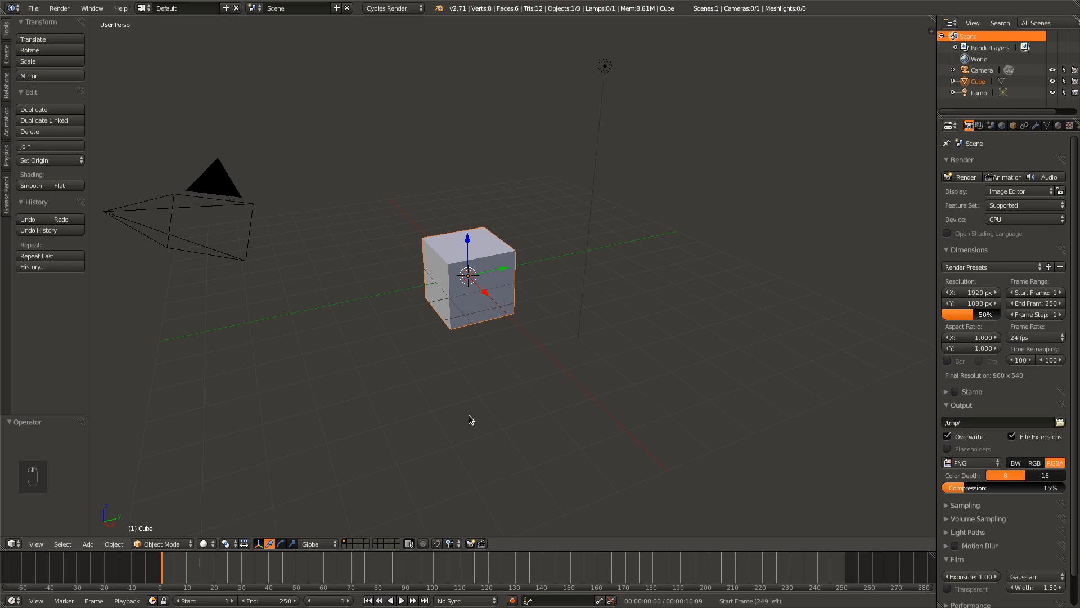
- Delete the default cube from the scene
middle_click_drag(471, 420, 532, 428)
key("Delete")
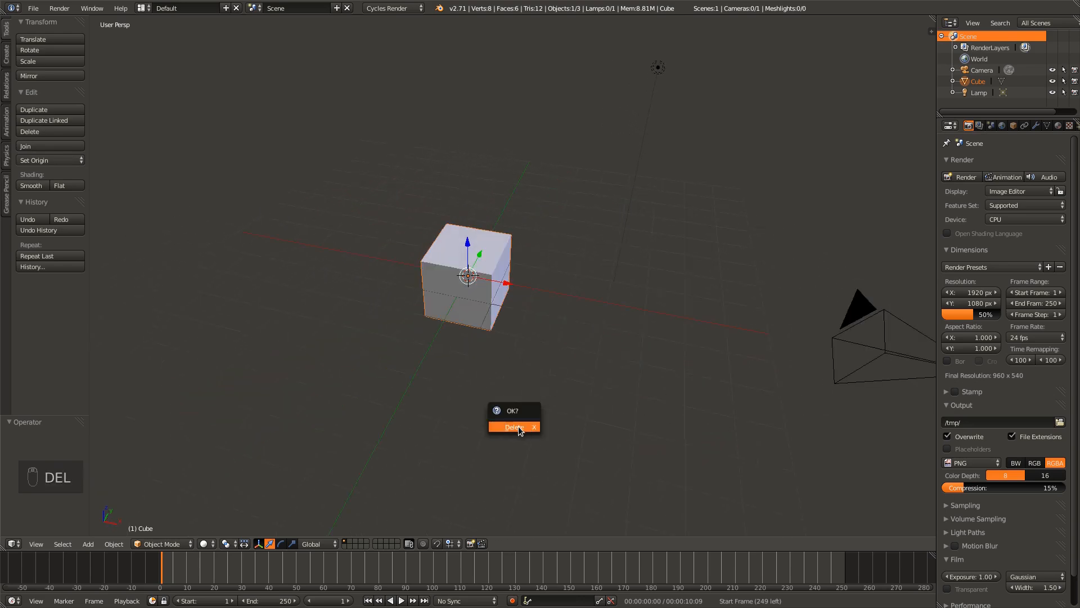
left_click(514, 427)
- Add a mesh plane at the origin and scale it up by a factor of about 2.56
middle_click_drag(449, 378, 486, 380)
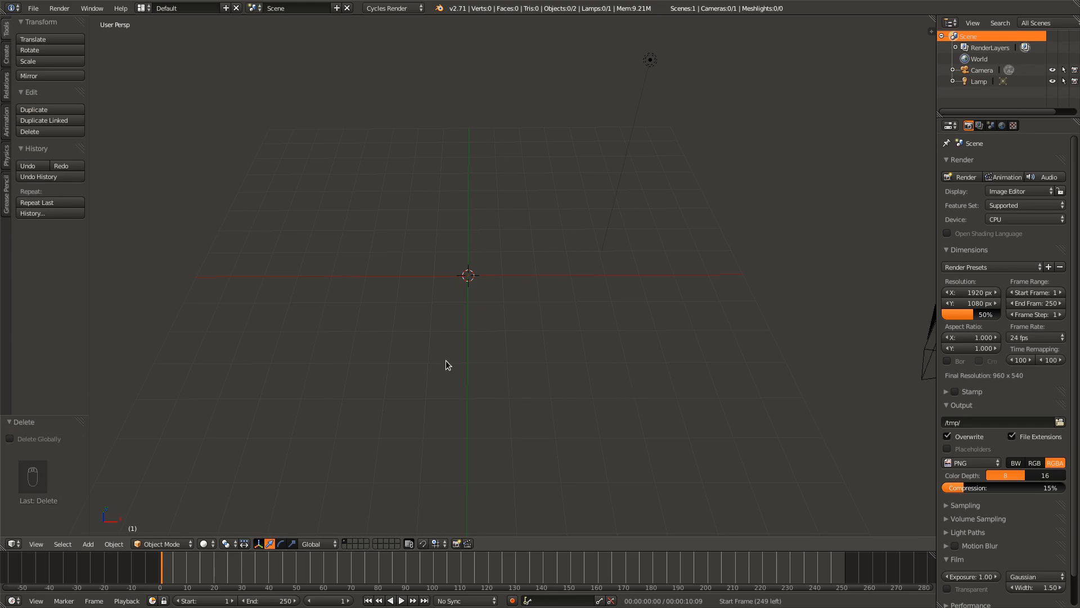
key("shift+a")
mouse_move(495, 373)
left_click(549, 376)
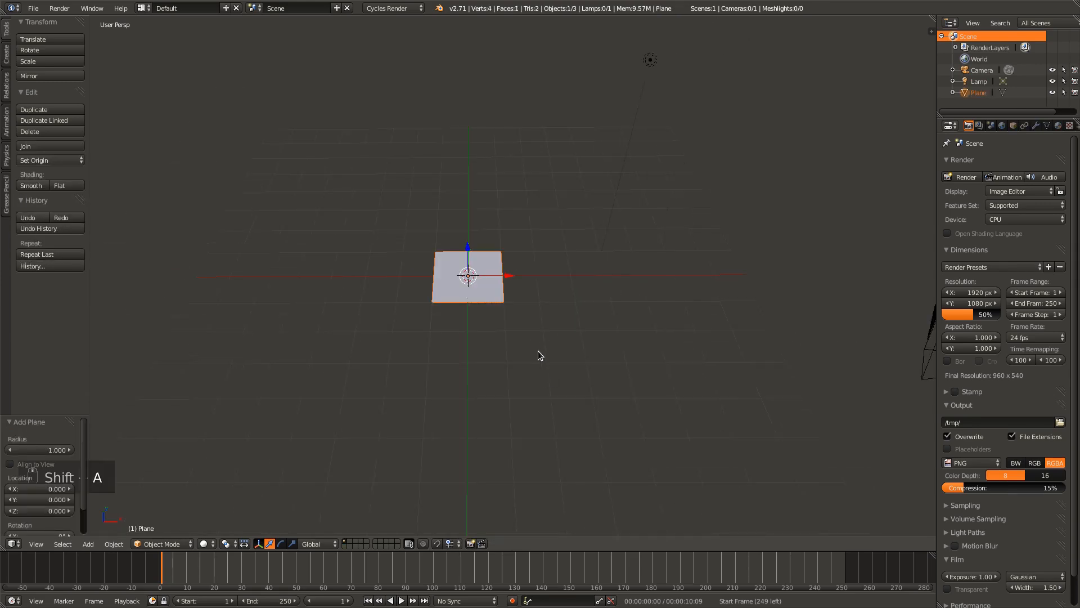
key("s")
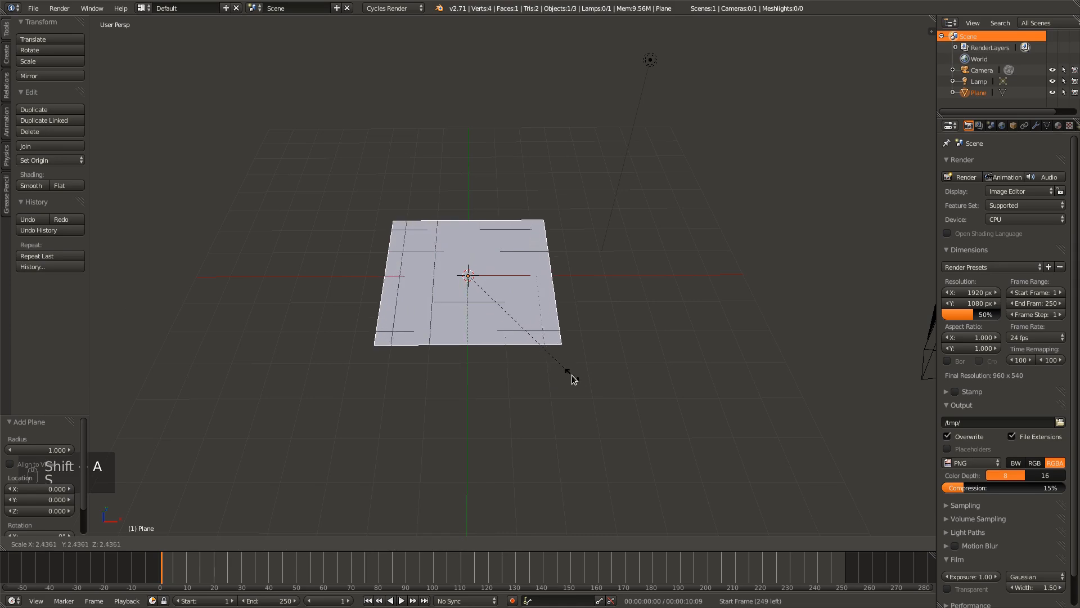
left_click(573, 380)
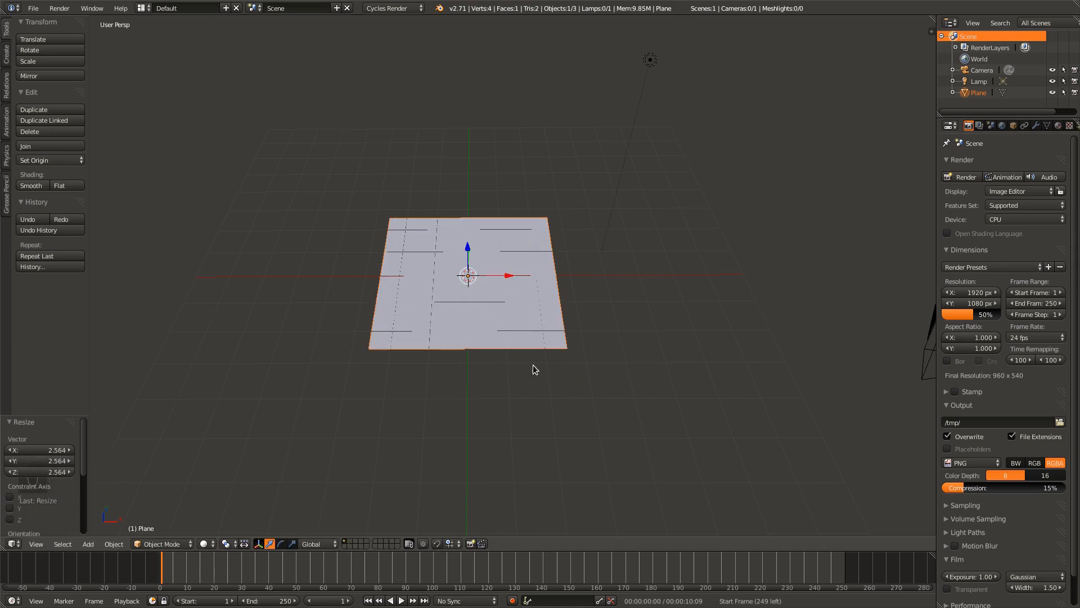
- Show layer 2 alongside layer 1 and add a mesh circle with 6 vertices and radius 1.000 on it
middle_click_drag(537, 378, 544, 416)
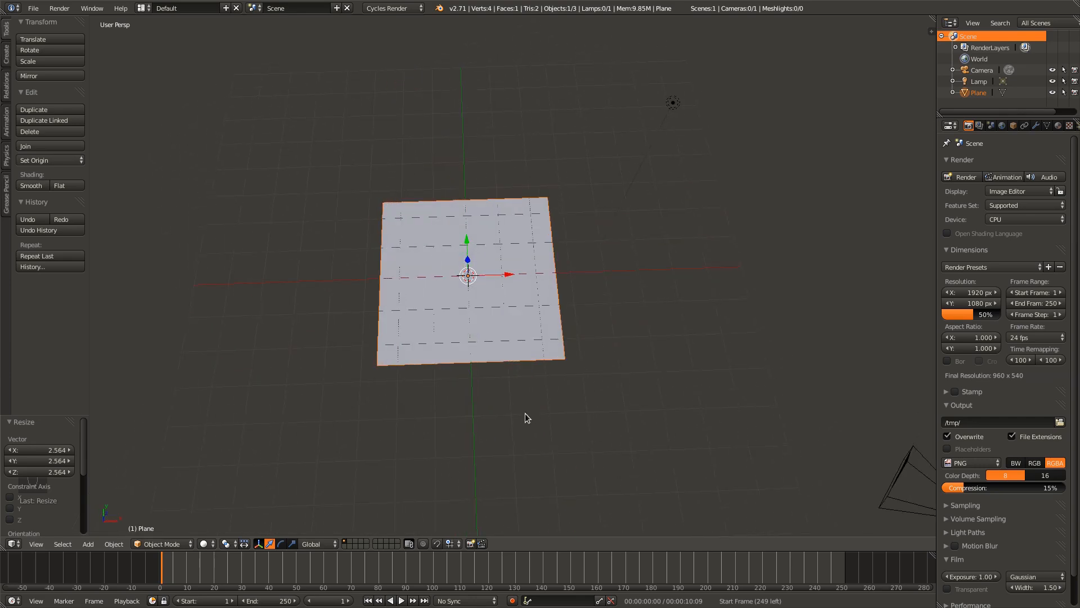
key("shift+2")
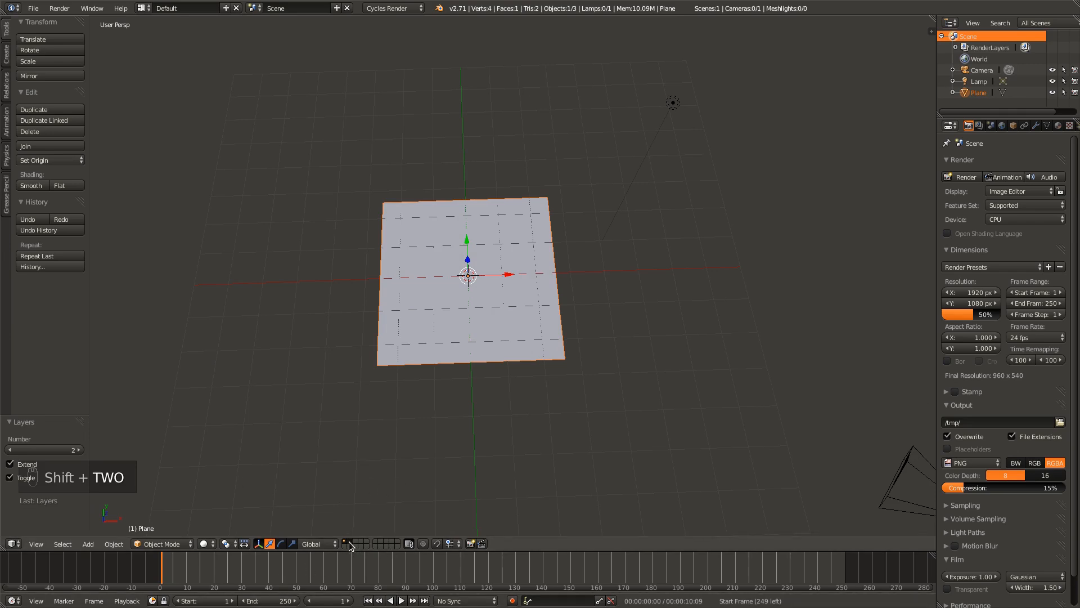
key("shift+a")
mouse_move(562, 389)
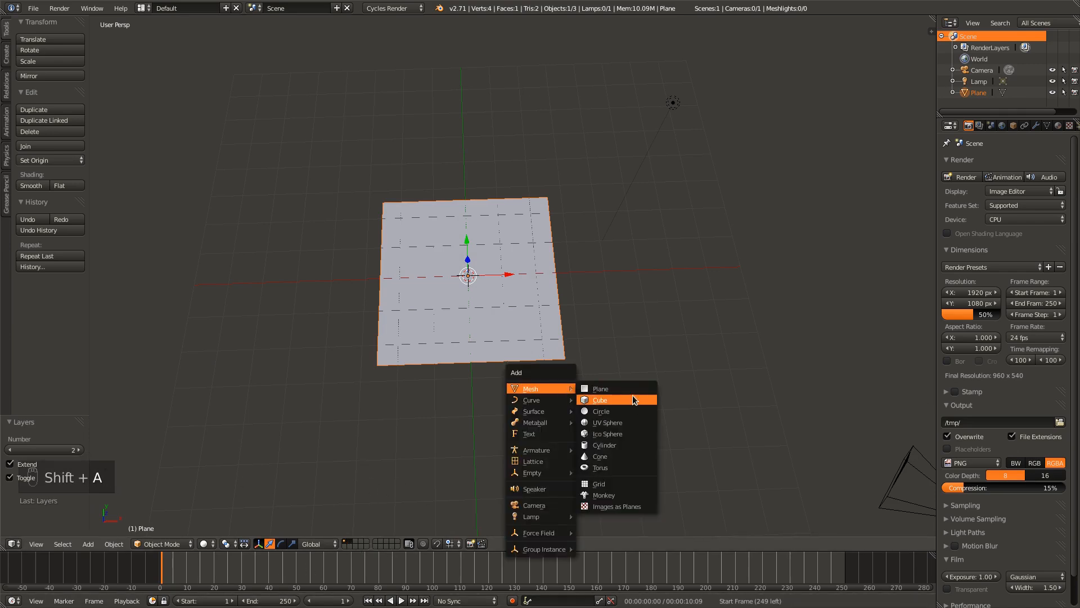
left_click(622, 414)
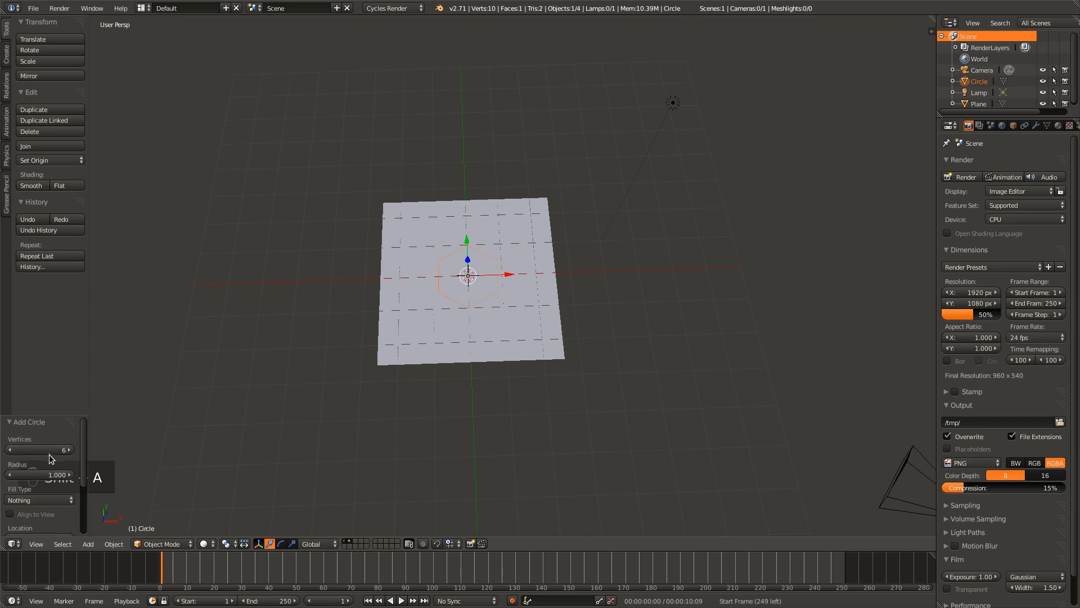
middle_click_drag(519, 482, 413, 430)
scroll(413, 430, "up", 5)
middle_click_drag(485, 342, 383, 448)
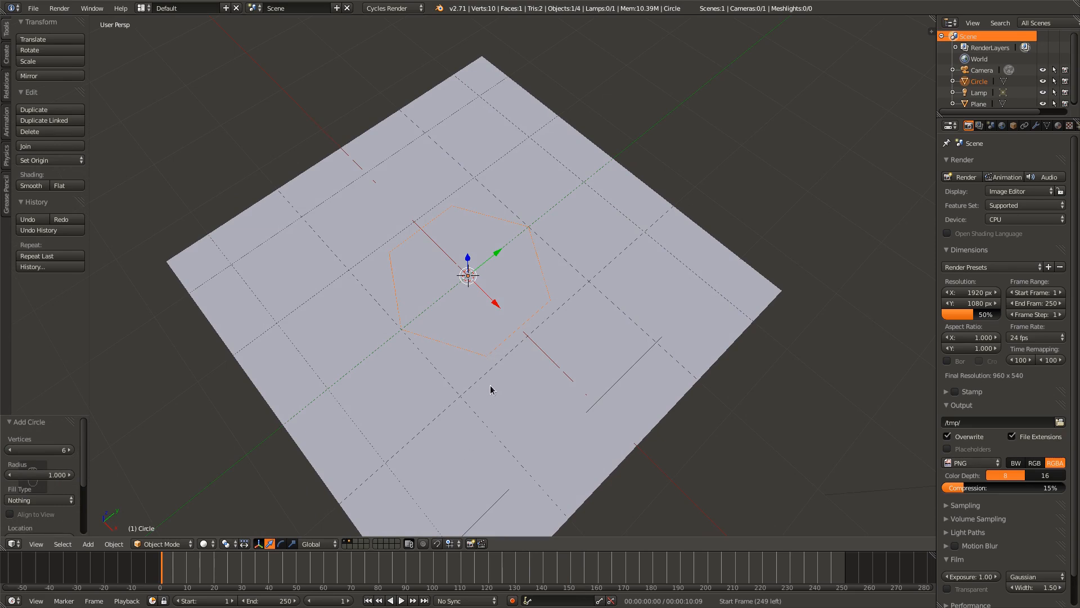
- In Edit Mode, extrude the hexagonal circle upward along Z by about 2.75 units
key("Tab")
middle_click_drag(491, 406, 456, 374)
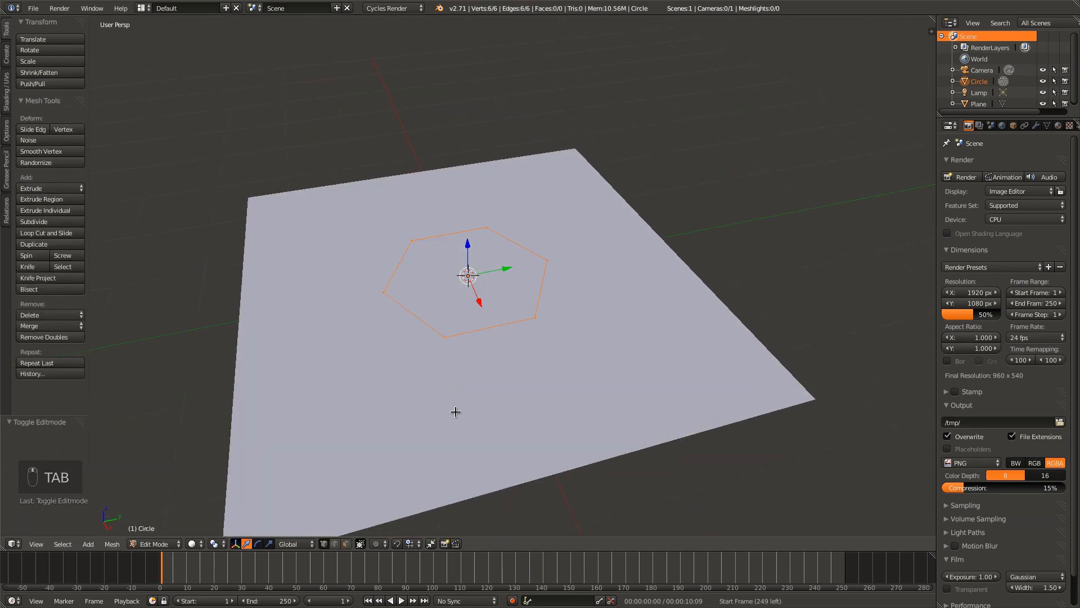
middle_click_drag(456, 412, 472, 398)
scroll(448, 405, "up", 4, "shift")
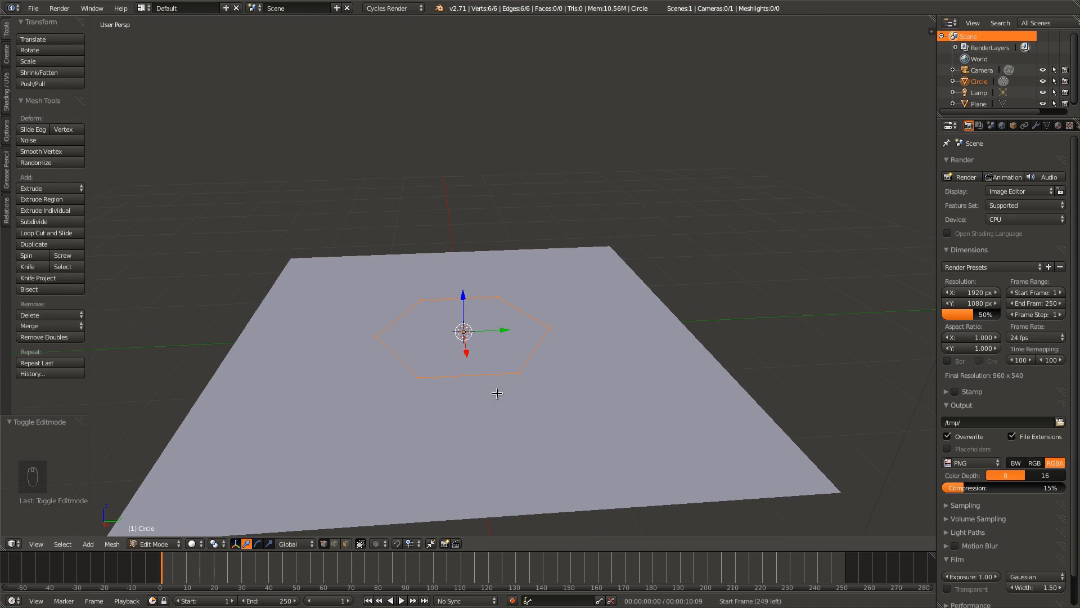
key("e")
key("z")
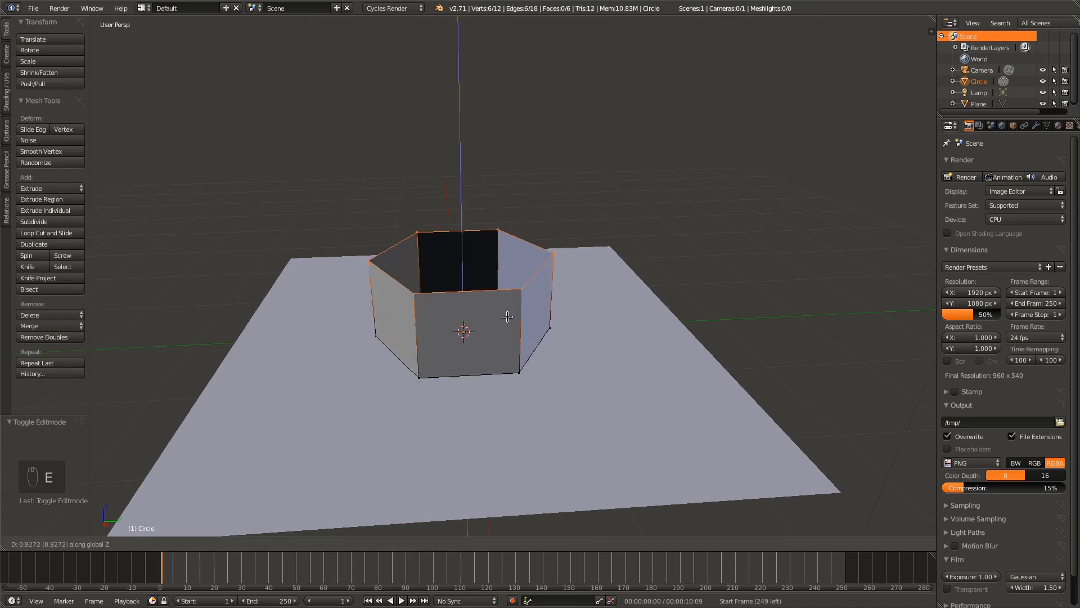
left_click(521, 177)
- Raise the hexagonal column's top edge loop along Z by about 2.4 units
middle_click_drag(555, 395, 558, 412)
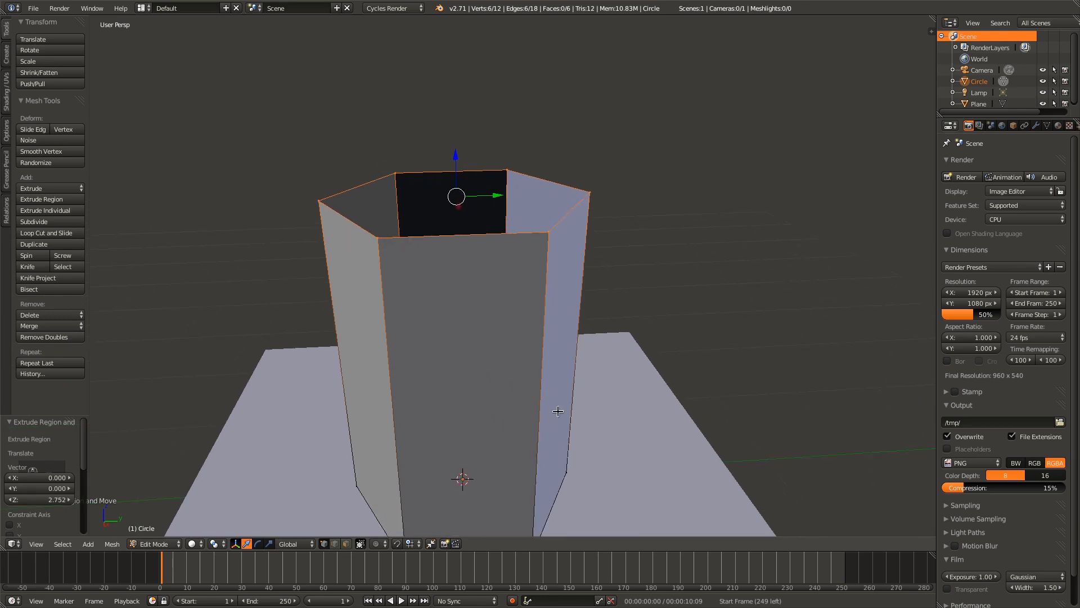
scroll(562, 419, "down", 3)
key("g")
key("z")
left_click(552, 284)
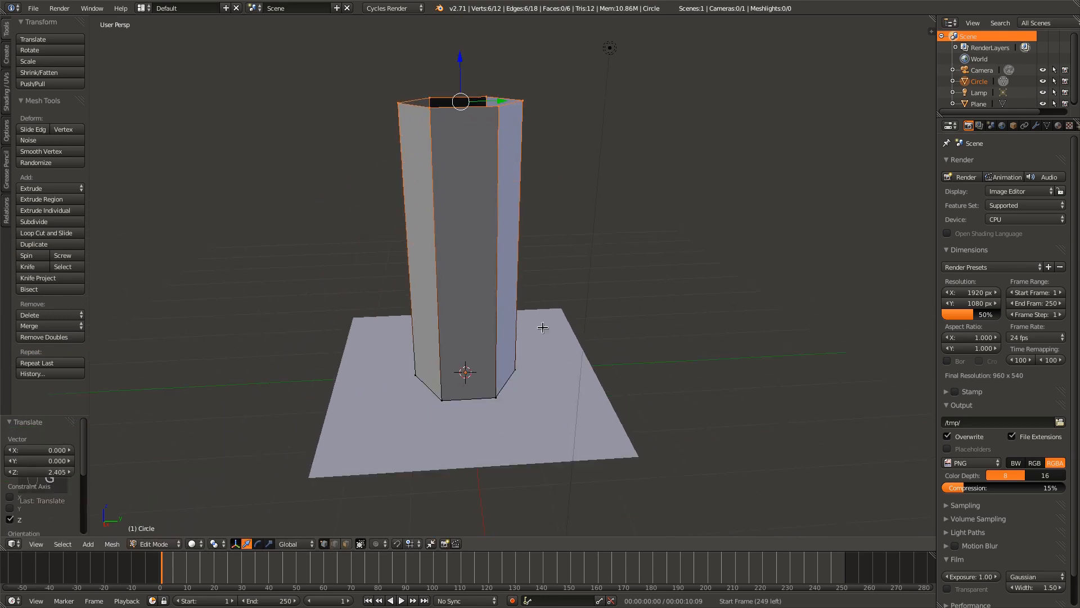
- Fill the column's open top with a face and return to Object Mode
middle_click_drag(544, 326, 544, 412, "shift")
key("f")
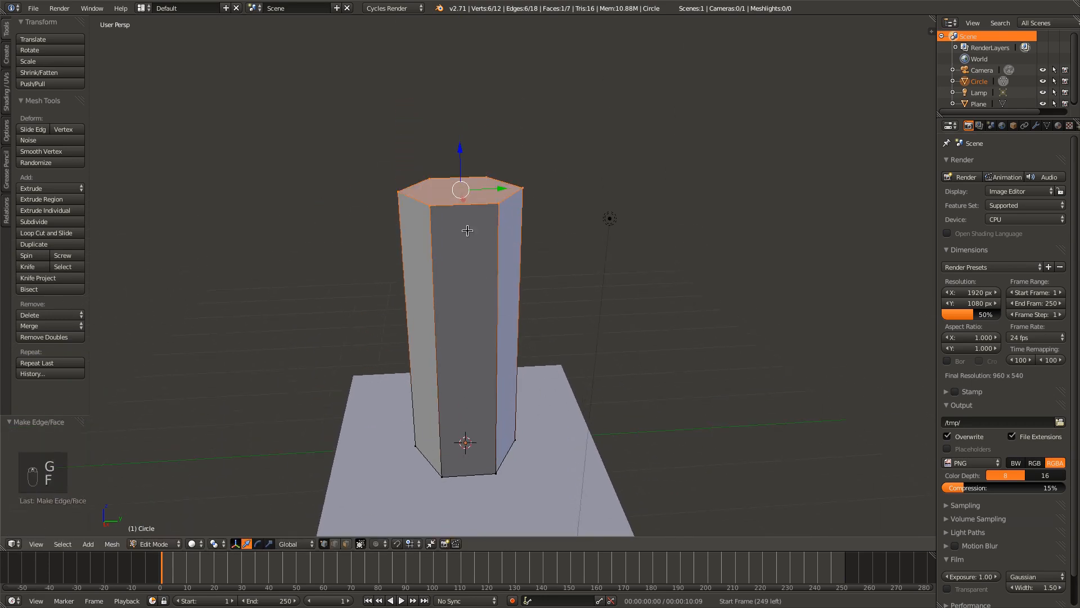
middle_click_drag(483, 309, 537, 409)
key("Tab")
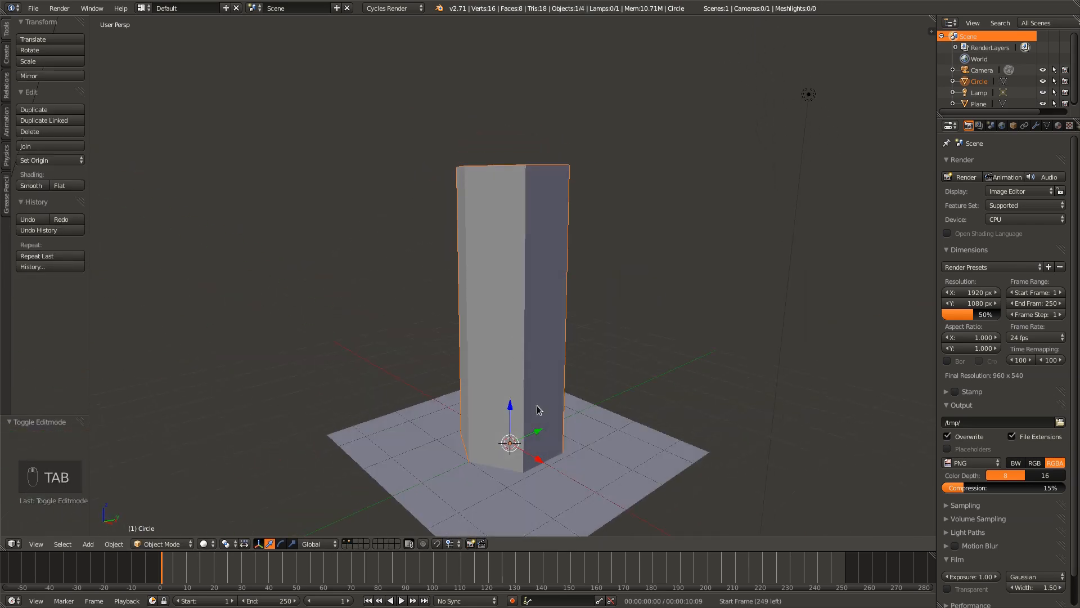
scroll(571, 463, "down", 2)
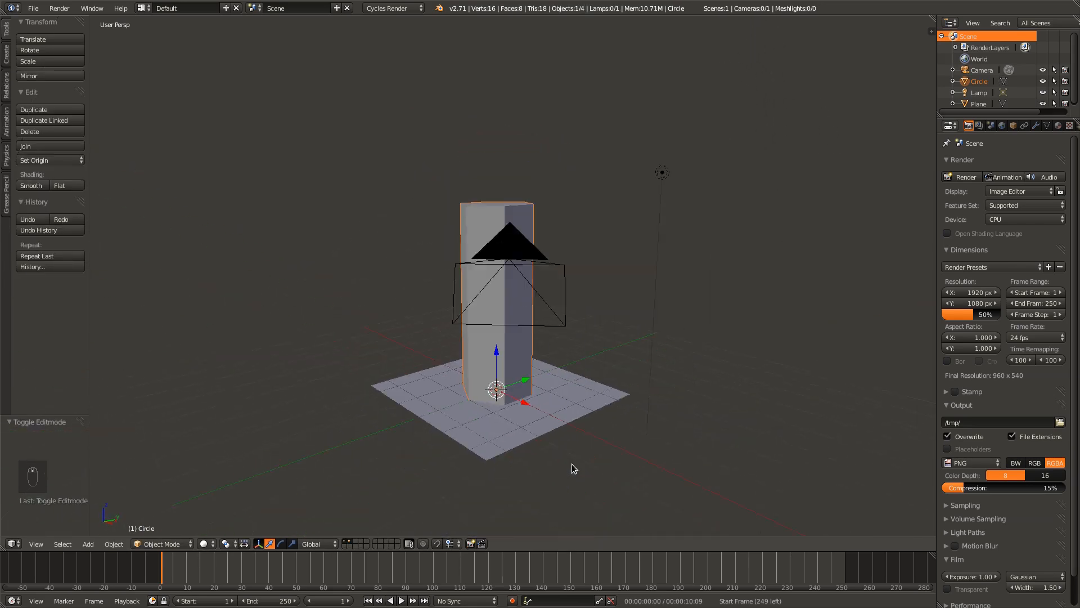
- Edit the column in wireframe display and select the edge loop around its base
scroll(573, 463, "up", 3)
middle_click_drag(594, 480, 538, 446)
key("Tab")
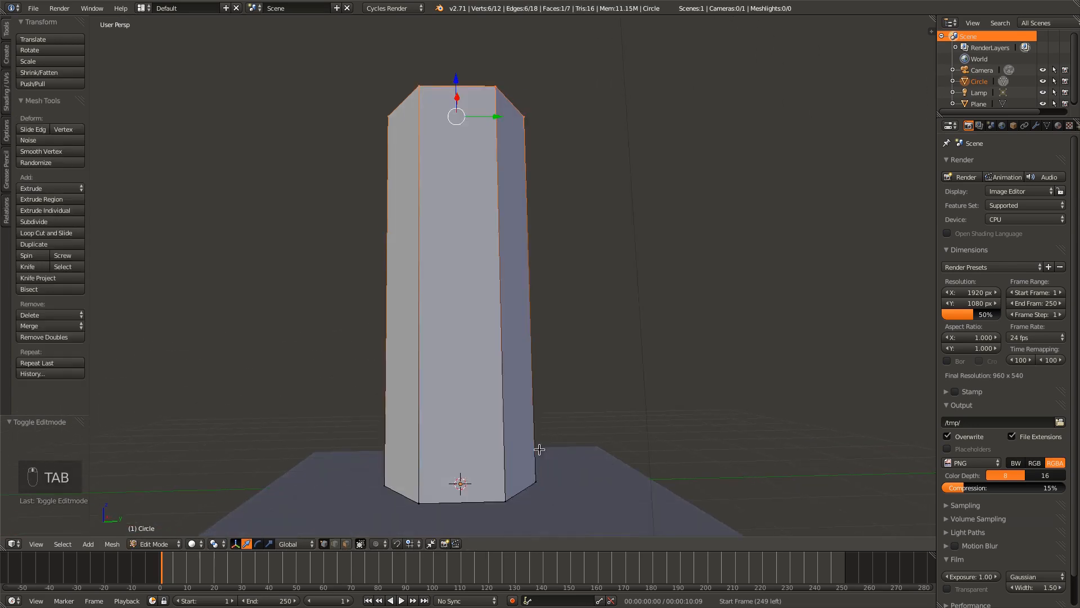
scroll(537, 447, "down", 2)
key("z")
right_click(450, 416)
right_click(447, 418, "alt")
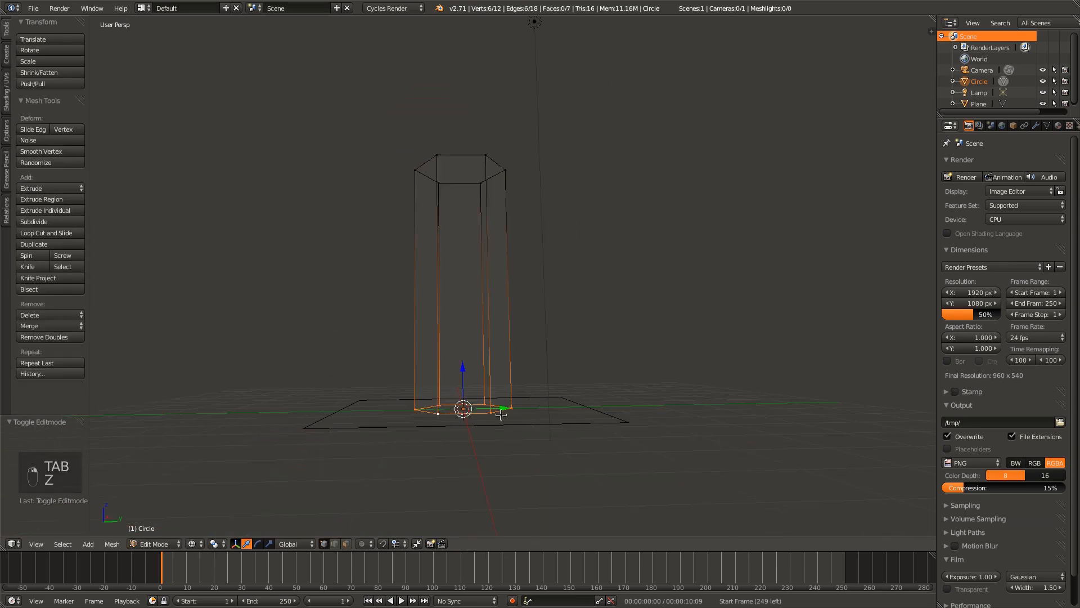
- Examine the alignment of the column's base with the plane in front orthographic view, then return to Object Mode
key("KP_5")
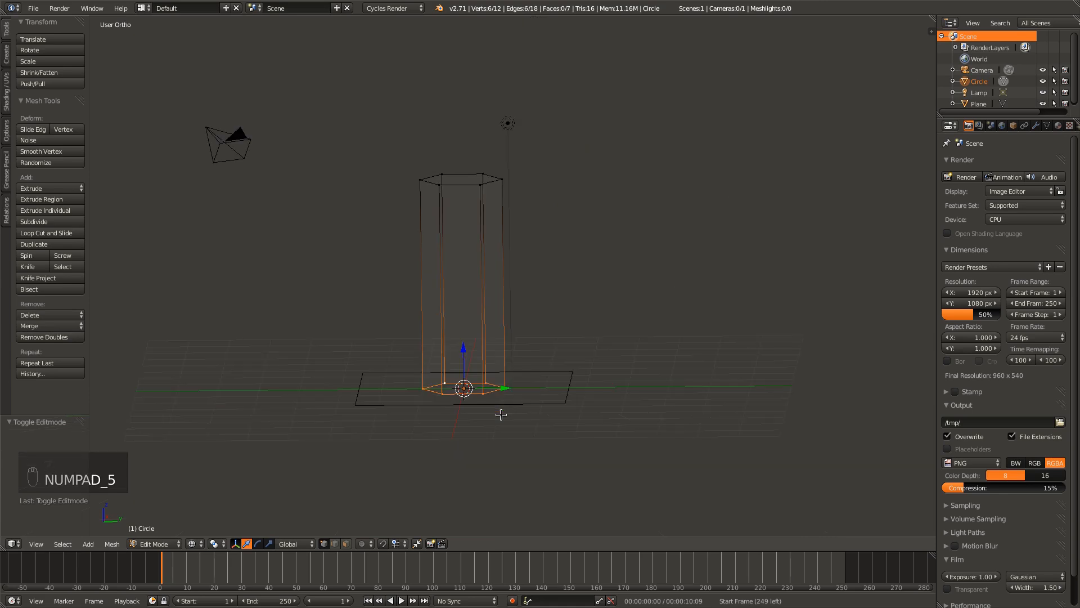
key("KP_1")
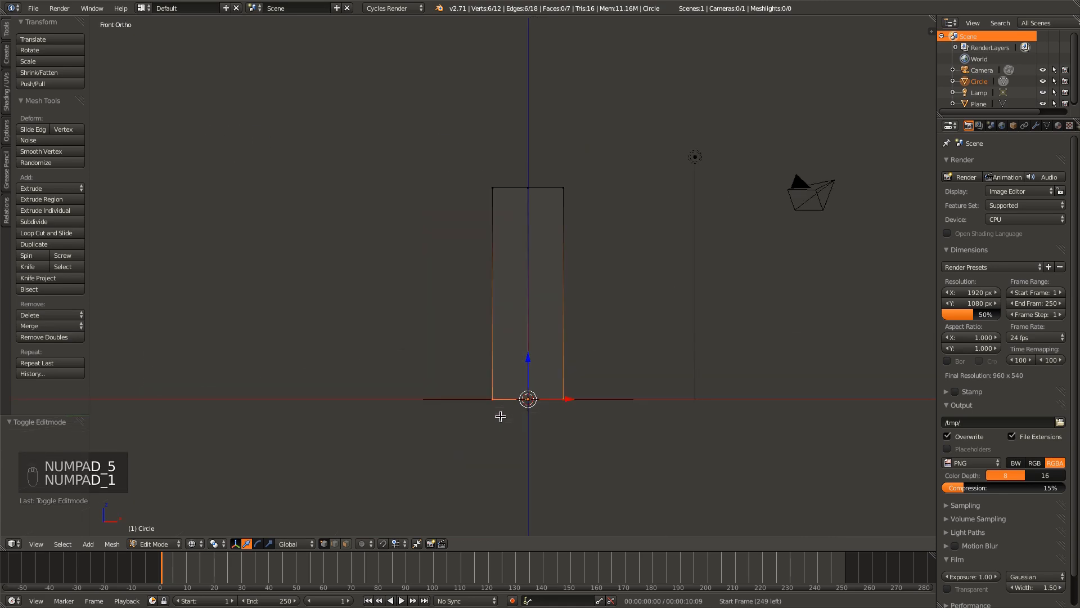
scroll(611, 441, "up", 5)
scroll(597, 453, "up", 4)
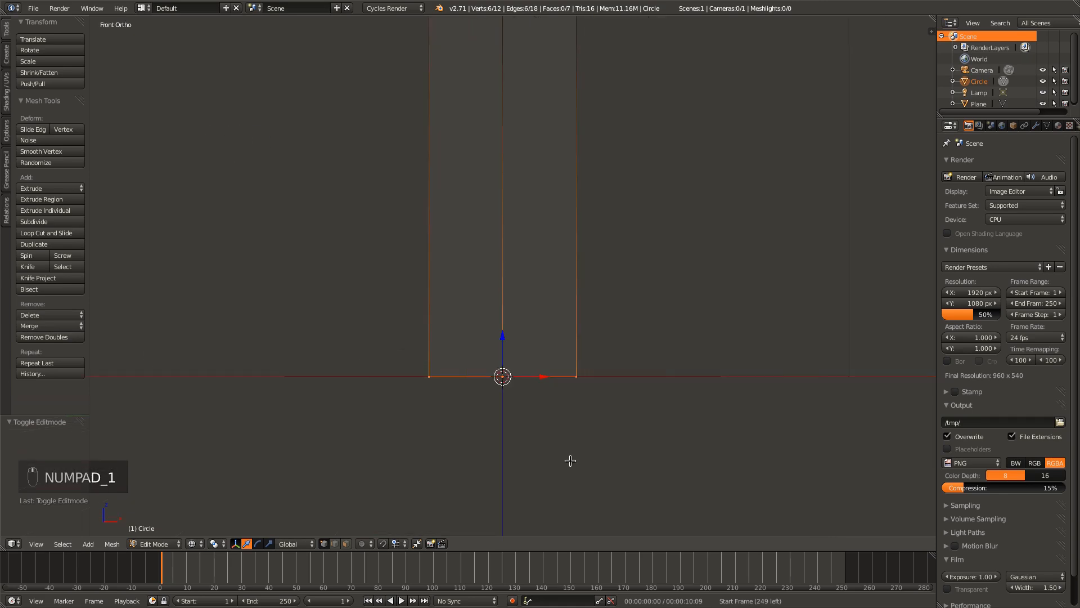
scroll(576, 455, "down", 4)
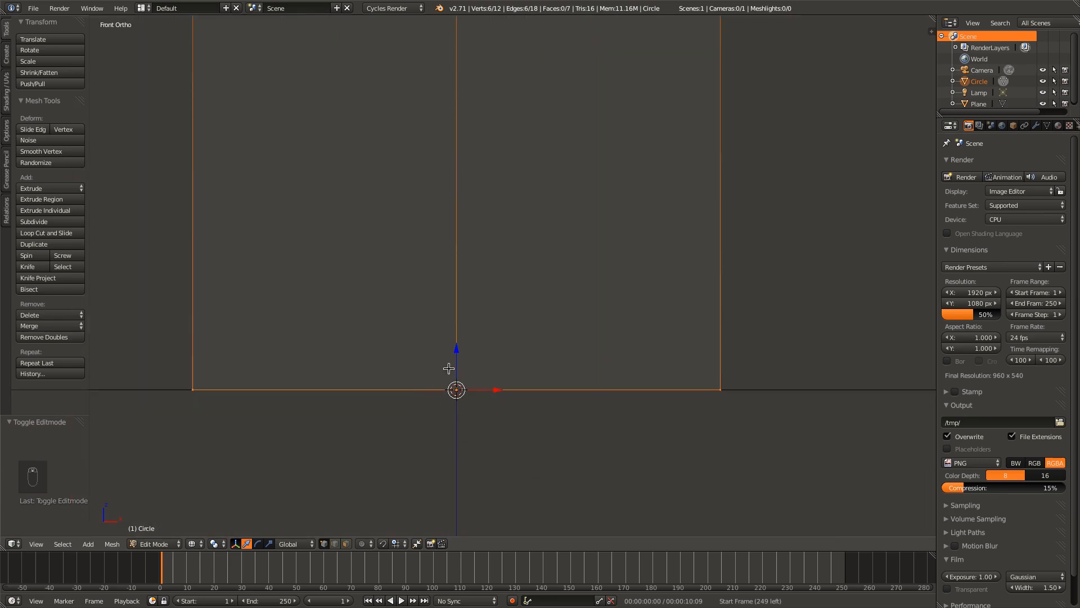
middle_click_drag(454, 406, 375, 425)
scroll(394, 441, "down", 6)
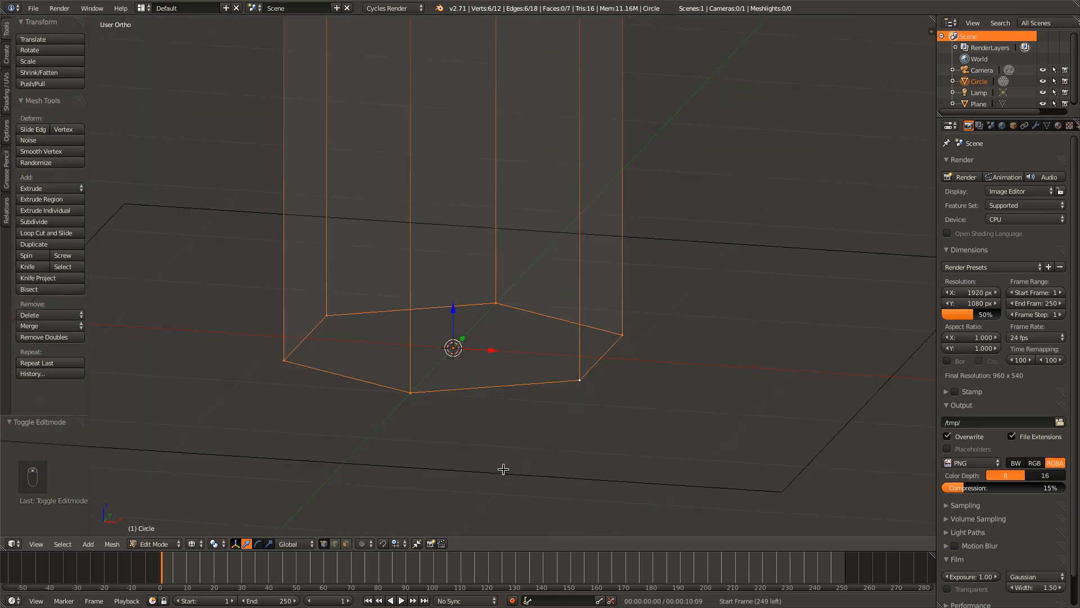
key("Tab")
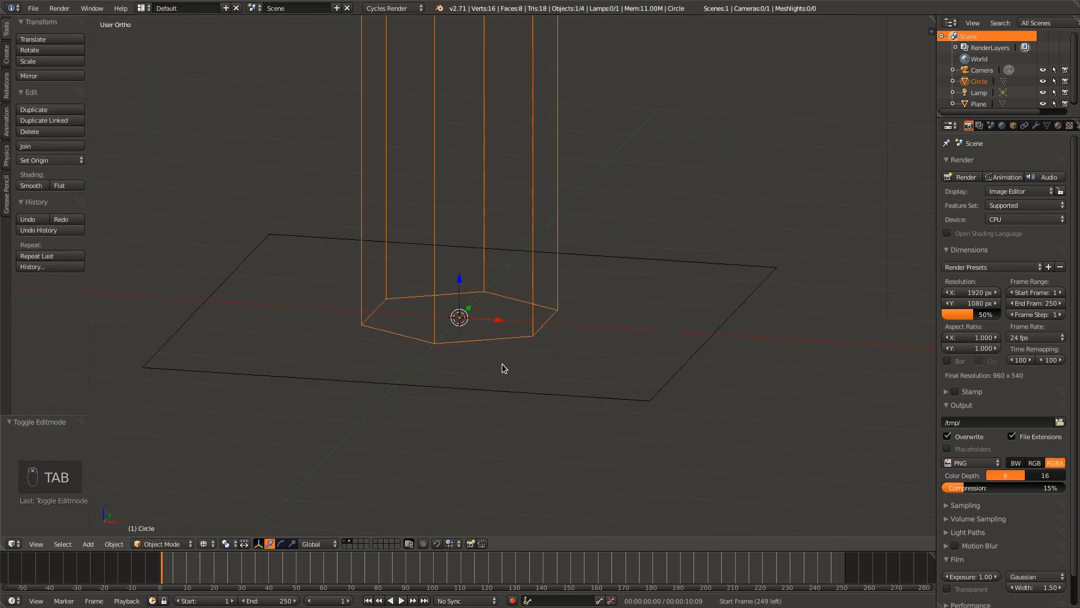
- Select the plane and show only layer 1
right_click(531, 387)
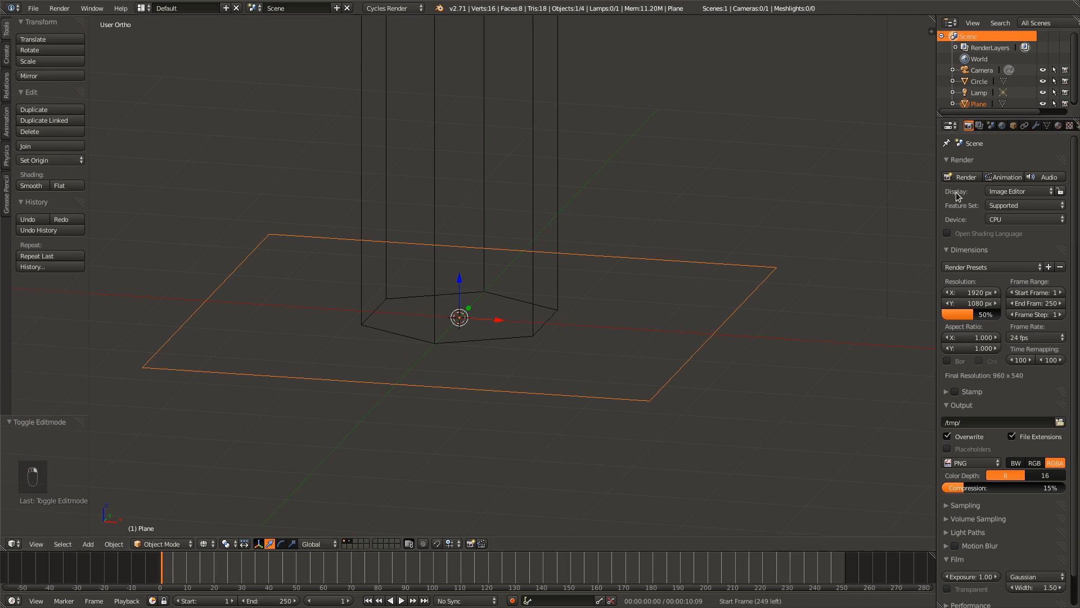
scroll(495, 407, "down", 2)
key("1")
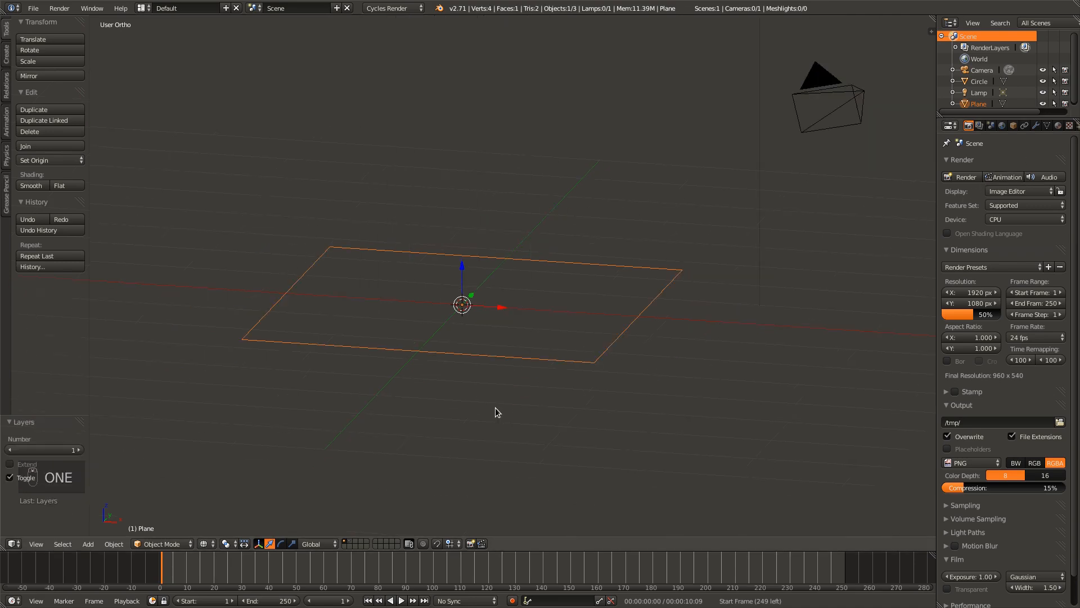
- Add a new particle system to the plane
middle_click_drag(473, 365, 537, 434)
scroll(1061, 126, "down", 2)
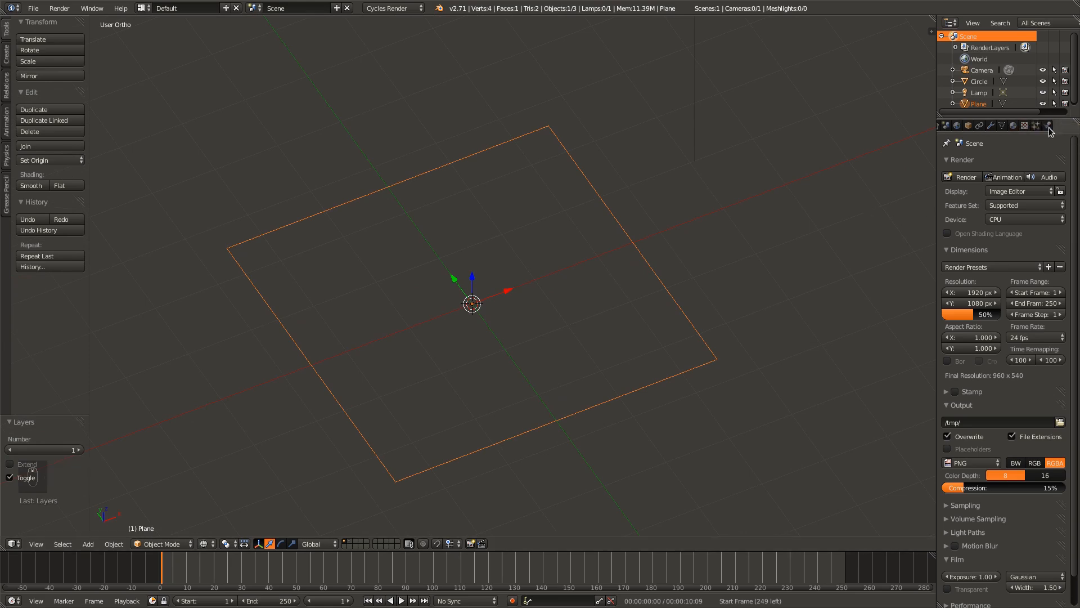
left_click(1036, 125)
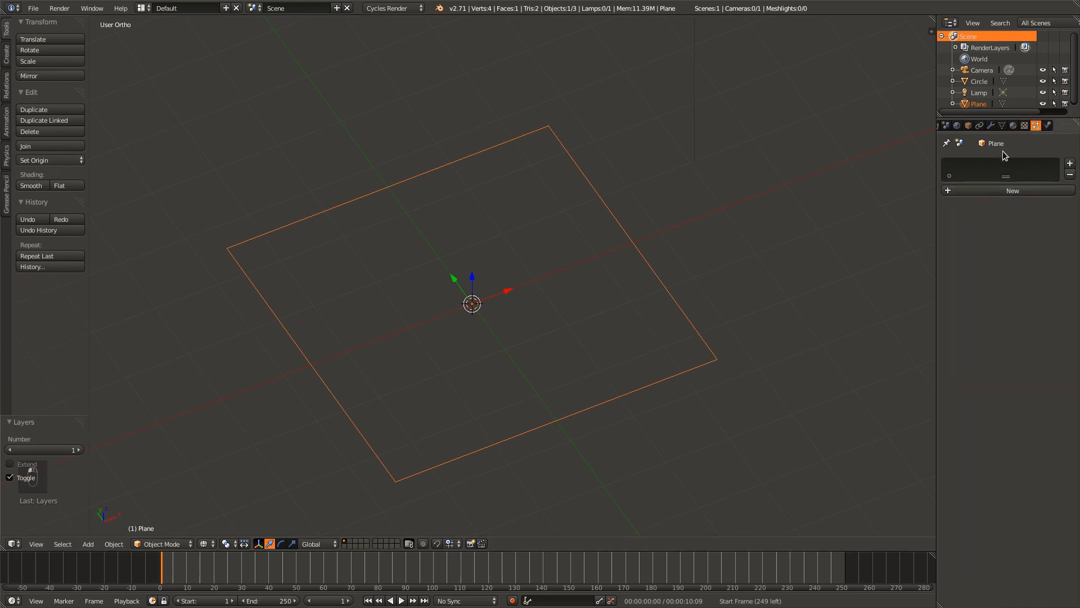
left_click(1004, 191)
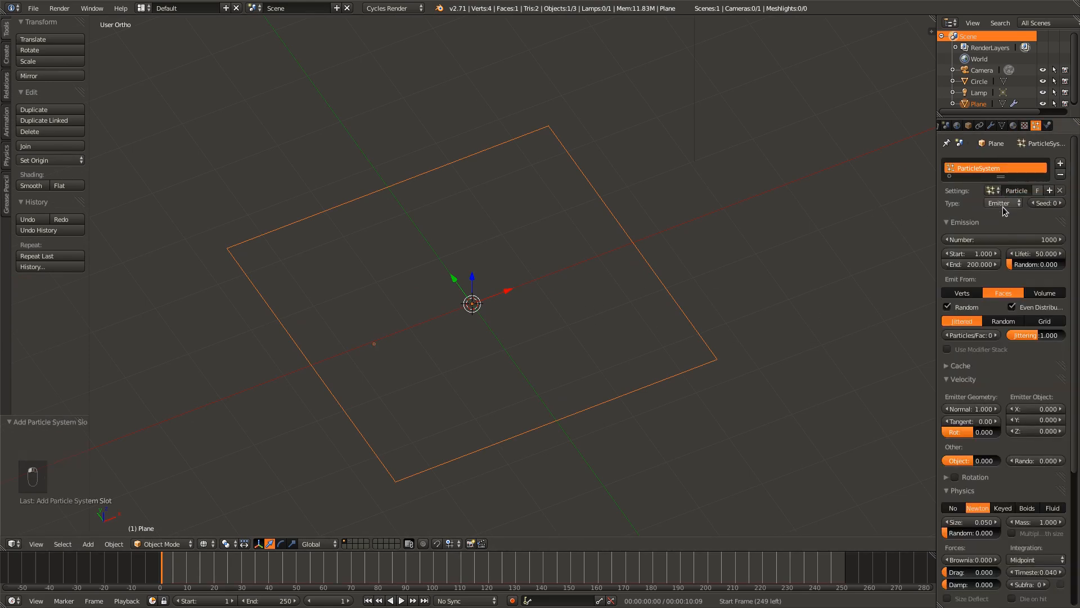
mouse_move(0, 0)
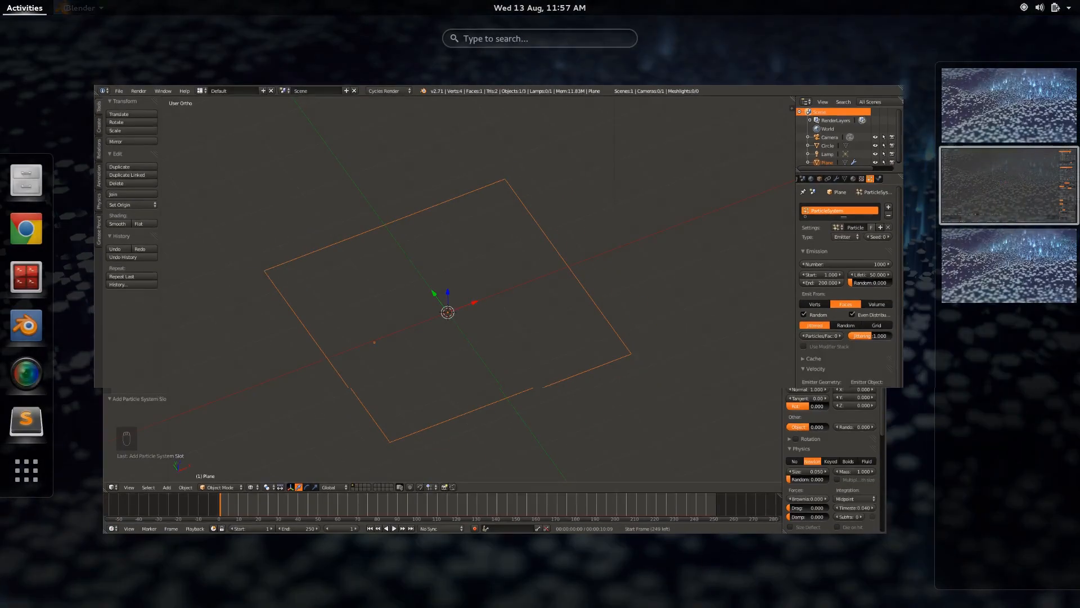
left_click(558, 181)
middle_click_drag(561, 219, 542, 339)
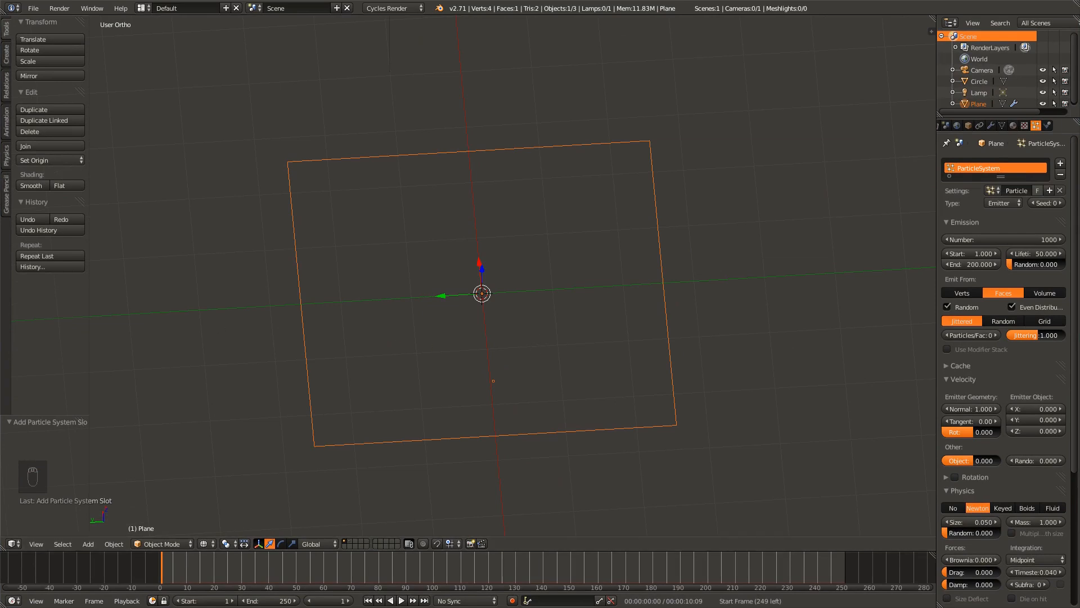
middle_click_drag(543, 350, 808, 272)
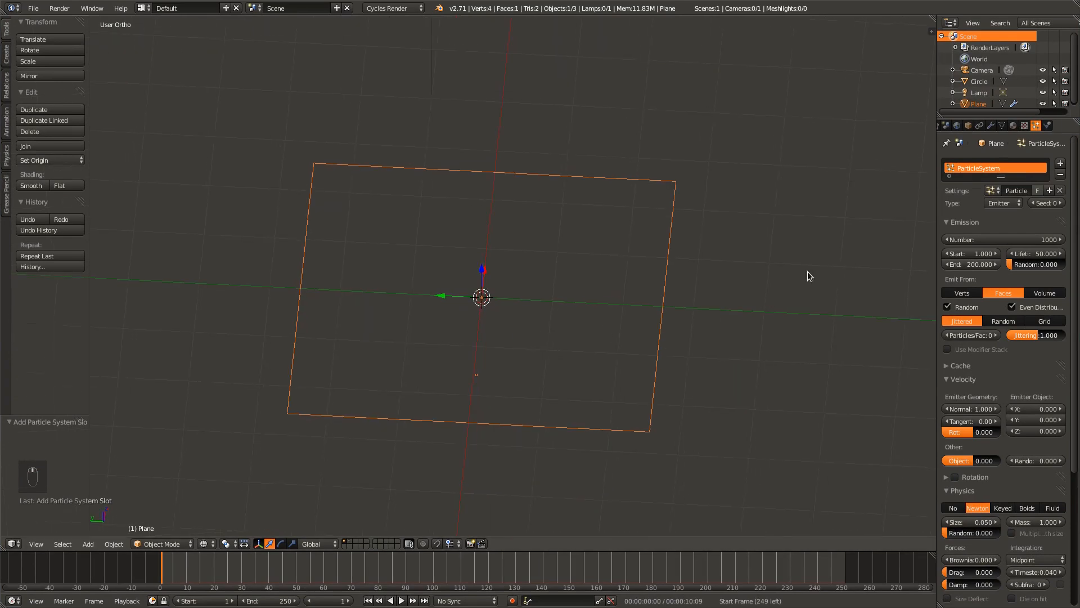
- Set the plane's particle system type to Hair with a hair length of 0.4
left_click(1006, 203)
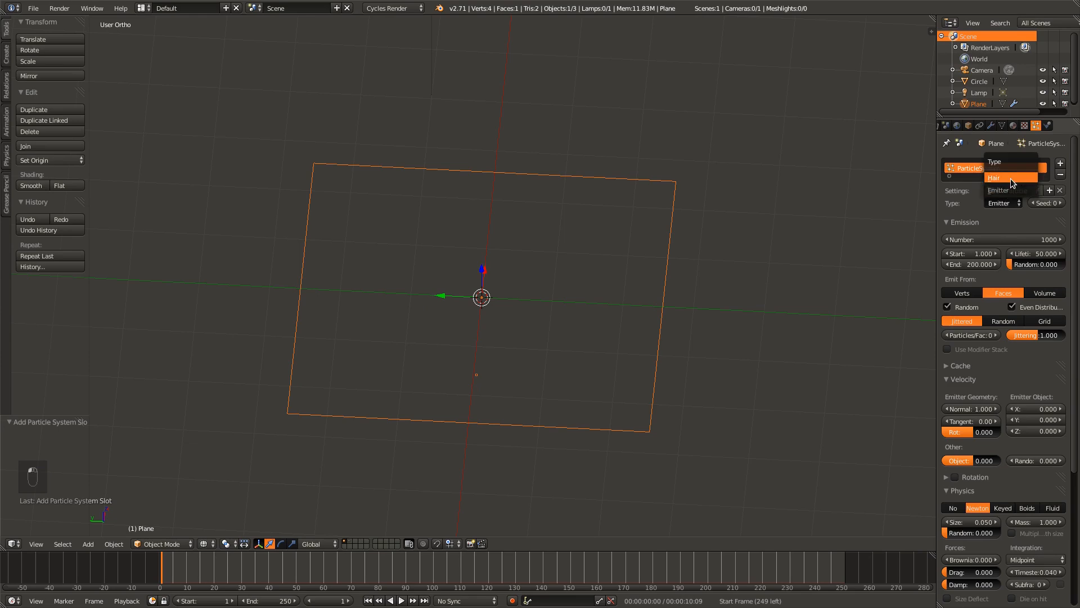
left_click(1011, 178)
middle_click_drag(550, 434, 528, 417)
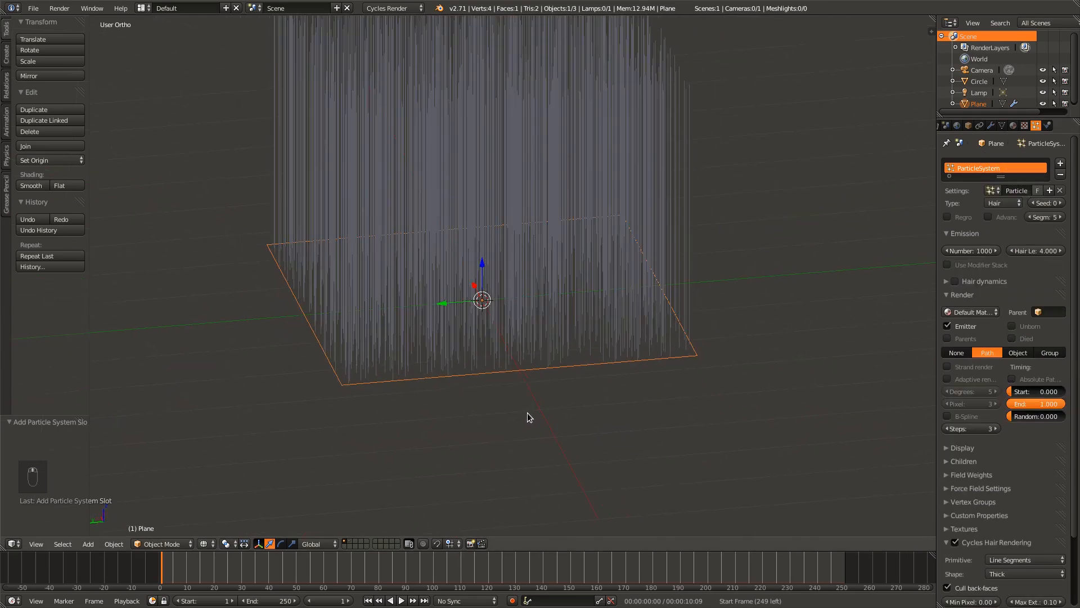
left_click(1040, 251)
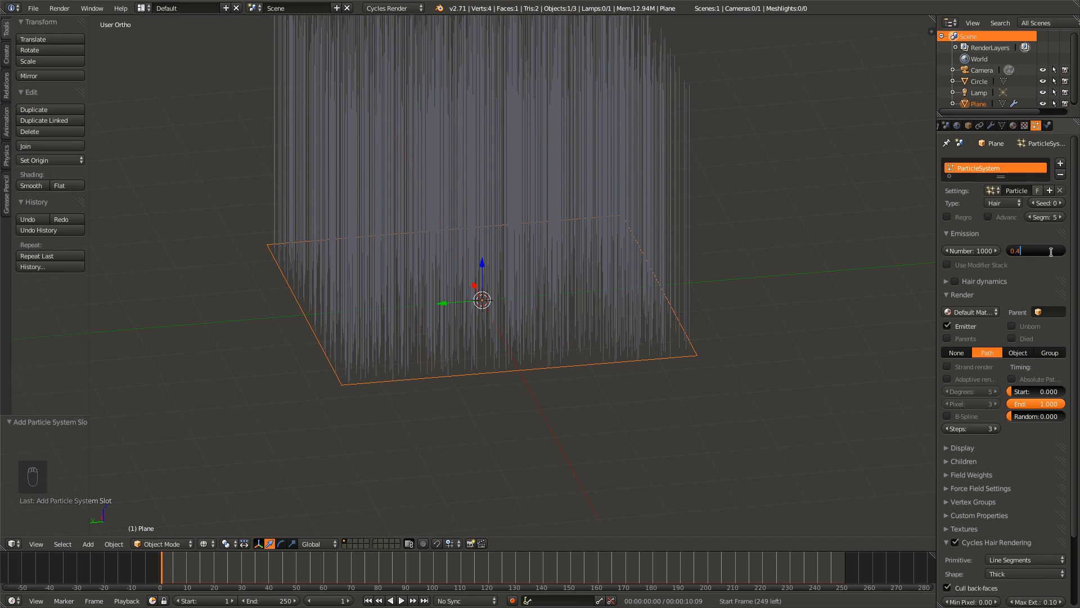
type("0.4")
key("Return")
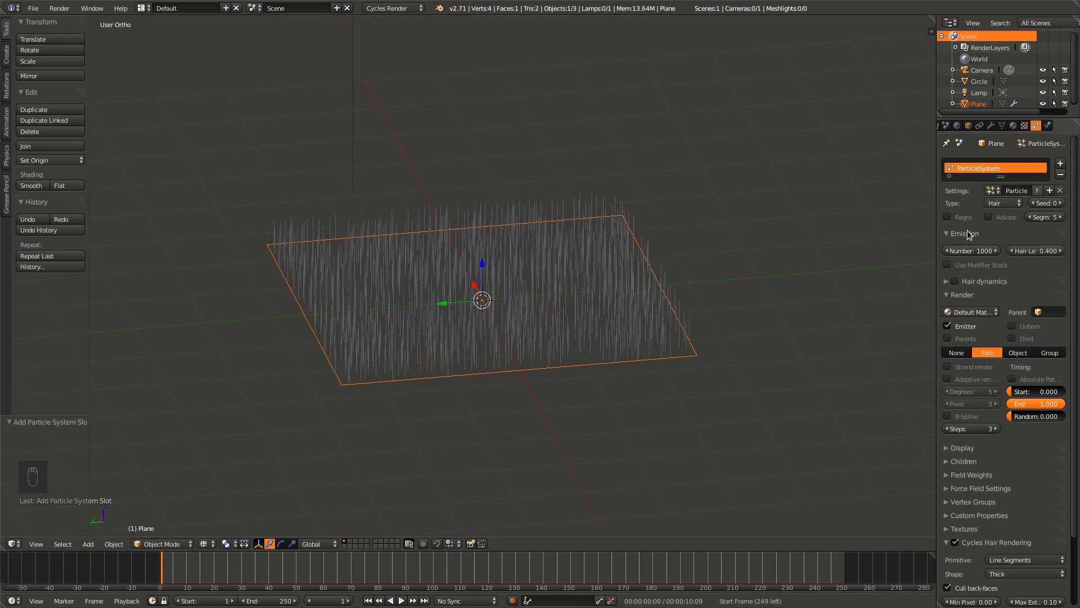
- Enable the Advanced hair settings and widen the properties editor
left_click(995, 217)
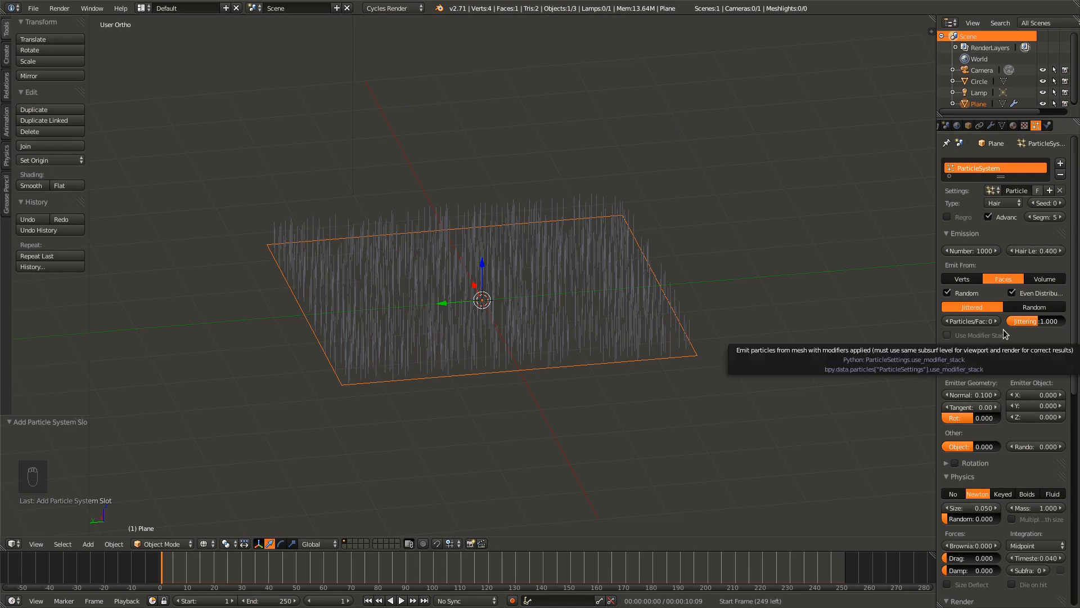
middle_click_drag(586, 335, 523, 374)
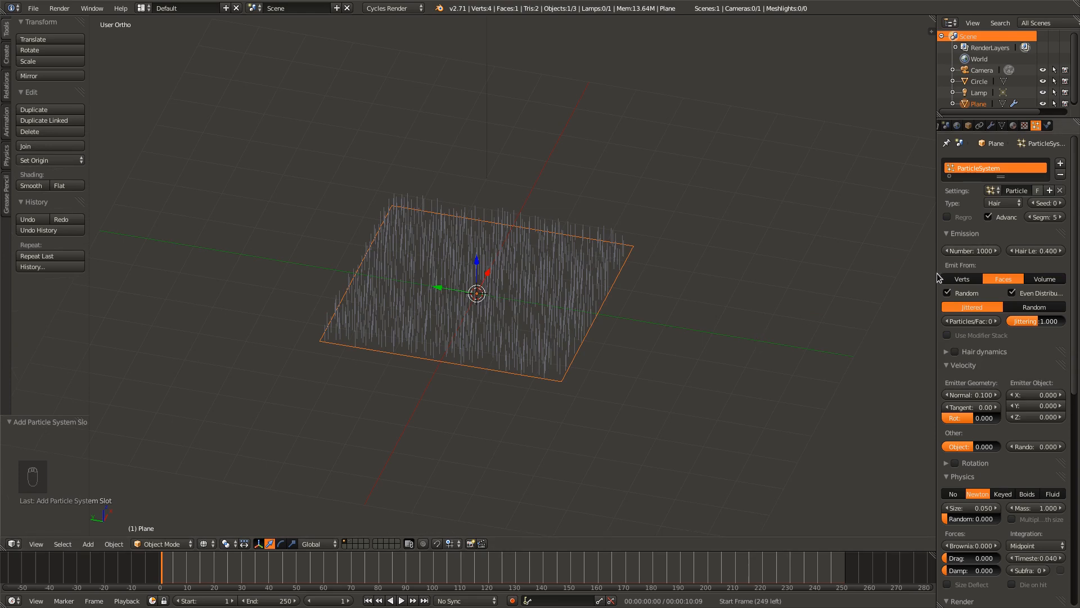
left_click_drag(937, 277, 883, 284)
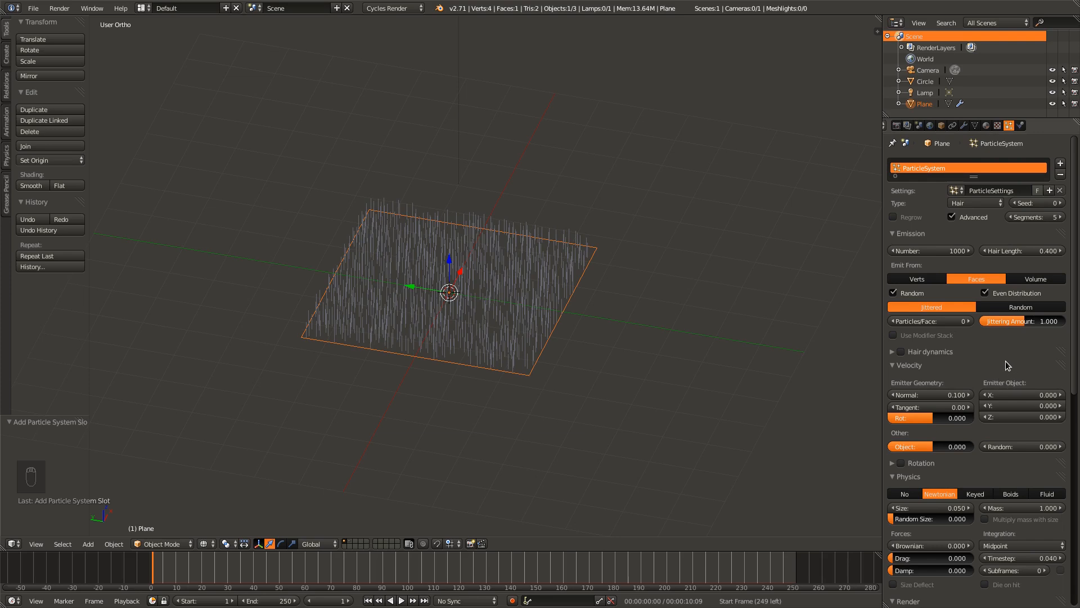
- Compare Random and Jittered emission distribution on the plane, trying a jittering amount of about 0.655 with Even Distribution off
left_click(1020, 308)
middle_click_drag(641, 353, 671, 394)
scroll(672, 395, "up", 2)
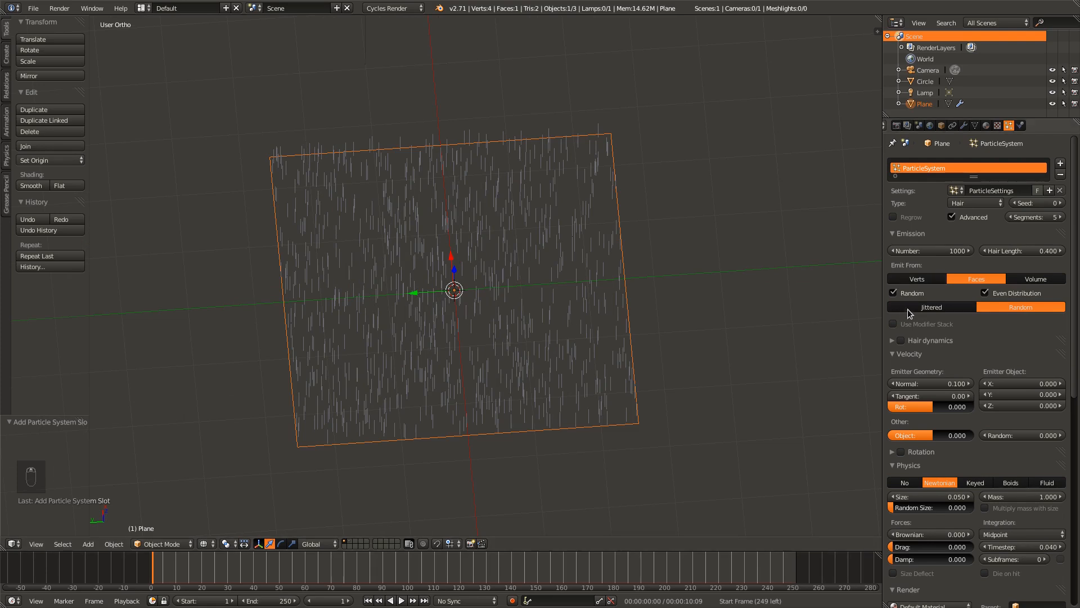
left_click(932, 307)
mouse_move(629, 357)
middle_mouse_down()
mouse_move(625, 382)
mouse_move(610, 350)
middle_mouse_up()
key("KP_7")
left_click_drag(1036, 314, 1011, 321)
left_click(999, 292)
middle_click_drag(619, 343, 636, 292)
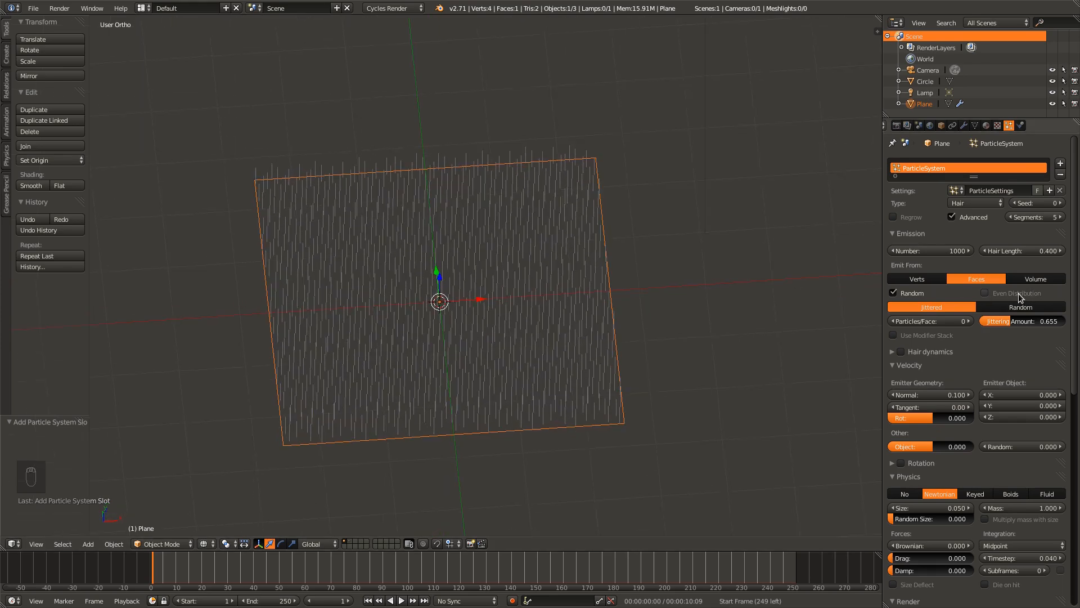
middle_click_drag(749, 372, 489, 163)
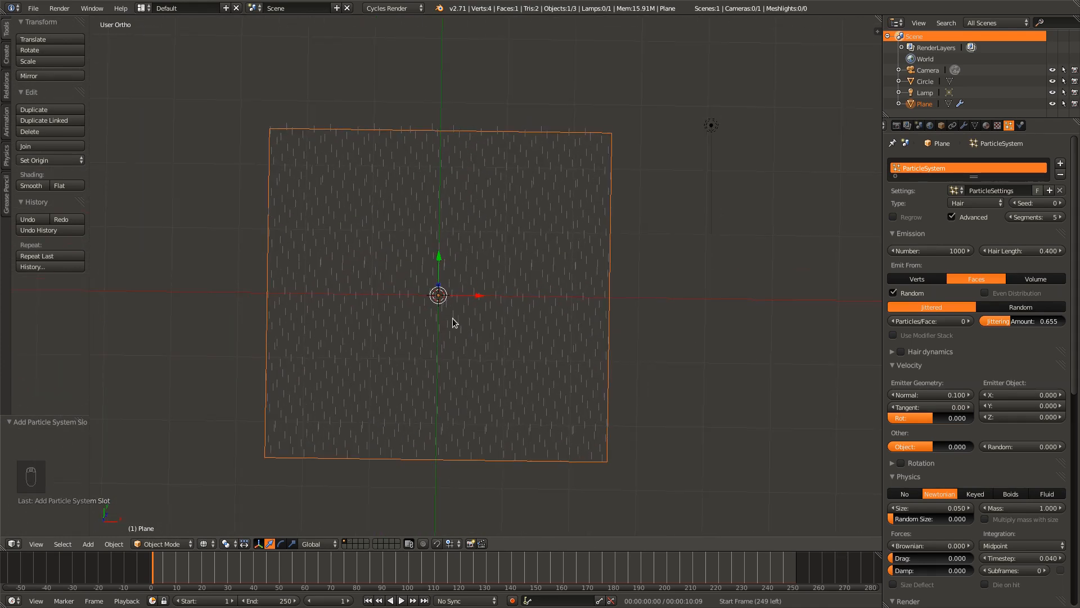
- Set the emission distribution to Random and enable Even Distribution
left_click(998, 305)
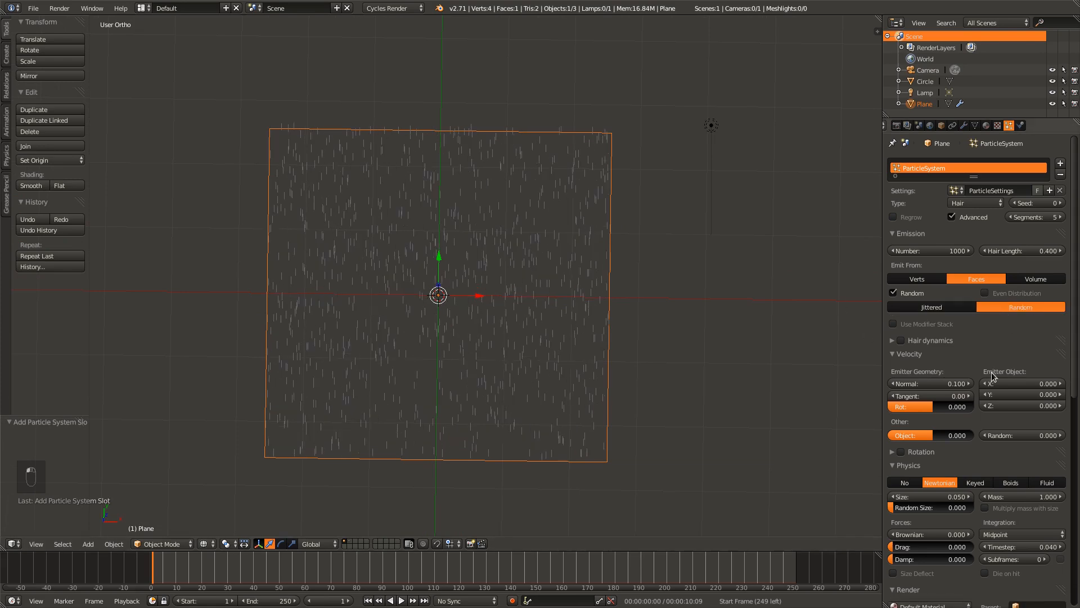
left_click(1005, 294)
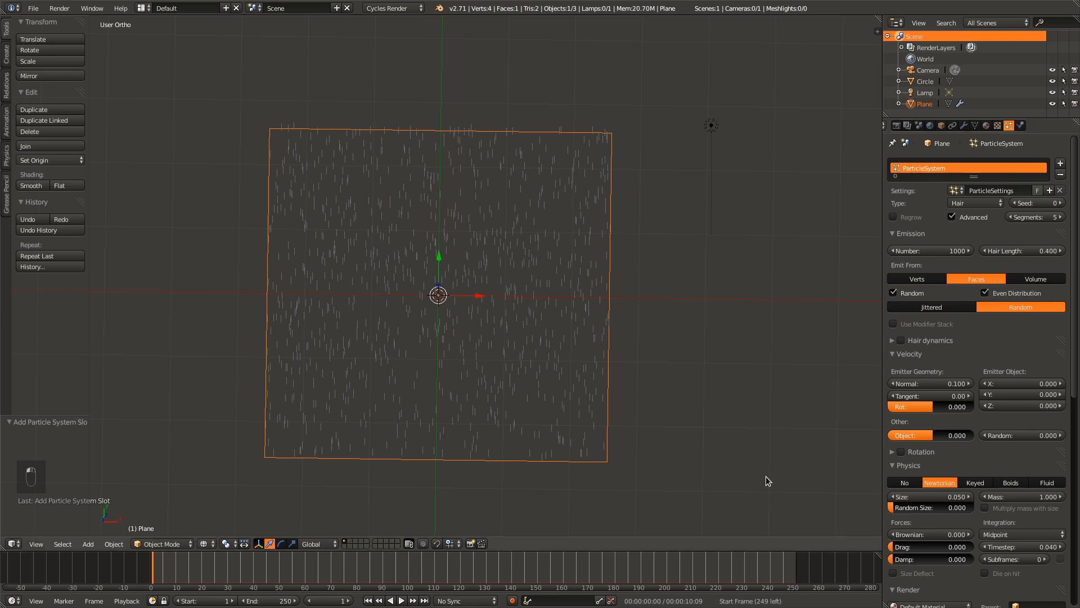
- Raise the hair's normal emitter velocity to 0.290
middle_click_drag(548, 454, 457, 381)
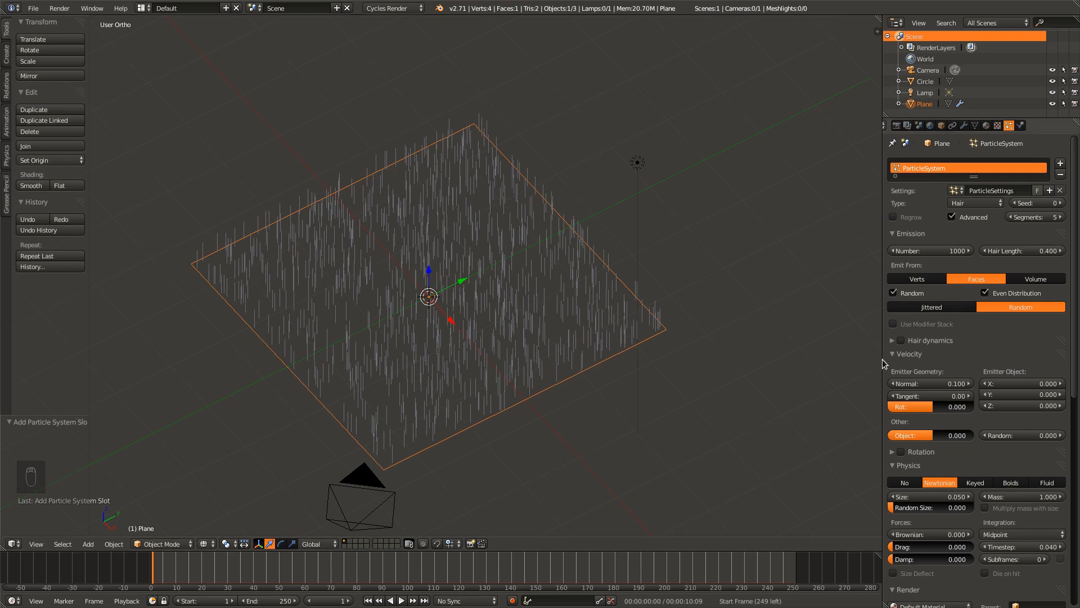
scroll(981, 404, "down", 1)
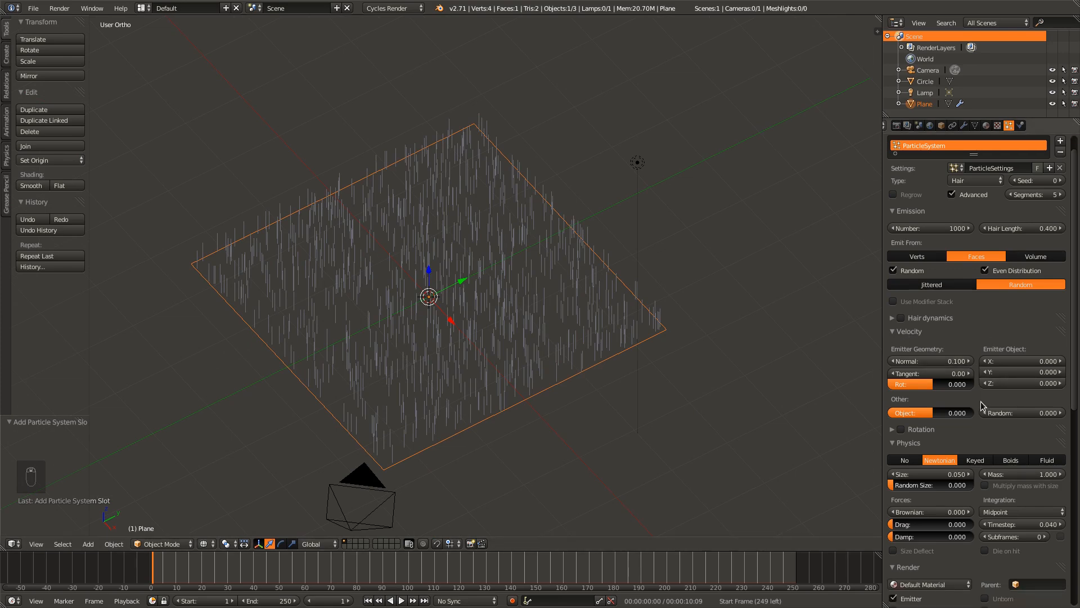
left_click_drag(931, 360, 956, 361)
- Render the hair particles as an object, using Circle as the dupli object
scroll(955, 411, "down", 3)
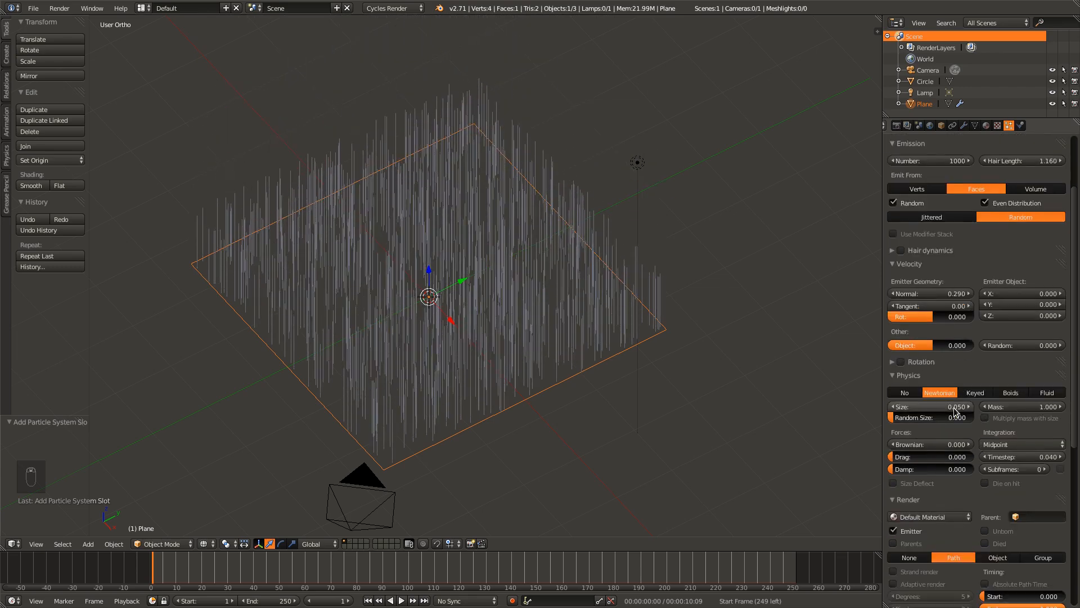
scroll(955, 411, "down", 7)
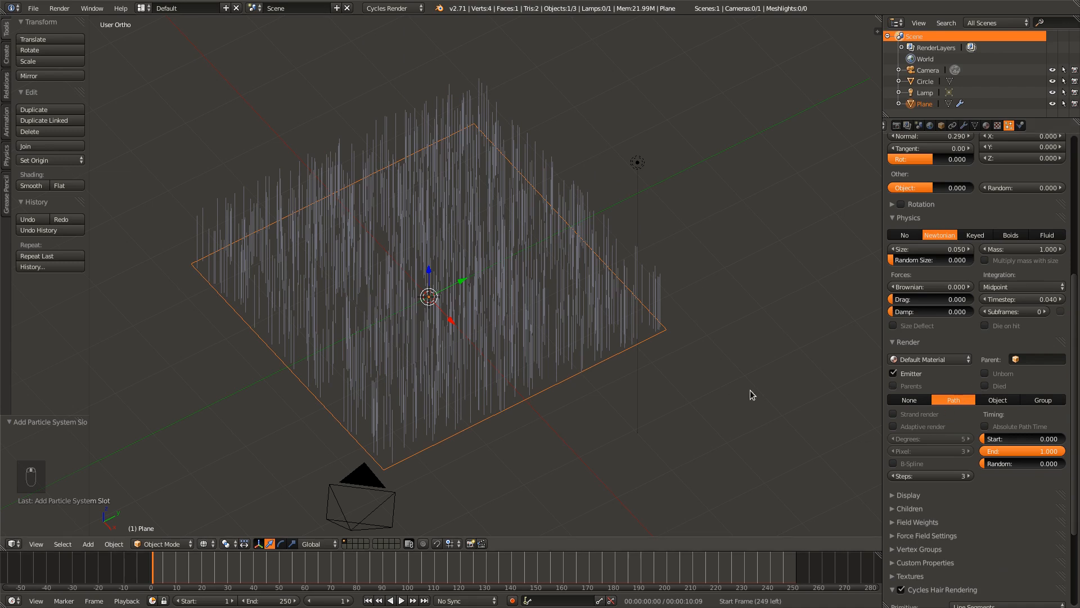
left_click(997, 400)
middle_click_drag(709, 398, 574, 377)
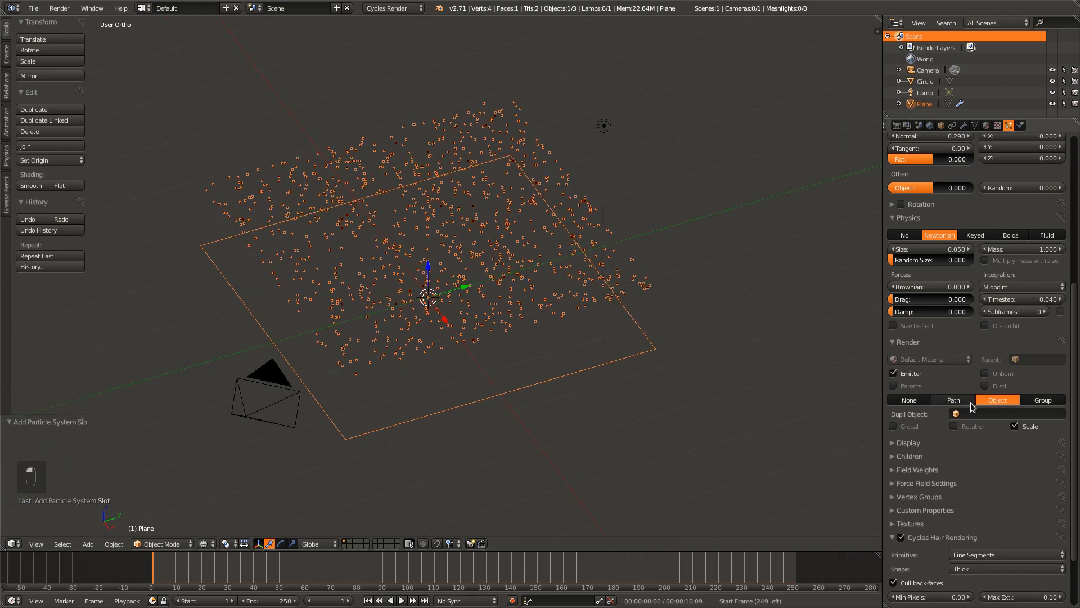
left_click(982, 413)
left_click(976, 440)
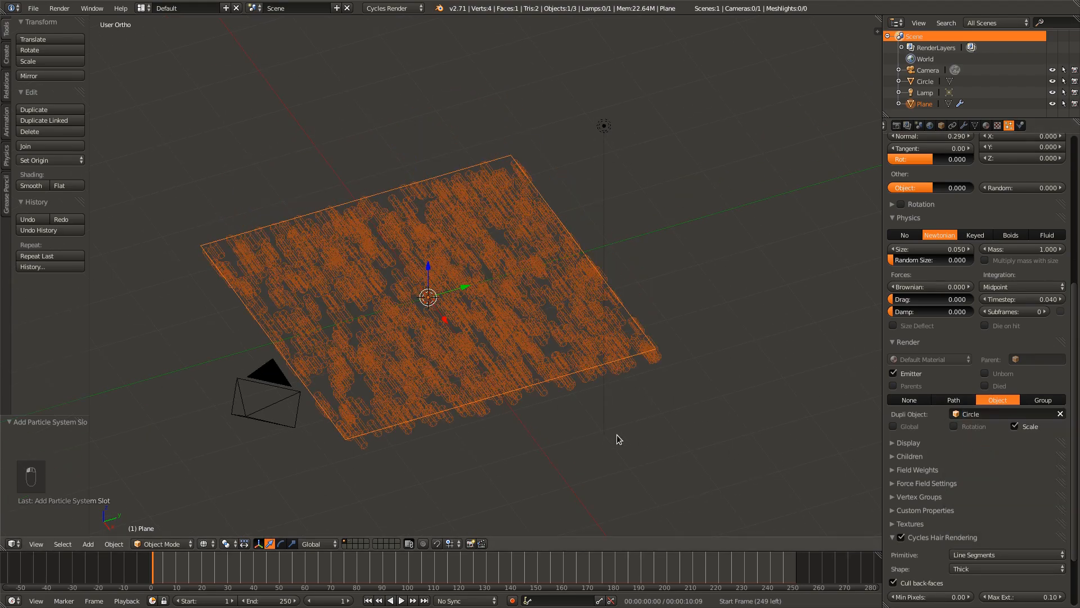
- Switch the viewport to solid shading and inspect the column copies scattered over the plane
mouse_move(617, 440)
middle_mouse_down()
mouse_move(581, 373)
mouse_move(465, 422)
mouse_move(646, 458)
mouse_move(528, 439)
mouse_move(688, 384)
mouse_move(562, 377)
mouse_move(732, 473)
mouse_move(619, 385)
mouse_move(584, 335)
mouse_move(559, 380)
mouse_move(584, 413)
mouse_move(642, 415)
mouse_move(561, 350)
middle_mouse_up()
key("z")
scroll(562, 376, "up", 3)
scroll(588, 446, "up", 2)
middle_click_drag(592, 444, 610, 458)
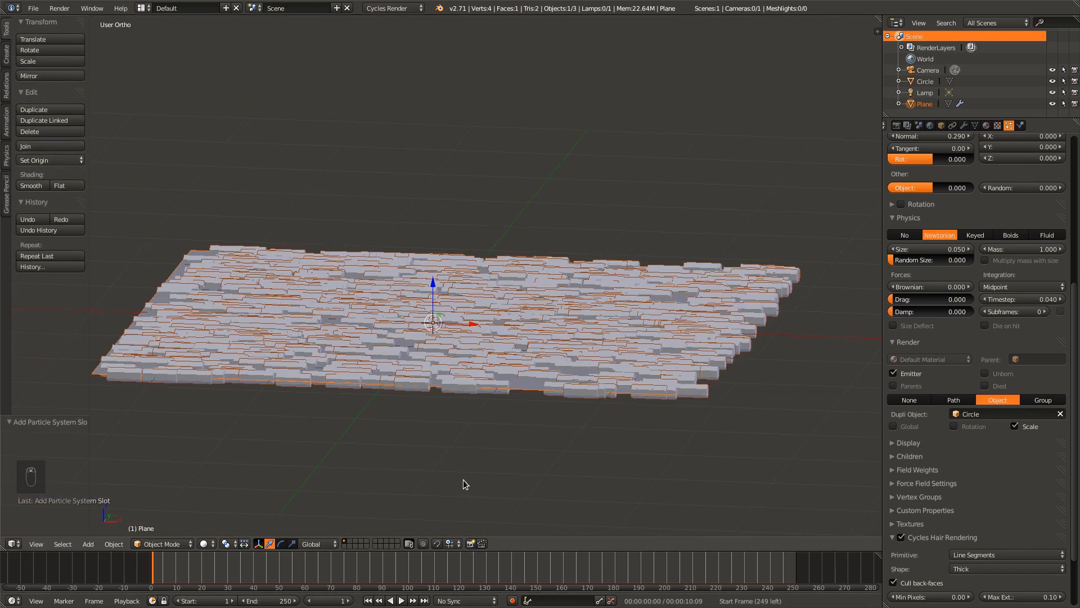
- Show layer 2 together with layer 1 and select the hexagonal column's entire mesh in Edit Mode
key("shift+2")
scroll(434, 381, "down", 5)
right_click(497, 225)
key("Tab")
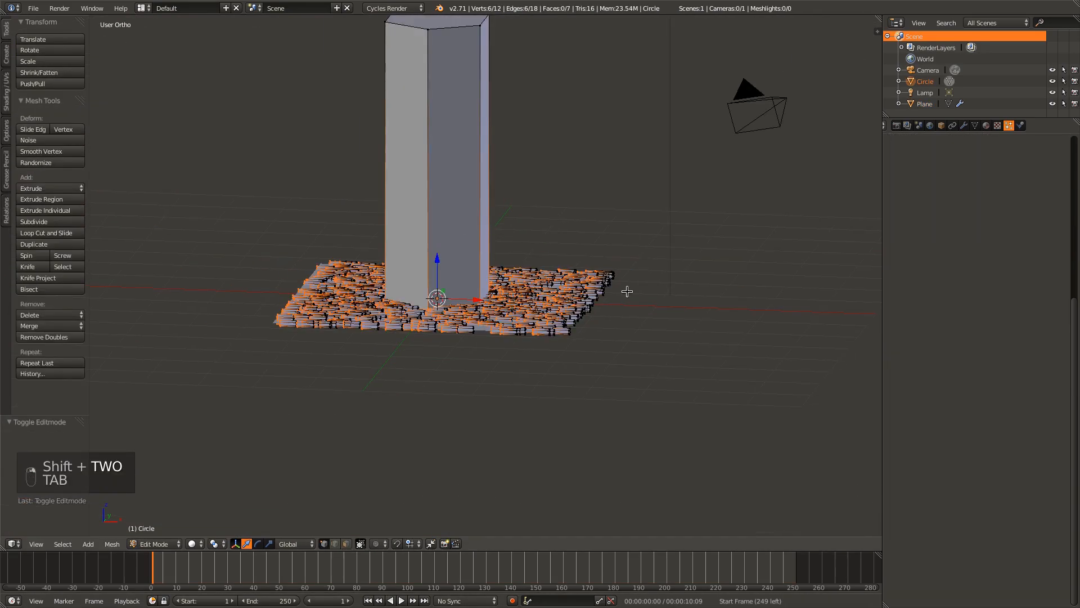
key("a")
key("a")
key("a")
key("a")
- Set the pivot point to 3D Cursor for rotating the column
key("r")
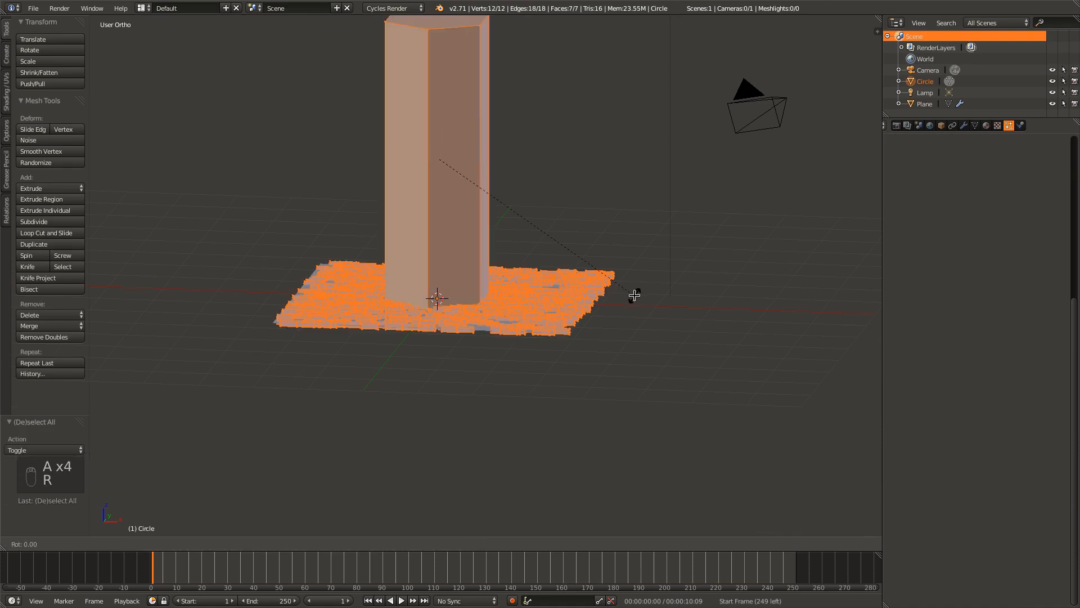
key("period")
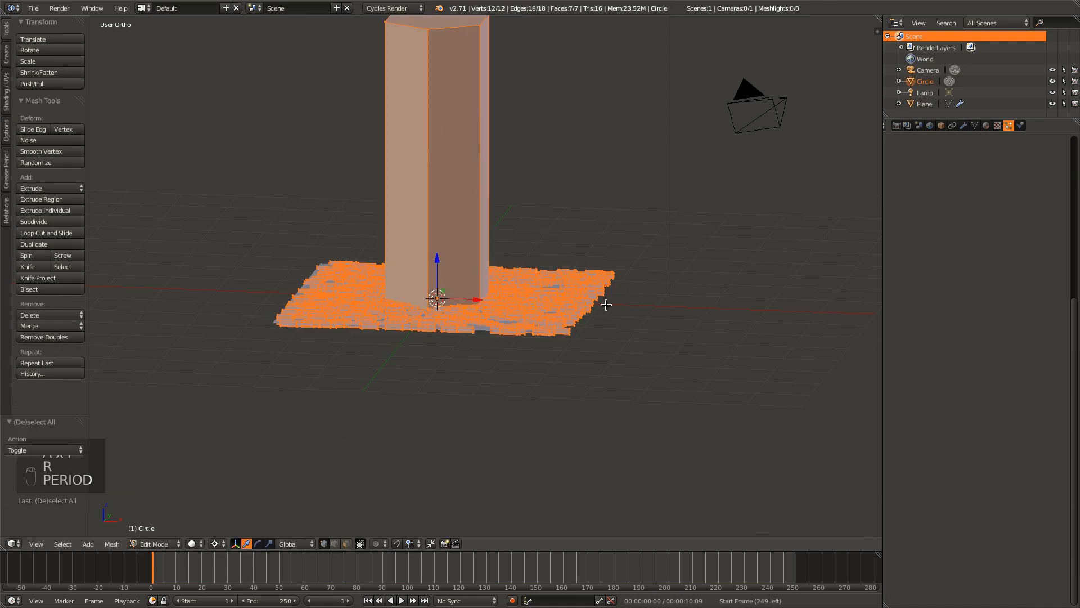
left_click(218, 544)
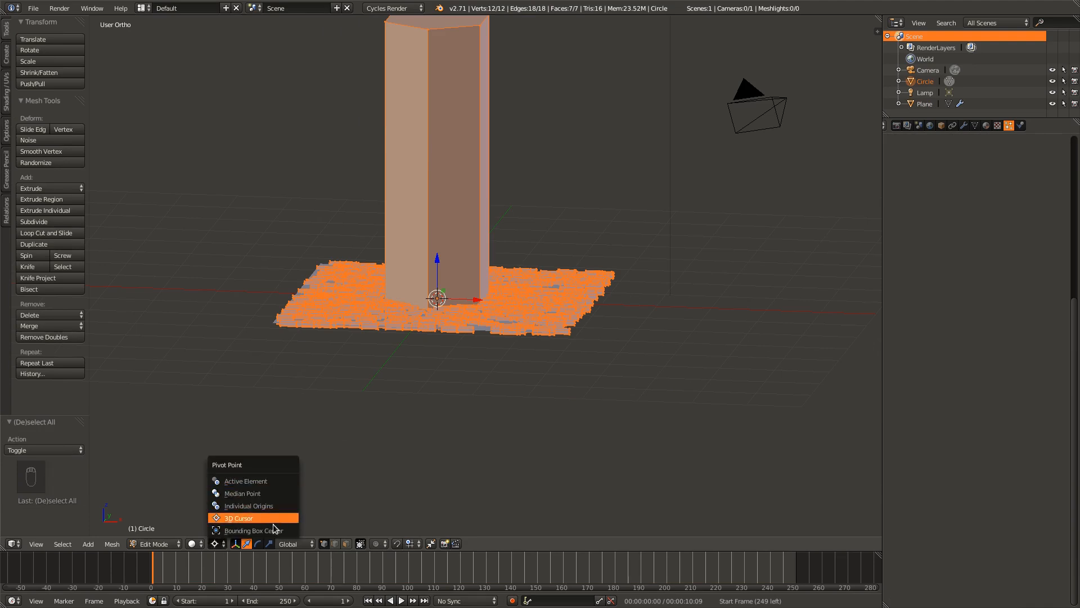
key("Escape")
type("r")
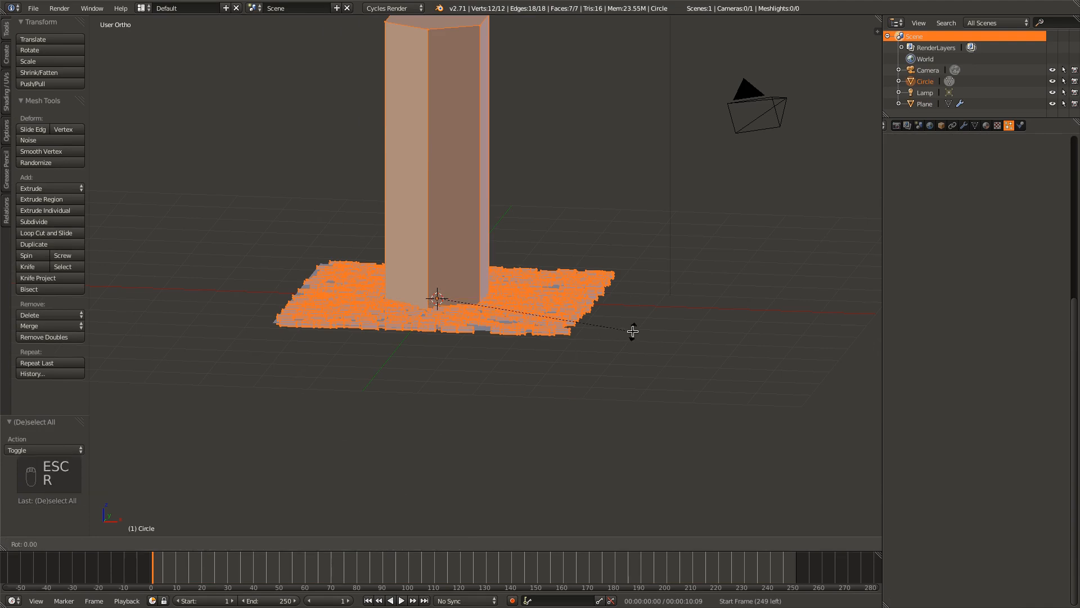
type("y")
type("90")
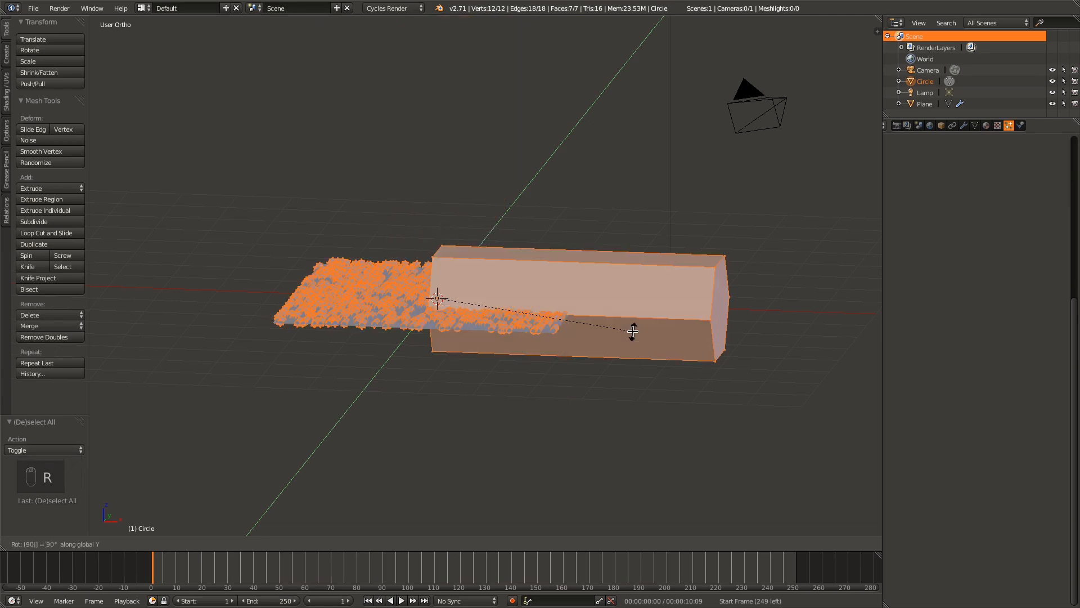
right_click(633, 332)
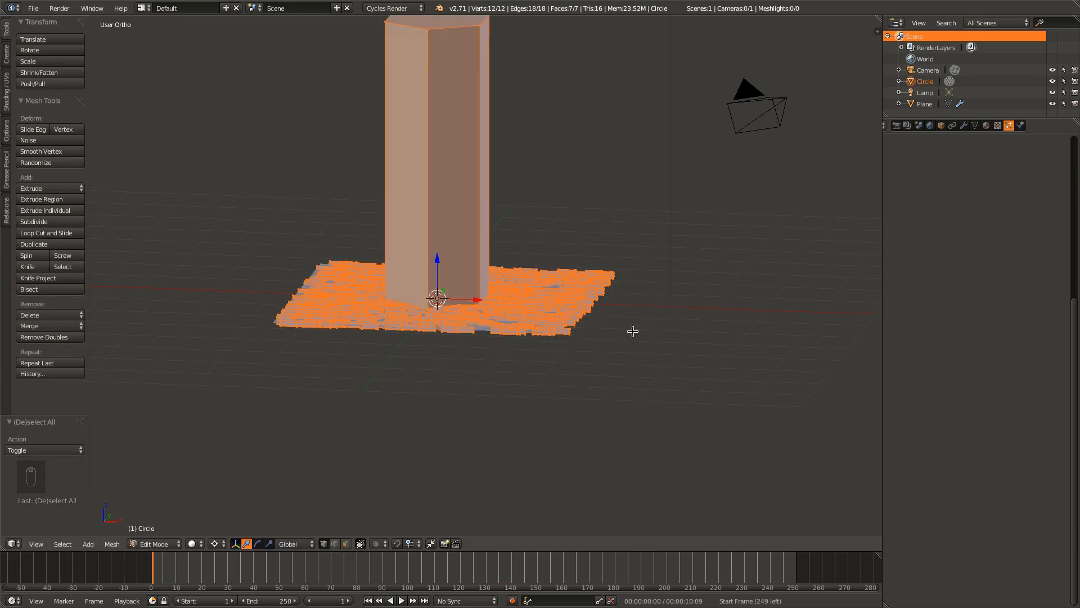
type("rx90")
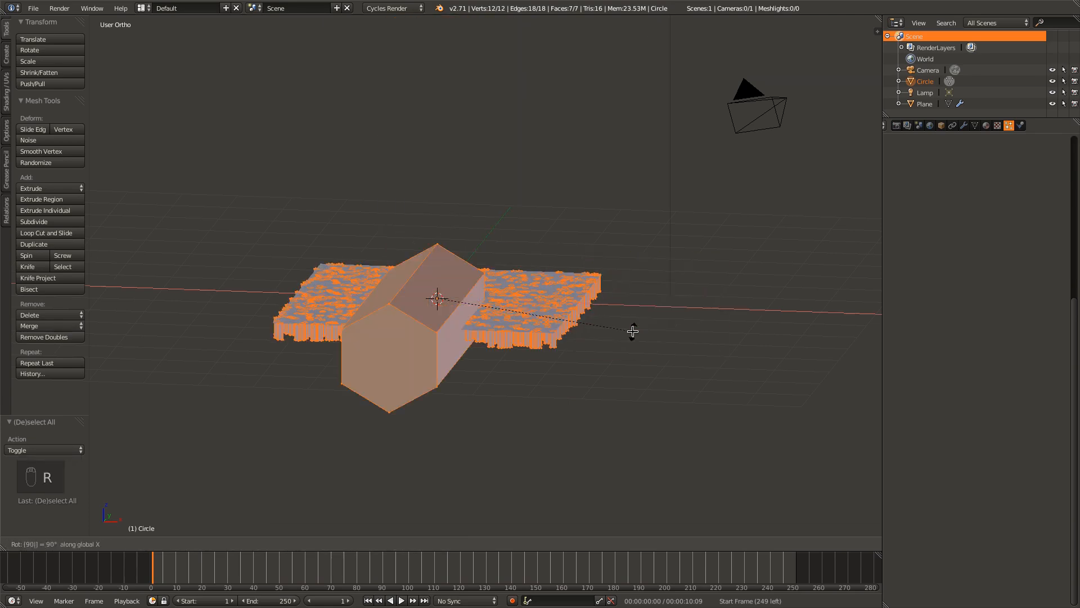
right_click(633, 331)
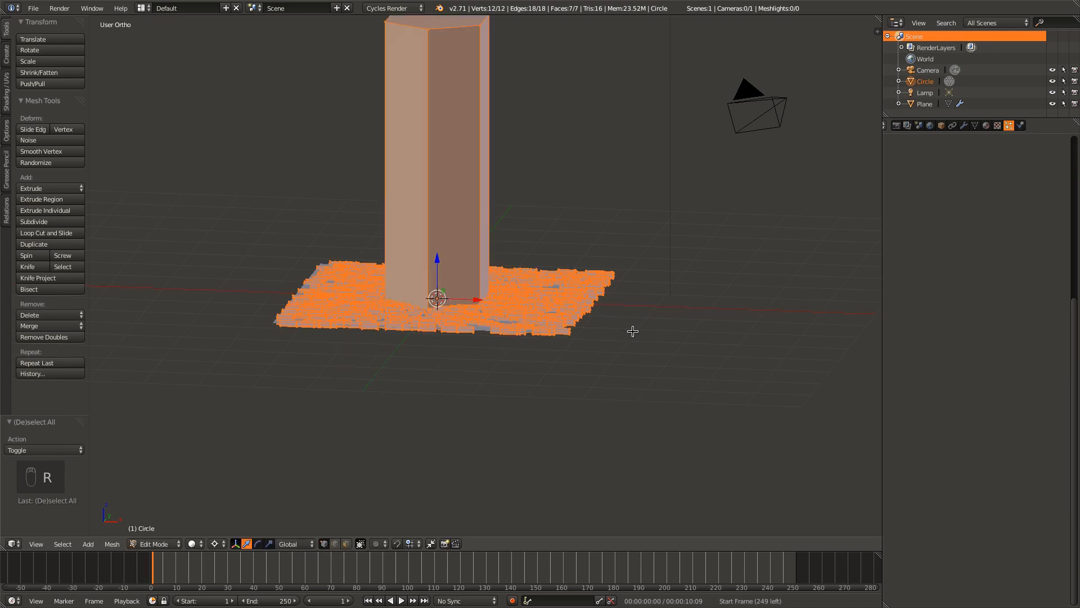
- Rotate the column's mesh -90° about the X axis around the 3D cursor
type("rx-90")
key("Return")
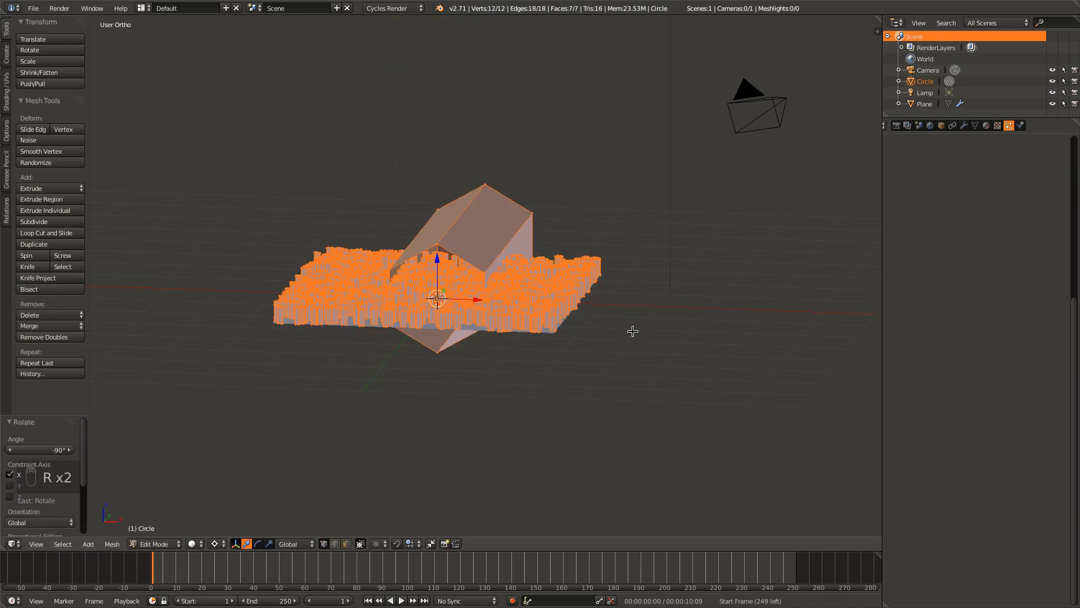
- Try to thin the rotated column, using Shrink/Fatten with an offset of about 0.618 and uniform scaling
middle_click_drag(611, 355, 688, 519)
scroll(516, 366, "up", 4)
scroll(471, 393, "down", 1)
scroll(436, 382, "up", 1)
key("alt+s")
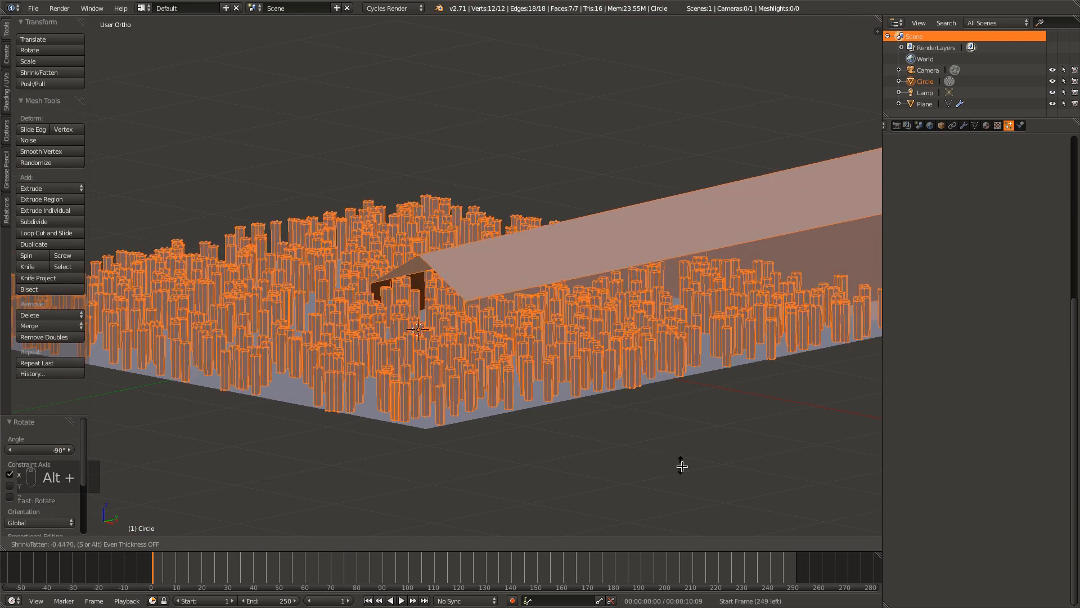
left_click(672, 450)
scroll(656, 449, "down", 3)
middle_click_drag(656, 449, 612, 446)
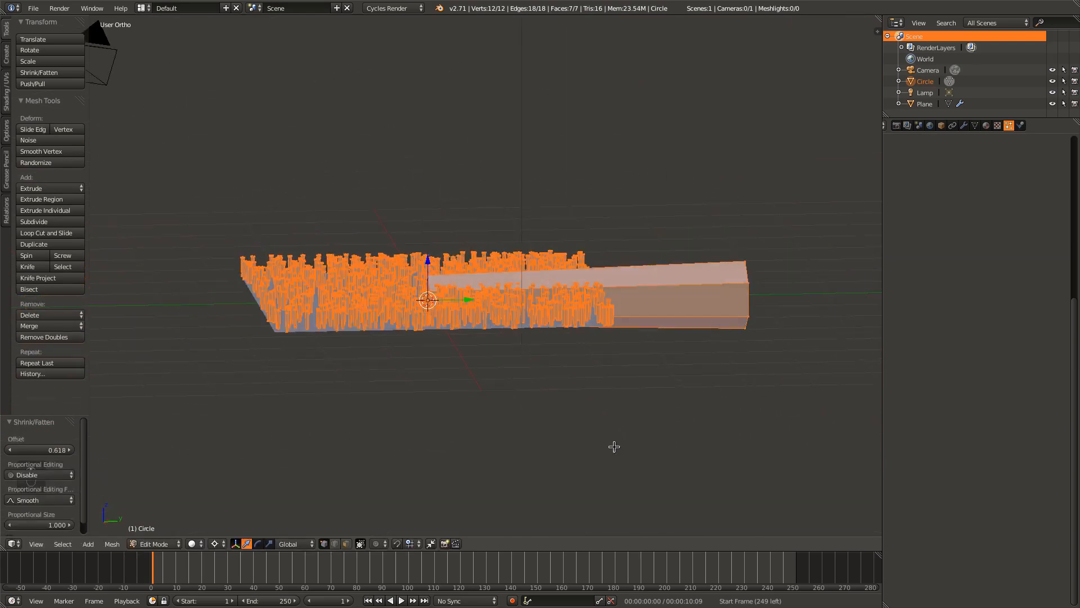
key("ctrl+z")
key("s")
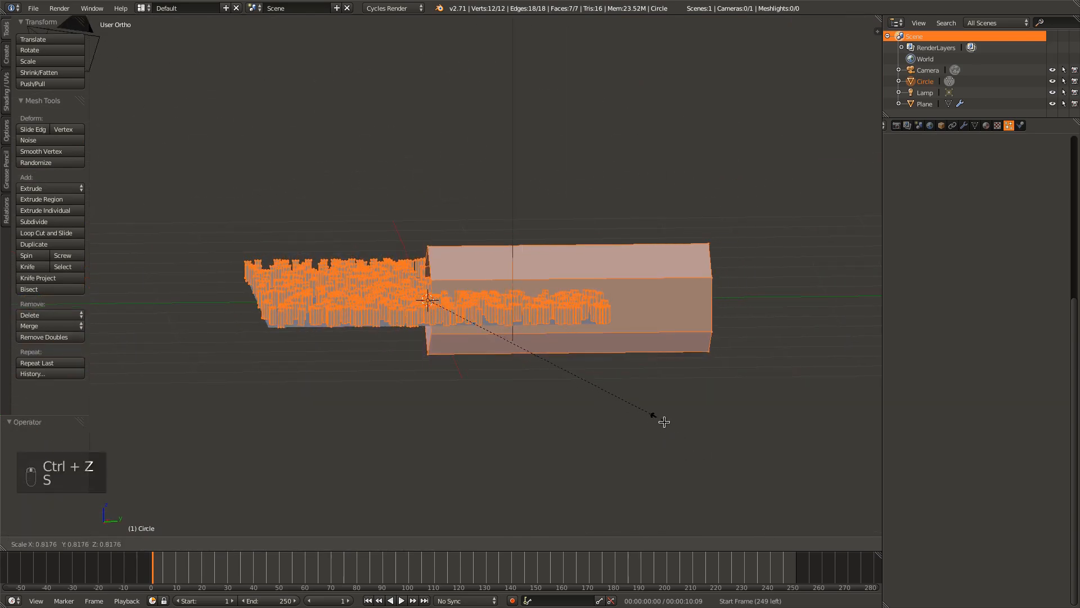
right_click(664, 429)
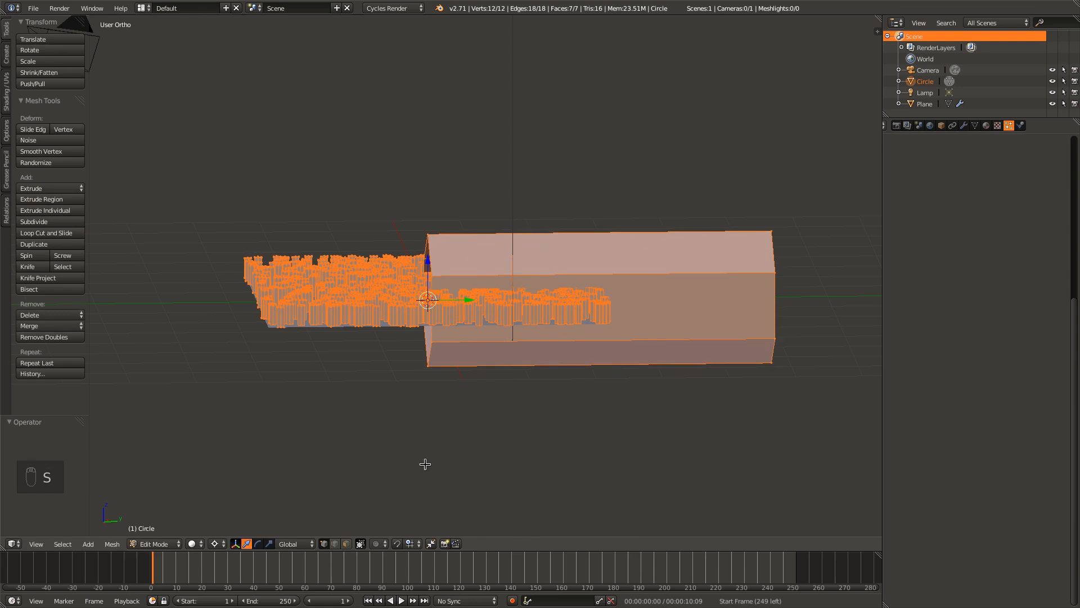
- Set the pivot point to Median Point and try Shrink/Fatten on the column again
key("ctrl+comma")
key("alt+s")
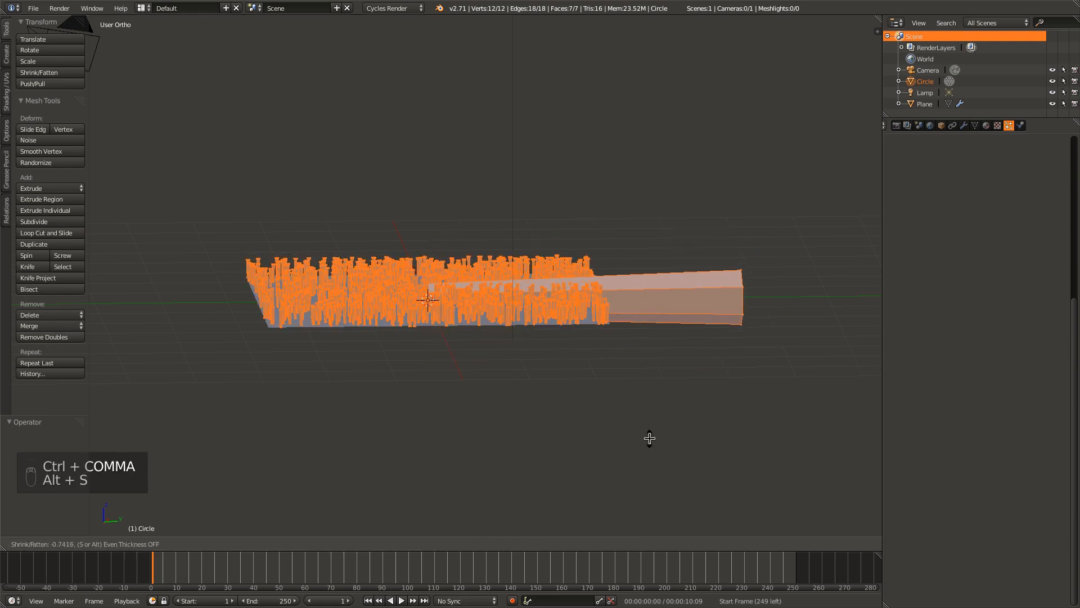
right_click(644, 434)
middle_click_drag(648, 451, 737, 484)
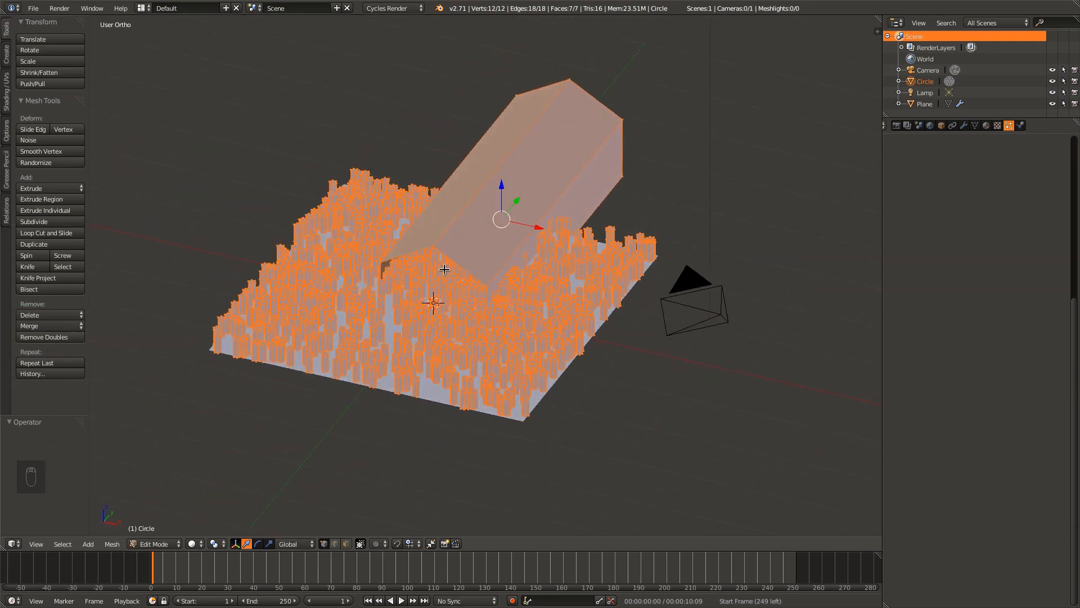
- Select the column's whole mesh and scale it uniformly to about 0.351
right_click(434, 248)
key("Tab")
middle_click_drag(543, 299, 782, 337)
key("Tab")
key("a")
key("a")
key("a")
key("a")
key("a")
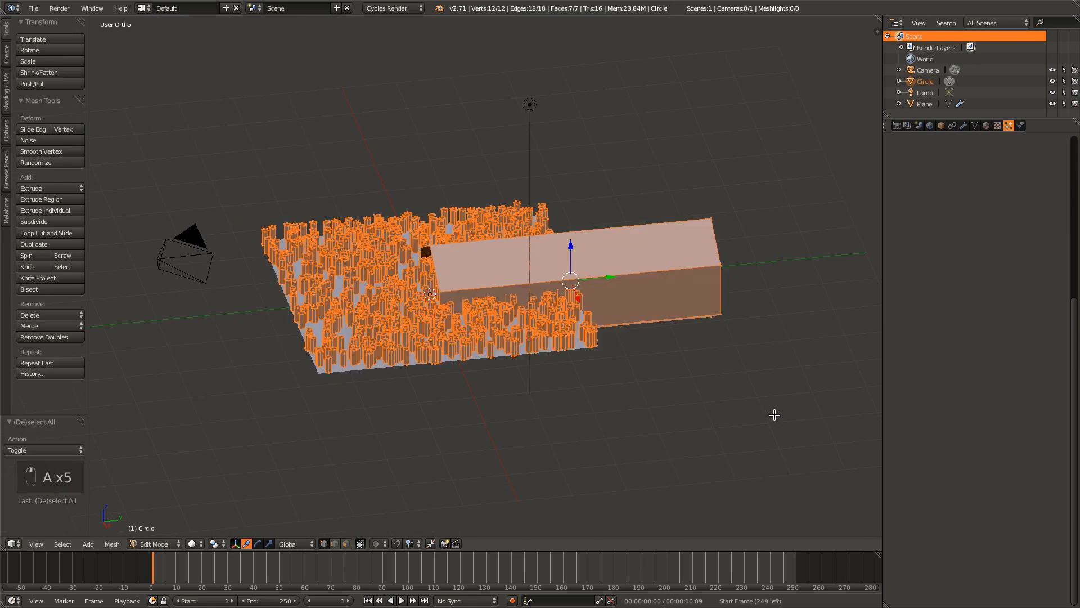
key("s")
left_click(583, 363)
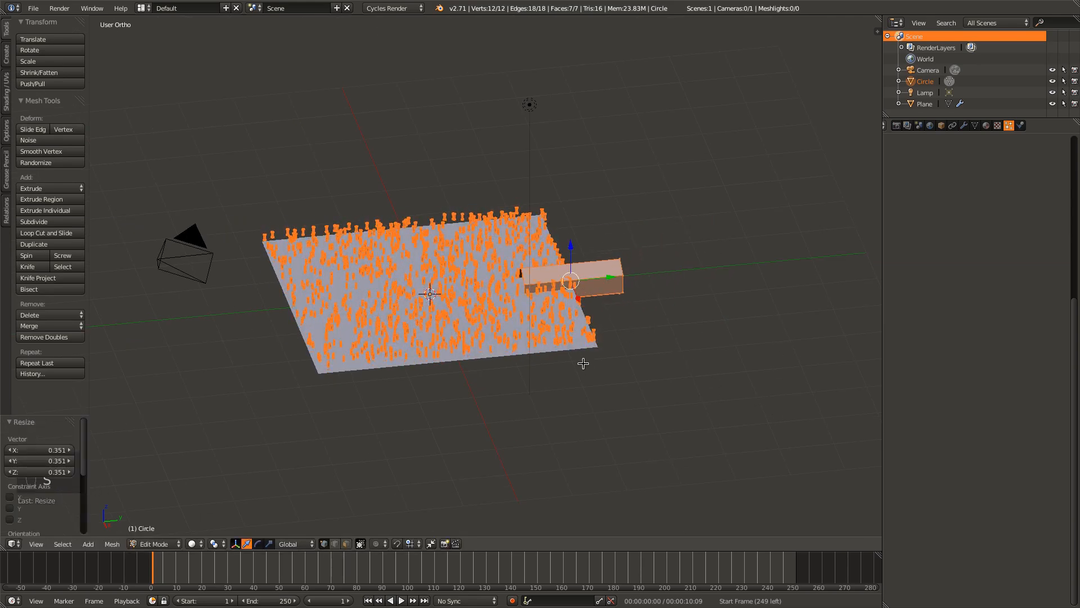
- Stretch the column's mesh lengthwise by scaling it along the Y axis to about 2.877
middle_click_drag(583, 363, 581, 386)
key("s")
key("y")
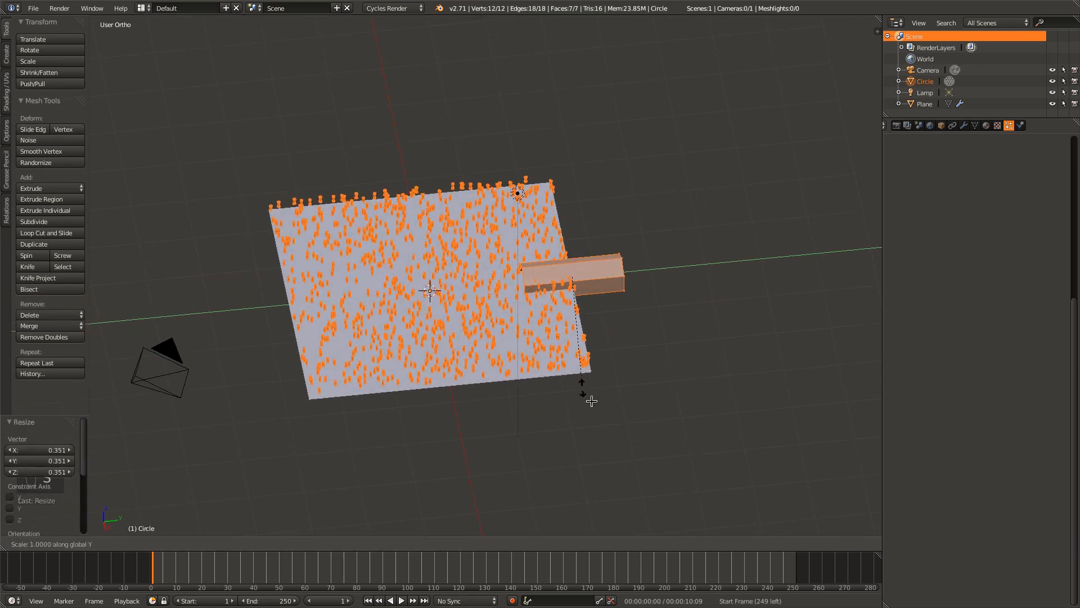
left_click(754, 22)
- Select the edge loop at the column's end near the plane's centre and snap the 3D cursor to it
scroll(374, 222, "up", 3)
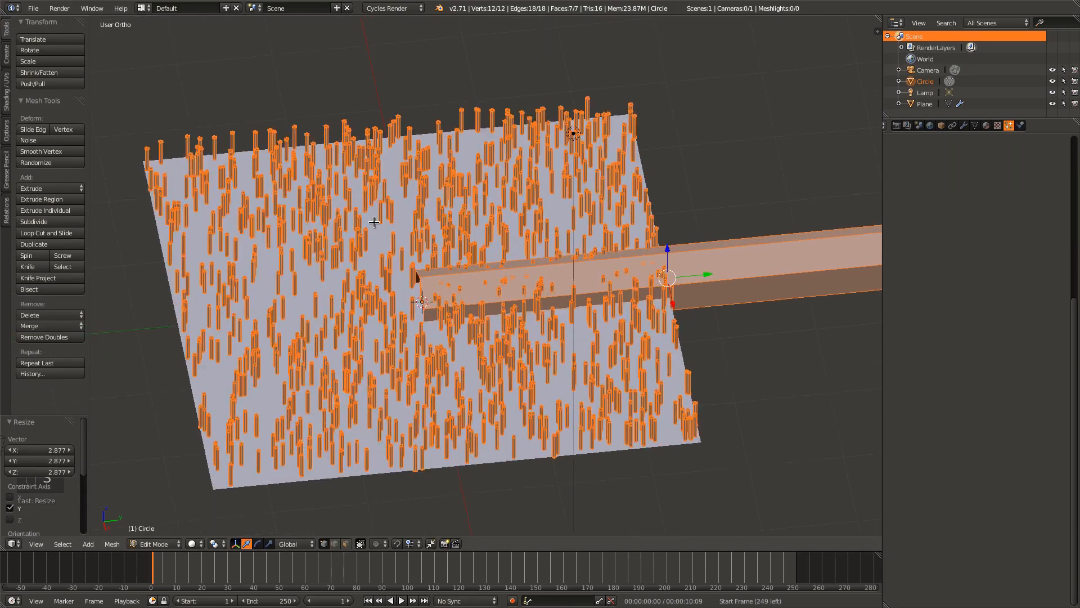
scroll(374, 222, "up", 2)
middle_click_drag(374, 222, 375, 306)
scroll(450, 349, "up", 1)
right_click(419, 302)
right_click(422, 317, "alt")
key("shift+s")
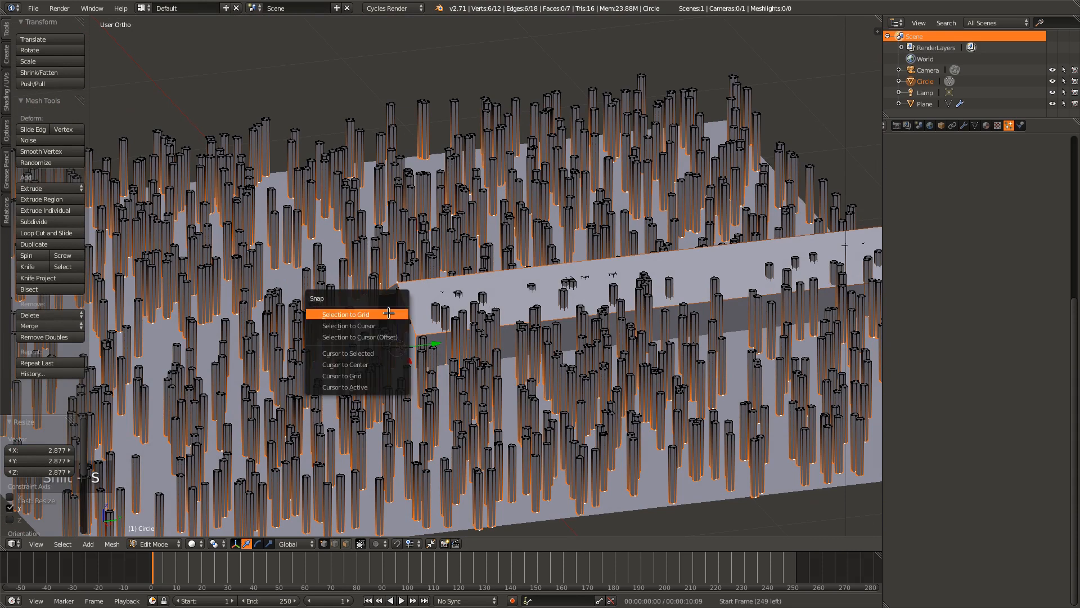
left_click(392, 352)
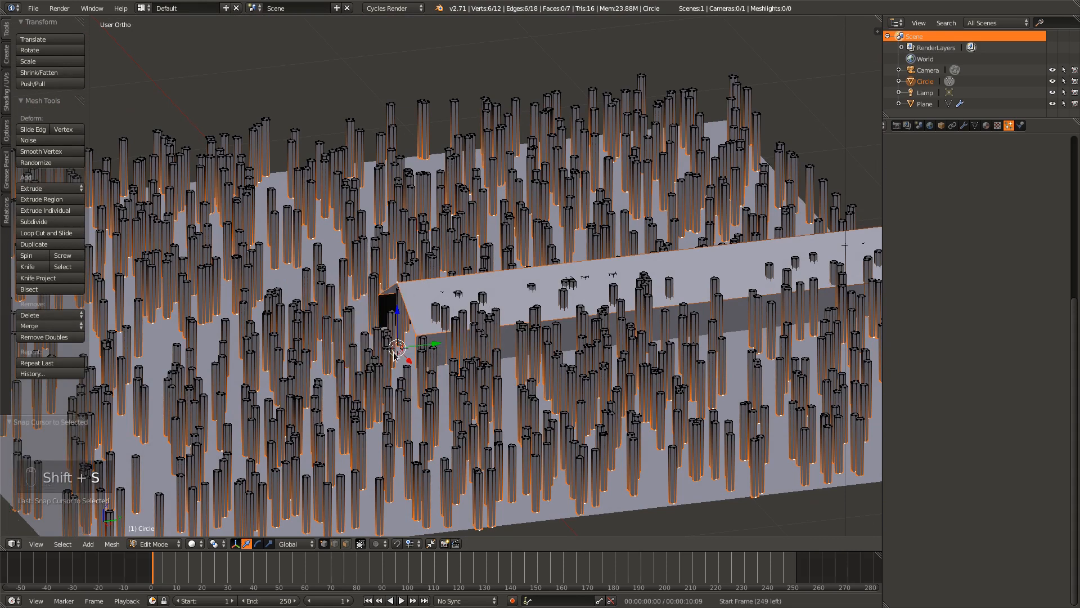
- Return to Object Mode and set the column's origin to the 3D cursor
key("Tab")
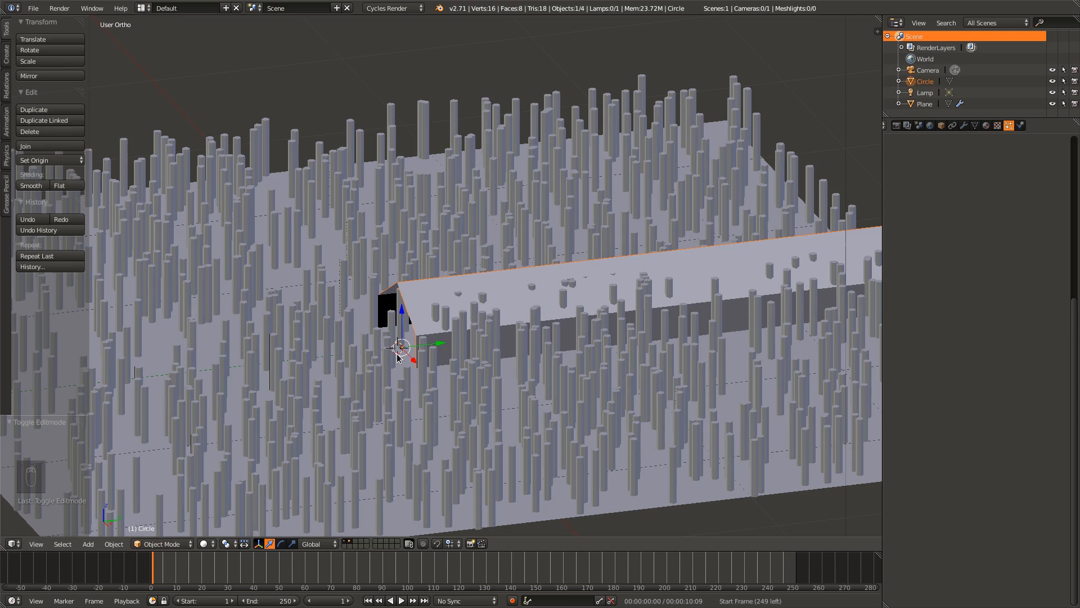
key("ctrl+alt+shift+c")
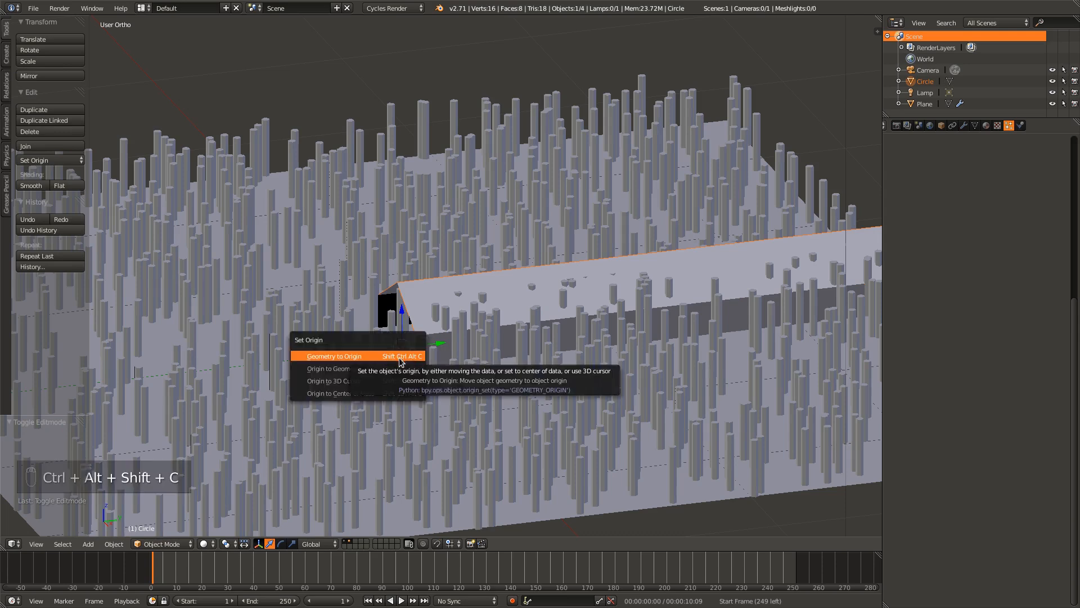
left_click(355, 380)
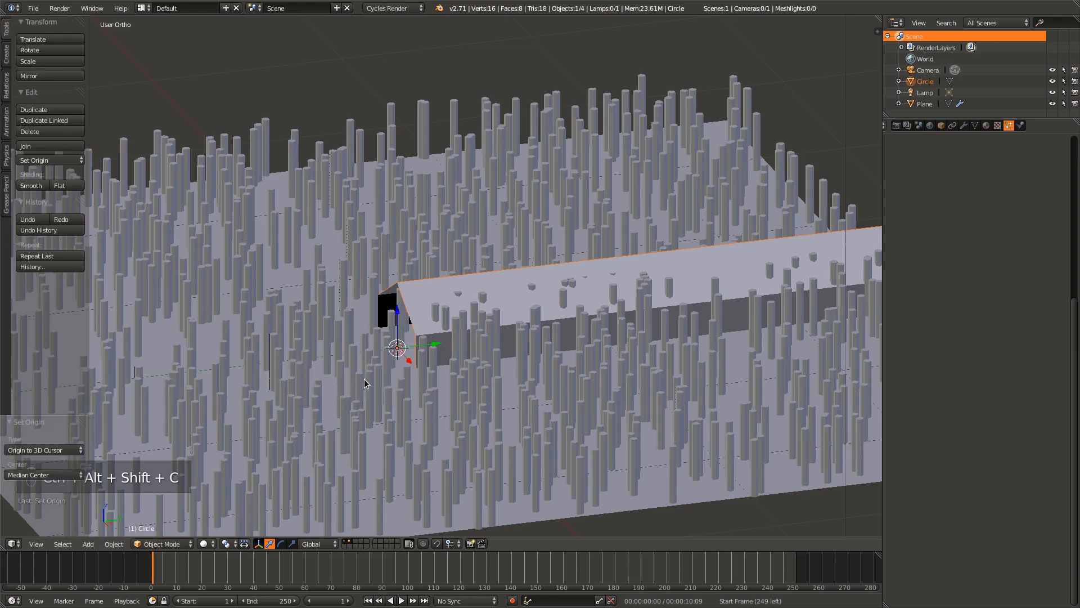
- Select the plane and show only layer 1, leaving the original column out of view
middle_click_drag(480, 374, 434, 340)
scroll(450, 339, "down", 4)
middle_click_drag(568, 329, 335, 407)
scroll(483, 309, "down", 4)
key("Tab")
key("Tab")
right_click(465, 376)
key("1")
scroll(335, 407, "up", 3)
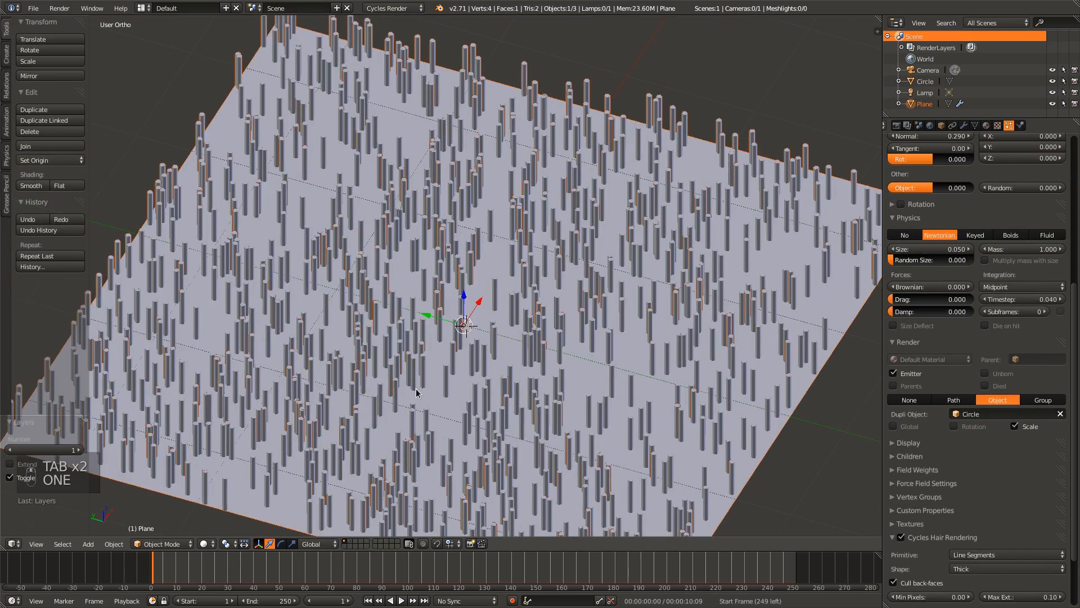
- Examine the scattered columns on the plane at an angle and in front orthographic view
middle_click_drag(419, 394, 482, 372)
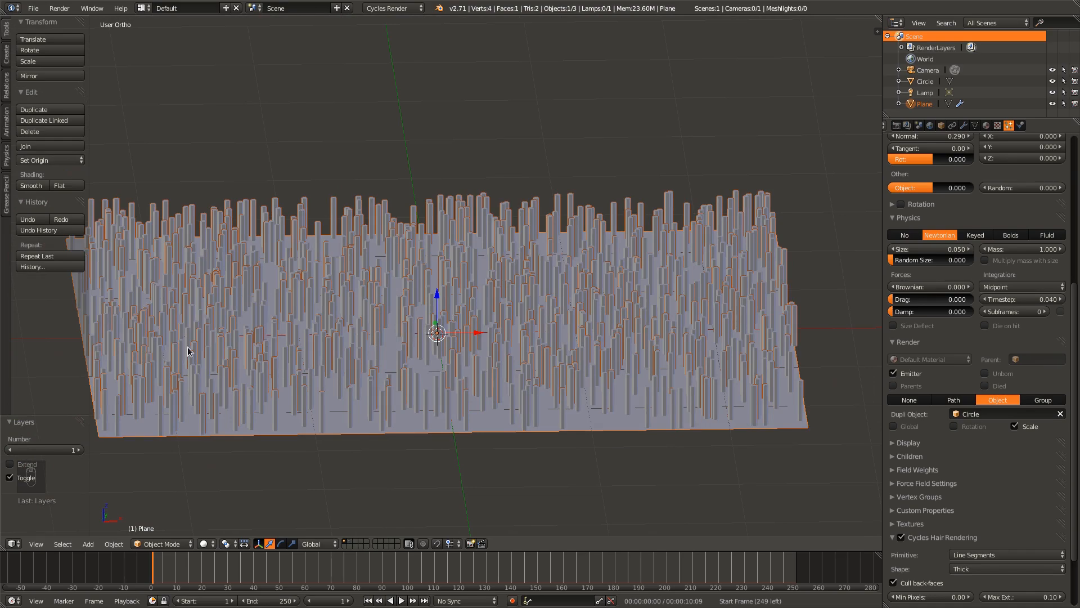
scroll(188, 351, "down", 2)
middle_click_drag(350, 356, 524, 361)
key("KP_1")
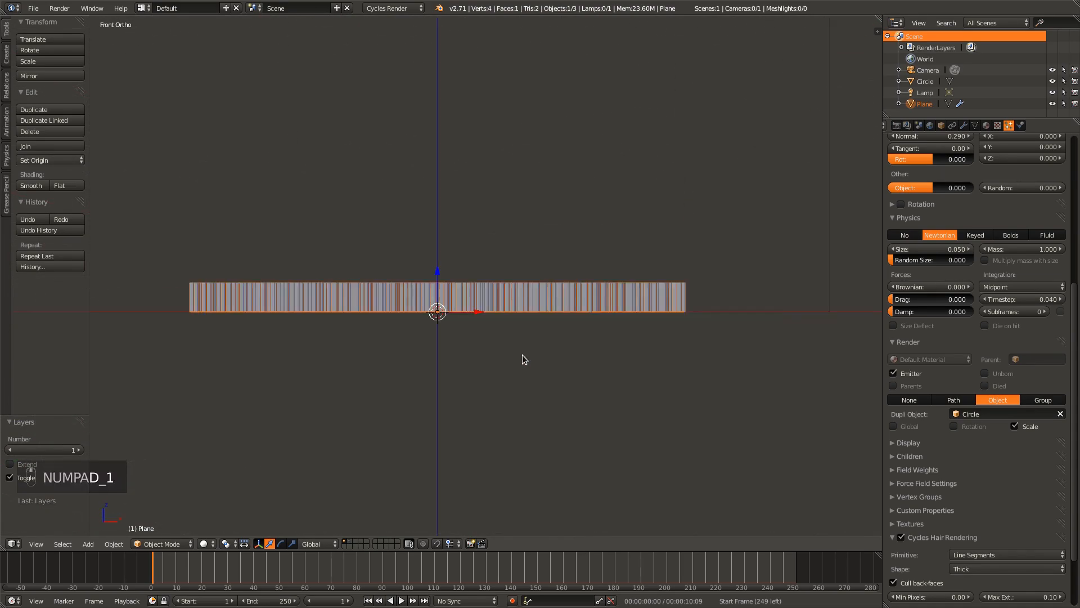
scroll(433, 354, "up", 4)
scroll(434, 338, "down", 3)
scroll(394, 313, "up", 1)
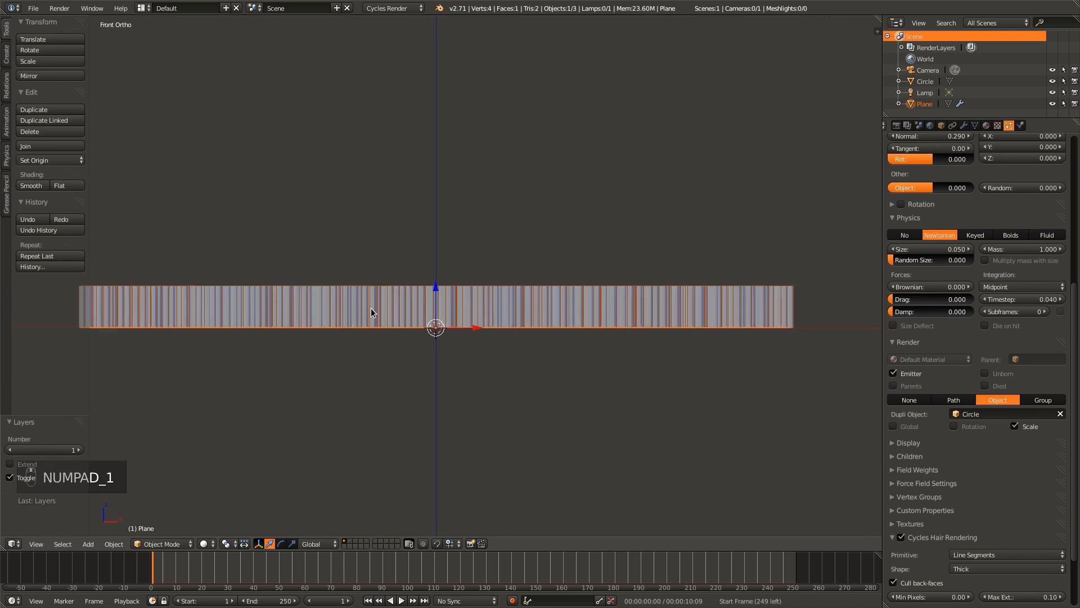
middle_click_drag(371, 312, 509, 337)
- Try an emission number of 10000 for the plane's hair particles
scroll(971, 320, "up", 5)
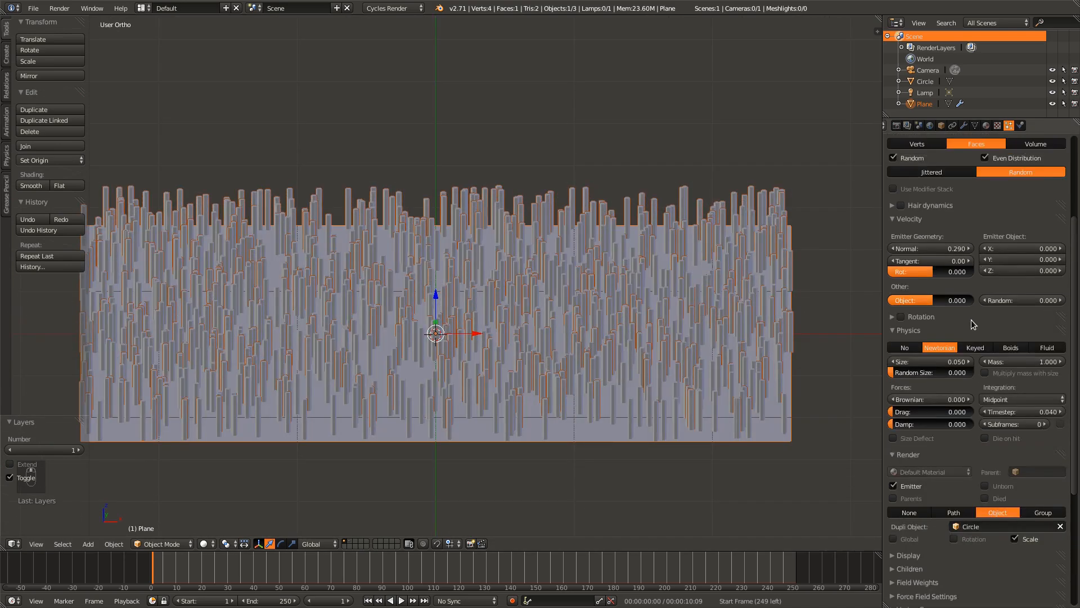
scroll(971, 319, "up", 4)
left_click(938, 208)
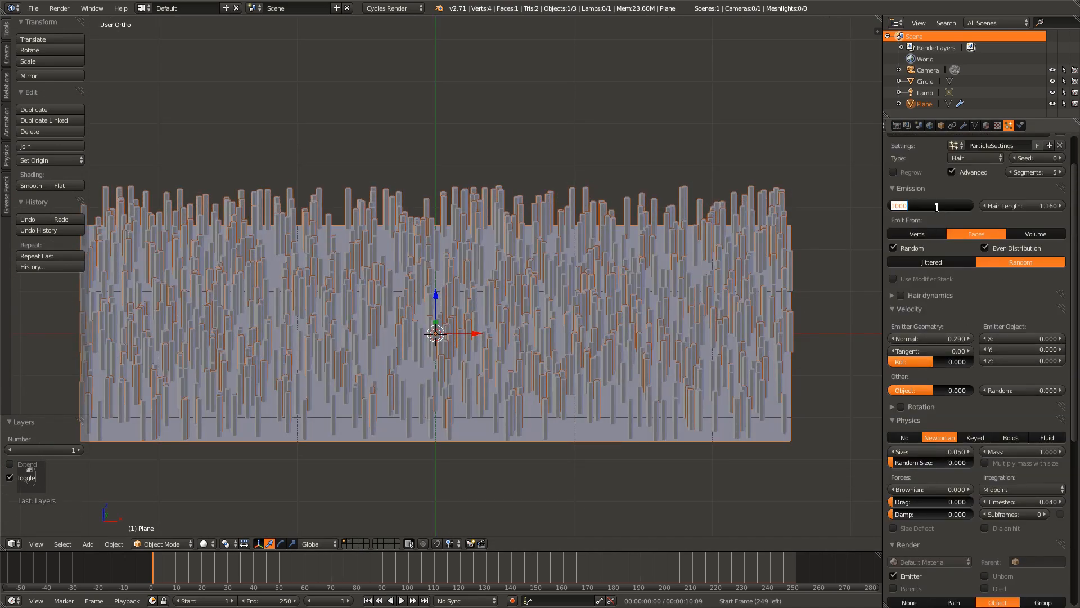
type("1000")
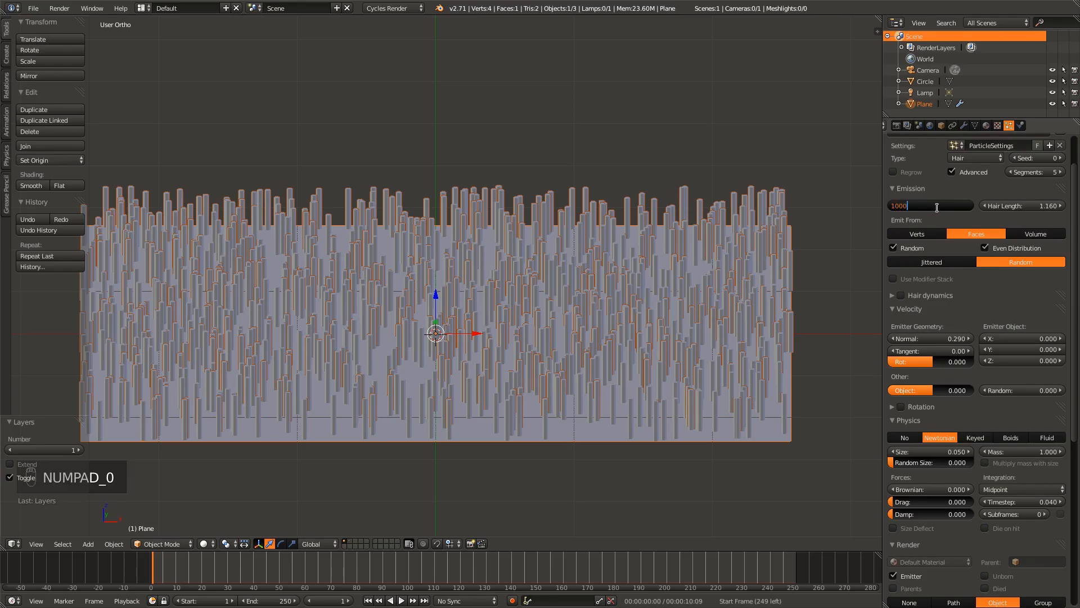
type("0")
key("Return")
middle_click_drag(461, 342, 490, 378)
- Set the hair particles' emission number to 5000 and save the file
left_click(933, 204)
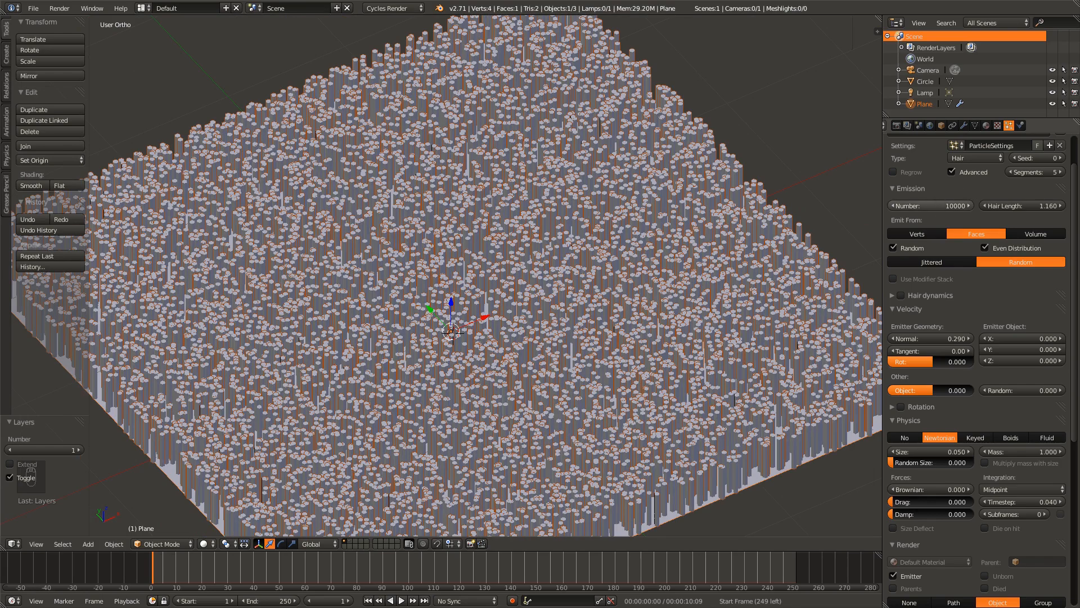
type("5000")
key("Return")
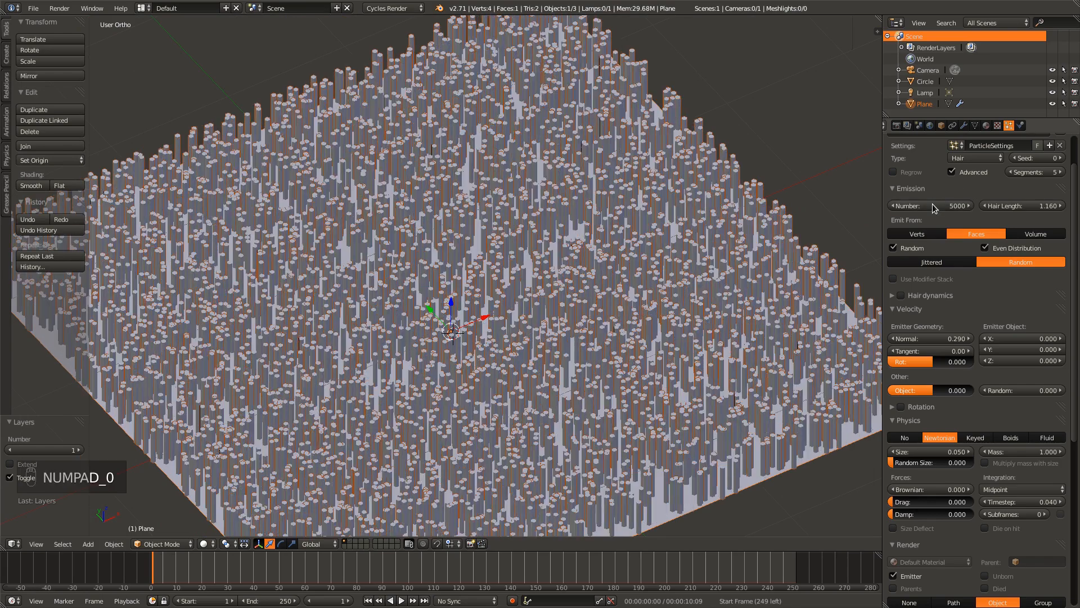
mouse_move(495, 315)
middle_mouse_down()
mouse_move(507, 322)
mouse_move(474, 330)
mouse_move(497, 332)
middle_mouse_up()
key("ctrl+s")
left_click(506, 322)
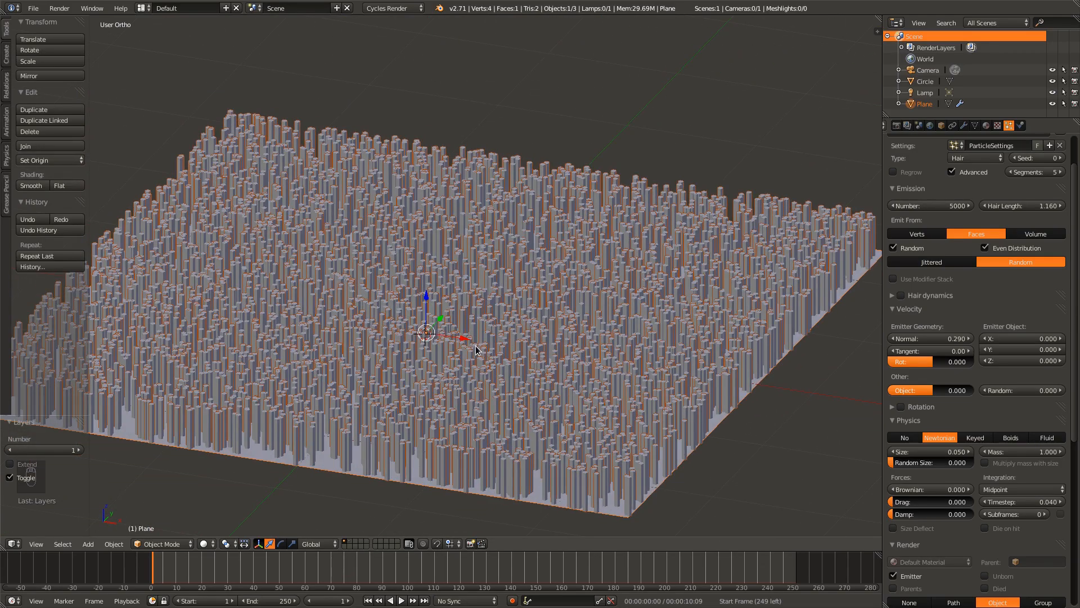
- Inspect the columns' heights from several angles and look through the particle settings, collapsing the Render section
middle_click_drag(475, 349, 578, 398)
scroll(580, 397, "down", 1)
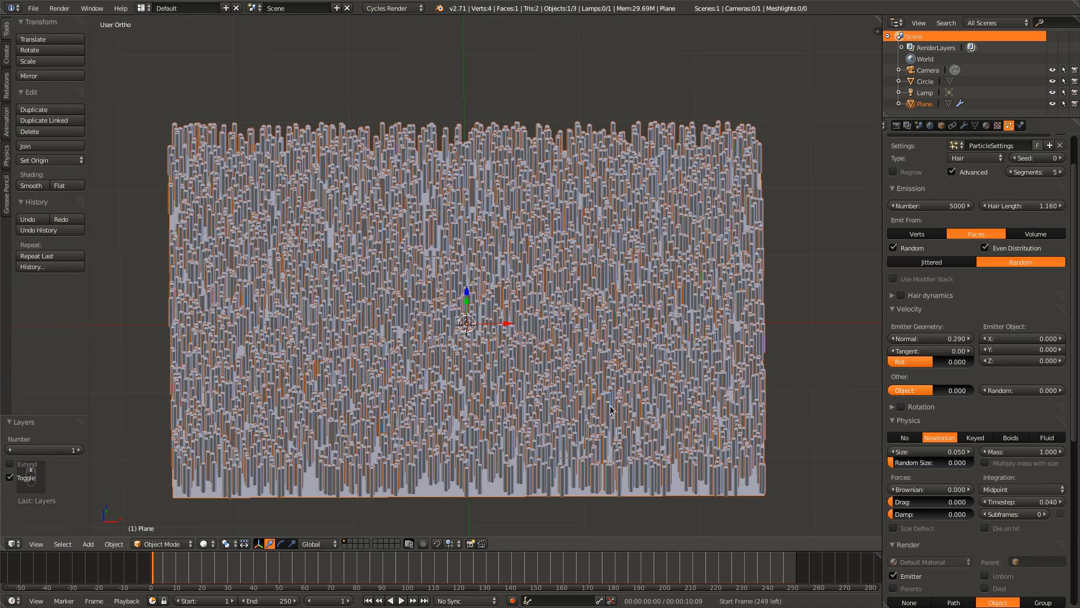
middle_click_drag(612, 409, 597, 394)
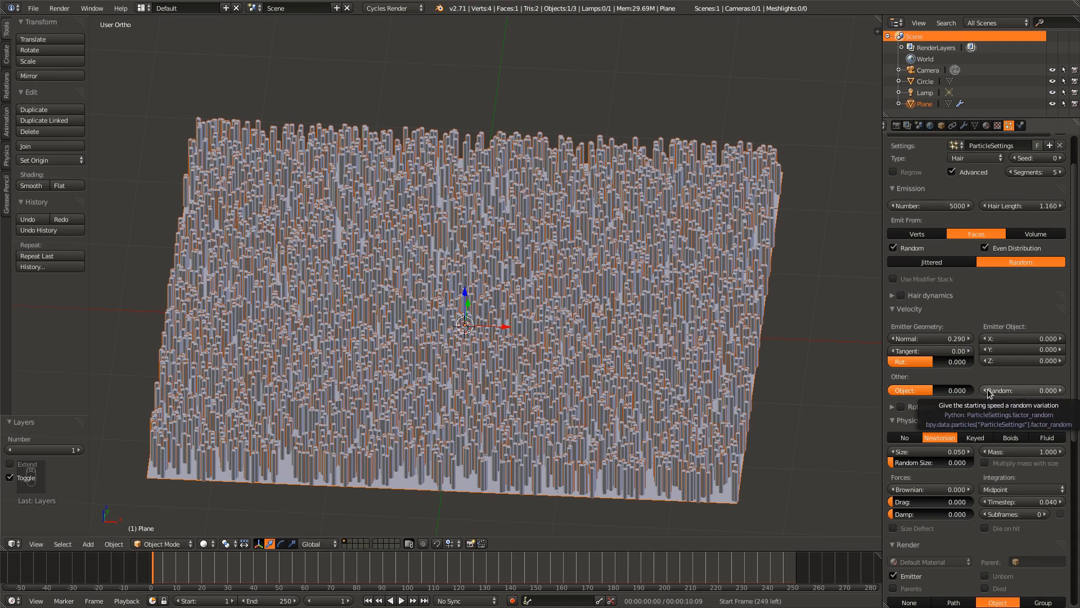
scroll(987, 389, "down", 4)
scroll(968, 522, "down", 4)
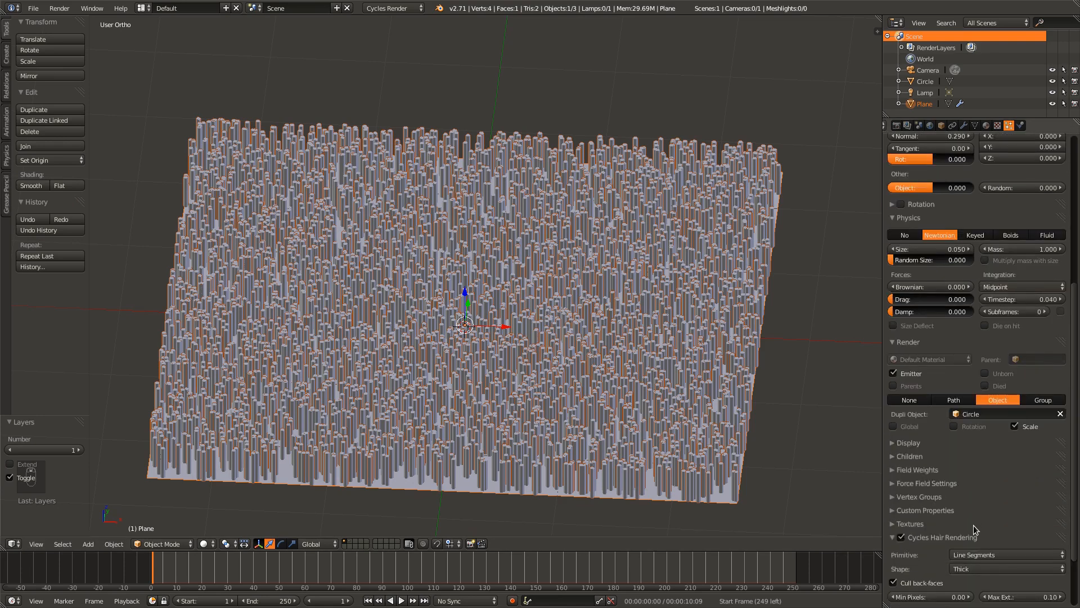
scroll(973, 525, "down", 1)
left_click(931, 323)
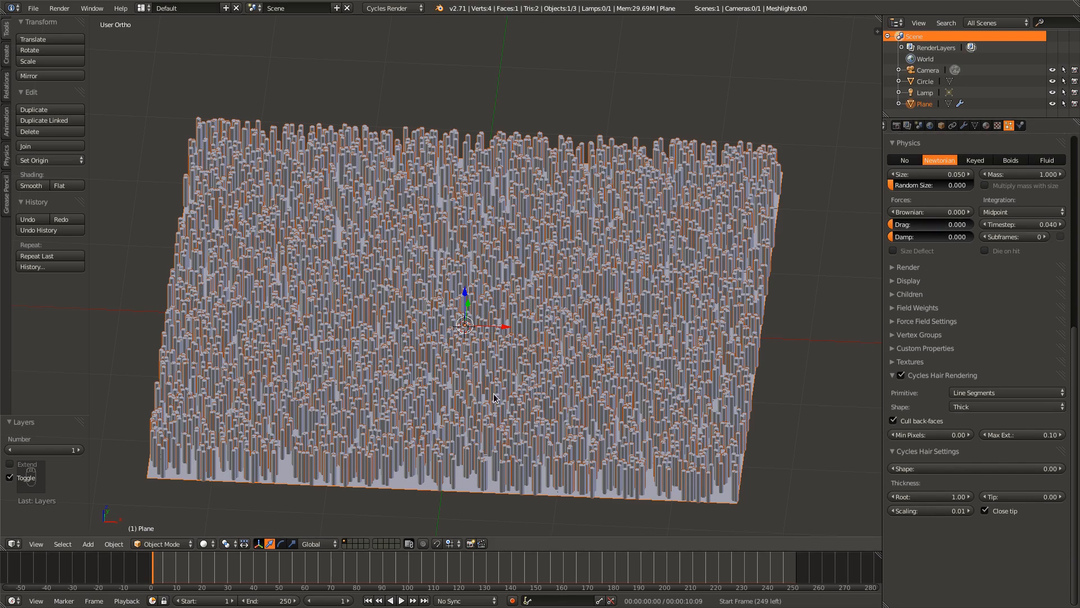
middle_click_drag(493, 397, 346, 310)
scroll(434, 356, "up", 4)
middle_click_drag(660, 312, 543, 400)
scroll(542, 400, "down", 3)
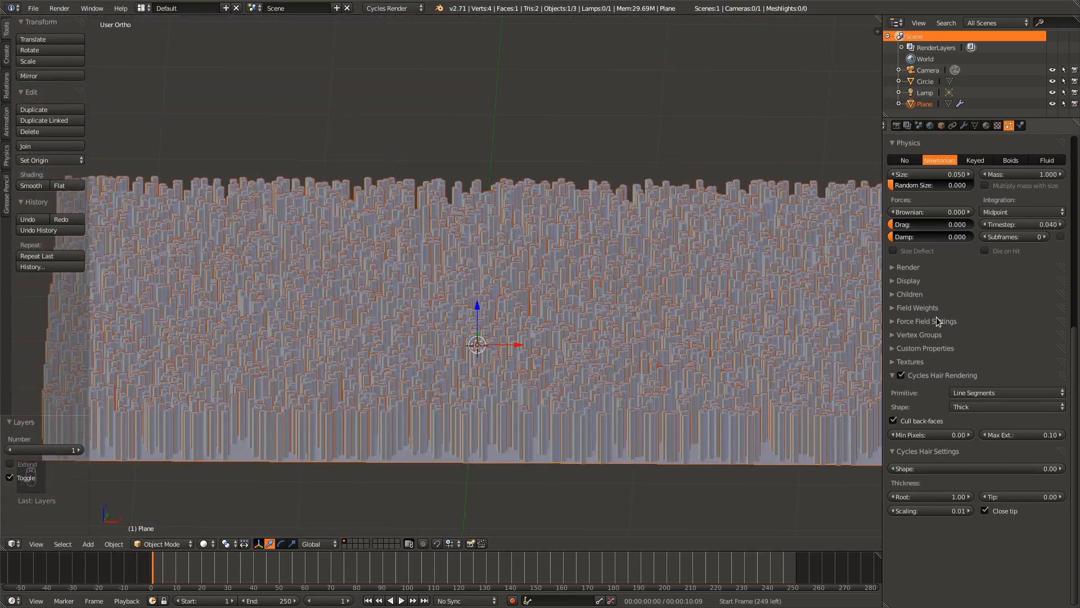
- Add a texture to the first particle texture slot and name it HeightMap
left_click(912, 363)
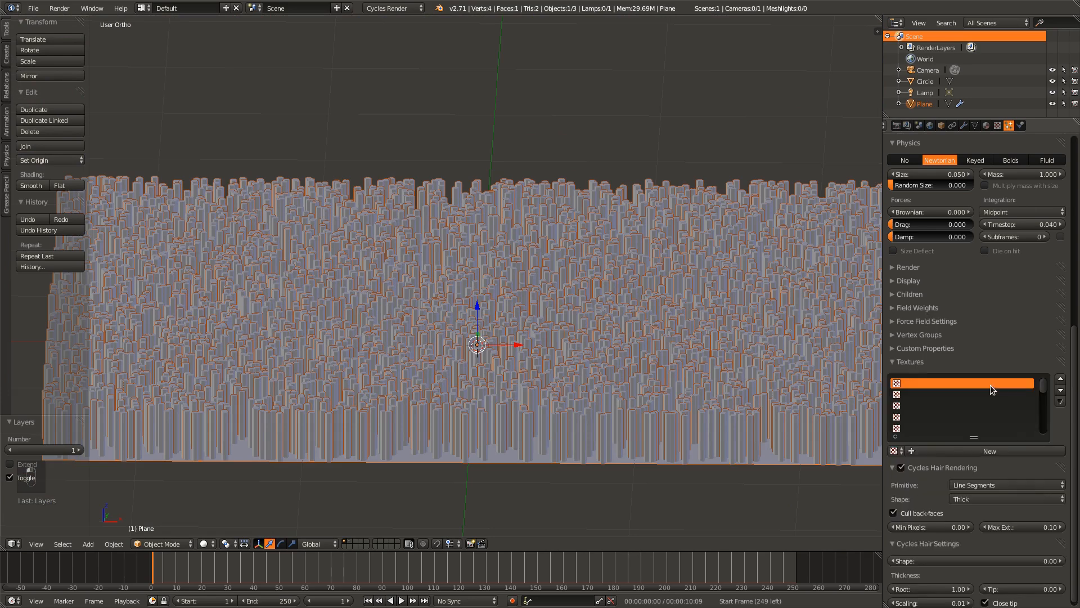
left_click(956, 453)
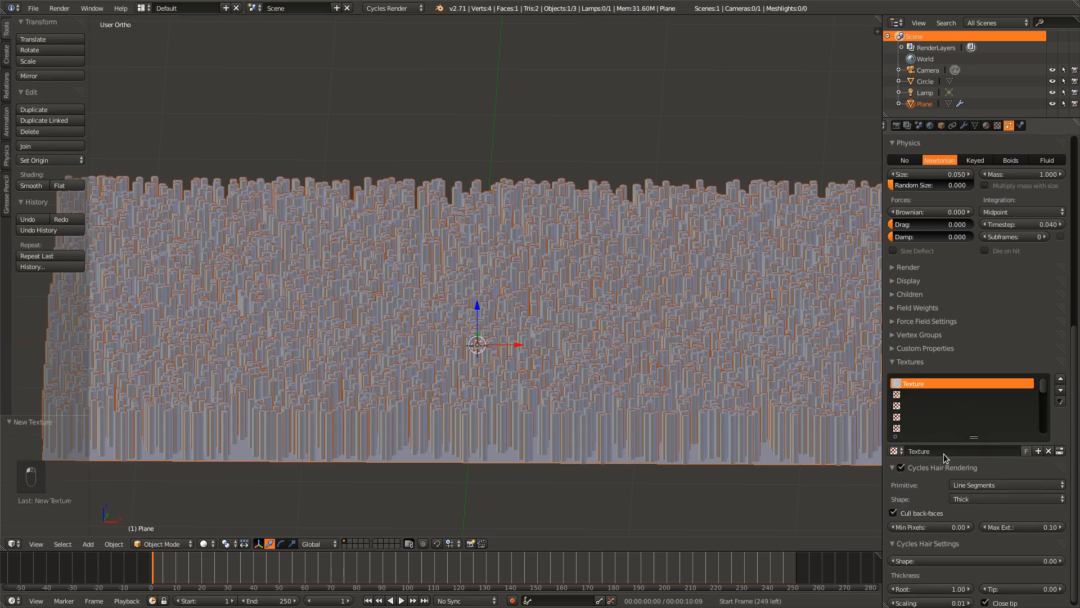
double_click(950, 451)
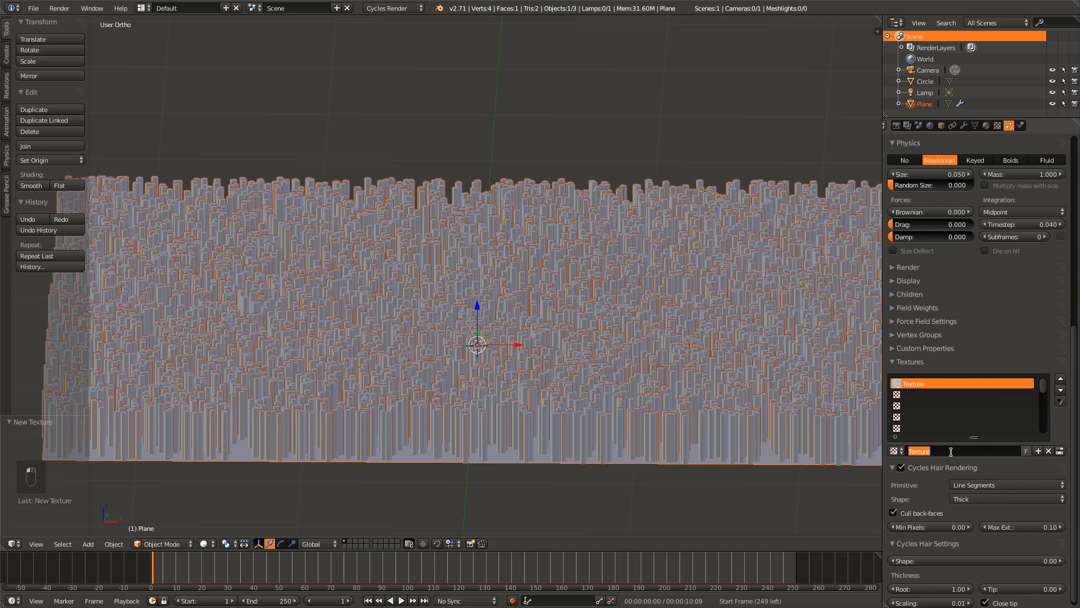
key("Return")
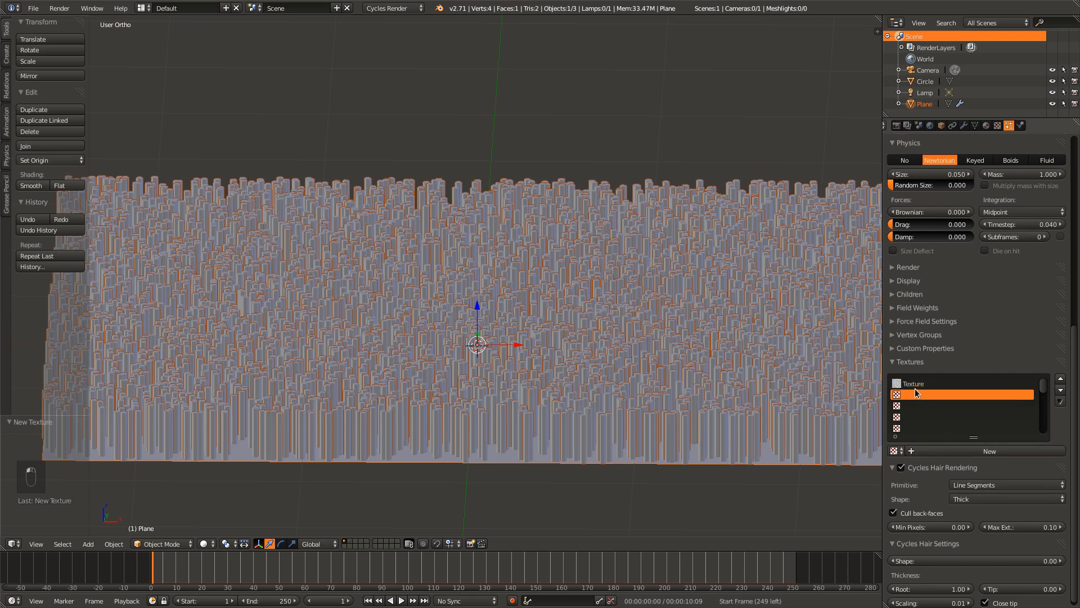
left_click(935, 451)
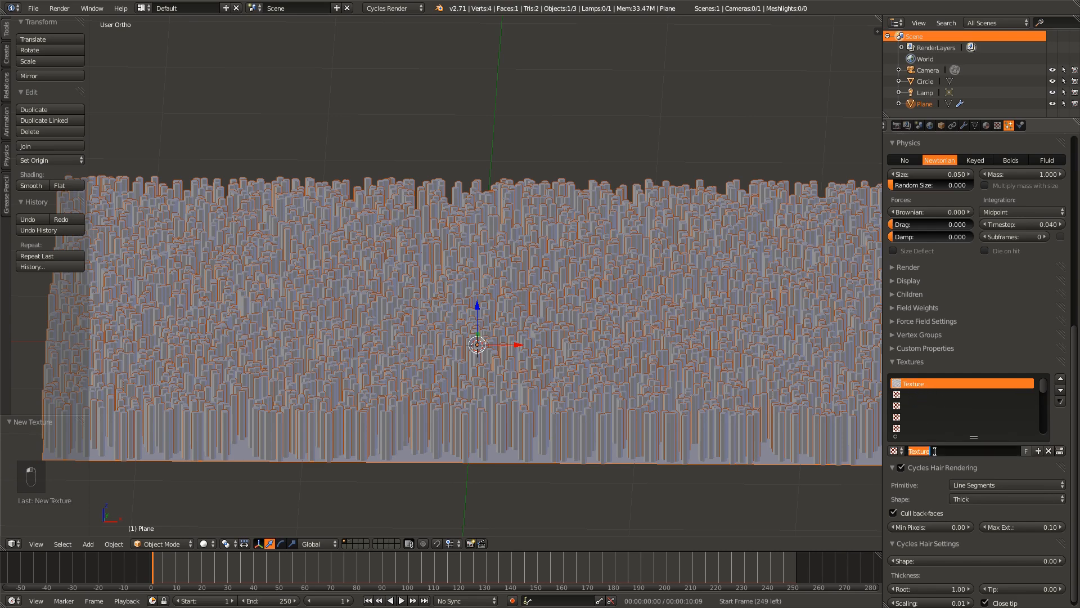
type("HeightMap")
key("Return")
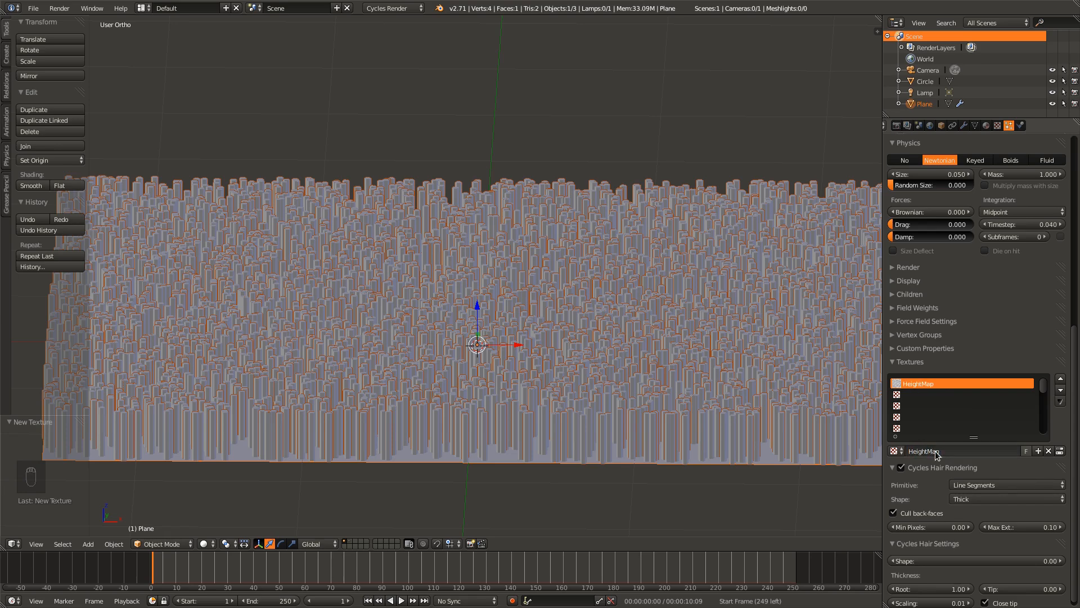
- Add a texture to the second particle texture slot and name it HeightNoise
left_click(909, 397)
left_click(963, 451)
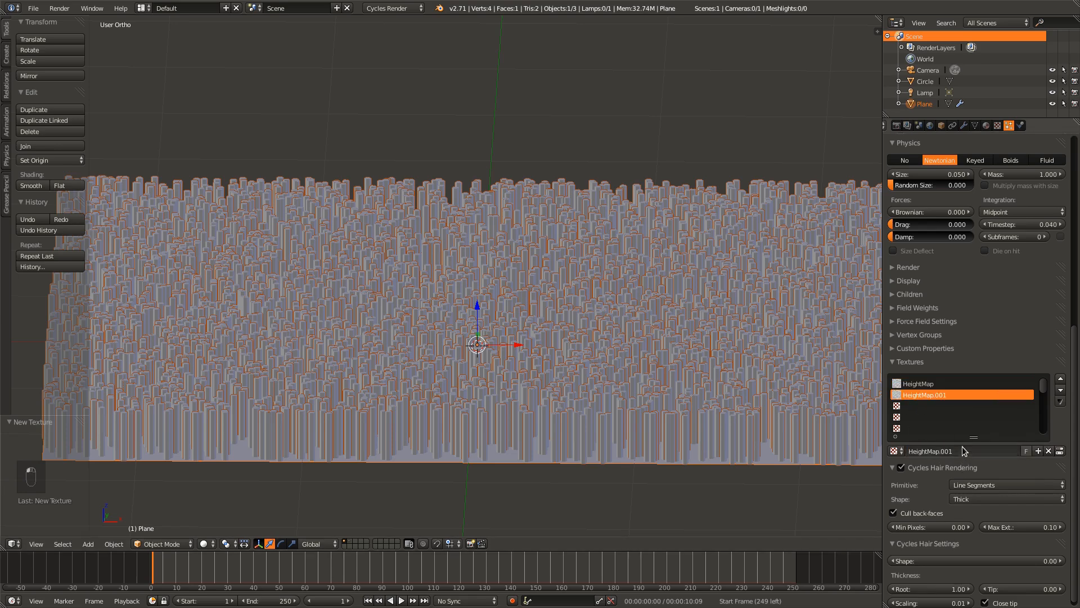
left_click(956, 451)
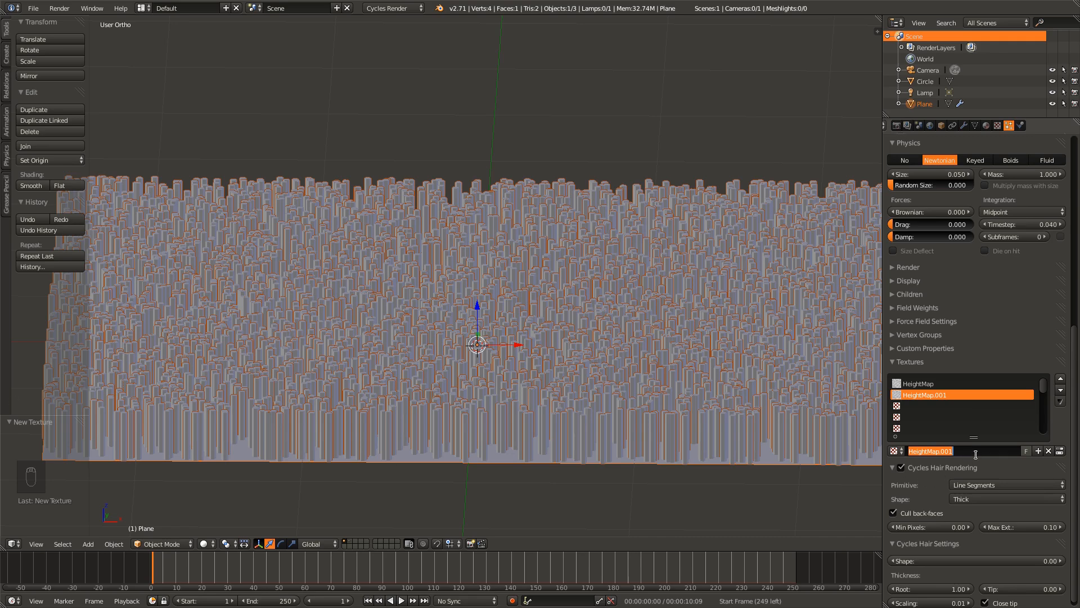
key("BackSpace")
key("Return")
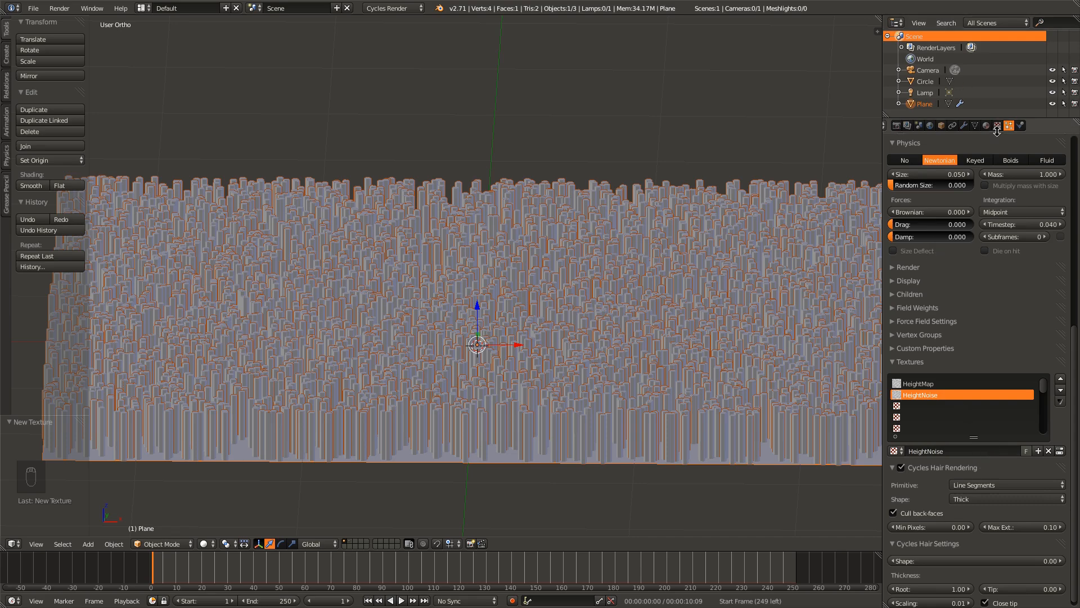
- Change the HeightNoise texture's type to Distorted Noise and enable its influence on hair length
left_click(1061, 451)
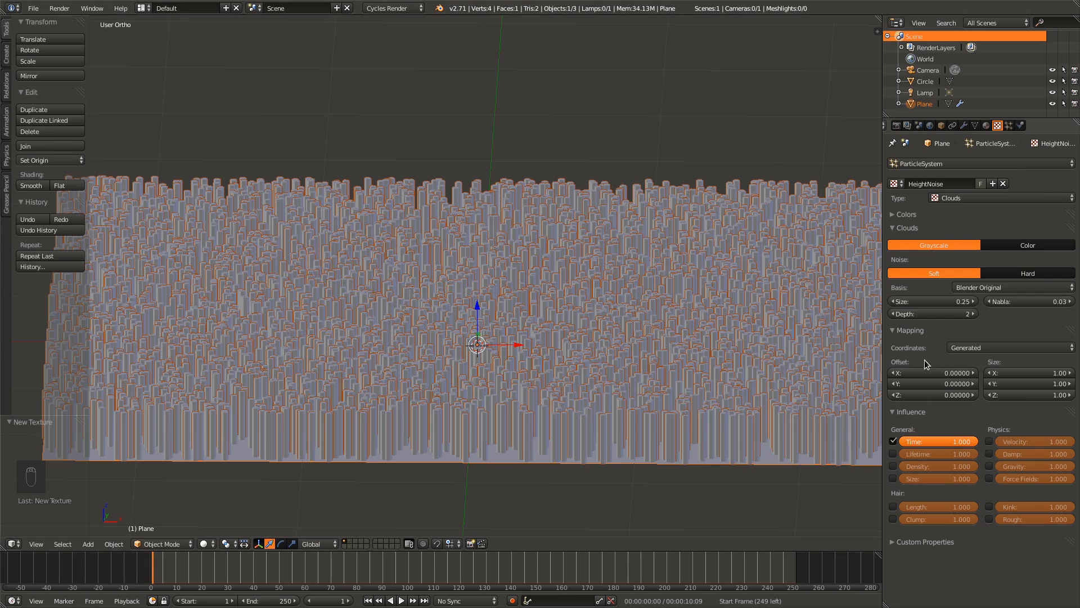
left_click(1028, 194)
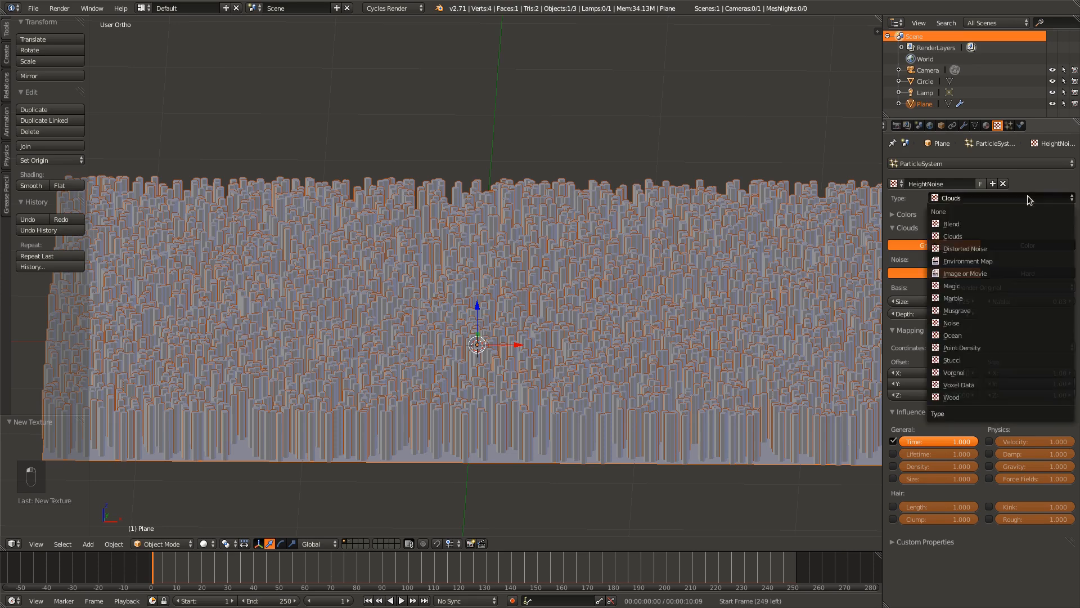
left_click(1010, 248)
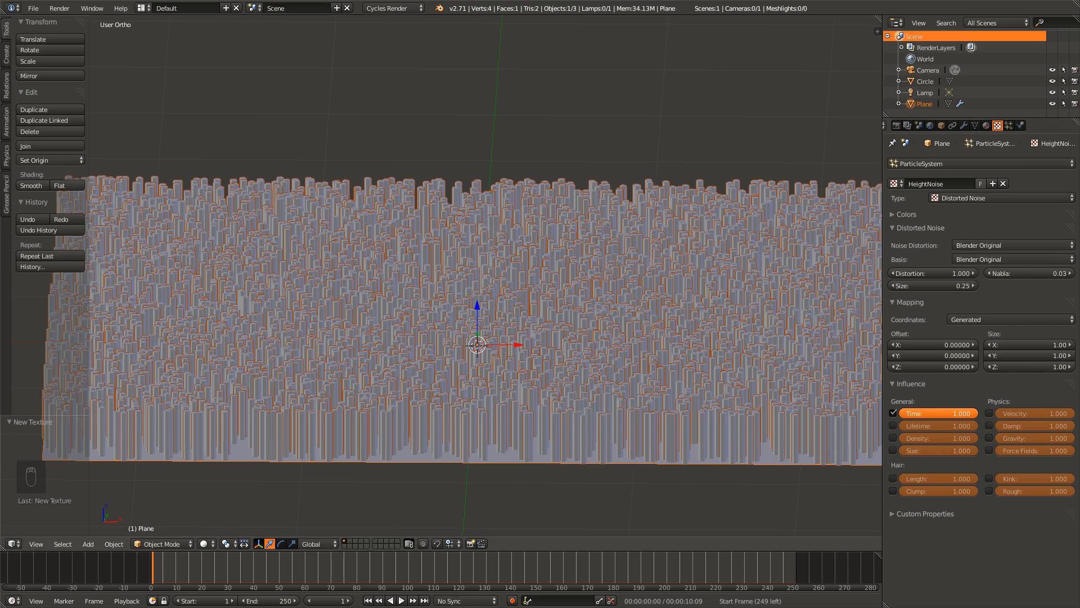
left_click(894, 479)
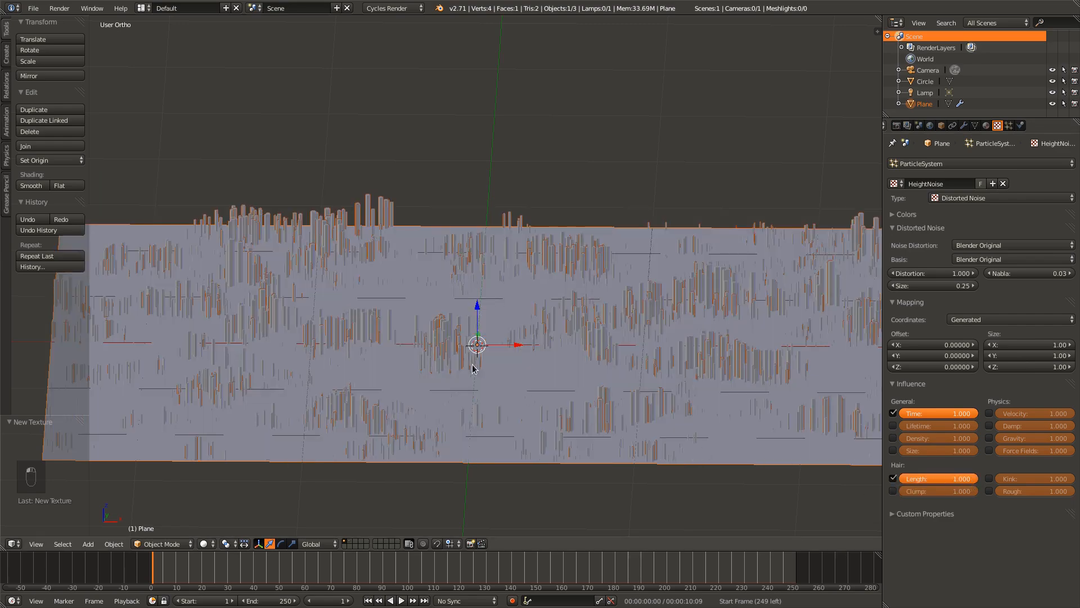
middle_click_drag(473, 361, 462, 415)
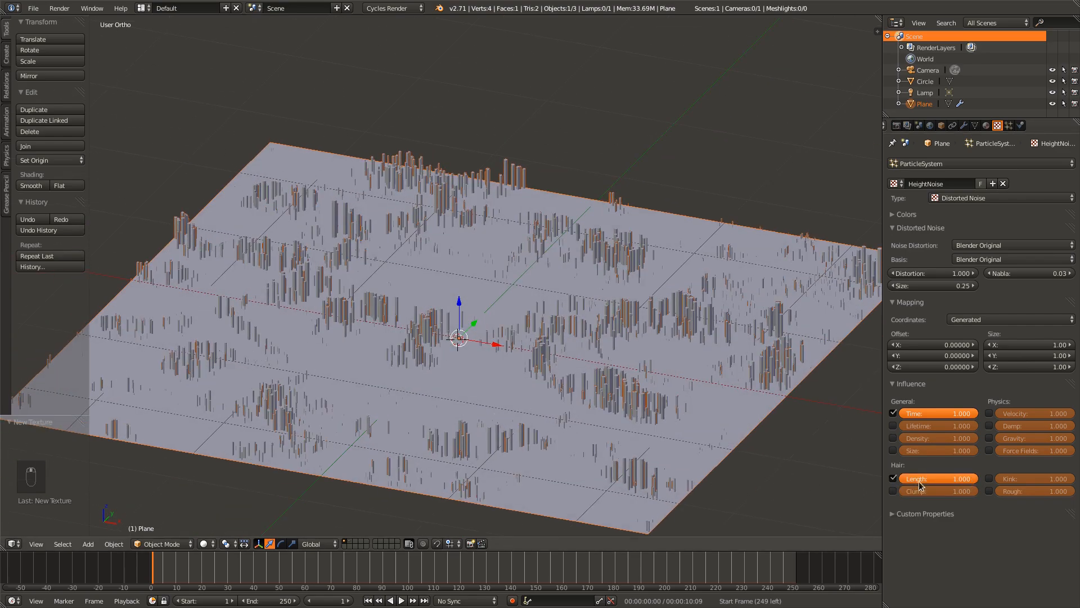
middle_click_drag(399, 320, 615, 288)
middle_click_drag(645, 326, 550, 337)
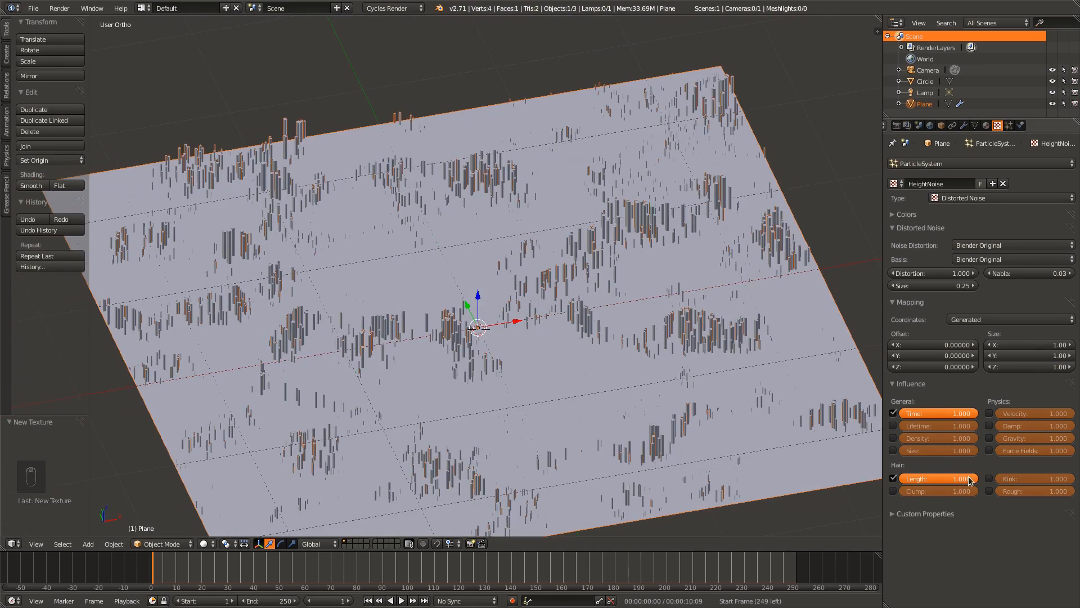
- Set the HeightNoise texture's hair length influence to 0.225 and check the column heights from several angles
left_click_drag(969, 480, 911, 480)
left_click(947, 479)
type("0.")
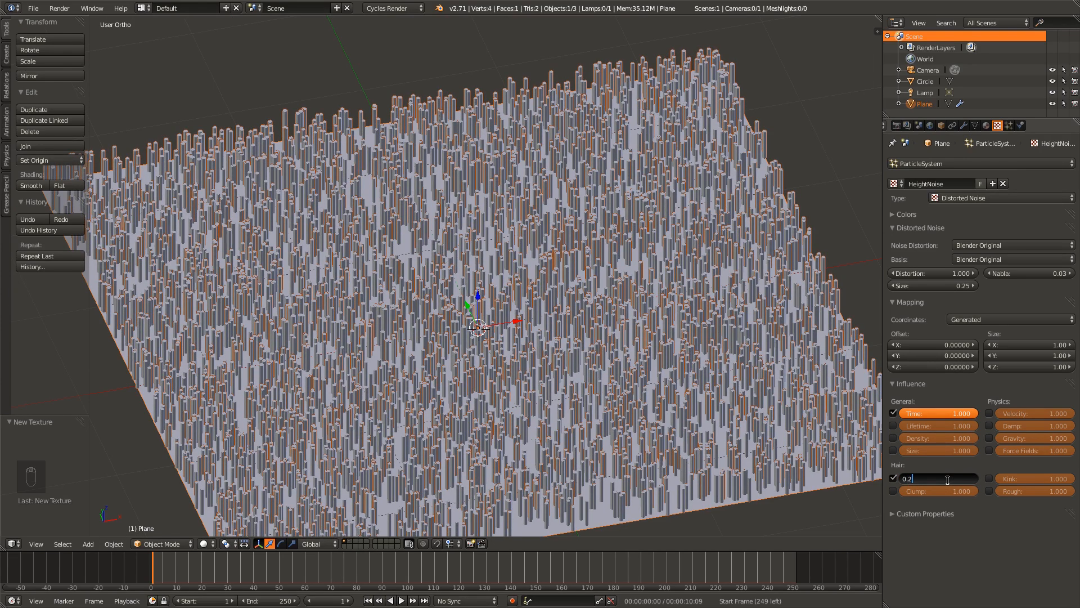
type("225")
key("Return")
middle_click_drag(693, 452, 435, 373)
scroll(673, 404, "up", 1)
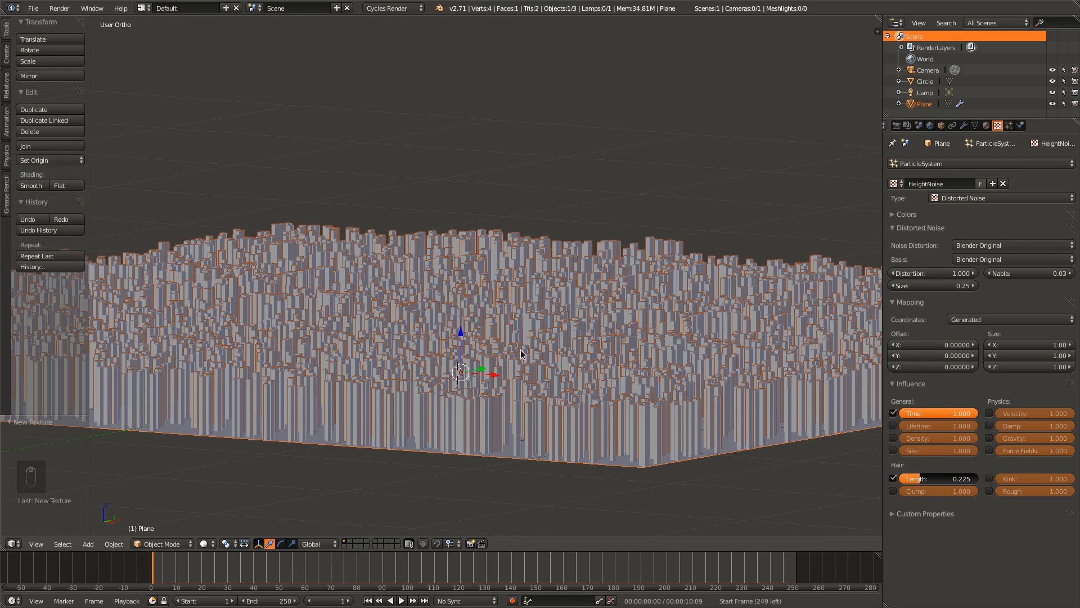
middle_click_drag(481, 335, 418, 313)
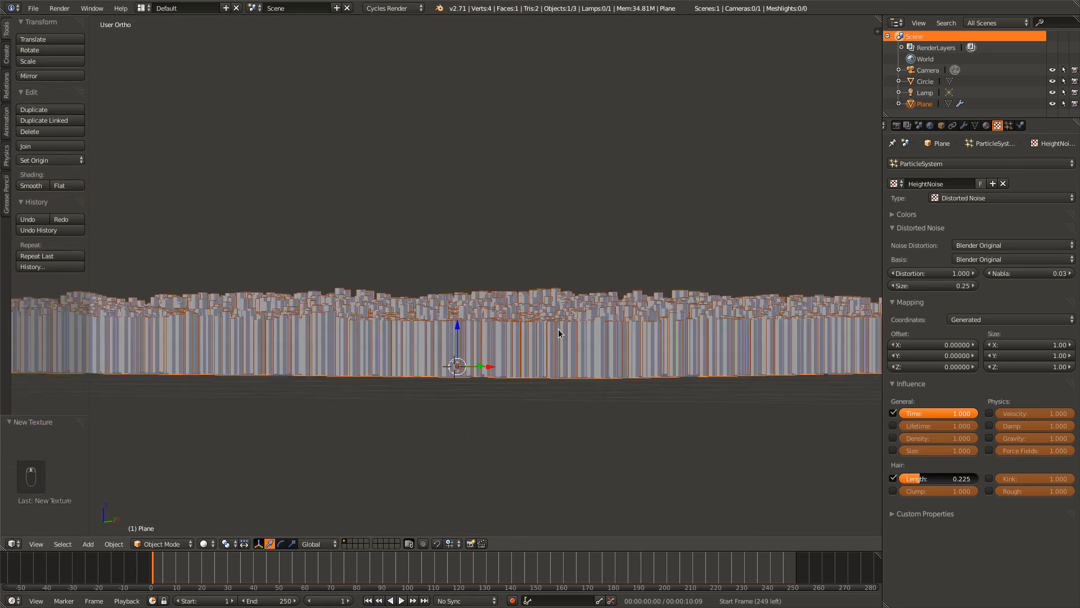
middle_click_drag(558, 332, 561, 337)
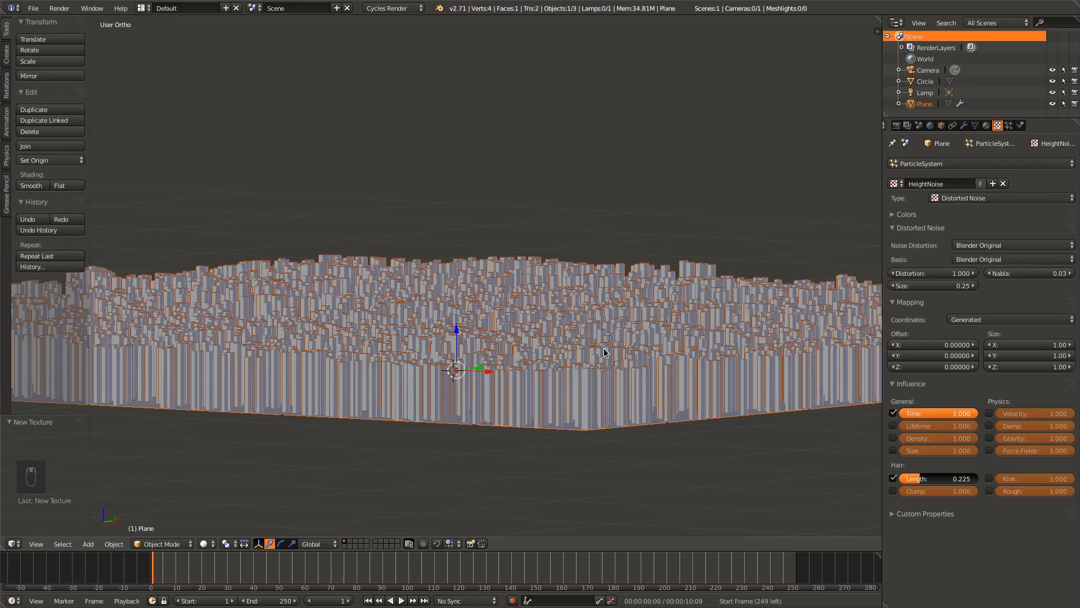
middle_click_drag(454, 389, 546, 477)
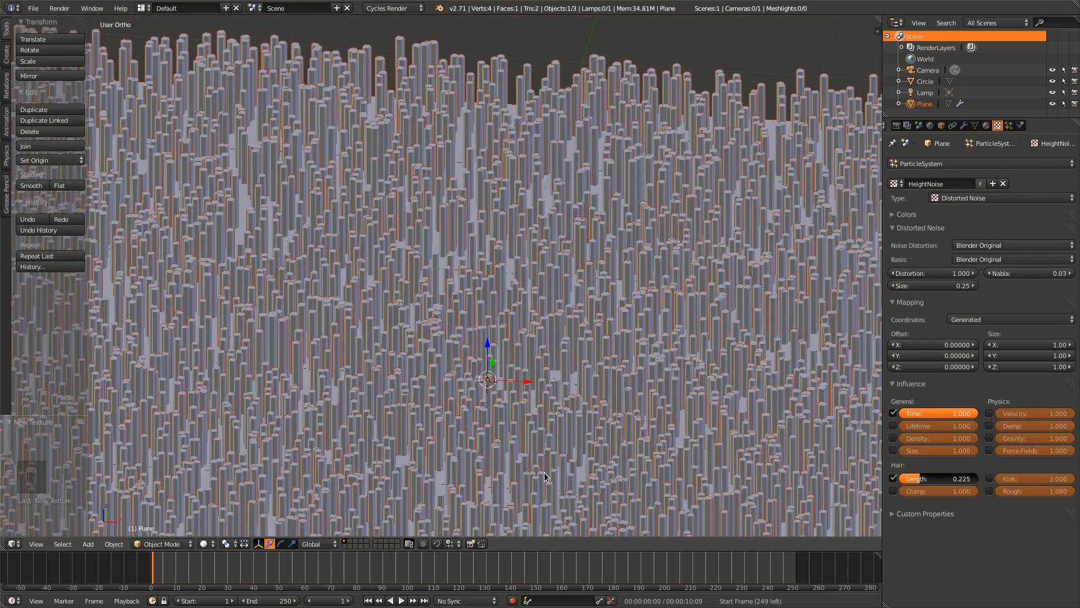
- Look through the particle system's emission, velocity and physics settings while examining the column field from different angles
left_click(1008, 126)
scroll(945, 427, "down", 5)
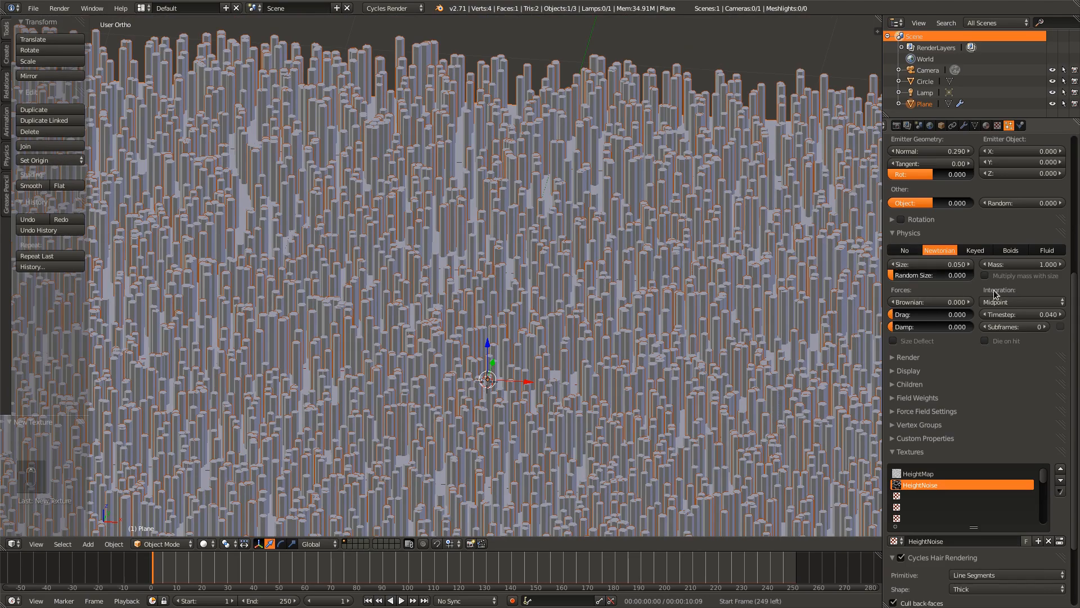
mouse_move(923, 276)
left_mouse_down()
mouse_move(1008, 276)
mouse_move(923, 276)
left_mouse_up()
middle_click_drag(760, 287, 711, 284)
scroll(971, 280, "up", 10)
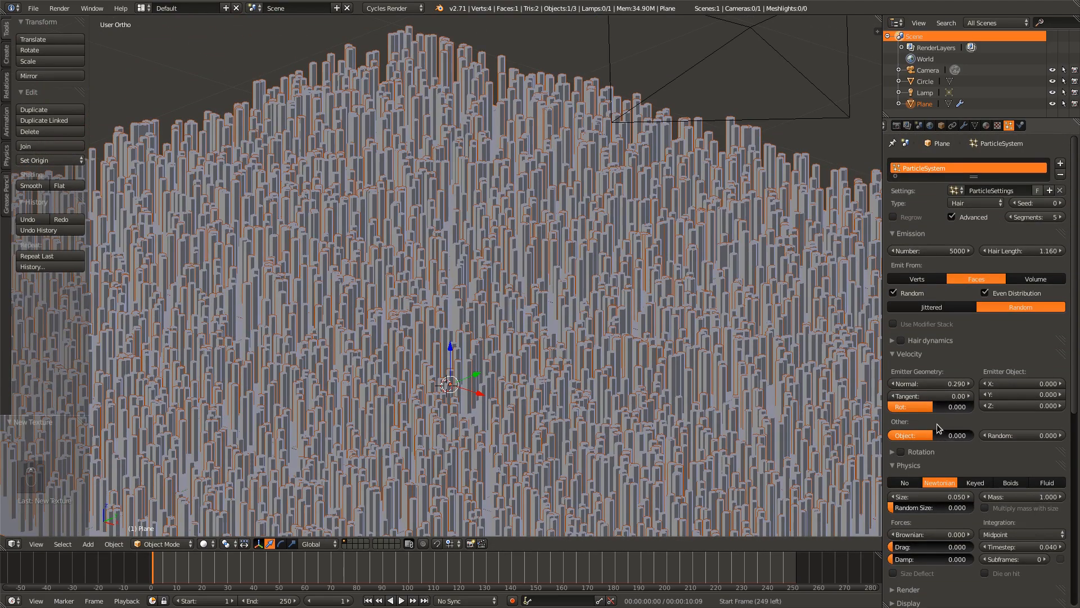
scroll(931, 448, "down", 4)
scroll(727, 379, "down", 3)
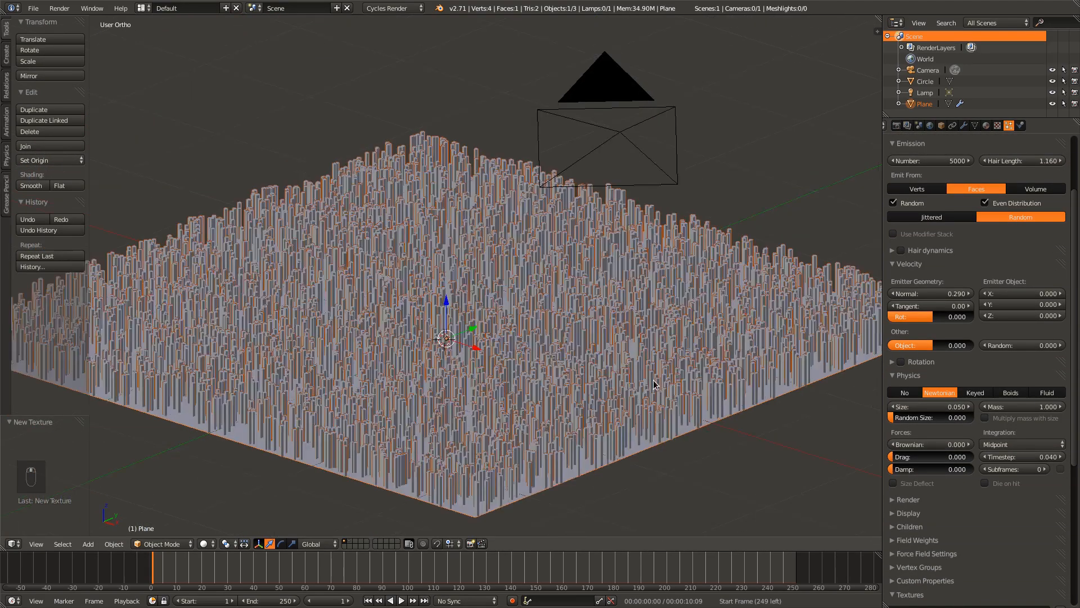
middle_click_drag(654, 385, 713, 374)
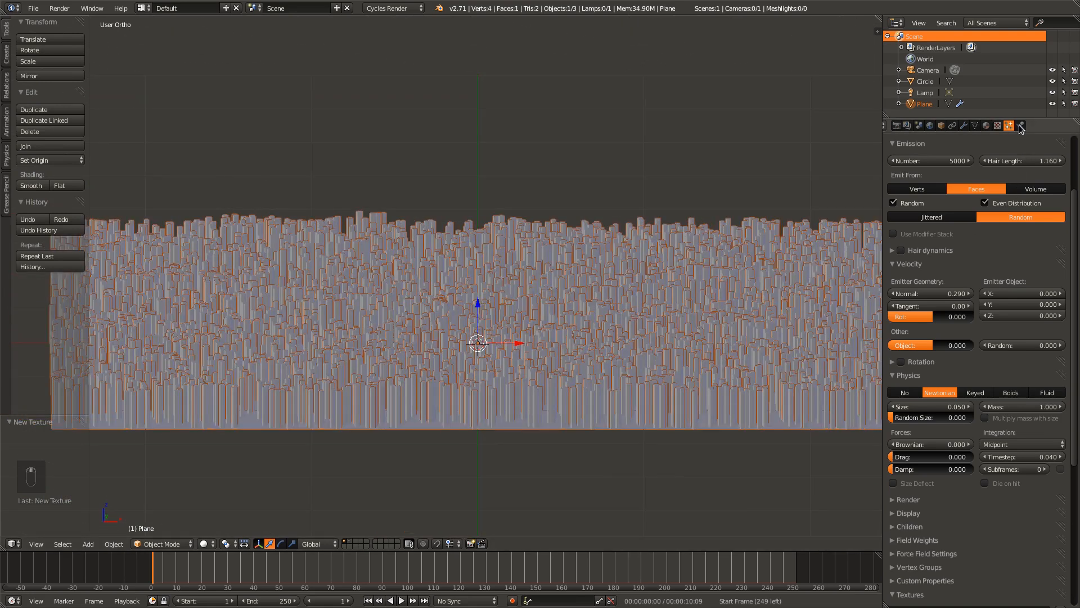
scroll(1021, 399, "down", 10)
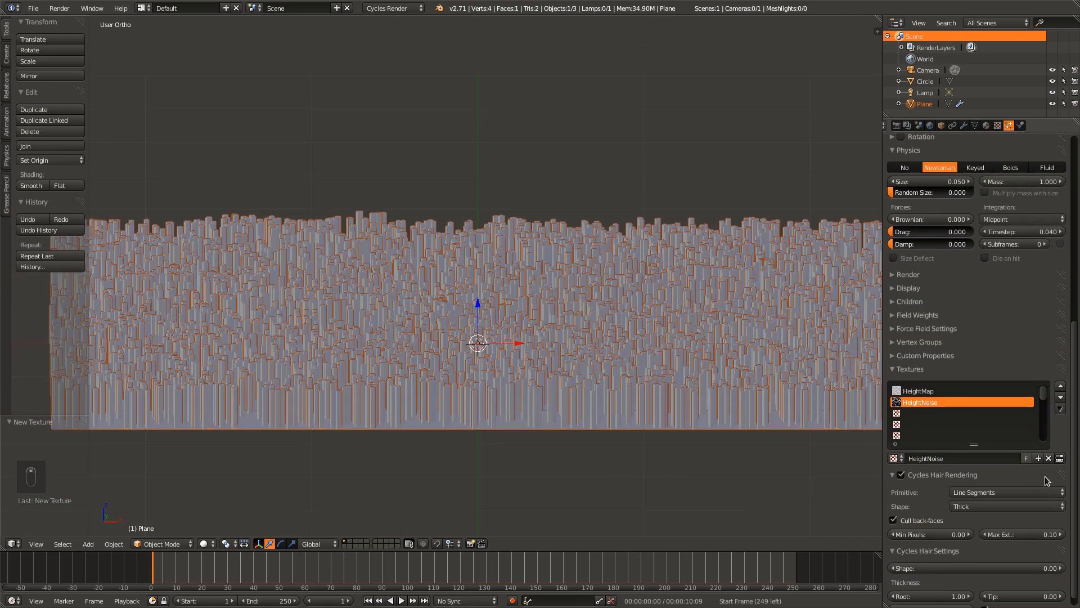
- Set both the noise distortion and the noise basis of the HeightNoise texture to Voronoi F1
left_click(1060, 460)
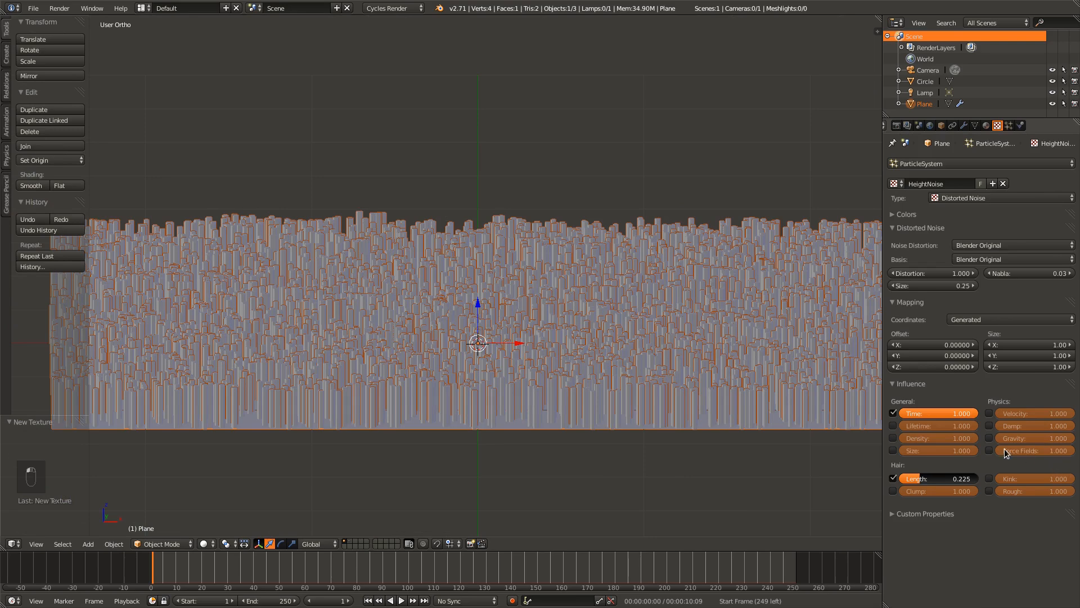
scroll(580, 439, "up", 1)
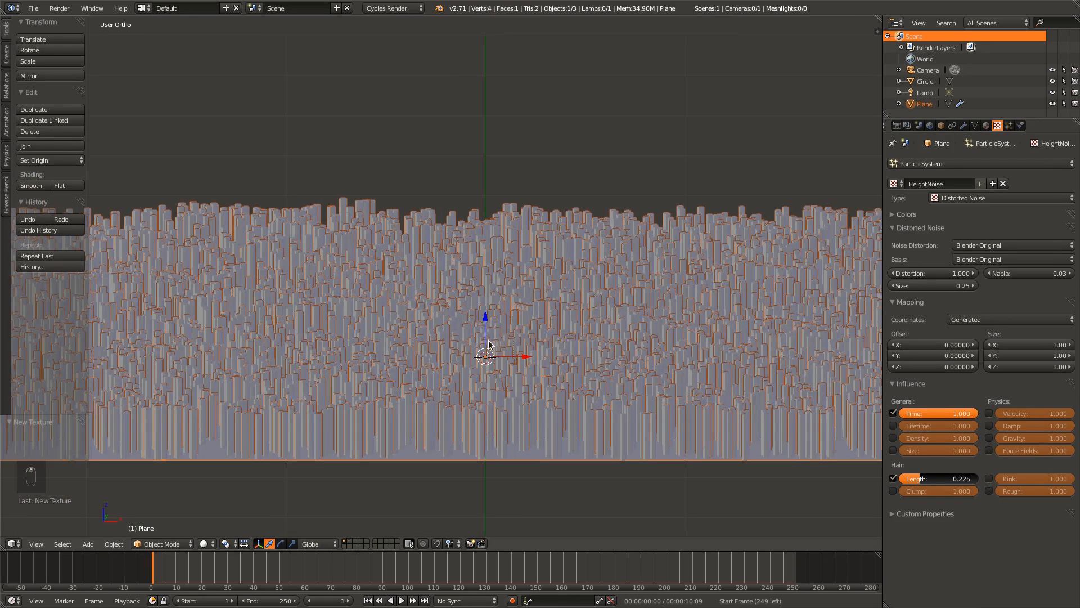
left_click(978, 244)
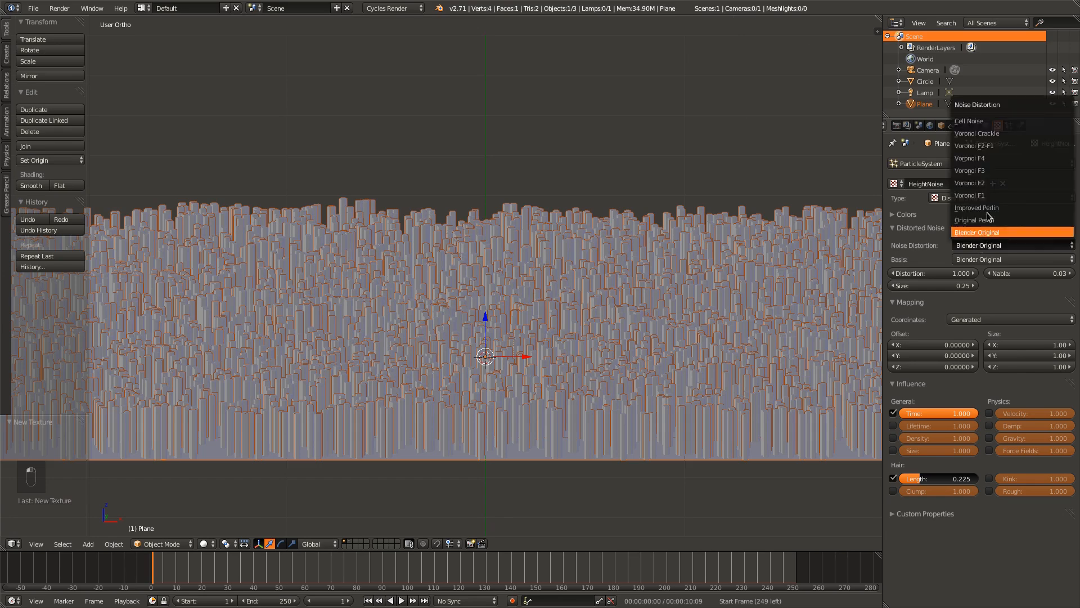
left_click(990, 194)
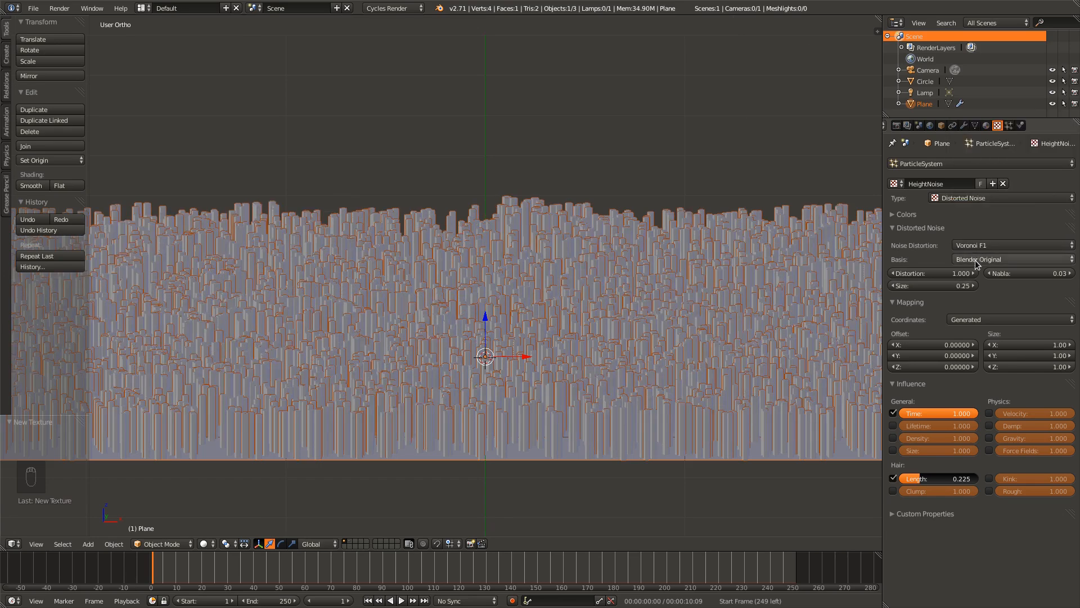
left_click(975, 259)
left_click(993, 209)
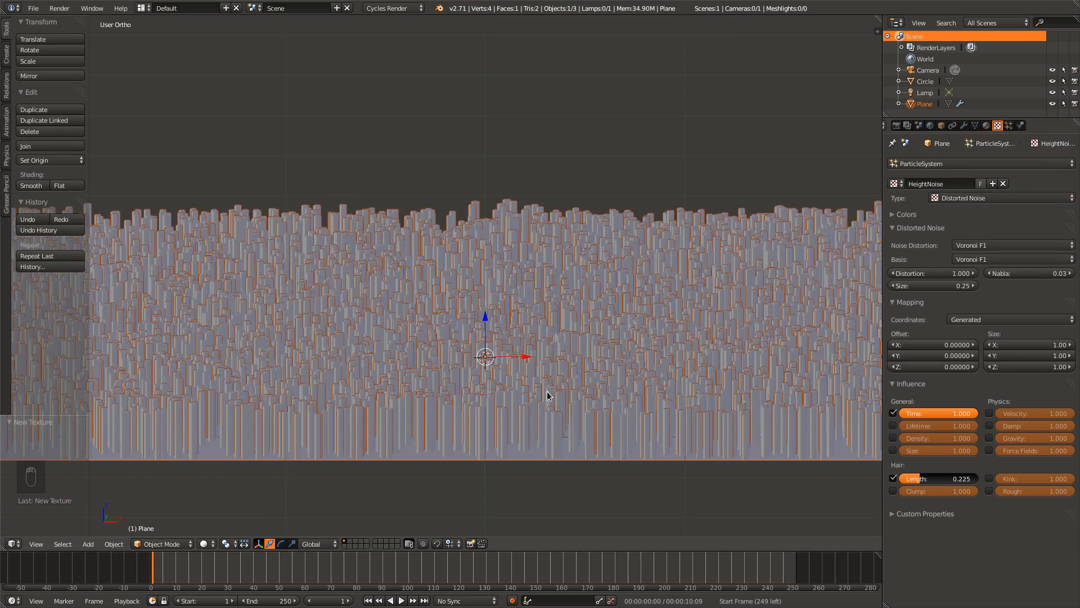
middle_click_drag(547, 391, 661, 394)
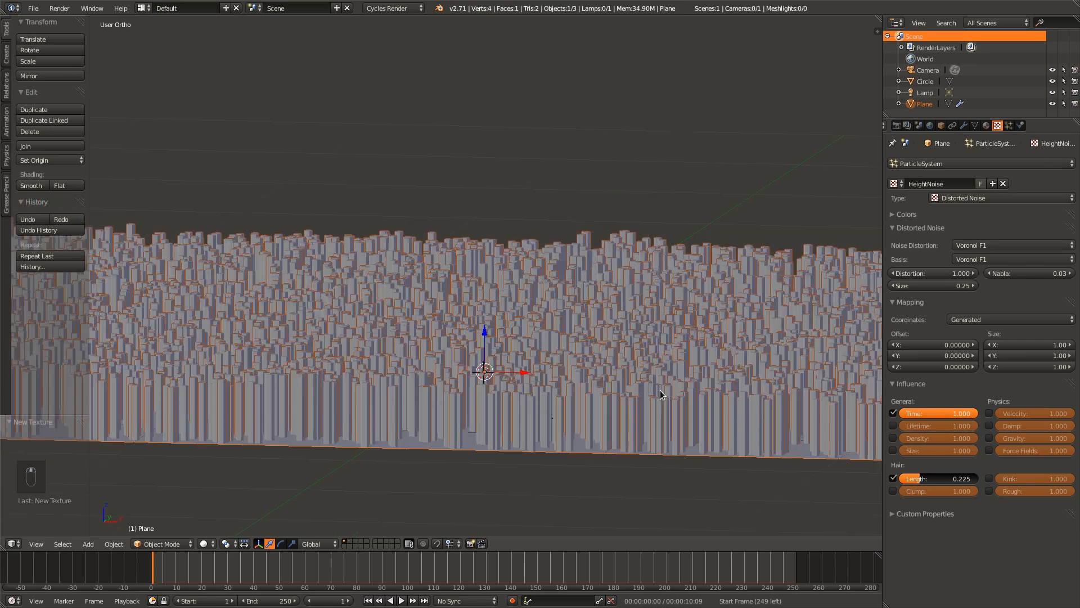
- Set the HeightNoise texture's distortion amount to 10 and its nabla to 0.1
left_click(928, 273)
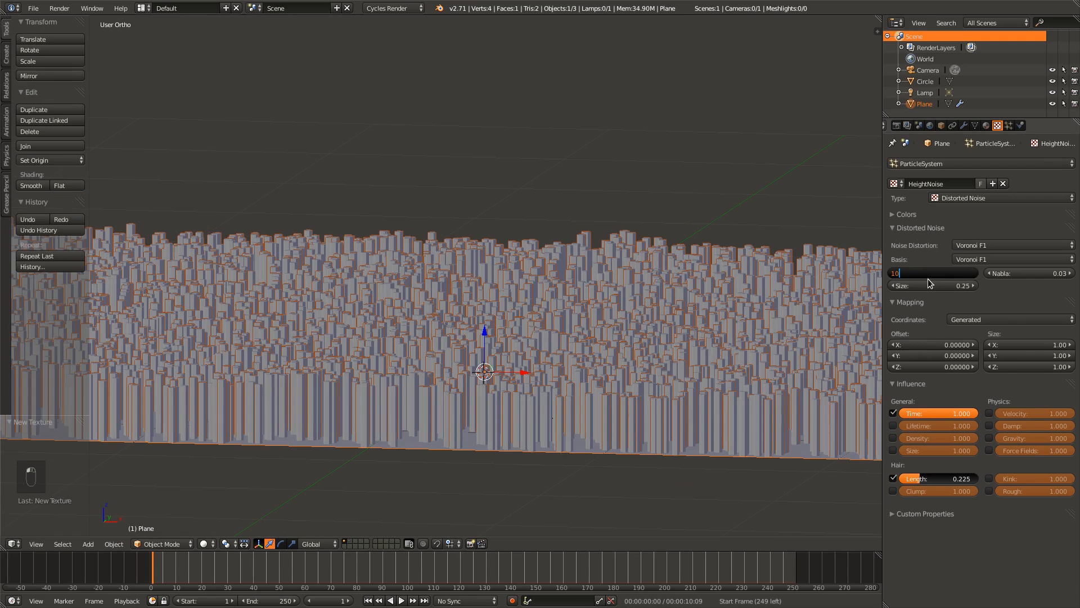
key("Return")
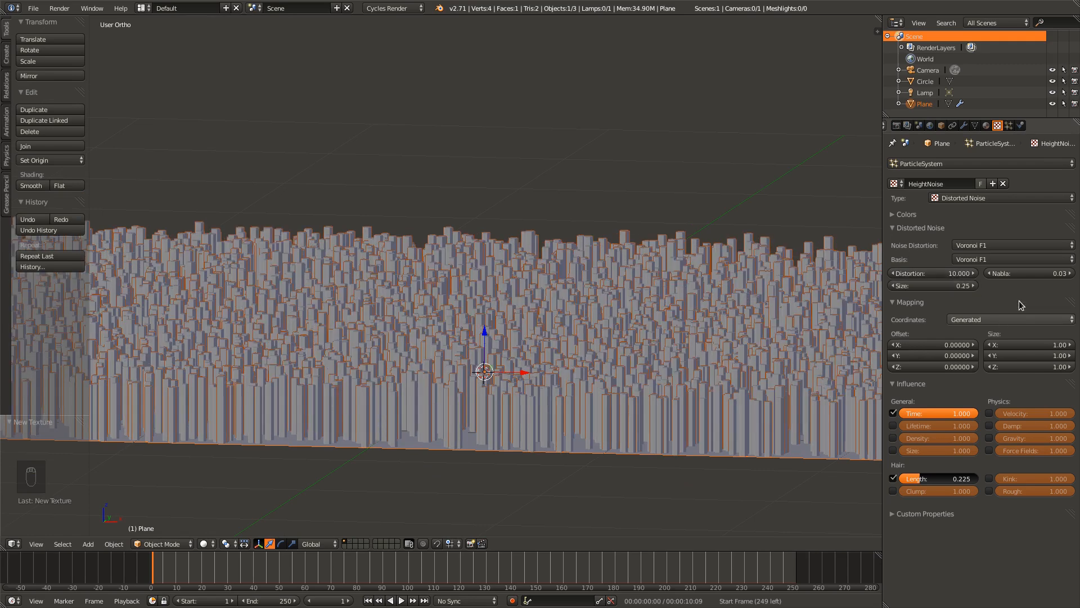
left_click(1045, 274)
type("0")
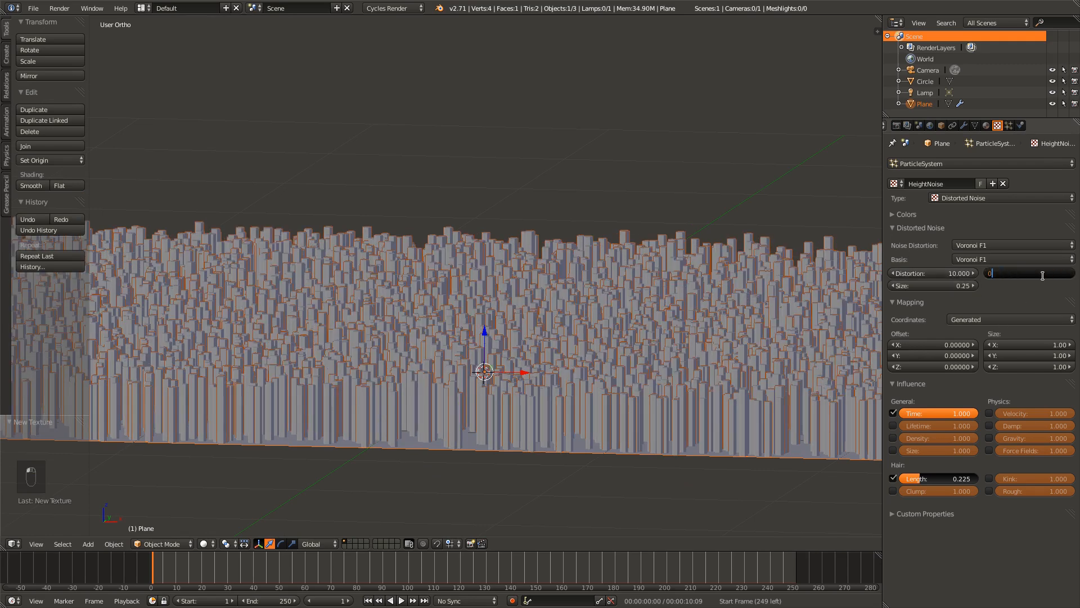
type(".1")
key("Return")
- Set the HeightNoise texture's noise size to 0.05 and check the columns from a corner view
left_click(945, 285)
type("0.05")
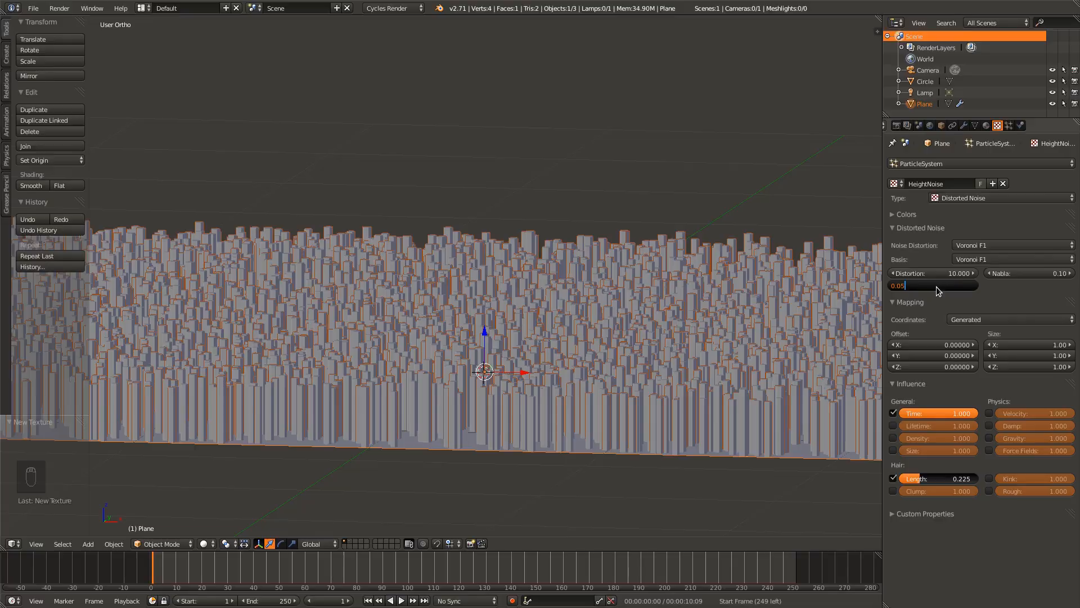
key("Return")
middle_click_drag(774, 344, 692, 326)
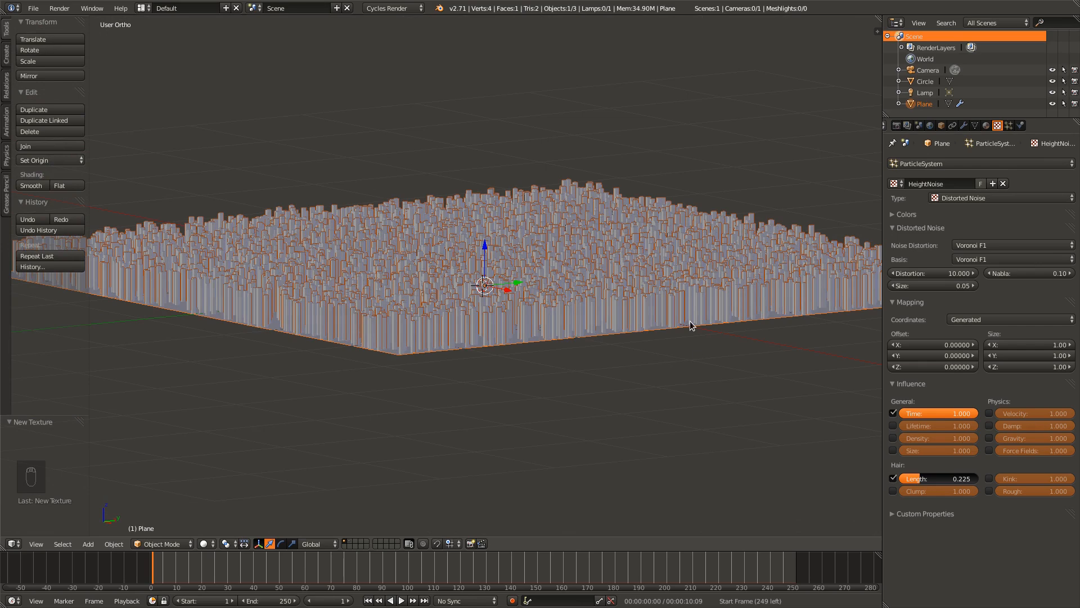
middle_click_drag(550, 360, 558, 375)
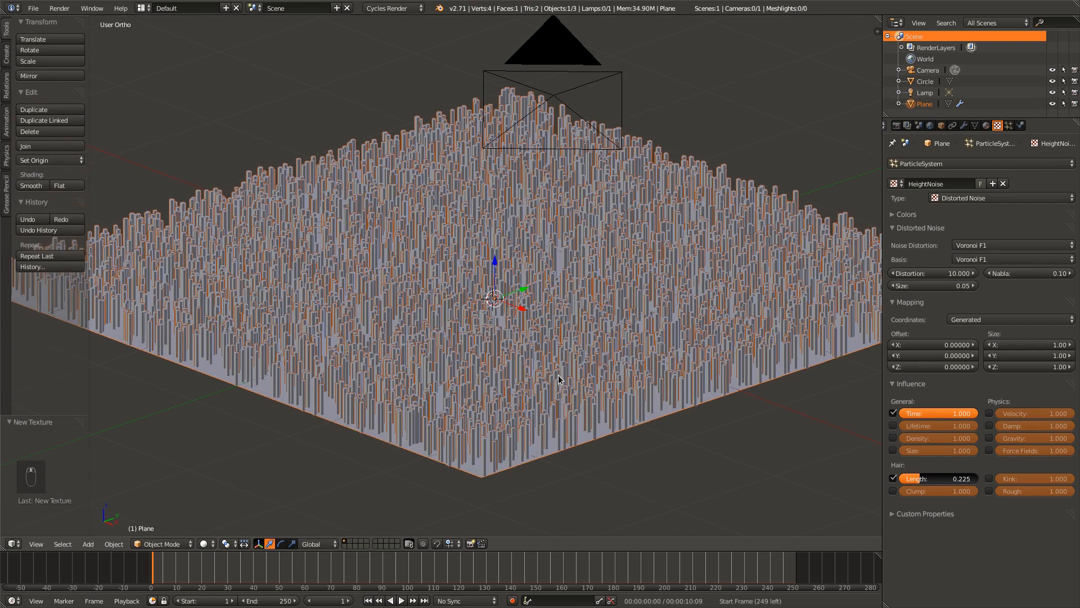
- Enter Edit Mode on the plane and UV-unwrap its face with the standard Unwrap option
key("Tab")
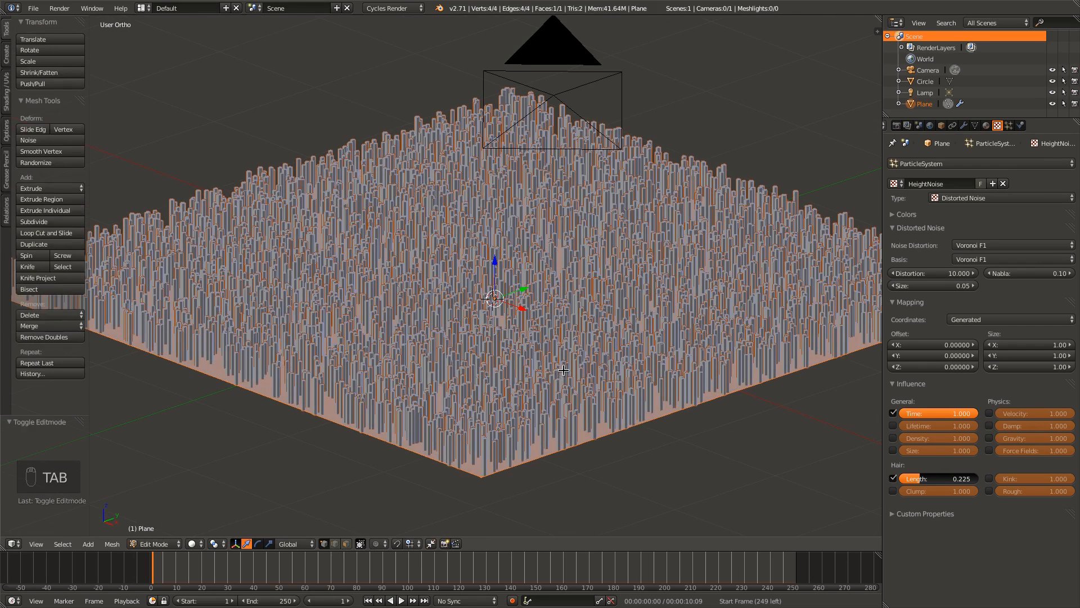
middle_click_drag(610, 371, 760, 360)
left_click(993, 319)
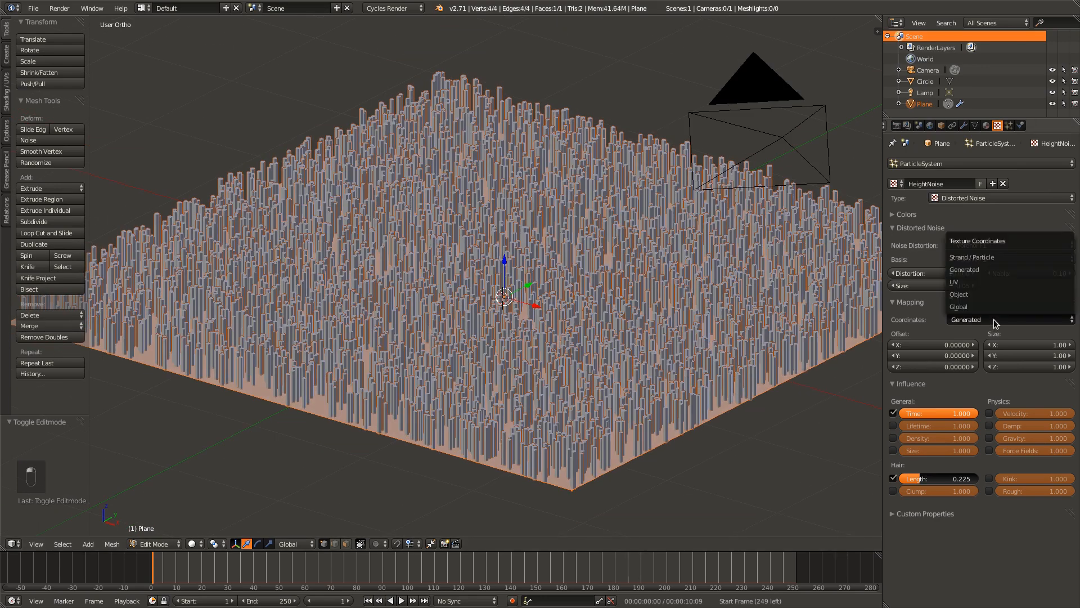
key("Escape")
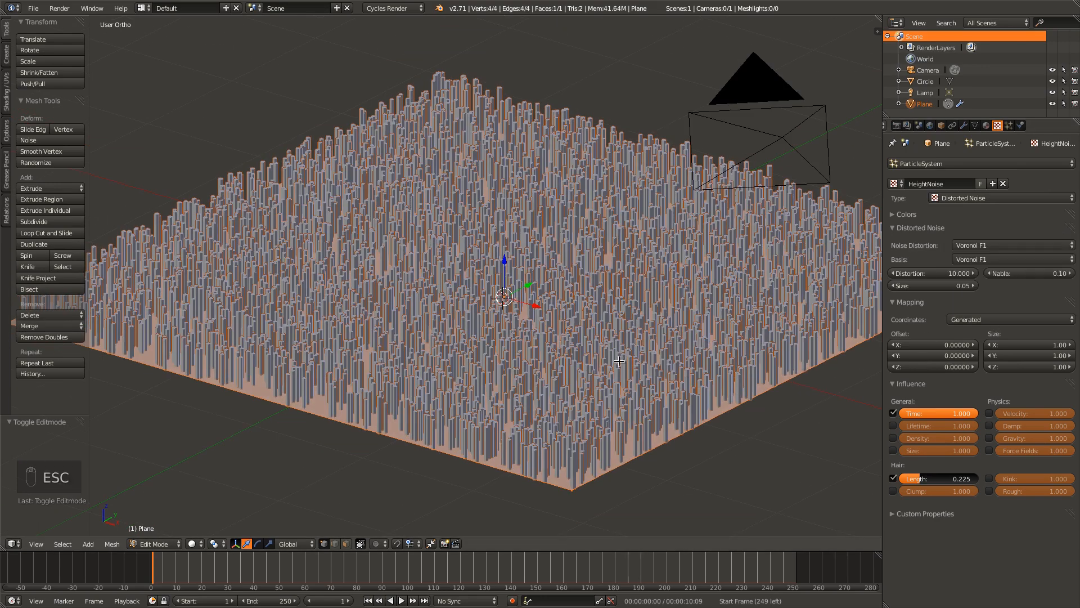
middle_click_drag(562, 454, 625, 436)
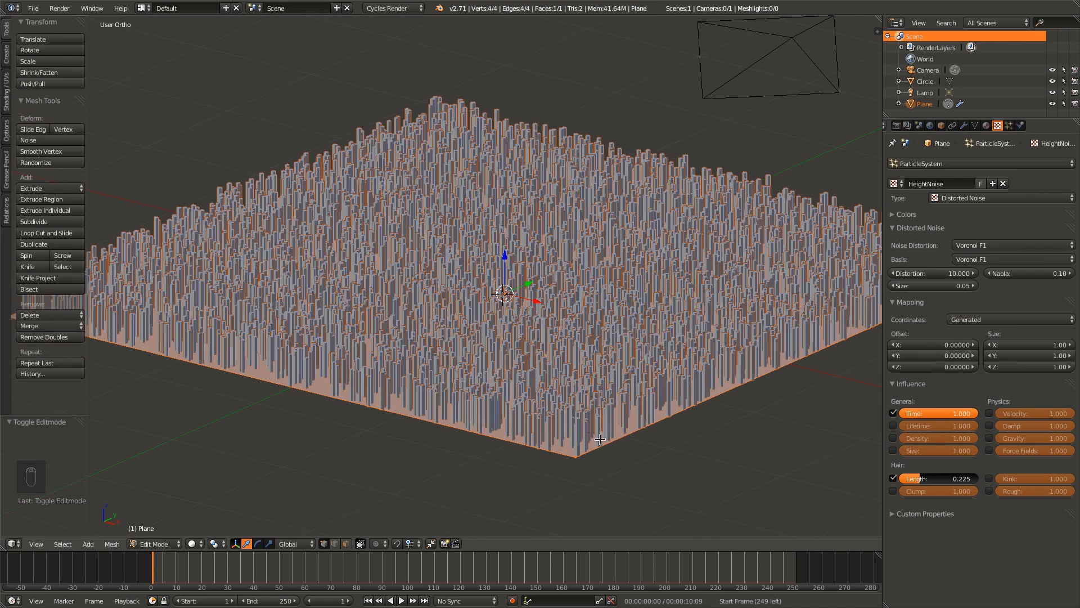
key("y")
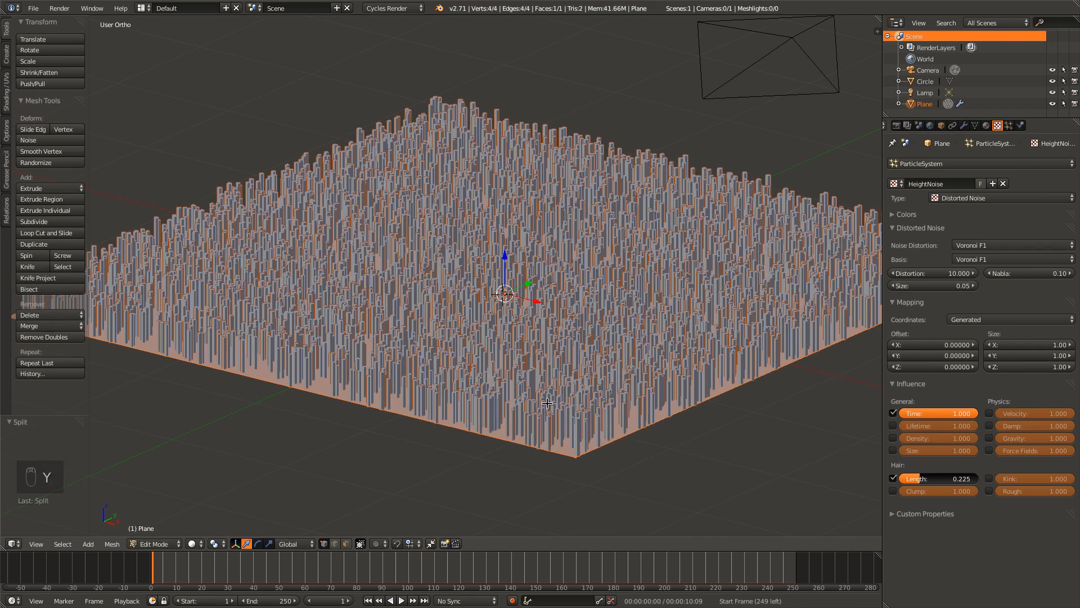
key("t")
key("t")
key("u")
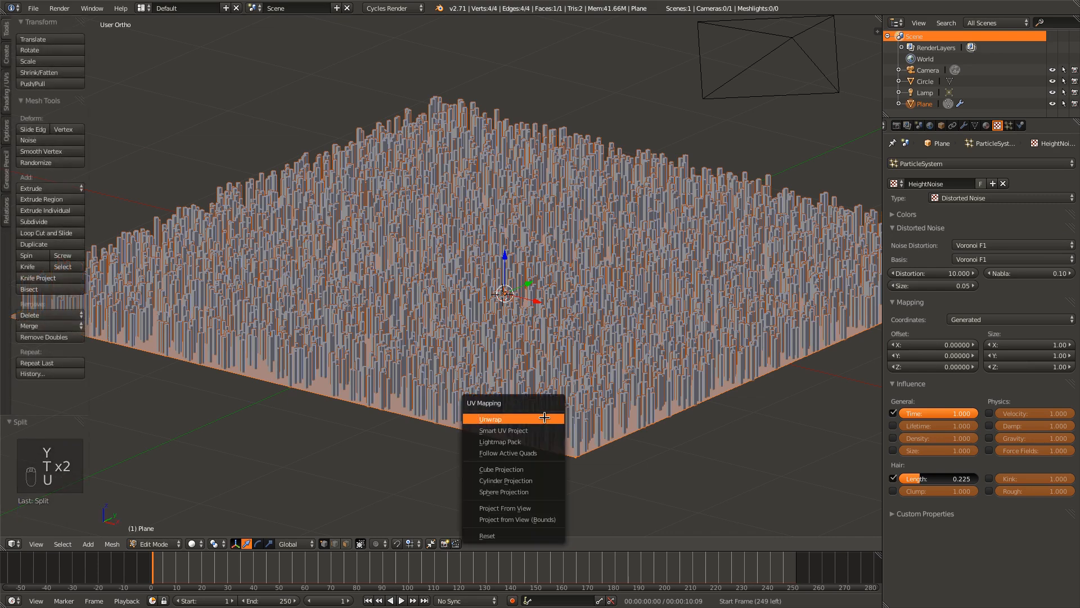
left_click(544, 417)
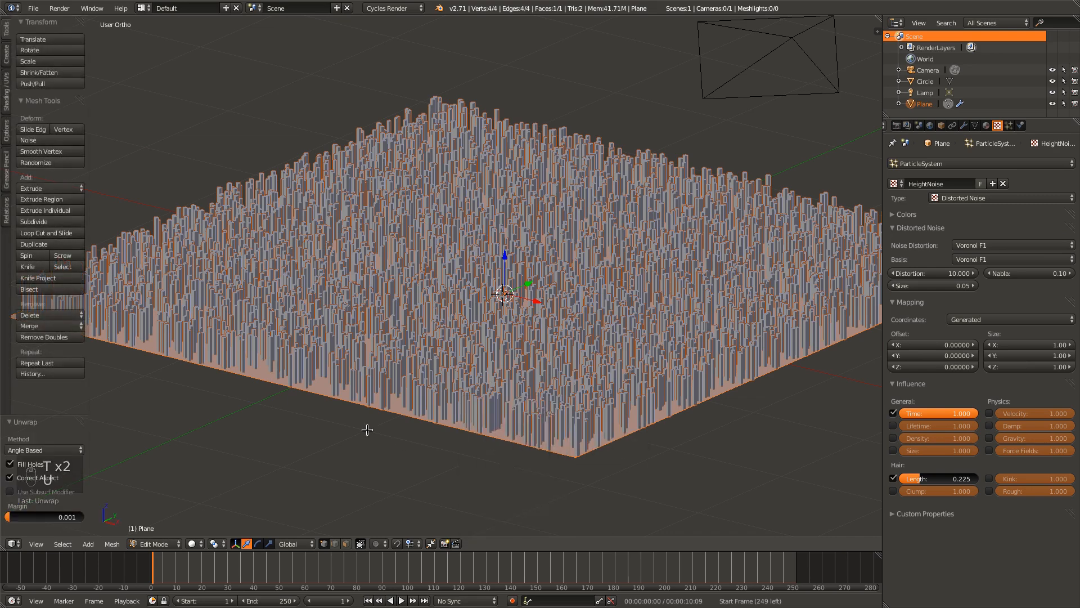
- Switch to the UV Editing layout and examine the plane's unwrapped UV face beside the columns
left_click(144, 8)
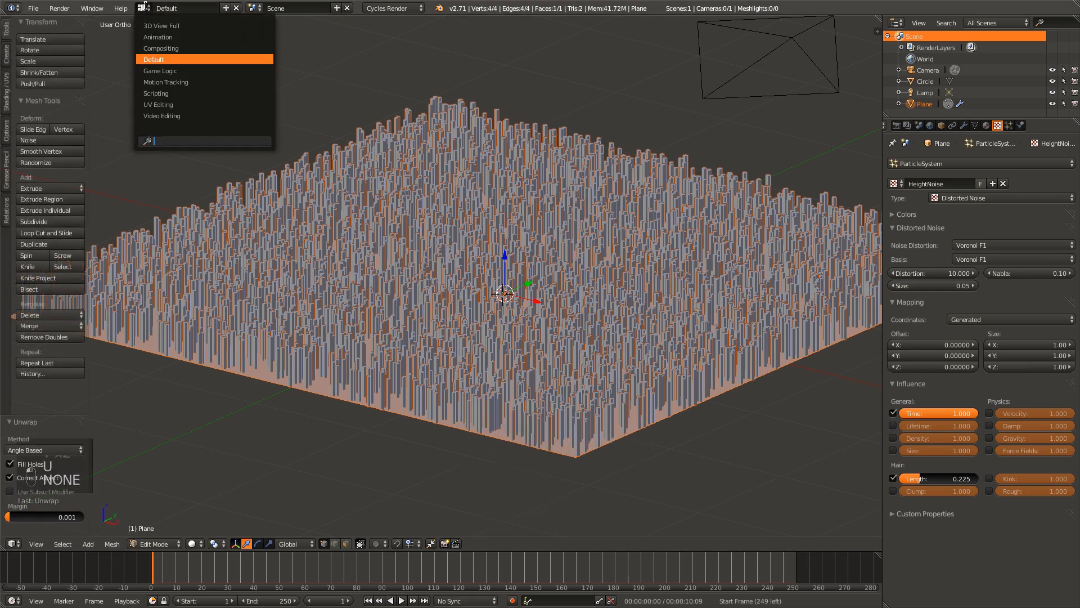
left_click(178, 94)
left_click(144, 8)
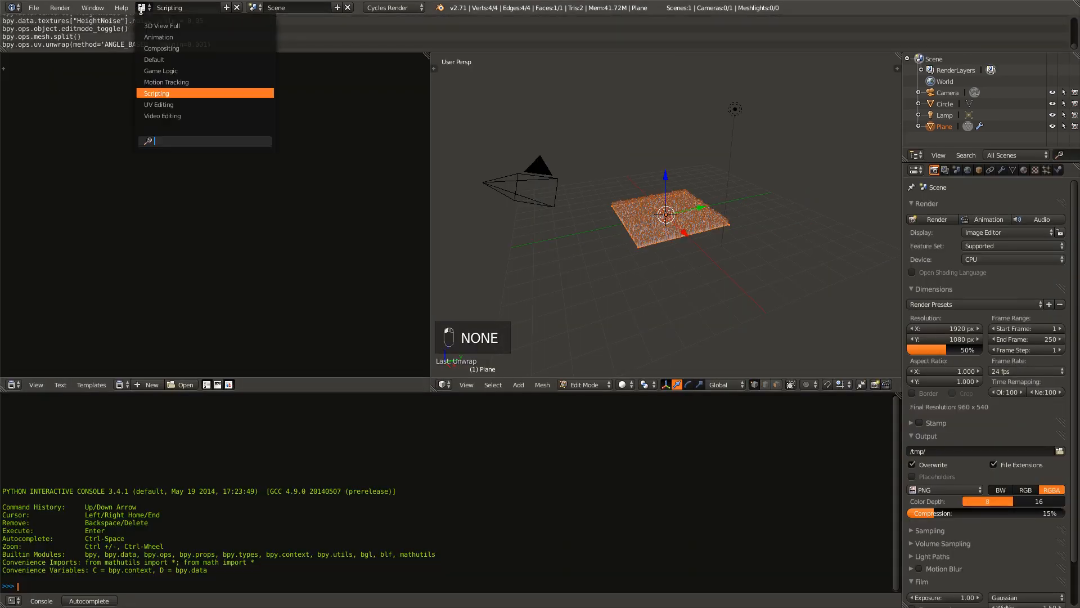
left_click(148, 104)
scroll(323, 374, "up", 2)
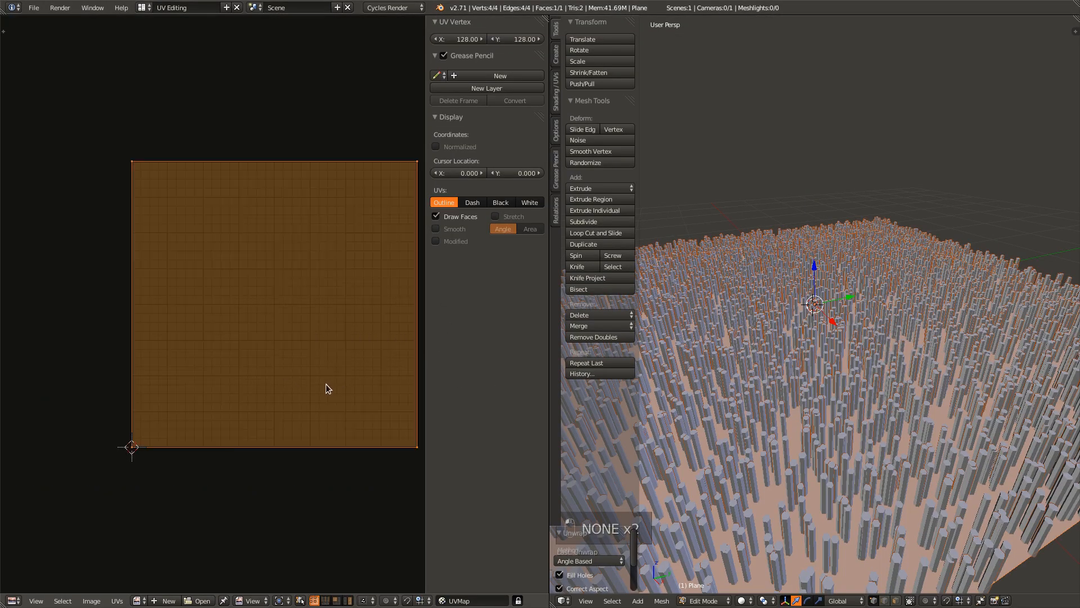
middle_click_drag(325, 384, 222, 391)
scroll(808, 478, "down", 5)
middle_click_drag(808, 478, 837, 505)
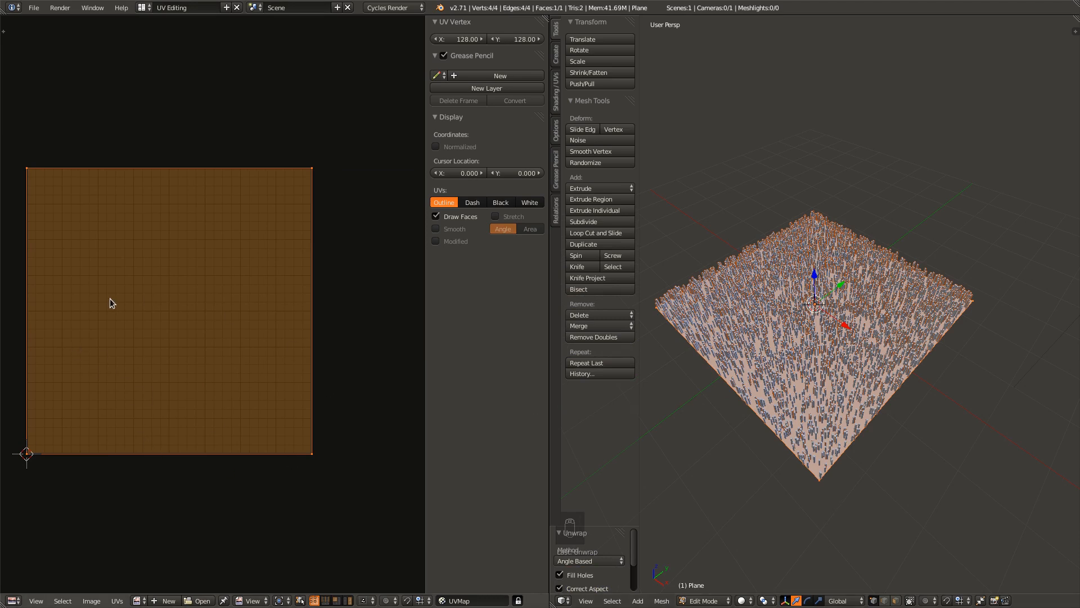
- Leave Edit Mode on the plane and return to the Default screen layout
key("Tab")
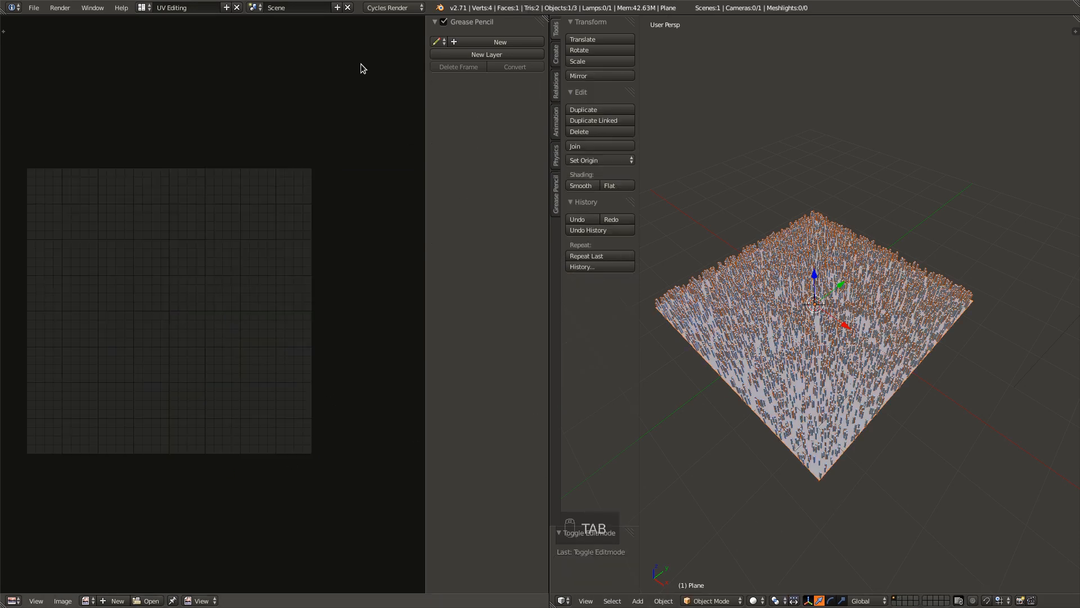
left_click(145, 8)
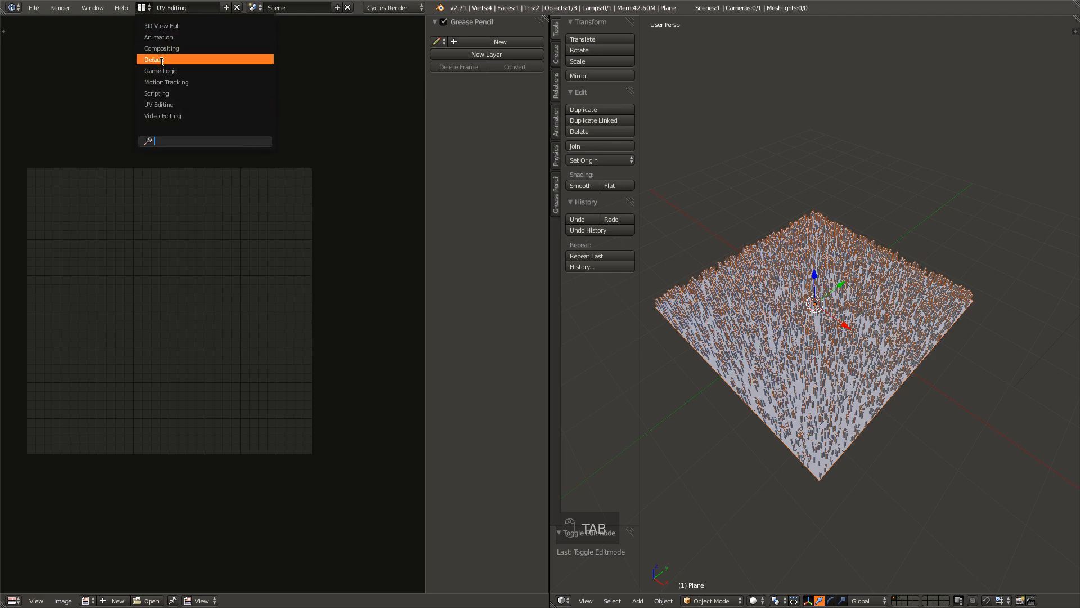
left_click(162, 60)
- Map the HeightNoise texture with UV coordinates, using the UVMap layer of the plane
left_click(983, 316)
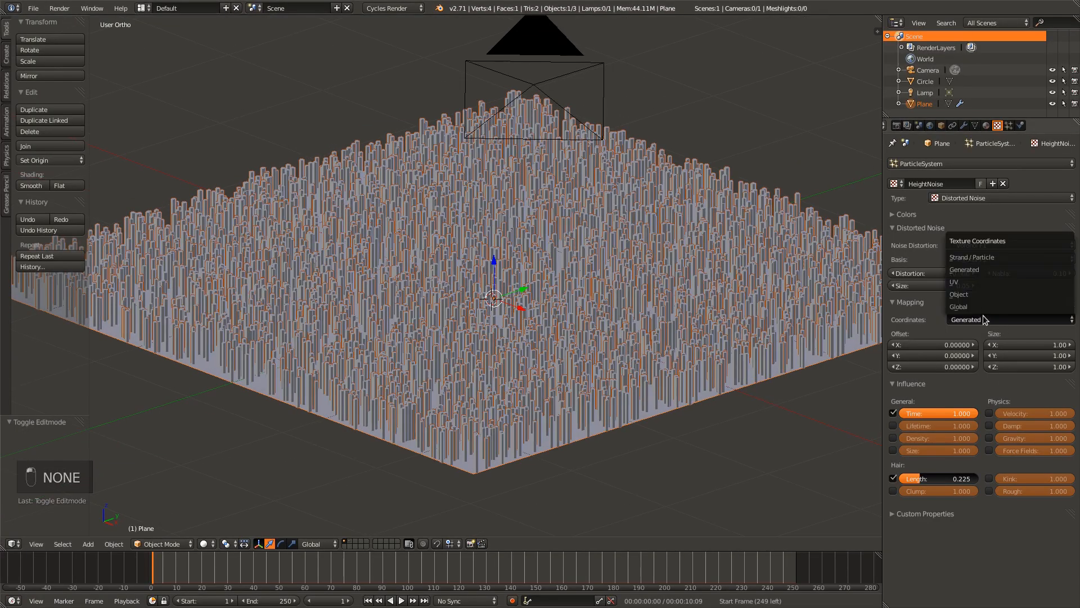
left_click(985, 281)
middle_click_drag(601, 384, 552, 504)
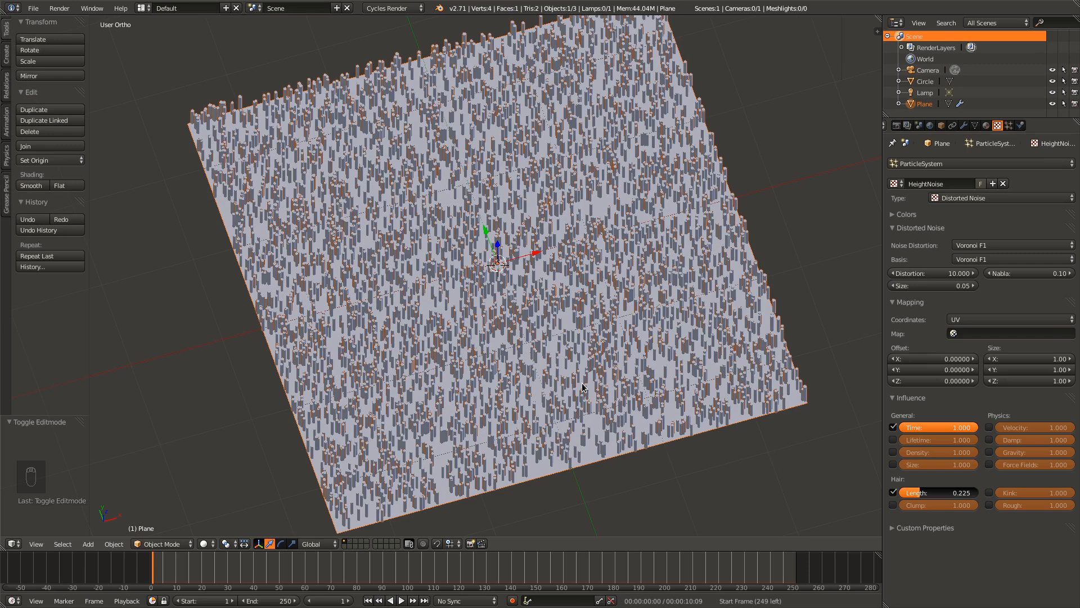
left_click(984, 334)
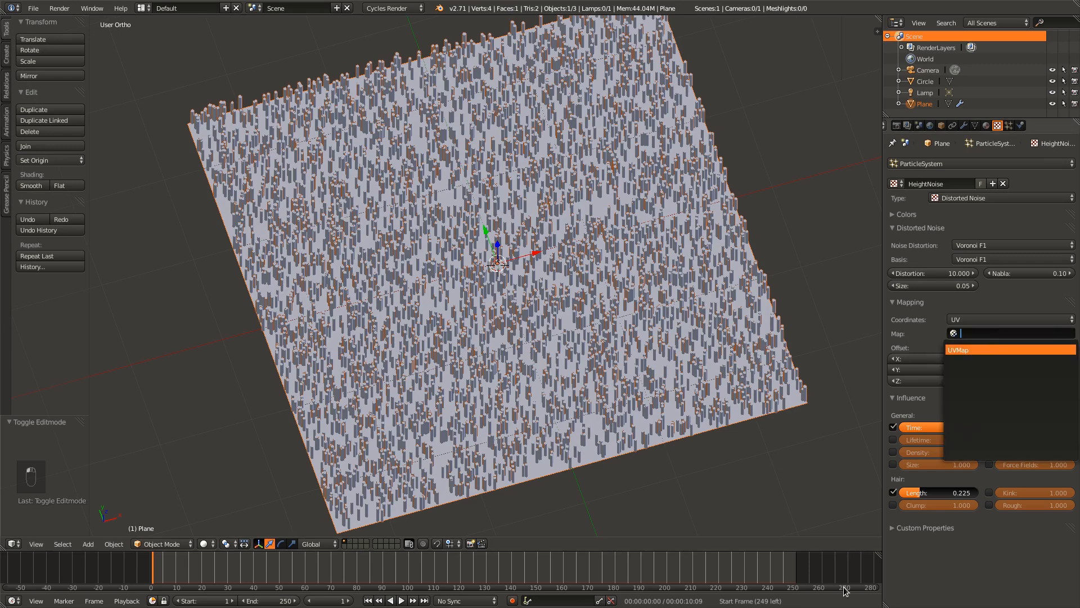
key("Return")
middle_click_drag(709, 427, 649, 356)
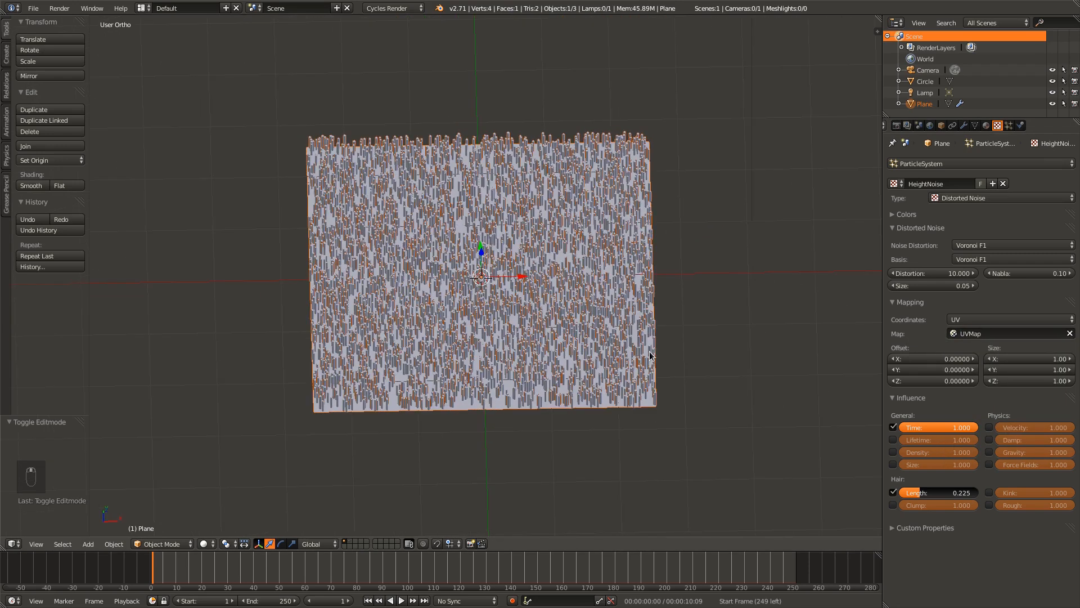
scroll(650, 356, "up", 1, "ctrl")
- Set the HeightNoise texture's mapping size to 10 on X, Y and Z, and save the file
left_click(1030, 359)
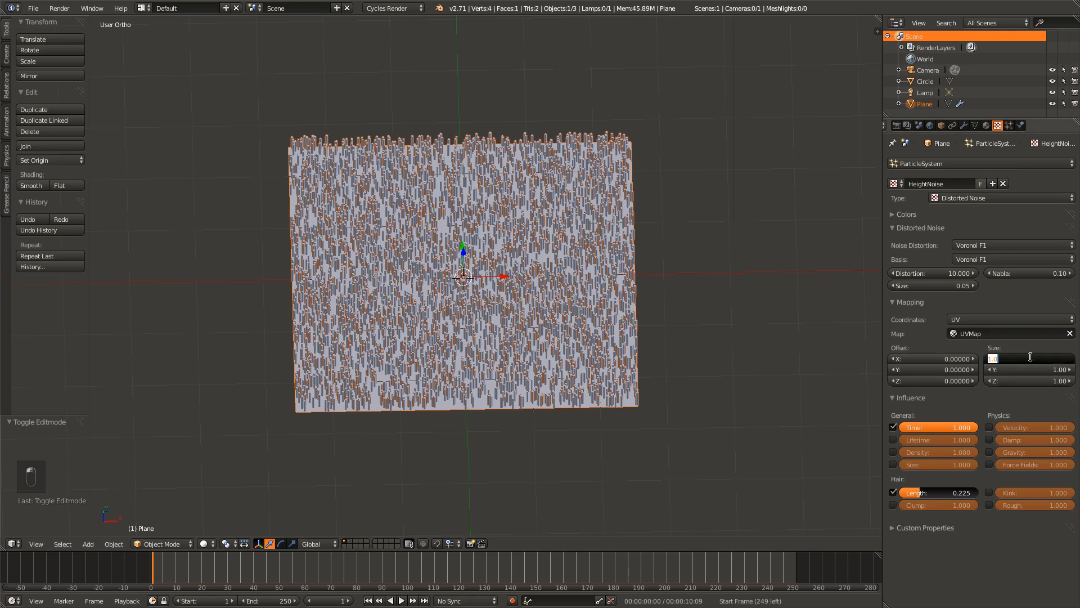
type("10")
key("Tab")
type("10")
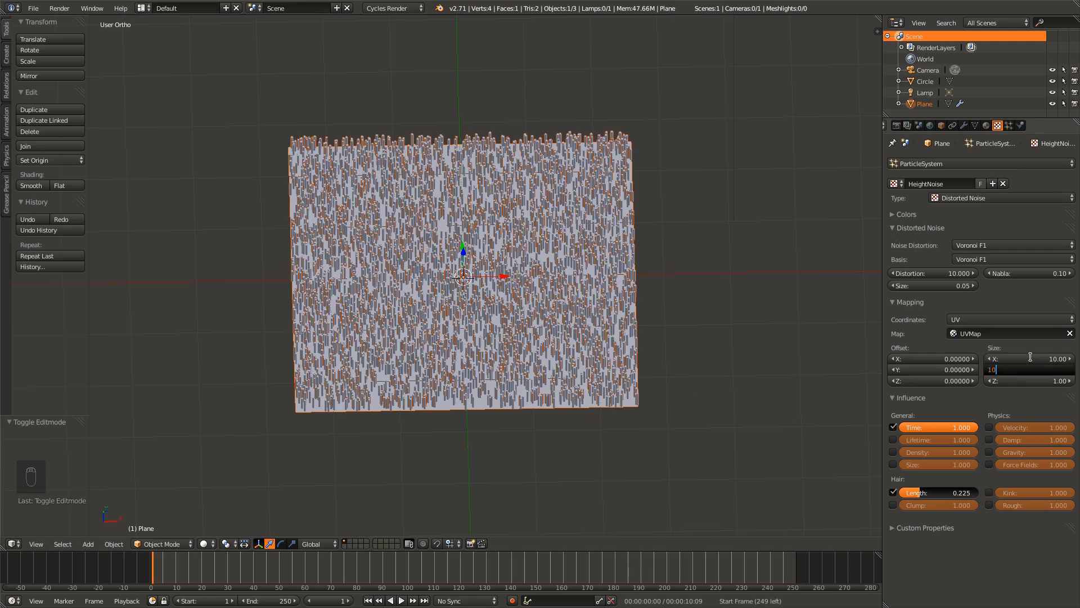
key("Tab")
type("10")
key("Return")
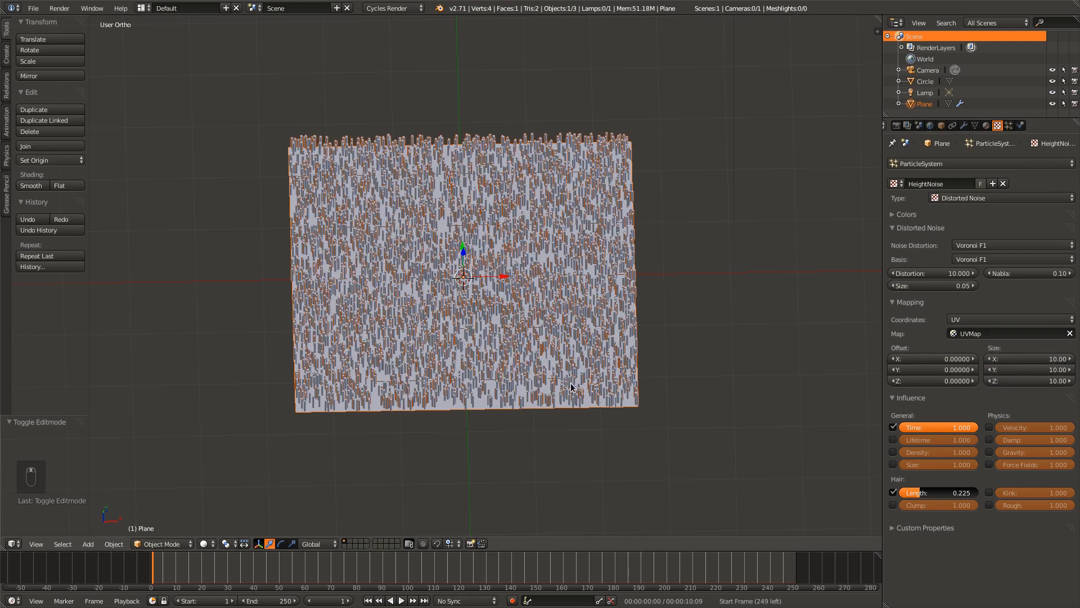
middle_click_drag(574, 388, 549, 386)
key("ctrl+s")
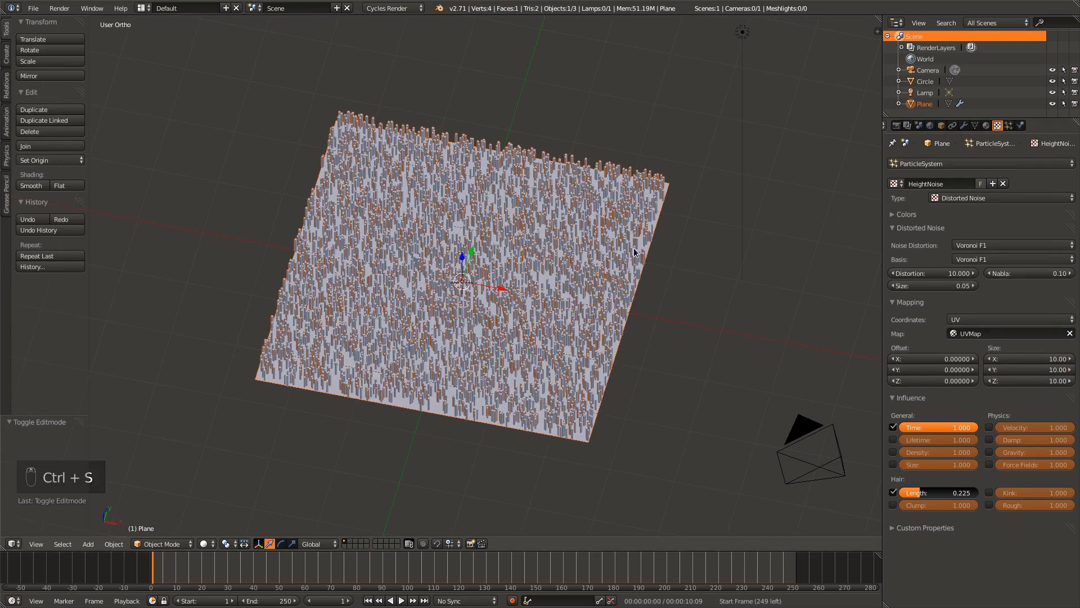
- Open the particle system's HeightMap texture, change its type to Image or Movie, and save the file over the existing one
middle_click_drag(603, 312, 579, 276)
left_click(1008, 124)
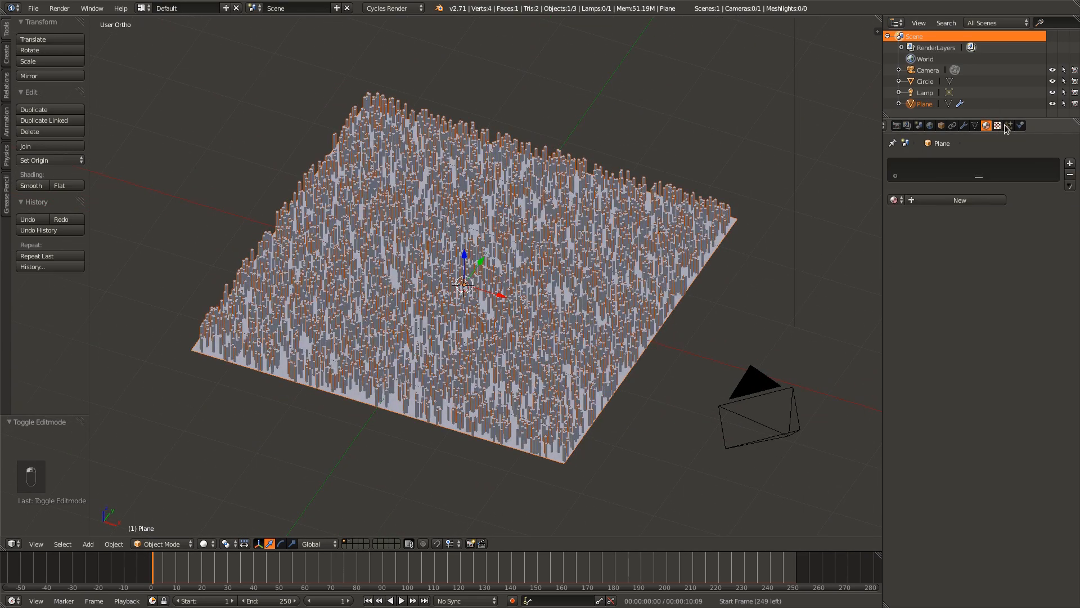
left_click(939, 390)
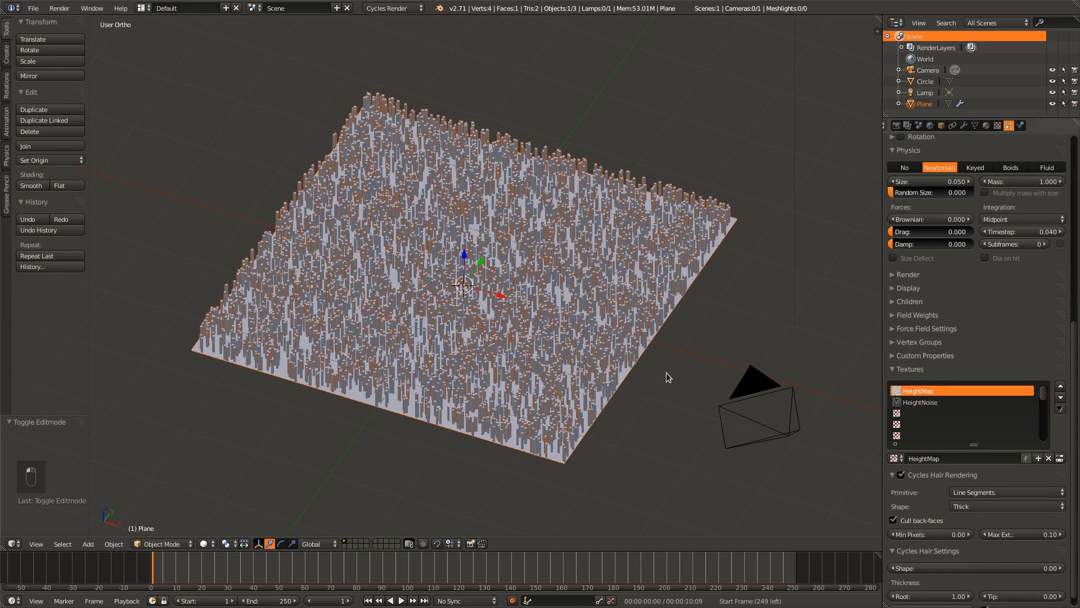
left_click(1060, 459)
left_click(980, 197)
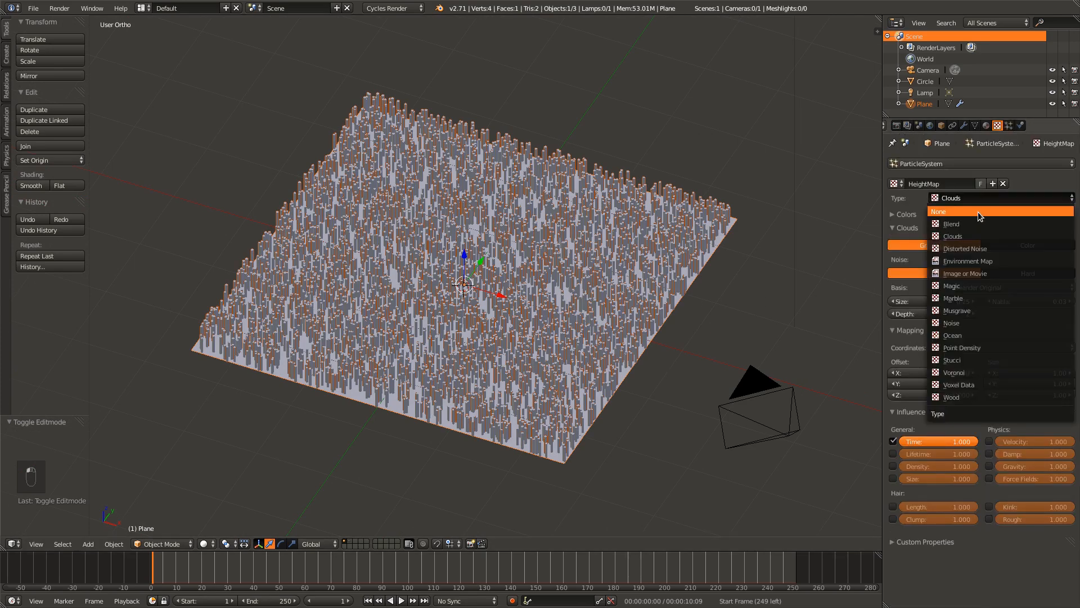
left_click(983, 278)
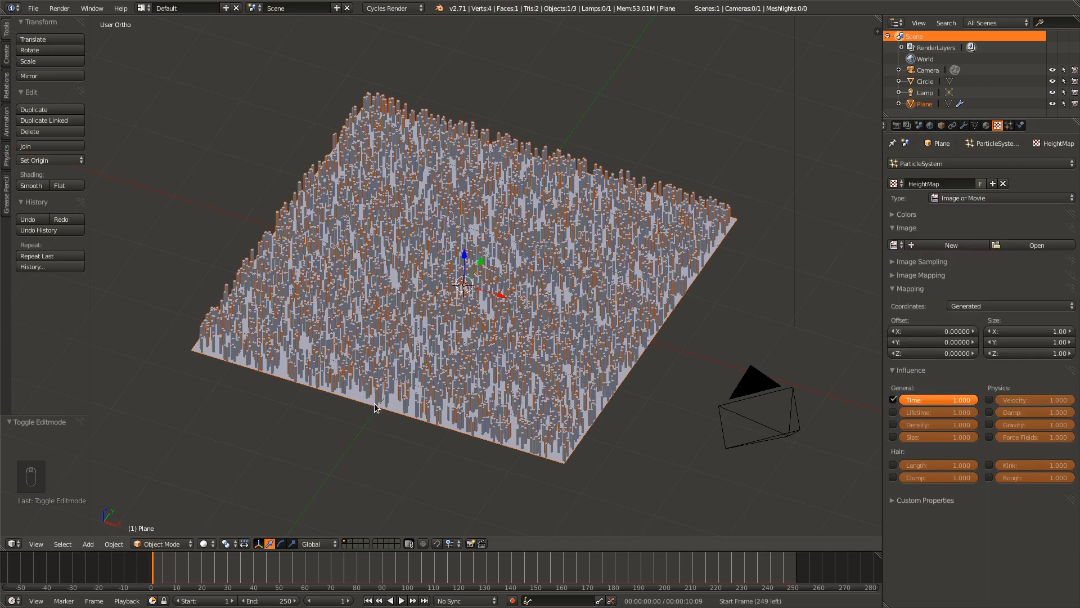
scroll(620, 467, "up", 4)
key("ctrl+s")
left_click(629, 426)
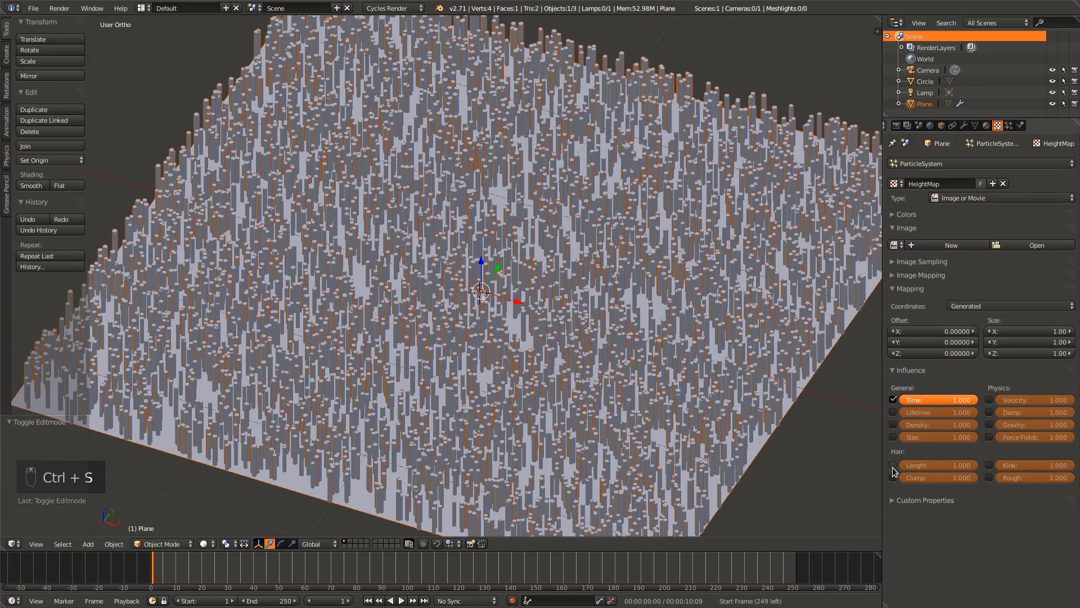
- Make the HeightMap texture influence hair length and map it with UV coordinates using the UVMap layer
left_click(893, 465)
scroll(539, 444, "down", 3)
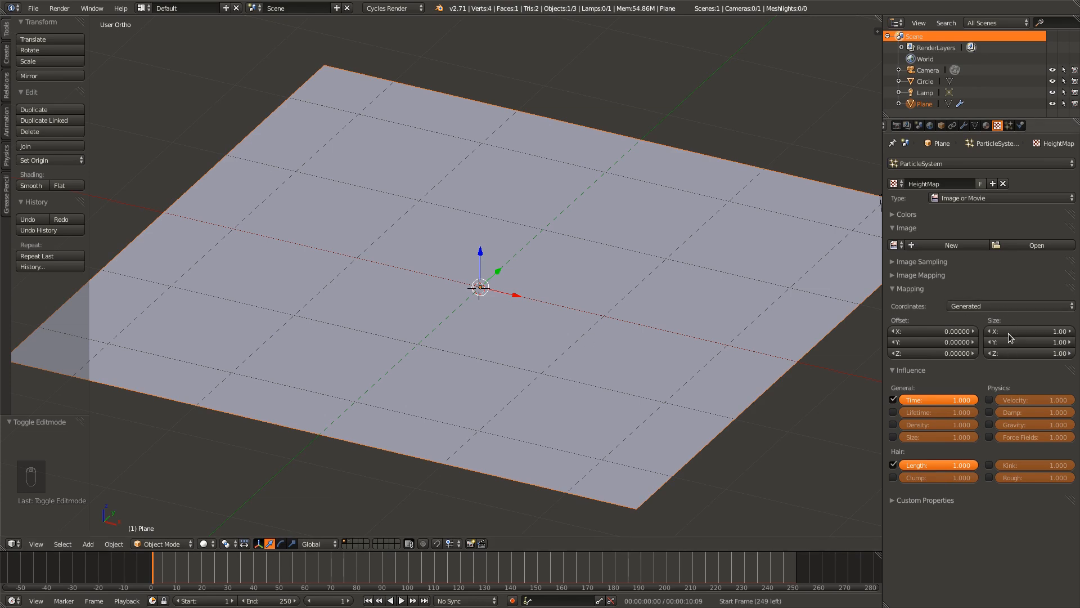
left_click(1001, 308)
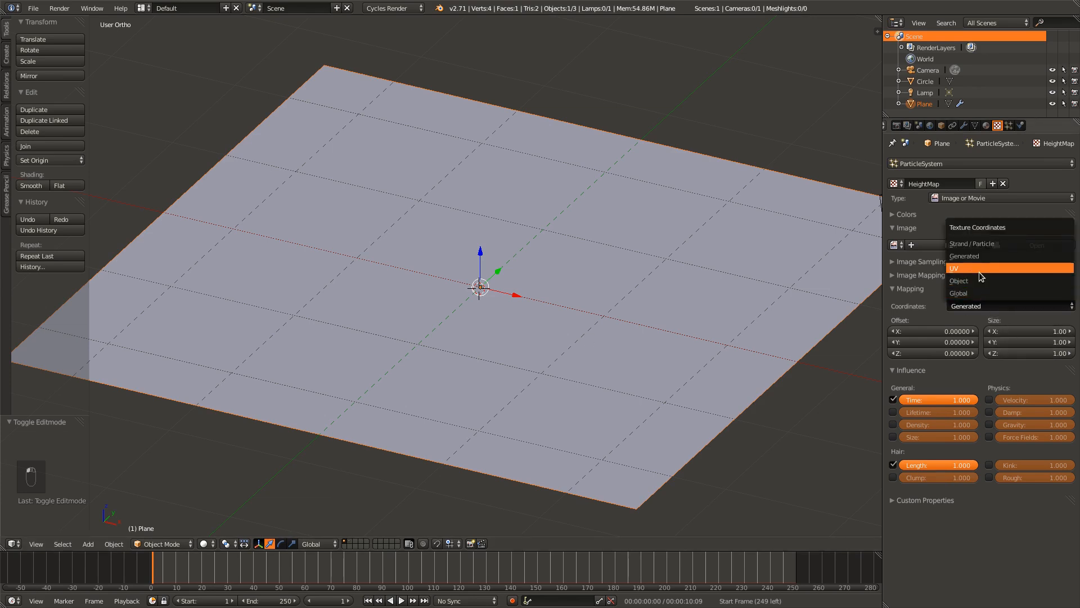
left_click(982, 275)
left_click(992, 320)
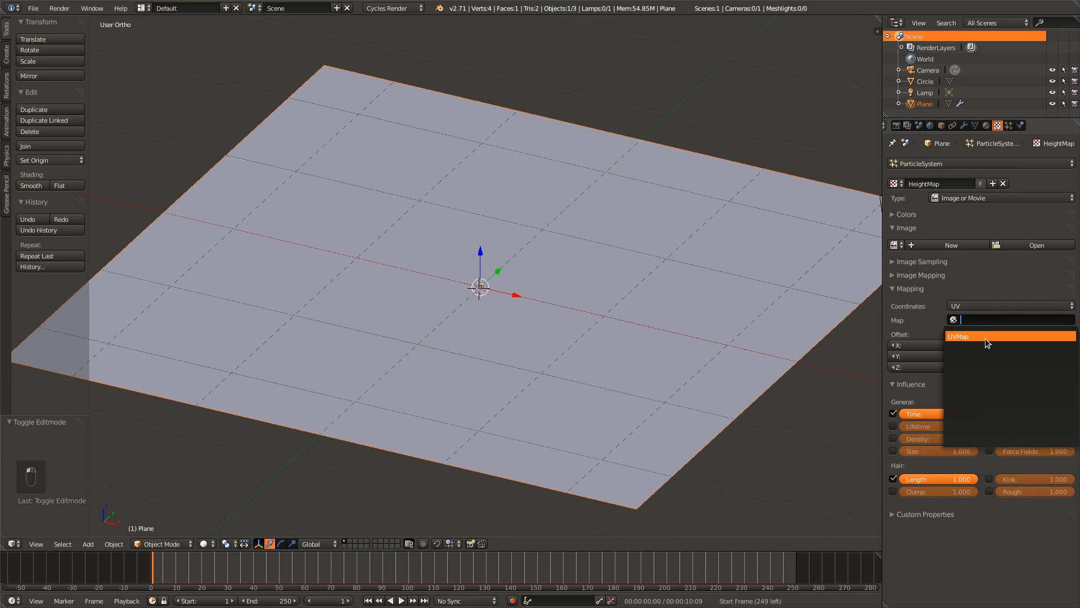
left_click(985, 338)
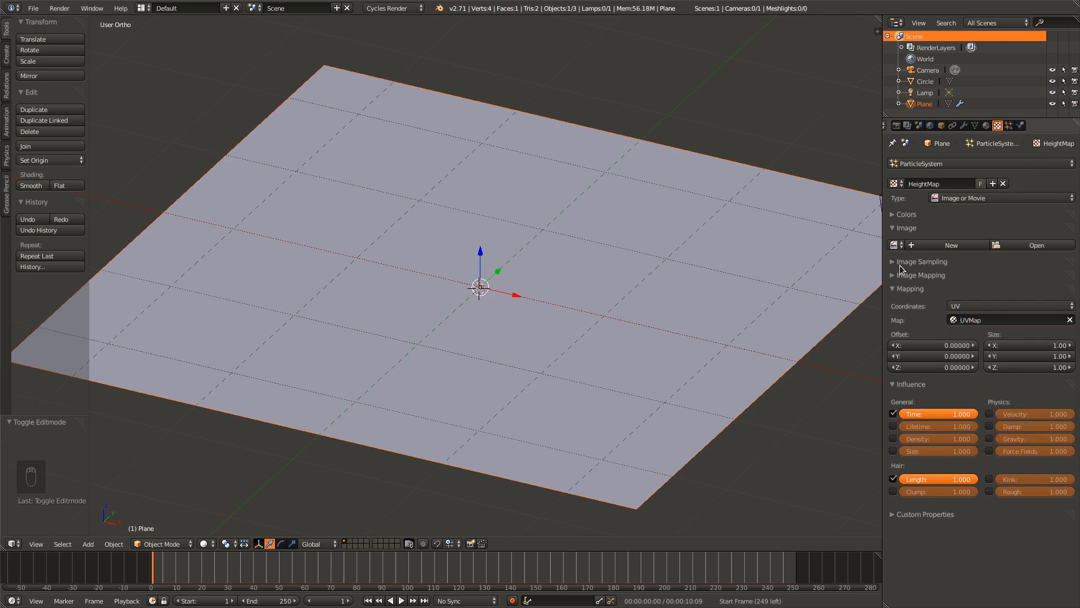
left_click(906, 215)
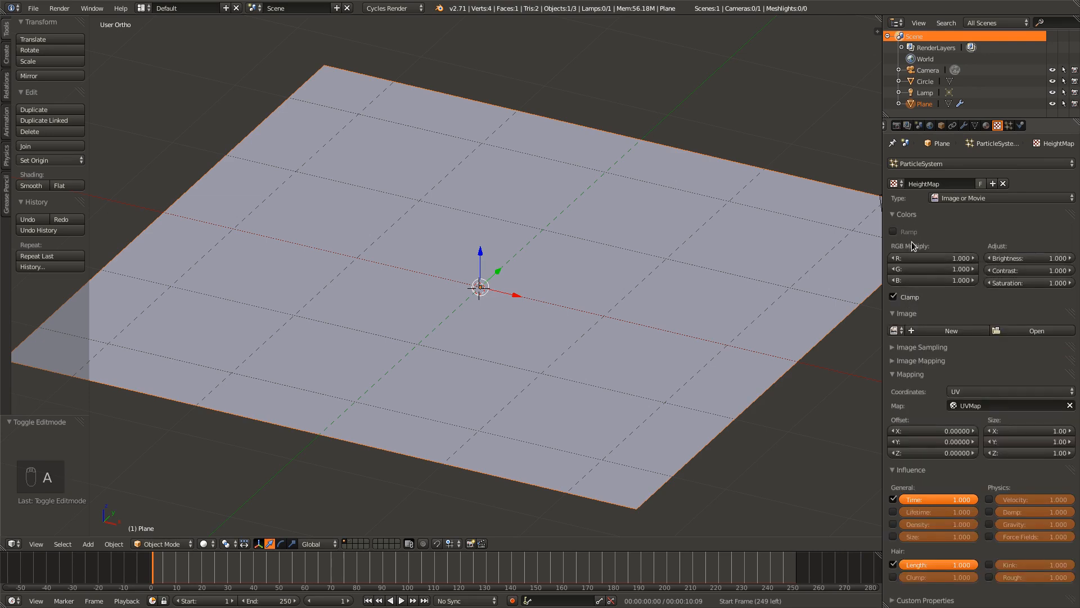
key("a")
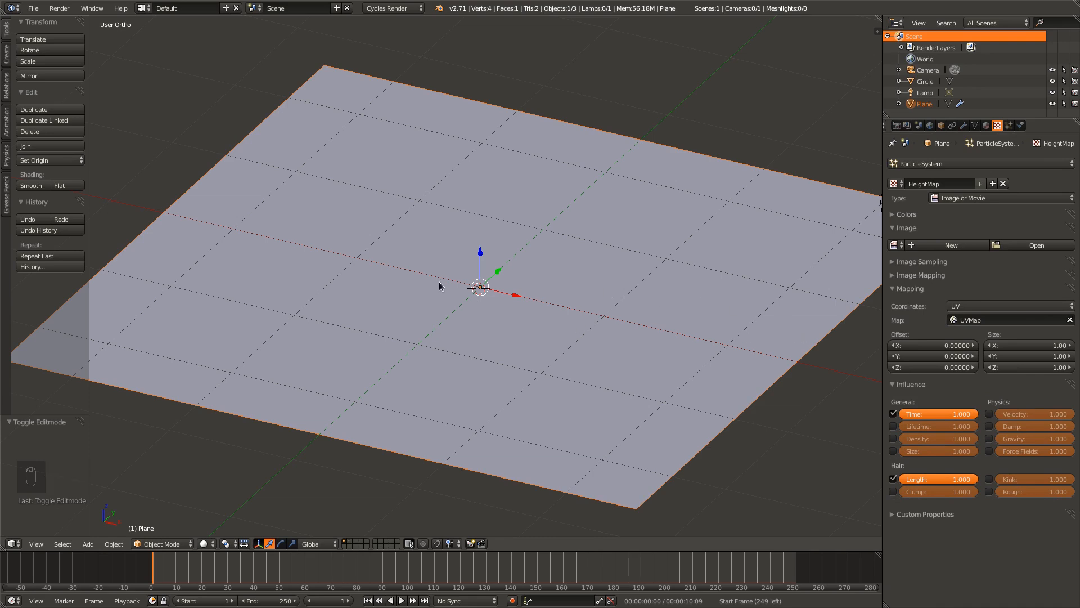
middle_click_drag(629, 337, 639, 360)
scroll(639, 361, "up", 1, "ctrl")
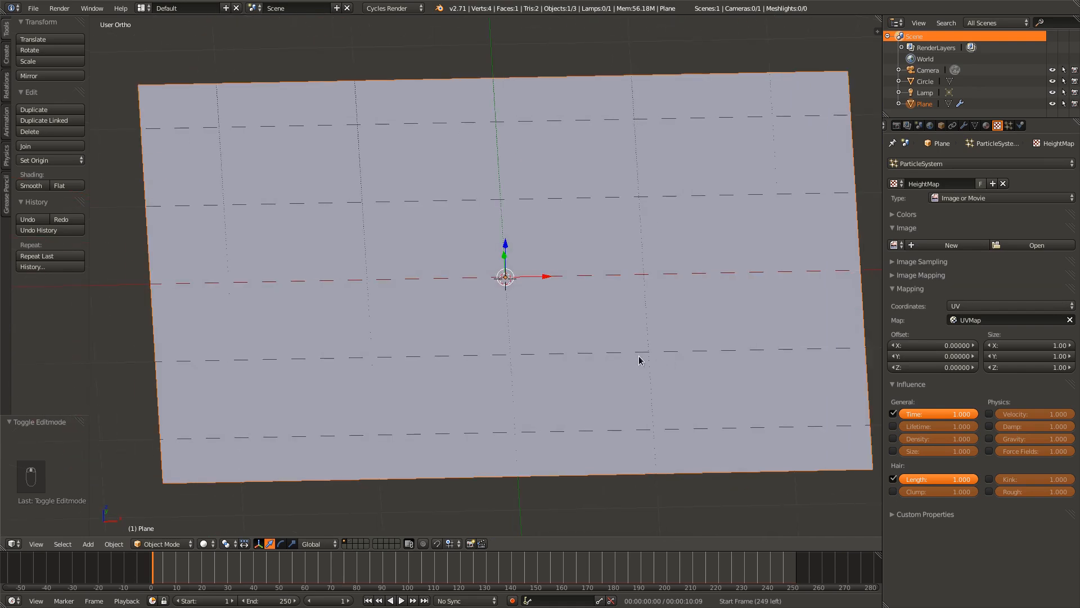
key("KP_7")
scroll(604, 323, "down", 4)
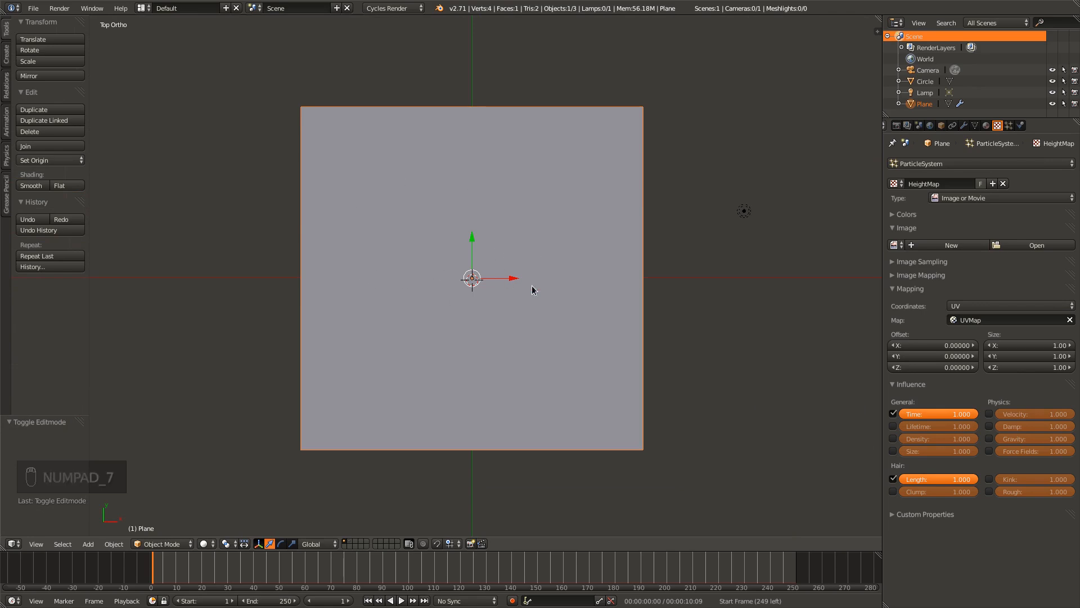
- Switch to the UV Editing layout and enter Edit Mode on the plane
left_click(143, 8)
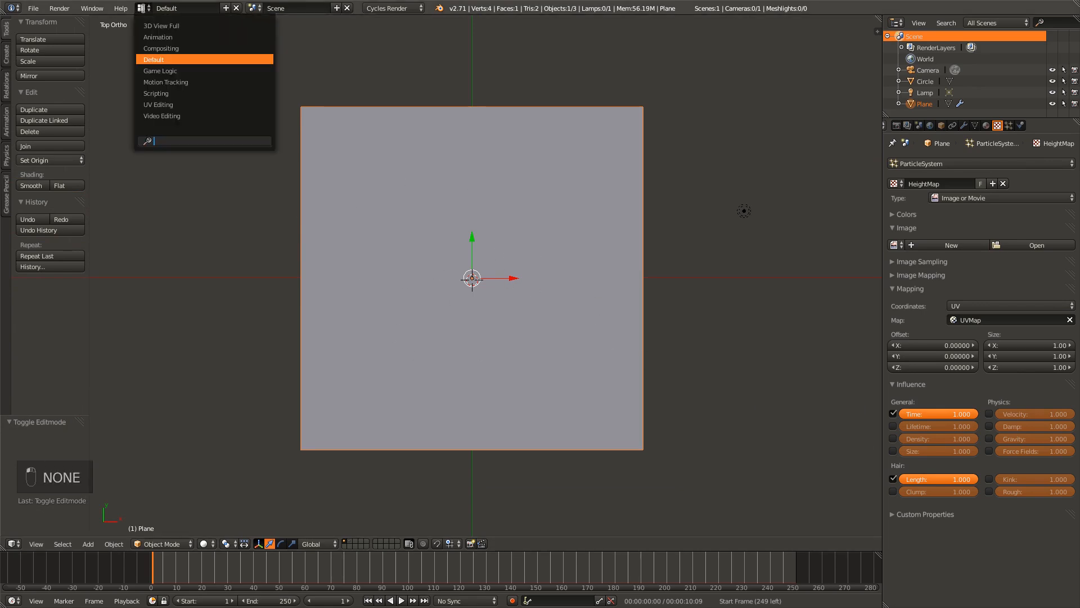
left_click(167, 104)
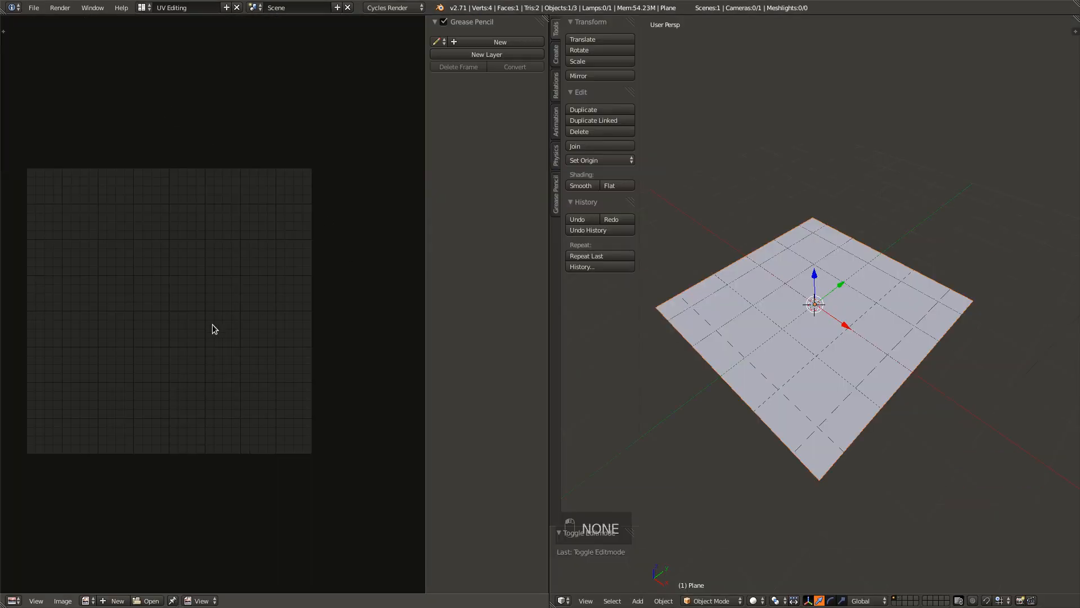
key("Tab")
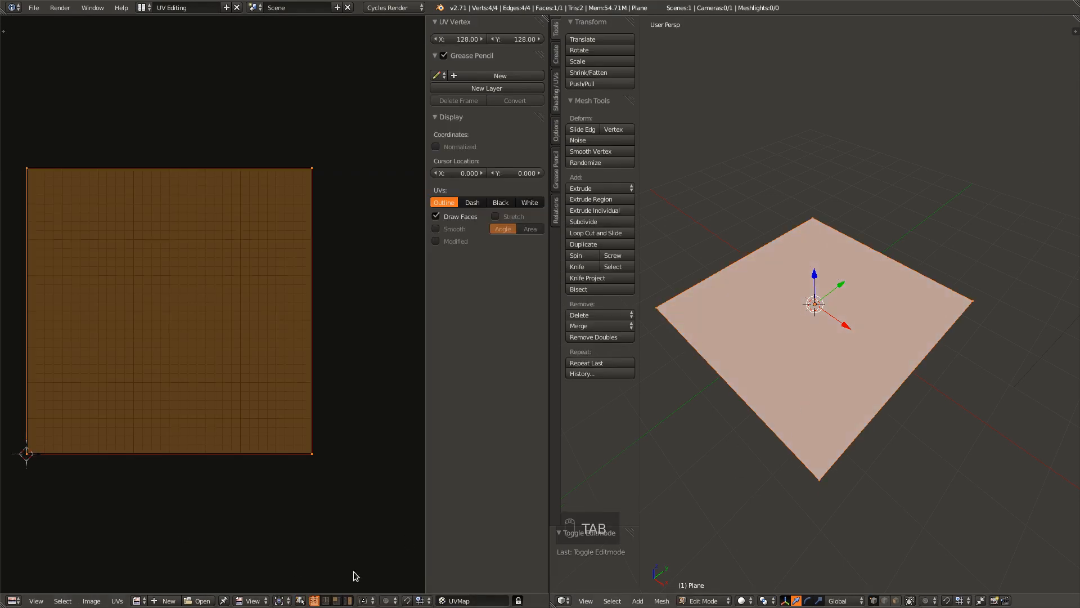
- Create a new blank 1024 × 1024 px image named HeightMap for the plane's UV layout
left_click(91, 601)
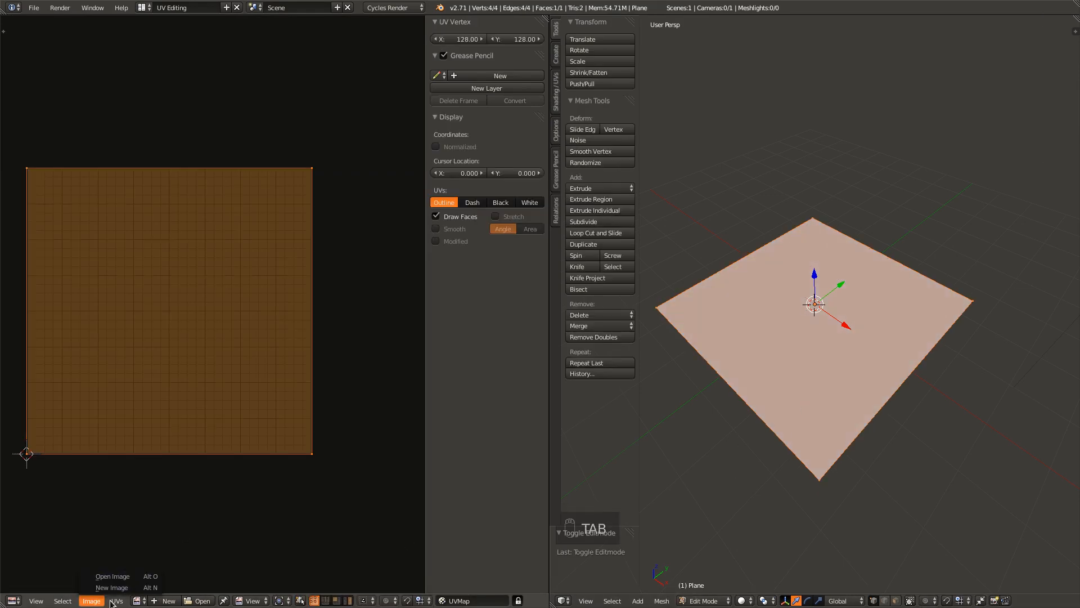
mouse_move(116, 601)
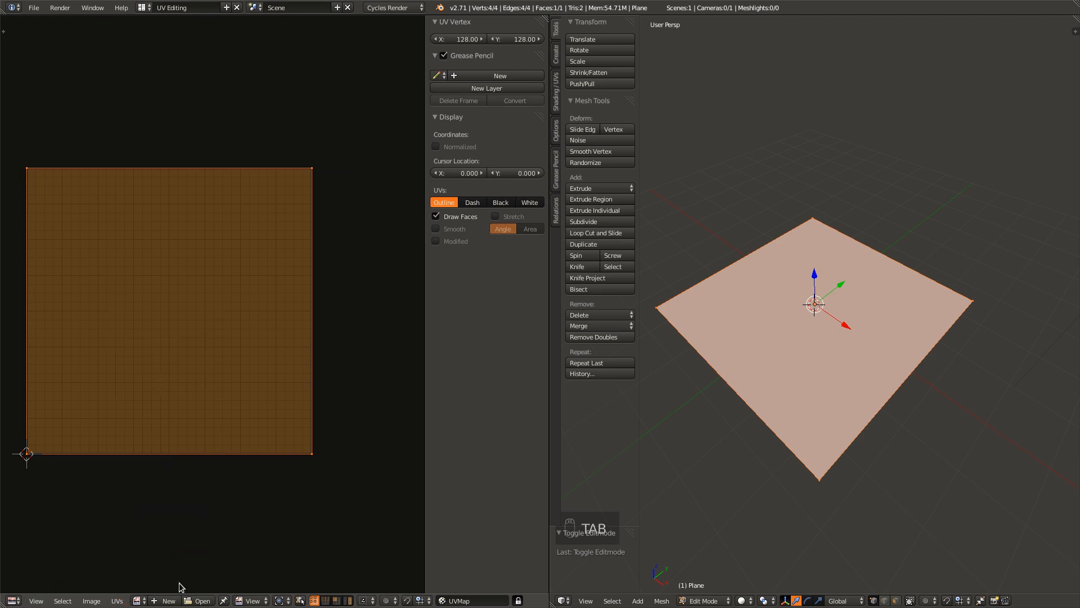
left_click(167, 602)
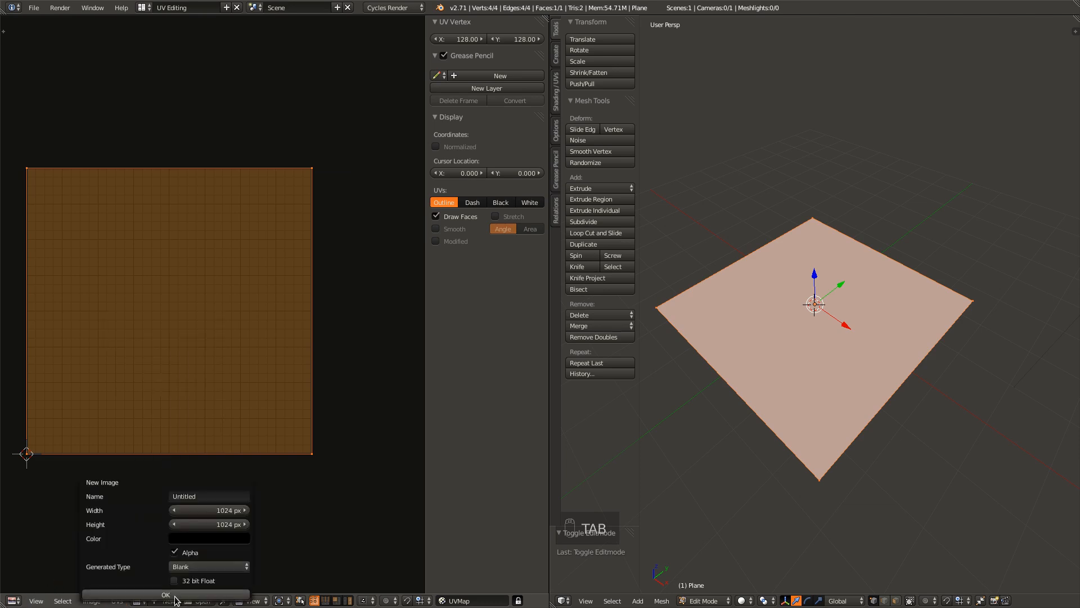
left_click(201, 495)
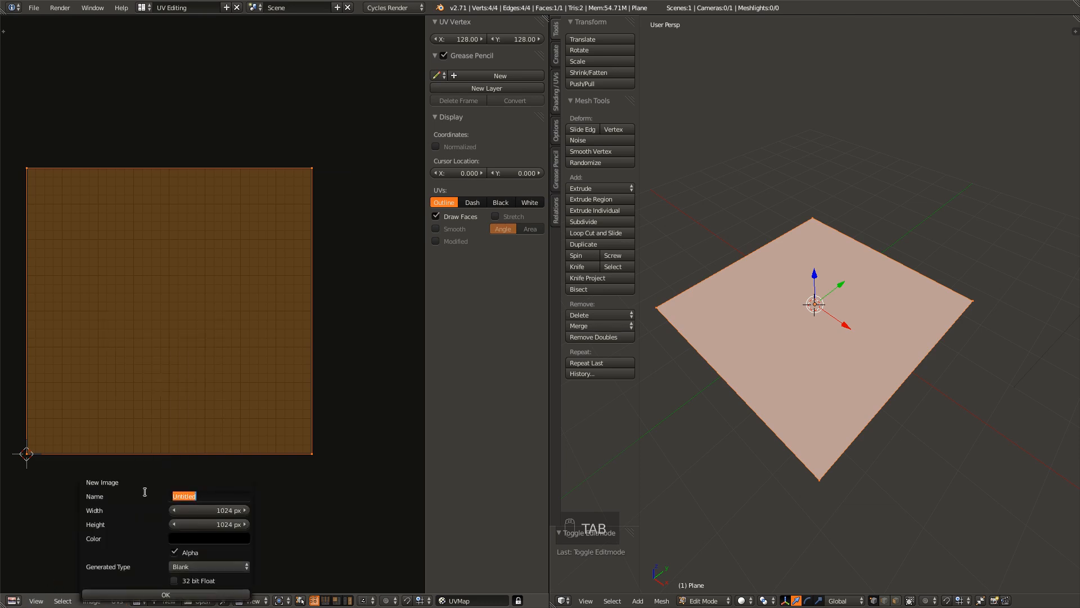
type("HeightMap")
key("Return")
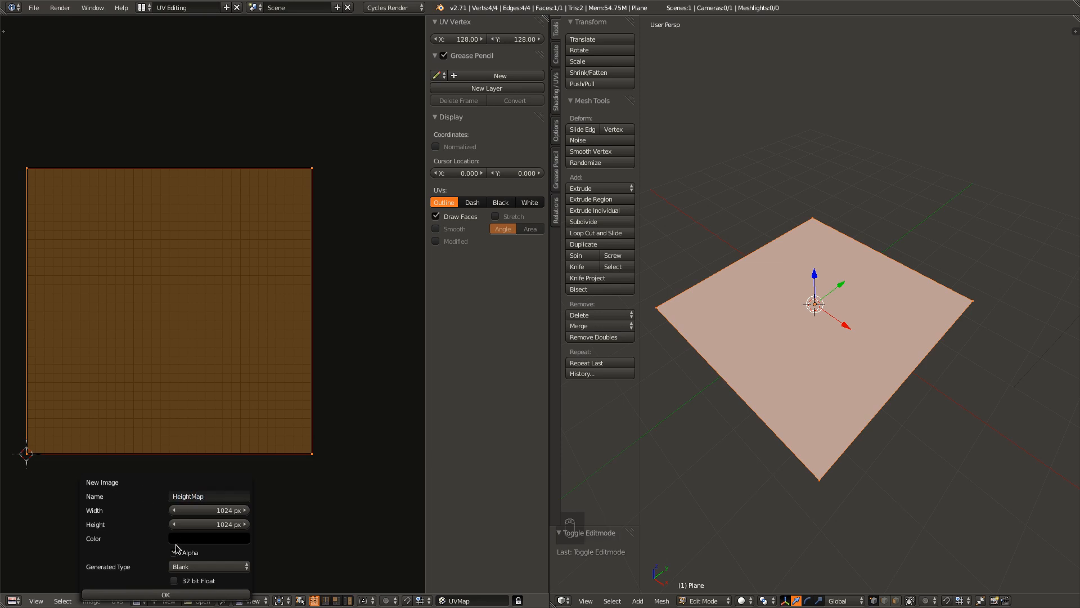
left_click(174, 595)
key("Home")
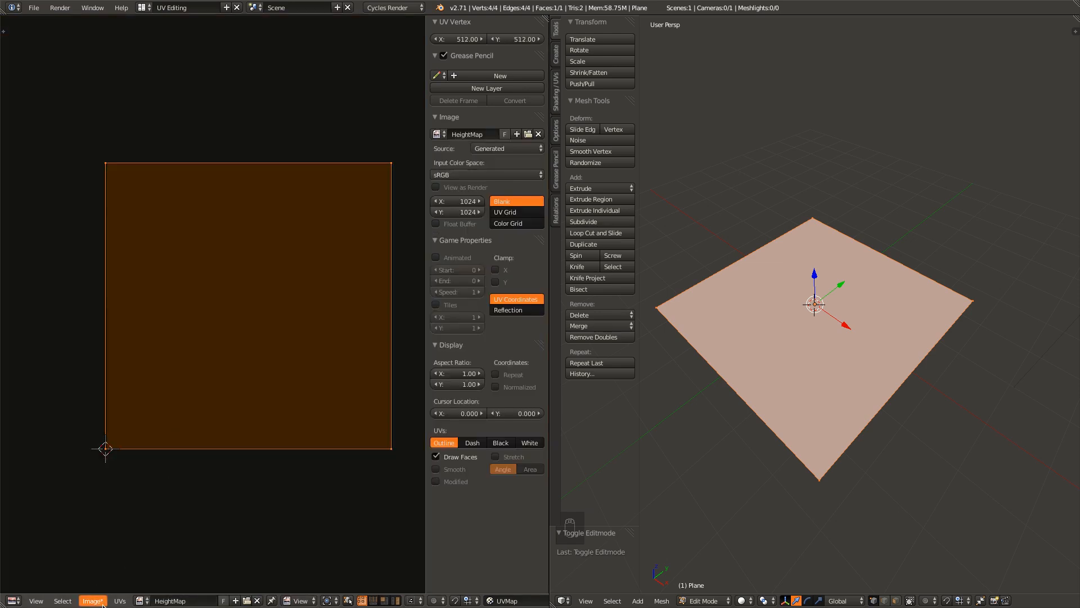
- Export the plane's UV layout as Spine_HeightLayout.png into the Abstract project folder
left_click(93, 601)
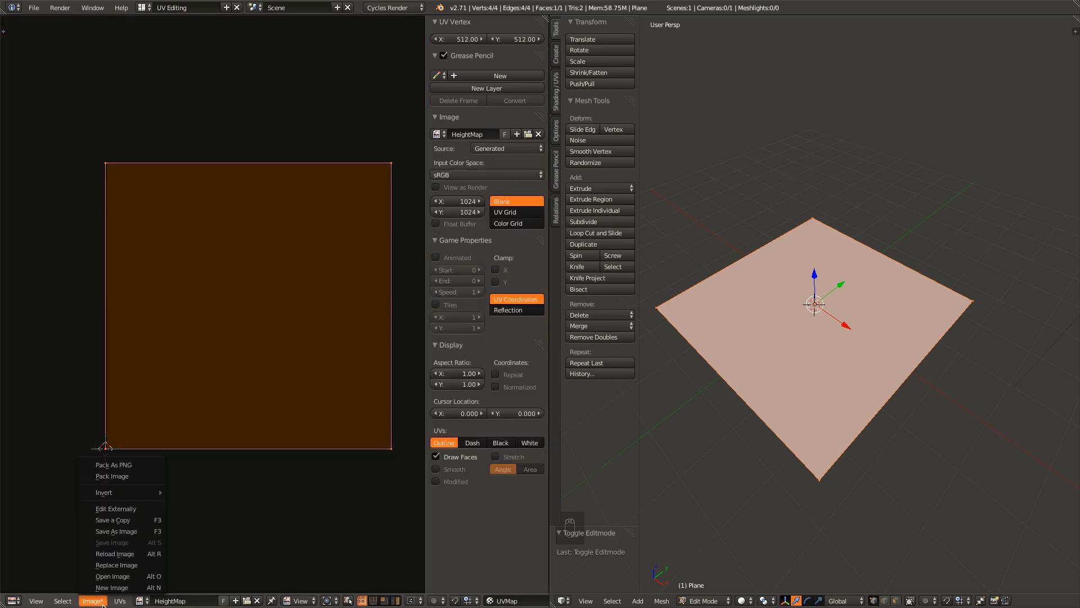
left_click(120, 602)
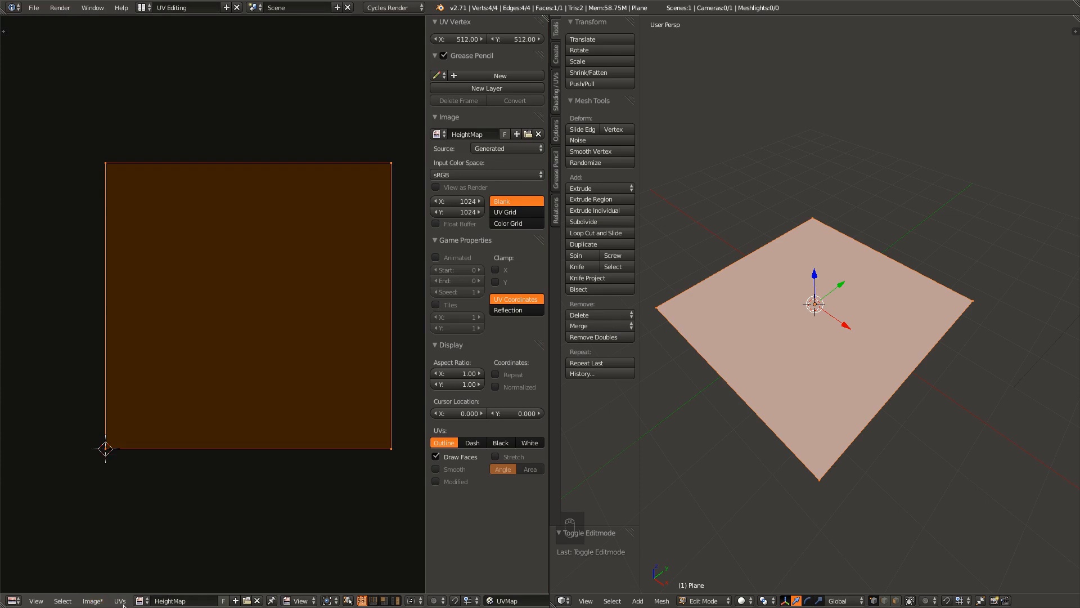
left_click(120, 602)
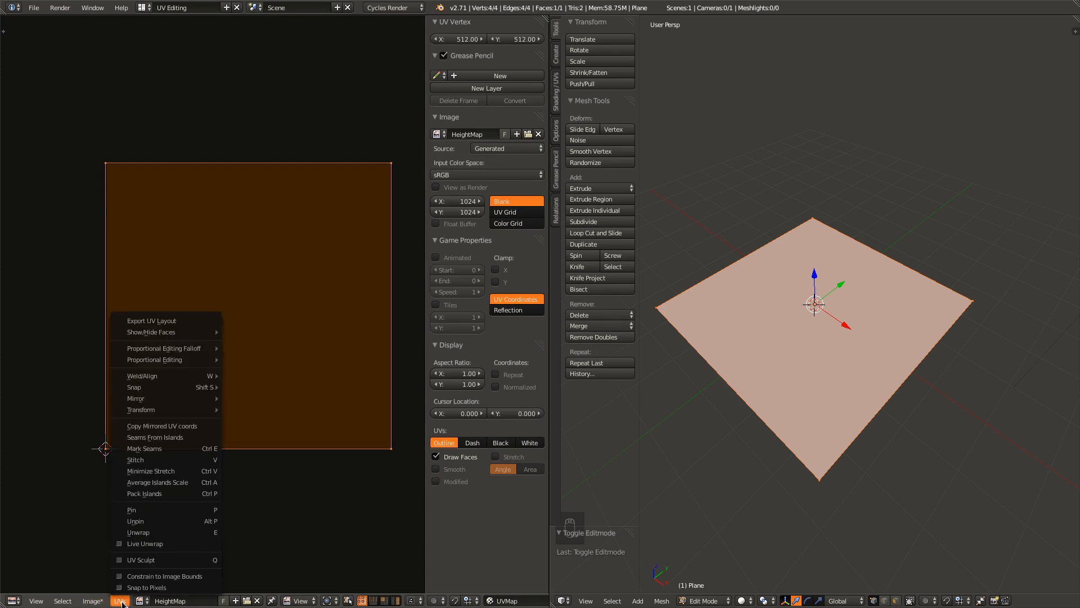
left_click(153, 321)
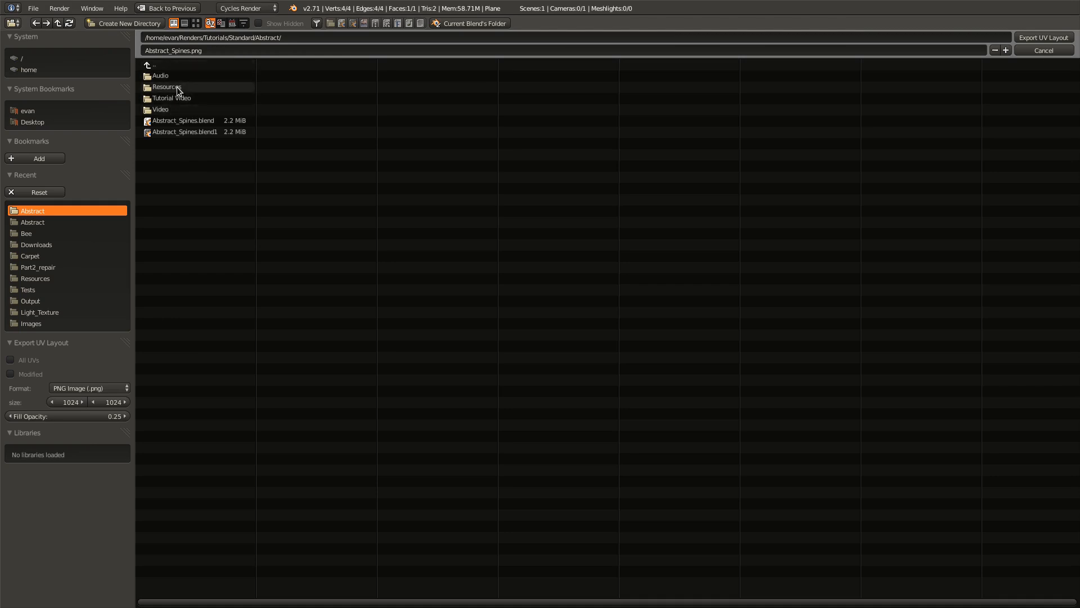
left_click(200, 52)
key("BackSpace")
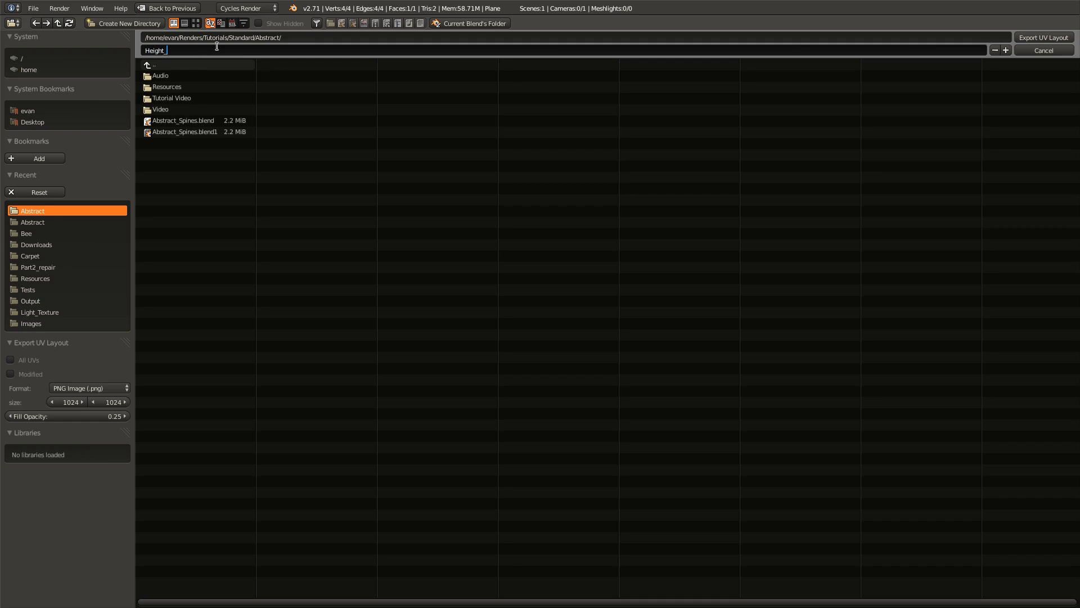
key("BackSpace")
key("BackSpace")
key("BackSpace")
key("BackSpace")
key("BackSpace")
key("BackSpace")
key("Return")
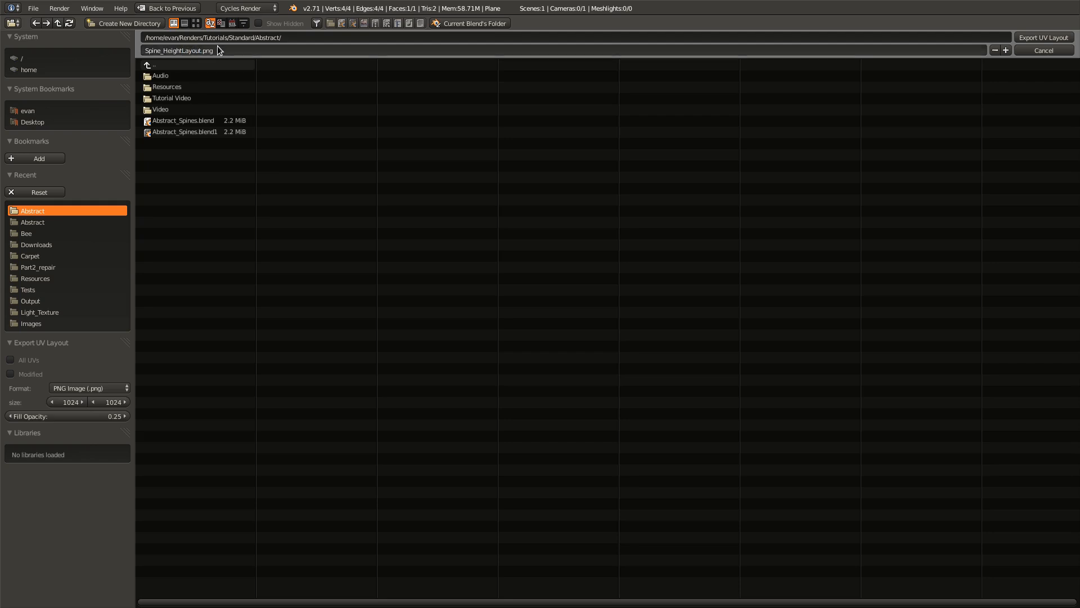
key("Return")
- Launch GIMP and bring its window into view in place of the fullscreen Blender window
key("super")
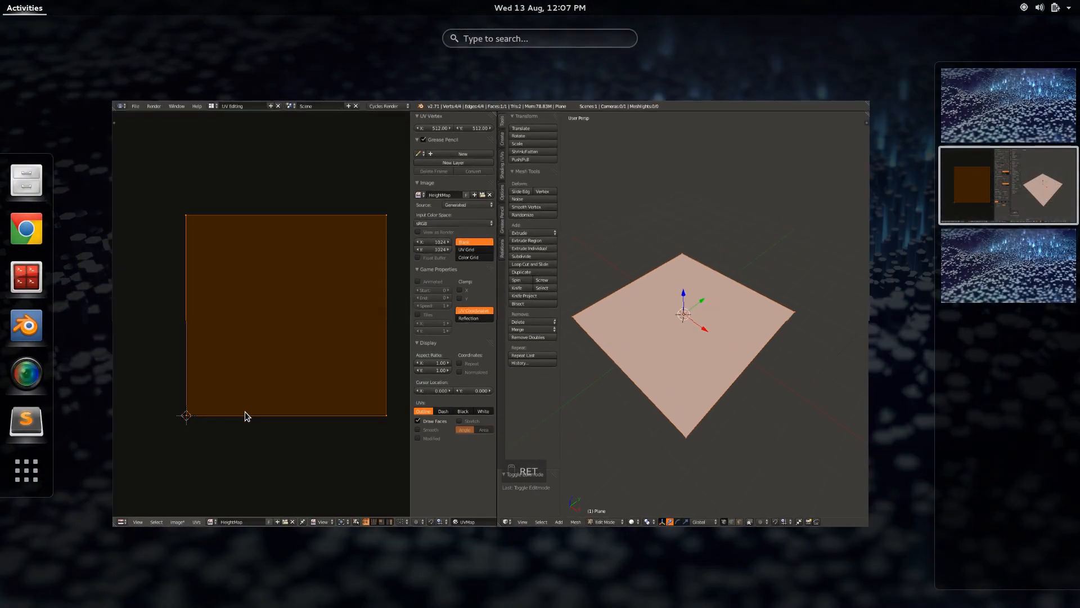
type("gimp")
key("Return")
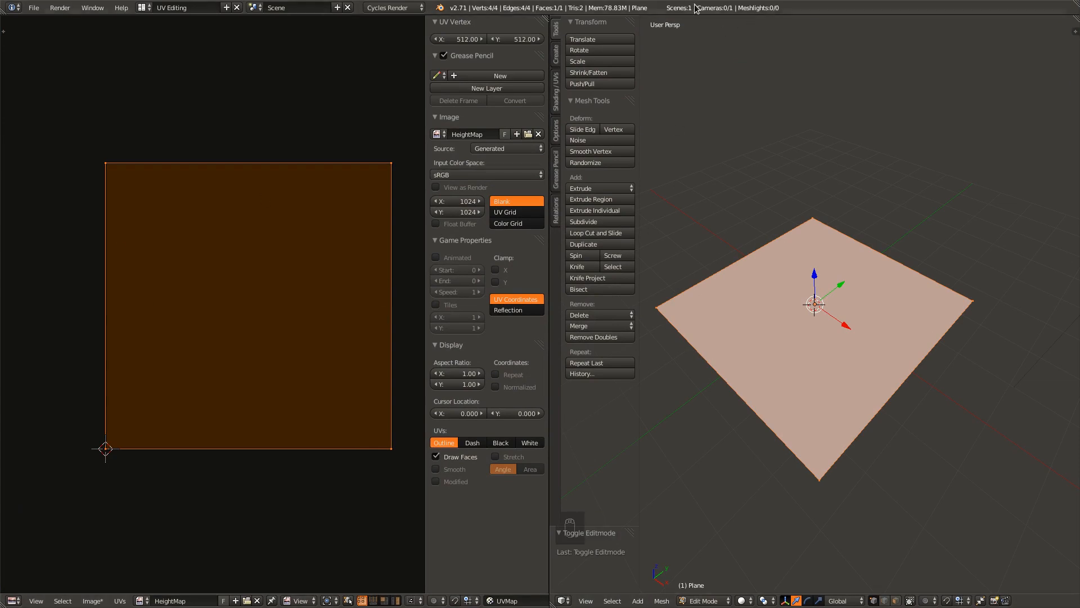
left_click(823, 18)
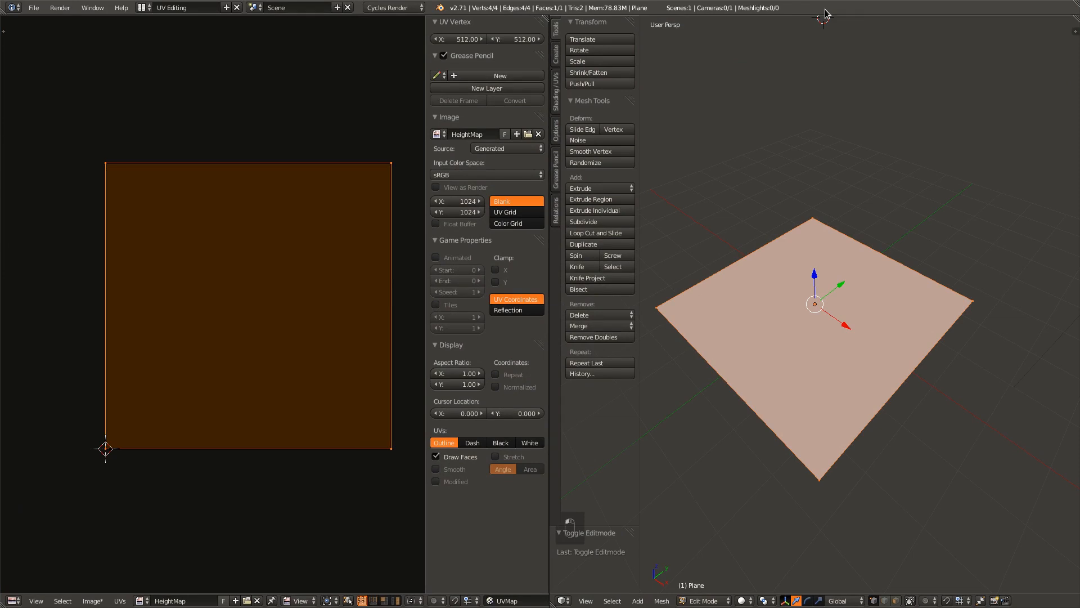
key("alt+F11")
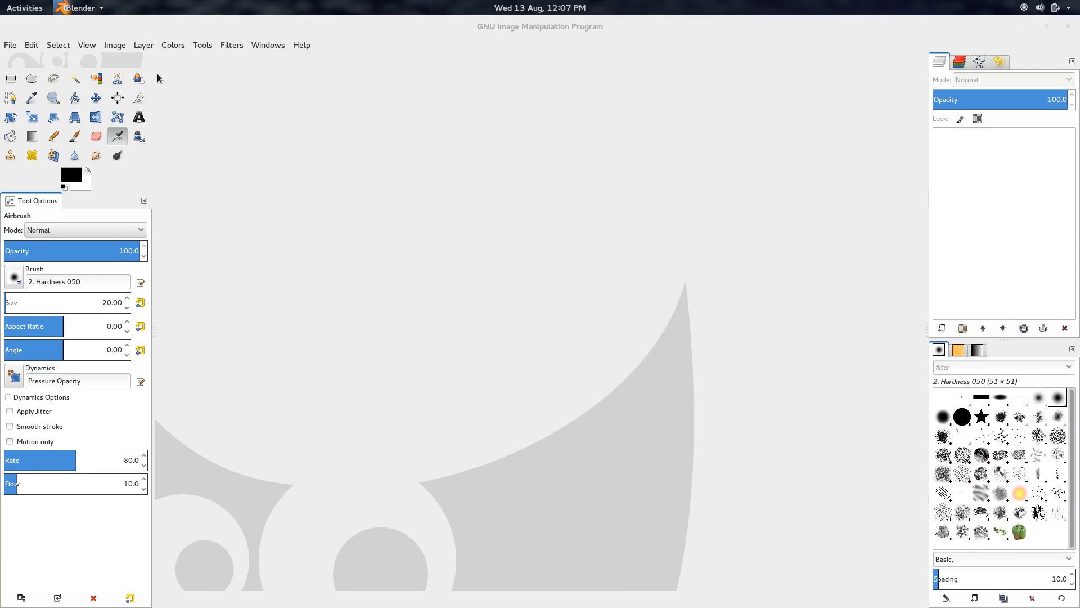
- Open Spine_HeightLayout.png from the Renders/Tutorials/Standard/Abstract folder in GIMP
left_click(11, 45)
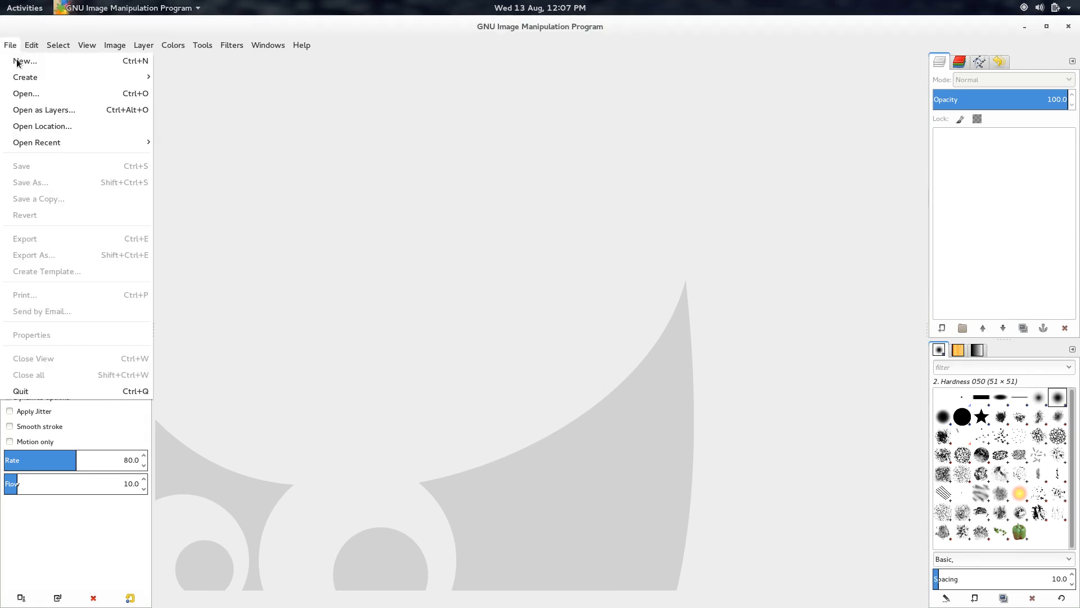
left_click(31, 94)
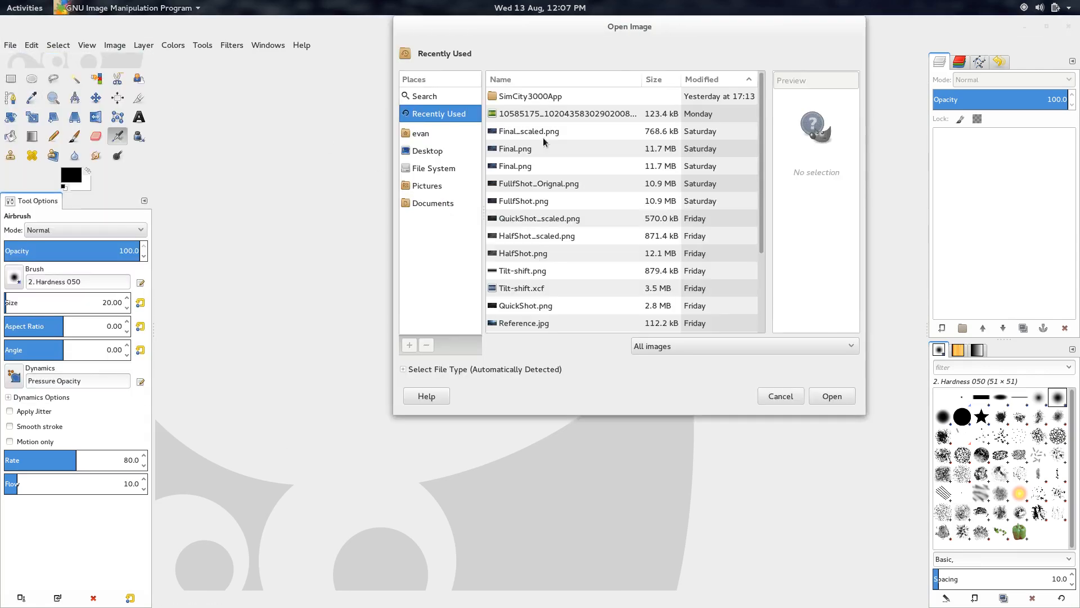
left_click(422, 134)
left_click(524, 226)
key("ctrl+h")
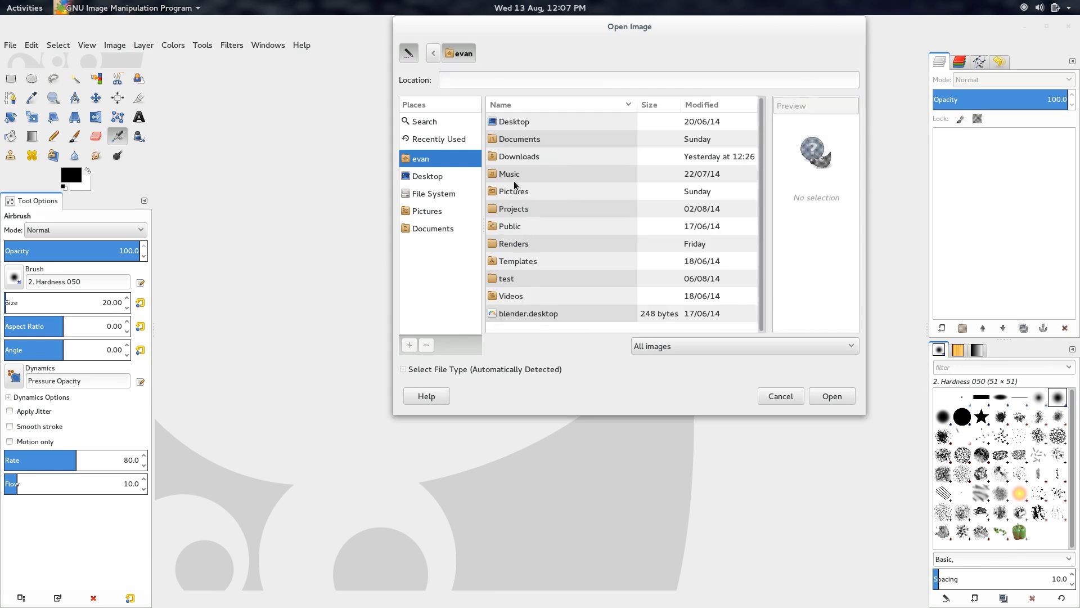
double_click(511, 248)
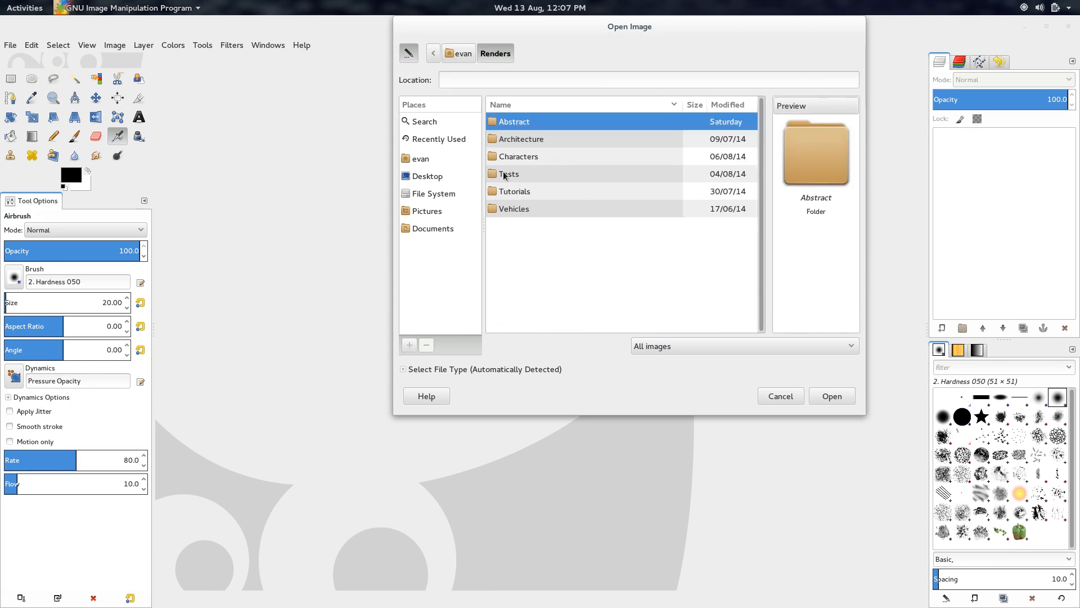
double_click(507, 192)
double_click(515, 123)
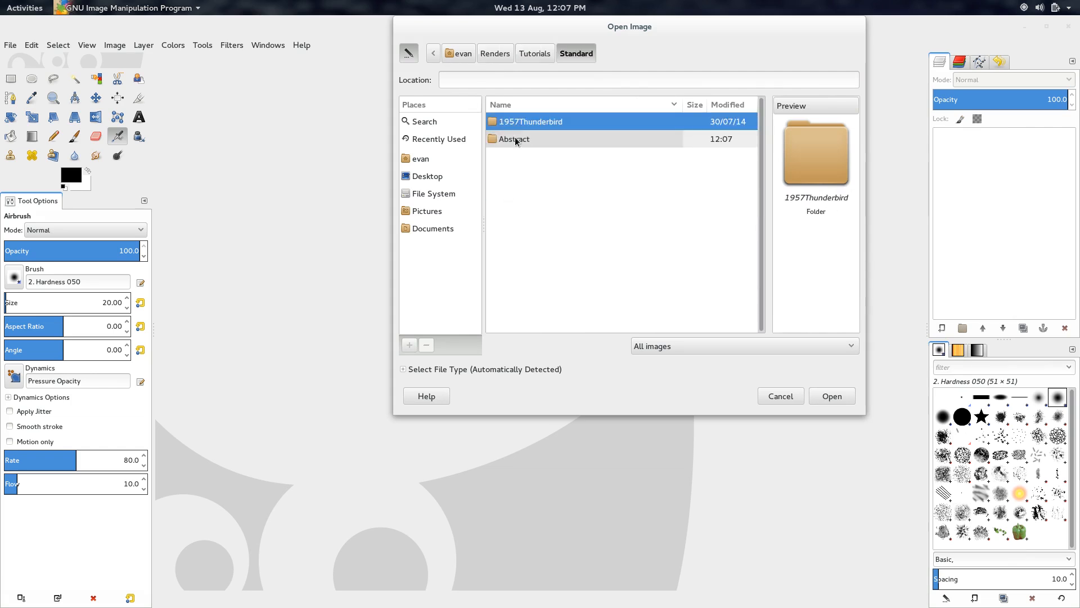
double_click(515, 139)
left_click(514, 192)
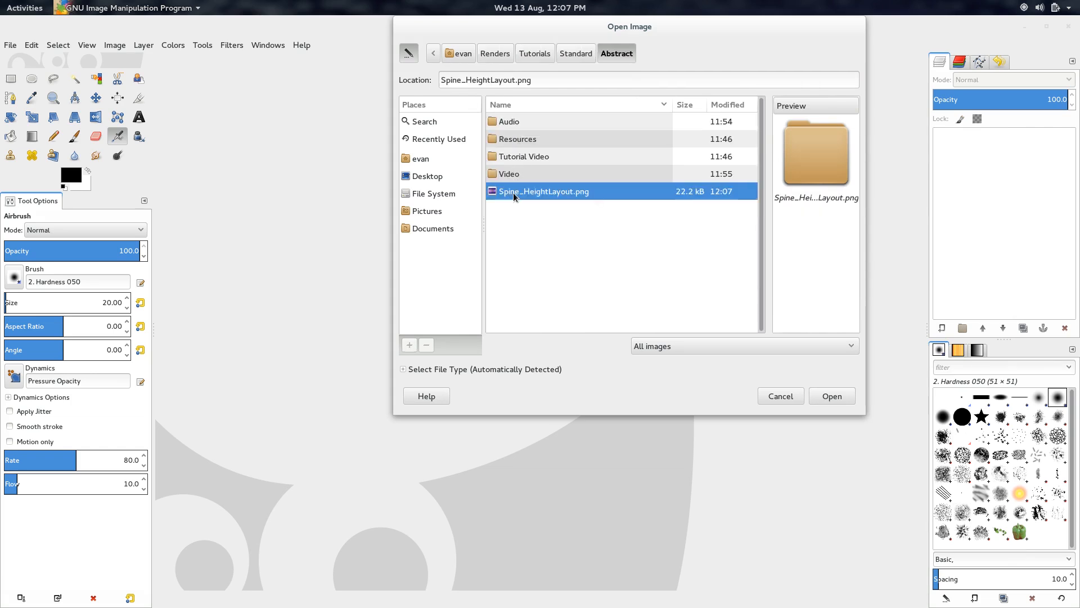
double_click(513, 192)
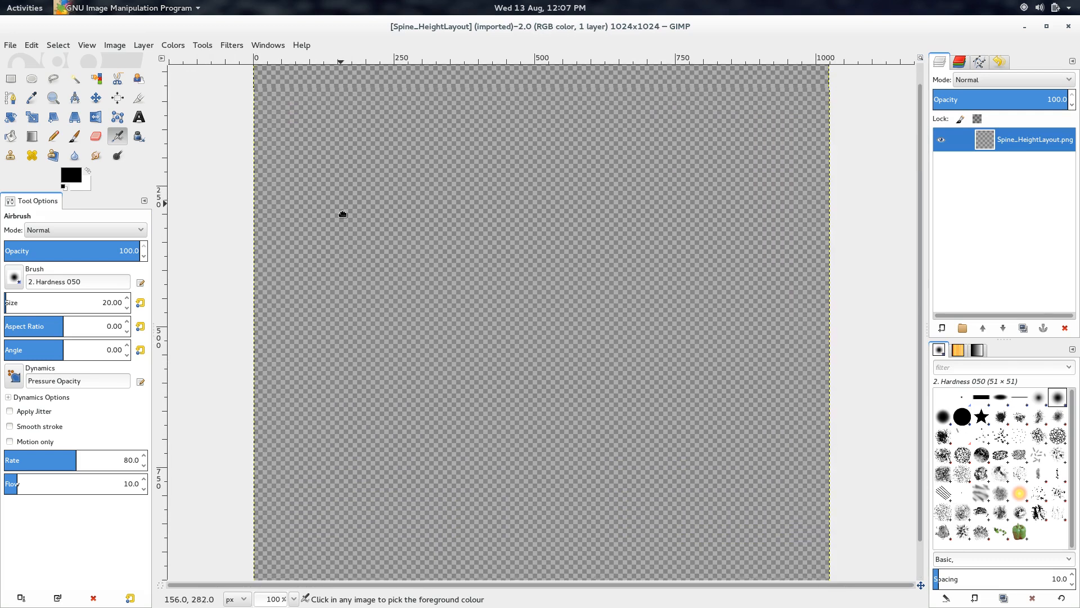
- Examine the UV outline along the edges of the imported layout image
scroll(290, 229, "up", 5, "ctrl")
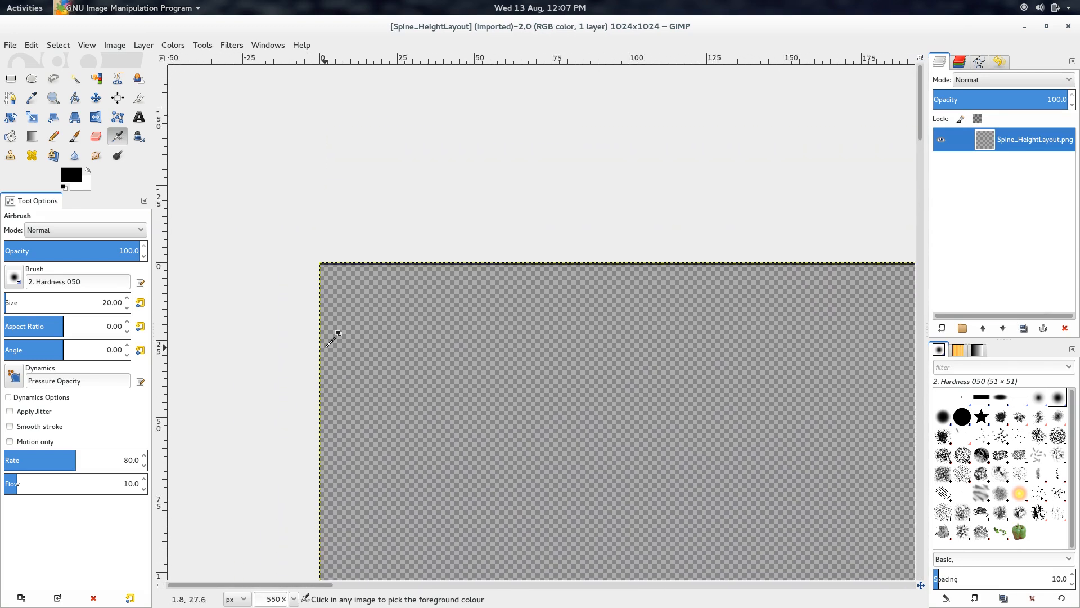
scroll(332, 340, "up", 2, "ctrl")
scroll(292, 294, "down", 4, "ctrl")
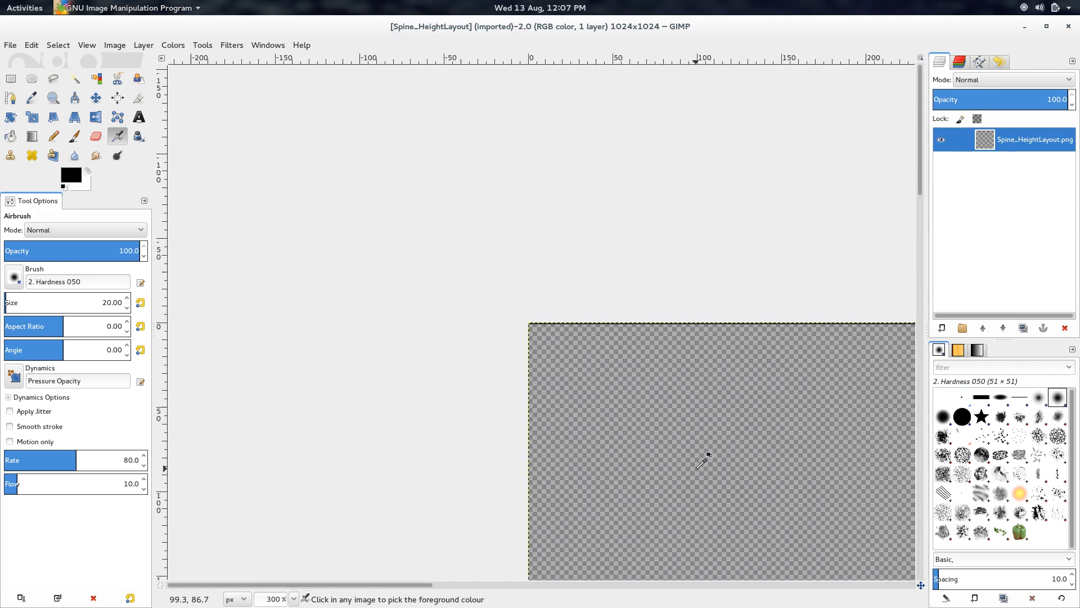
scroll(702, 463, "down", 5, "ctrl")
scroll(643, 453, "up", 2, "ctrl")
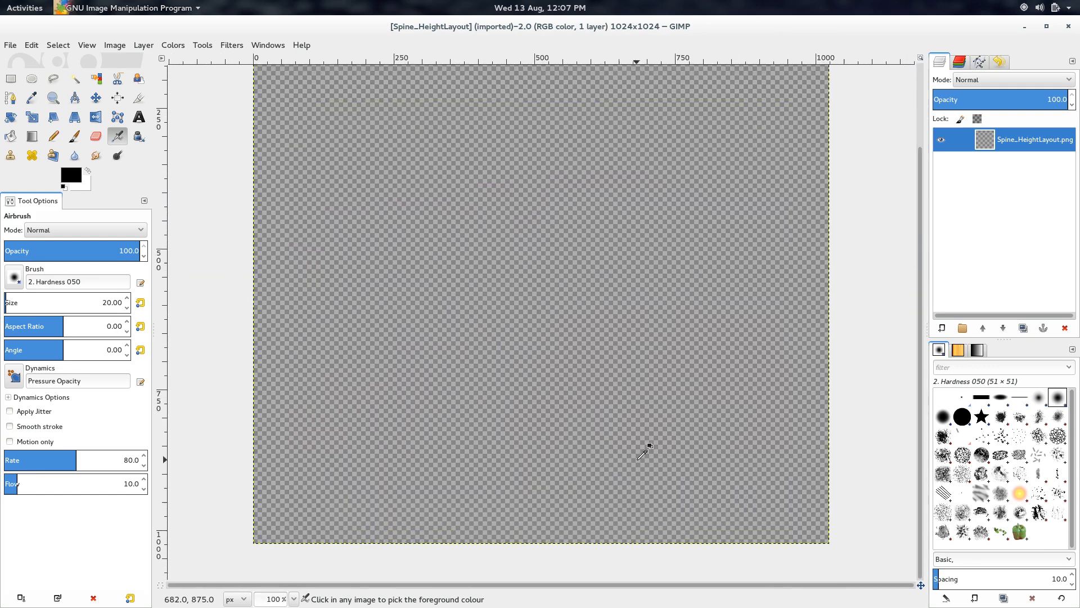
scroll(643, 454, "down", 2, "ctrl")
scroll(633, 456, "up", 1, "ctrl")
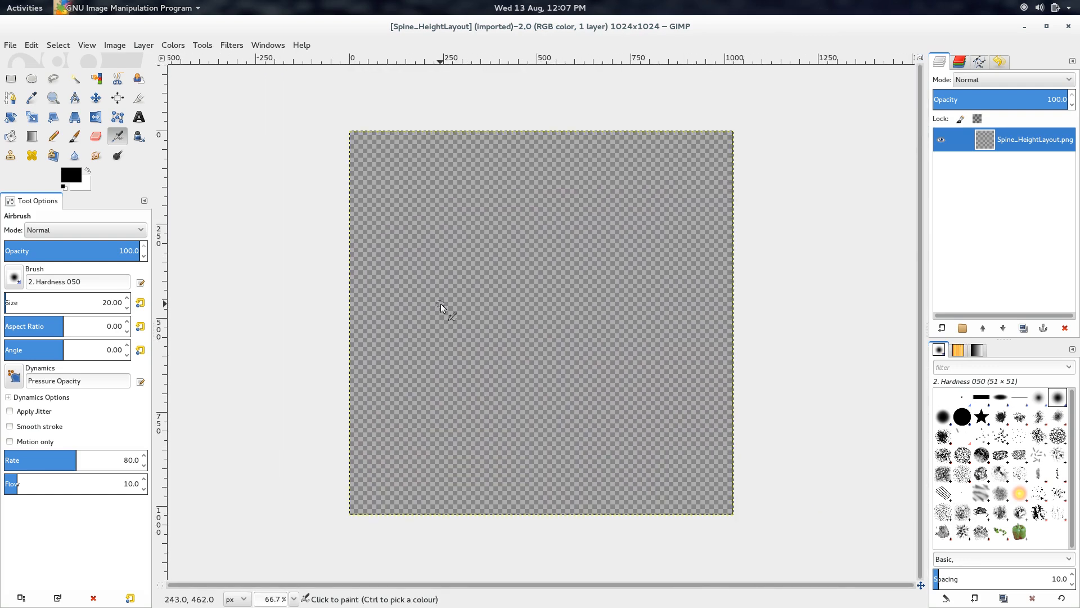
- Bucket-fill the layout image with white, using Fill whole selection to cover the outlined edges too
left_click(87, 171)
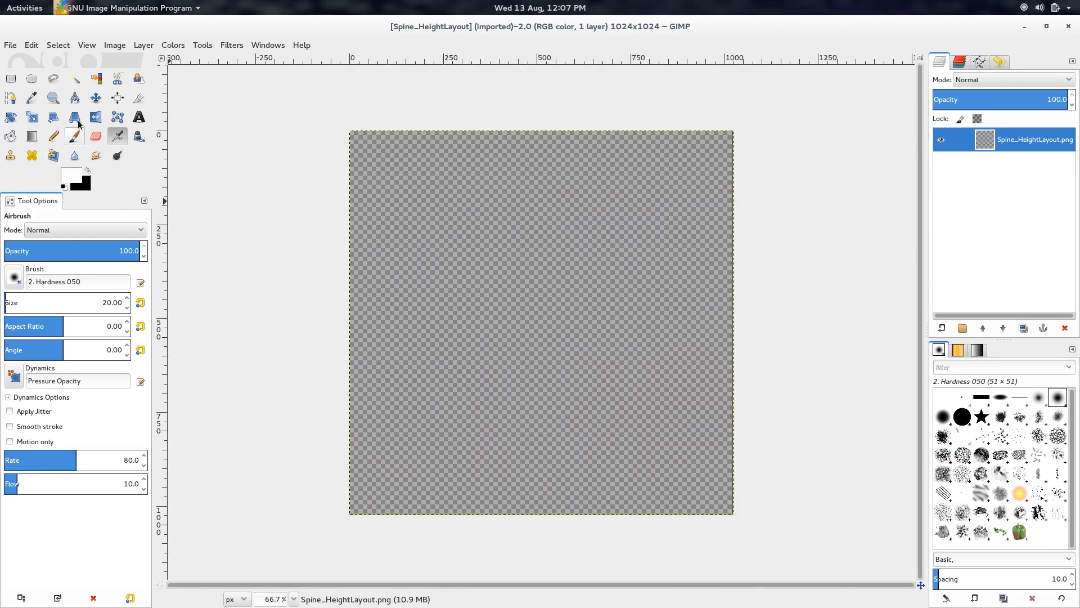
left_click(10, 135)
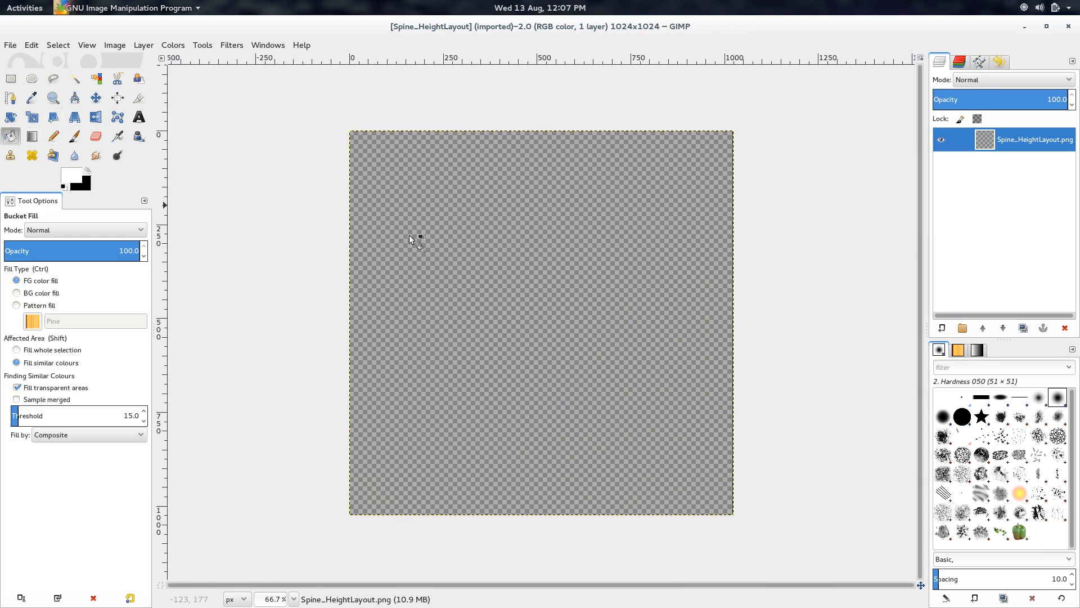
left_click(714, 485)
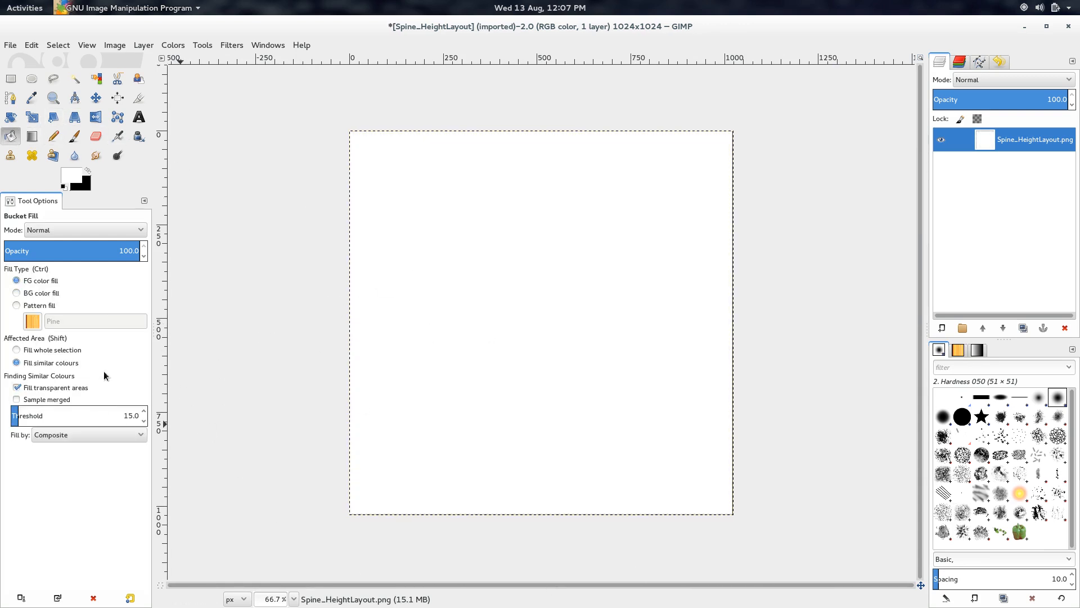
left_click(40, 350)
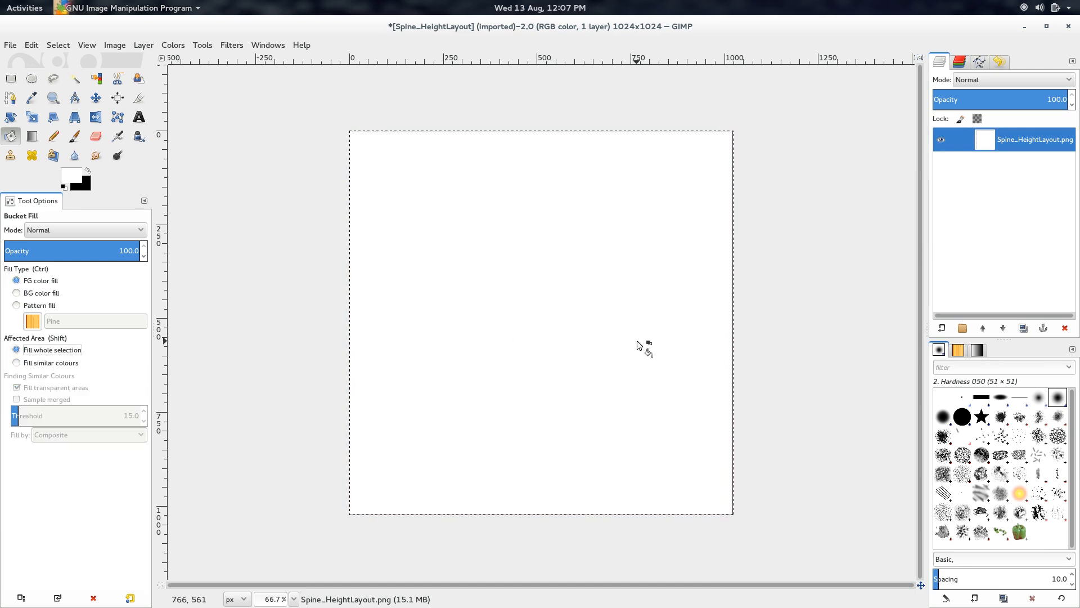
left_click(637, 341)
middle_click_drag(666, 369, 628, 390, "ctrl")
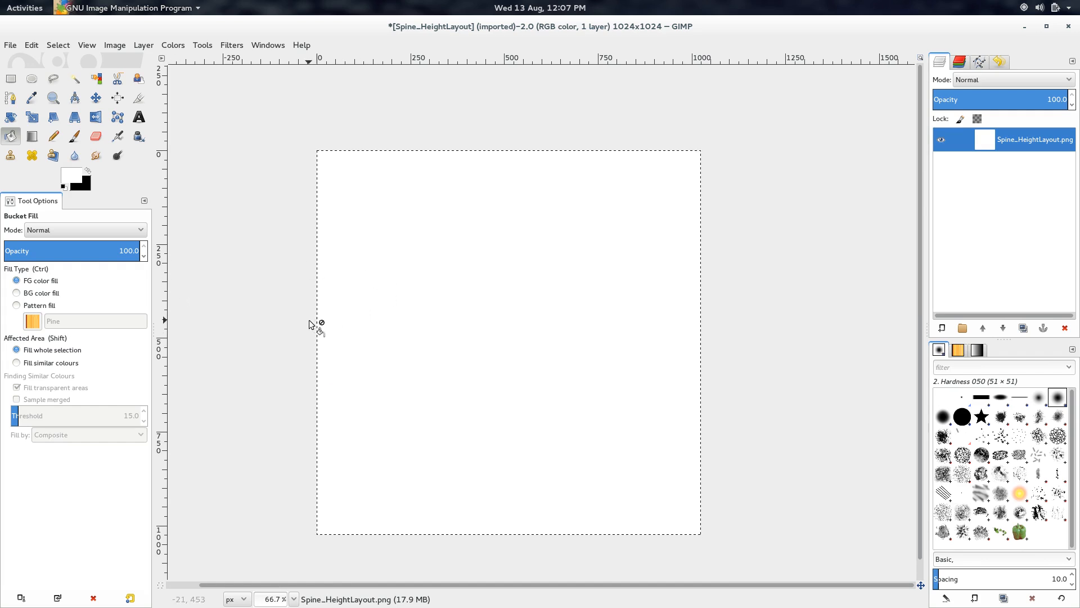
- Paint overlapping translucent black strokes in the upper-right area of the white image using the Paintbrush at size 156.50 and opacity 19.5
scroll(310, 322, "down", 1)
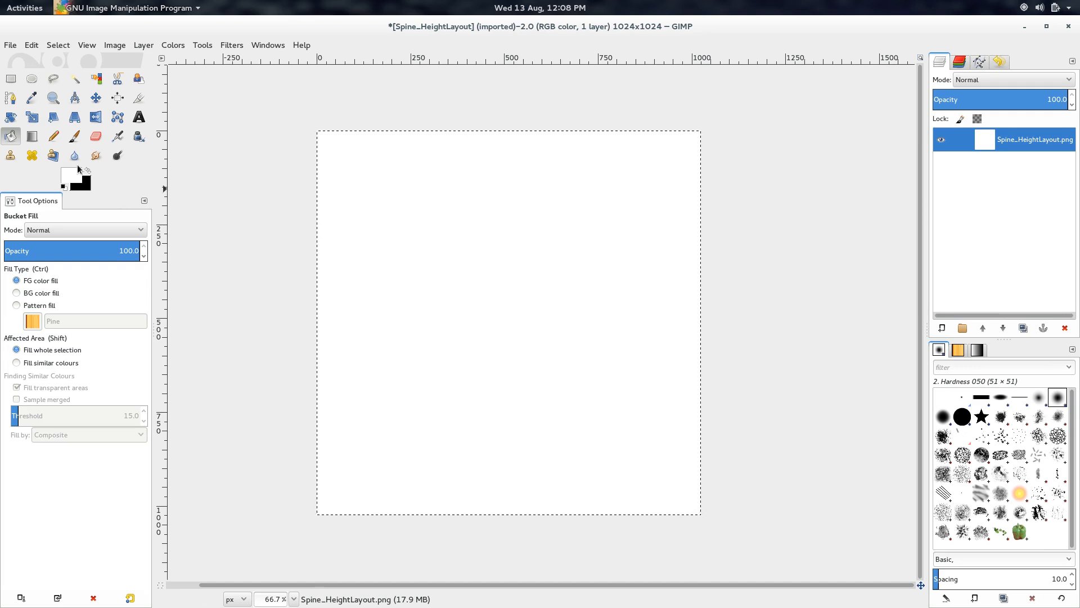
left_click(74, 136)
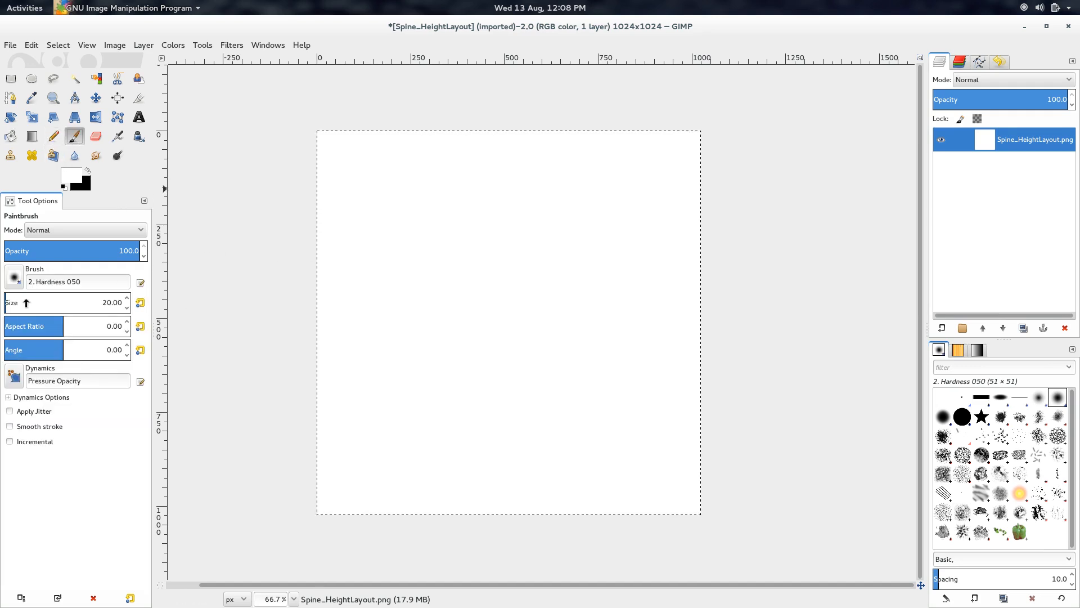
left_click(88, 169)
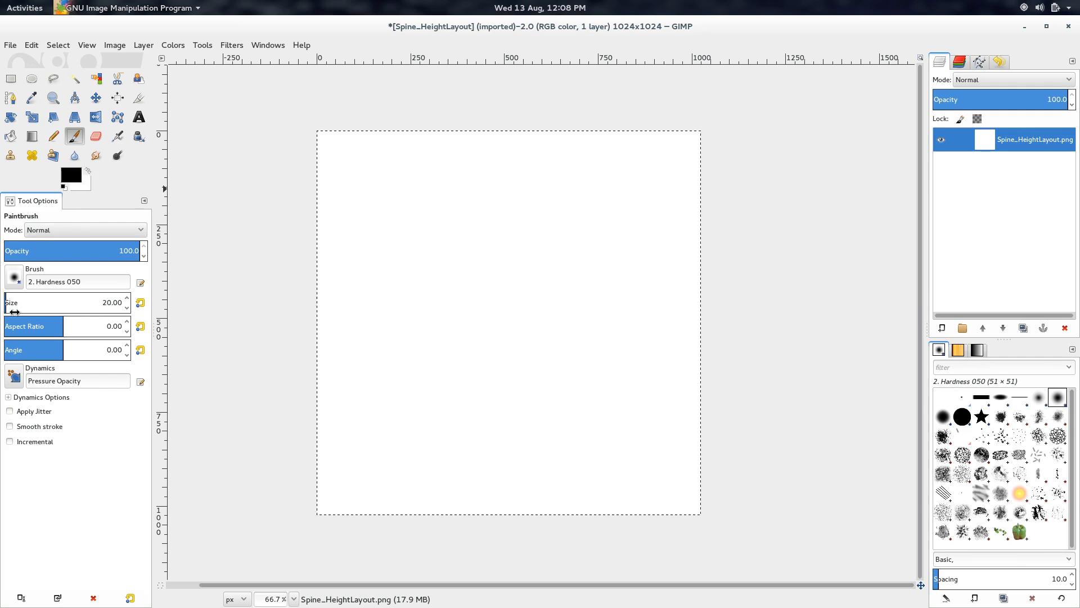
left_click(27, 253)
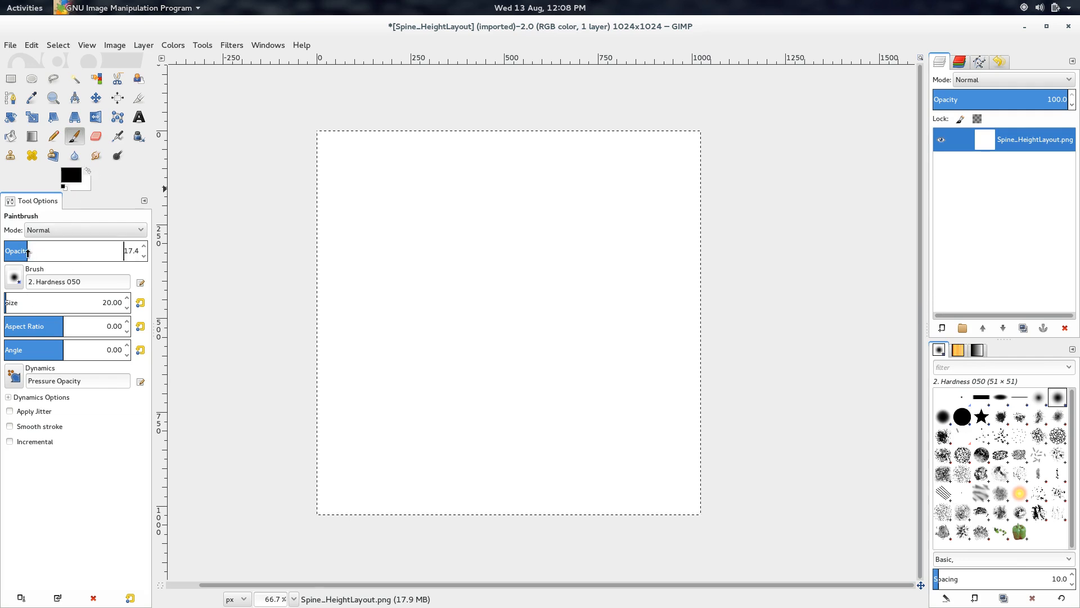
left_click(22, 298)
mouse_move(578, 265)
left_mouse_down()
mouse_move(579, 244)
mouse_move(549, 248)
mouse_move(578, 272)
mouse_move(597, 231)
mouse_move(599, 267)
mouse_move(606, 252)
mouse_move(590, 238)
mouse_move(617, 245)
mouse_move(540, 260)
mouse_move(557, 253)
mouse_move(514, 291)
left_mouse_up()
left_click_drag(24, 252, 53, 253)
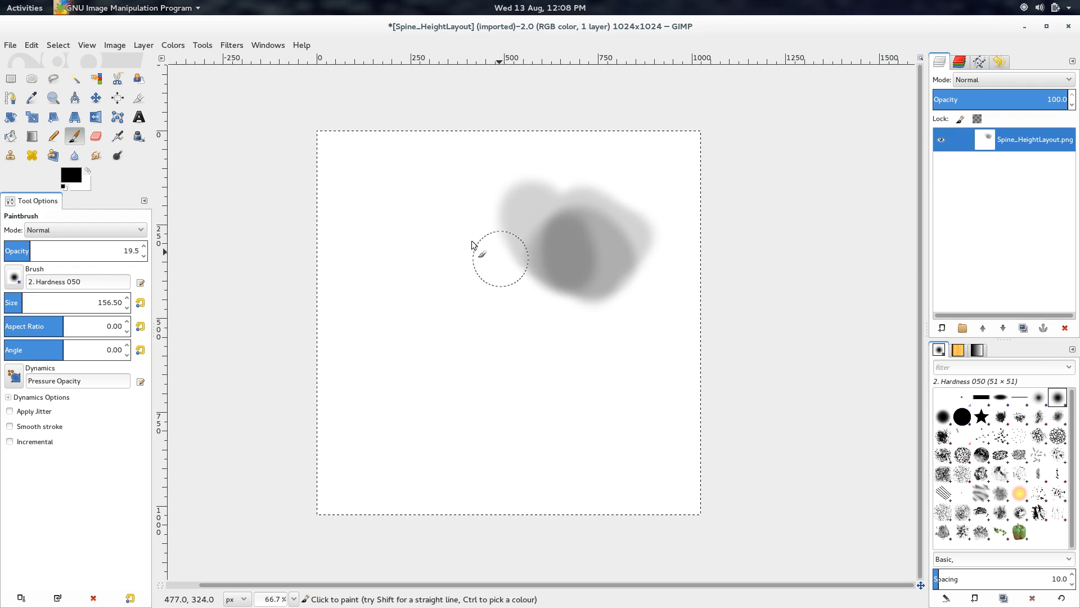
- Raise the Paintbrush opacity to 33.5 and paint more black strokes to enlarge and darken the rounded blob
left_click(50, 251)
mouse_move(576, 223)
left_mouse_down()
mouse_move(504, 255)
mouse_move(602, 213)
mouse_move(535, 261)
mouse_move(598, 266)
mouse_move(633, 300)
mouse_move(558, 251)
mouse_move(617, 245)
mouse_move(519, 216)
mouse_move(510, 236)
mouse_move(550, 291)
mouse_move(619, 317)
mouse_move(611, 273)
mouse_move(552, 215)
mouse_move(559, 203)
mouse_move(545, 231)
mouse_move(577, 265)
mouse_move(583, 294)
mouse_move(607, 260)
mouse_move(588, 235)
mouse_move(574, 304)
mouse_move(653, 262)
left_mouse_up()
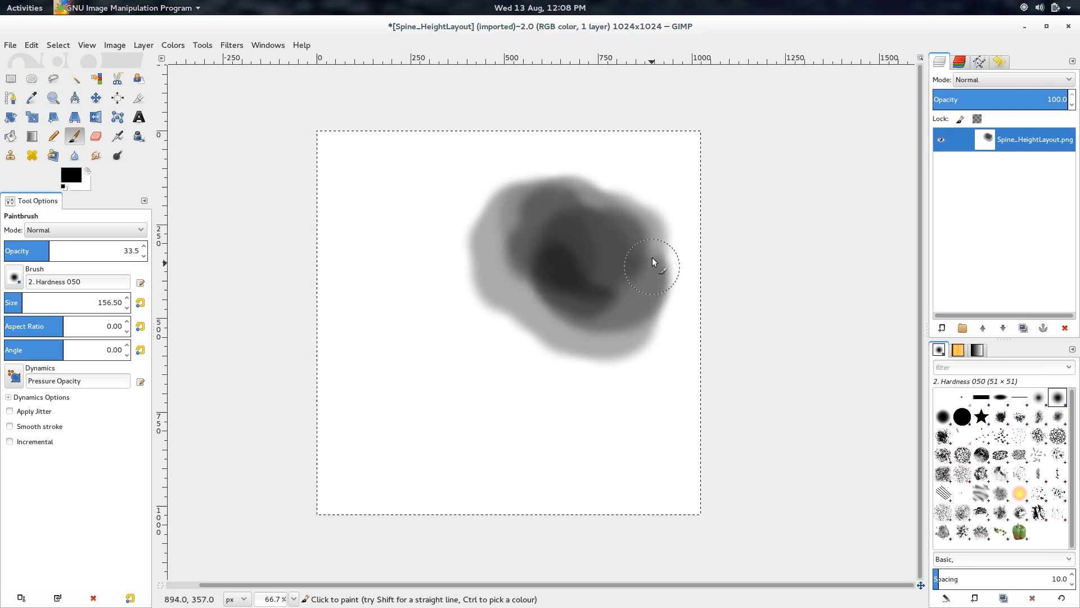
left_click_drag(537, 241, 572, 320)
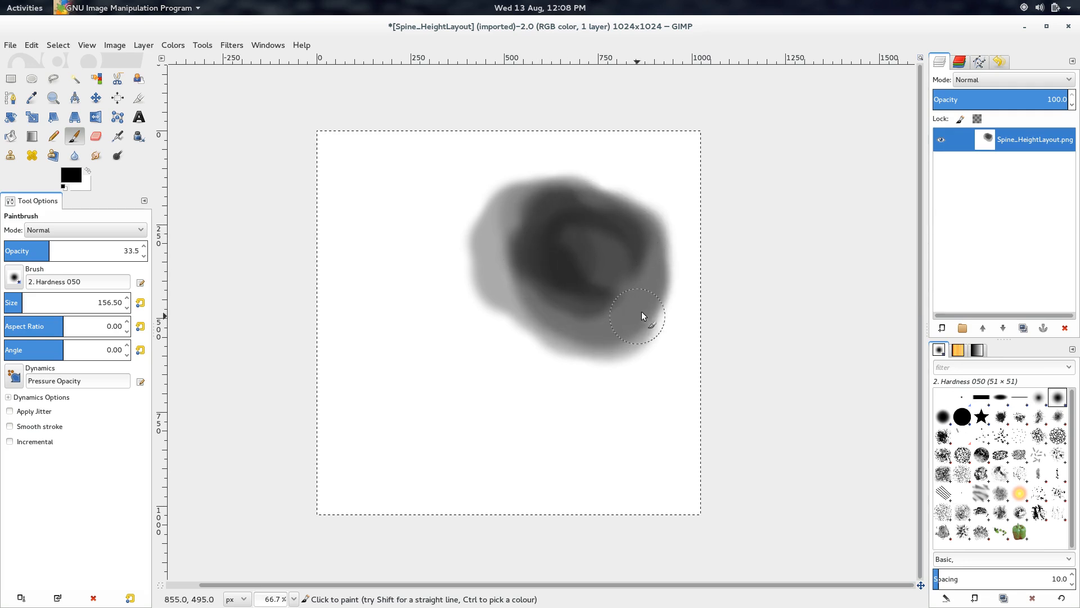
left_click_drag(638, 229, 522, 197)
mouse_move(490, 268)
left_mouse_down()
mouse_move(518, 337)
mouse_move(609, 372)
mouse_move(680, 286)
mouse_move(627, 360)
left_mouse_up()
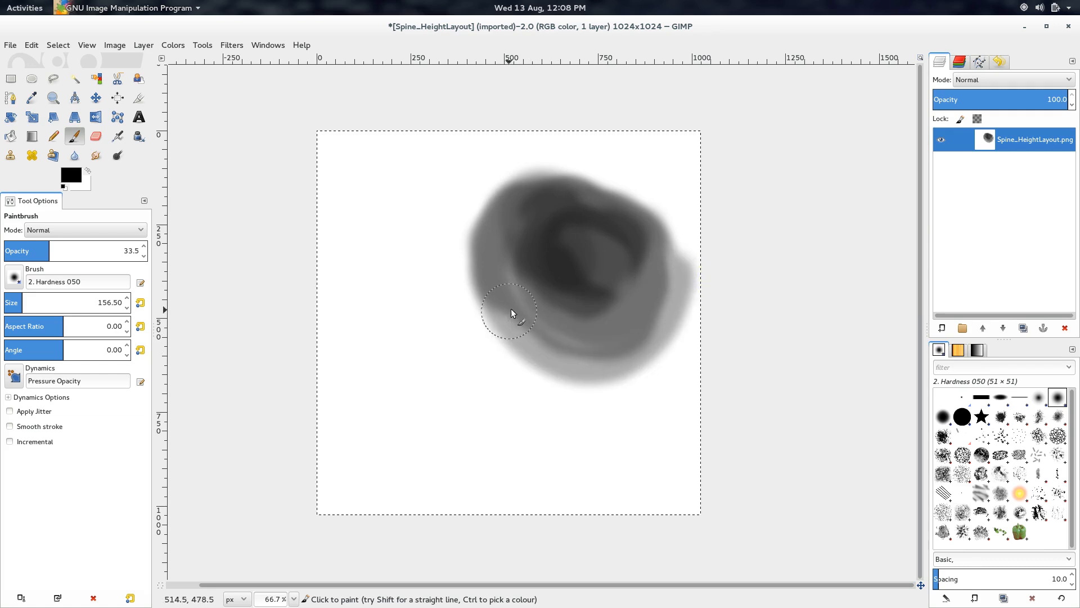
mouse_move(511, 313)
left_mouse_down()
mouse_move(564, 345)
mouse_move(600, 345)
left_mouse_up()
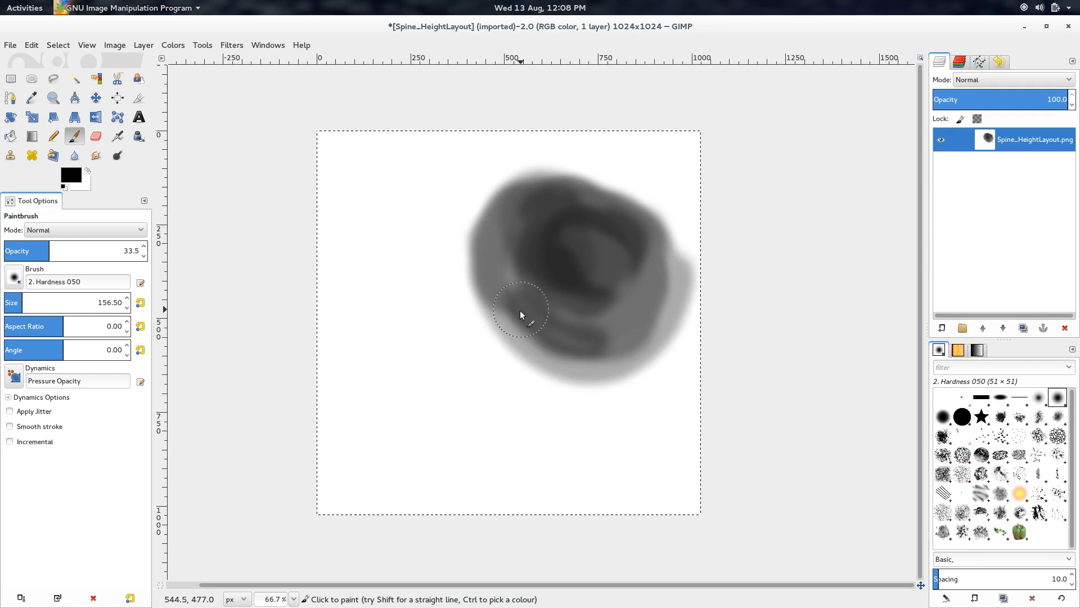
- Deepen the blob's ring and lower-right portion with further overlapping black strokes
scroll(629, 356, "up", 1, "ctrl")
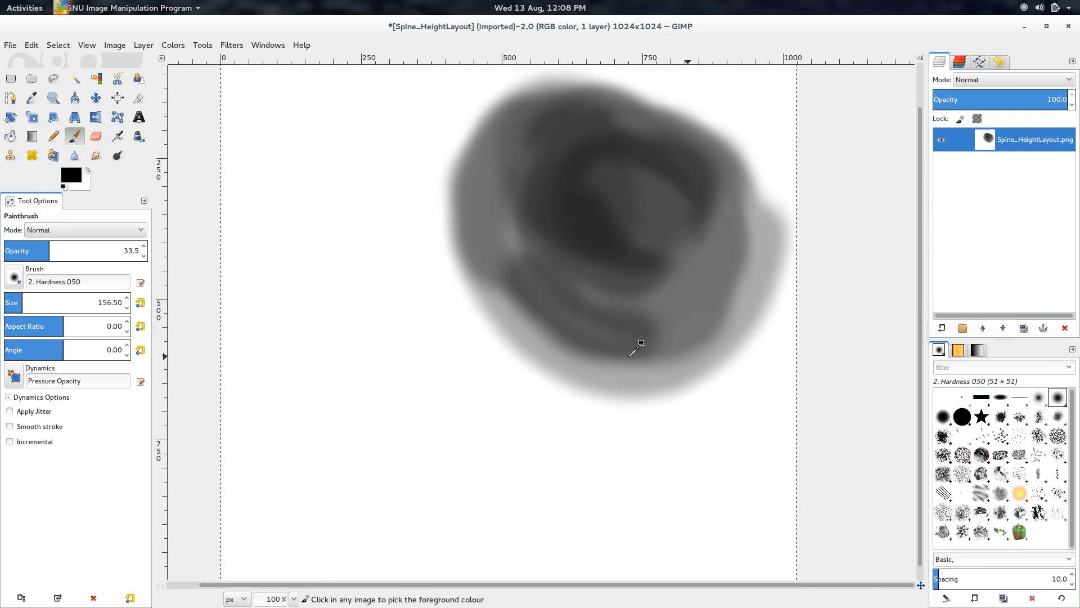
middle_click_drag(630, 356, 475, 388)
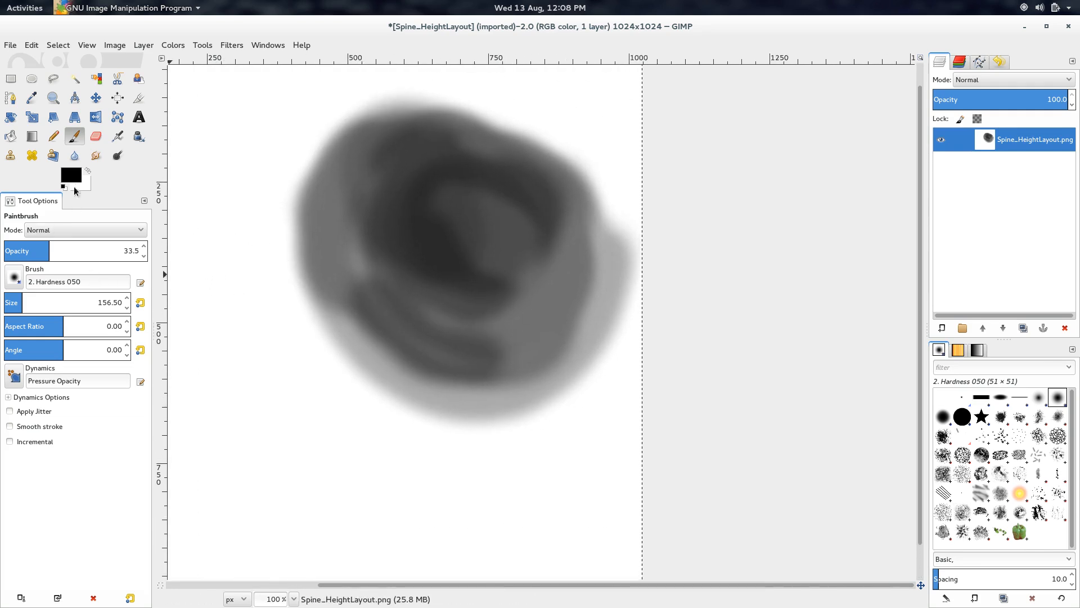
scroll(477, 318, "up", 3, "ctrl")
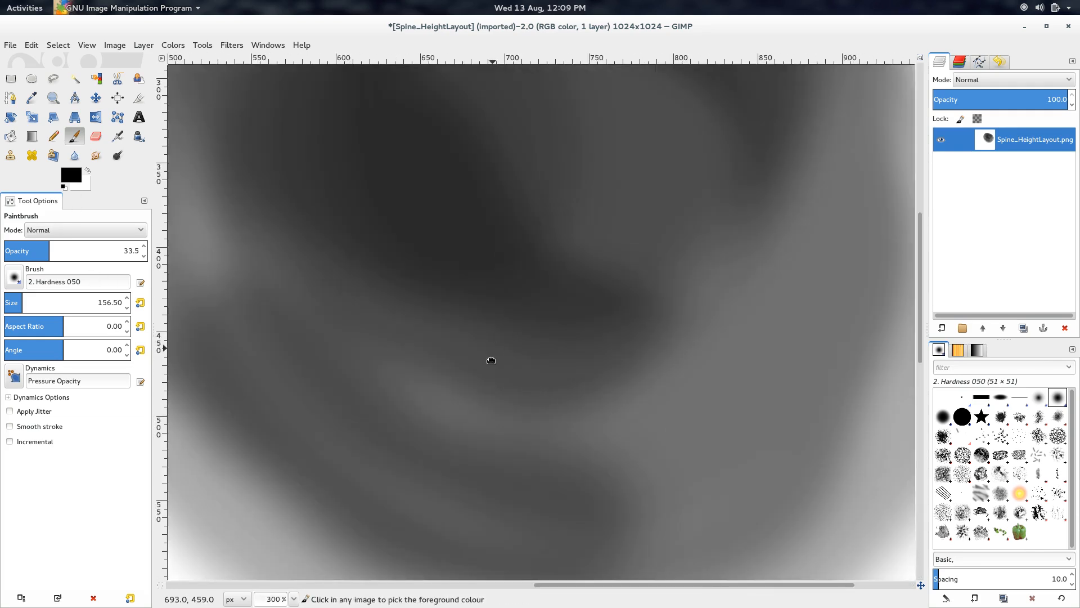
scroll(491, 360, "down", 5, "ctrl")
scroll(531, 410, "up", 3, "ctrl")
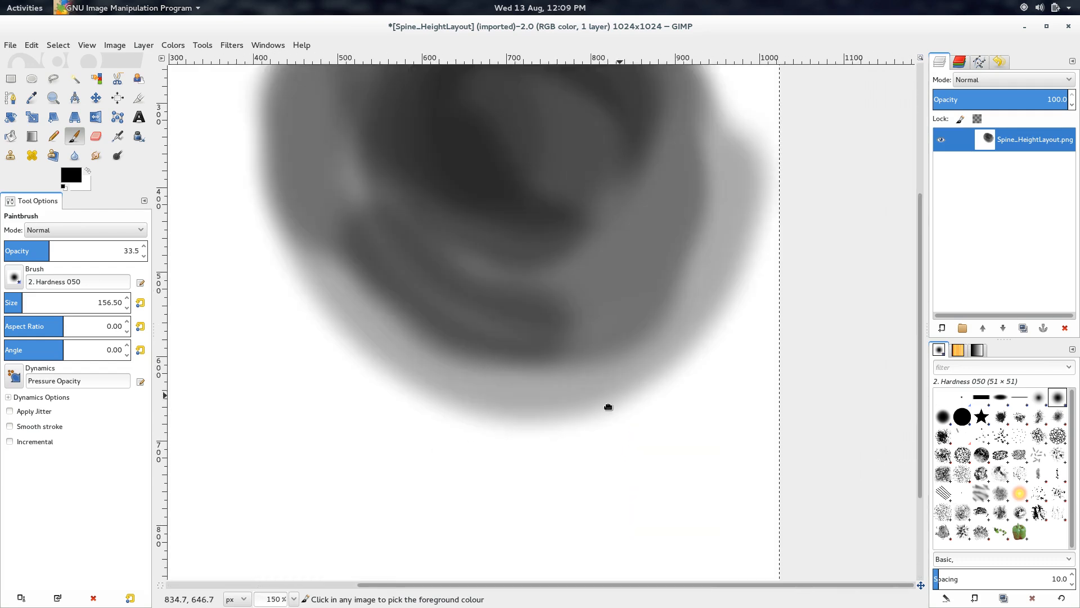
middle_click_drag(608, 407, 519, 498)
middle_click_drag(509, 372, 575, 440)
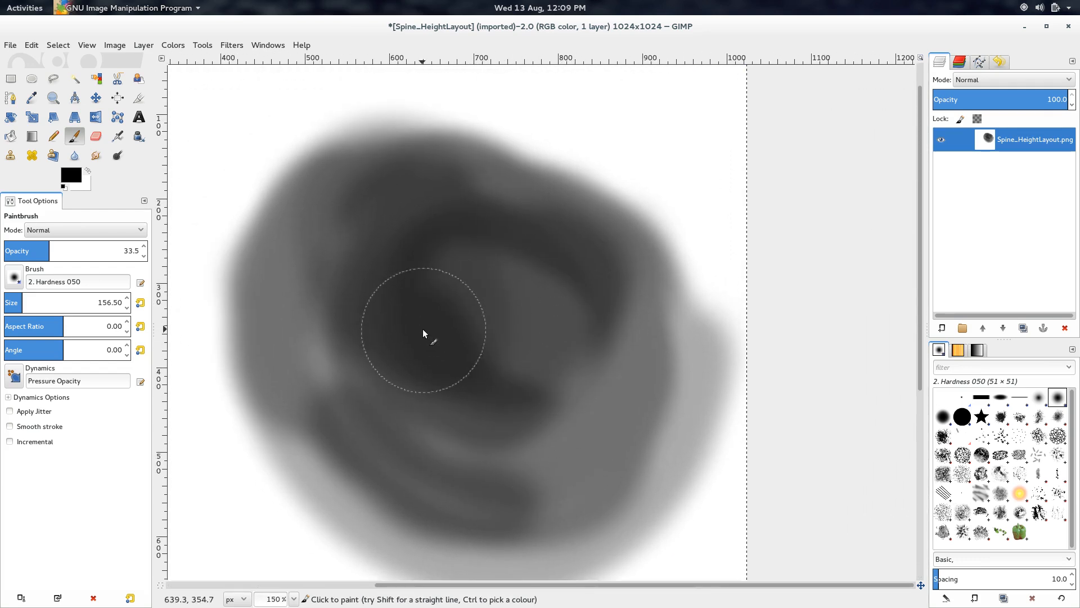
mouse_move(562, 430)
left_mouse_down()
mouse_move(637, 372)
mouse_move(519, 450)
mouse_move(658, 353)
mouse_move(414, 513)
mouse_move(508, 545)
left_mouse_up()
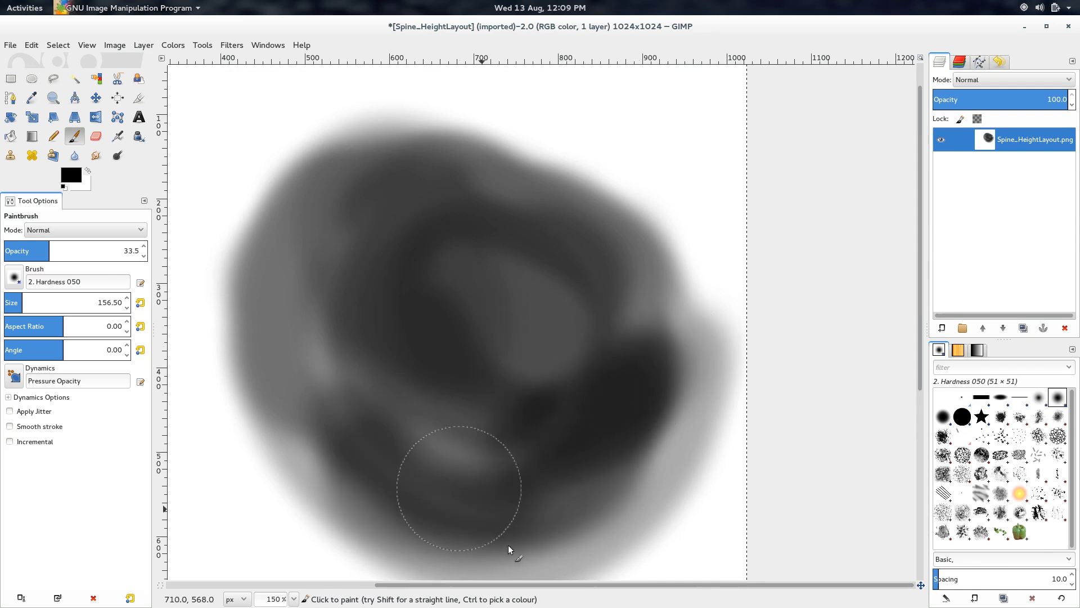
- Switch the foreground to white, set the opacity to 16.9 and lighten the very dark patch at the blob's lower right
scroll(518, 492, "down", 2, "ctrl")
scroll(523, 485, "up", 5, "ctrl")
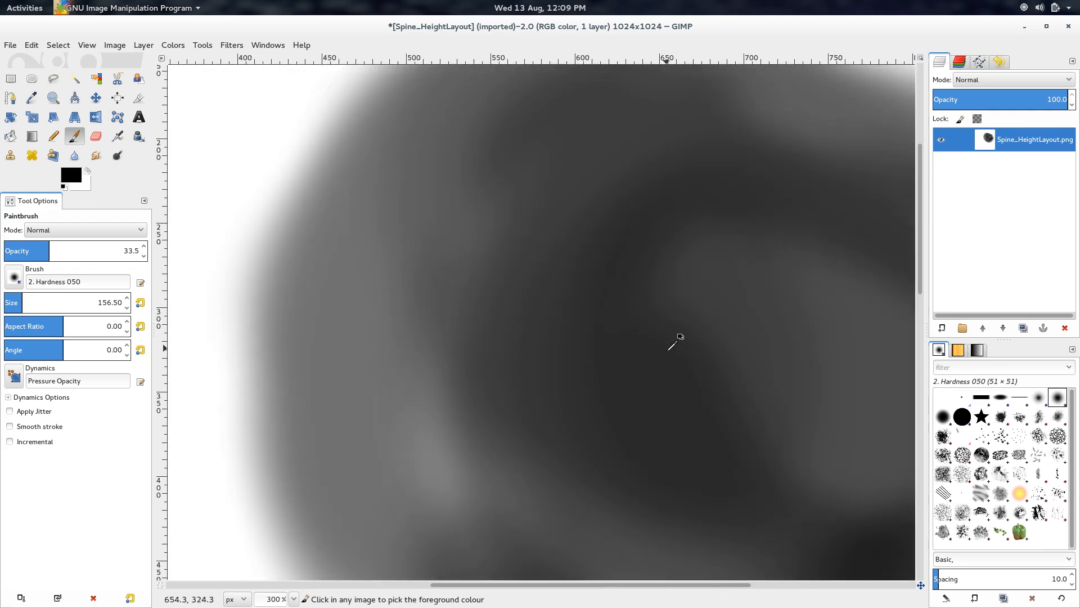
scroll(674, 342, "right", 5)
scroll(673, 342, "down", 1)
left_click(88, 170)
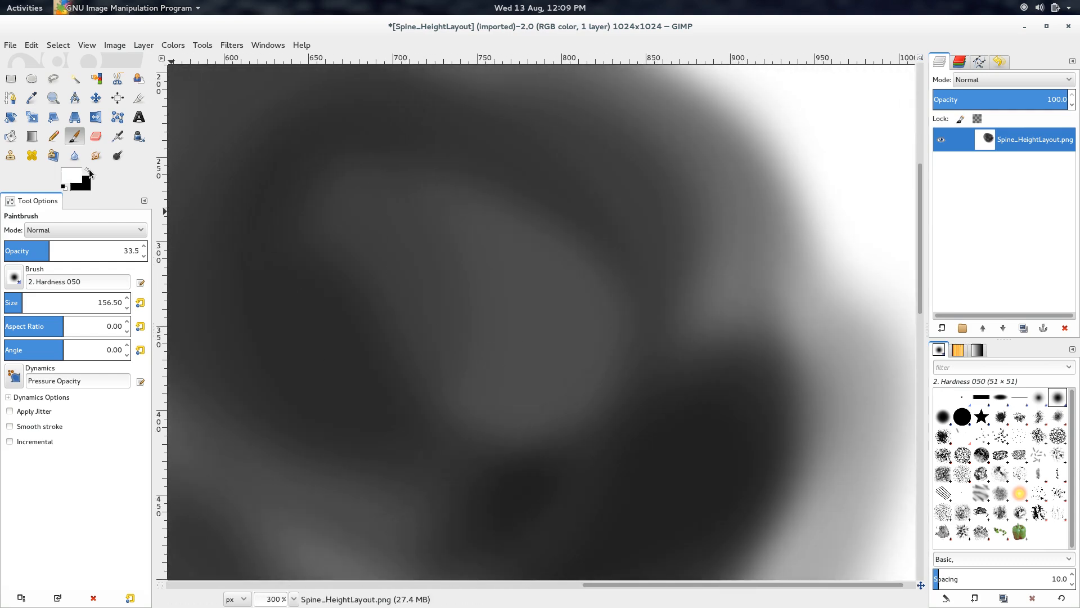
left_click_drag(40, 252, 28, 252)
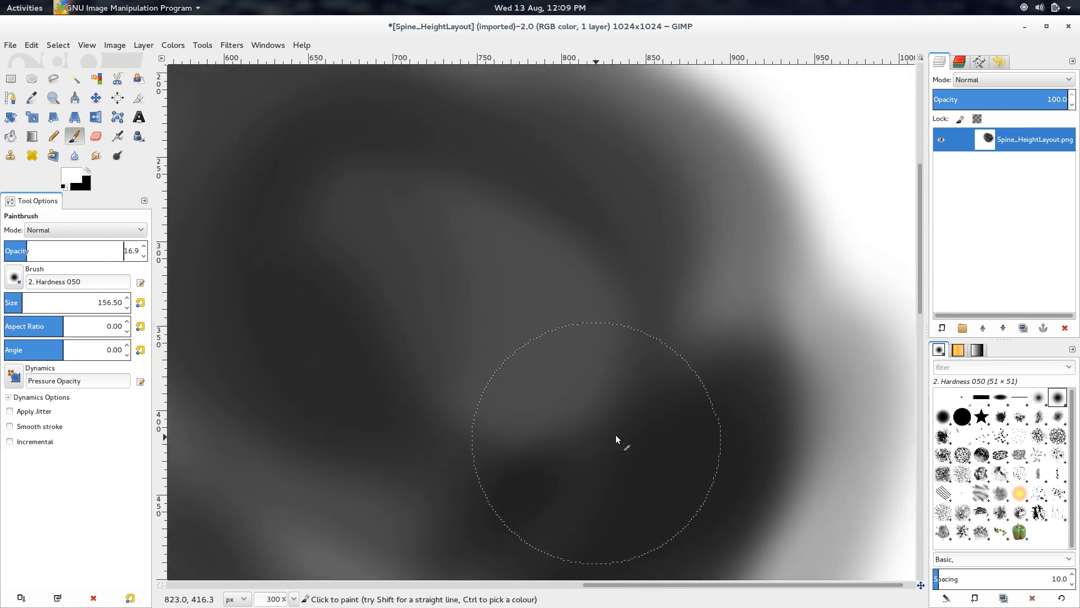
mouse_move(677, 505)
left_mouse_down()
mouse_move(622, 555)
mouse_move(759, 345)
left_mouse_up()
- Paint a black stem from the blob down to the image's bottom edge at opacity 16.9, and darken it at opacity 24.0
scroll(519, 441, "down", 5, "ctrl")
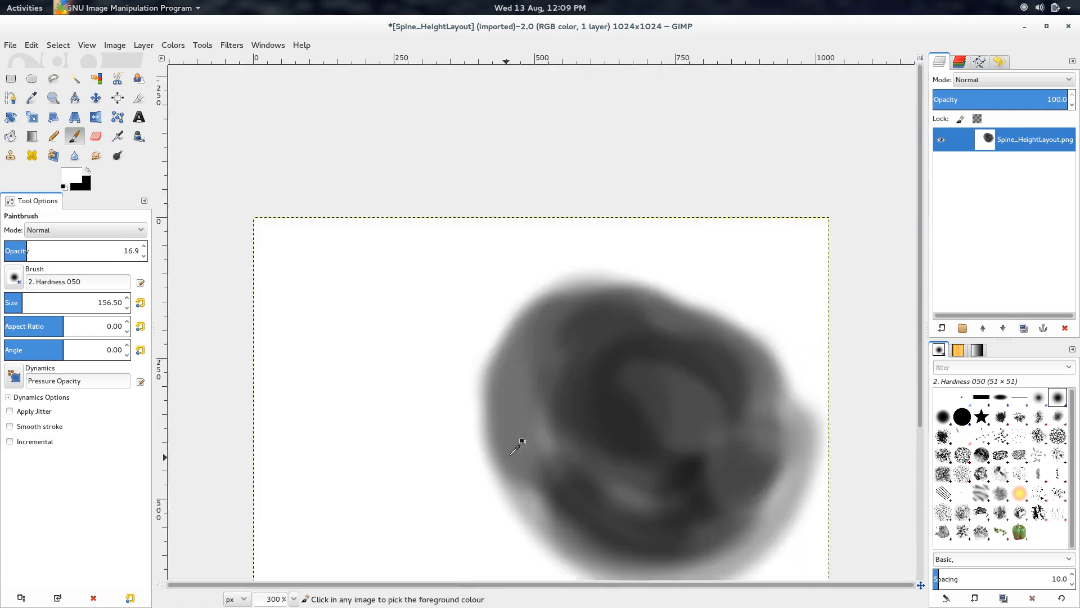
scroll(563, 445, "up", 2, "ctrl")
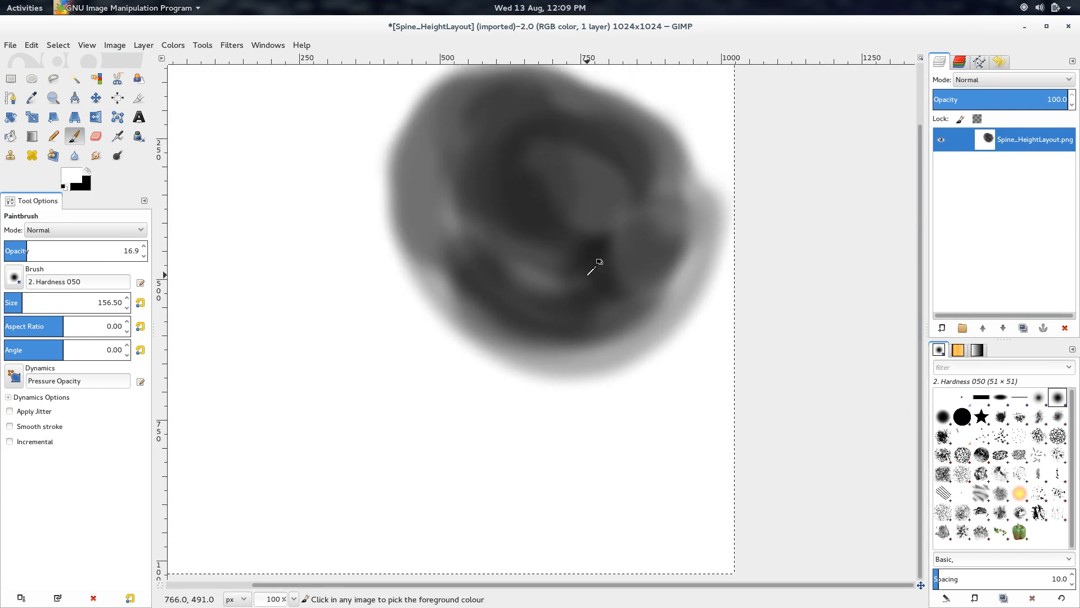
scroll(513, 344, "down", 1, "ctrl")
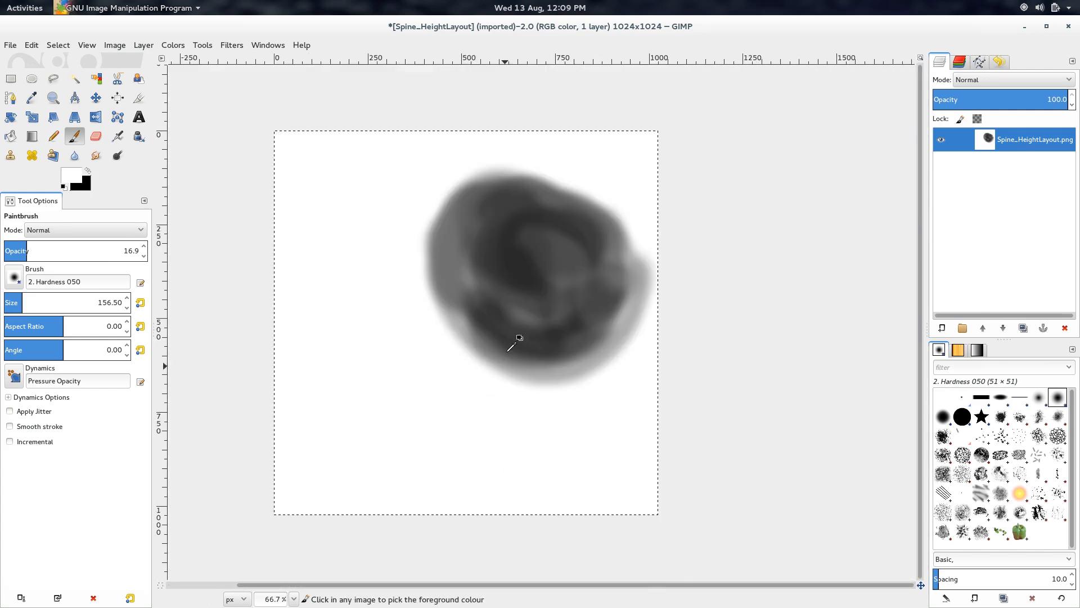
middle_click_drag(498, 365, 424, 376, "ctrl")
middle_click_drag(322, 381, 392, 386, "ctrl")
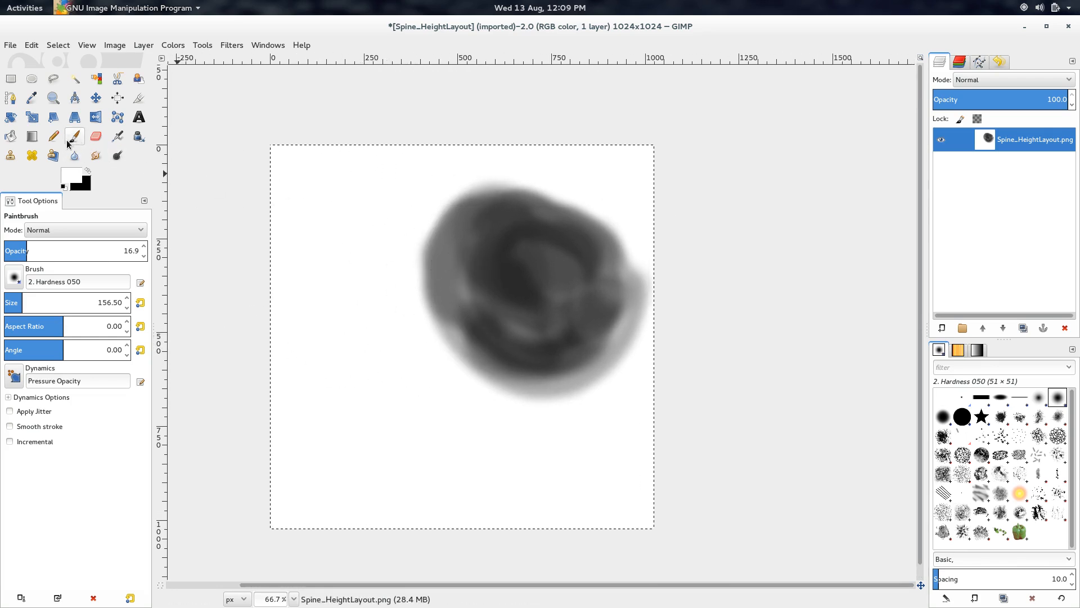
left_click(88, 171)
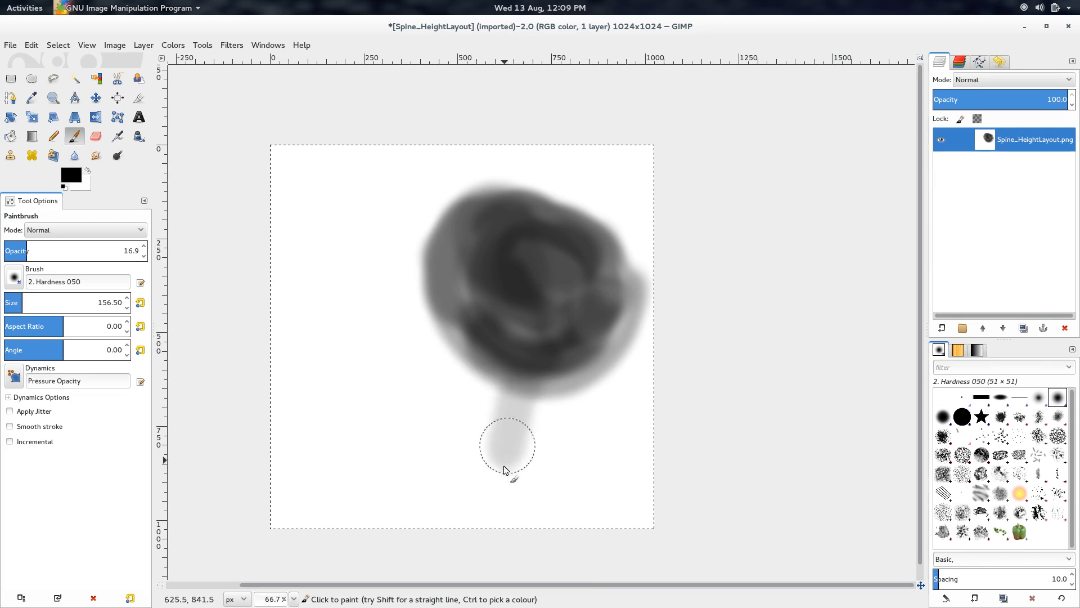
left_click_drag(493, 524, 525, 382)
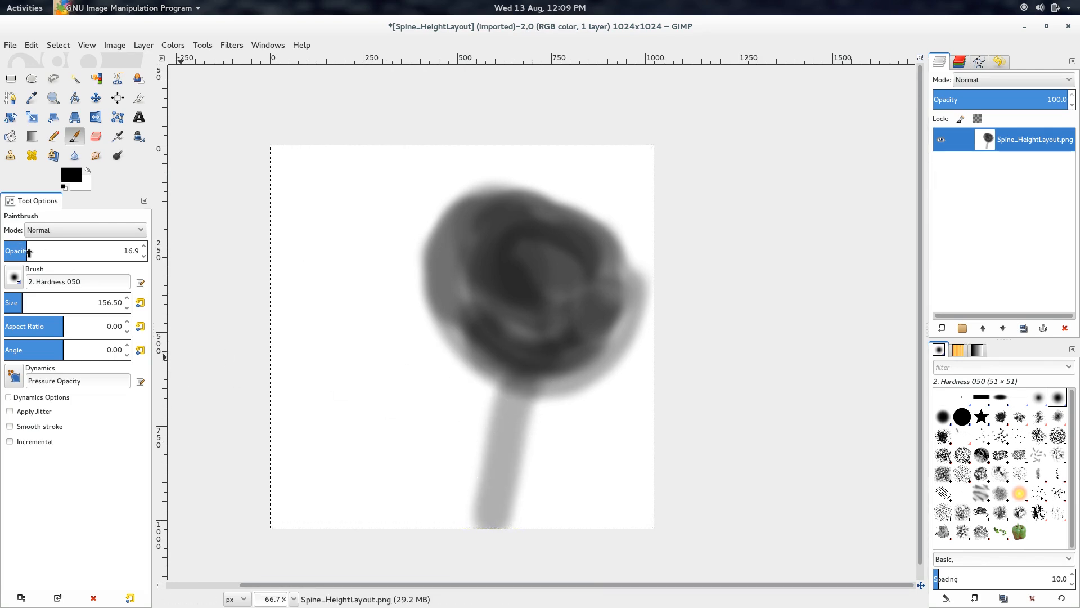
left_click_drag(28, 251, 36, 251)
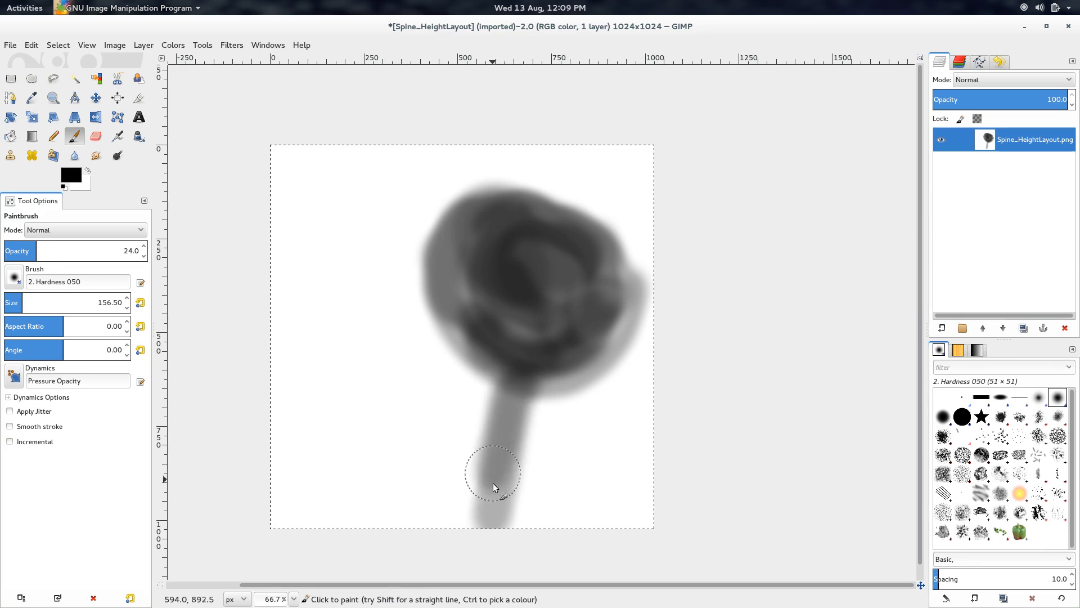
left_click_drag(521, 381, 484, 466)
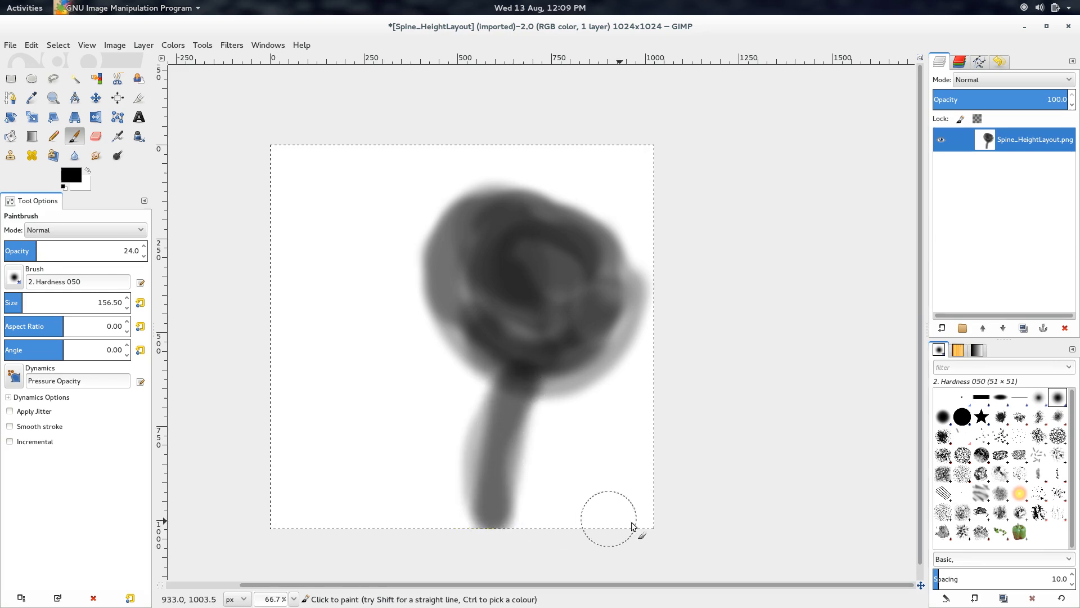
- Use the Airbrush at full opacity with black to shade the blob's interior and widen and darken the stem
left_click(118, 136)
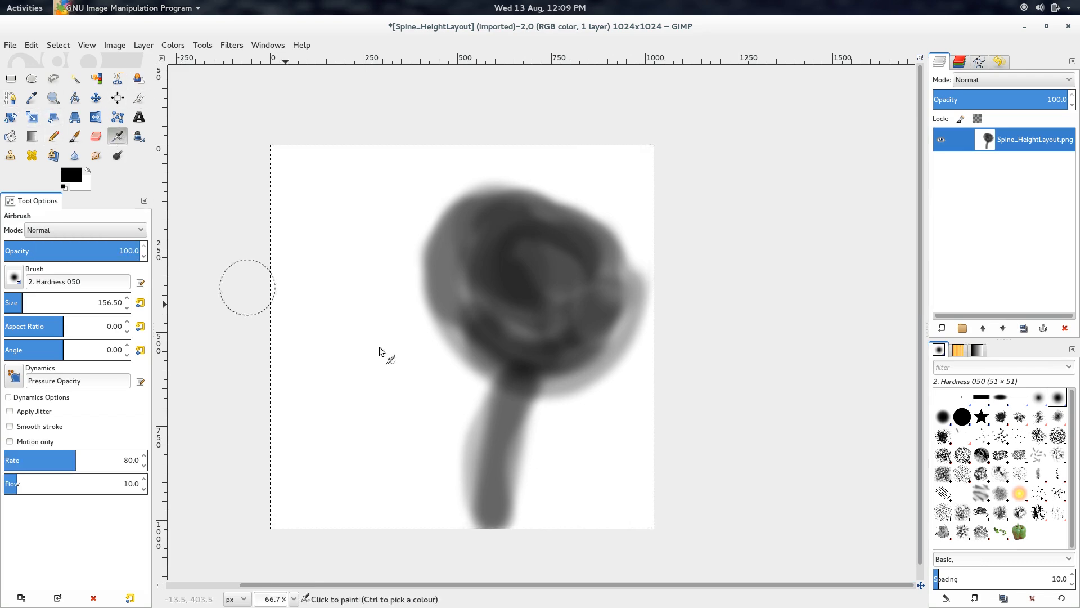
mouse_move(583, 514)
left_mouse_down()
mouse_move(617, 453)
mouse_move(584, 512)
mouse_move(641, 474)
mouse_move(620, 557)
left_mouse_up()
key("ctrl+z")
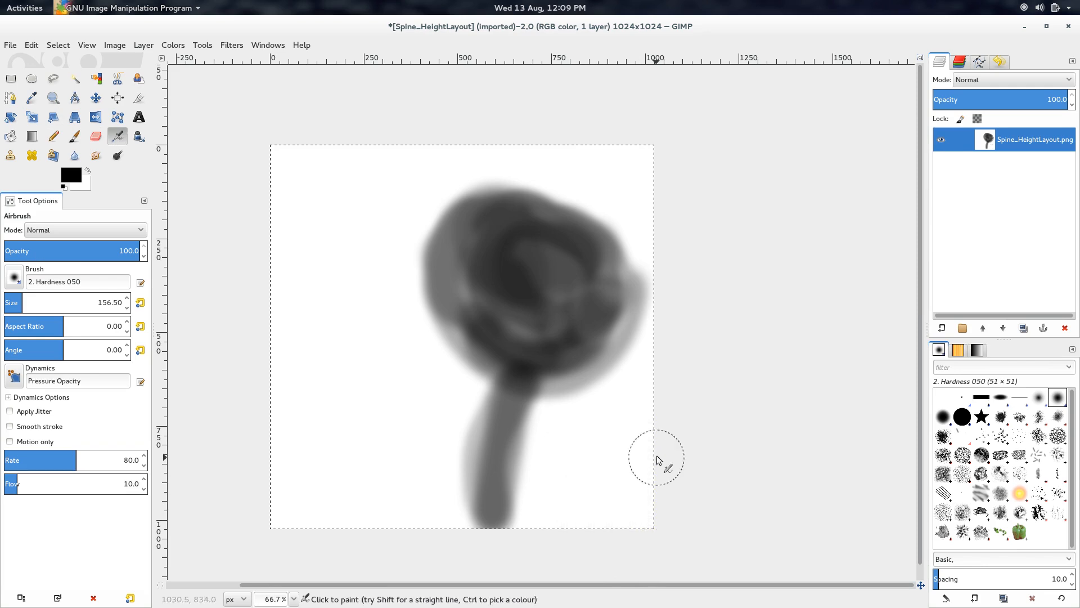
mouse_move(523, 265)
left_mouse_down()
mouse_move(470, 292)
mouse_move(550, 328)
left_mouse_up()
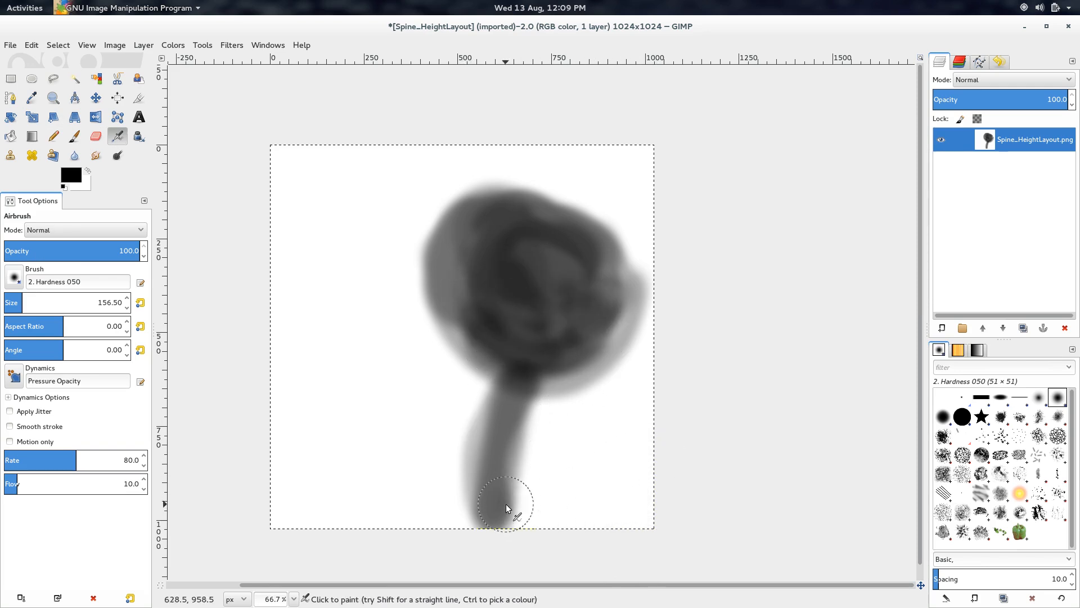
mouse_move(506, 504)
left_mouse_down()
mouse_move(515, 399)
mouse_move(441, 553)
mouse_move(495, 526)
mouse_move(484, 517)
left_mouse_up()
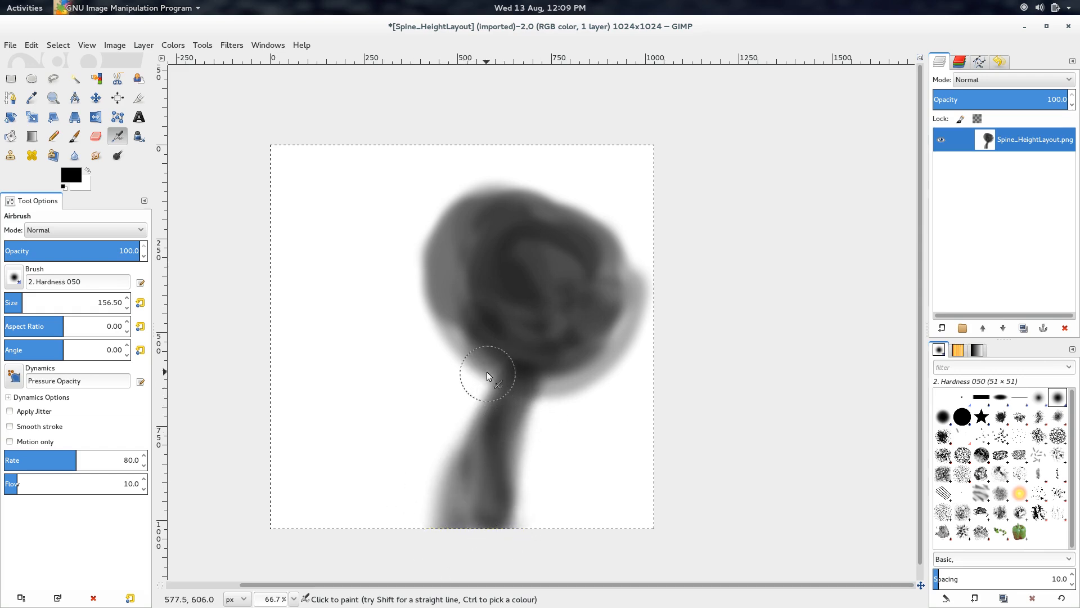
left_click_drag(576, 414, 562, 391)
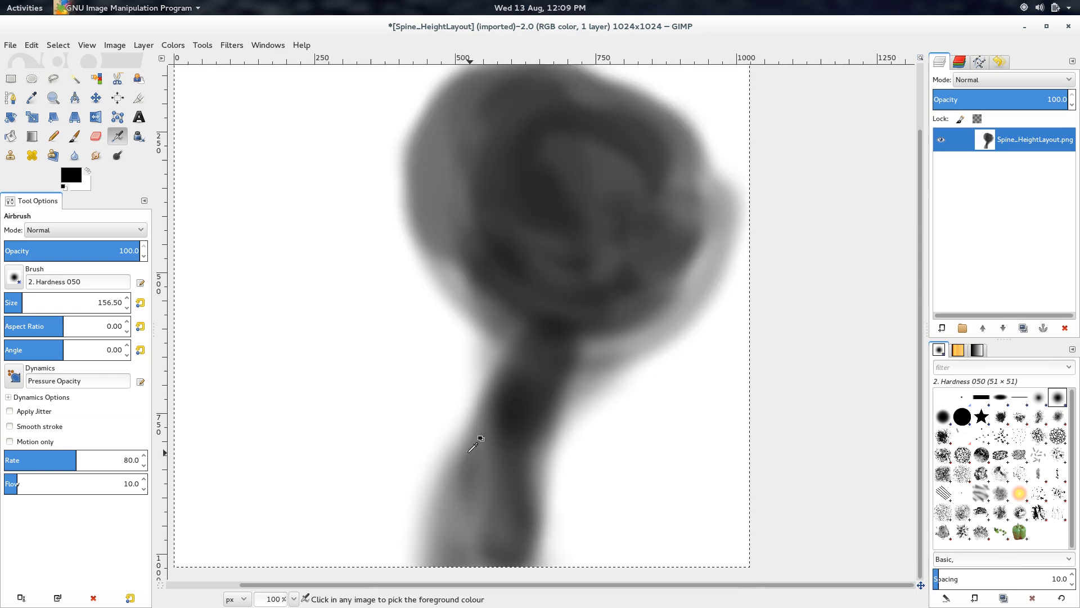
- Lower the Airbrush opacity to 55.4 and darken the upper part of the stem beneath the blob
scroll(478, 450, "up", 1, "ctrl")
left_click(79, 248)
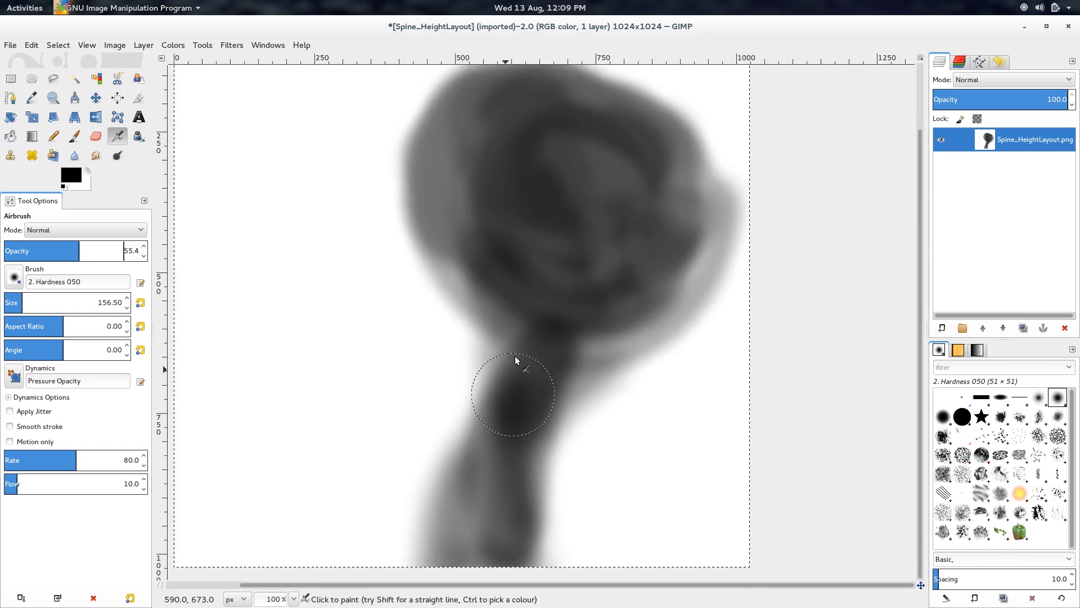
mouse_move(563, 365)
left_mouse_down()
mouse_move(617, 378)
mouse_move(534, 444)
left_mouse_up()
- Airbrush a black horizontal branch from the blob's left side to the image's left edge and darken where it meets the blob
middle_click_drag(461, 461, 631, 548)
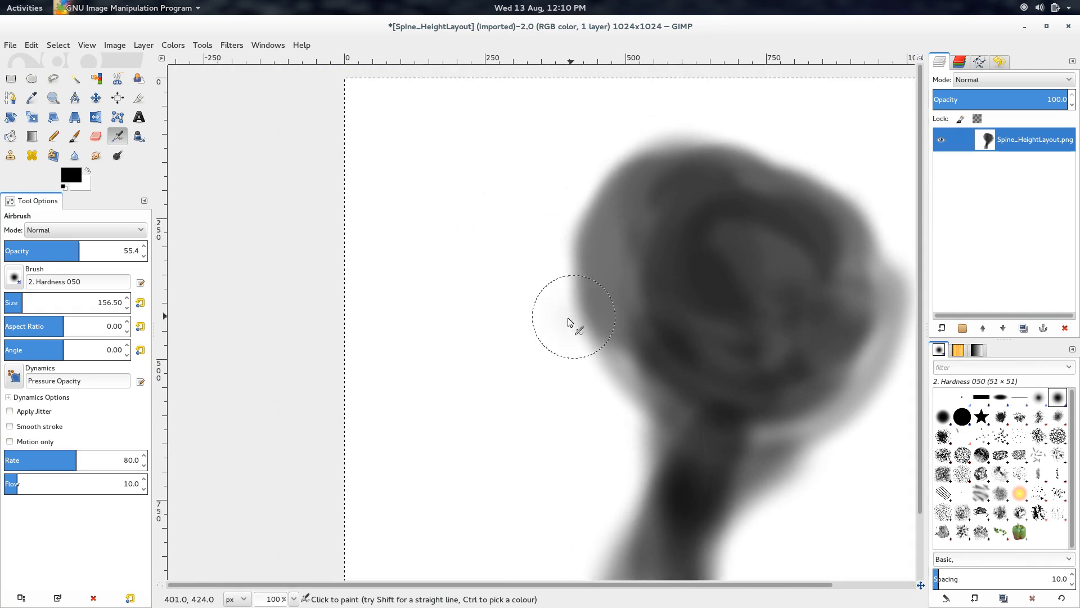
mouse_move(571, 318)
left_mouse_down()
mouse_move(358, 309)
mouse_move(545, 342)
mouse_move(348, 329)
mouse_move(635, 315)
mouse_move(523, 325)
left_mouse_up()
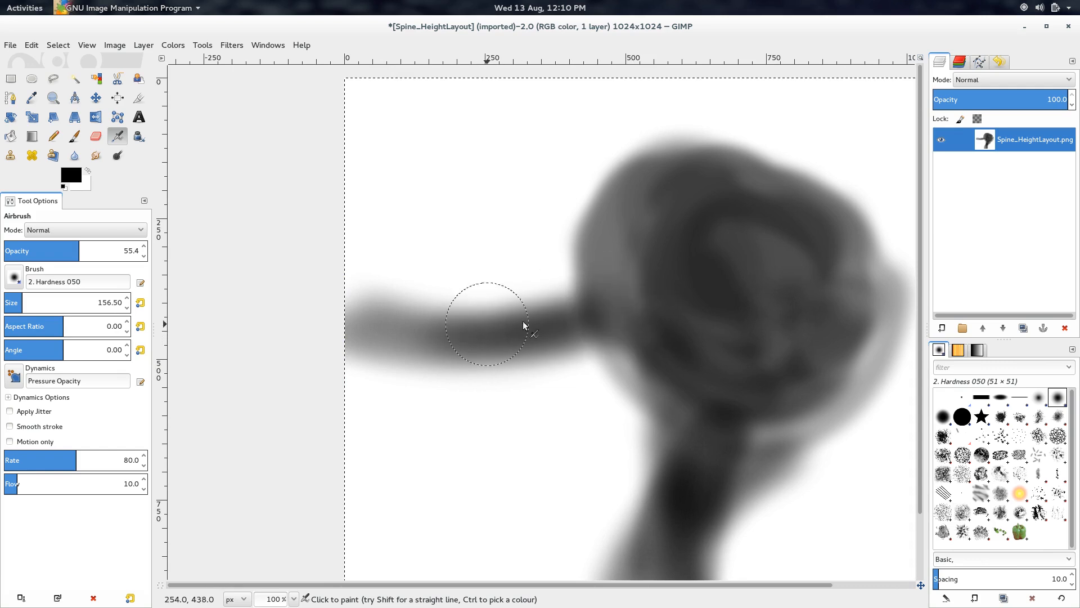
mouse_move(593, 282)
left_mouse_down()
mouse_move(605, 320)
mouse_move(628, 322)
mouse_move(602, 318)
left_mouse_up()
scroll(525, 275, "up", 2, "ctrl")
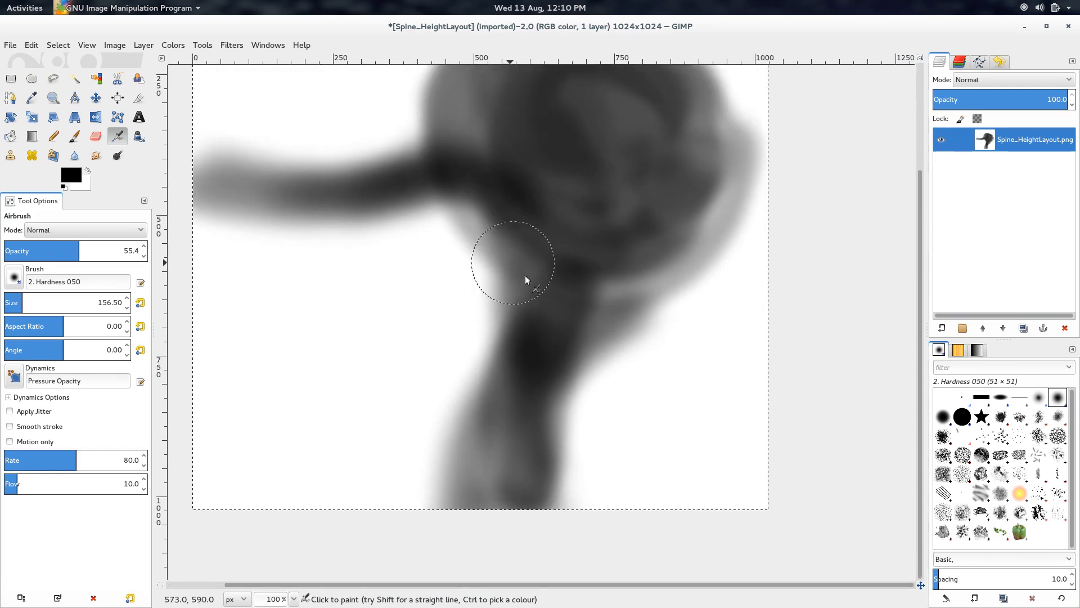
- Airbrush thin branching black lines between the horizontal branch, the image's left and bottom edges and the stem, at size 62.26 and opacity 73.6
scroll(615, 349, "down", 5, "ctrl")
scroll(579, 398, "up", 4, "ctrl")
scroll(444, 303, "down", 3, "ctrl")
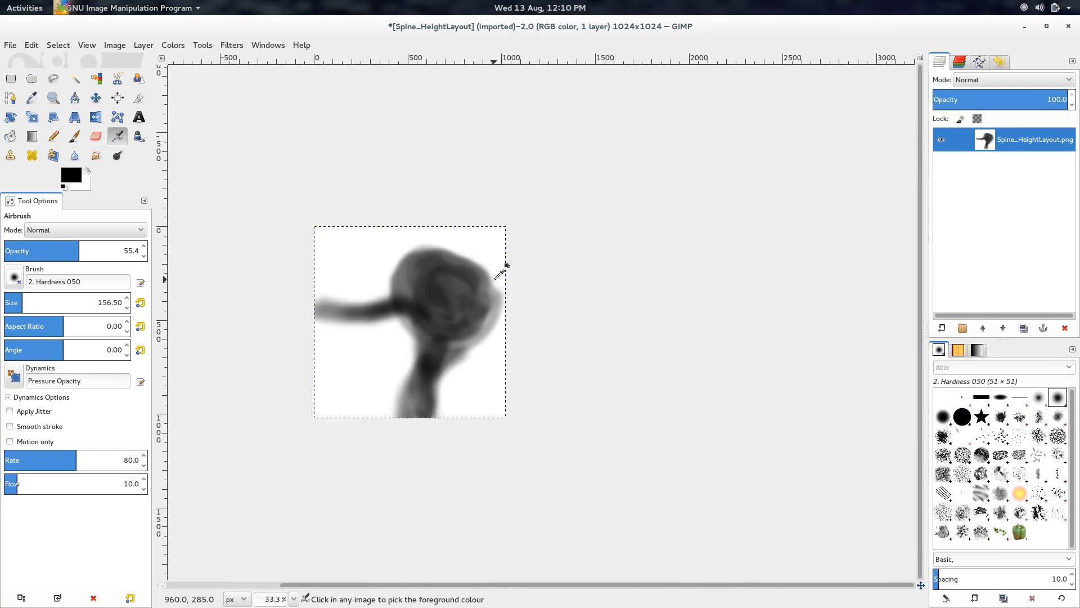
scroll(480, 429, "up", 3, "ctrl")
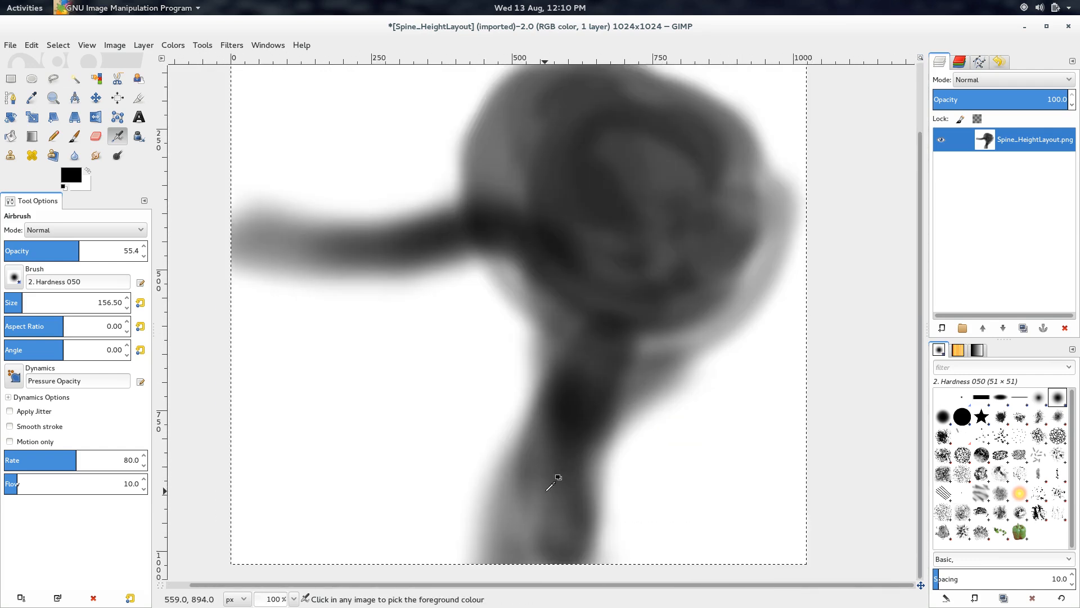
middle_click_drag(546, 490, 622, 416)
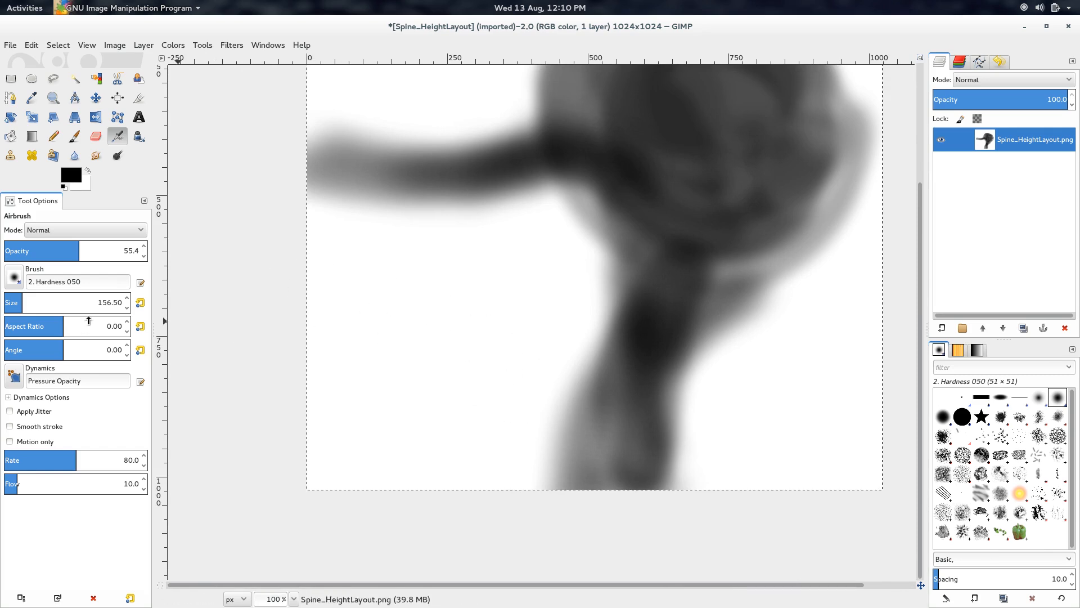
left_click(11, 304)
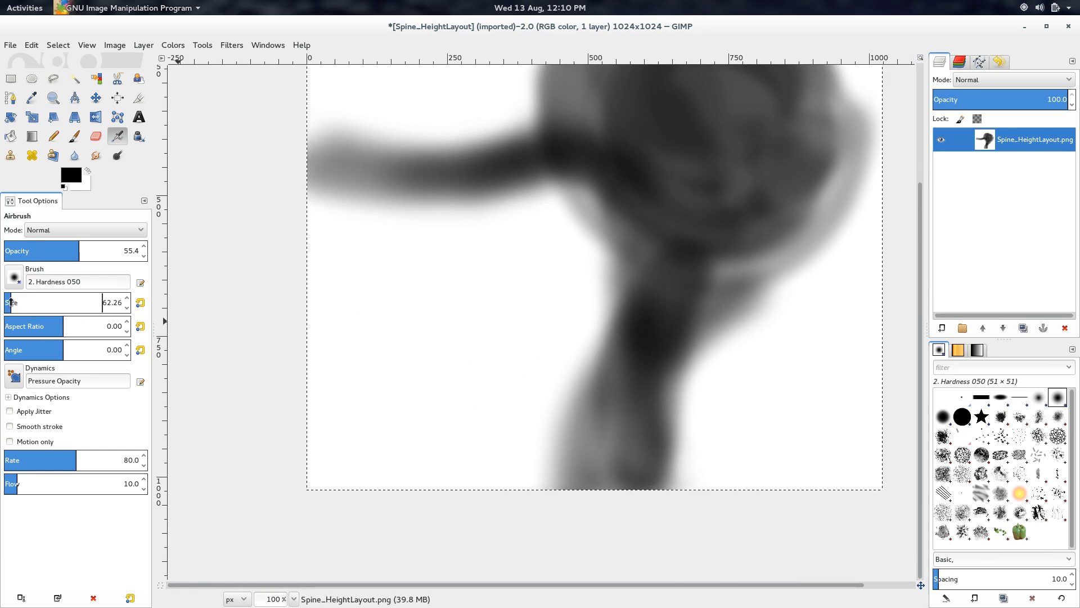
left_click(103, 250)
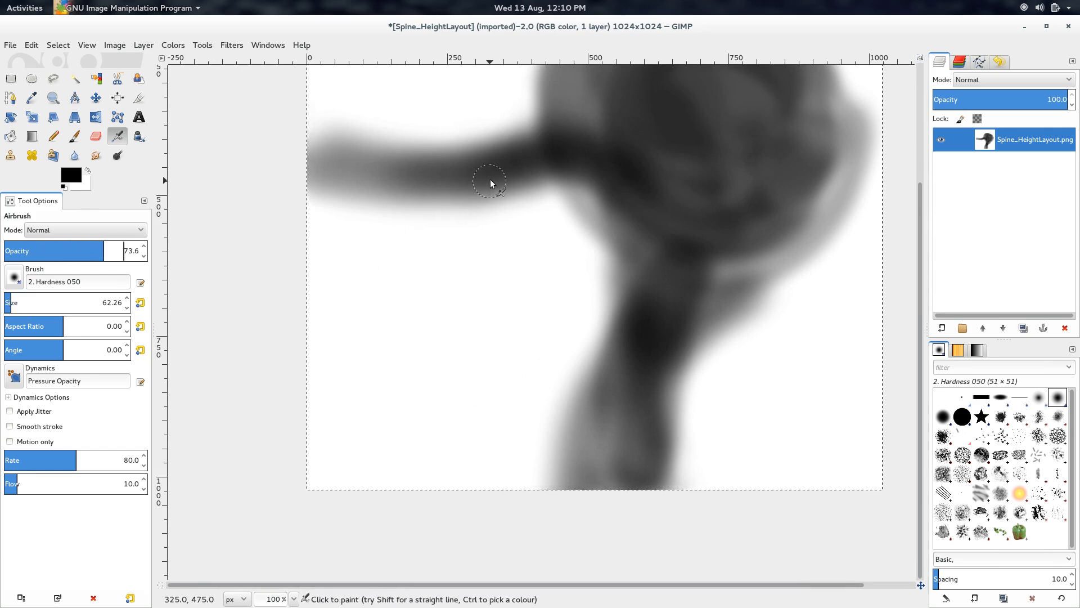
mouse_move(491, 184)
left_mouse_down()
mouse_move(434, 270)
mouse_move(311, 335)
left_mouse_up()
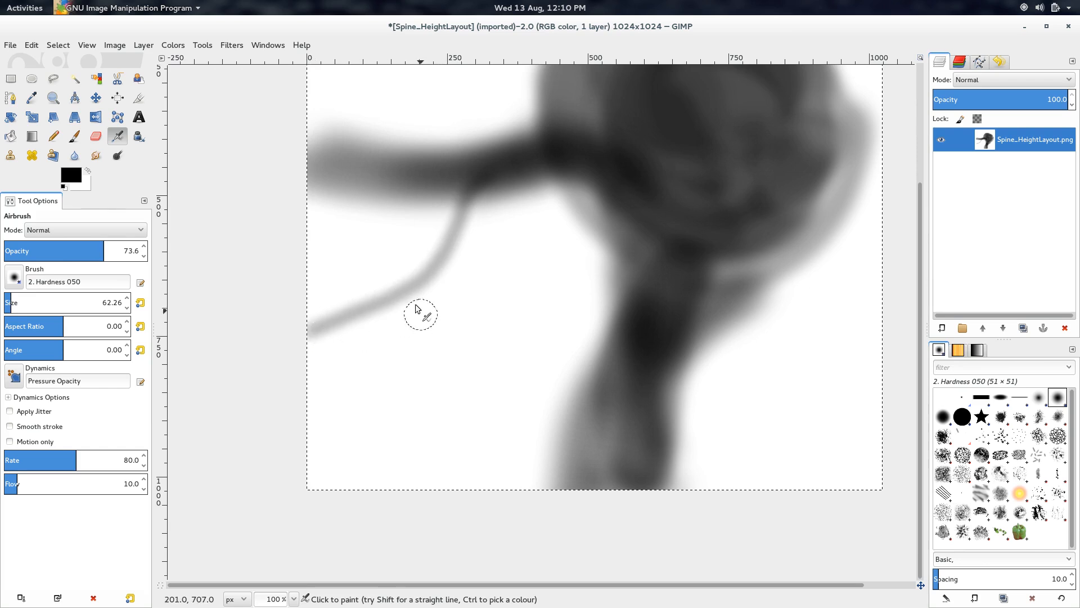
mouse_move(432, 275)
left_mouse_down()
mouse_move(437, 379)
mouse_move(389, 483)
left_mouse_up()
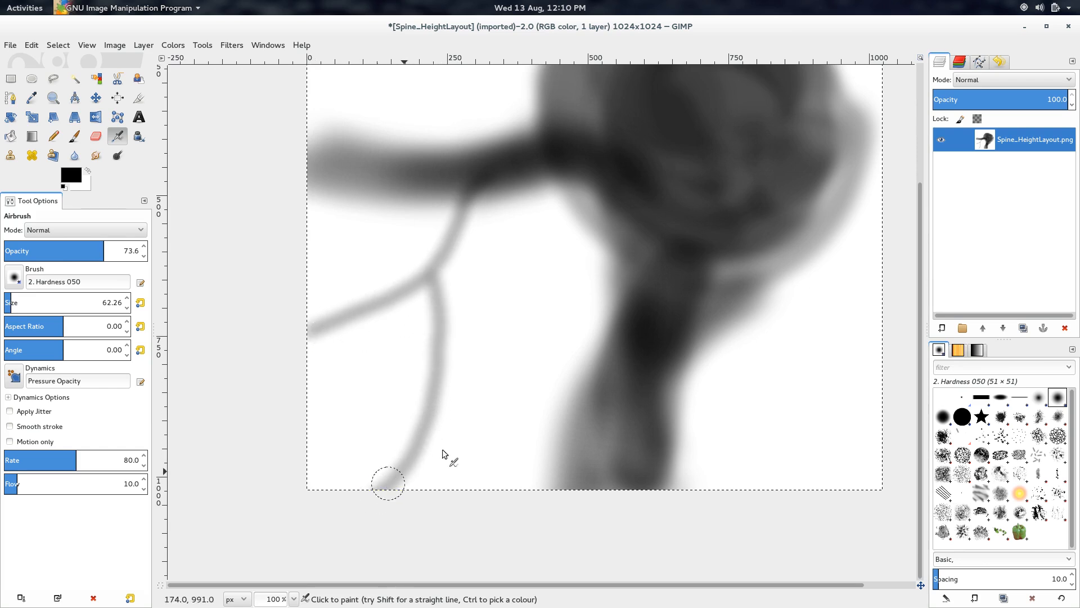
mouse_move(617, 338)
left_mouse_down()
mouse_move(499, 394)
mouse_move(431, 401)
left_mouse_up()
- Set the Airbrush to size 509.92 and opacity 78.1 and softly shade the image's bottom-right, top-left and top-right corners with black
middle_click_drag(775, 385, 411, 290)
scroll(535, 348, "down", 2, "ctrl")
scroll(495, 395, "up", 1, "ctrl")
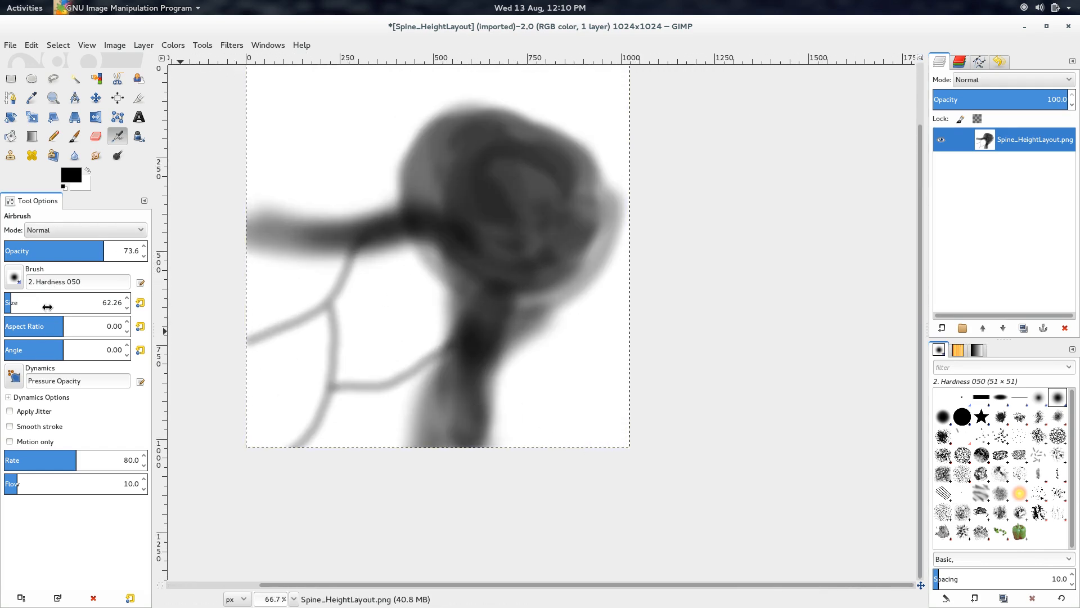
left_click(64, 304)
left_click_drag(106, 254, 110, 253)
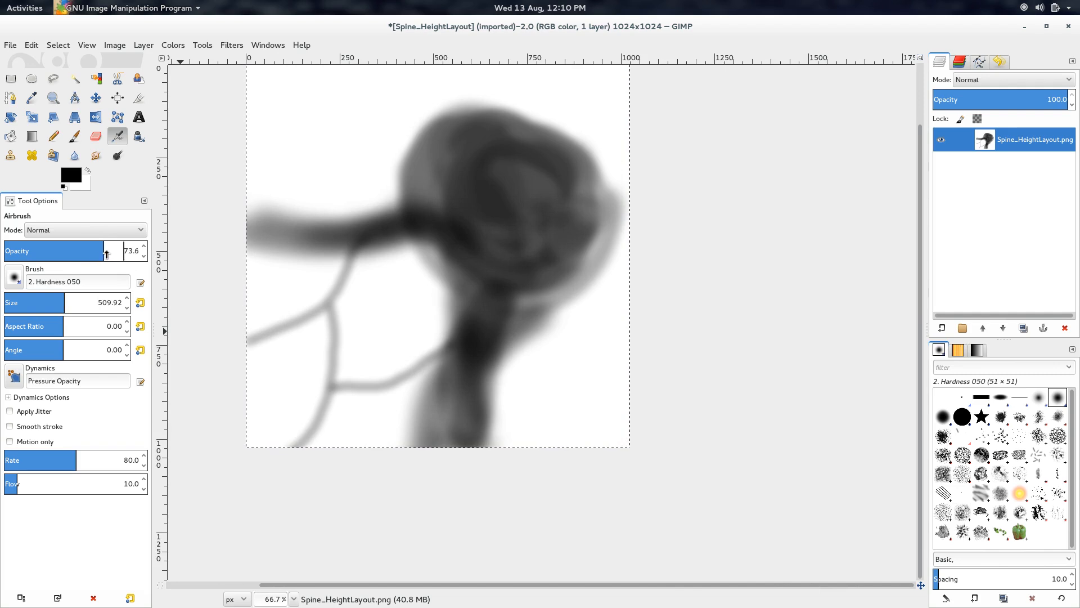
mouse_move(644, 417)
left_mouse_down()
mouse_move(681, 448)
mouse_move(596, 455)
mouse_move(597, 433)
left_mouse_up()
middle_click_drag(482, 270, 660, 469)
mouse_move(442, 282)
left_mouse_down()
mouse_move(461, 259)
mouse_move(490, 281)
left_mouse_up()
left_click_drag(811, 240, 802, 265)
- Reduce the Airbrush size to 175.35 and paint soft gray patches along the image's top edge above the blob
middle_click_drag(586, 398, 495, 272)
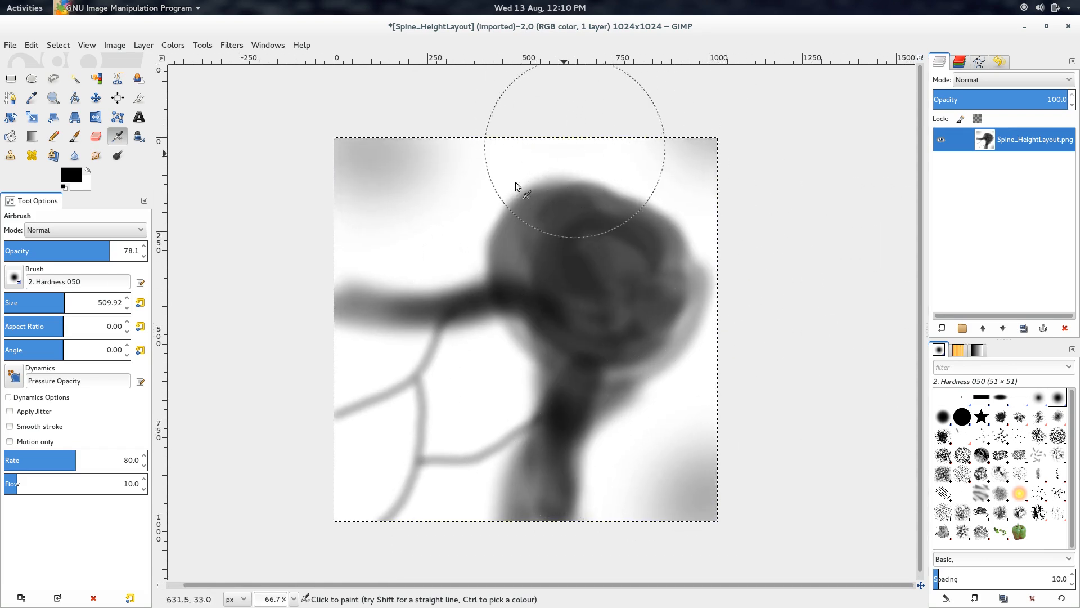
left_click(25, 305)
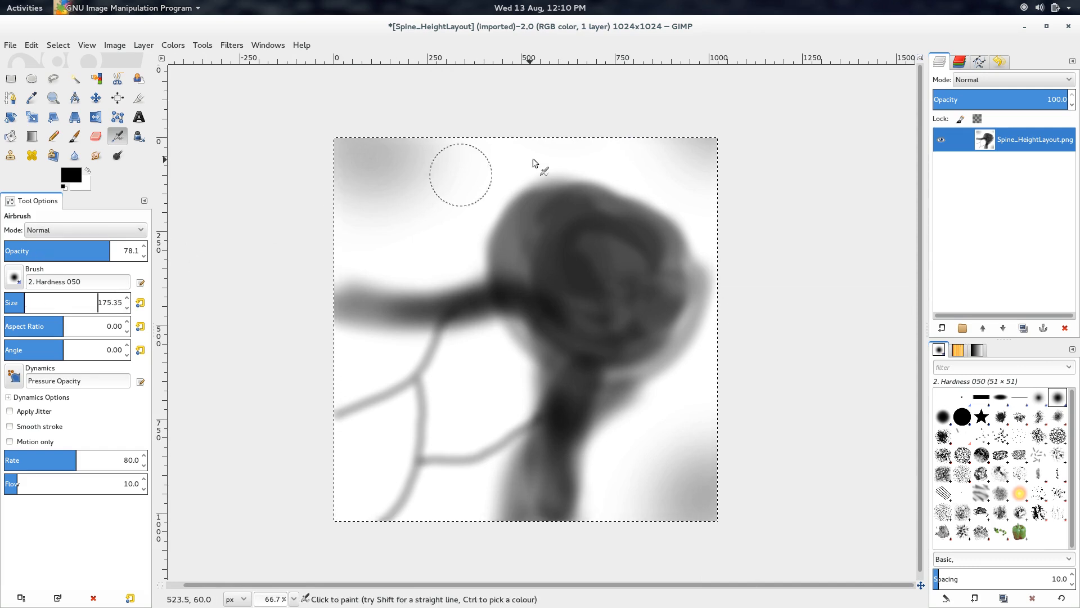
mouse_move(627, 149)
left_mouse_down()
mouse_move(552, 164)
mouse_move(638, 148)
left_mouse_up()
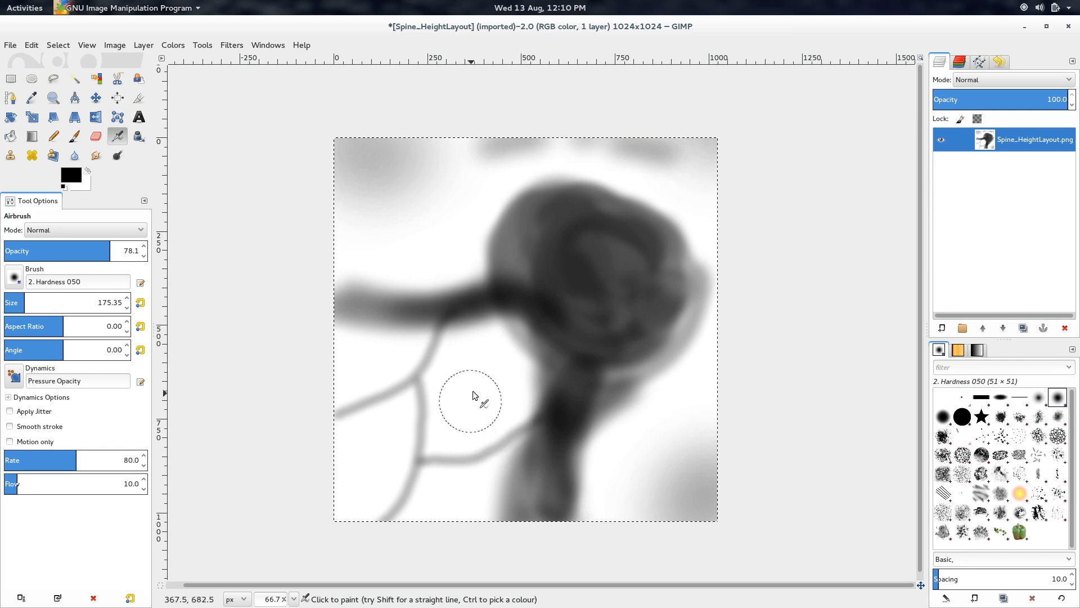
left_click(13, 277)
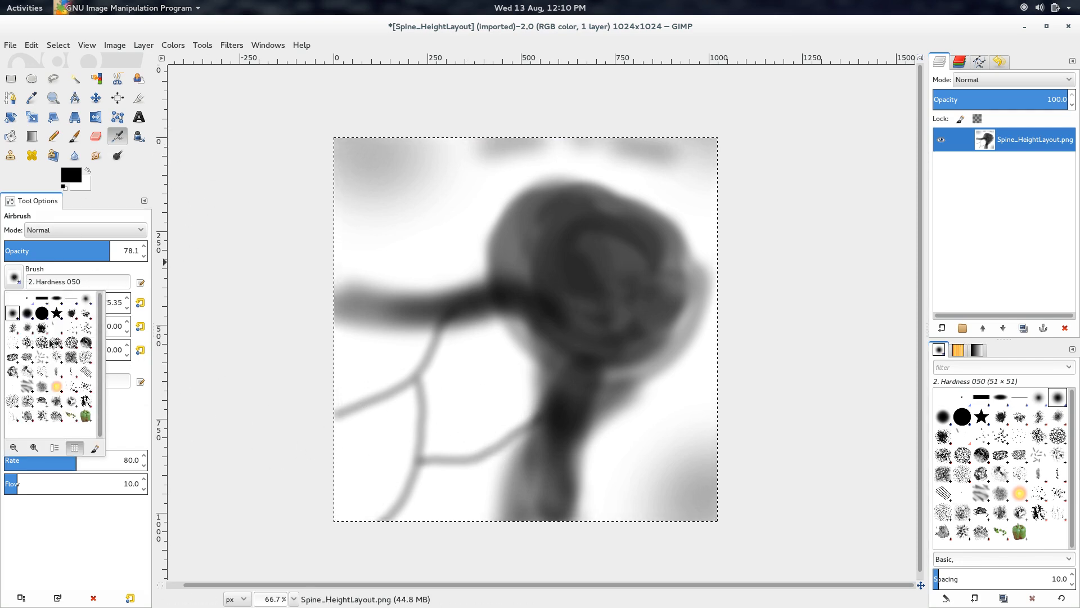
left_click(319, 491)
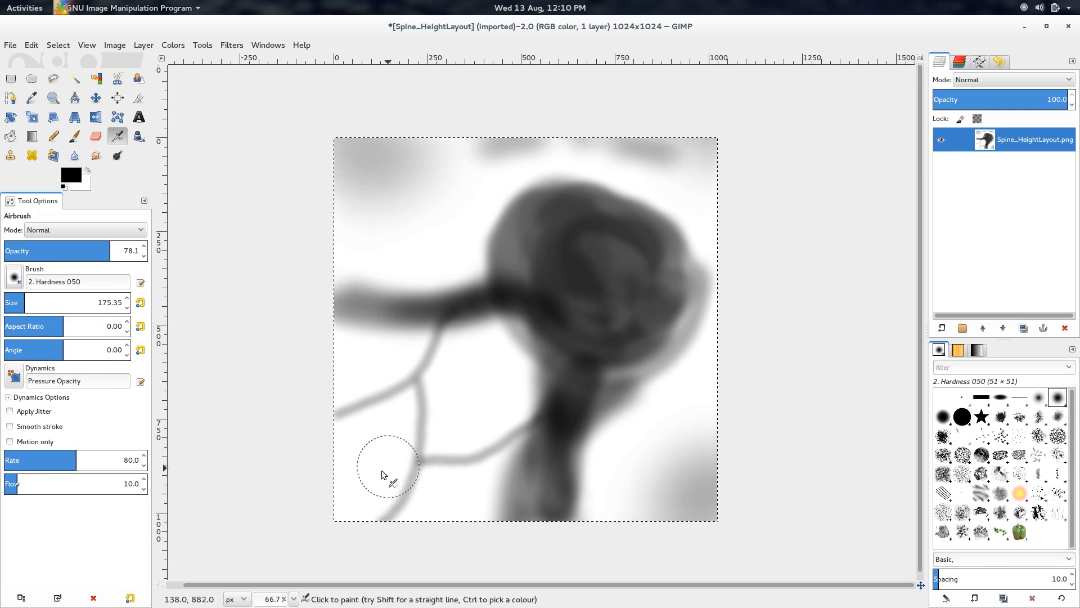
- Airbrush soft gray spots in the gaps between the thin branches and along the right edge, plus a curved streak in the upper-left area
left_click(366, 463)
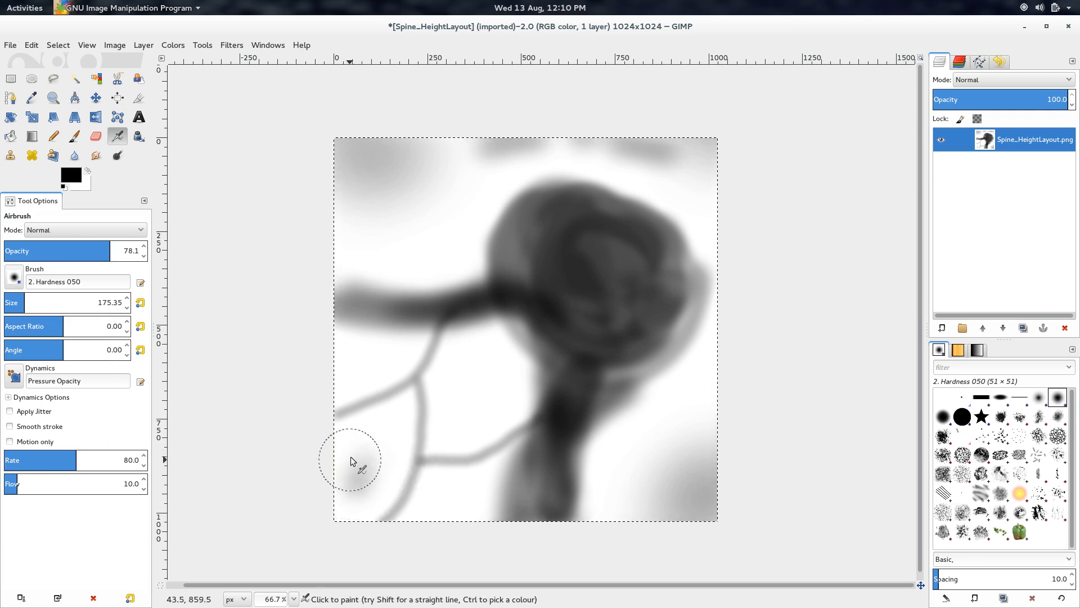
left_click(468, 383)
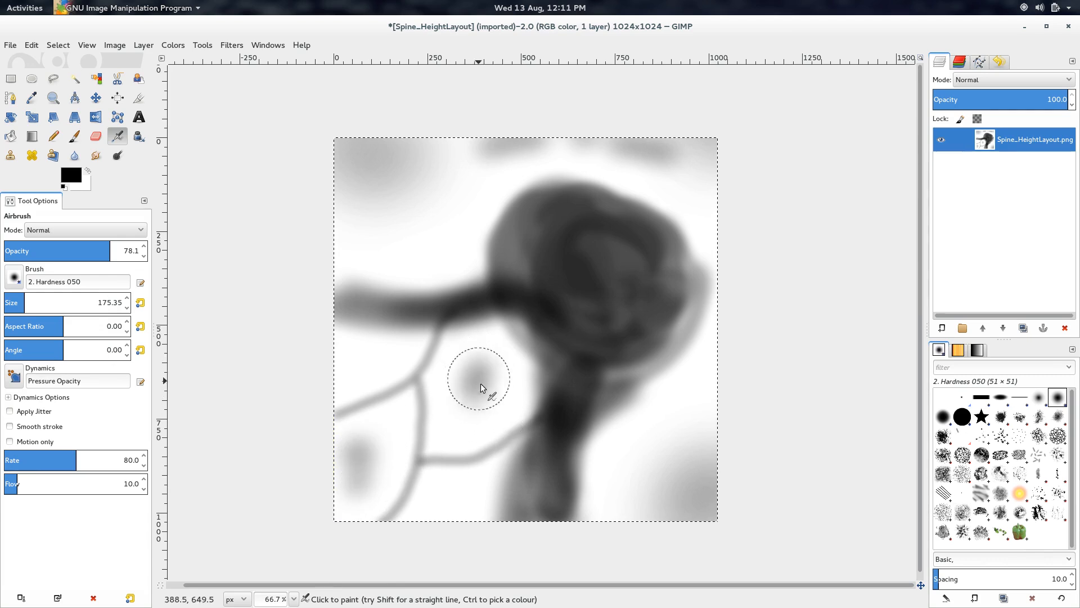
left_click_drag(481, 385, 477, 396)
mouse_move(348, 367)
left_mouse_down()
mouse_move(342, 378)
mouse_move(369, 365)
left_mouse_up()
left_click_drag(446, 503, 457, 500)
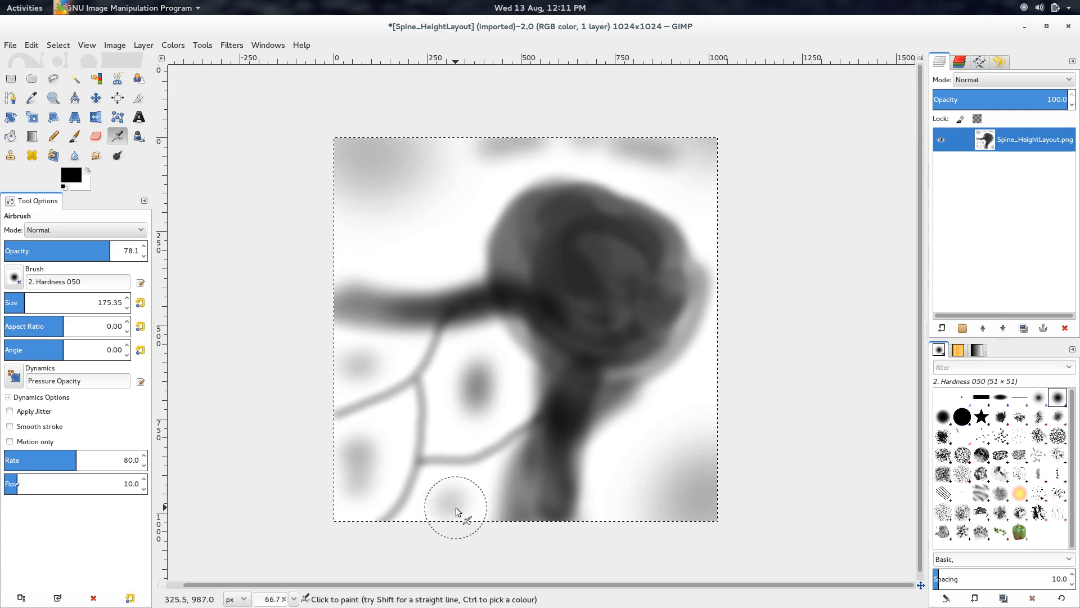
left_click(703, 387)
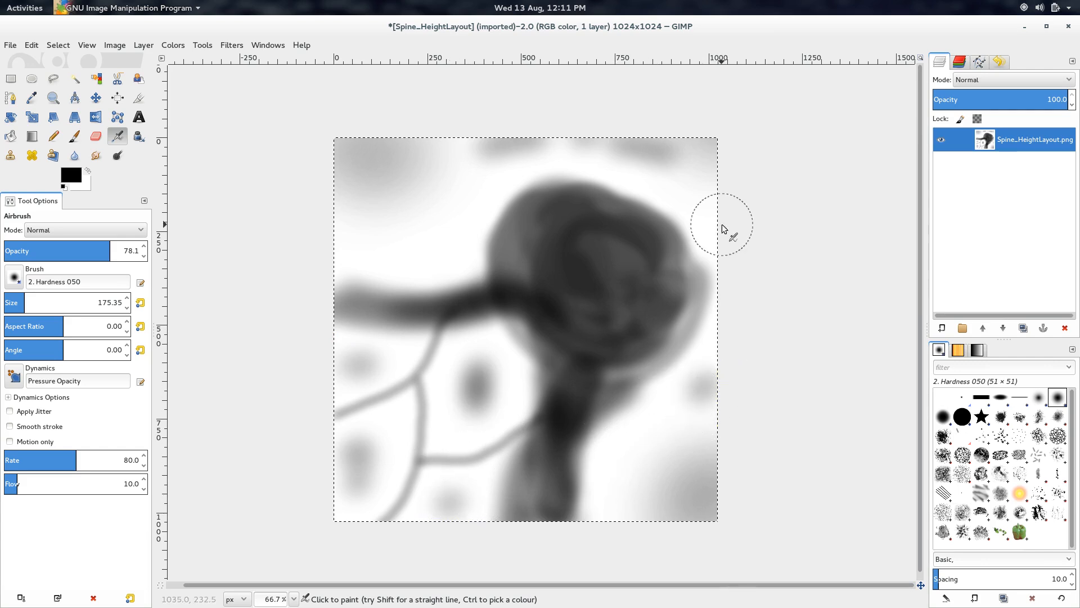
left_click(438, 225)
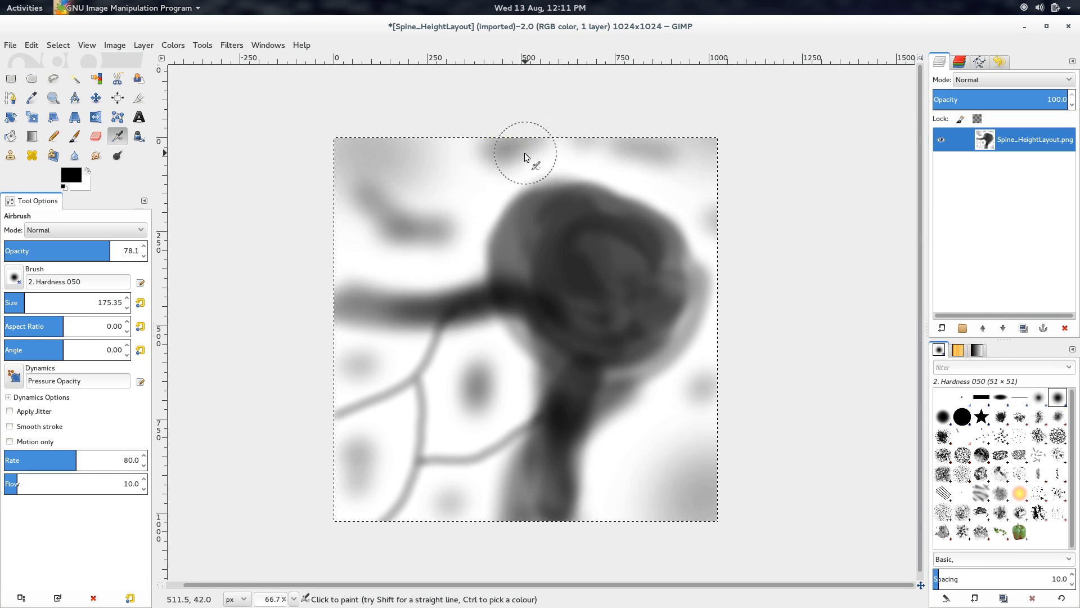
- Swap the foreground colour to white and airbrush down the stem to lighten its dark upper part
middle_click_drag(524, 412, 433, 411)
key("x")
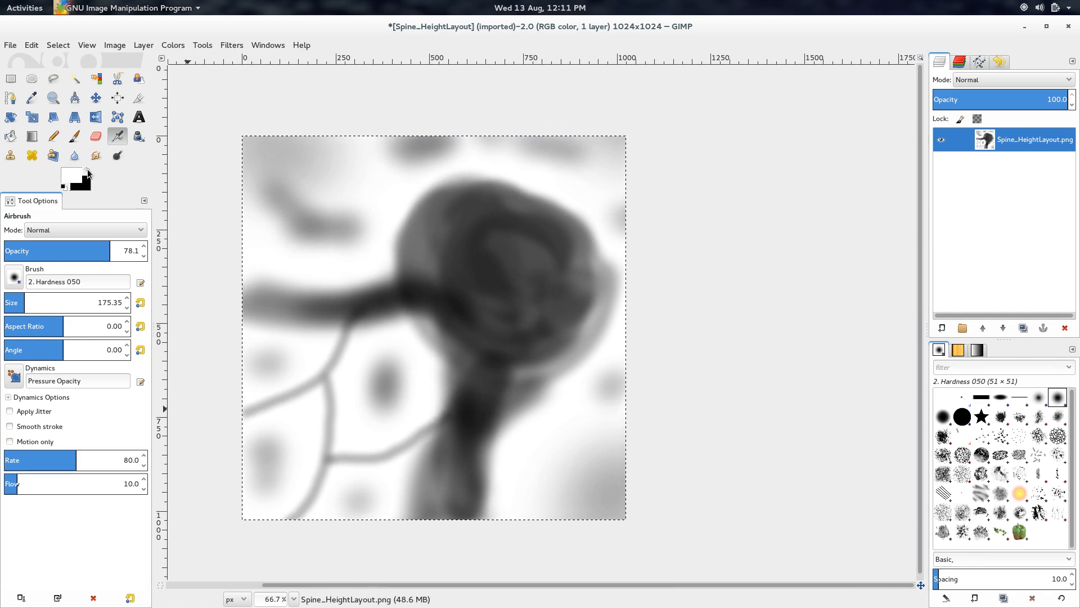
left_click_drag(477, 396, 461, 516)
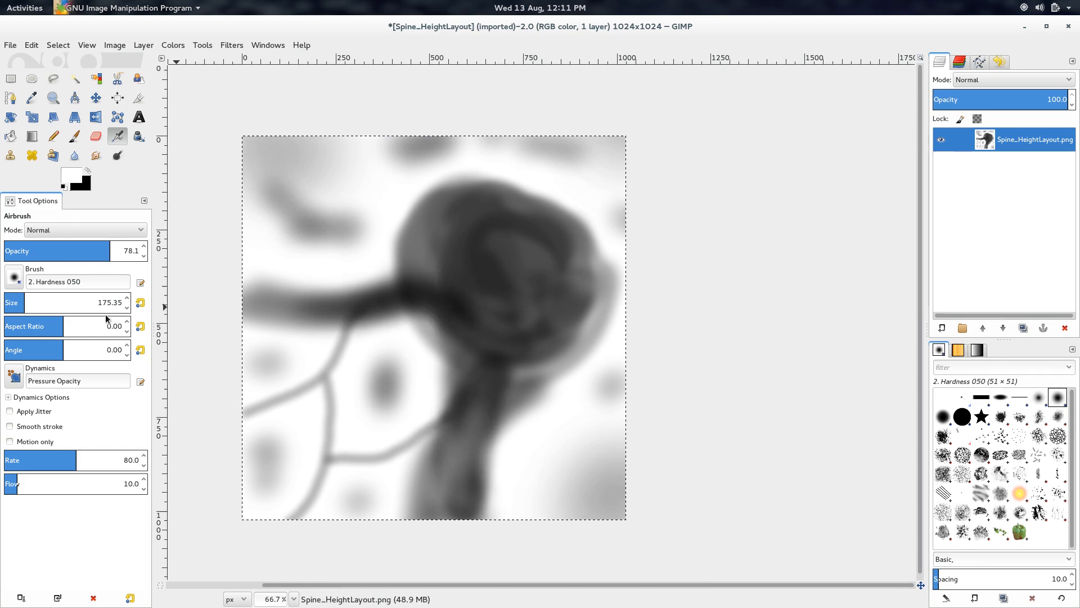
key("ctrl+z")
- Lower the Airbrush opacity to 54.1 and lighten the dark areas where the horizontal branch and stem join the blob
left_click_drag(108, 255, 77, 253)
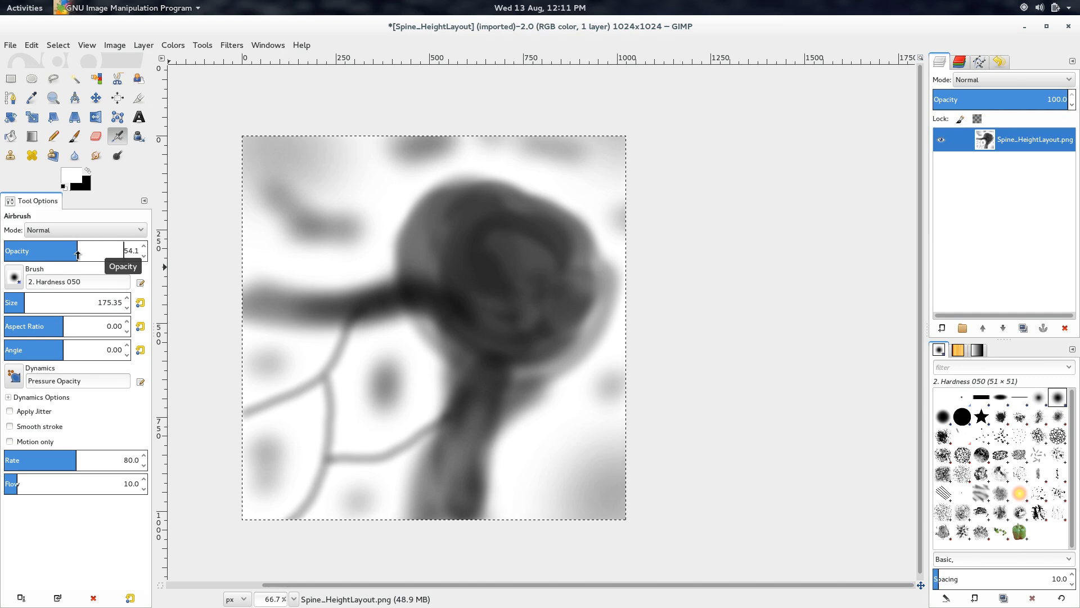
scroll(434, 314, "up", 2, "ctrl")
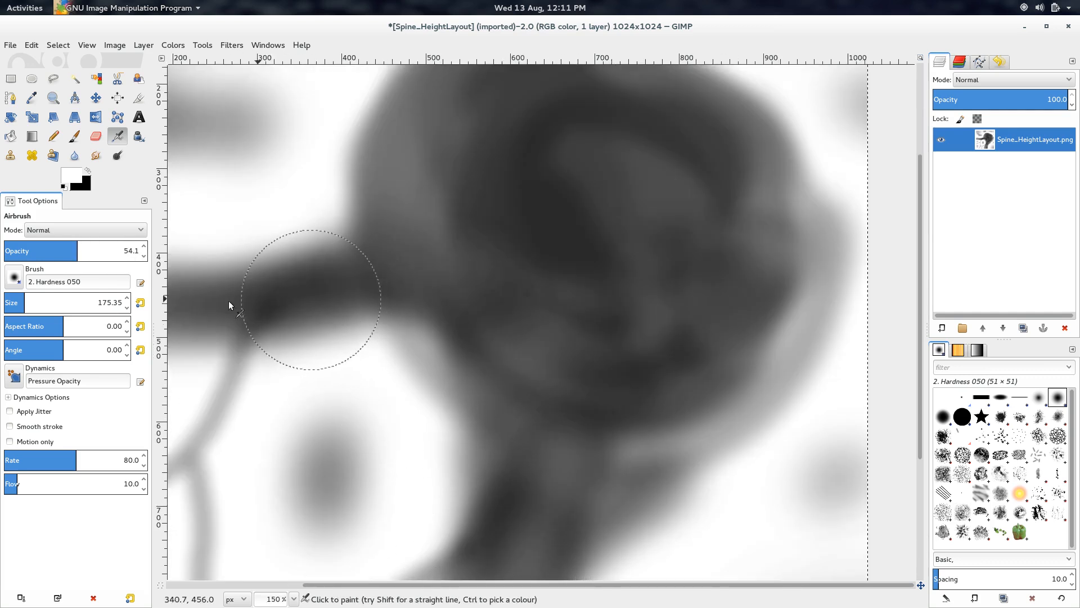
scroll(422, 405, "down", 3, "ctrl")
scroll(356, 376, "up", 1, "ctrl")
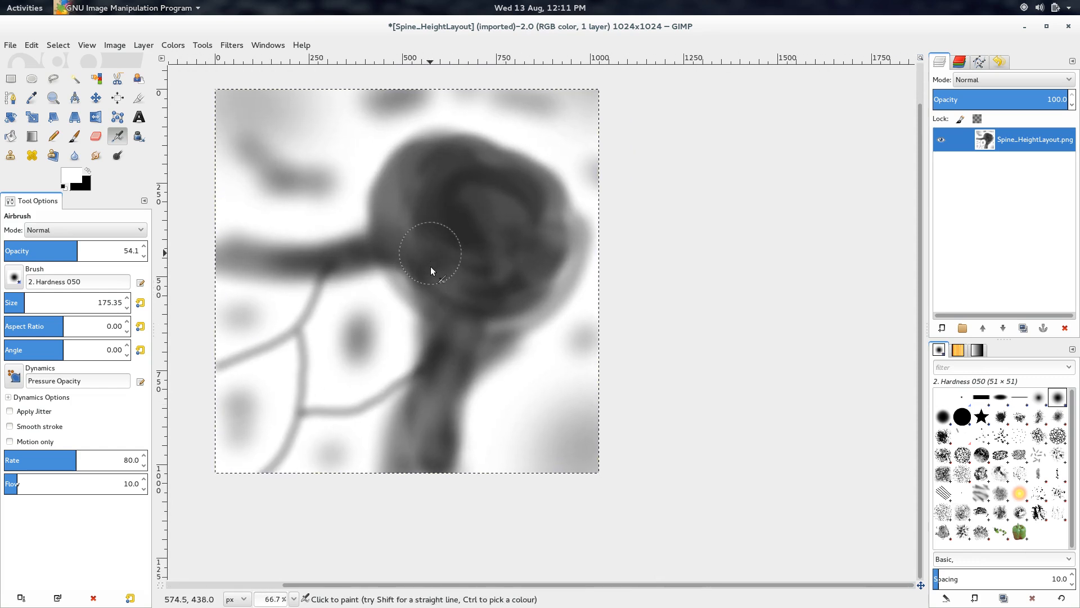
scroll(430, 266, "up", 2, "ctrl")
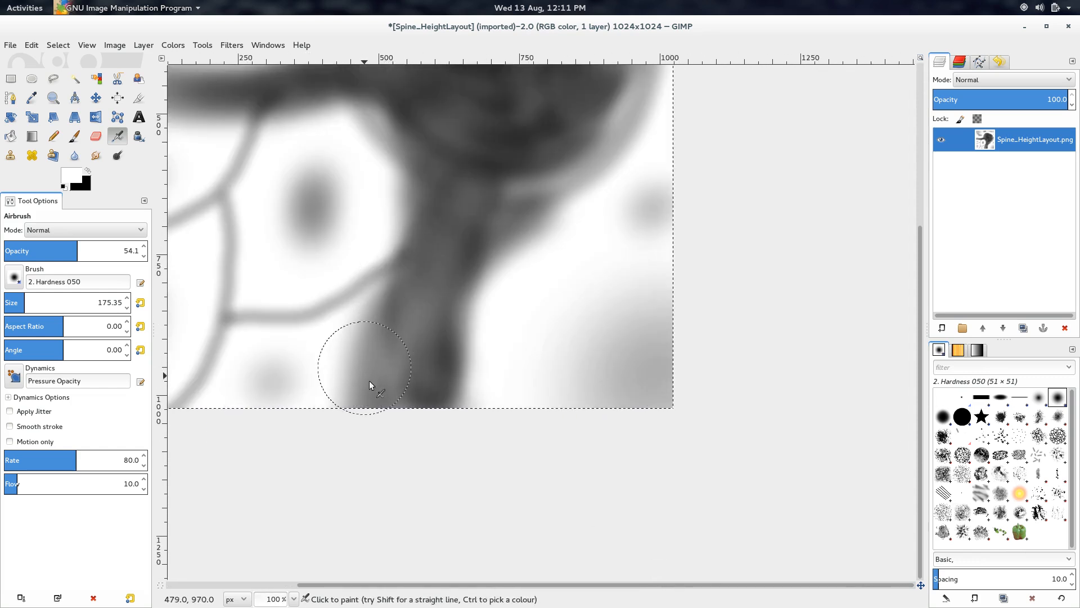
scroll(369, 380, "down", 1, "ctrl")
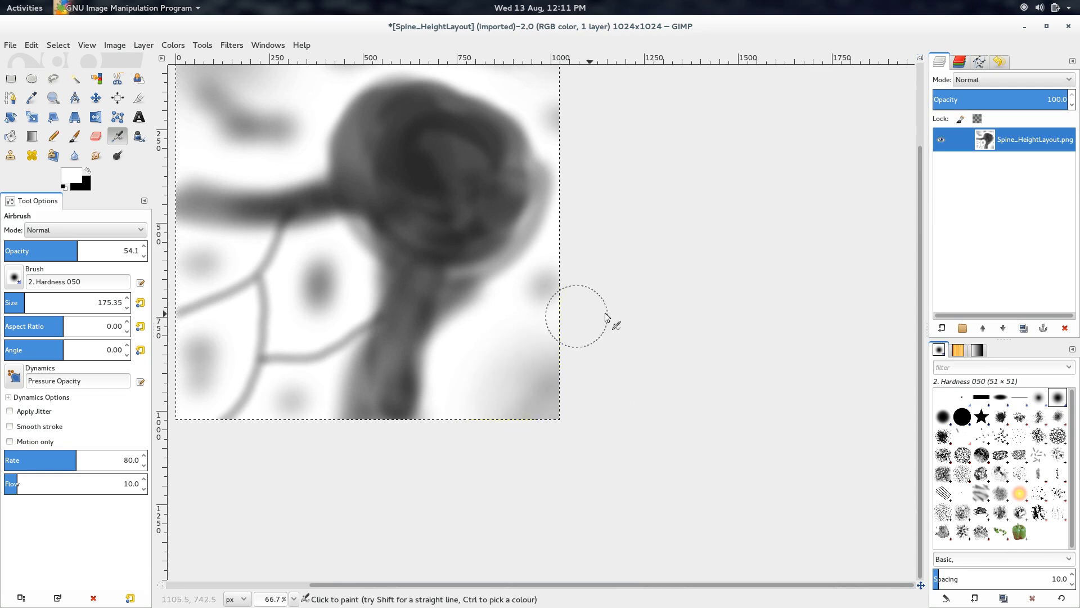
- Use the Smudge tool to spread the gray shading in the image's bottom-right corner inward and up the right edge
left_click(95, 156)
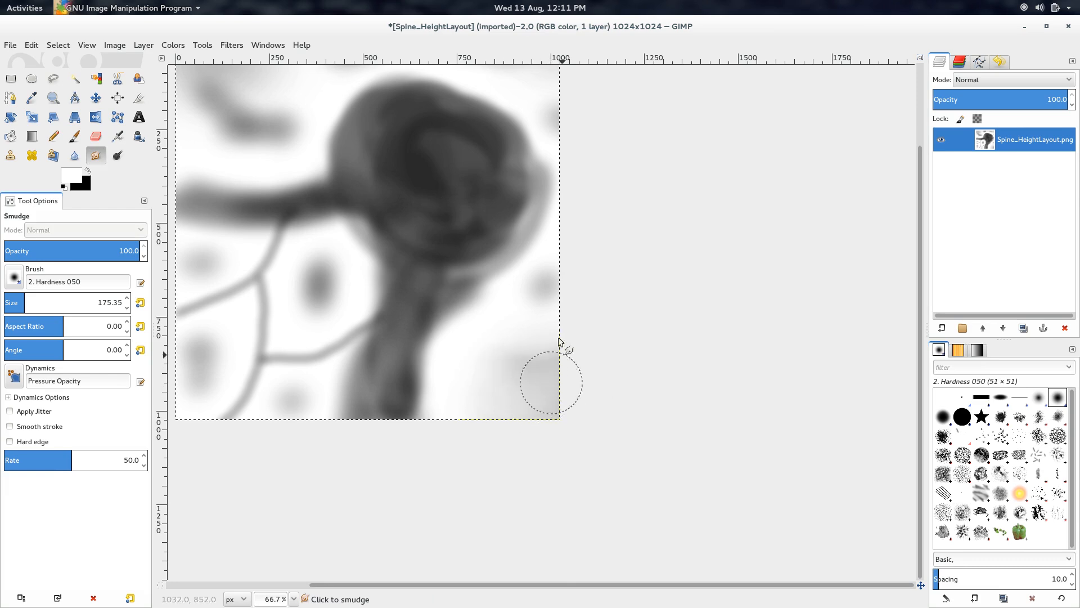
mouse_move(505, 372)
left_mouse_down()
mouse_move(492, 375)
mouse_move(506, 389)
mouse_move(479, 396)
left_mouse_up()
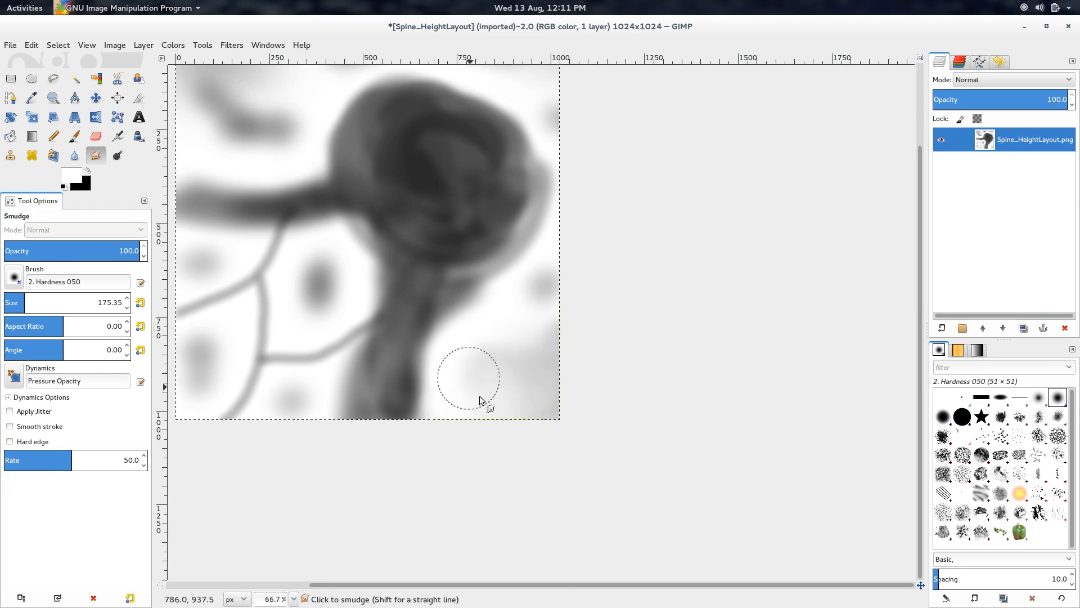
left_click_drag(530, 366, 545, 342)
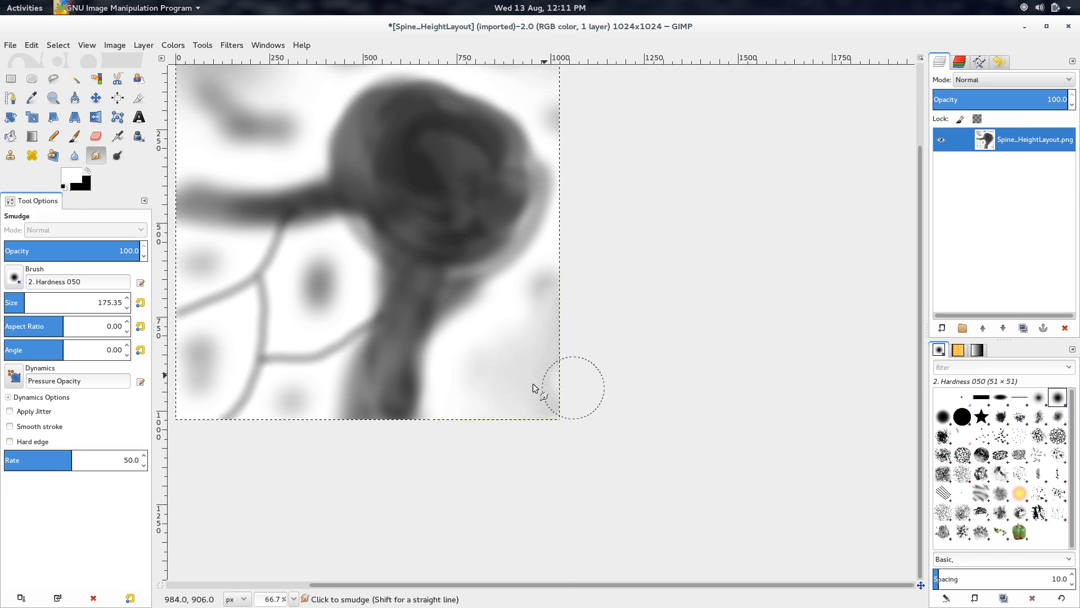
- Smudge the gray spots between the thin branches and the stem's left edge to soften and widen them
middle_click_drag(541, 432, 656, 440)
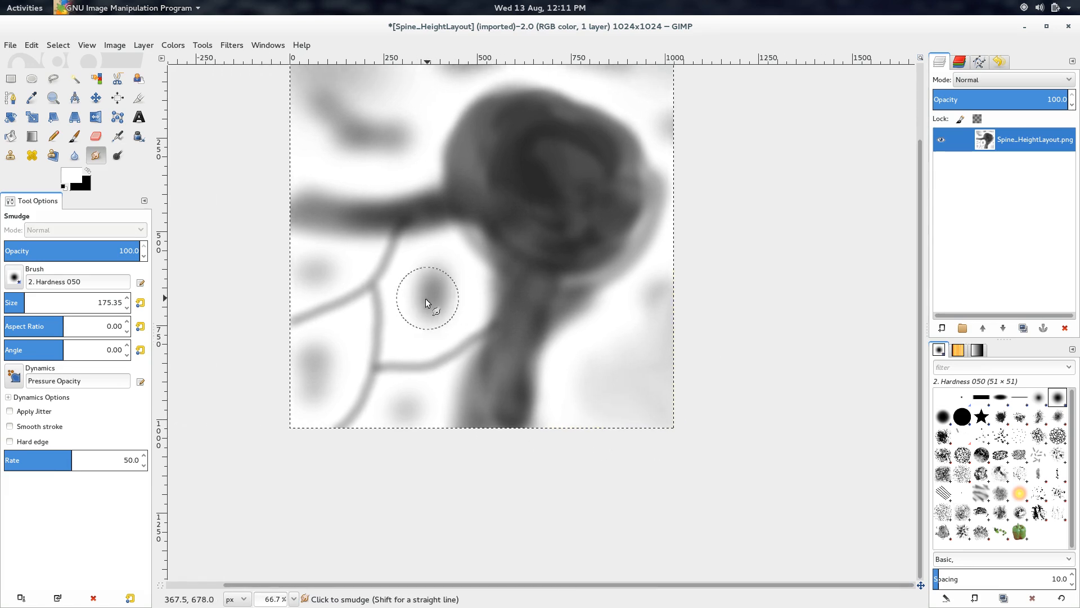
mouse_move(426, 298)
left_mouse_down()
mouse_move(442, 306)
mouse_move(427, 295)
left_mouse_up()
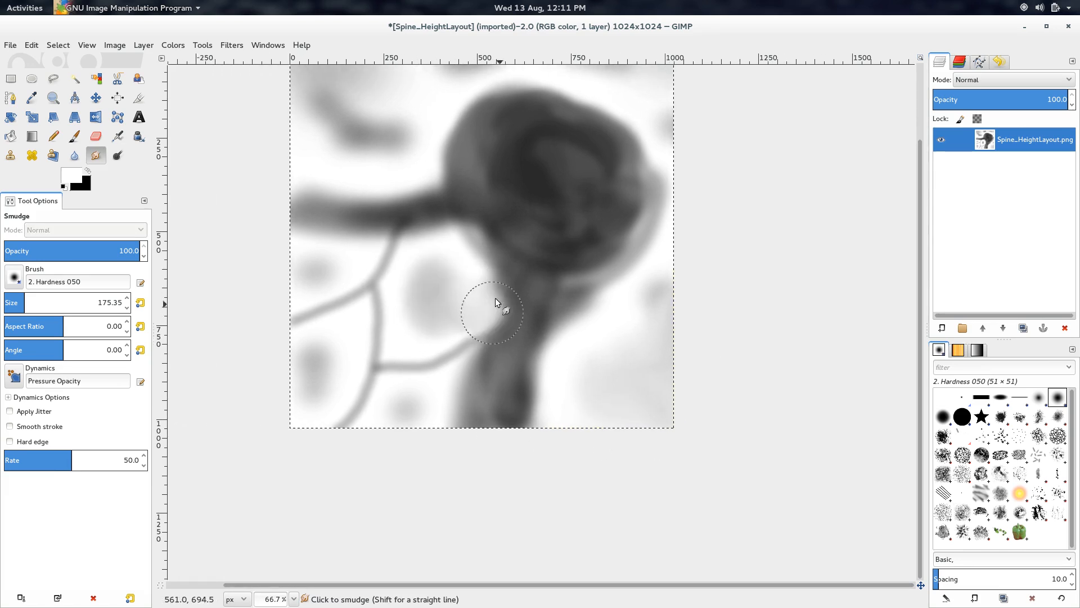
middle_click_drag(459, 380, 544, 387)
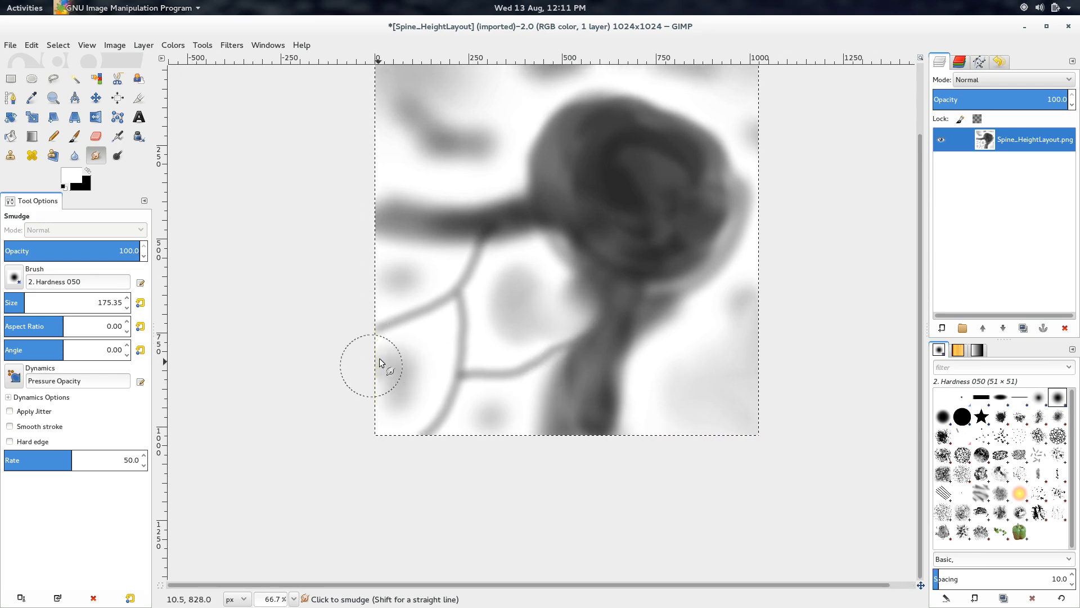
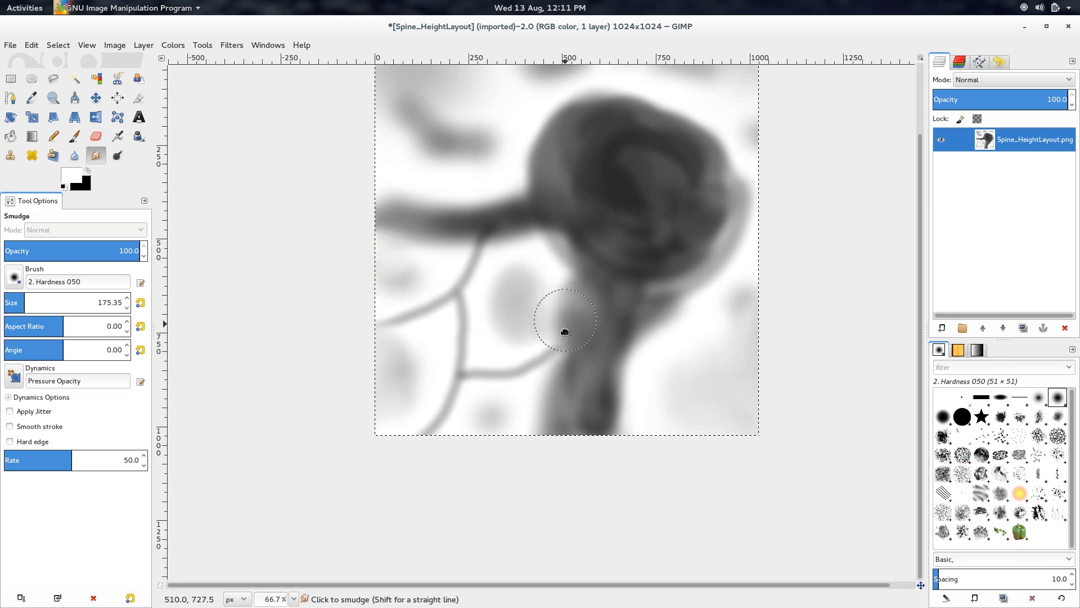
- Smudge the curved streak in the upper-left area and the gray patches along the image's top edge
middle_click_drag(565, 324, 574, 439)
mouse_move(472, 229)
left_mouse_down()
mouse_move(386, 221)
mouse_move(422, 201)
mouse_move(513, 195)
mouse_move(508, 182)
left_mouse_up()
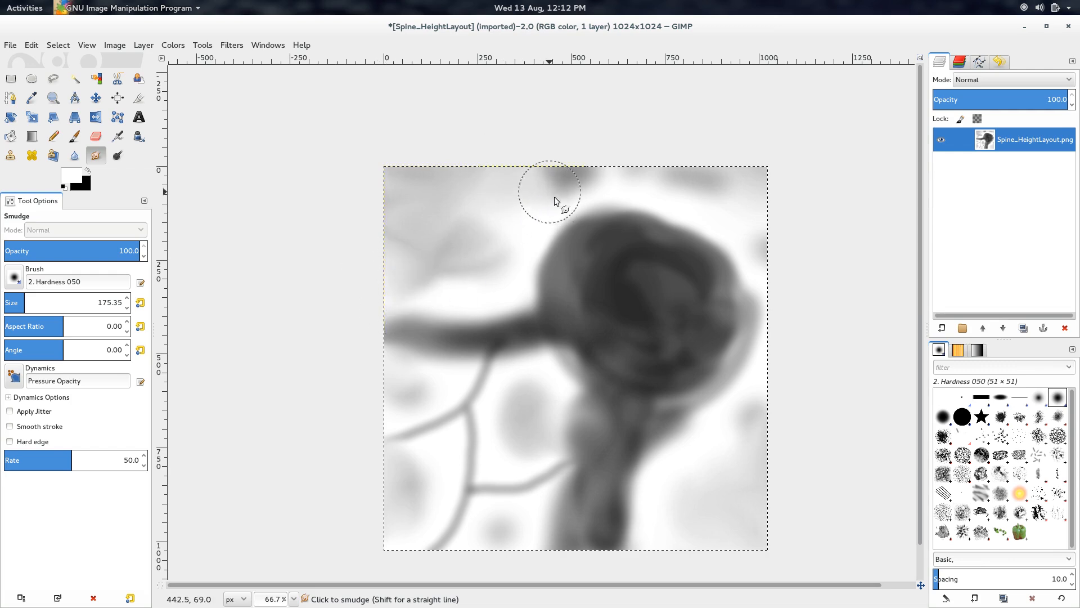
middle_click_drag(562, 213, 438, 235)
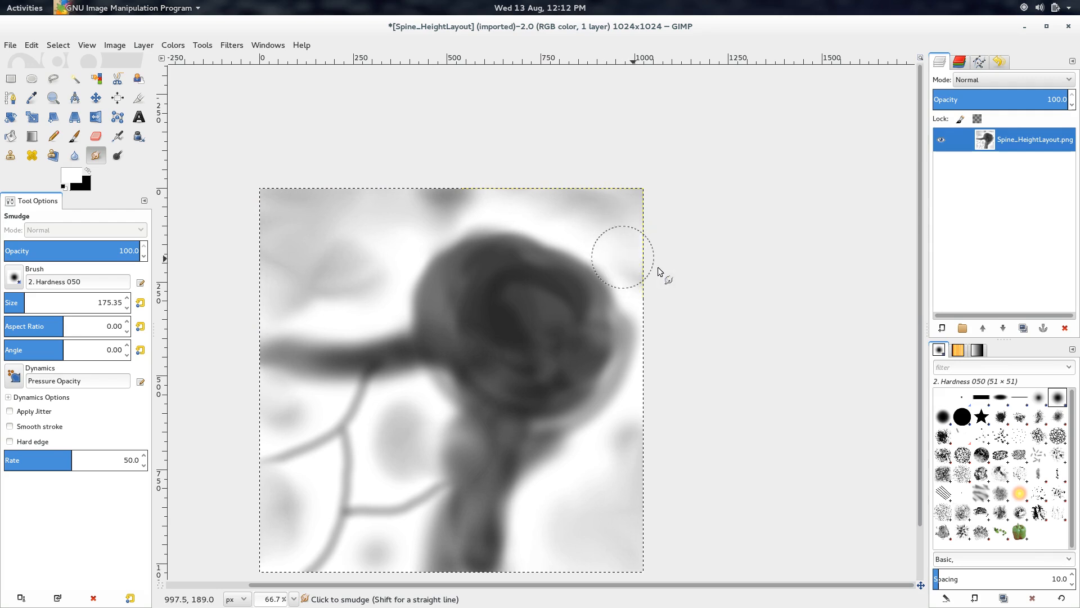
- Examine the painted height layout's overall shading and soft transitions, both close up and as a whole image
scroll(667, 276, "up", 1, "ctrl")
scroll(670, 281, "down", 1, "ctrl")
scroll(662, 361, "down", 3, "ctrl")
scroll(656, 343, "up", 2, "ctrl")
scroll(410, 217, "up", 3, "ctrl")
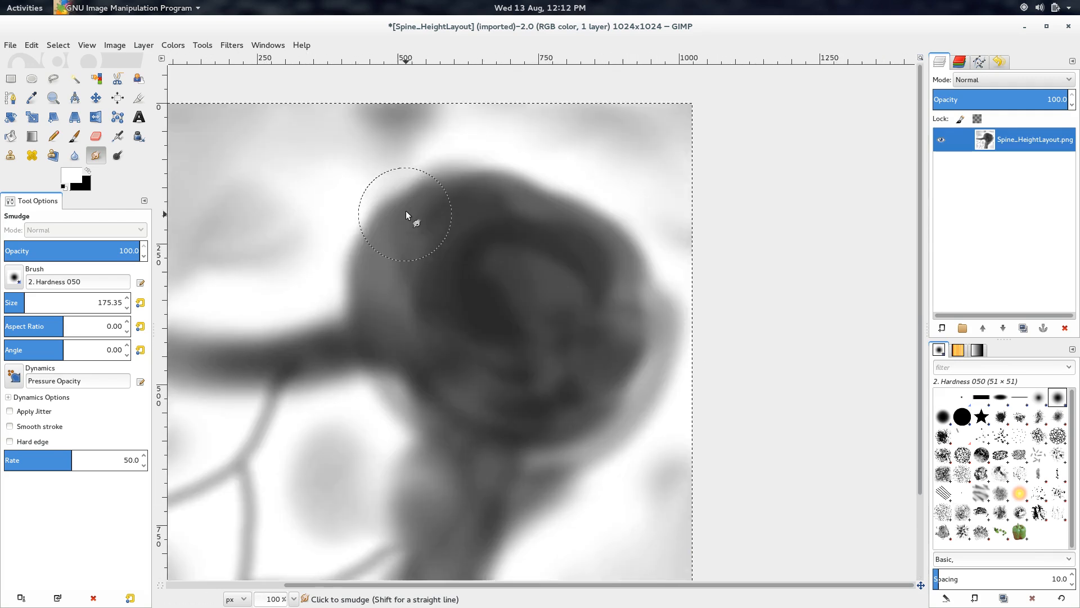
scroll(330, 285, "down", 1, "ctrl")
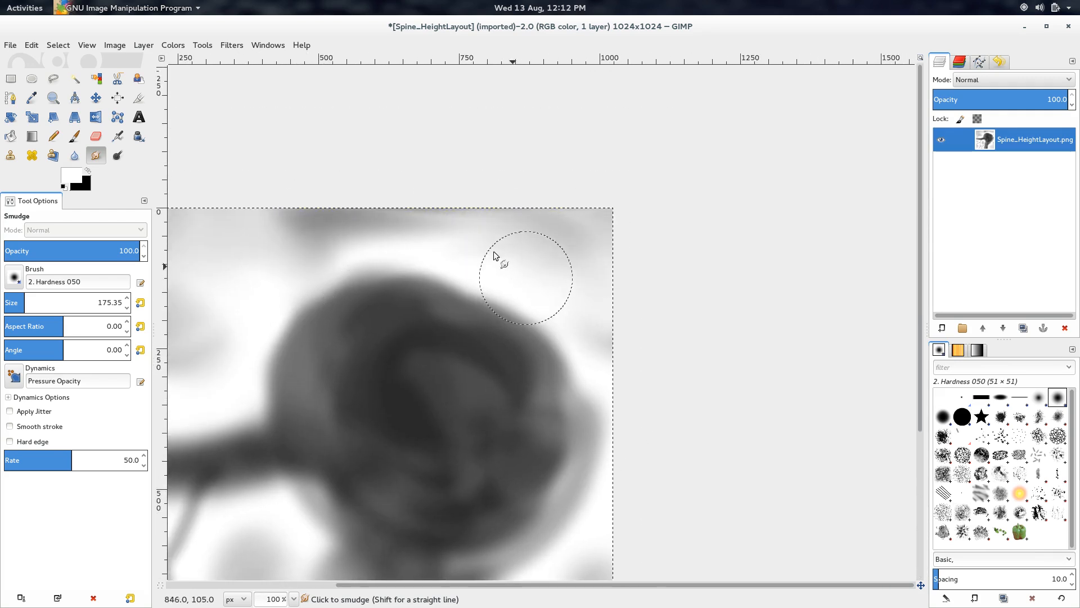
middle_click_drag(605, 309, 477, 197)
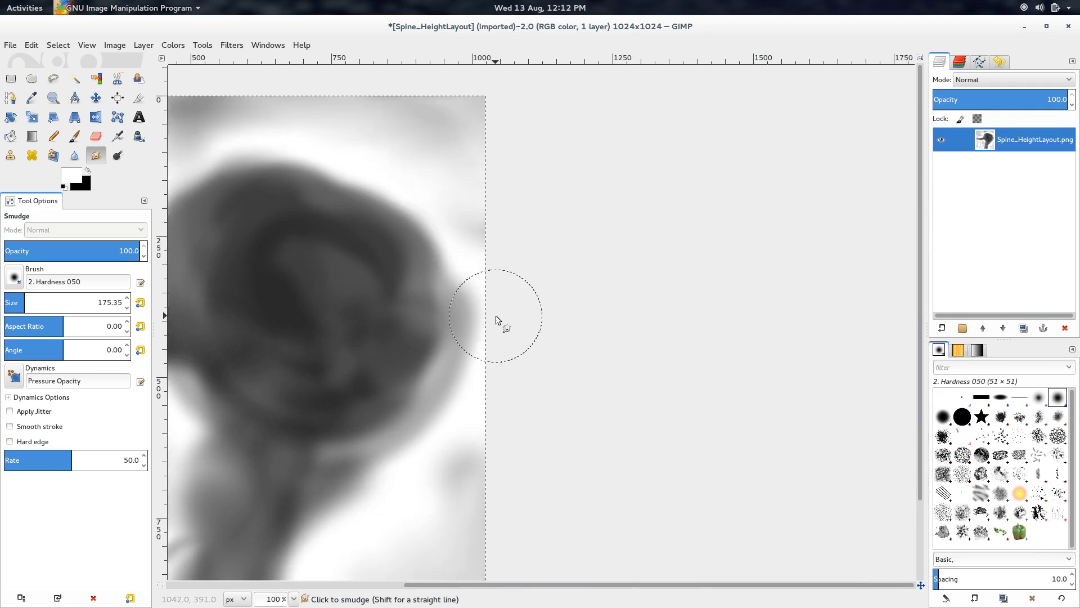
scroll(638, 293, "down", 1, "ctrl")
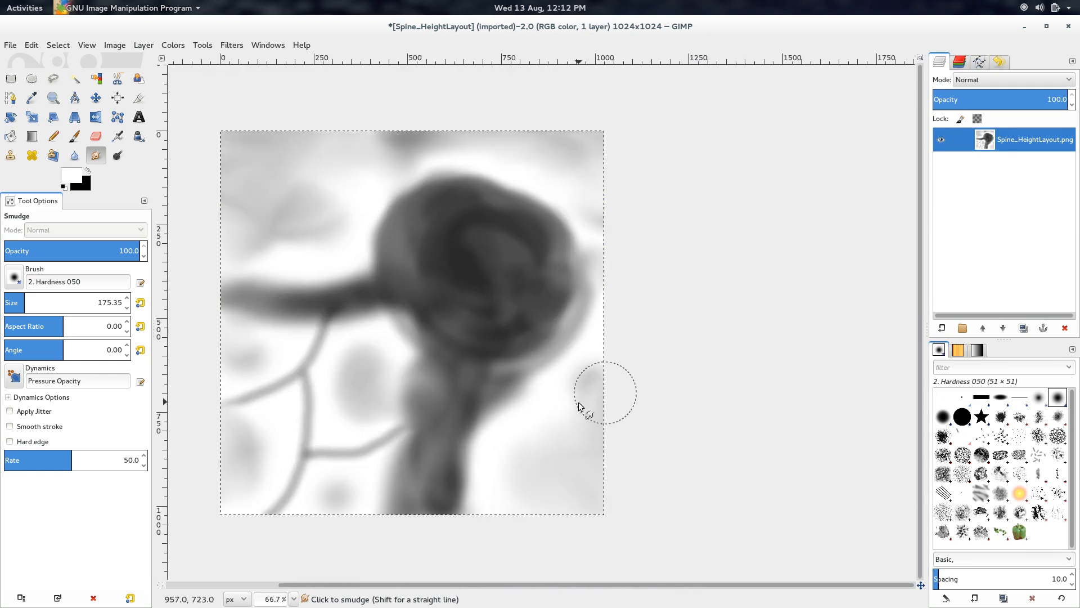
scroll(589, 423, "down", 2, "ctrl")
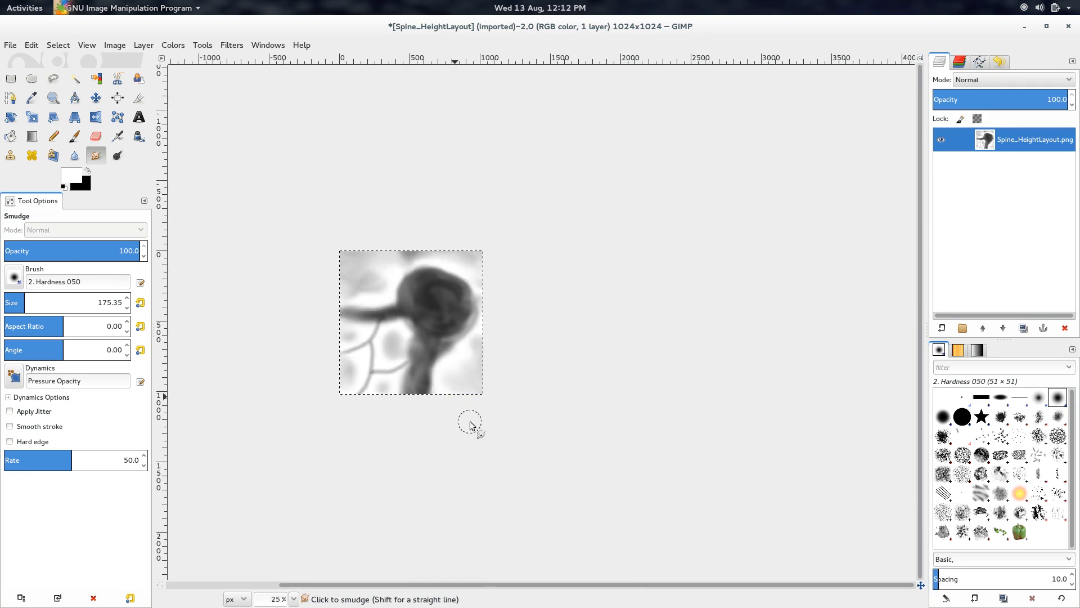
scroll(473, 423, "up", 3, "ctrl")
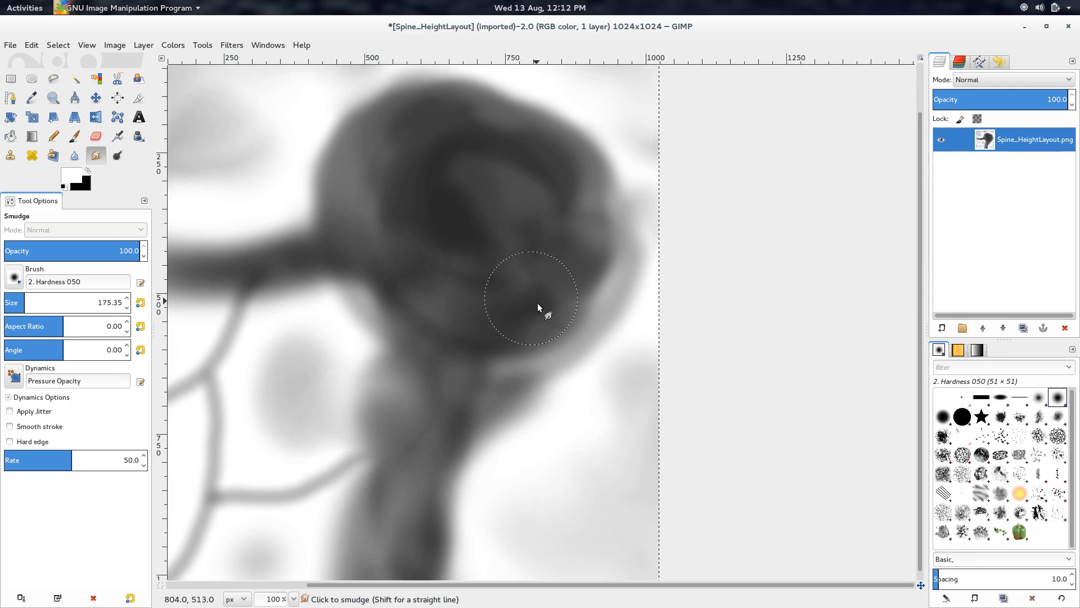
scroll(538, 303, "down", 2, "ctrl")
scroll(488, 337, "down", 1, "ctrl")
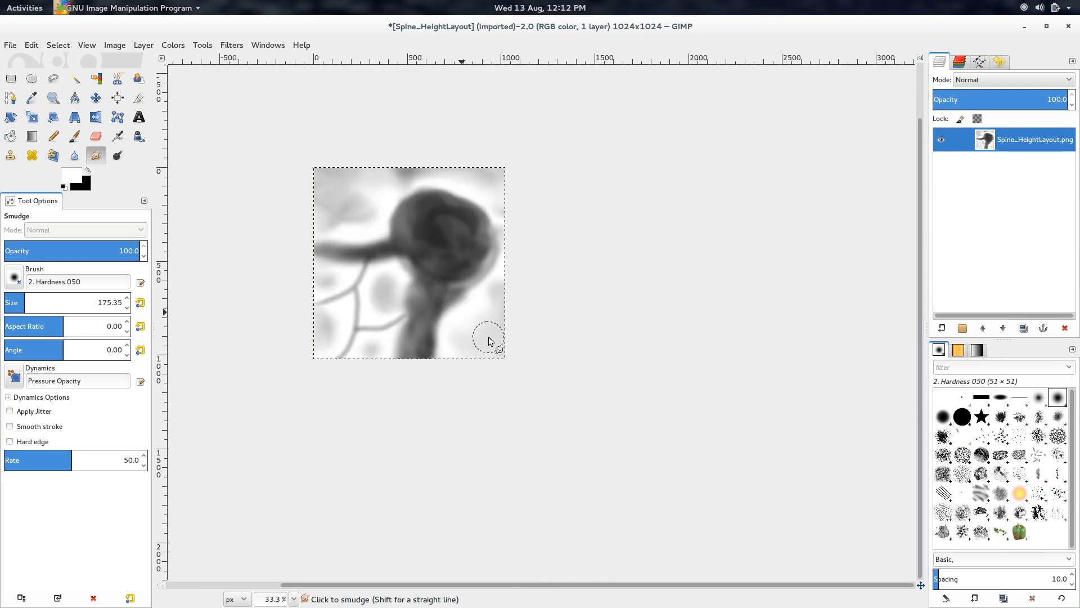
scroll(488, 338, "up", 3, "ctrl")
scroll(490, 344, "down", 1, "ctrl")
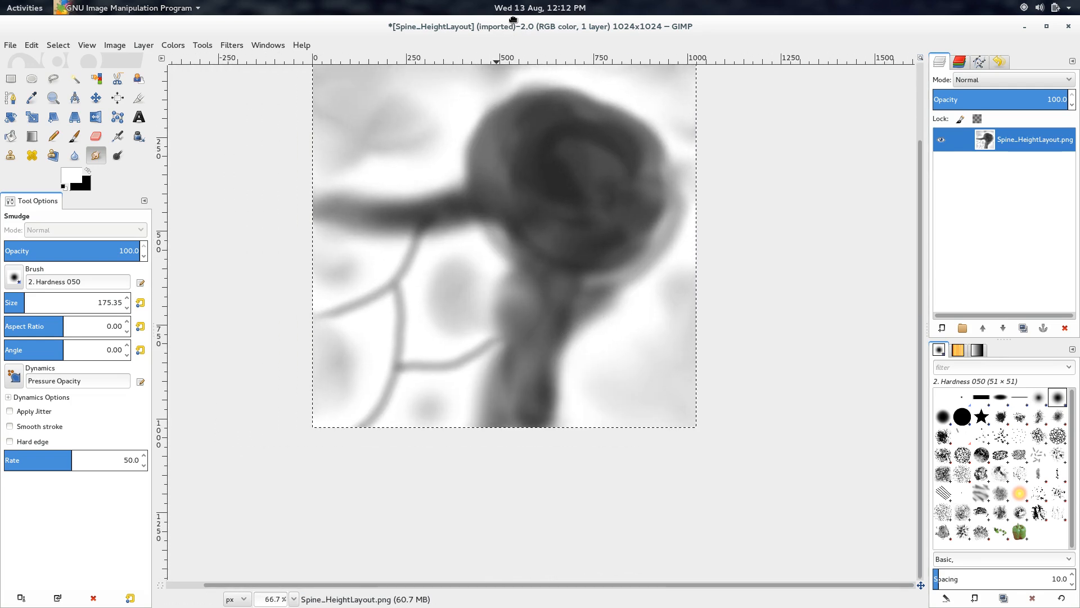
- Save the image as Spine_HeightLayout.xcf and export it over the existing Spine_HeightLayout.png with the offered PNG options
key("ctrl+s")
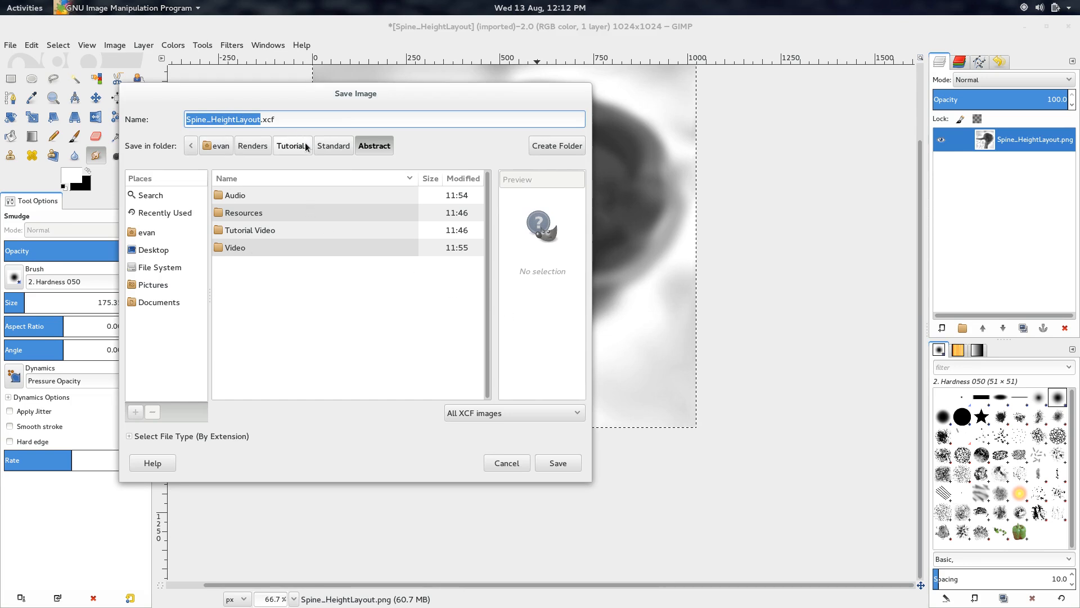
left_click(551, 460)
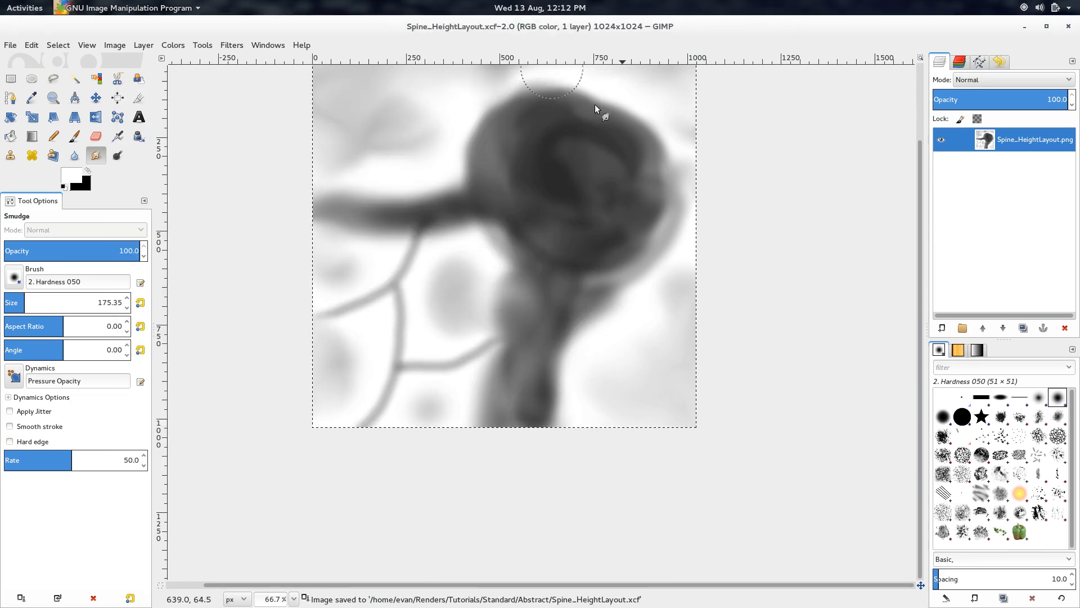
left_click(616, 126, "shift")
key("ctrl+shift+e")
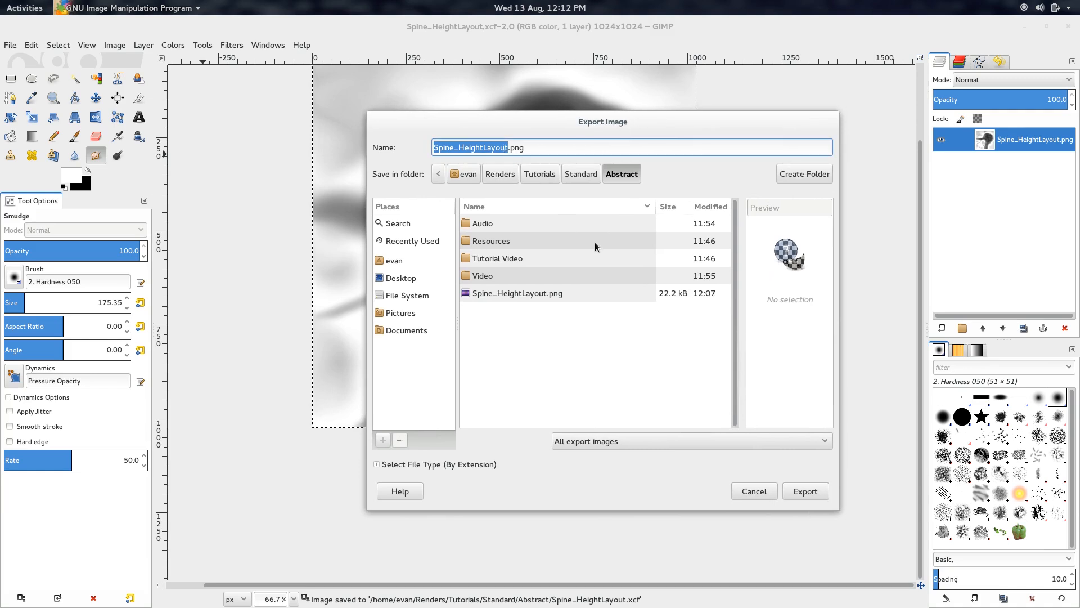
key("Return")
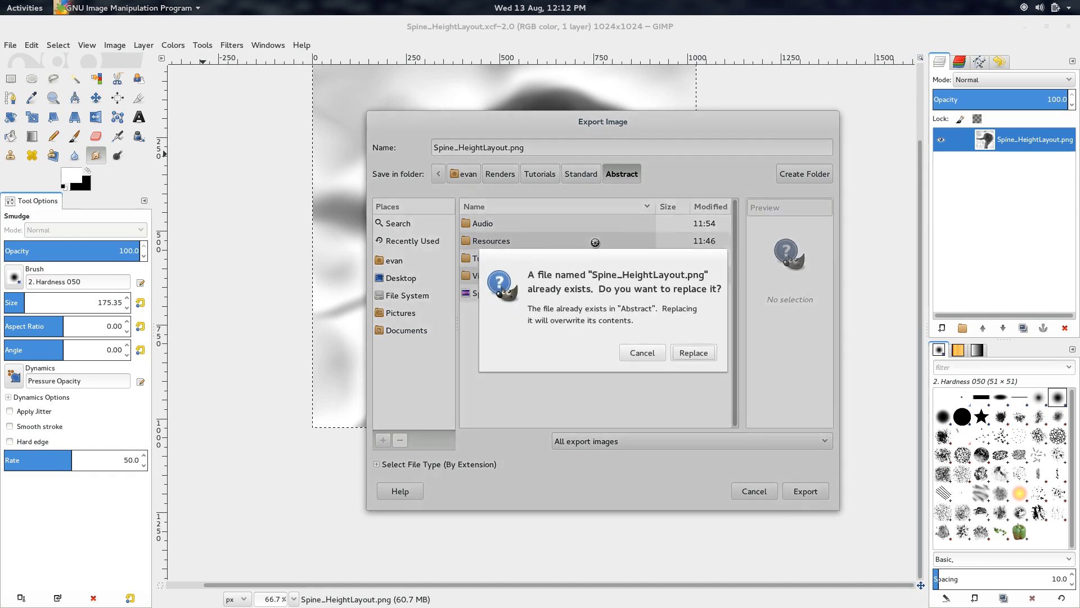
left_click(696, 354)
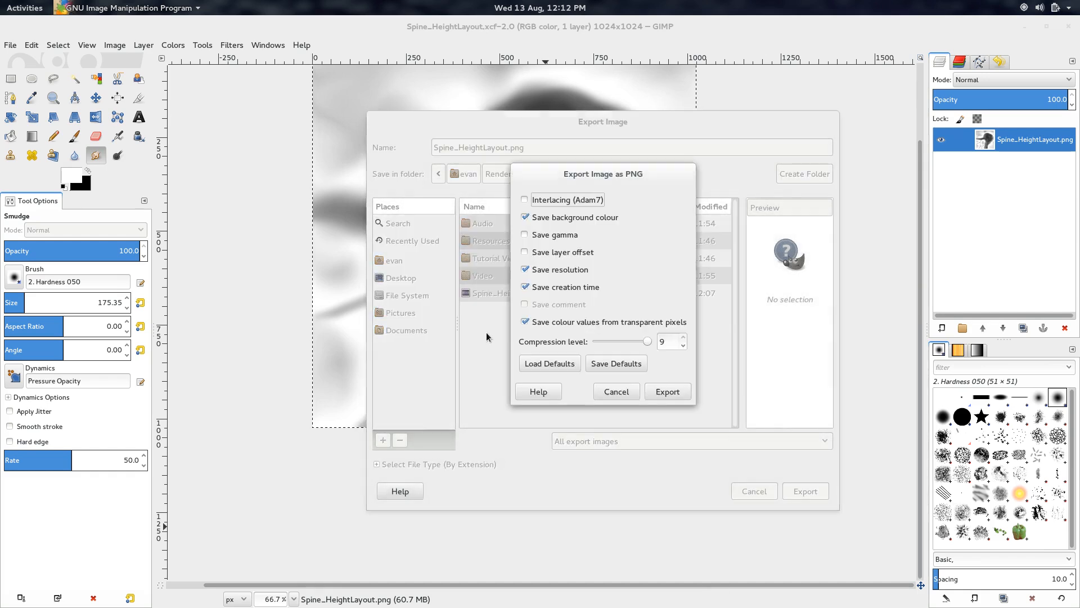
left_click(667, 393)
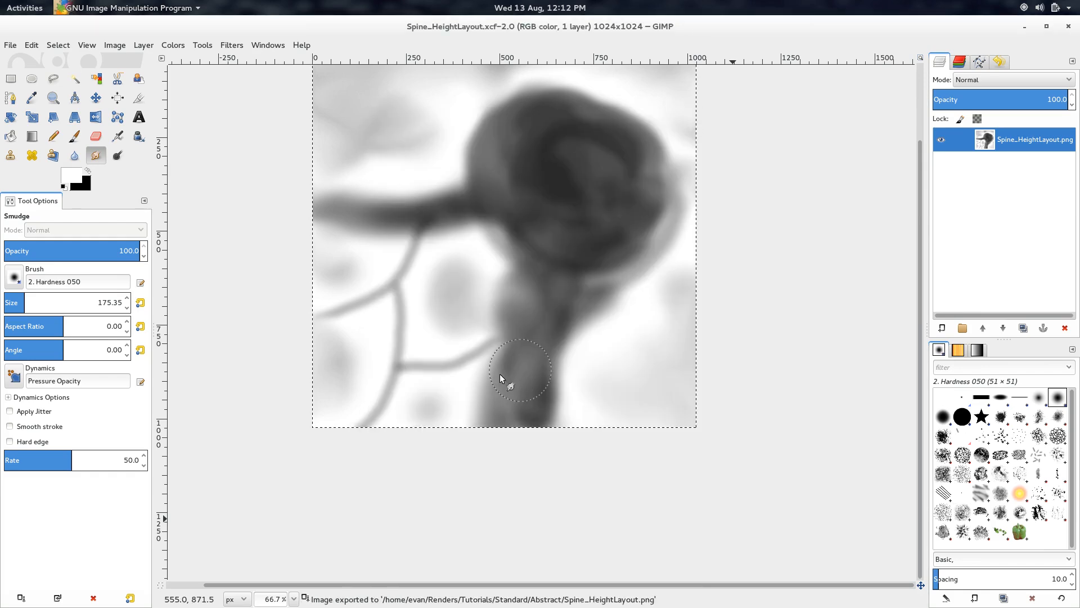
- Switch to Blender, open Spine_HeightLayout.png in the UV/Image Editor, and return the plane to Object Mode
key("alt+Tab")
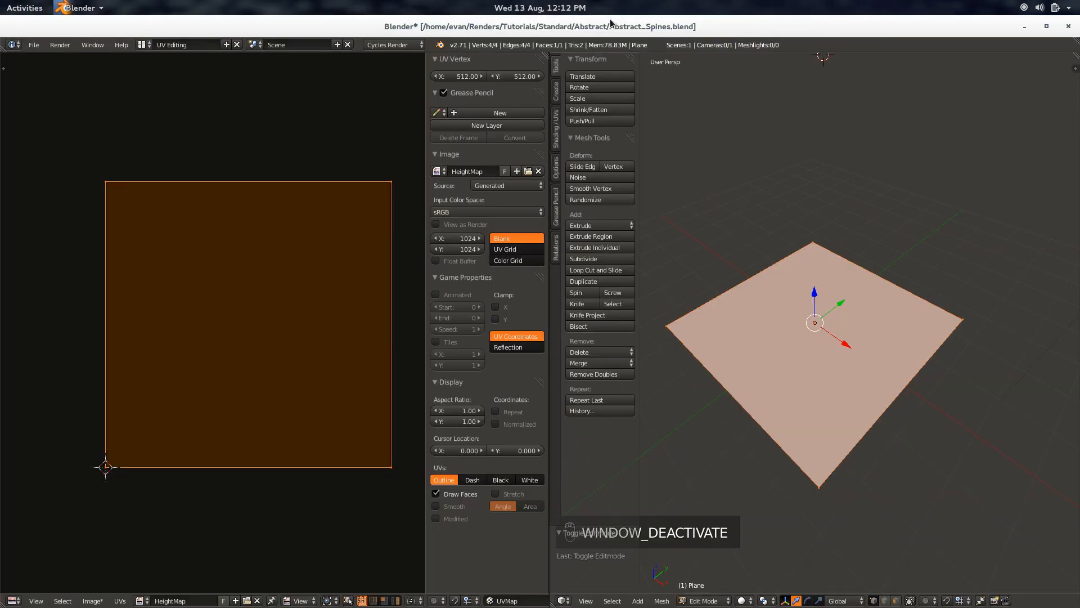
key("alt+F11")
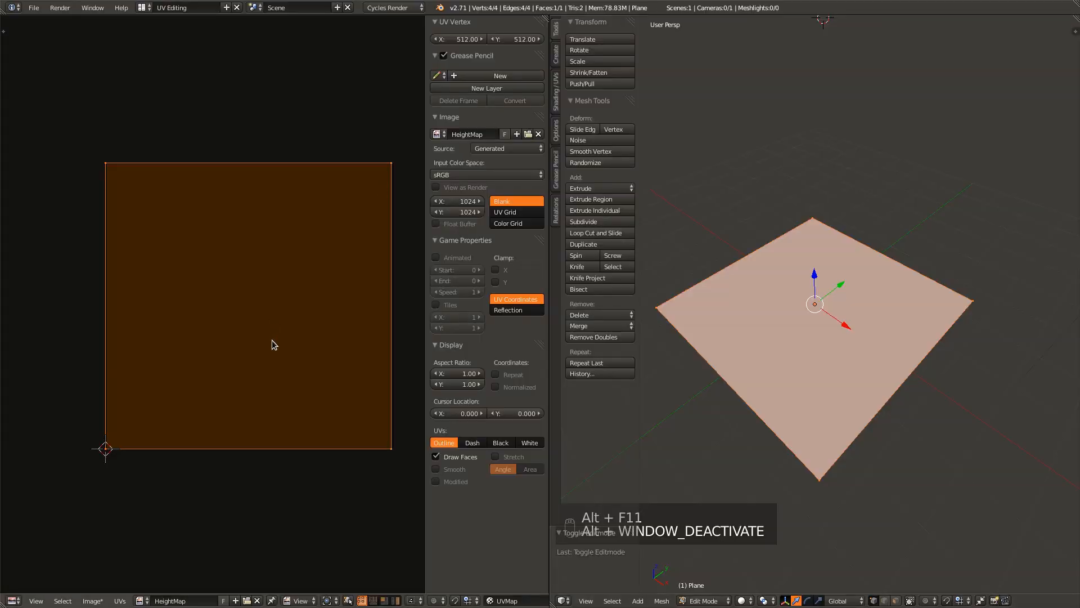
scroll(242, 349, "down", 1)
left_click(140, 600)
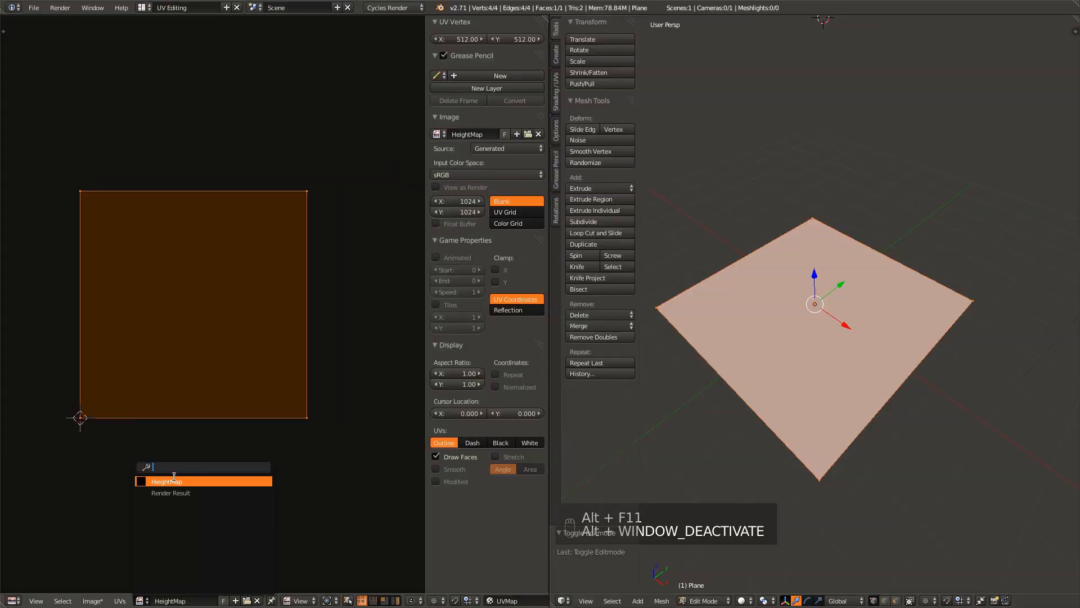
left_click(247, 600)
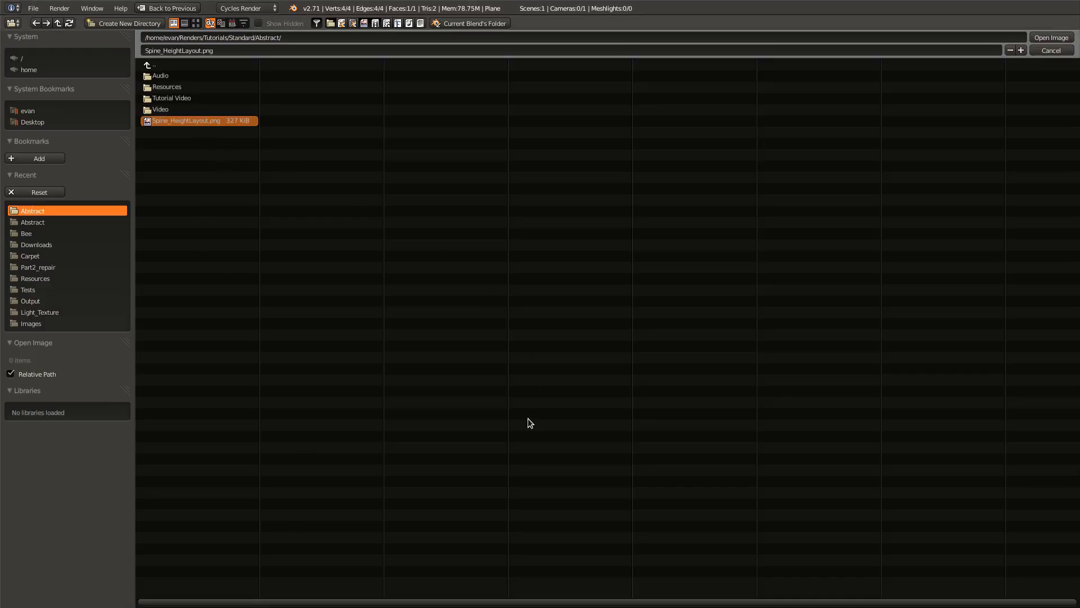
left_click(1051, 37)
key("Tab")
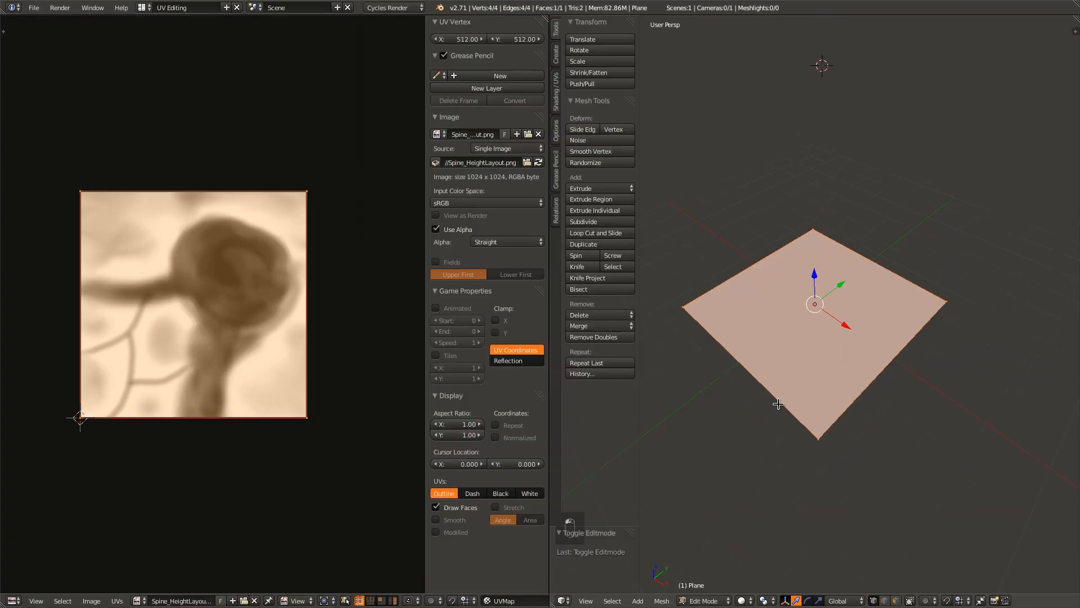
key("Tab")
middle_click_drag(791, 435, 659, 363)
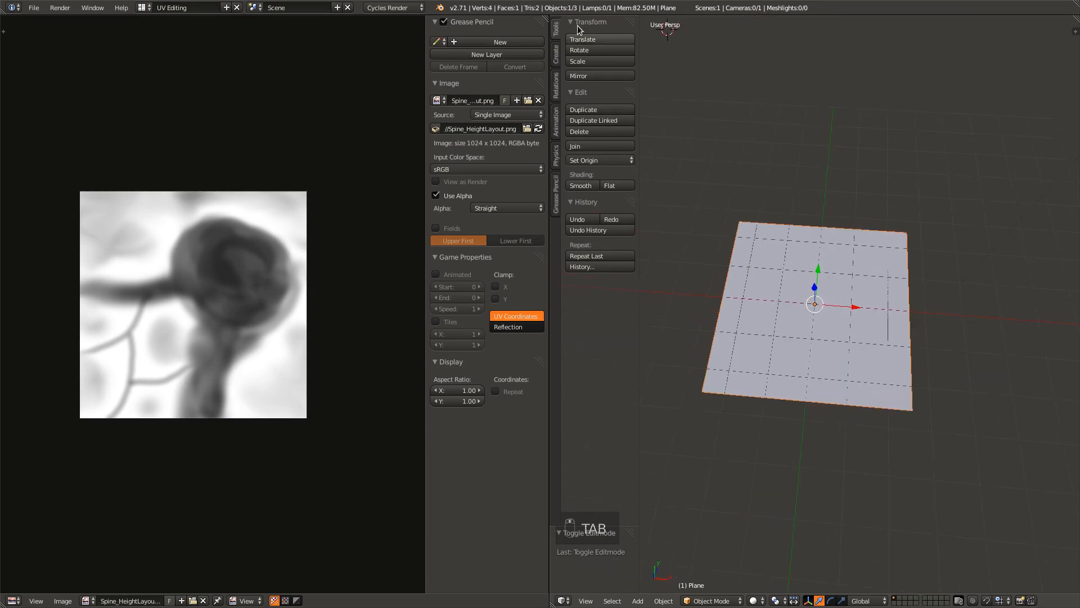
- Return to the Default screen layout and assign the loaded Spine_HeightLayout.png as the HeightMap texture's image
left_click(145, 8)
left_click(168, 57)
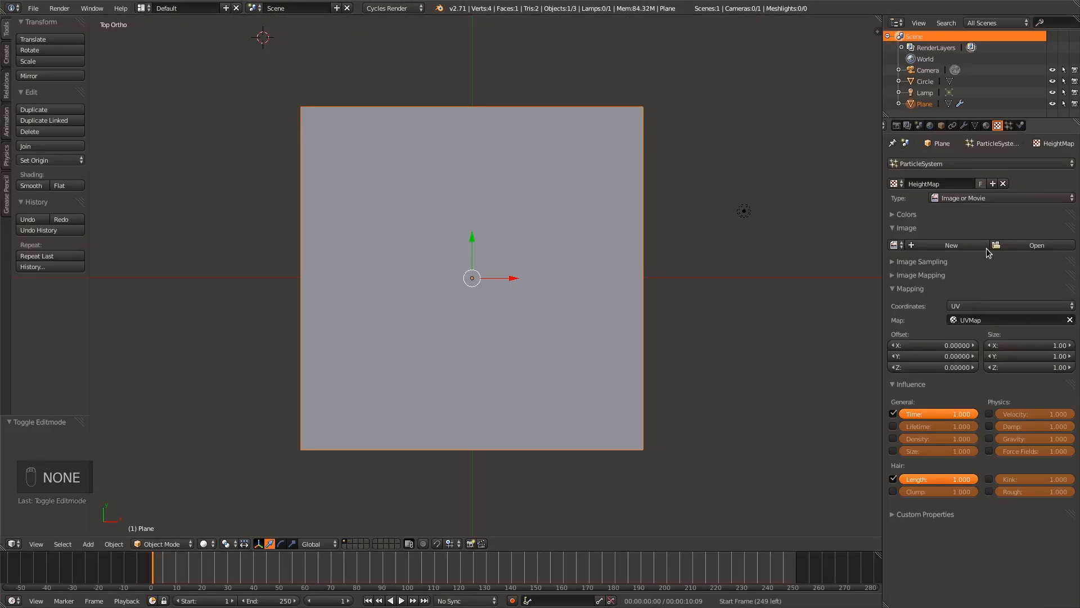
left_click(1023, 248)
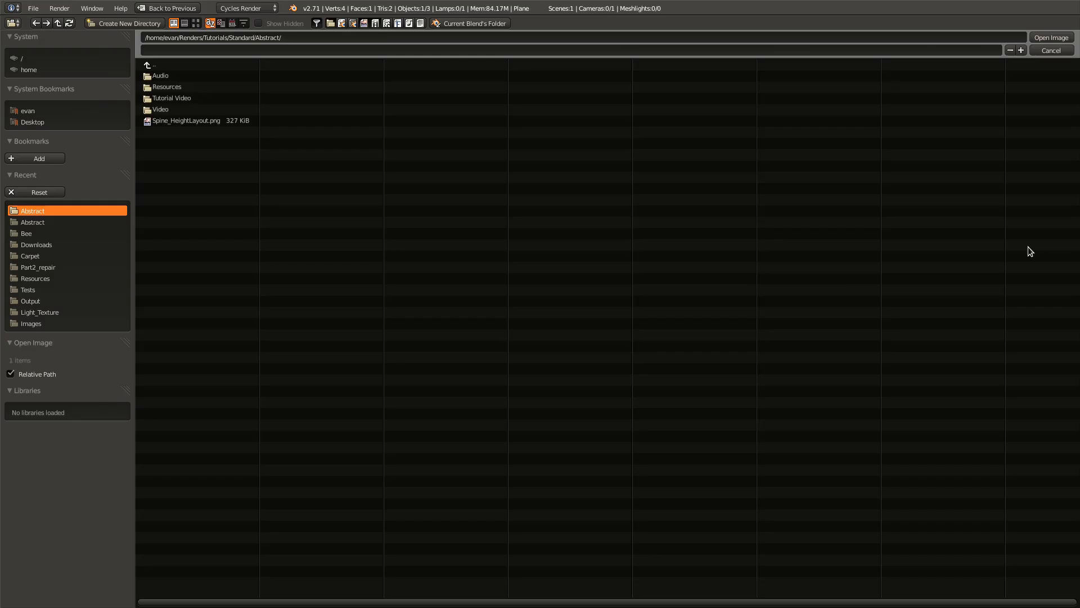
key("Escape")
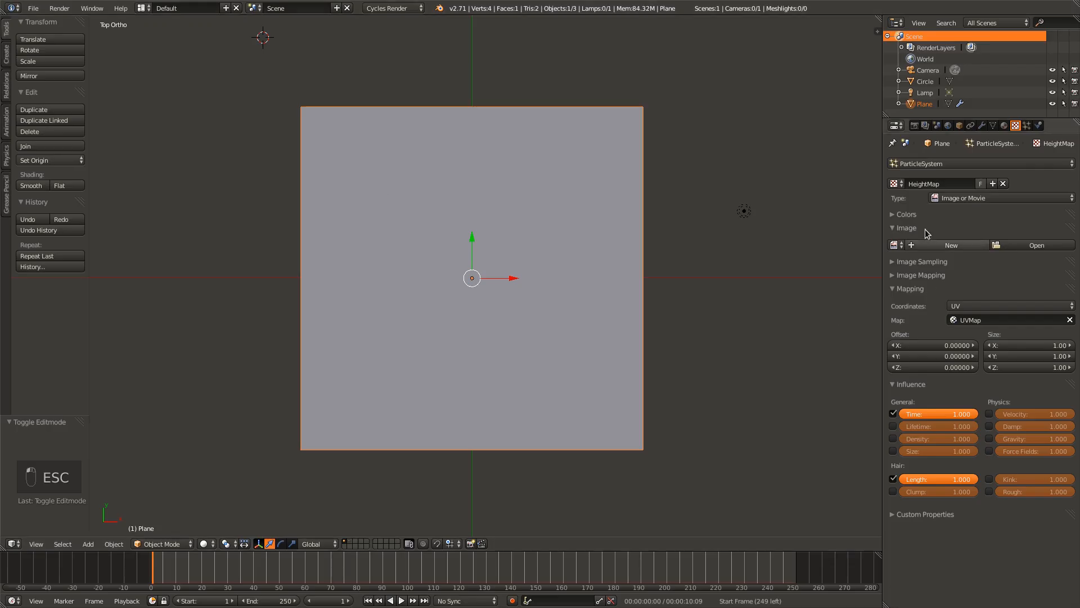
left_click(895, 245)
left_click(939, 285)
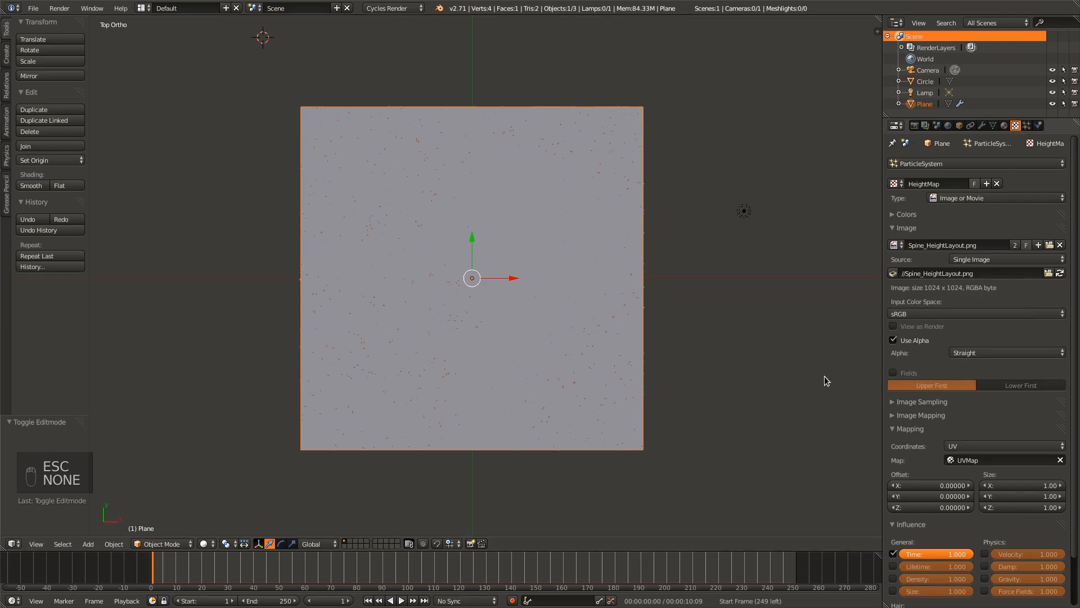
- Try the HeightMap texture's hair Length influence at about 0.7 and 0.79, and restore it to 1.000
middle_click_drag(824, 378, 457, 258)
scroll(568, 309, "up", 3)
scroll(448, 412, "up", 3)
middle_click_drag(509, 172, 470, 264)
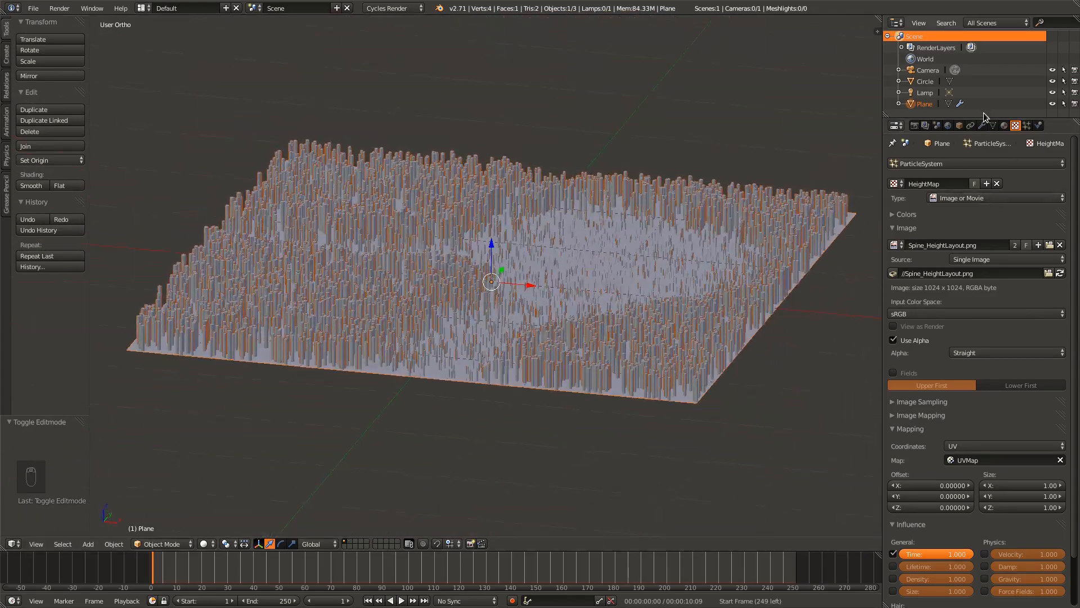
scroll(944, 531, "down", 3)
left_click_drag(970, 567, 959, 567)
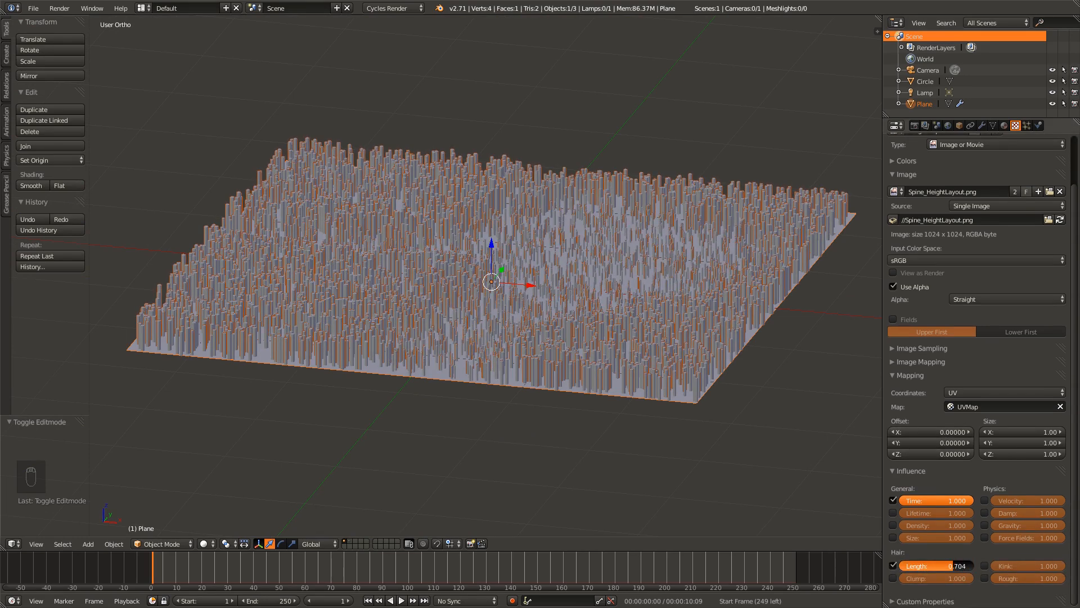
middle_click_drag(703, 416, 550, 412)
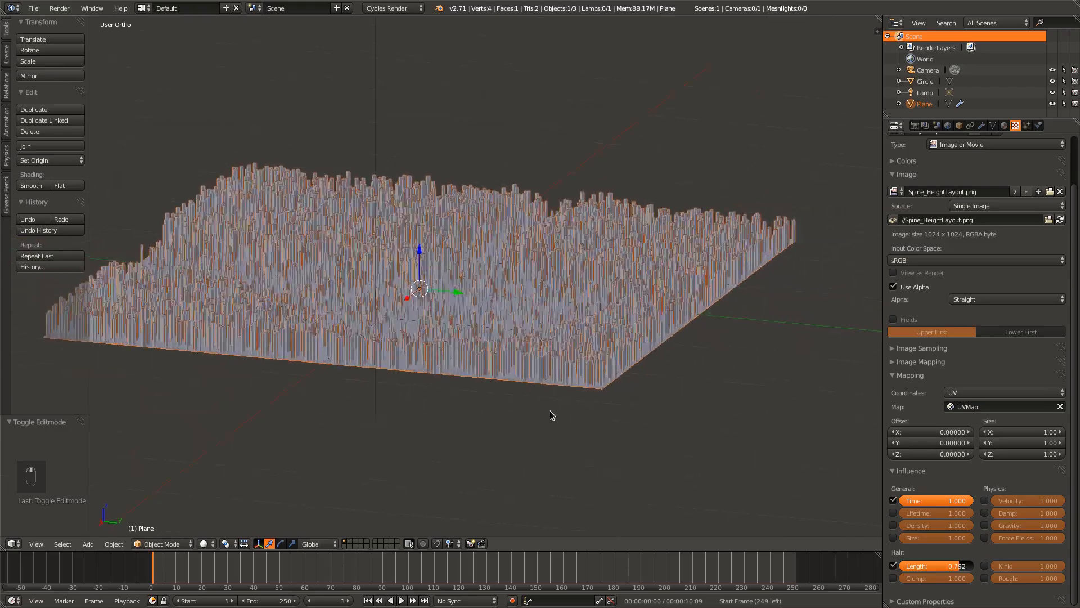
scroll(550, 413, "up", 6)
middle_click_drag(630, 364, 910, 585)
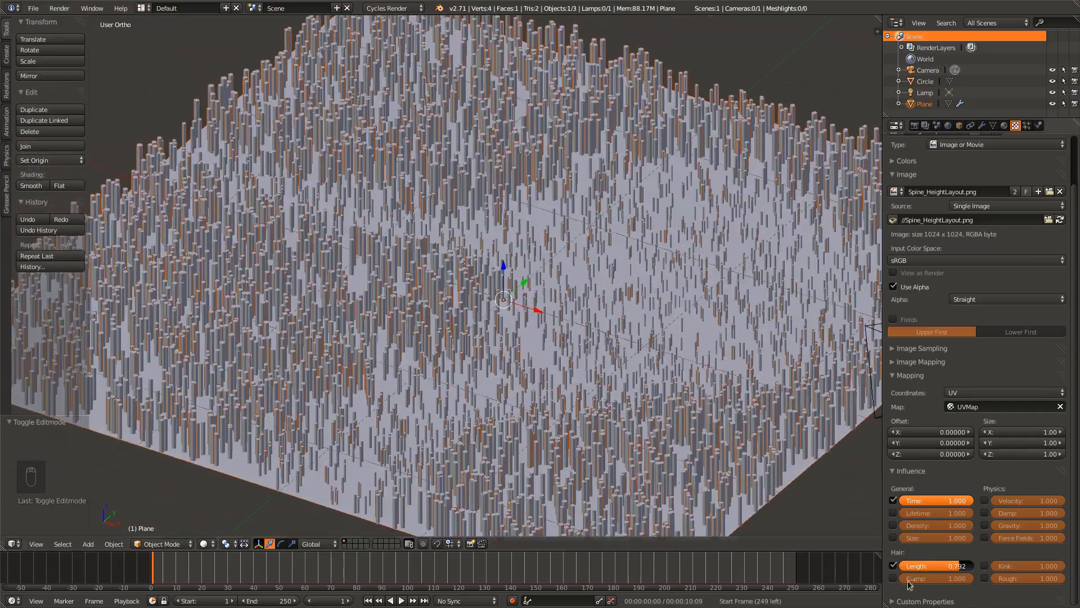
left_click_drag(959, 566, 977, 566)
- Toggle the HeightMap texture's hair Length influence off and on to compare the column heights up close
mouse_move(586, 396)
middle_mouse_down()
mouse_move(563, 371)
mouse_move(535, 368)
mouse_move(560, 380)
mouse_move(618, 450)
mouse_move(605, 394)
mouse_move(589, 415)
middle_mouse_up()
scroll(546, 369, "up", 4)
scroll(574, 413, "up", 3)
middle_click_drag(476, 310, 483, 248)
scroll(499, 295, "down", 2)
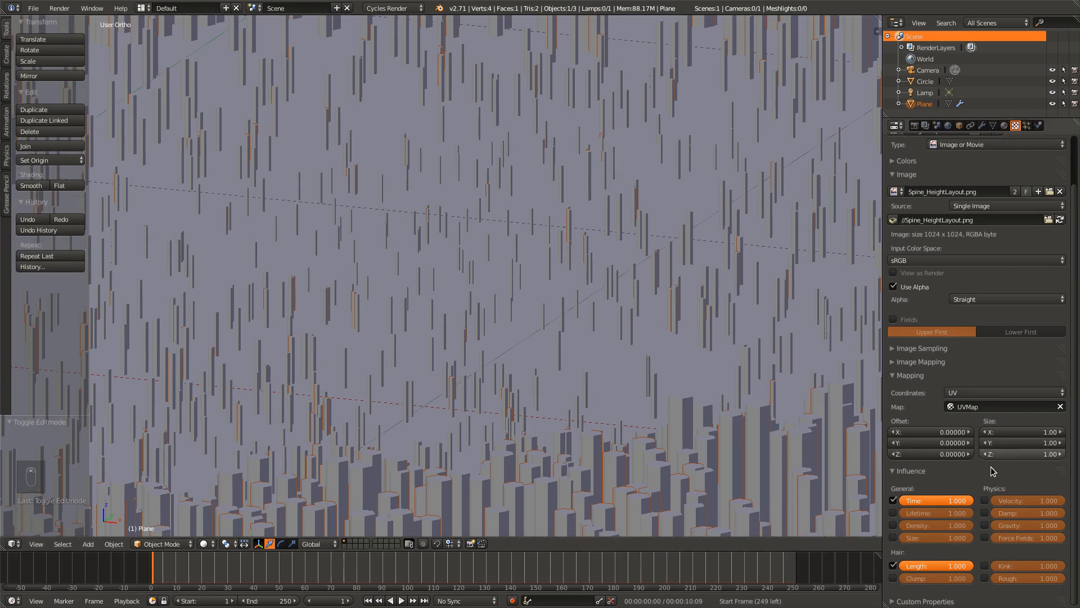
left_click(893, 566)
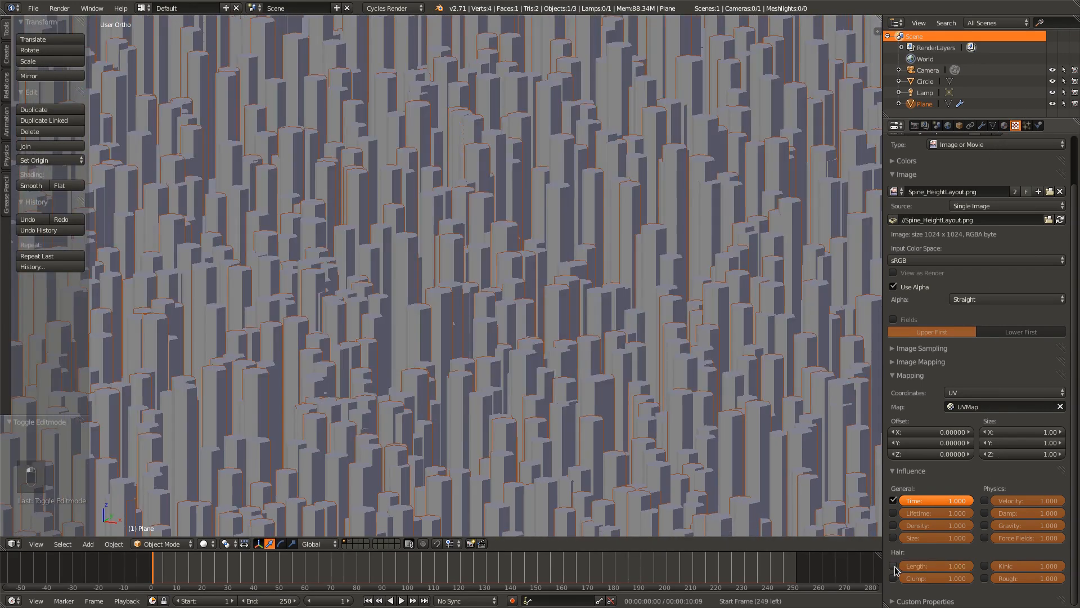
left_click(894, 566)
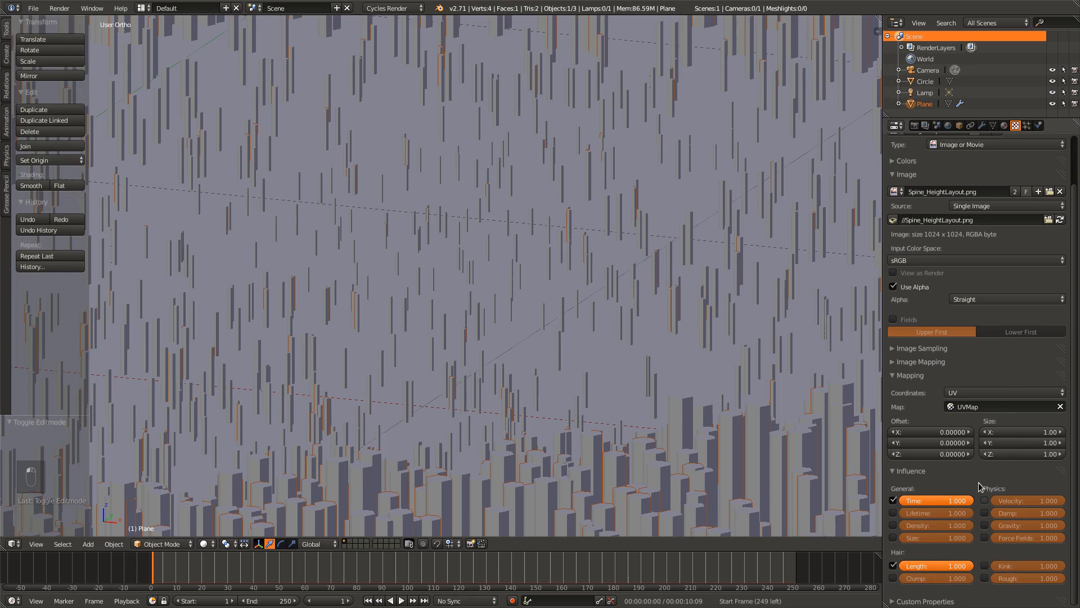
left_click(893, 566)
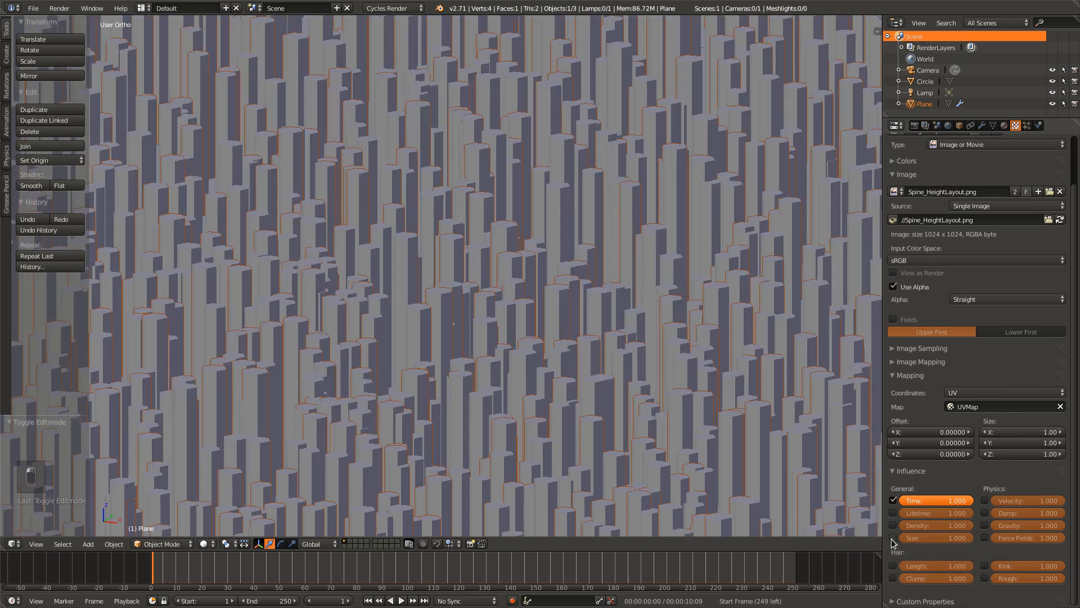
left_click(893, 565)
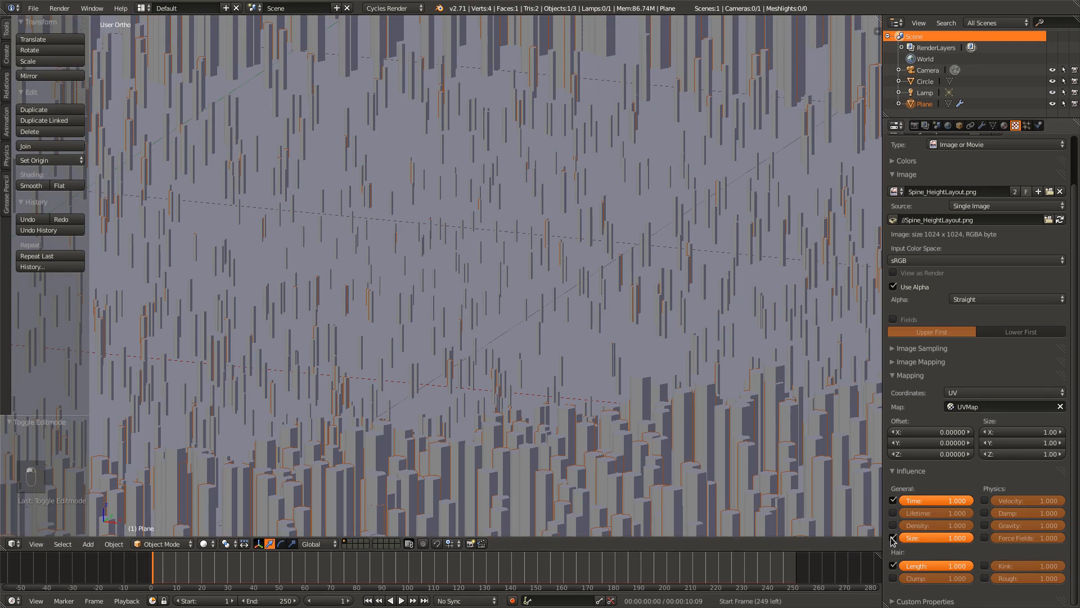
- Test the HeightMap texture's Size and Time influences on the columns, leaving Size disabled and Time enabled
left_click(893, 538)
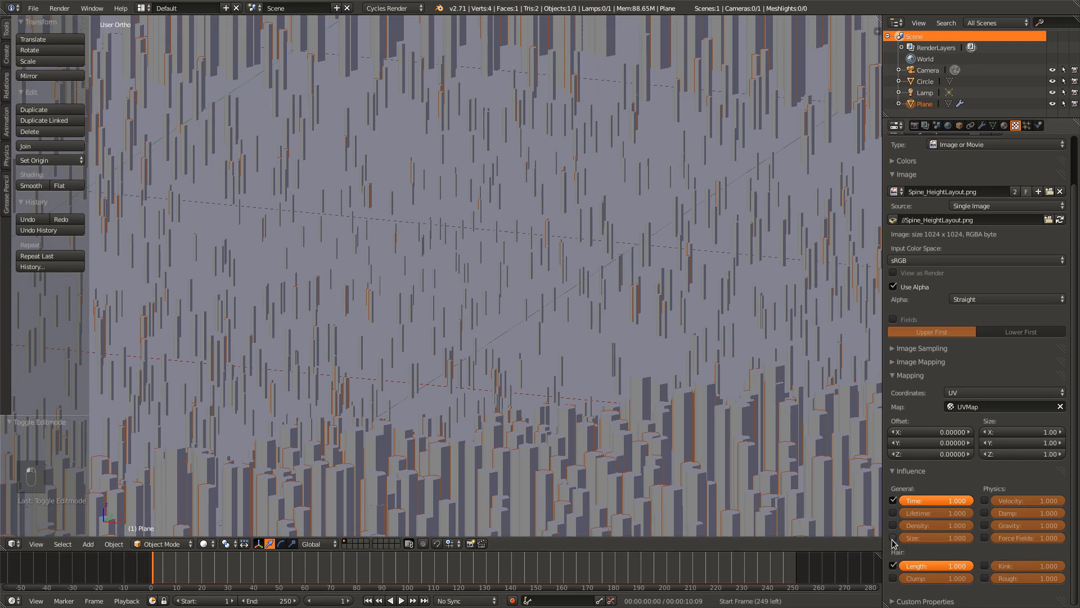
left_click(893, 501)
scroll(843, 423, "down", 4)
middle_click_drag(542, 328, 632, 332)
scroll(656, 350, "down", 4)
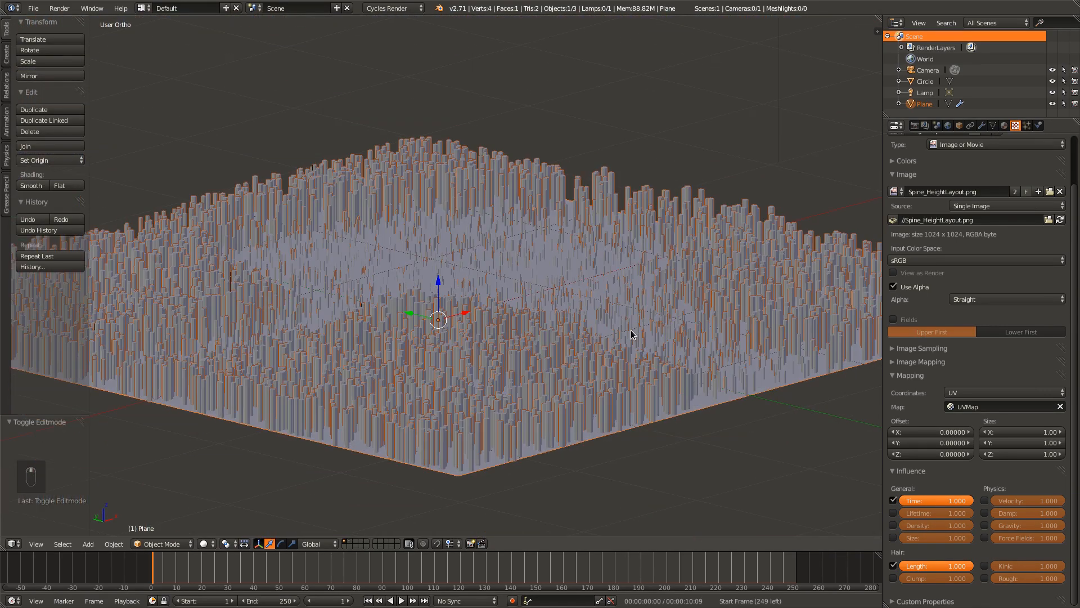
- Save the Blender file over the existing one and inspect the column layout from above
key("ctrl+s")
left_click(632, 332)
middle_click_drag(444, 413, 467, 423)
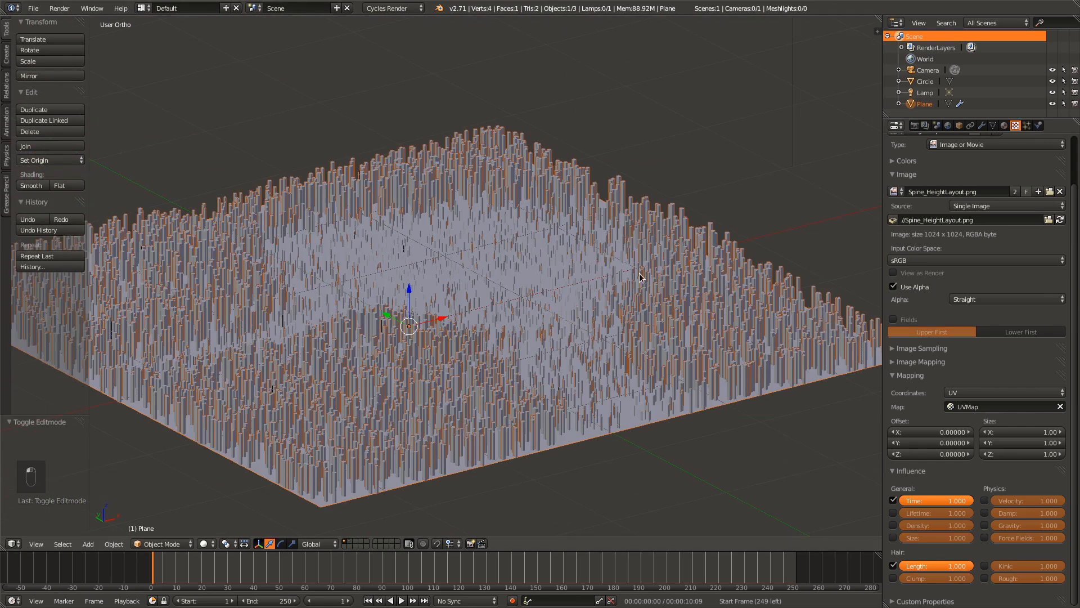
middle_click_drag(639, 277, 570, 345)
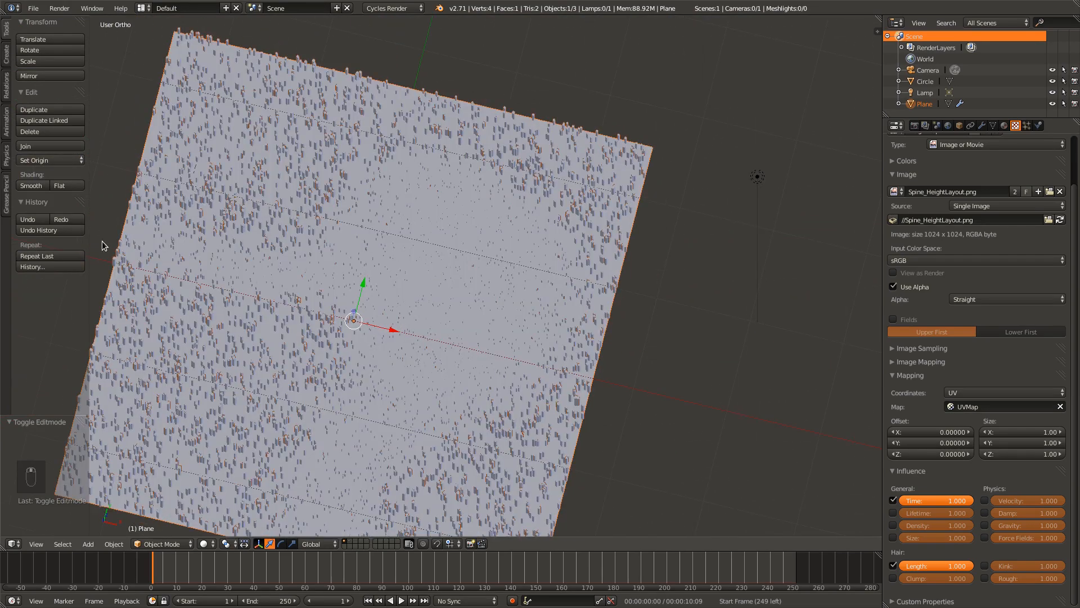
middle_click_drag(167, 301, 448, 412)
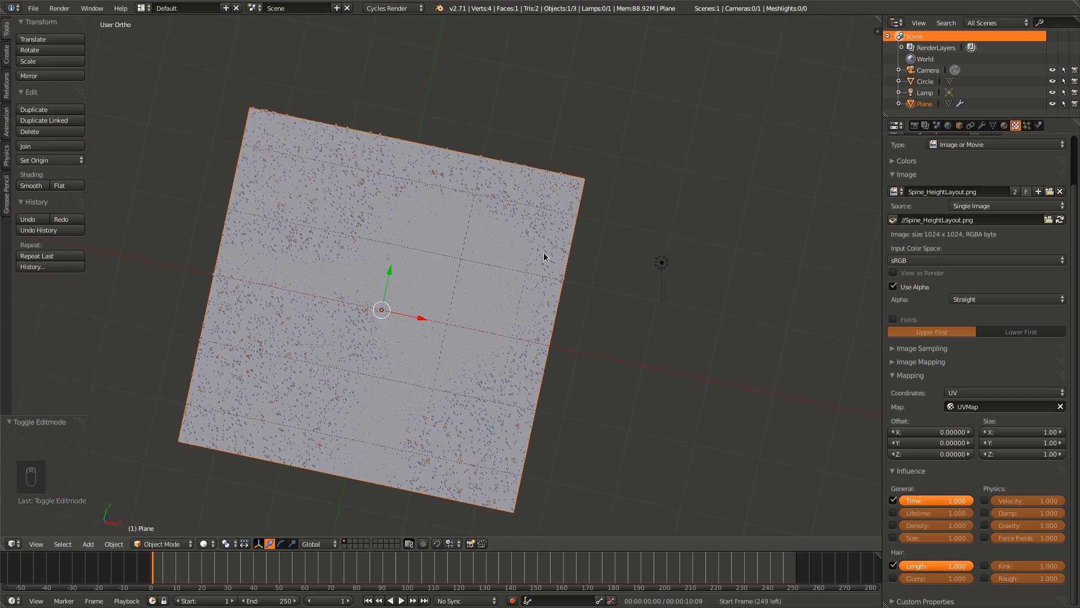
- Switch to GIMP and add a white-filled layer named Lighten above the height layout, with its opacity at 47.7
key("super")
left_click(674, 315)
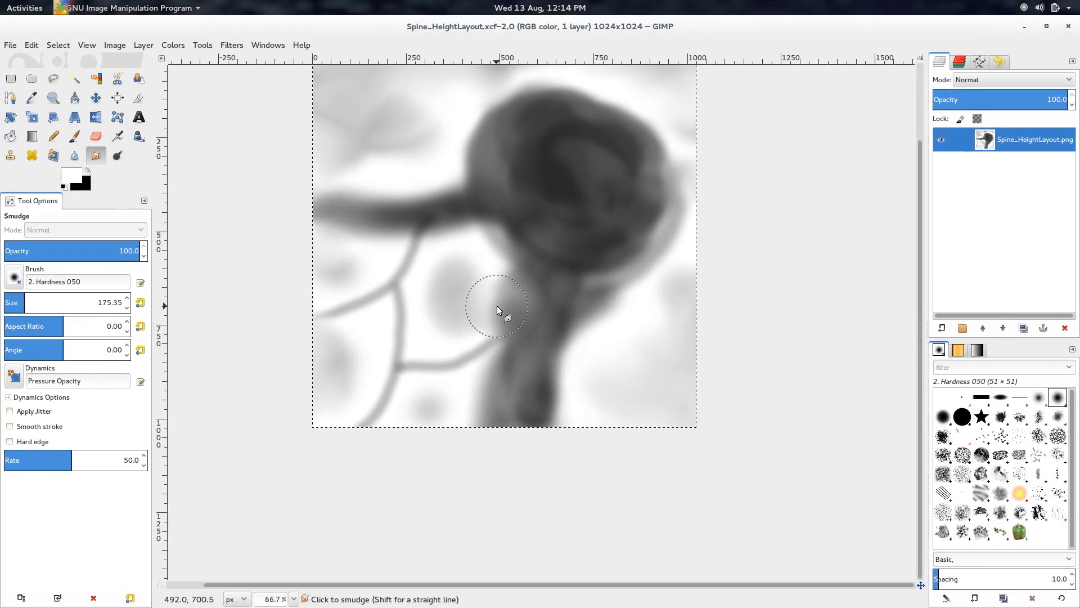
scroll(497, 305, "down", 1, "ctrl")
right_click(971, 221)
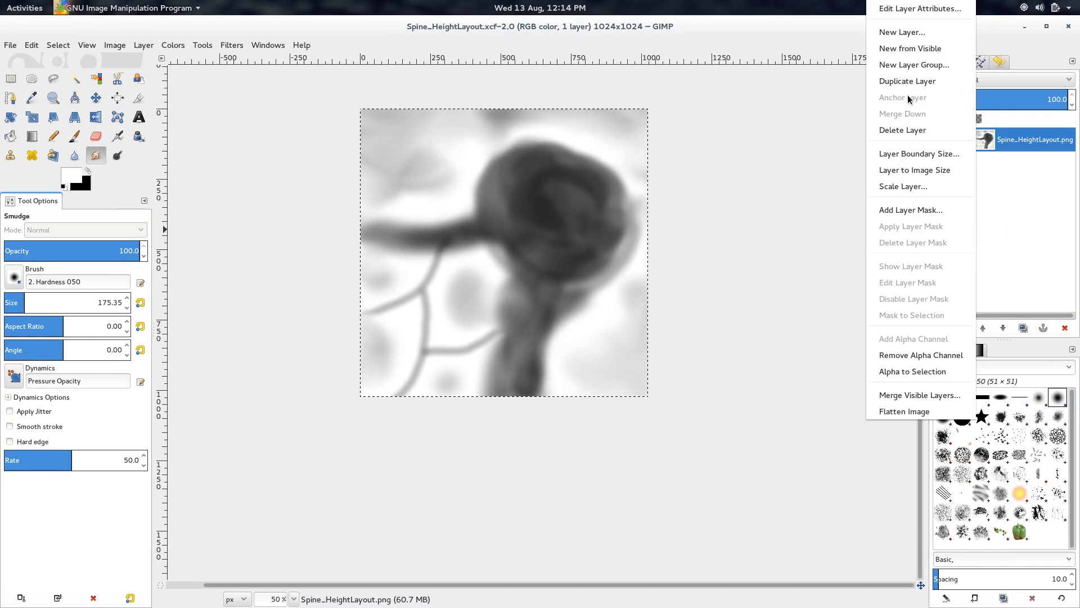
left_click(901, 32)
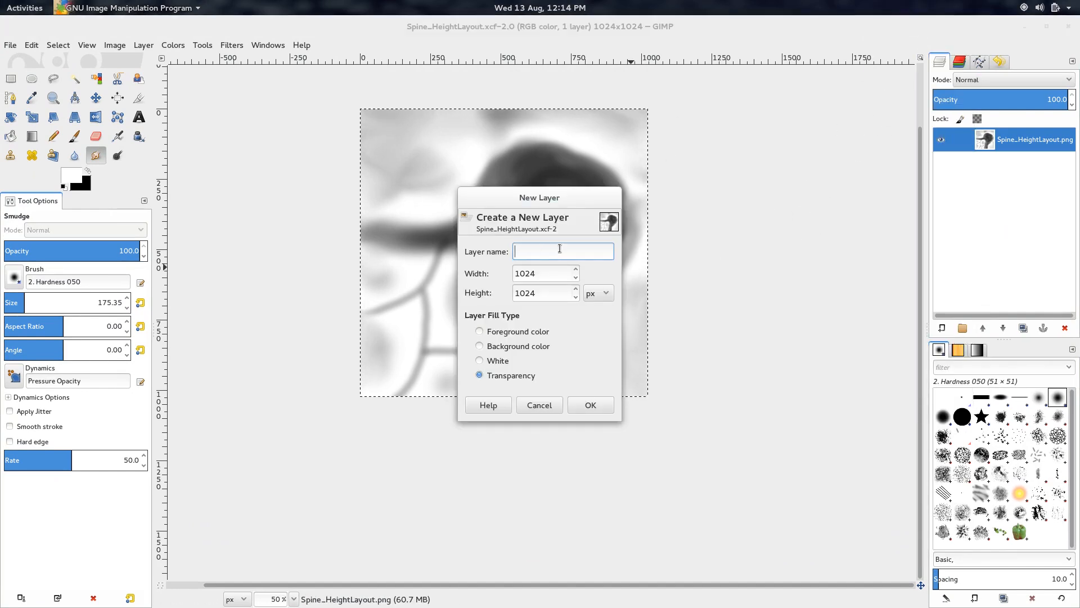
type("Ligh")
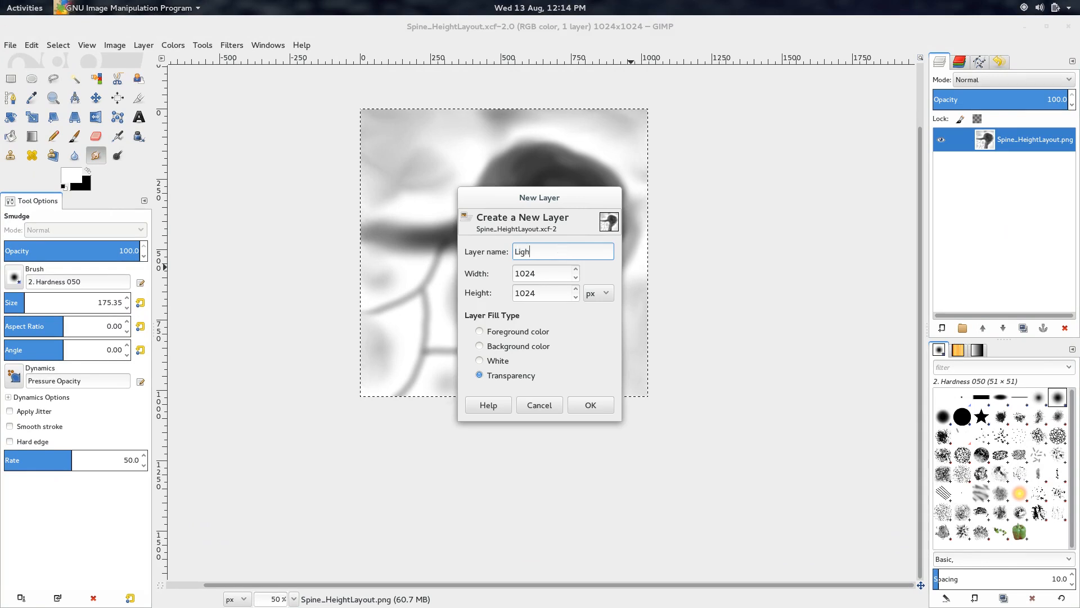
type("ten")
left_click(496, 360)
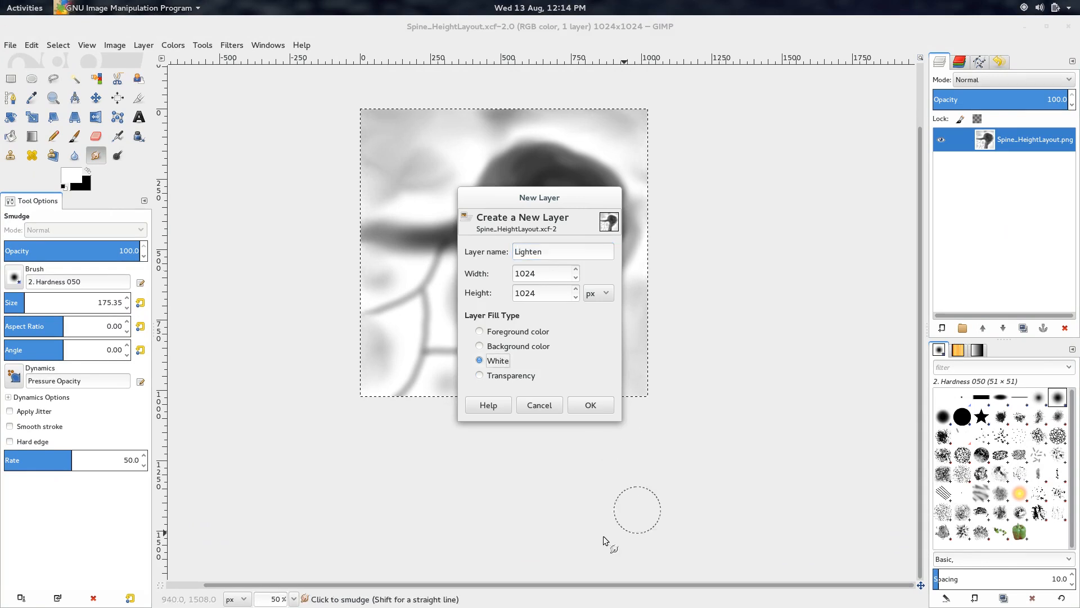
left_click(590, 406)
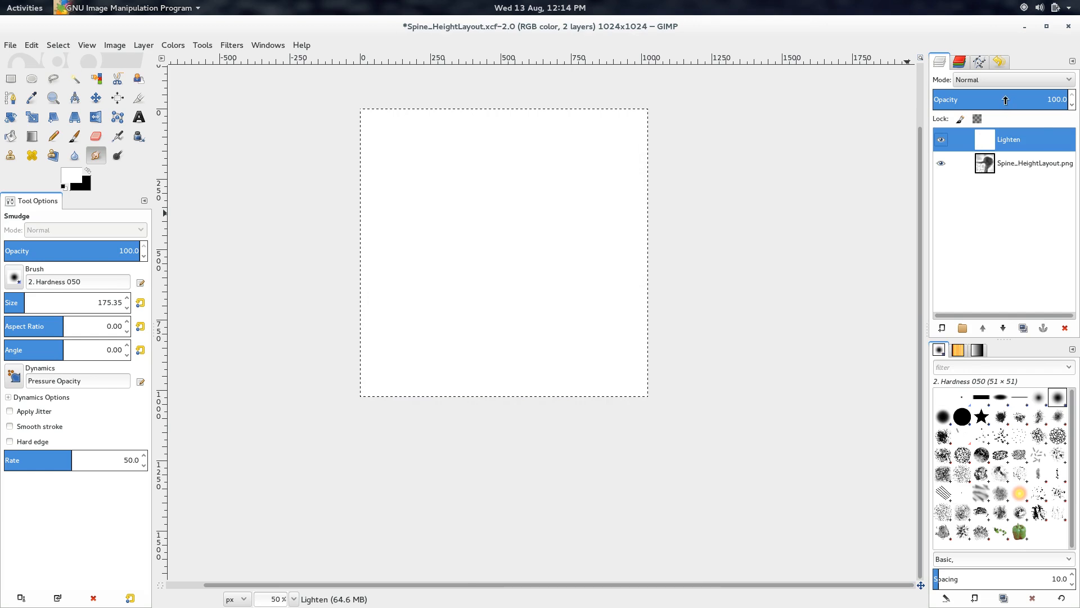
mouse_move(1005, 99)
left_mouse_down()
mouse_move(963, 102)
mouse_move(998, 108)
left_mouse_up()
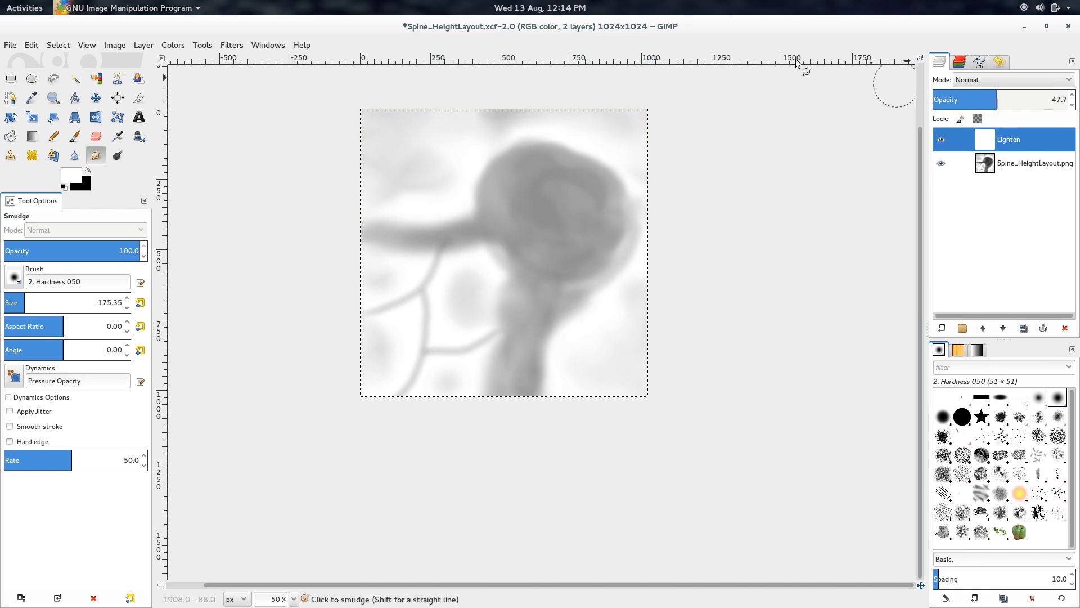
- Save the GIMP image and export it as Spine_HeightLayout.png in the Abstract folder, replacing the existing file
key("ctrl+s")
key("ctrl+shift+e")
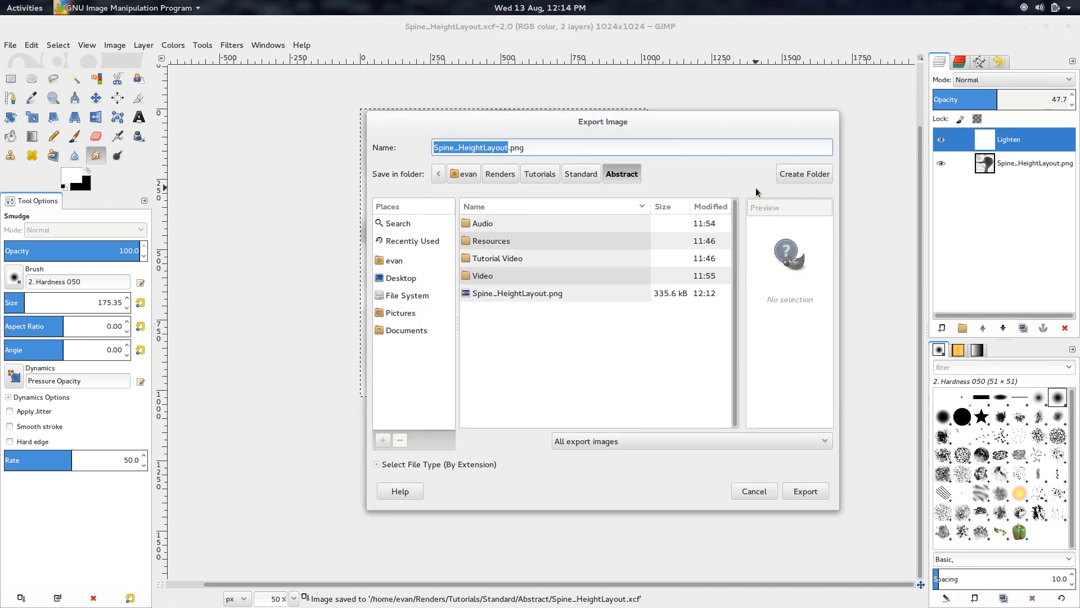
left_click(806, 492)
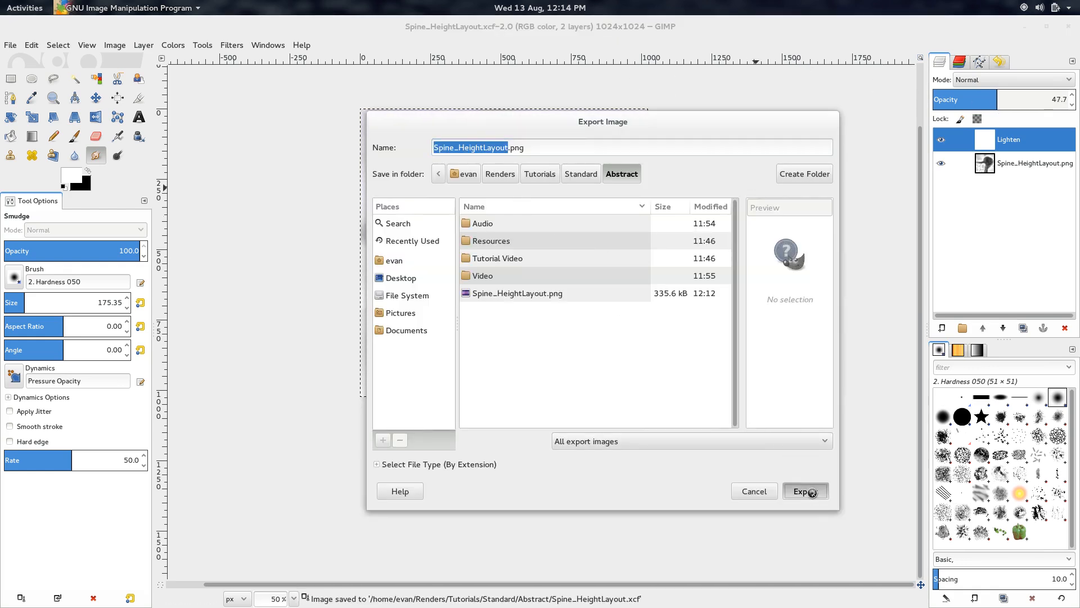
left_click(694, 352)
left_click(668, 391)
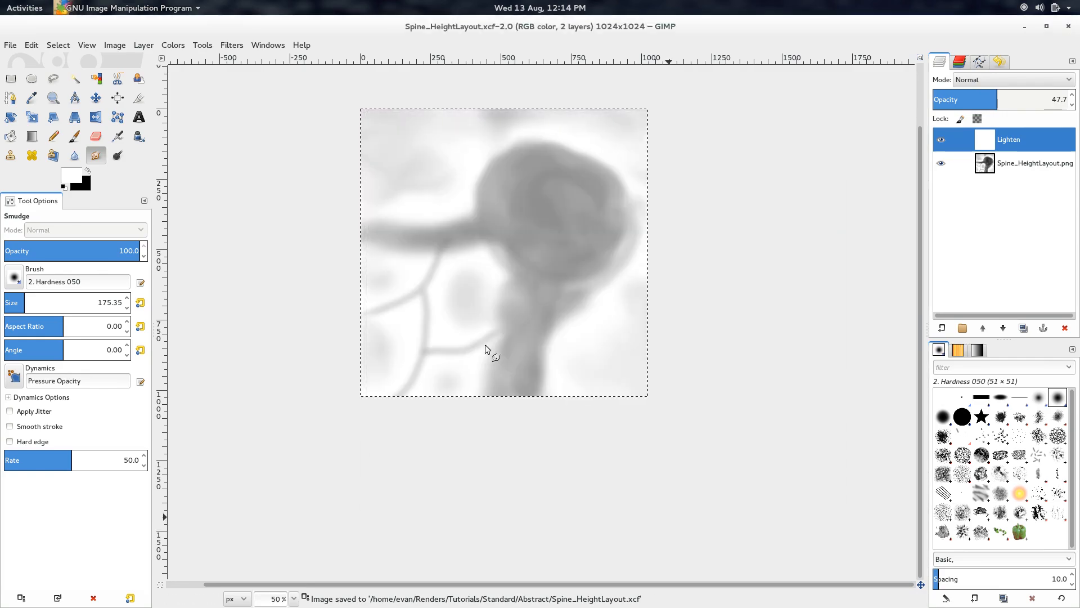
- Return to Blender, reload the HeightMap texture's Spine_HeightLayout.png image, and inspect the column heights from the side
key("super")
left_click(368, 424)
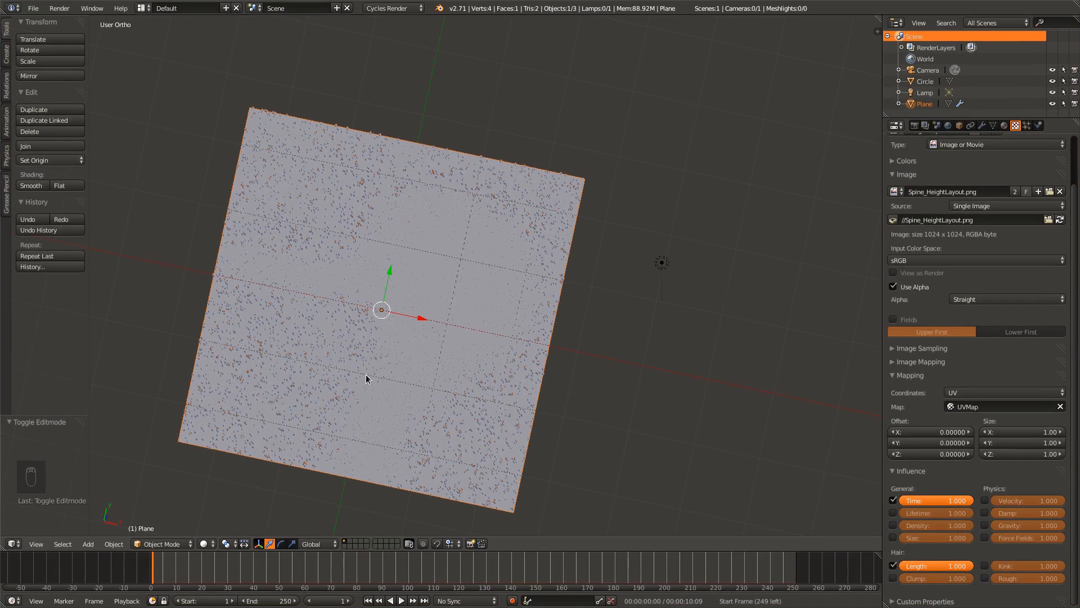
left_click(150, 9)
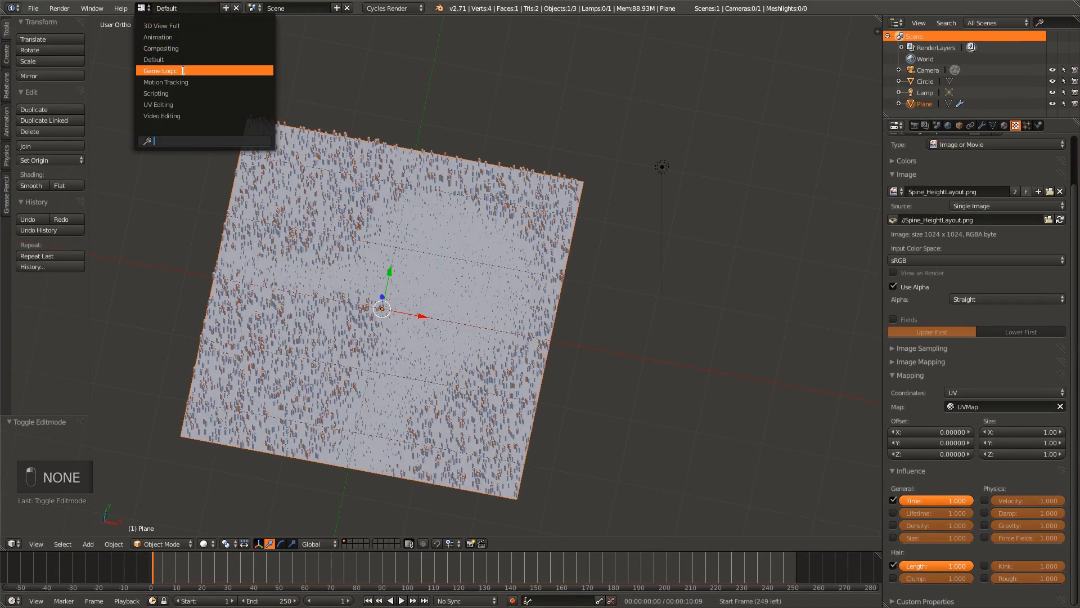
left_click(1063, 219)
scroll(559, 386, "up", 5)
middle_click_drag(554, 404, 602, 287)
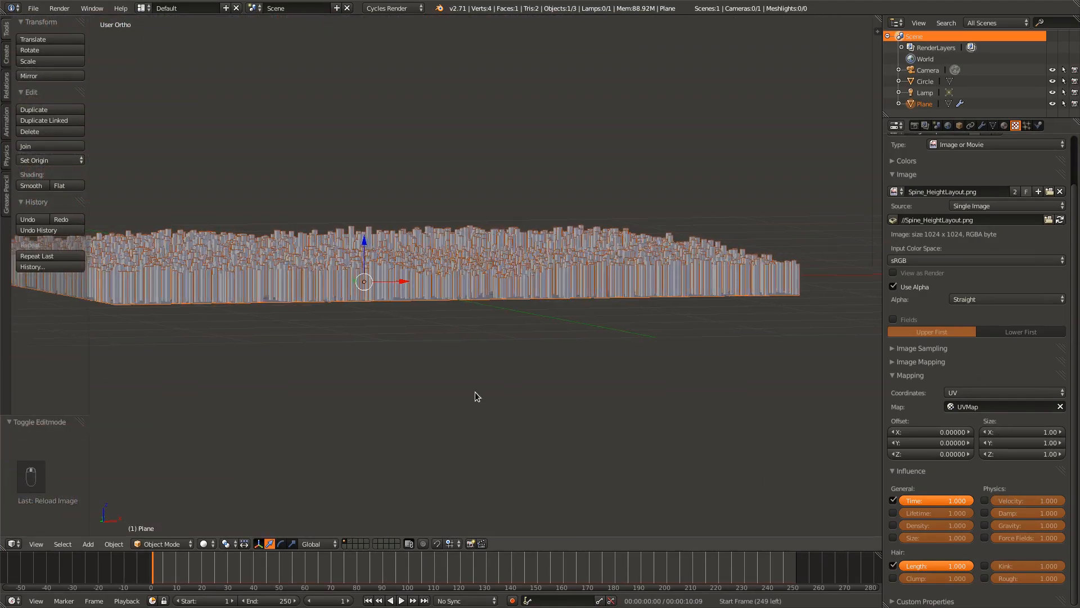
middle_click_drag(475, 392, 482, 446)
middle_click_drag(778, 418, 638, 294)
scroll(638, 294, "up", 3)
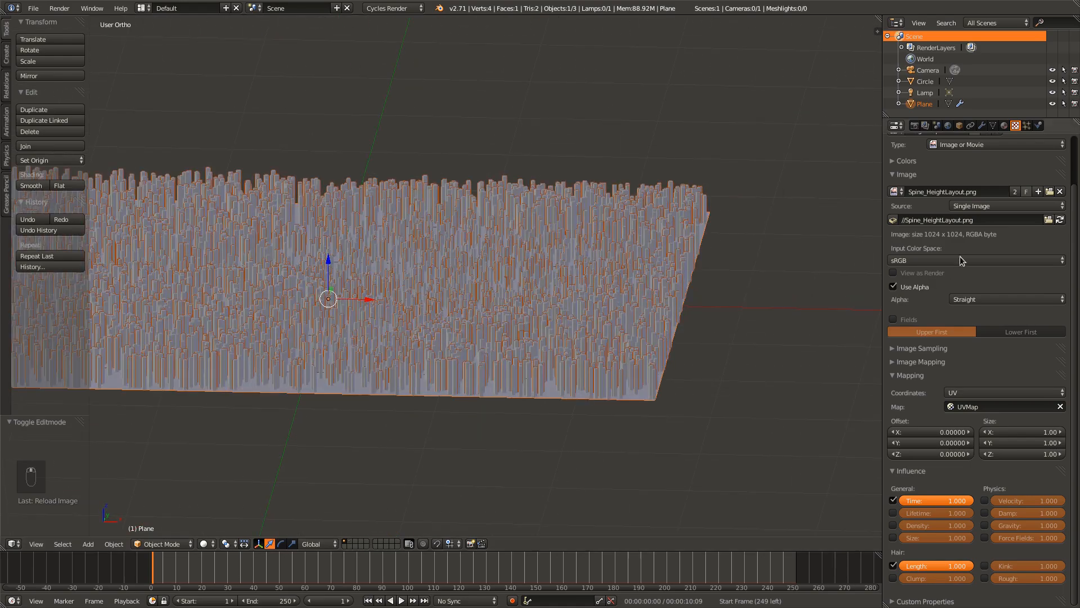
- Open the particle system's HeightNoise texture settings and disable its hair Length influence
scroll(960, 256, "up", 3)
left_click(1006, 126)
left_click(992, 126)
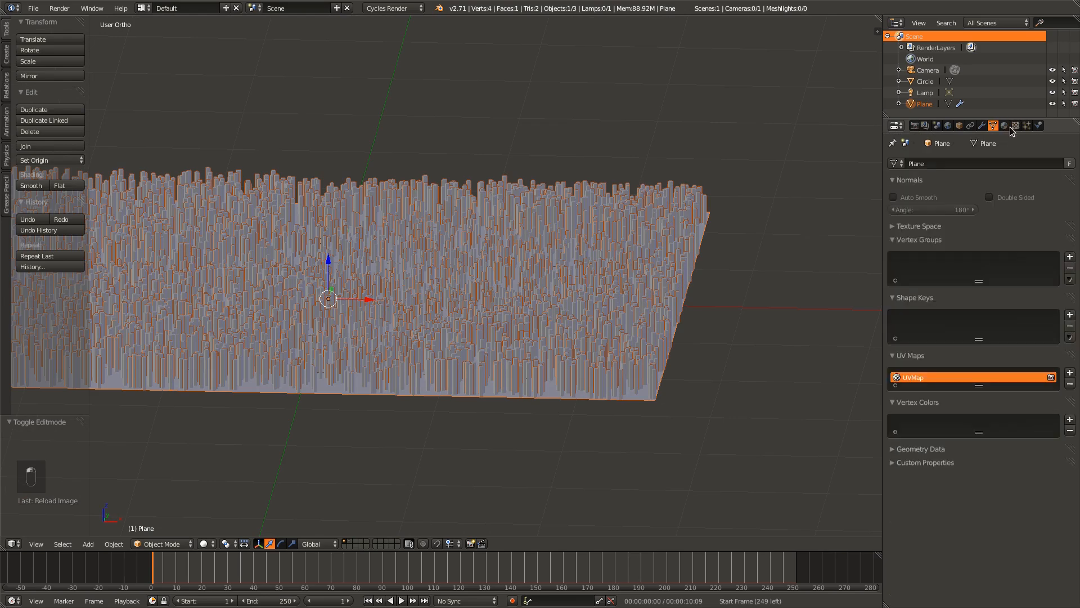
left_click(1015, 126)
left_click(1027, 126)
scroll(993, 370, "down", 3)
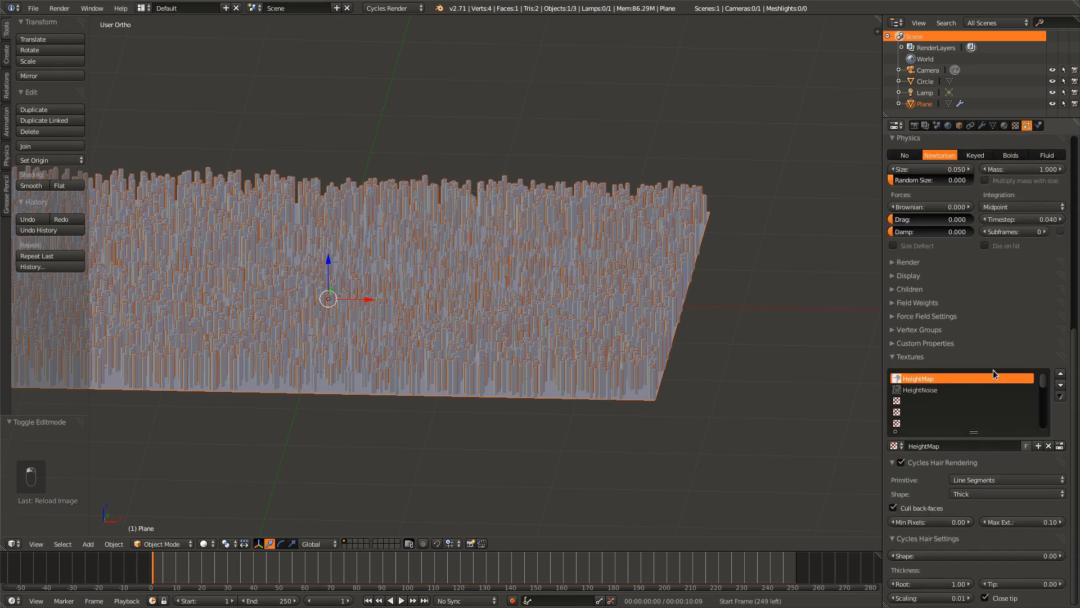
left_click(925, 394)
left_click(1060, 446)
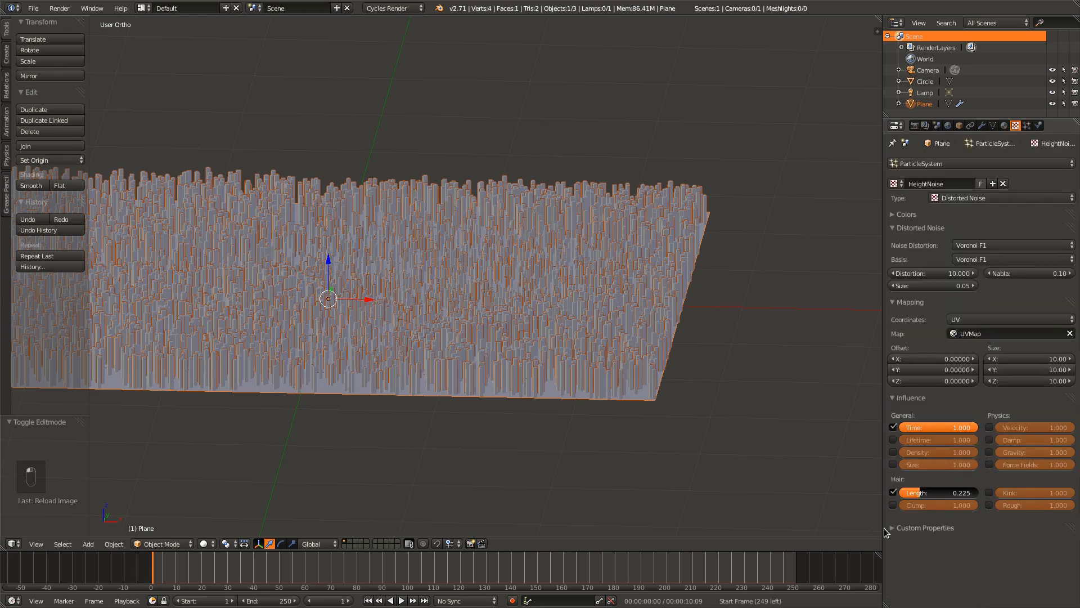
left_click(893, 493)
- Align the camera to a front view of the plane tilted upward by three orbit increments
middle_click_drag(603, 439, 625, 423)
scroll(625, 423, "up", 2)
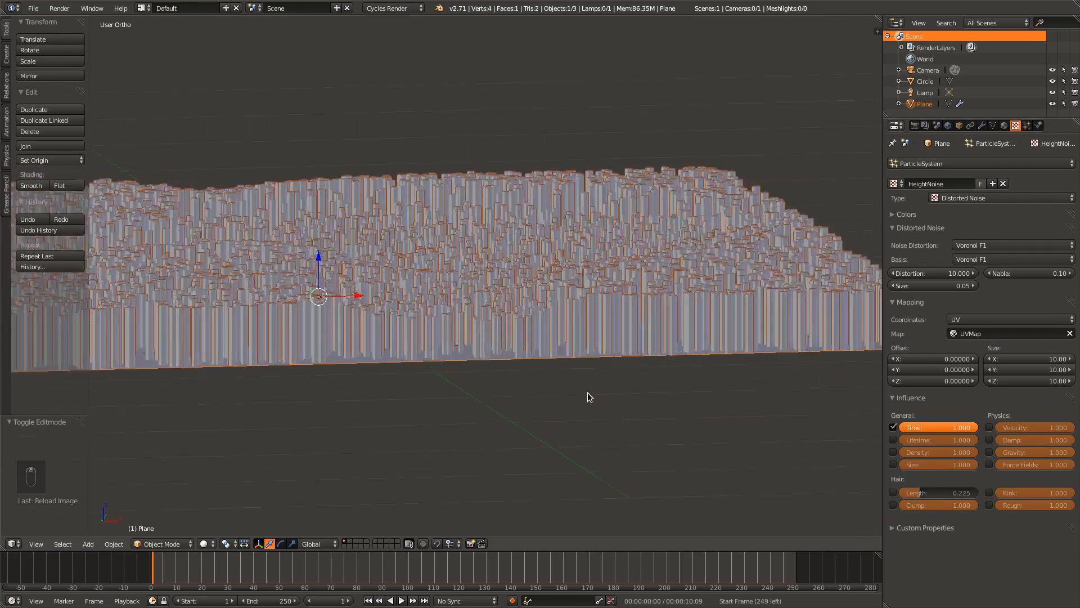
middle_click_drag(587, 393, 620, 322)
scroll(620, 323, "down", 11)
scroll(483, 388, "up", 6)
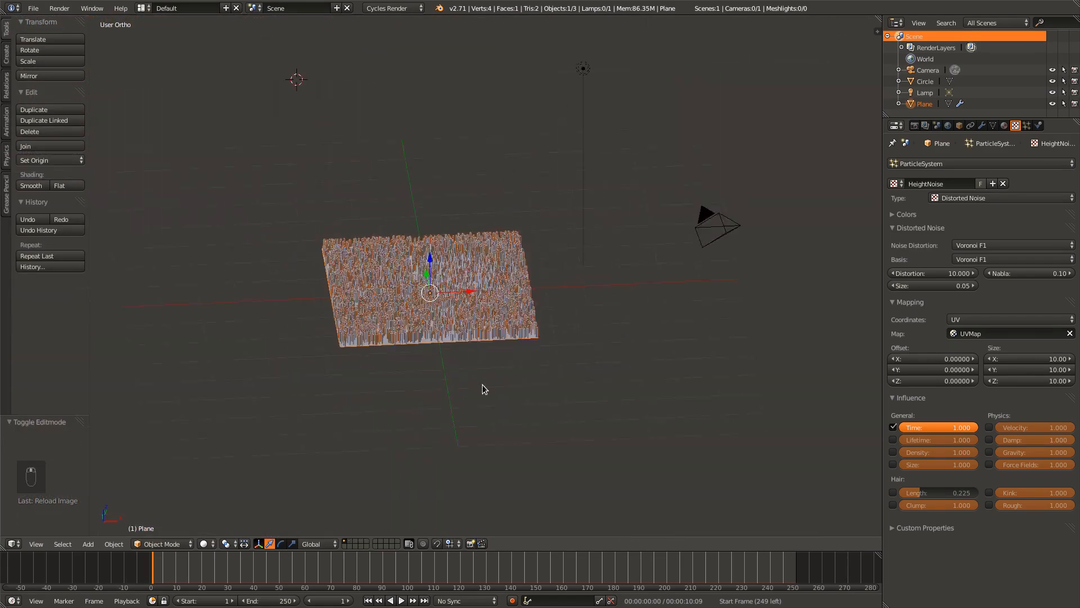
middle_click_drag(484, 389, 467, 390)
key("KP_1")
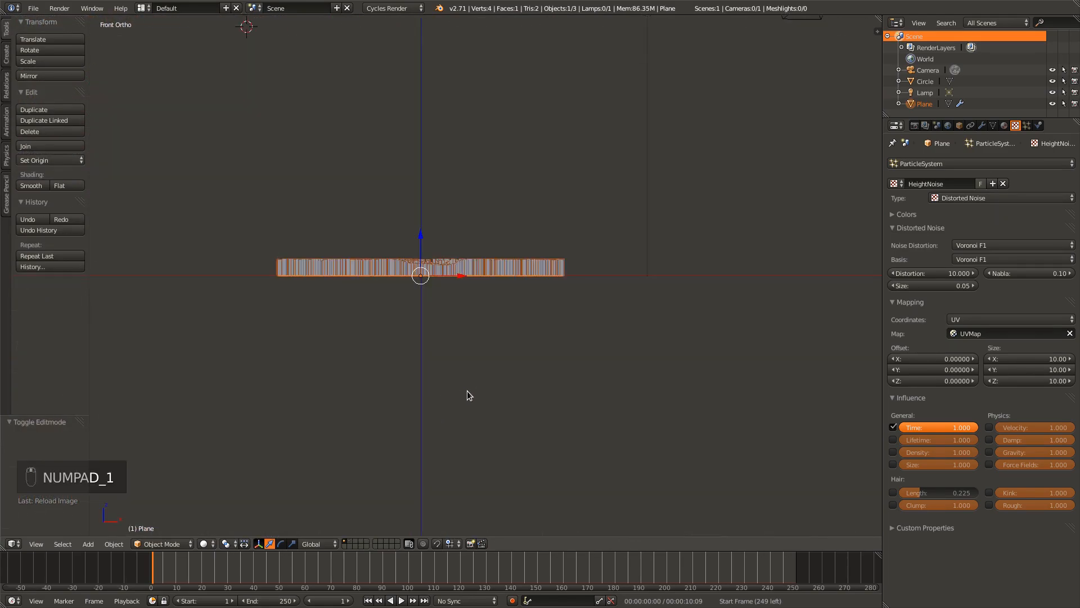
key("KP_8")
key("KP_8")
key("KP_8")
key("ctrl+alt+KP_0")
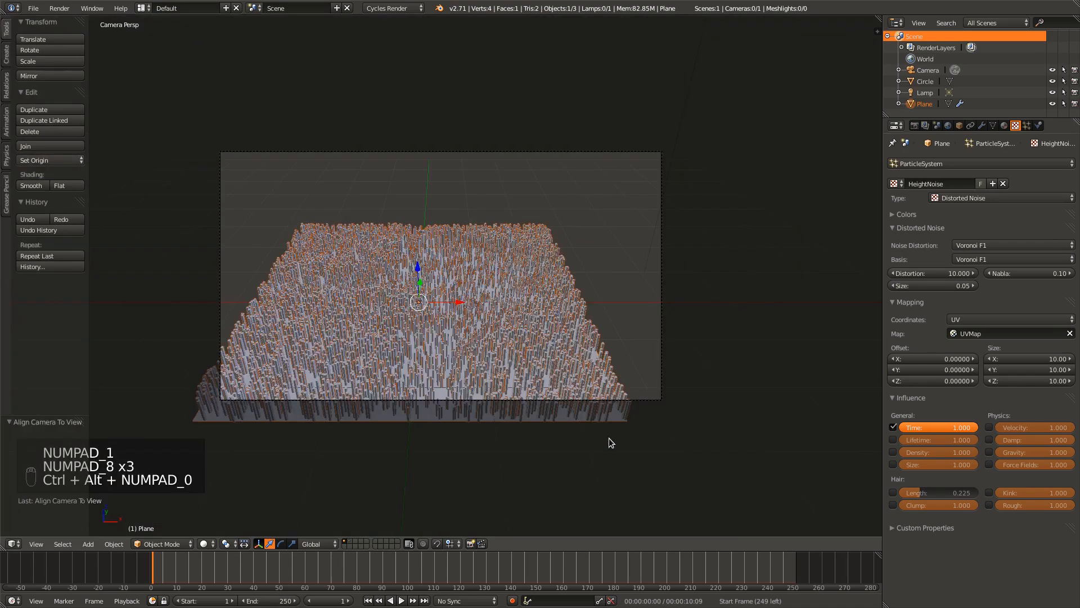
- Select the camera, shift it to centre the plane in the frame, and bring it closer along its local Z axis
right_click(663, 398)
key("g")
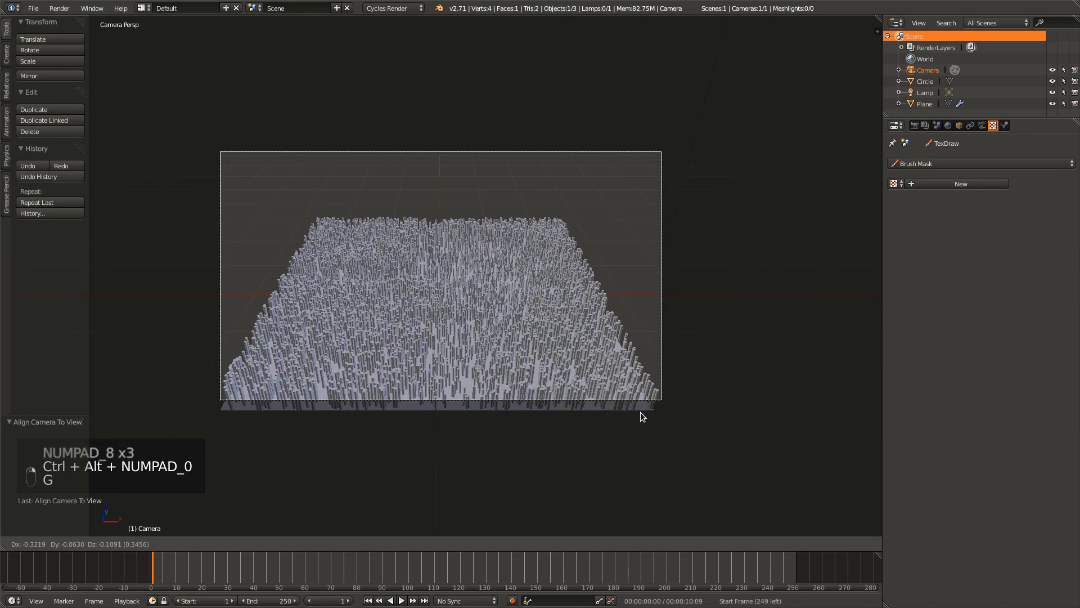
left_click(641, 415)
key("g")
key("z")
key("z")
left_click(607, 340)
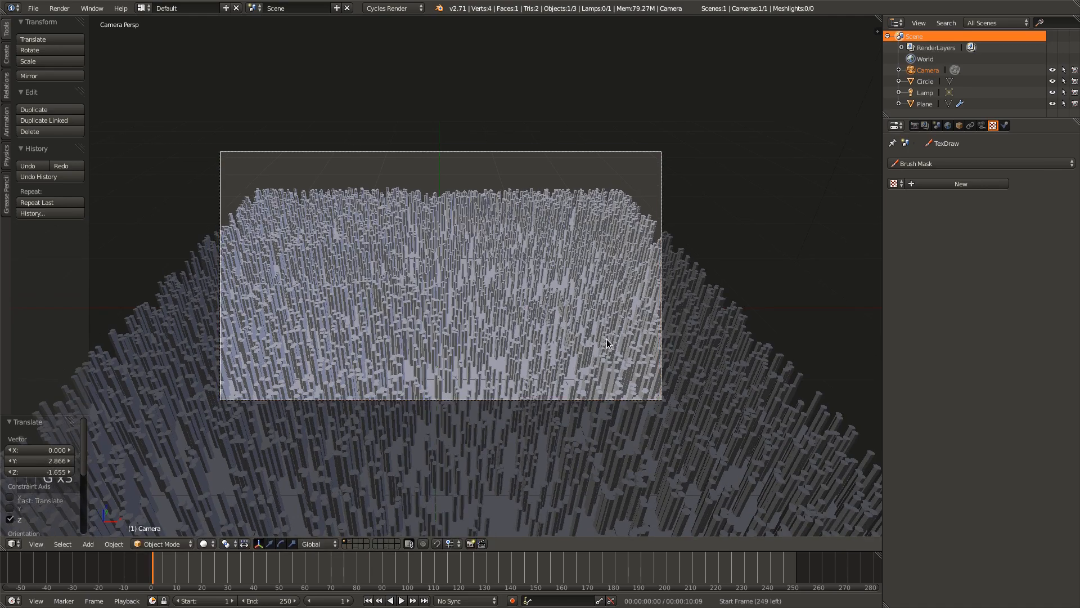
- Lower the camera along global Z and rotate it about 4.16° around the X axis
key("g")
key("z")
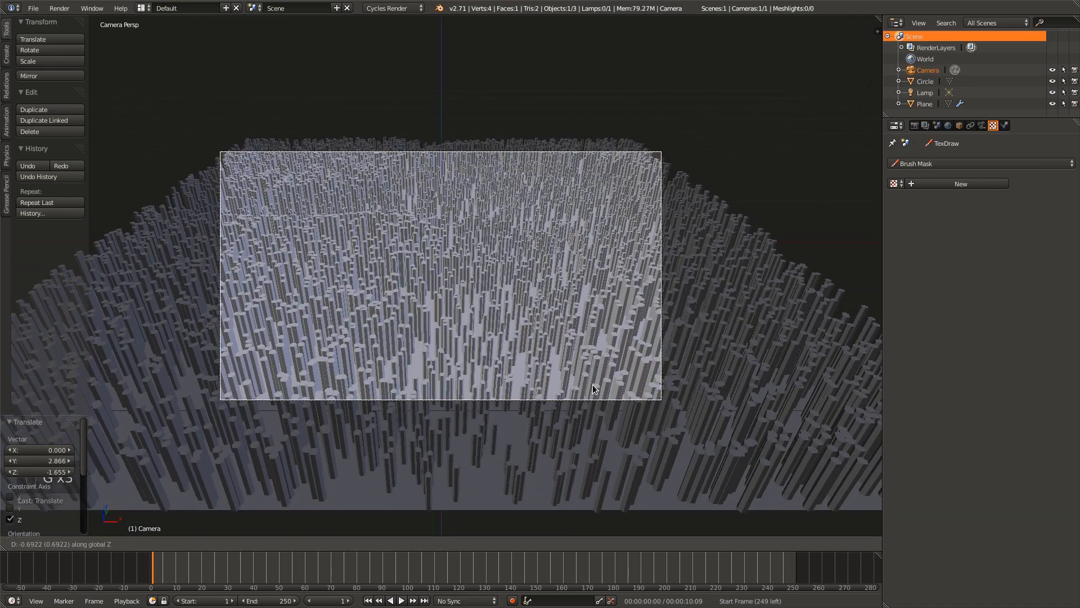
left_click(686, 420)
key("x")
left_click(682, 442)
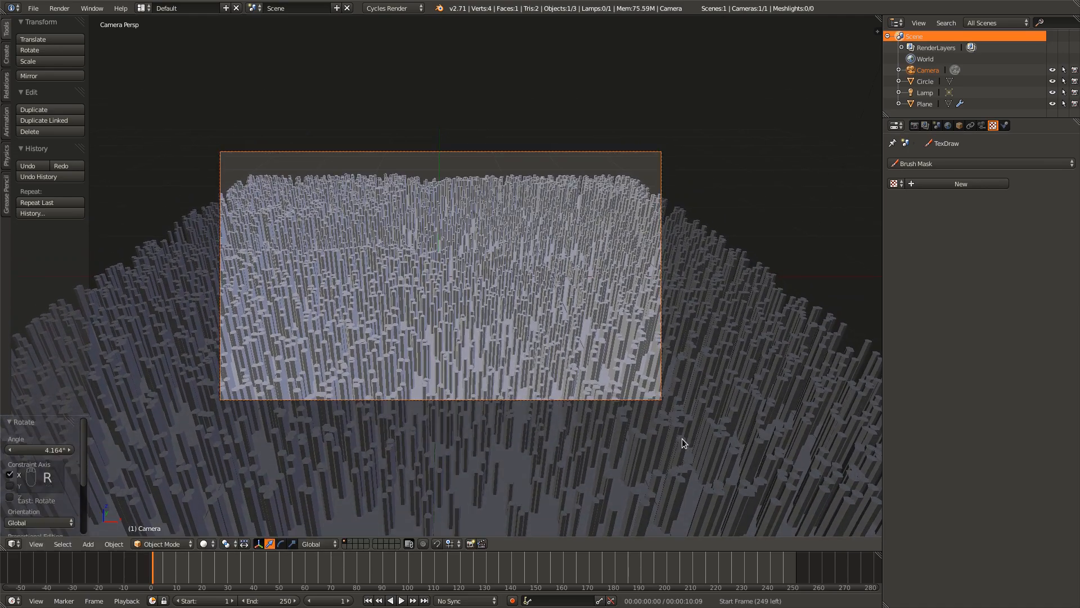
- Adjust the camera height along global Z with successive moves of about -0.36, -0.15 and 0.12
key("g")
key("z")
left_click(666, 440)
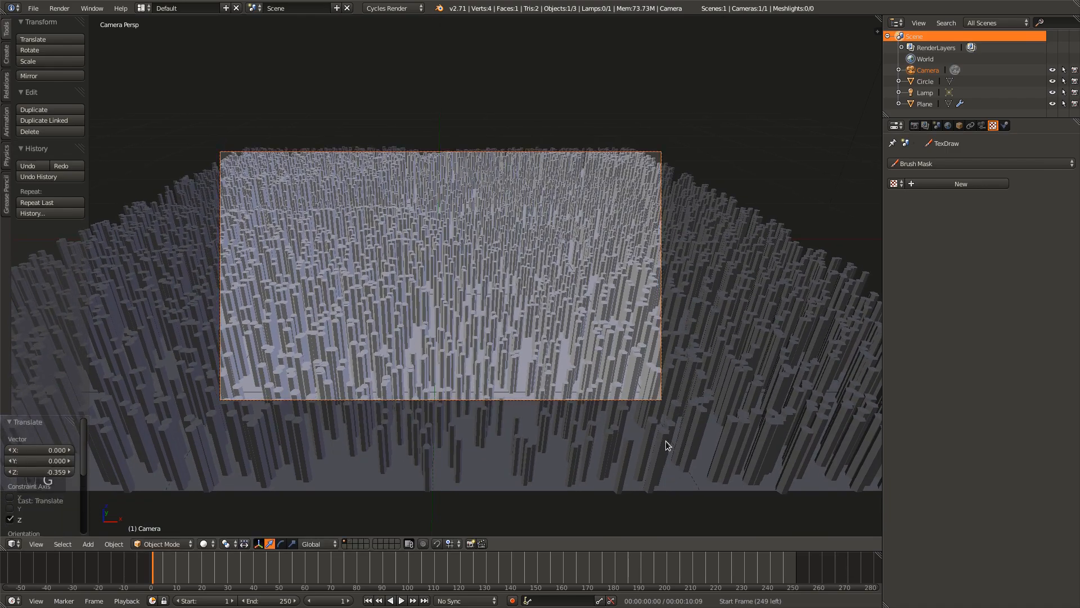
scroll(665, 440, "up", 2)
key("g")
key("z")
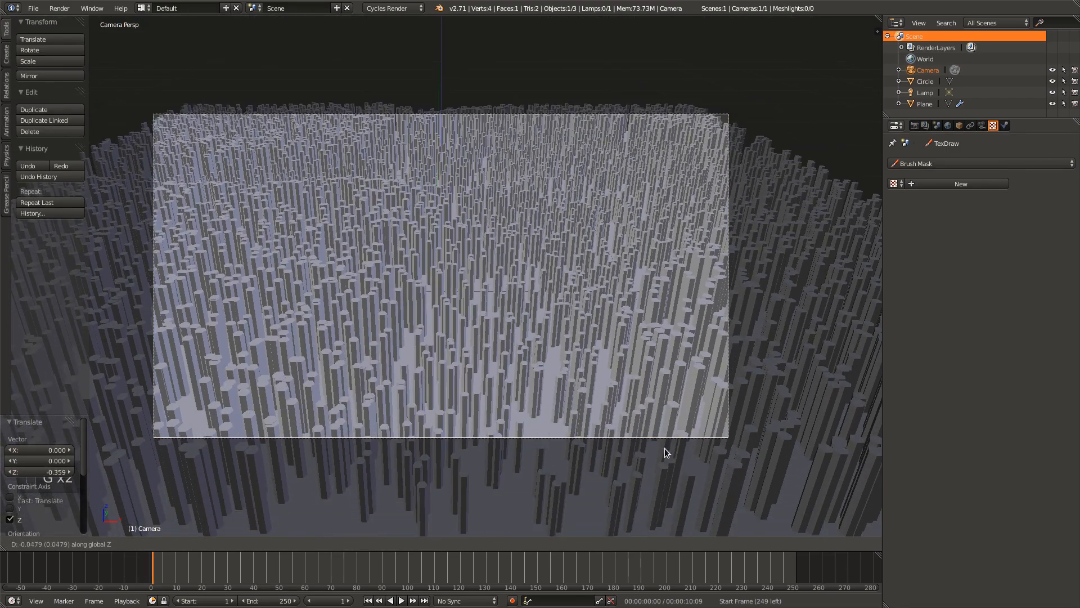
left_click(663, 454)
key("g")
key("z")
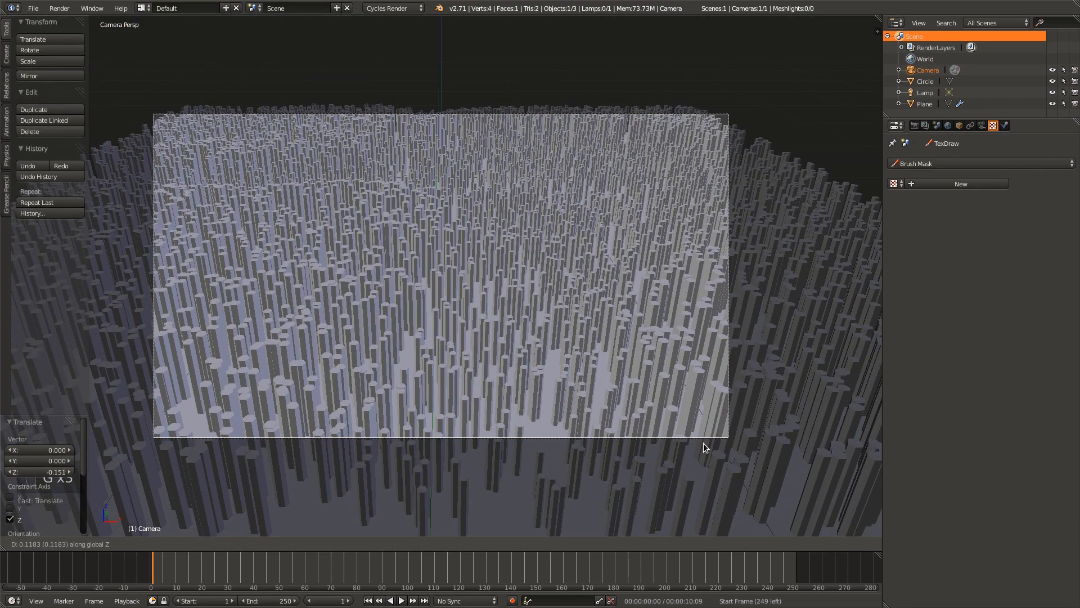
- Rotate the camera slightly around the global X axis and lower it about 0.23 along global Z
key("r")
key("x")
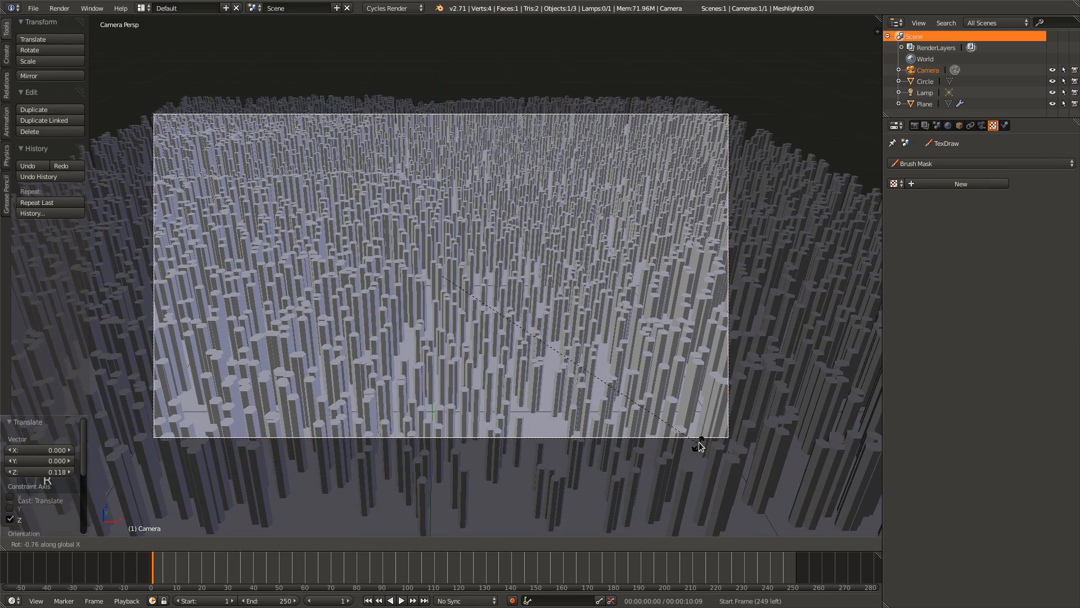
left_click(719, 447)
key("g")
key("z")
left_click(714, 458)
- Move the camera about 0.55 along global Y and roll it about -2.36° in its view
key("g")
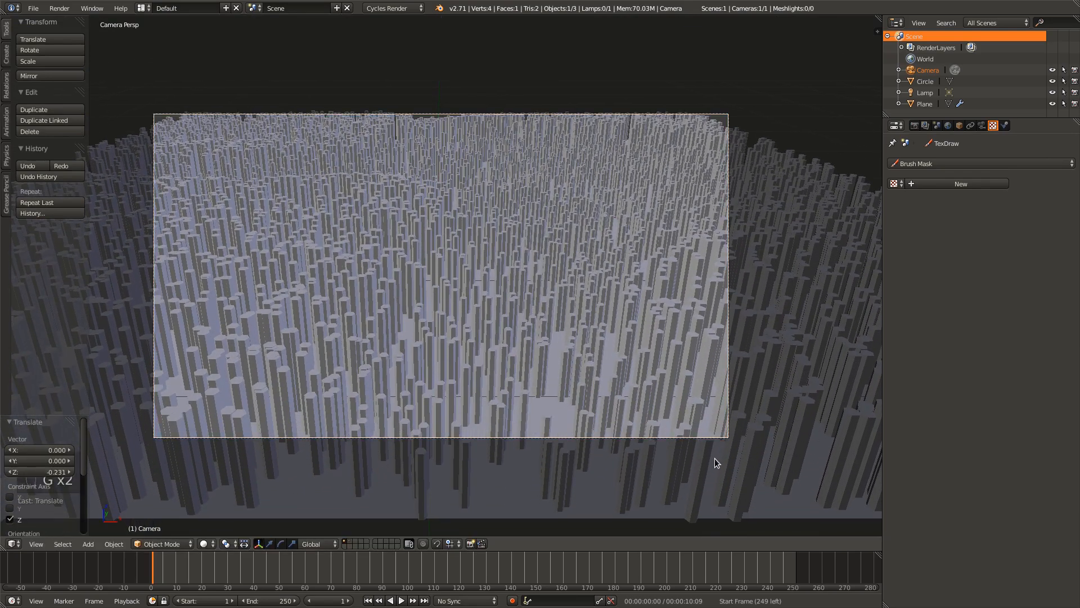
key("z")
key("y")
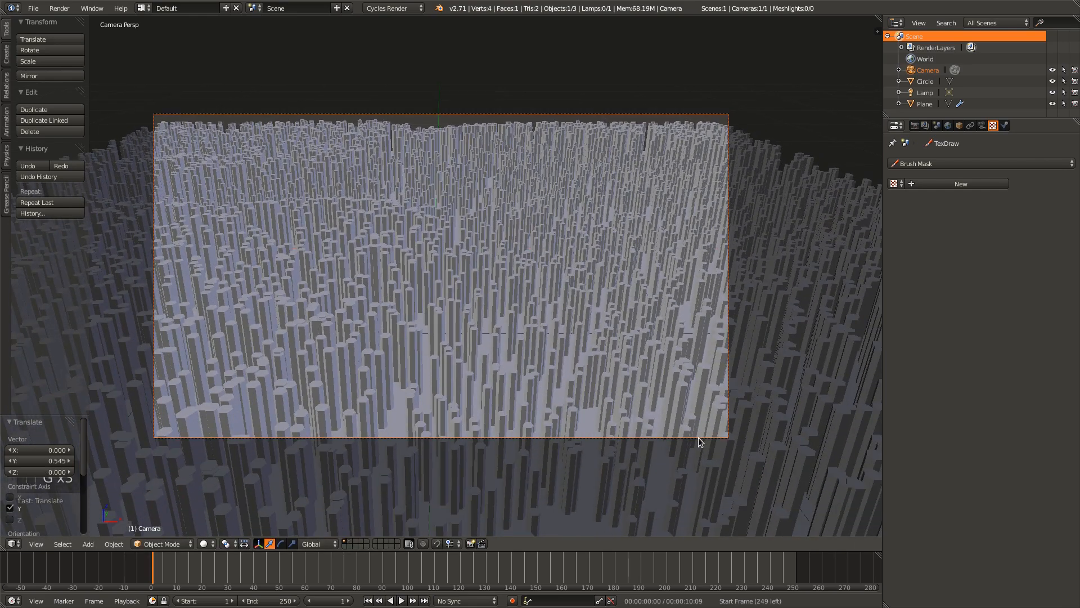
left_click(699, 436)
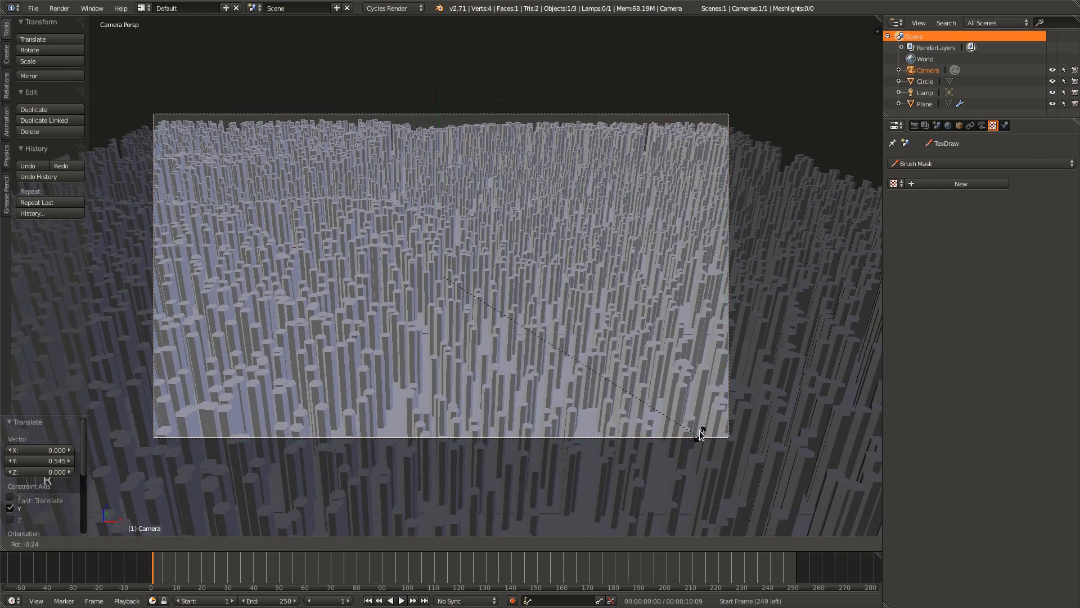
key("r")
left_click(700, 424)
- Move the camera slightly along its local Z axis and raise it about 0.19 along global Z
key("g")
middle_click(700, 425)
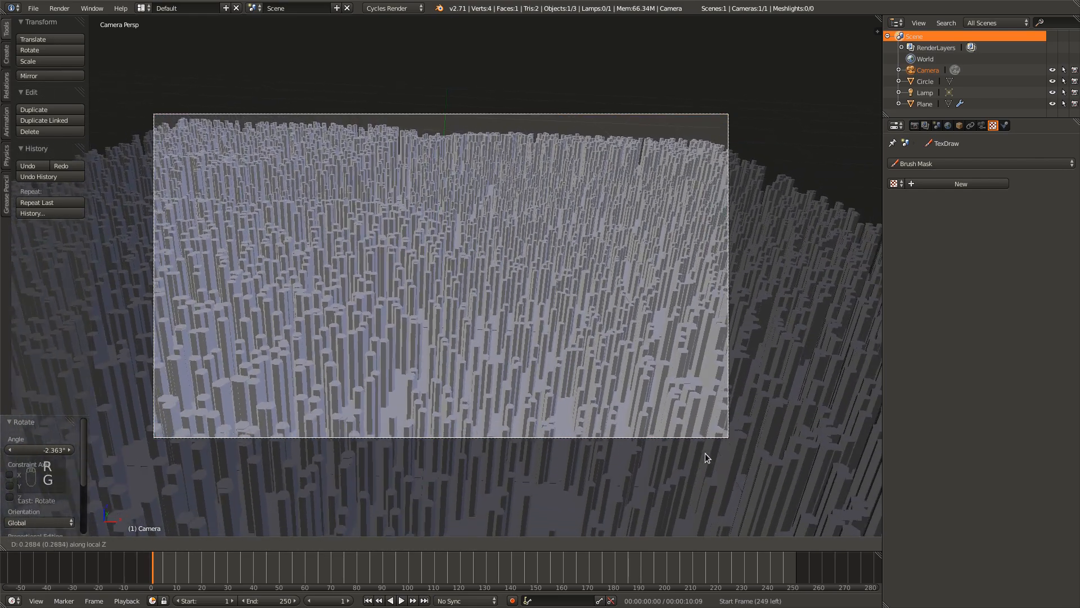
left_click(704, 455)
key("g")
key("z")
left_click(703, 466)
- Rotate the camera around global X by about -3.59° and -1.02°, adjusting its global Z height between the rotations
key("r")
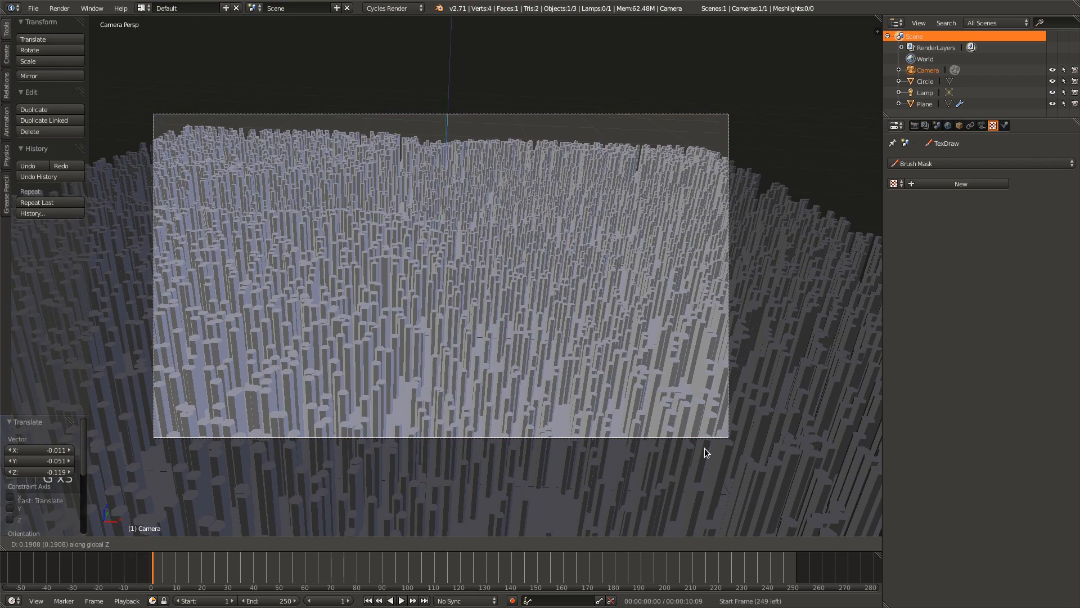
key("x")
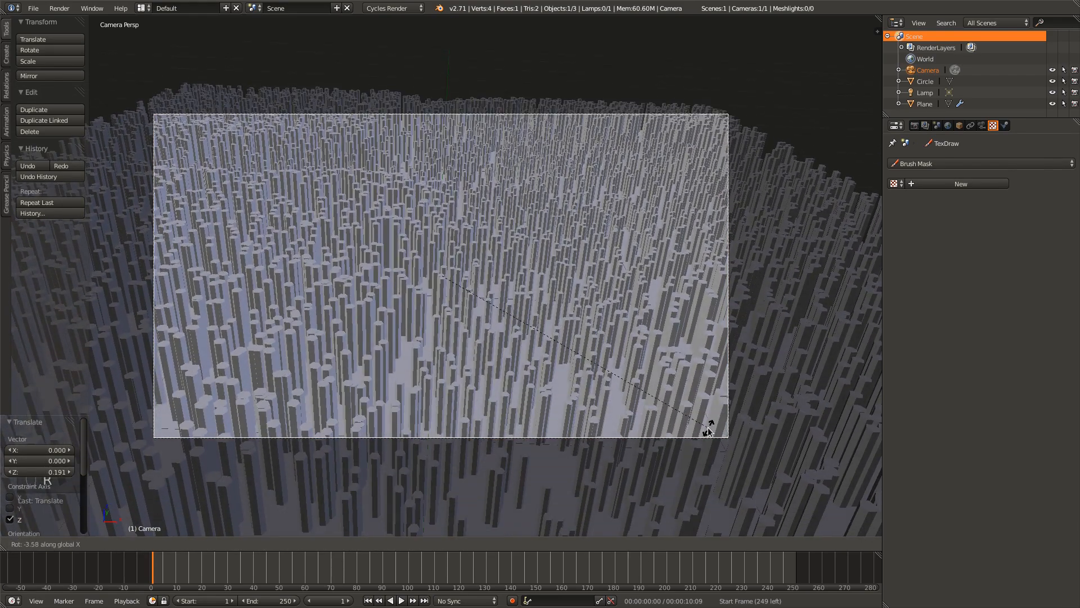
left_click(708, 427)
key("g")
key("z")
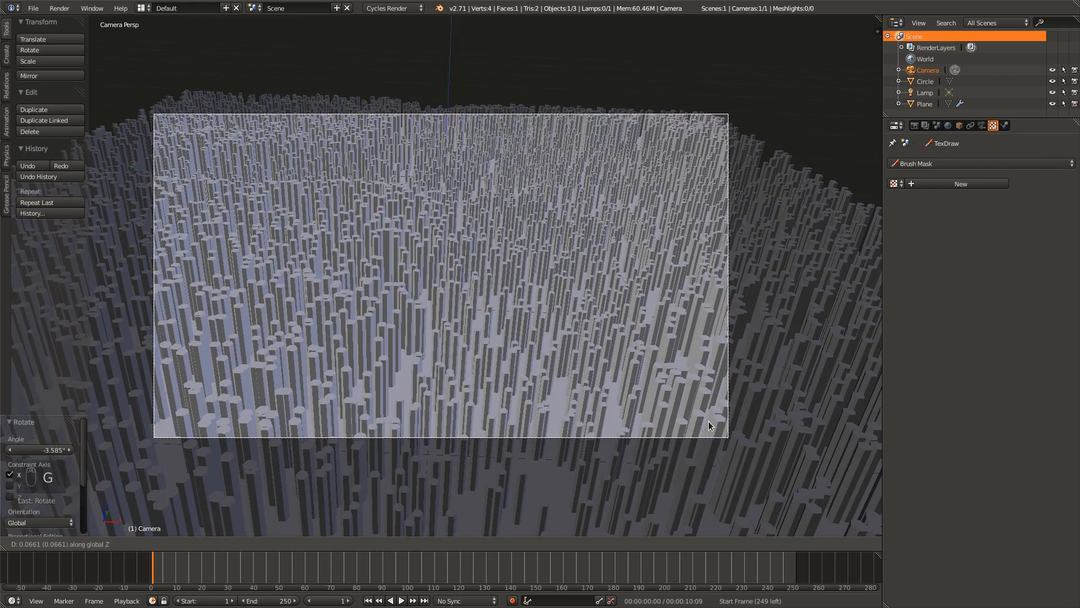
left_click(707, 422)
key("r")
key("x")
left_click(715, 426)
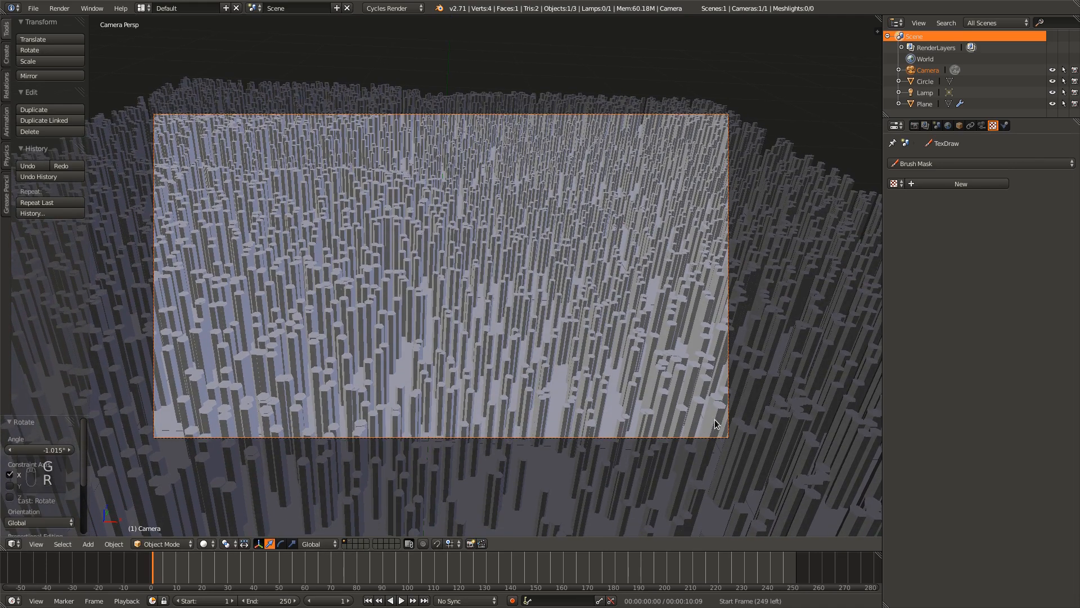
- Render the current frame from the camera and examine the hexagonal columns as the tiles complete
key("F12")
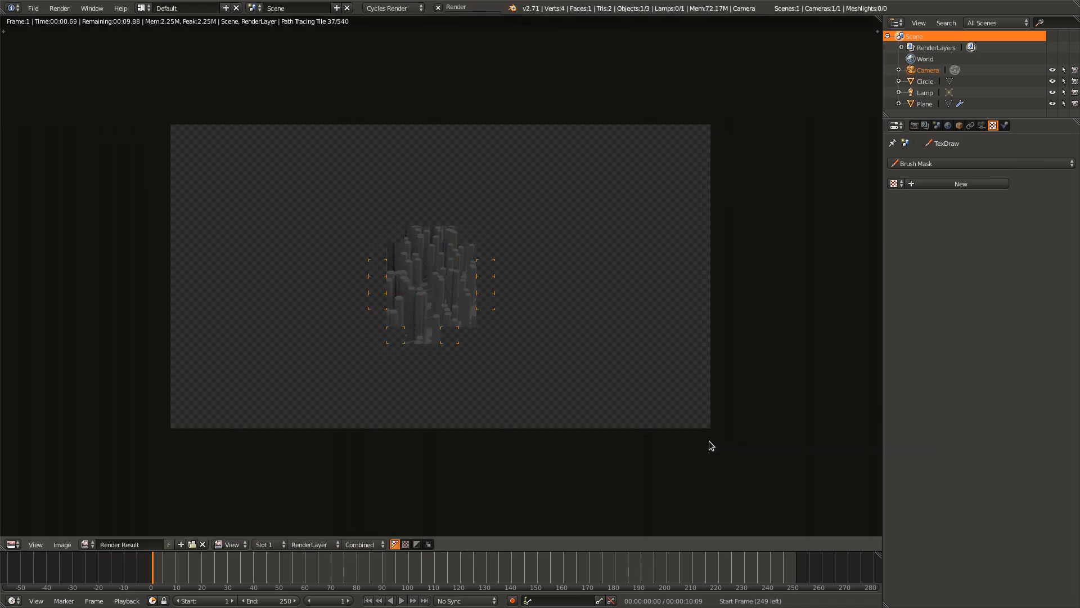
scroll(583, 350, "up", 3)
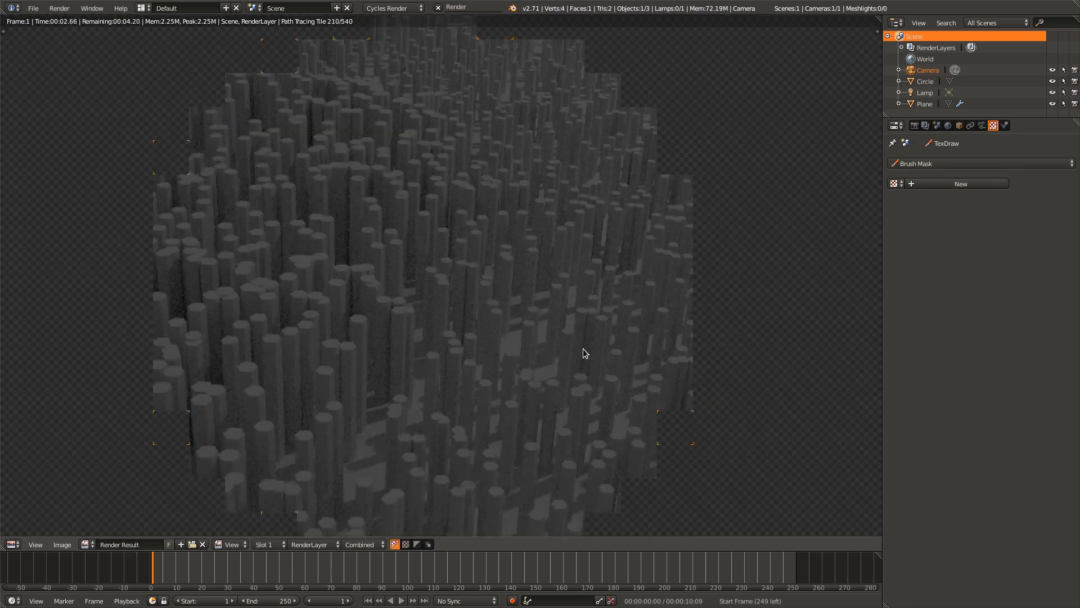
middle_click_drag(581, 348, 572, 389)
scroll(485, 310, "down", 3)
middle_click_drag(483, 308, 473, 379)
middle_click_drag(388, 334, 395, 389)
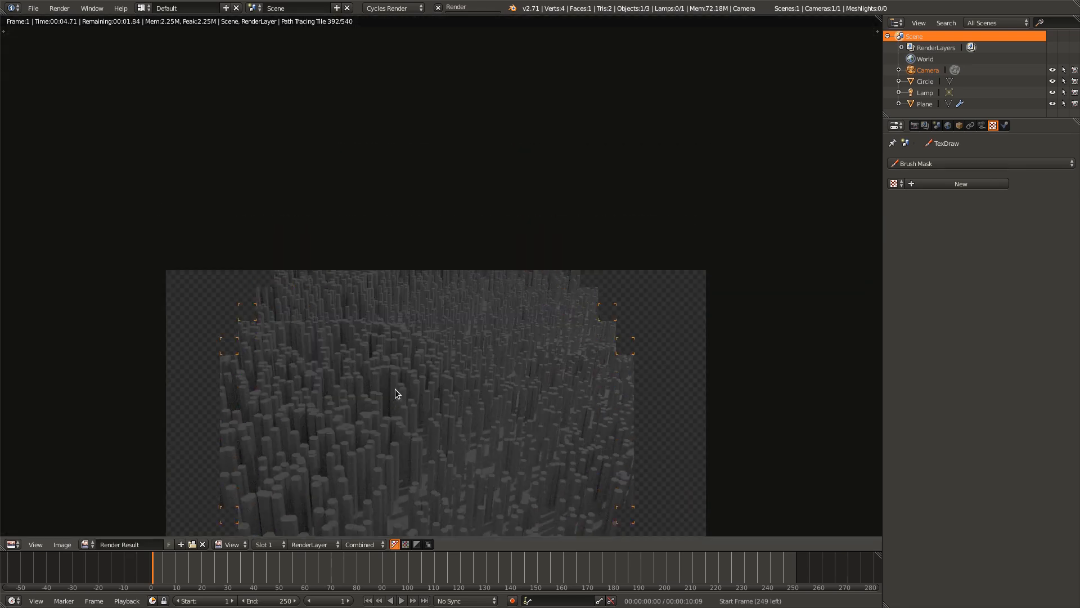
scroll(396, 389, "up", 3)
middle_click_drag(470, 375, 293, 341)
middle_click_drag(443, 361, 417, 305)
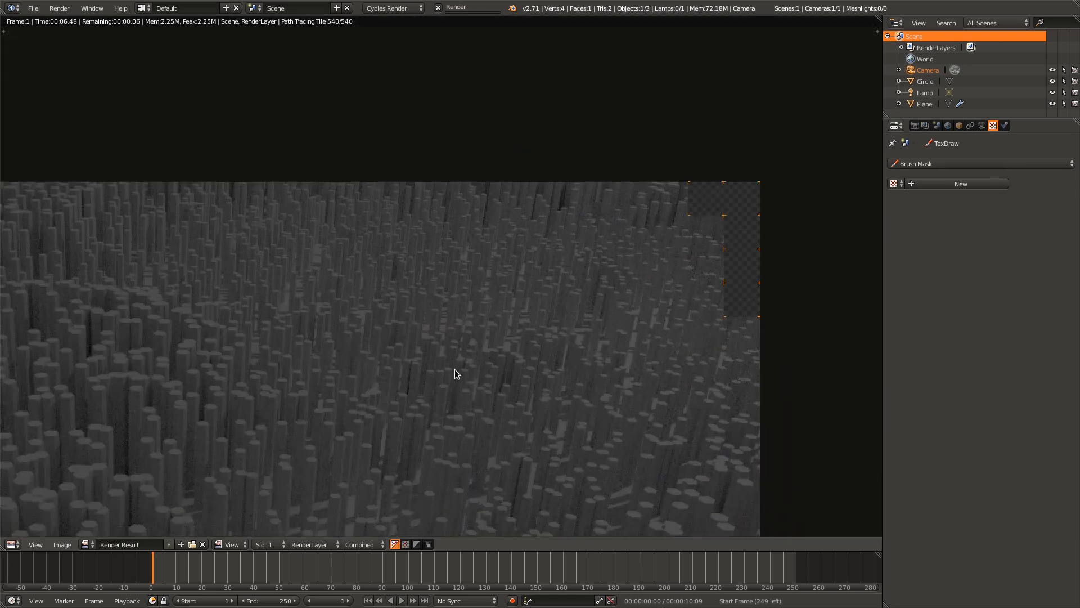
scroll(456, 373, "down", 3)
scroll(456, 371, "up", 3)
middle_click_drag(507, 335, 512, 329)
scroll(508, 347, "down", 3)
scroll(466, 376, "up", 3)
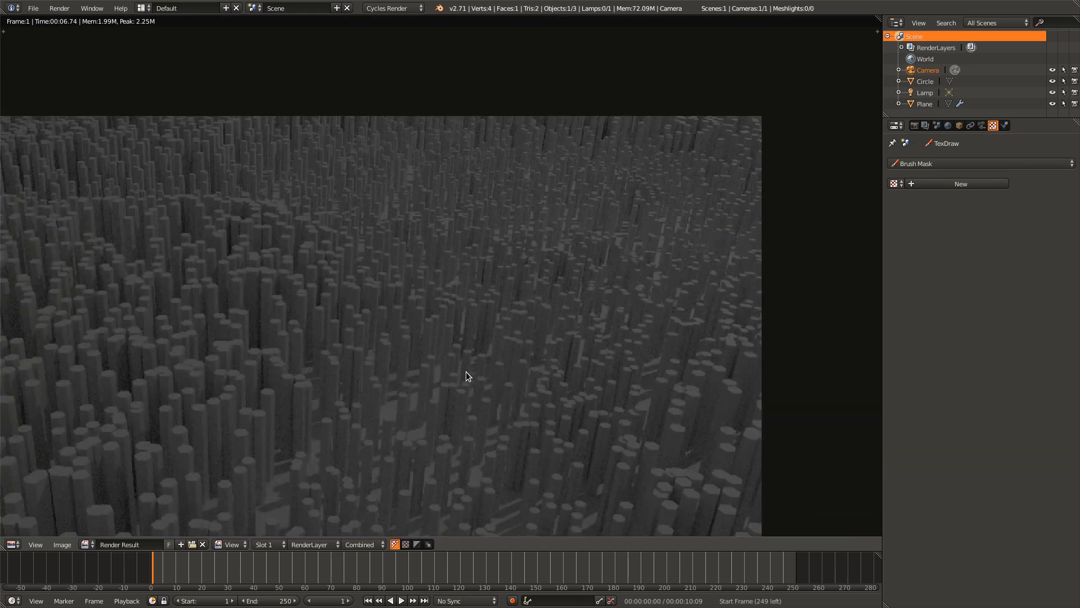
- Examine the column heights across the finished render, and return to the camera view
middle_click_drag(449, 374, 579, 499)
scroll(482, 410, "down", 1)
scroll(482, 410, "up", 1)
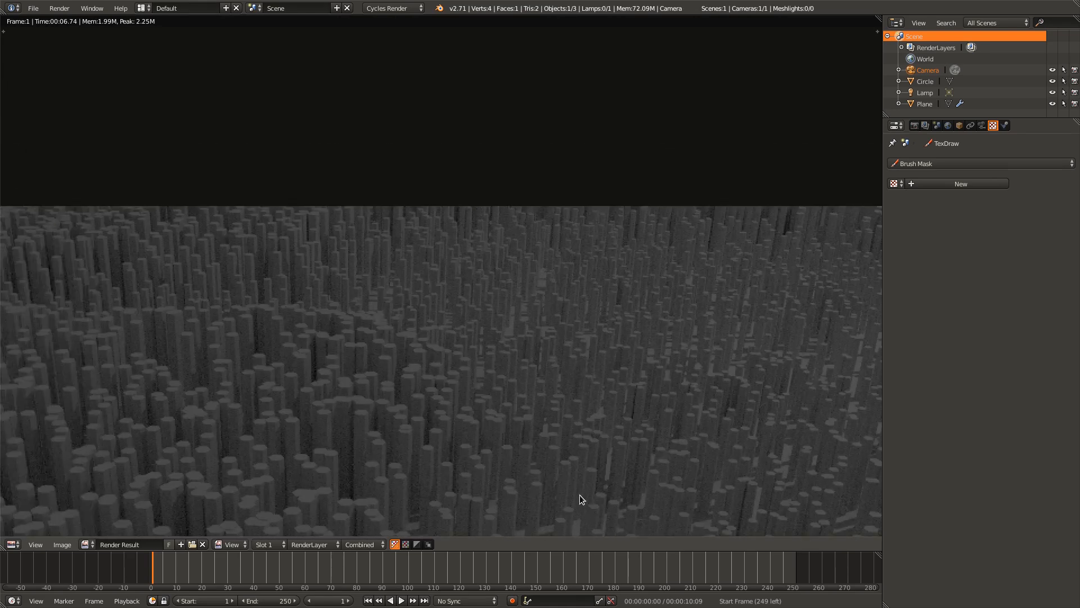
middle_click_drag(523, 316, 439, 251)
middle_click_drag(603, 319, 464, 305)
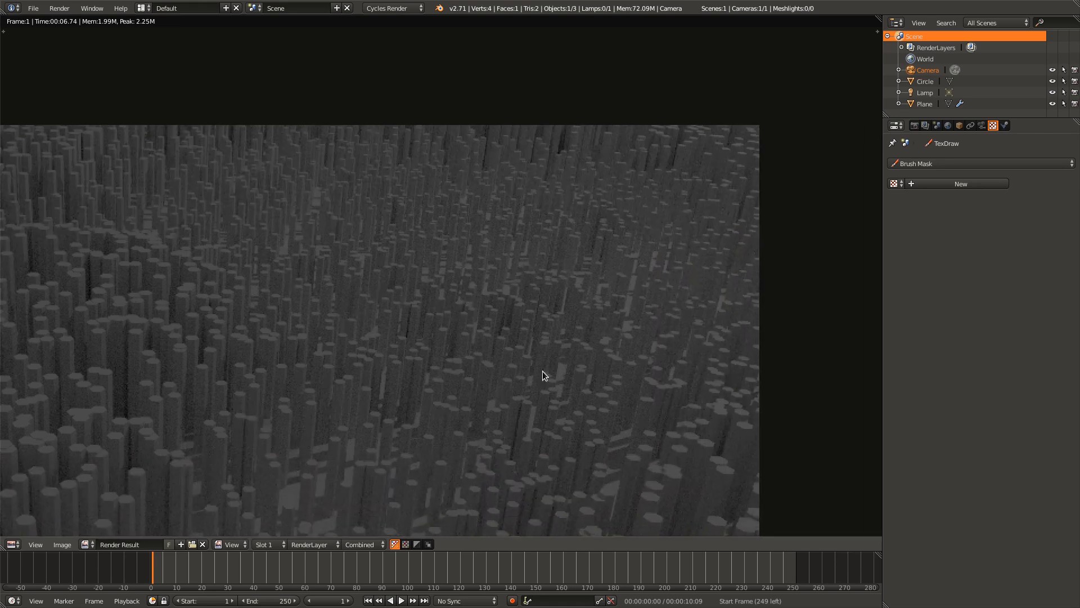
middle_click_drag(502, 421, 527, 335)
middle_click_drag(340, 424, 618, 452)
scroll(489, 339, "down", 3)
scroll(416, 346, "up", 3)
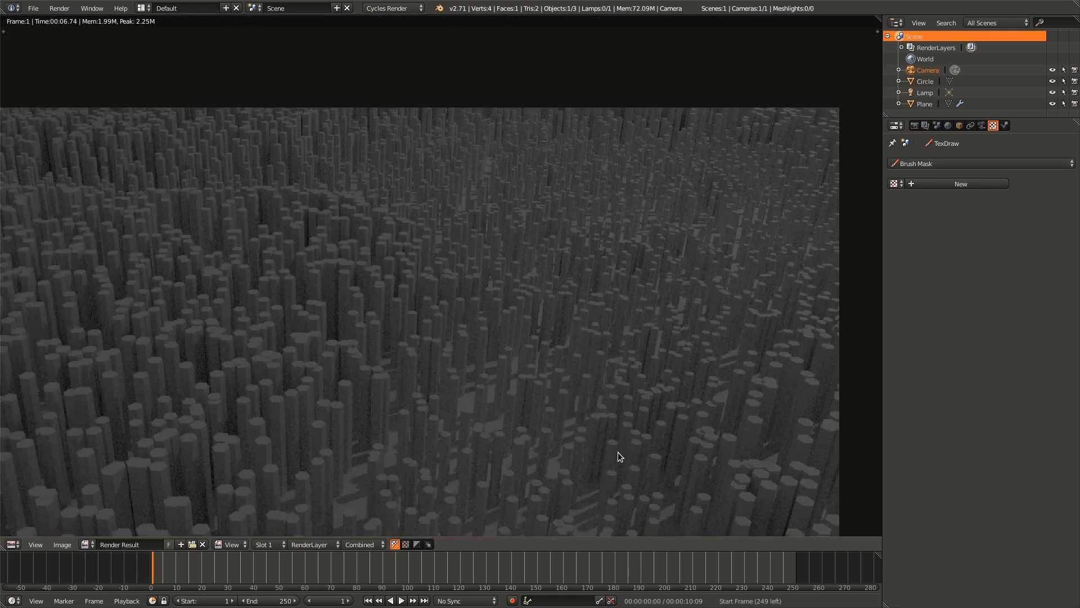
scroll(480, 284, "down", 3)
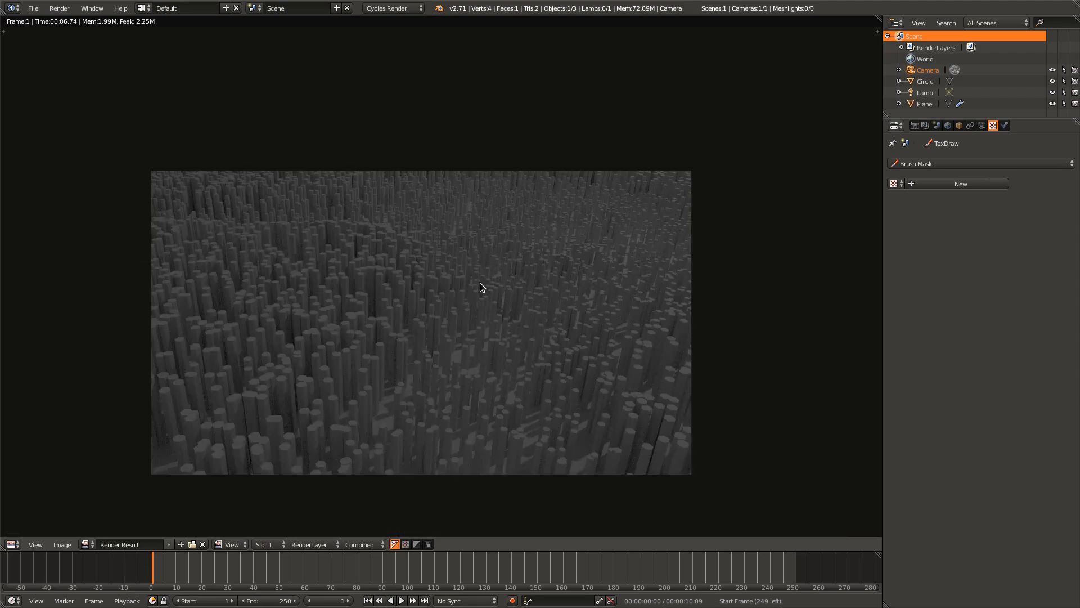
scroll(485, 299, "up", 3)
scroll(528, 309, "down", 2)
scroll(535, 347, "up", 2)
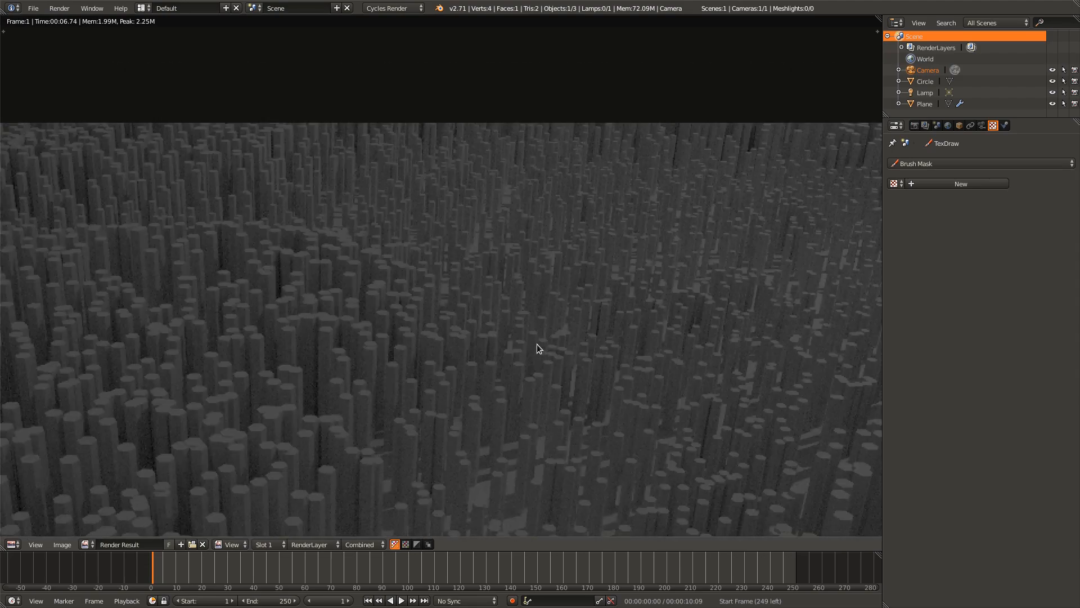
scroll(608, 186, "up", 1)
scroll(361, 342, "down", 3)
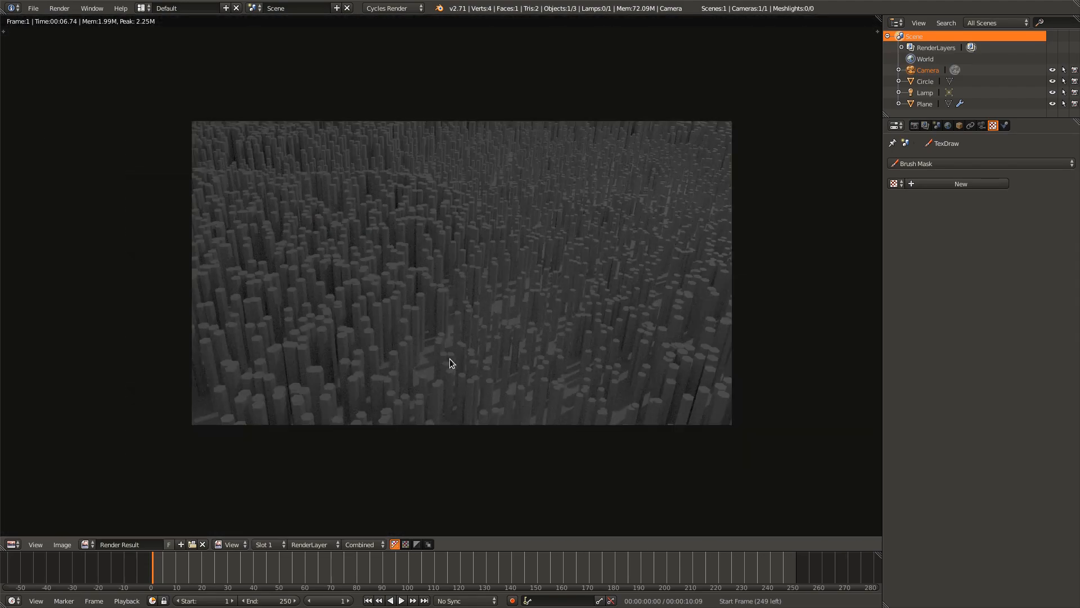
middle_click_drag(394, 389, 397, 415)
key("Escape")
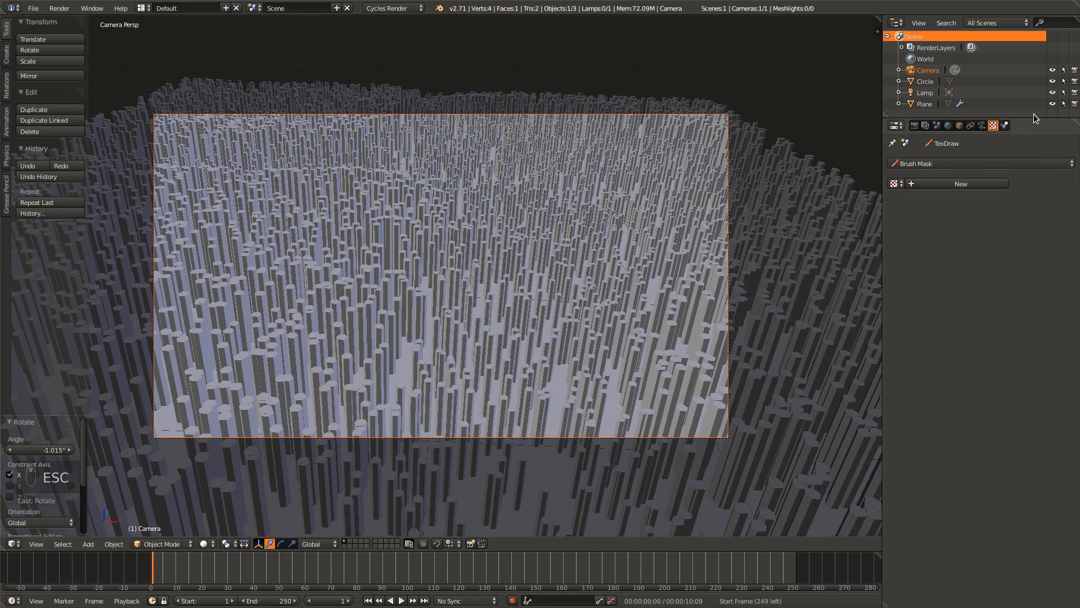
- Set the world's background colour to black and save the file over the existing one
left_click(947, 125)
left_click(995, 239)
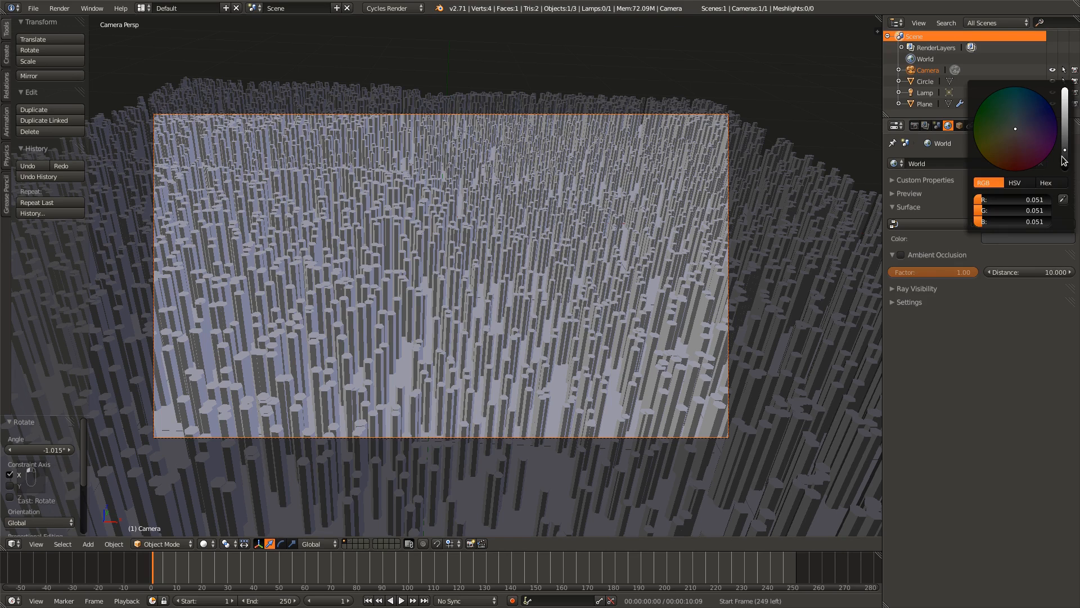
left_click_drag(1064, 162, 1065, 168)
key("ctrl+s")
left_click(634, 303)
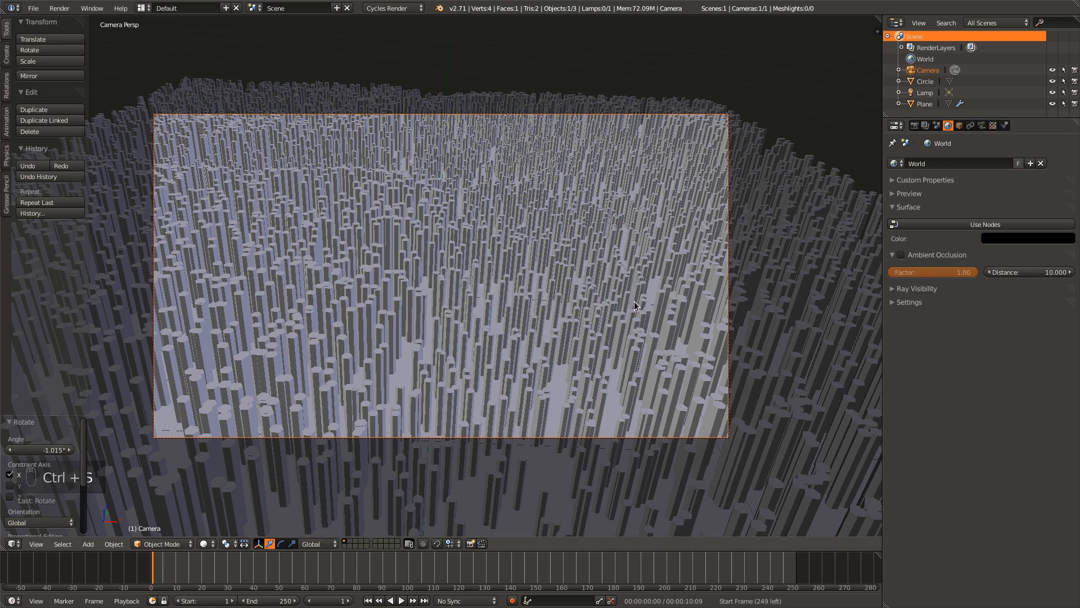
- Start a test render of the columns against the black world, cancel it, and return to the 3D view
key("F12")
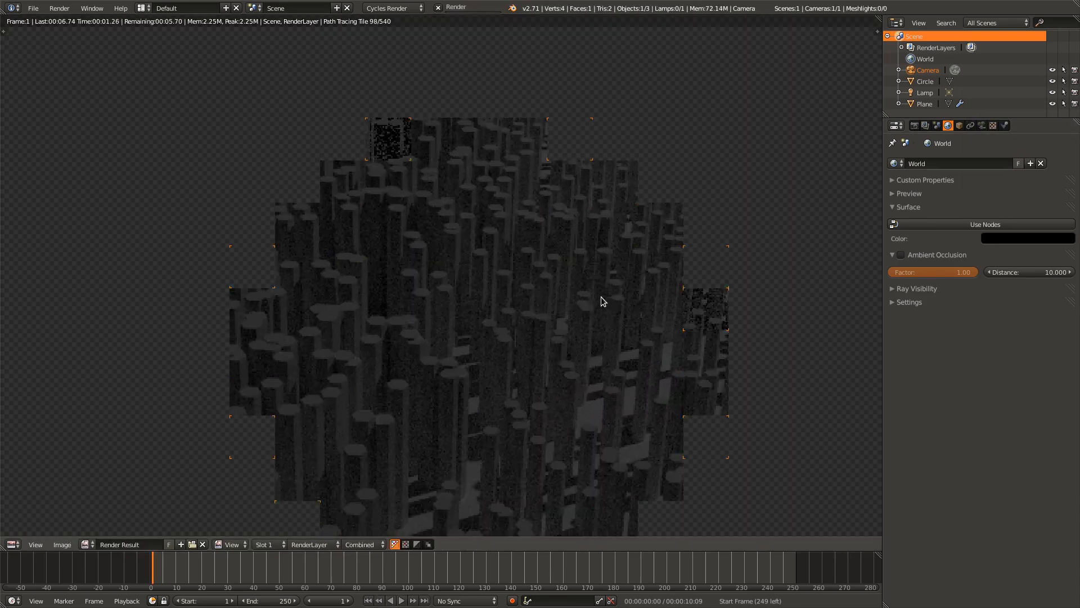
key("Escape")
key("Escape")
- Delete the existing point lamp above the column field
scroll(602, 297, "down", 3)
middle_click_drag(612, 299, 490, 336)
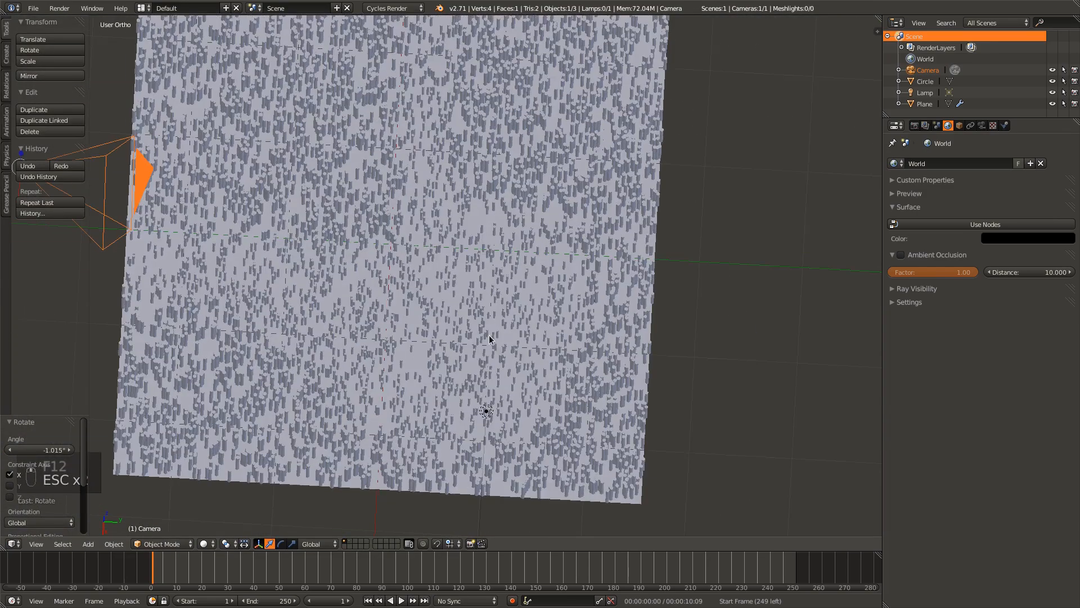
scroll(490, 337, "down", 8)
scroll(478, 315, "up", 1)
right_click(454, 313)
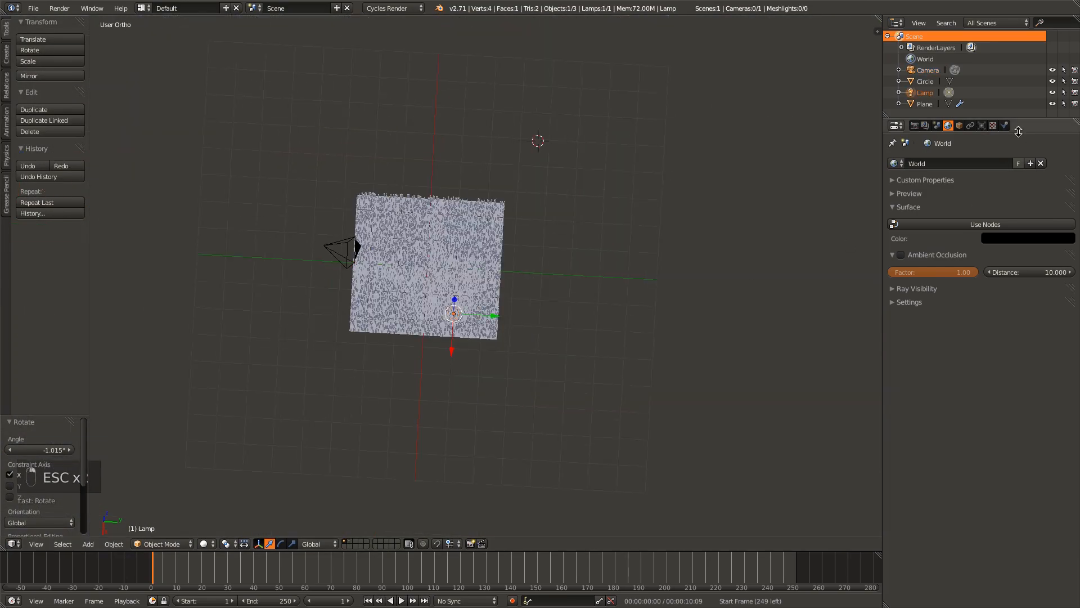
left_click(981, 125)
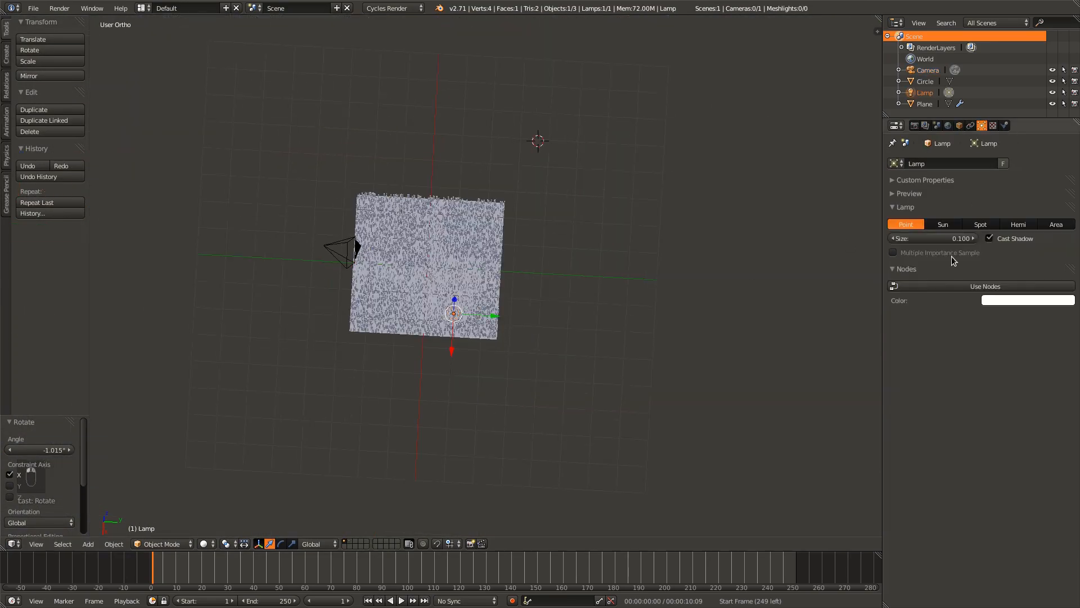
key("Delete")
left_click(667, 339)
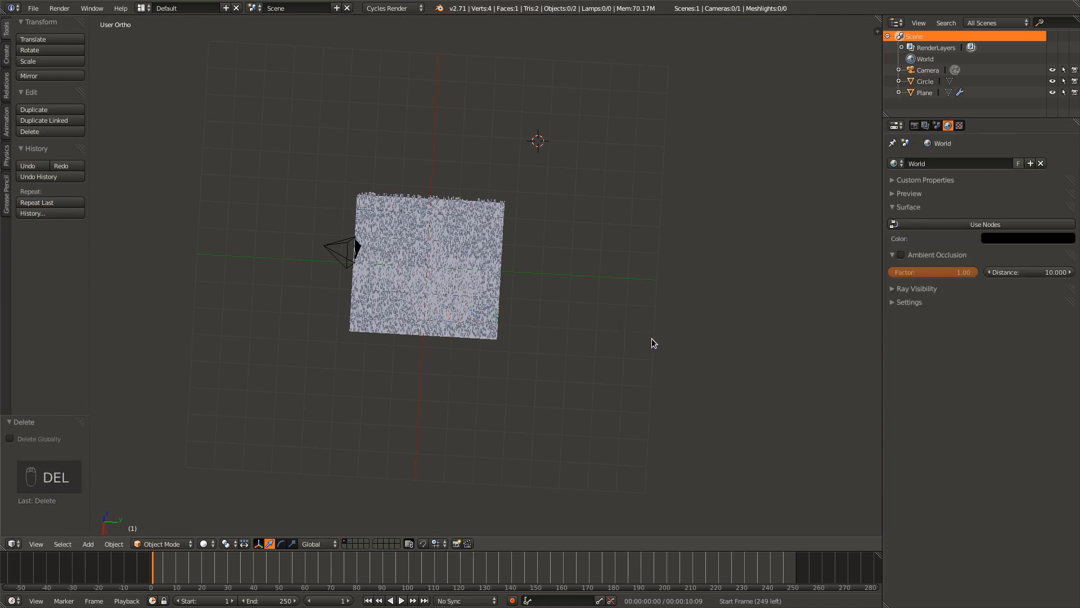
- Add a Sun lamp to the scene
key("shift+a")
mouse_move(662, 342)
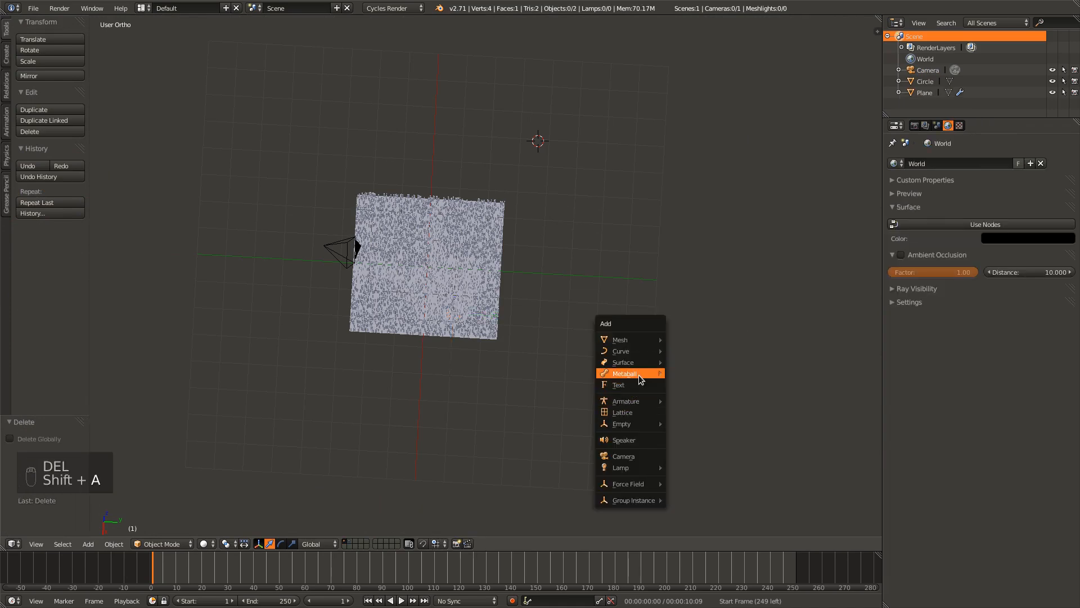
mouse_move(634, 467)
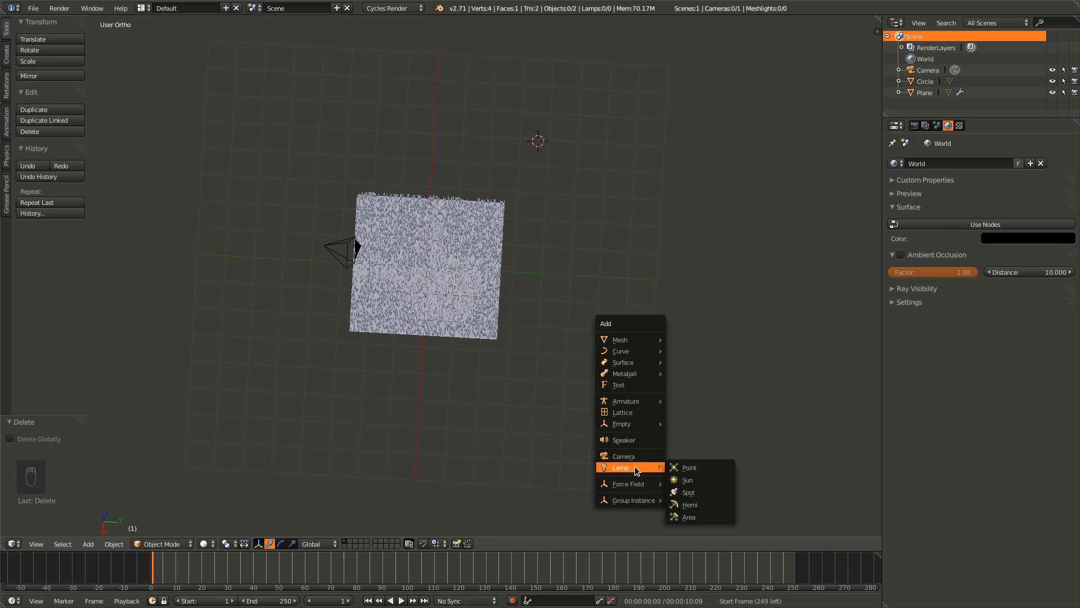
left_click(685, 481)
- Move the sun lamp about 4.63 along X in top view, placing it behind the column field opposite the camera
middle_click_drag(686, 481, 521, 345)
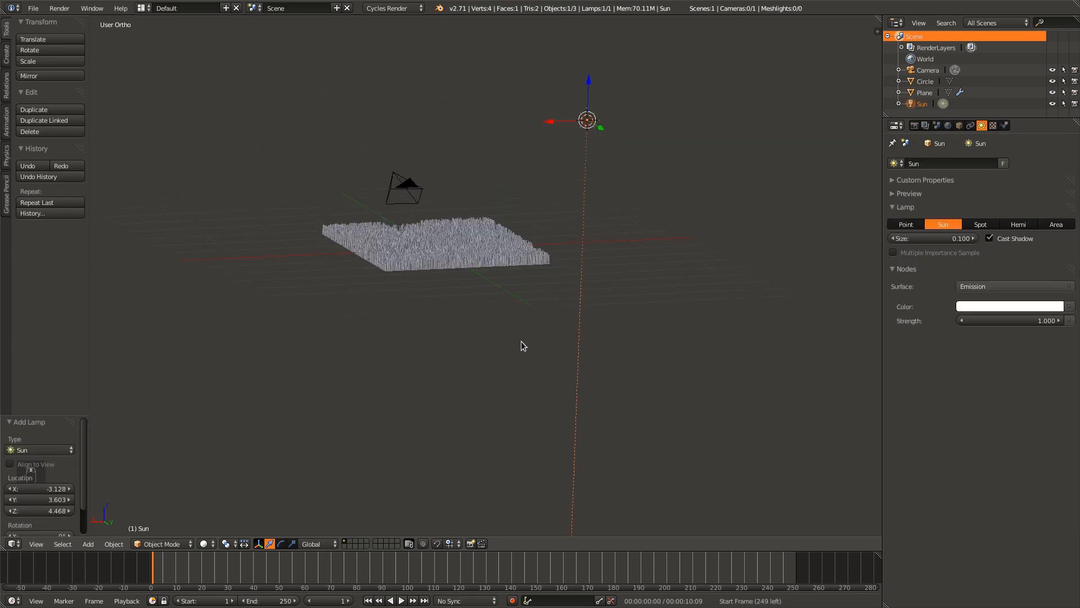
key("KP_7")
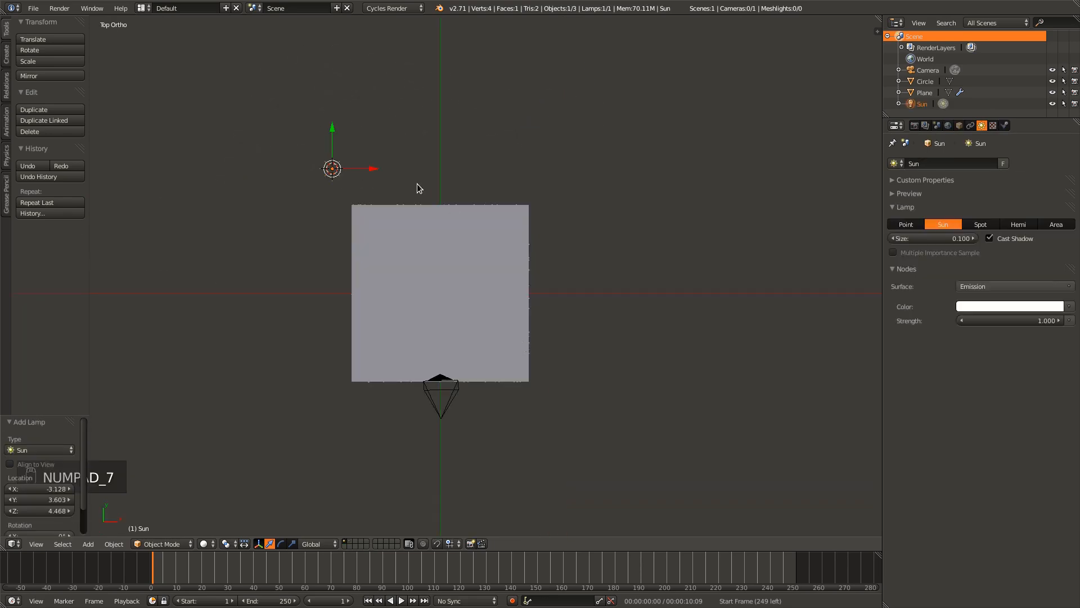
key("g")
left_click(579, 181)
middle_click_drag(580, 182, 534, 231)
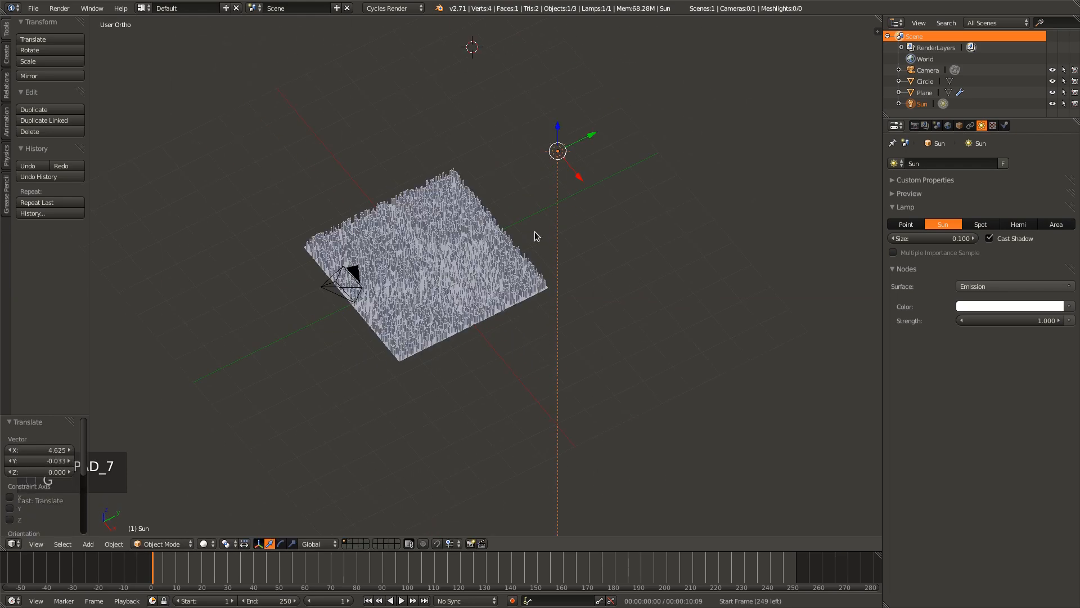
- Tilt the sun lamp in the right side view so its light points diagonally down across the columns toward the camera side
key("KP_1")
key("KP_3")
key("r")
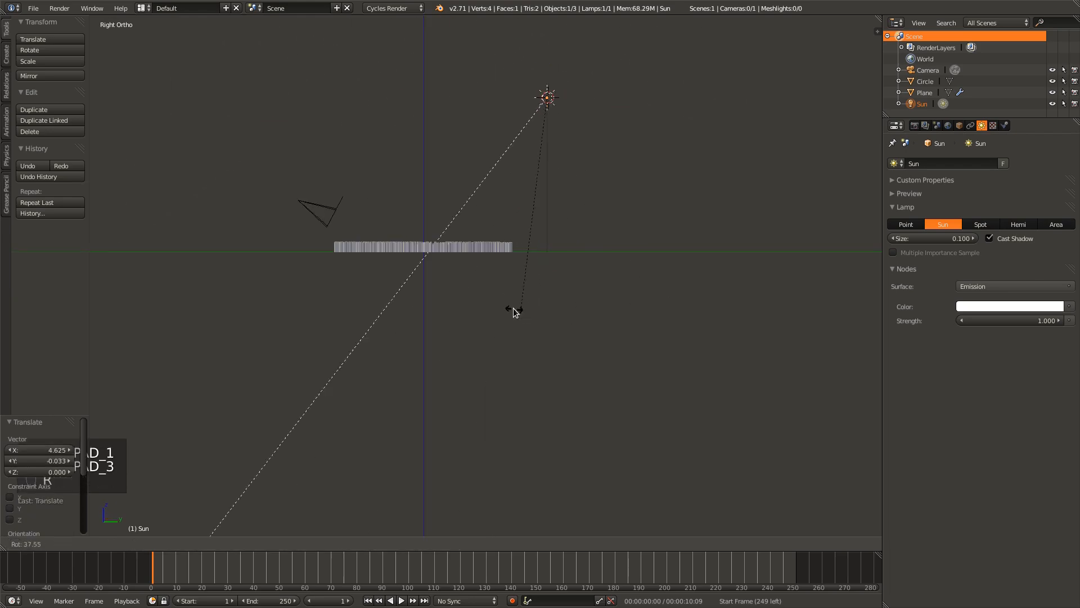
left_click(450, 284)
- Lower the sun lamp about 2.46 along Z and rotate it a further 14.66° or so in the side view
key("g")
key("z")
left_click(526, 425)
key("r")
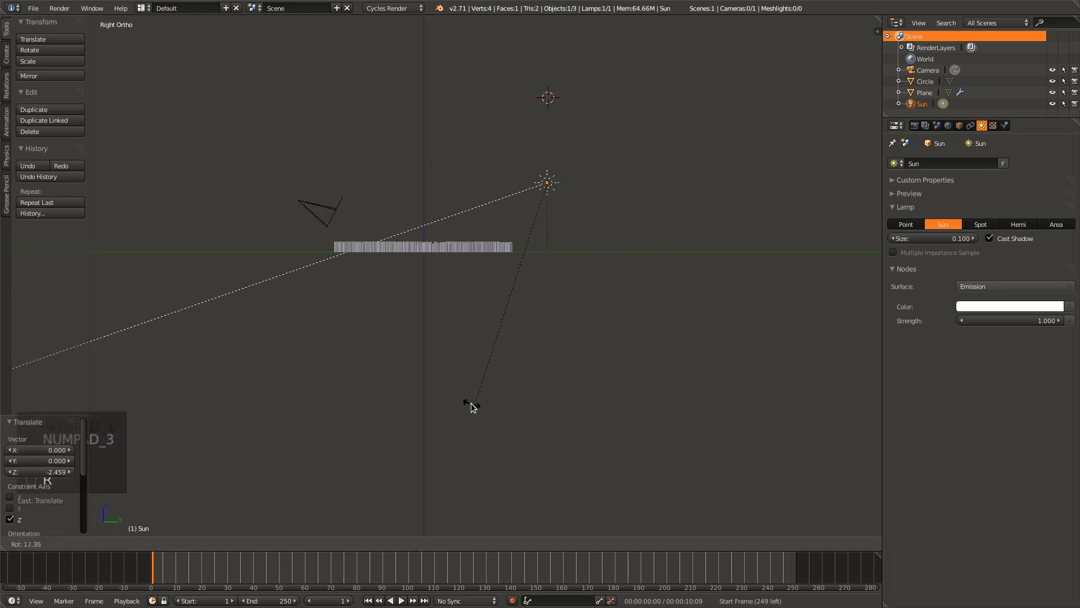
left_click(471, 402)
- Rotate the sun lamp about -23.84° in top view and move it about 0.73 in X and 0.51 in Y
middle_click_drag(517, 387, 513, 438)
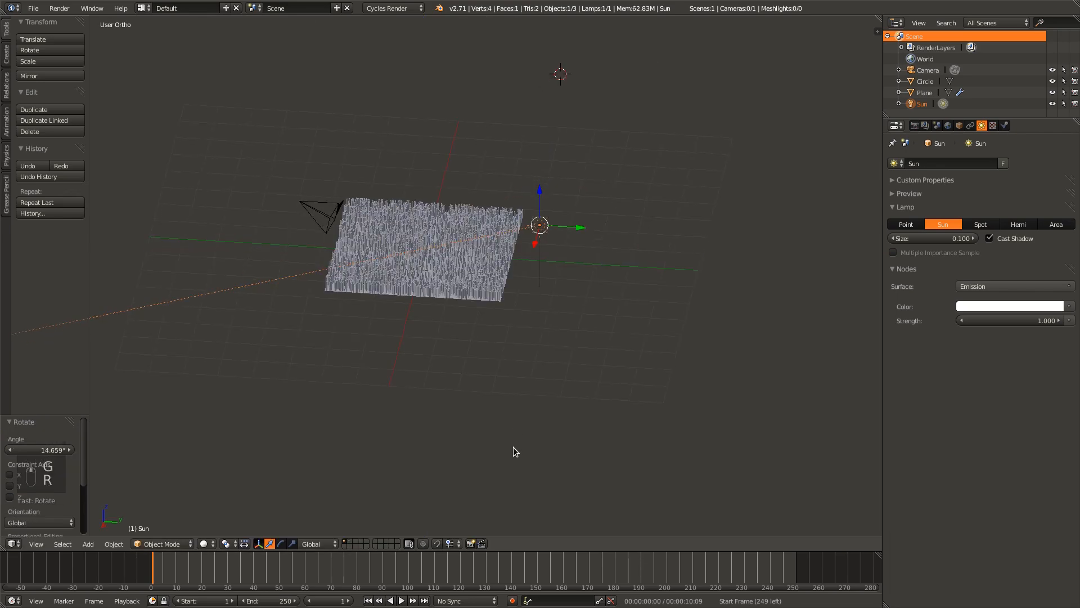
key("KP_7")
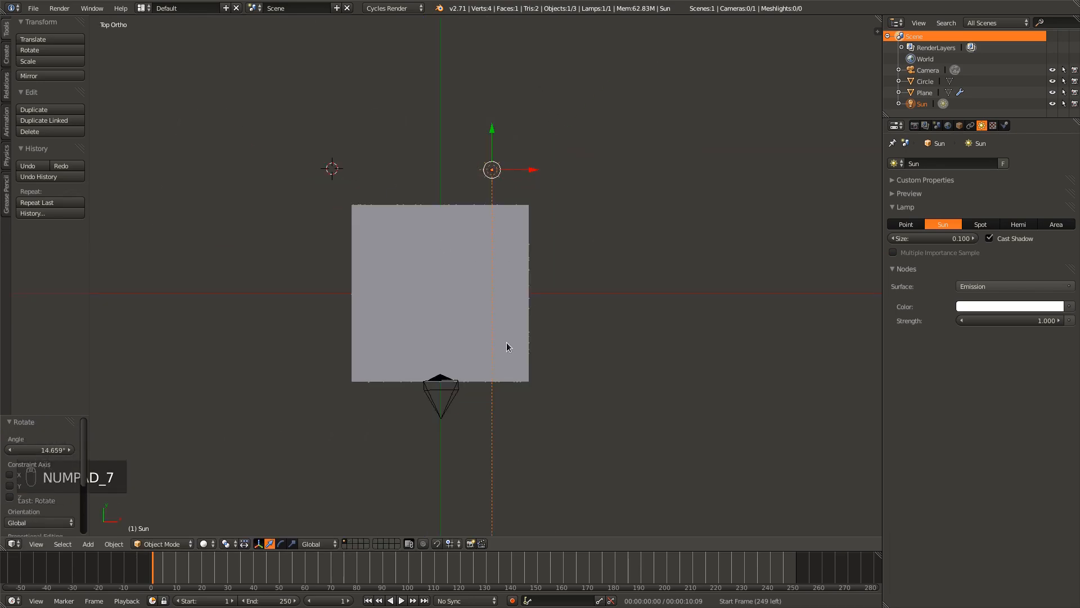
key("r")
left_click(560, 352)
key("g")
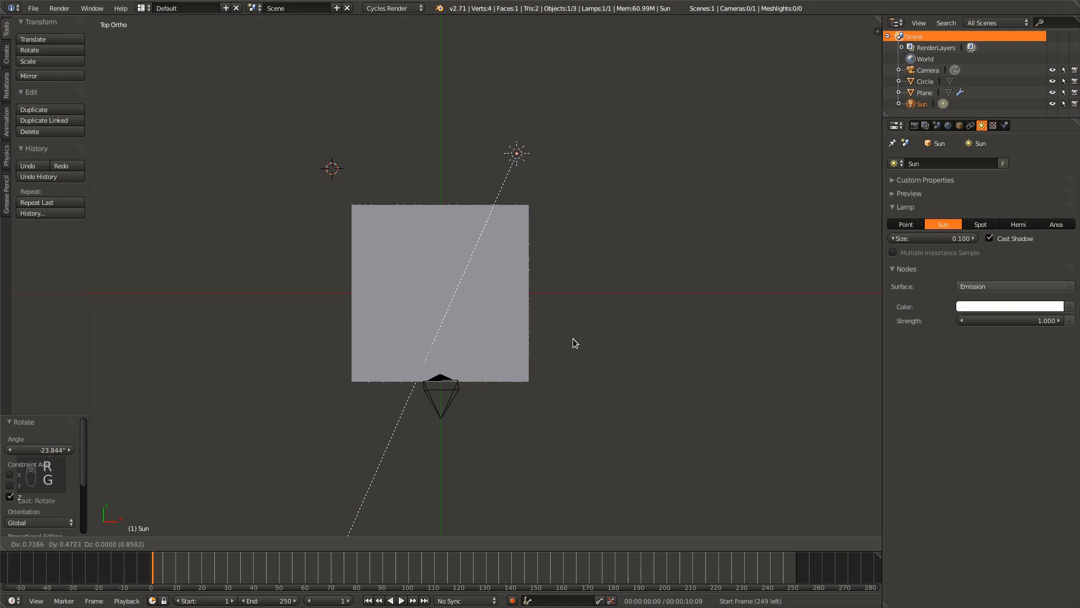
left_click(573, 341)
- Render the current frame, examine the sunlit columns and image noise up close, and return to the 3D view
key("F12")
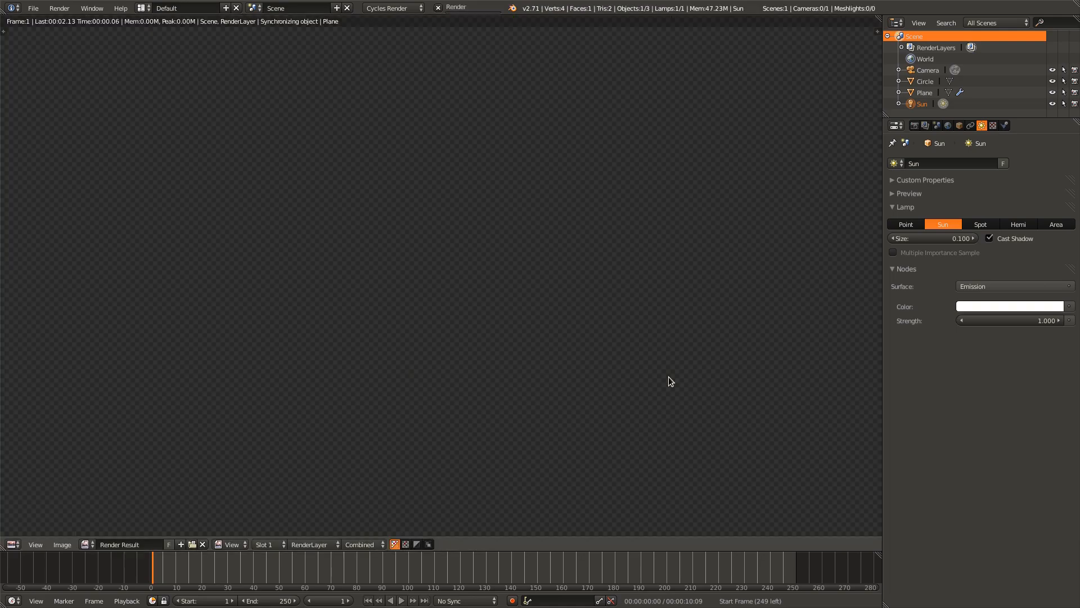
scroll(649, 370, "up", 4)
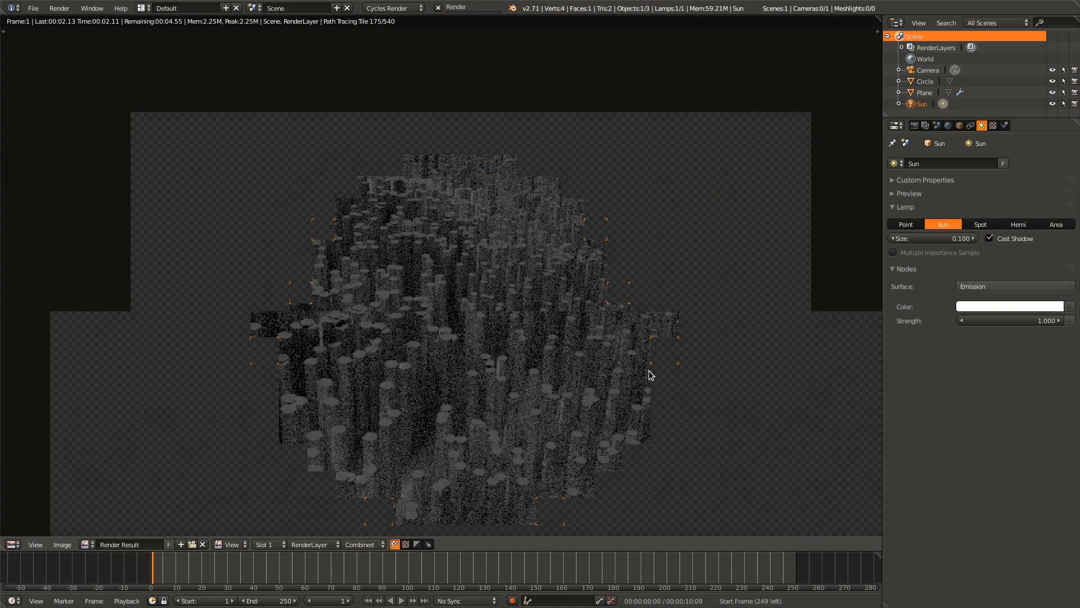
scroll(649, 371, "down", 3)
scroll(649, 370, "up", 2)
scroll(649, 370, "down", 3)
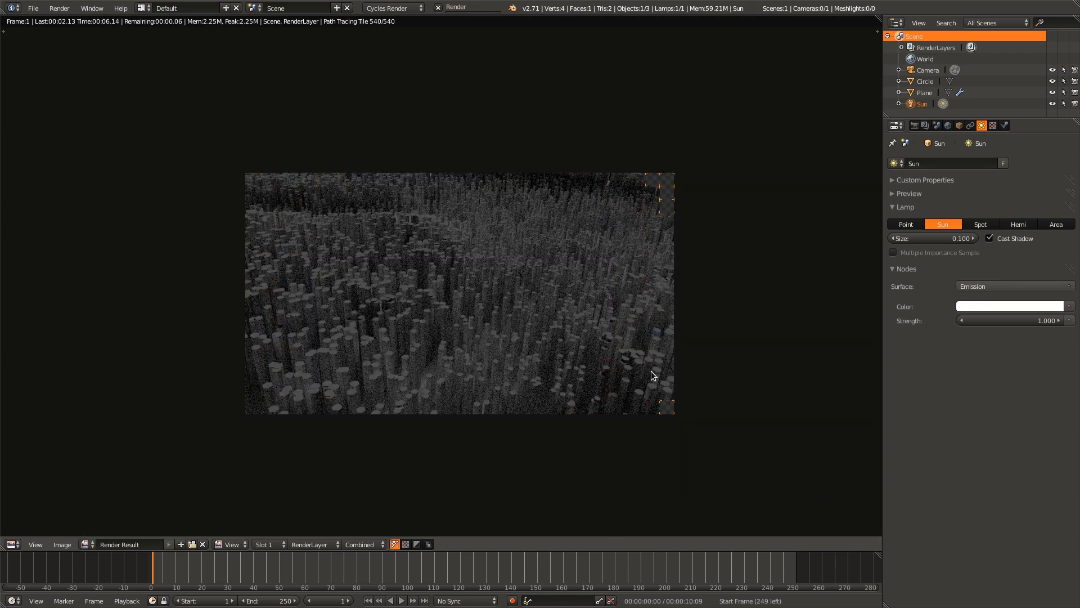
scroll(636, 370, "up", 4)
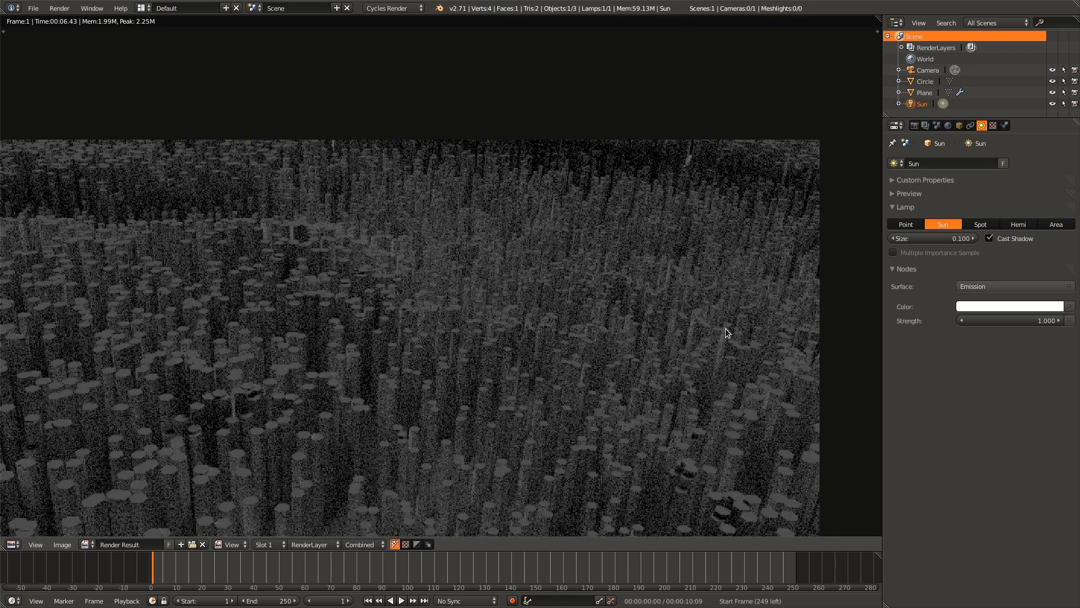
scroll(687, 337, "down", 3)
scroll(686, 337, "up", 3)
key("Escape")
- Set the render samples to 50 in the scene's sampling settings
left_click(914, 125)
scroll(1007, 514, "down", 2)
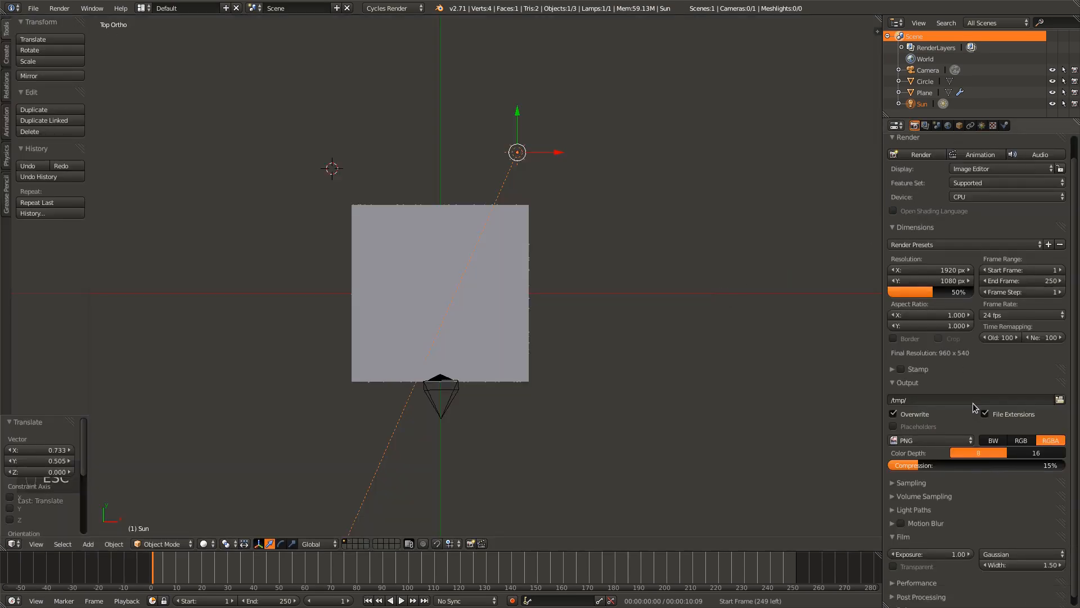
scroll(979, 477, "up", 2)
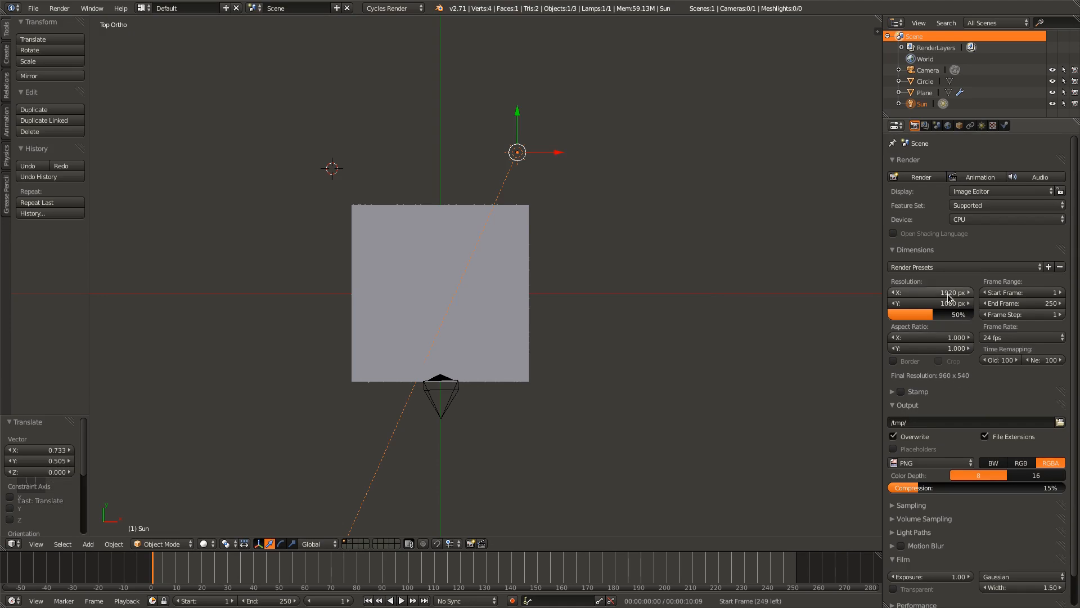
left_click(933, 506)
scroll(950, 511, "down", 4)
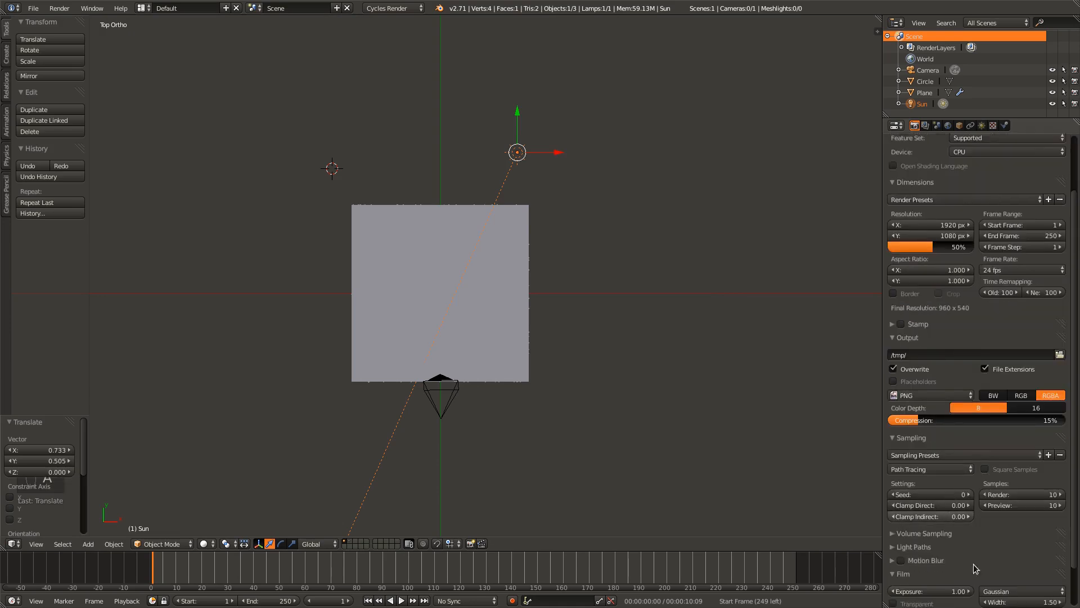
left_click(1021, 495)
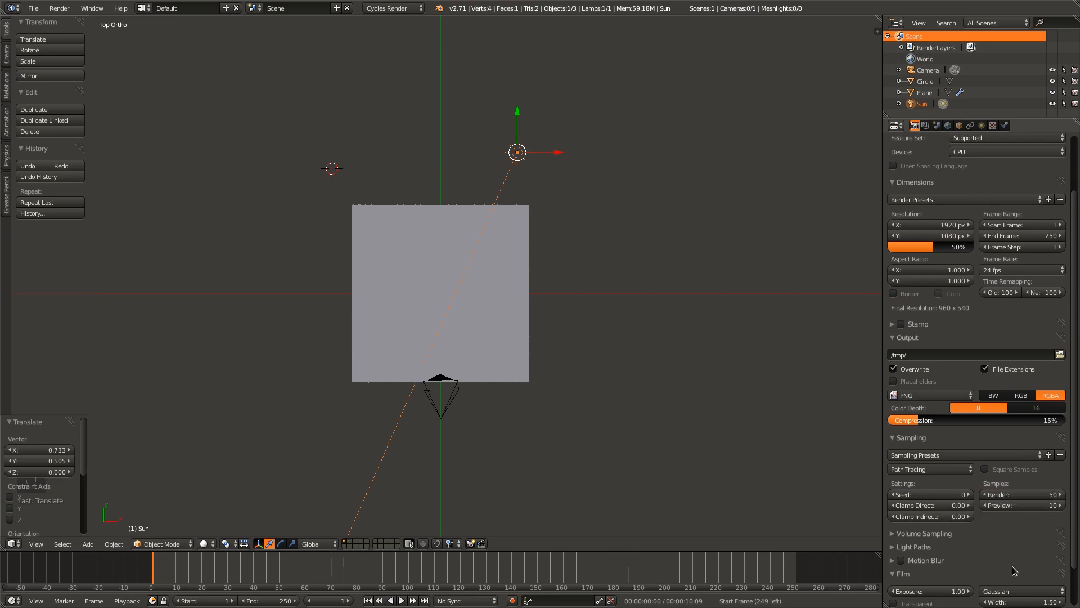
- Render the current frame with the new sample count and examine the overlapping column tops up close
key("F12")
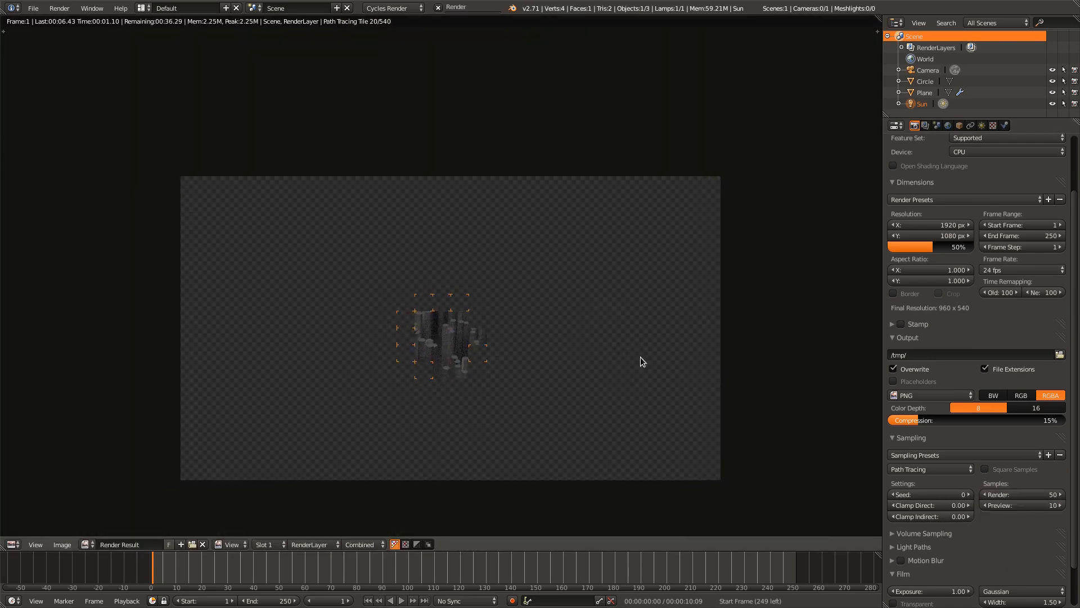
scroll(613, 339, "up", 2)
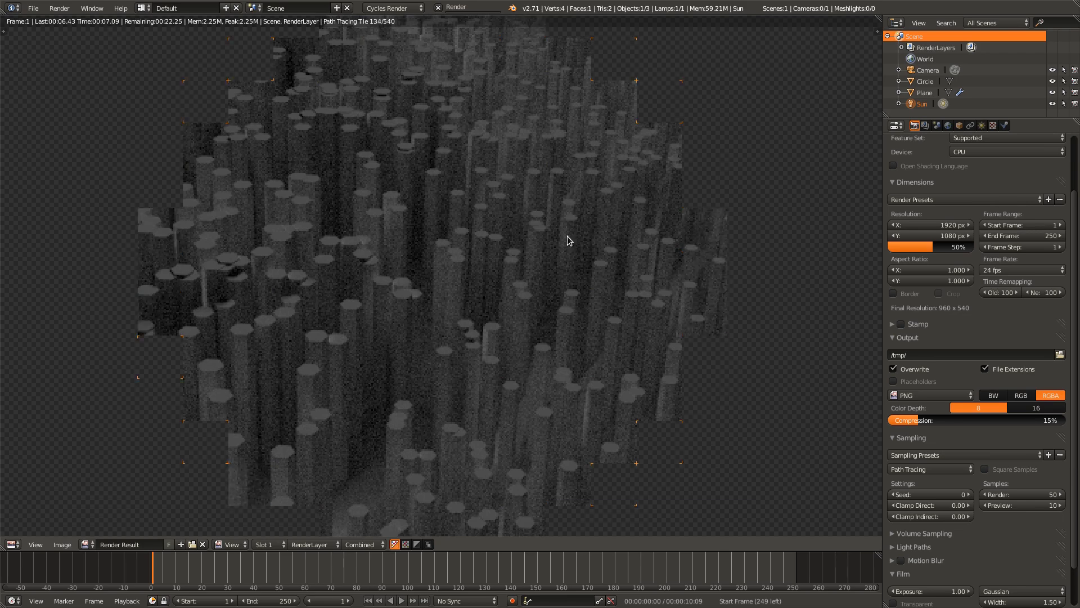
middle_click_drag(569, 238, 687, 234)
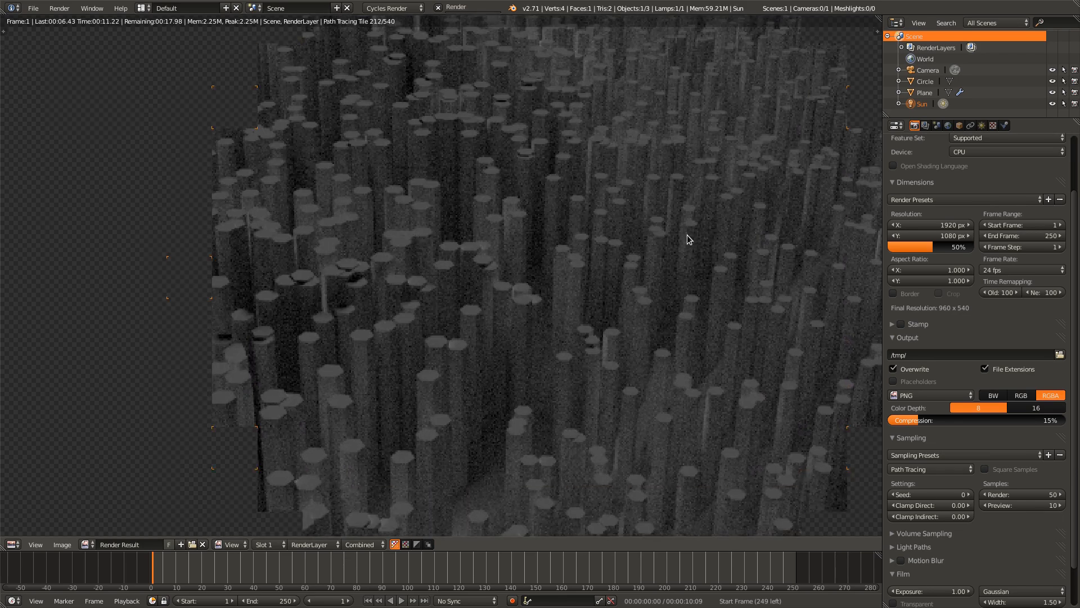
scroll(687, 235, "down", 1)
scroll(517, 346, "up", 1)
scroll(327, 277, "up", 2)
middle_click_drag(327, 278, 488, 269)
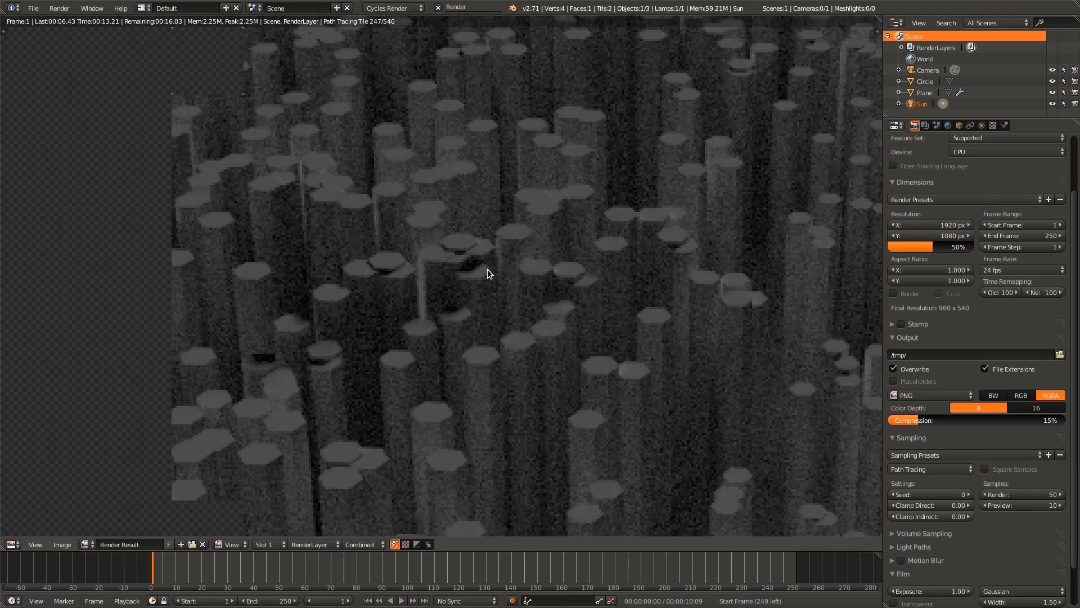
scroll(478, 235, "up", 1)
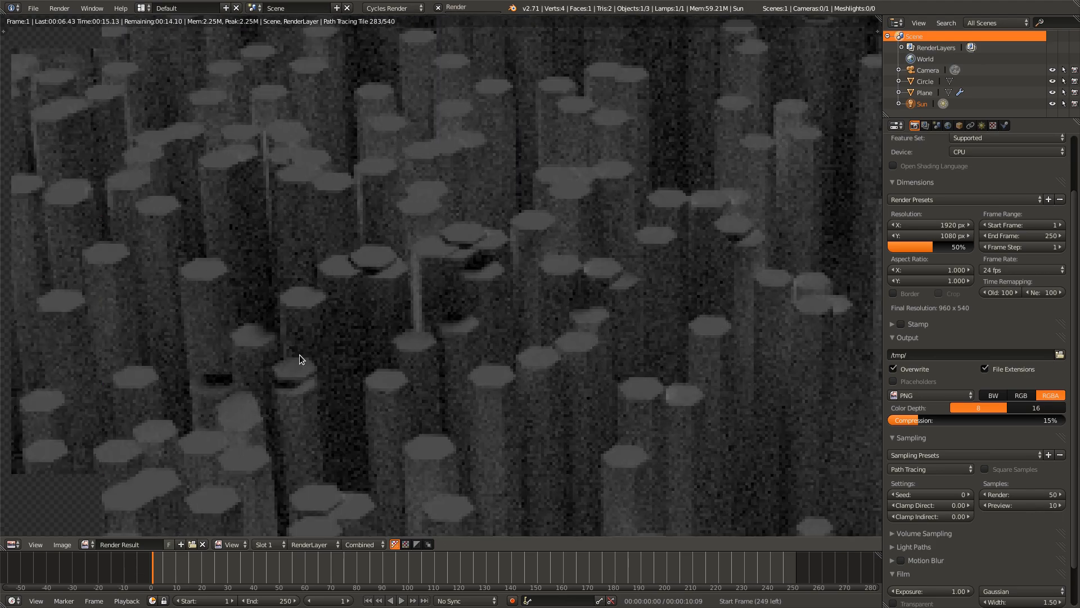
- Check the overall partial render, cancel the rendering, and return to the 3D view
scroll(414, 363, "down", 3)
scroll(415, 364, "down", 1)
scroll(440, 363, "down", 2)
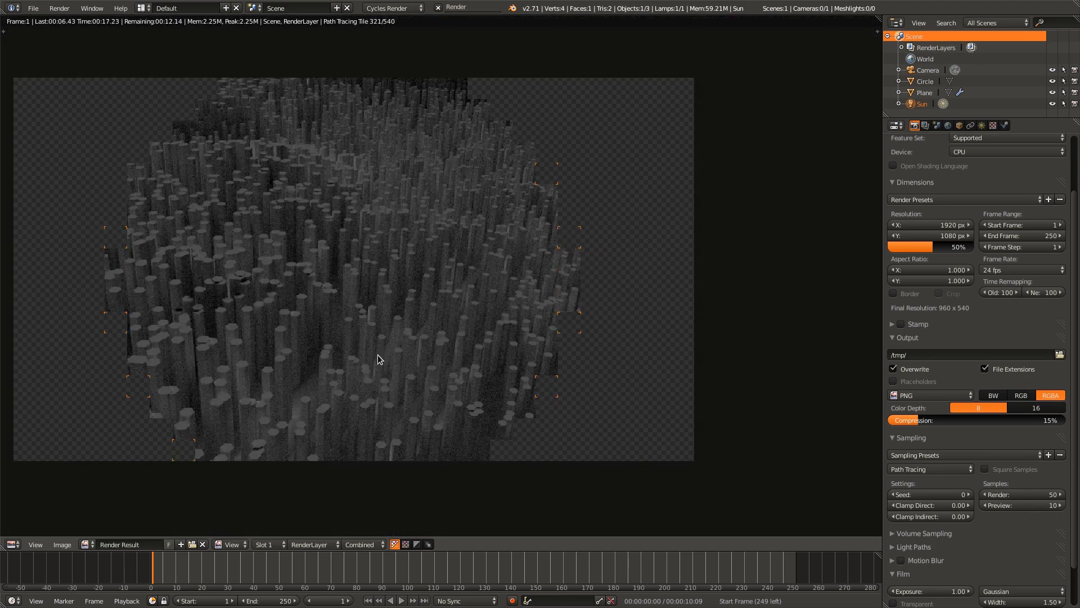
key("Escape")
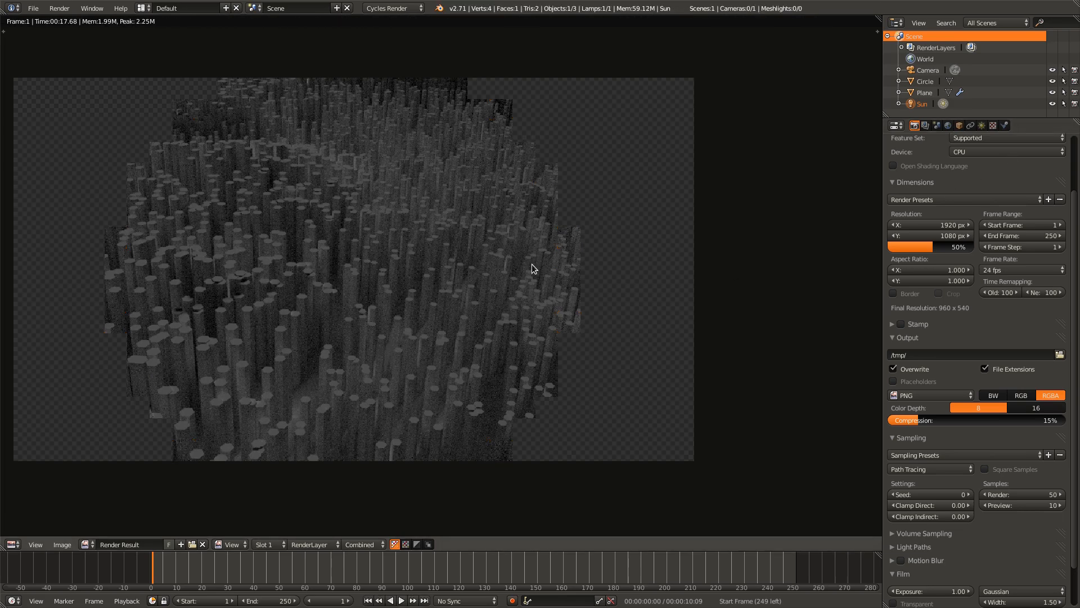
scroll(532, 282, "down", 1)
key("Escape")
- Select the plane and look through its particle system's textures, field weights and render settings
right_click(520, 310)
middle_click_drag(604, 369, 571, 285)
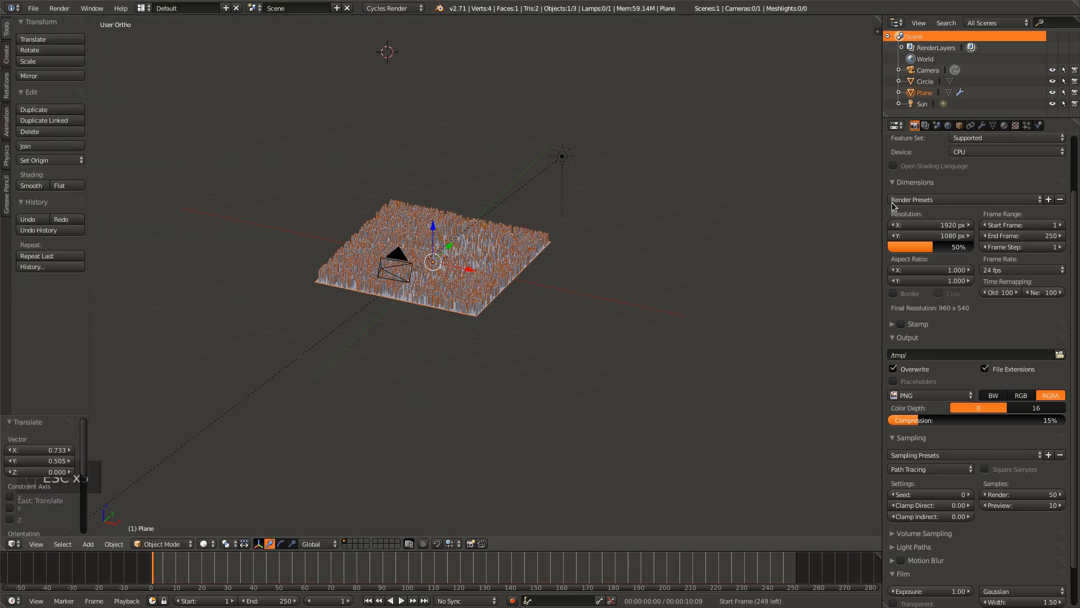
left_click(1026, 125)
scroll(958, 388, "down", 3)
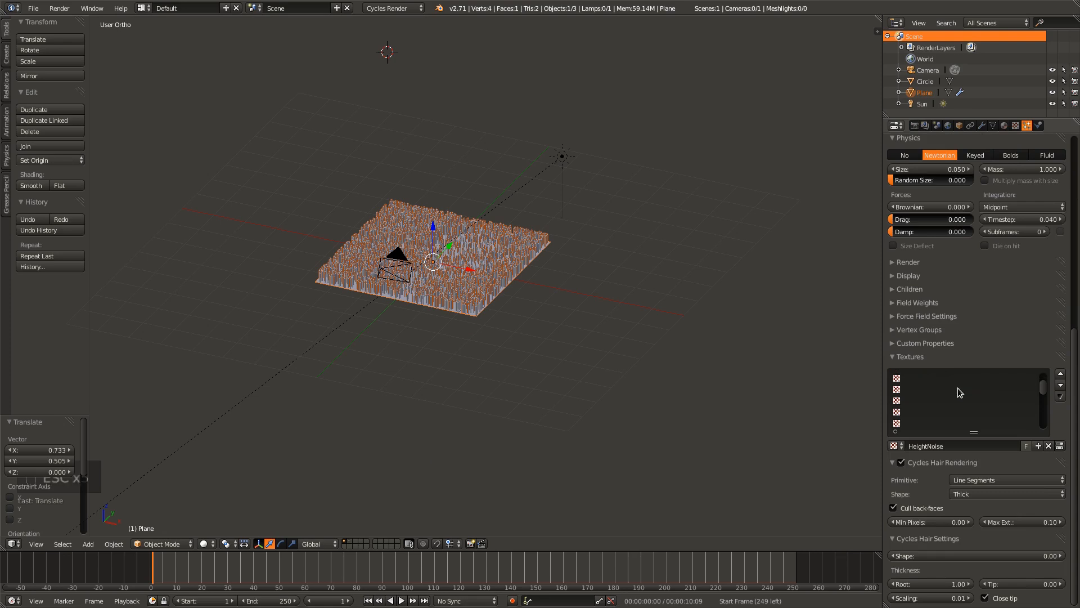
scroll(958, 380, "up", 3)
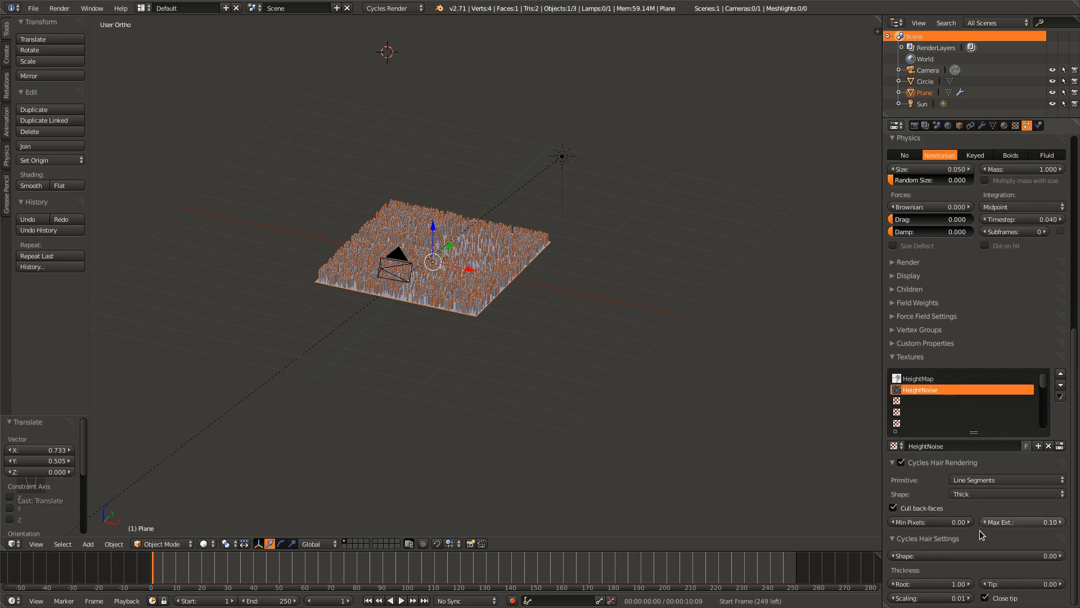
scroll(999, 353, "up", 3)
left_click(919, 370)
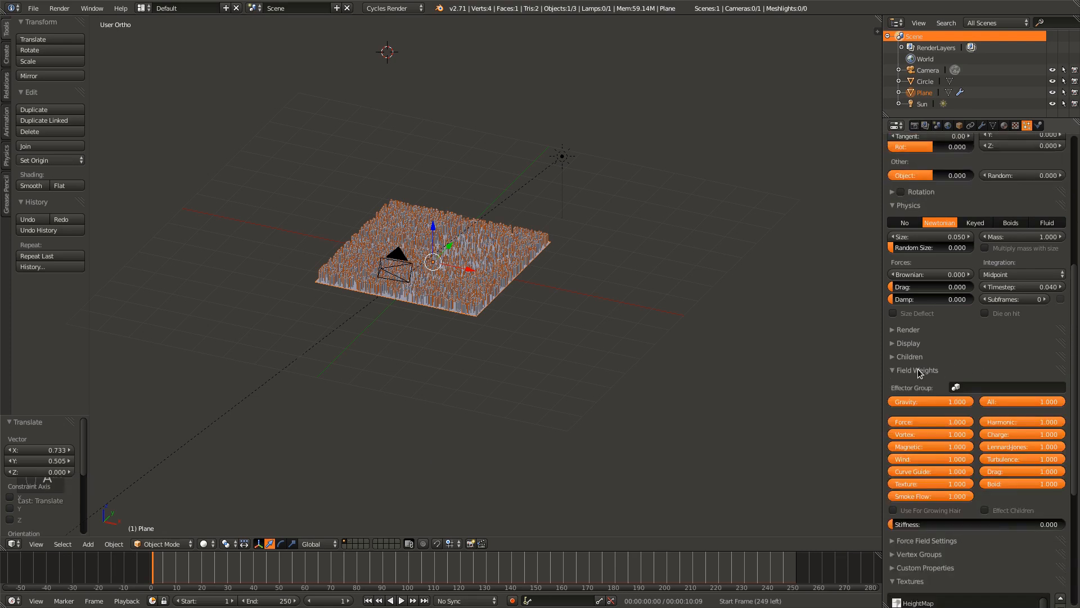
left_click(918, 369)
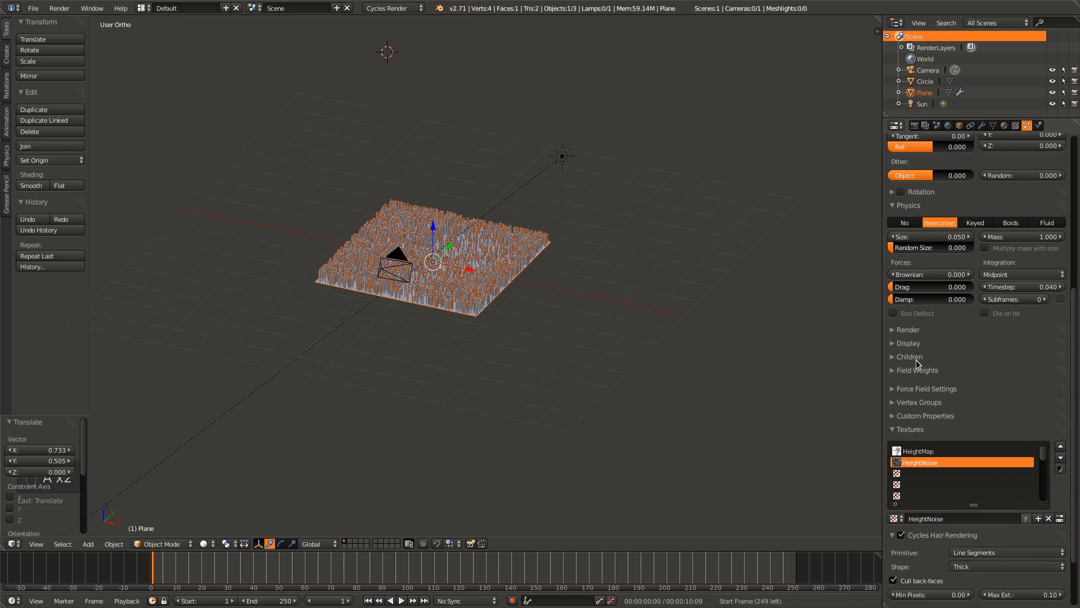
left_click(914, 331)
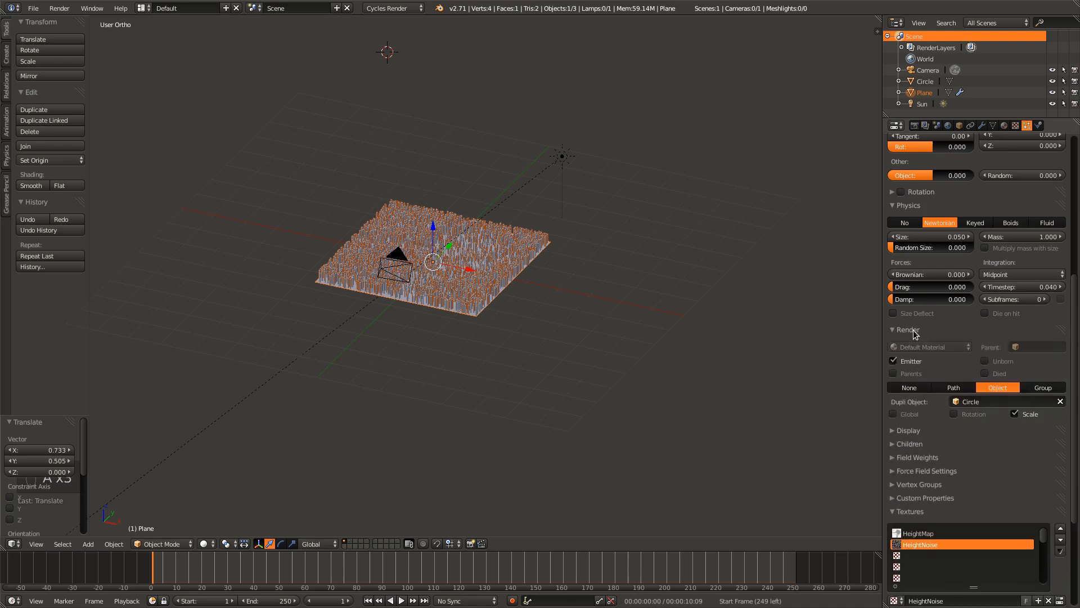
left_click(914, 332)
- Enable Self Effect in the particle system's force field settings and toggle edit mode to refresh the plane
left_click(926, 385)
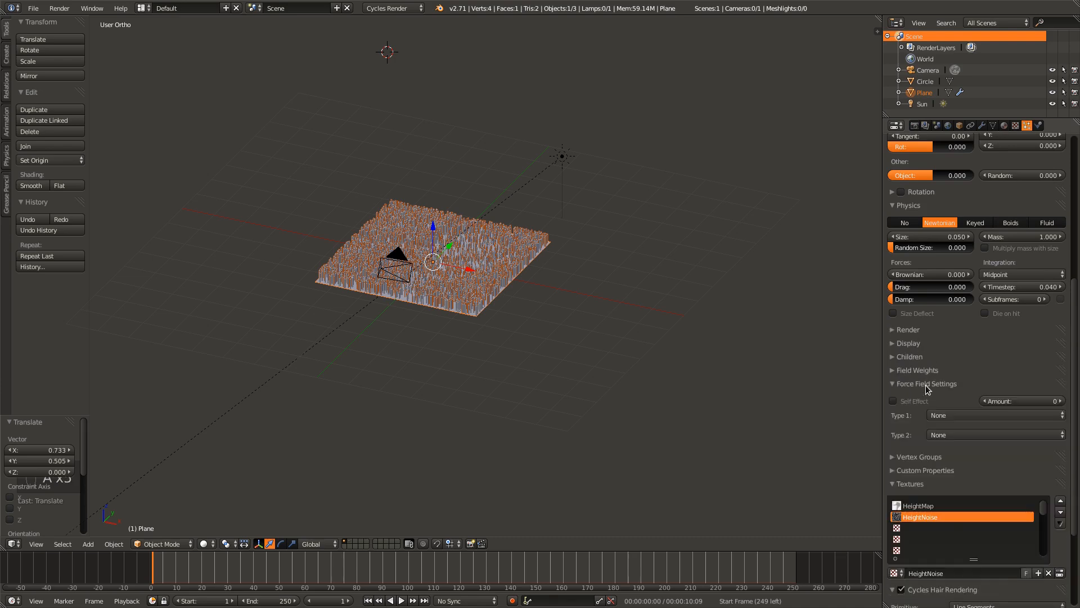
left_click(922, 402)
scroll(427, 298, "up", 5)
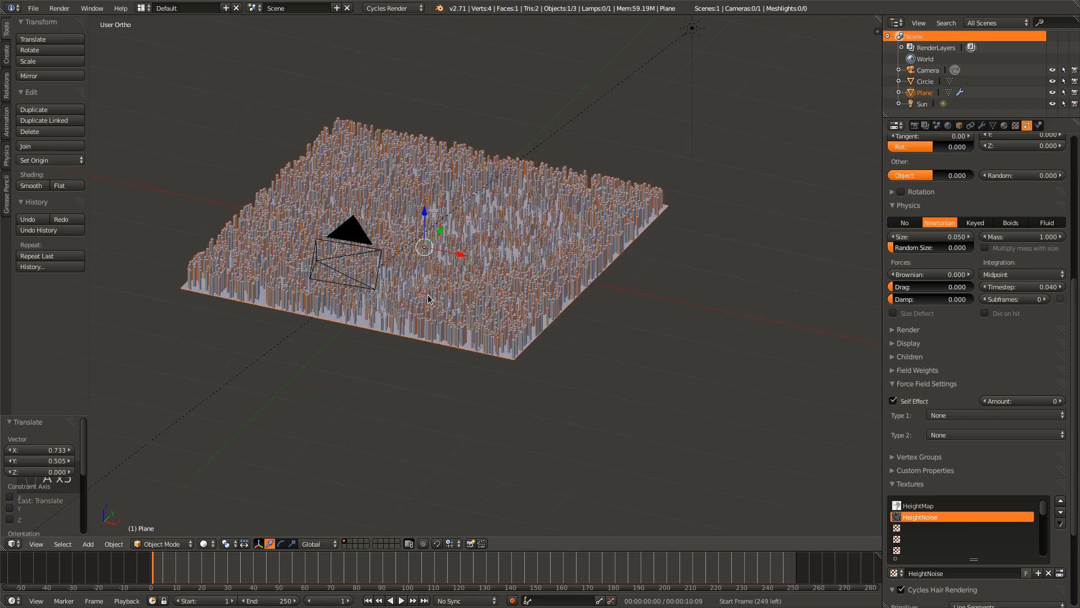
key("Tab")
key("Tab")
- Switch the particle emission distribution from Random to Jittered and inspect the spacing of the columns up close
middle_click_drag(444, 300, 488, 318)
scroll(951, 230, "up", 2)
scroll(951, 230, "up", 8)
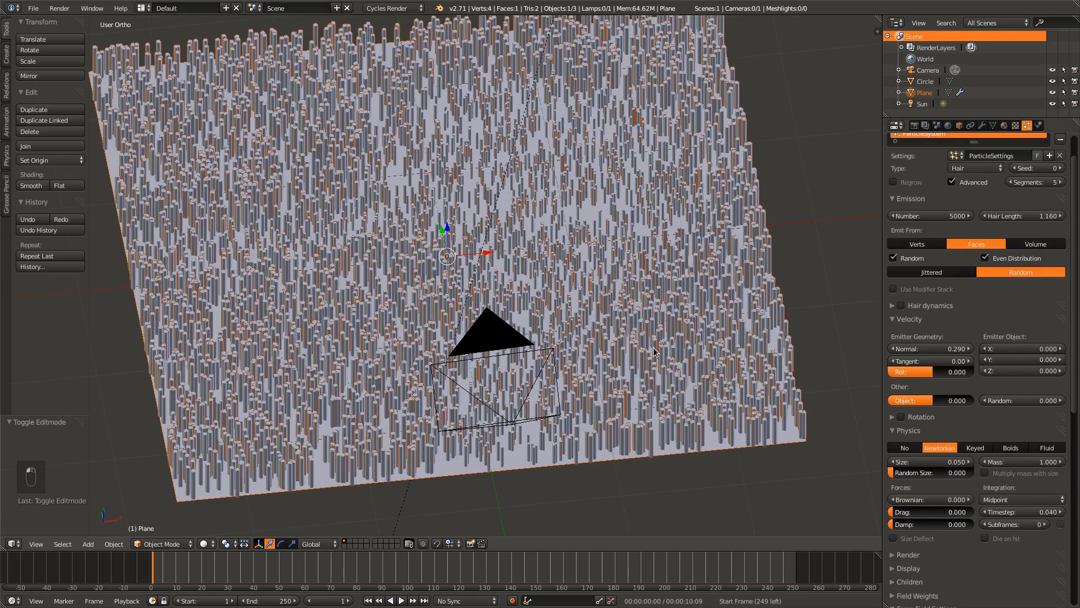
scroll(442, 377, "up", 6)
scroll(441, 376, "up", 2)
scroll(445, 375, "up", 3)
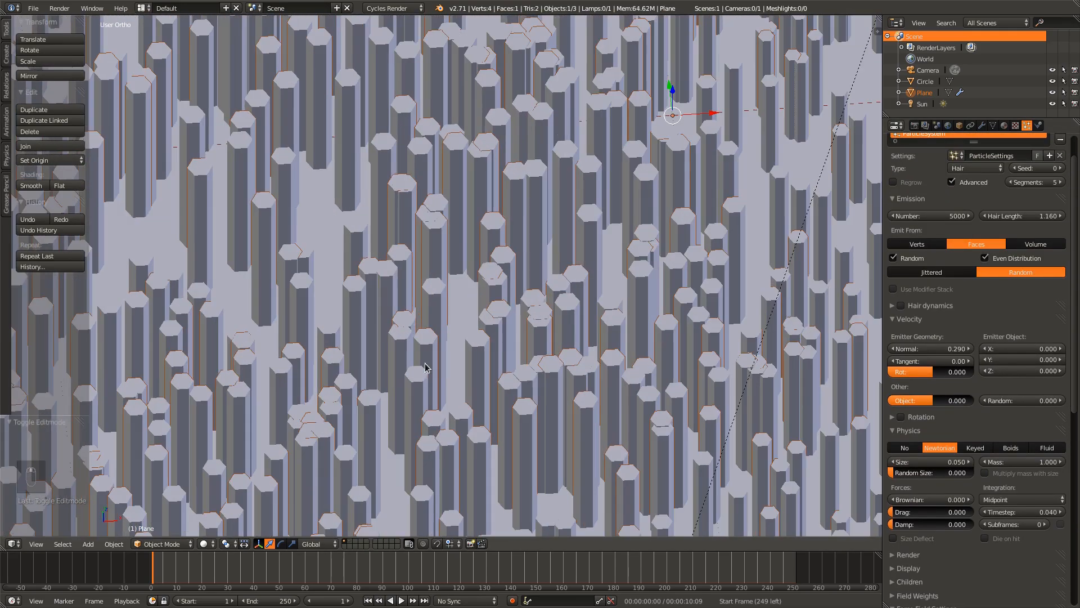
left_click(926, 273)
scroll(347, 389, "down", 3)
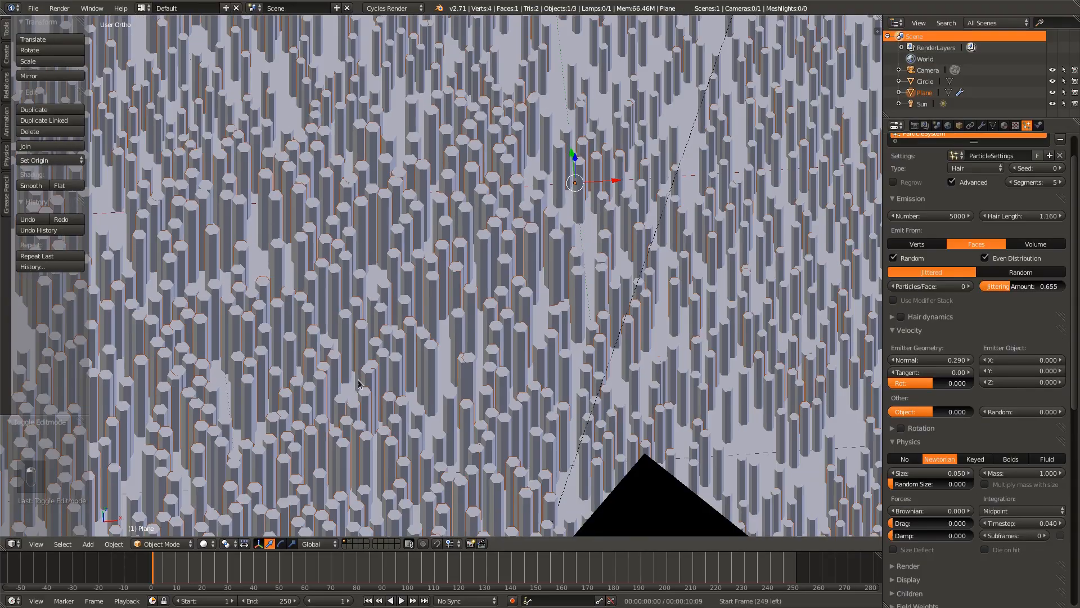
middle_click_drag(347, 390, 451, 320)
scroll(307, 366, "down", 4)
scroll(451, 318, "up", 8)
middle_click_drag(456, 206, 459, 223)
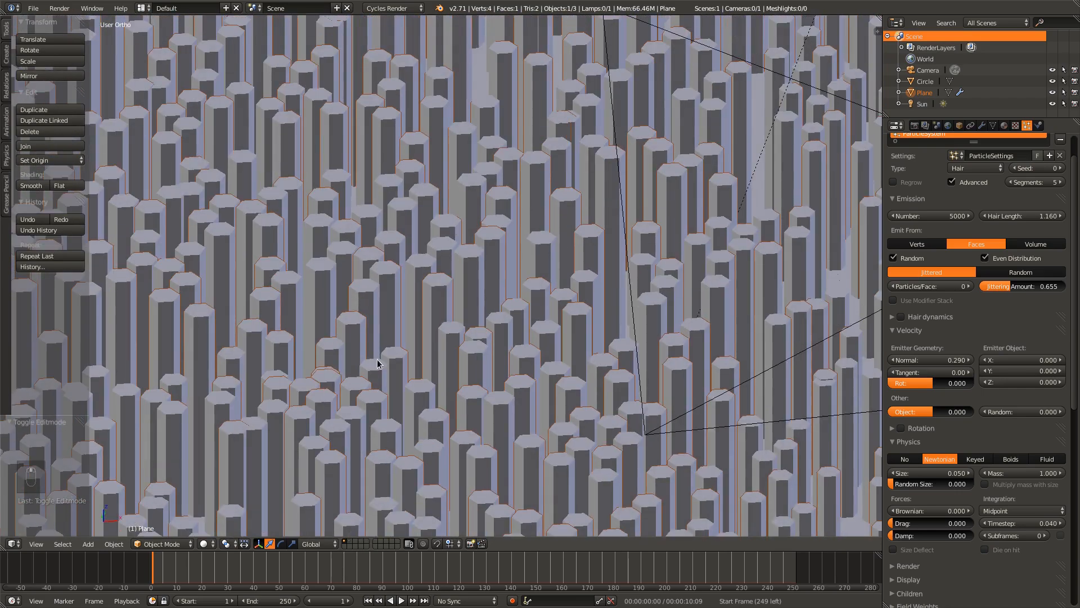
middle_click_drag(318, 412, 383, 375)
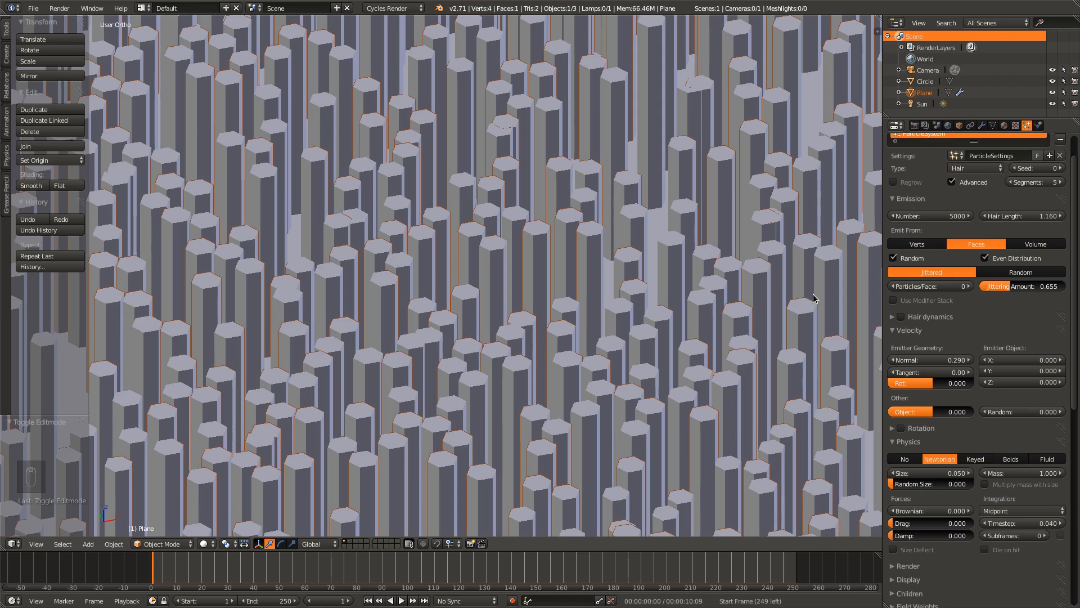
- Set the particle emission's jittering amount to 1.690 and check the whole column field
left_click_drag(1014, 289, 1057, 288)
scroll(907, 275, "down", 6)
scroll(781, 290, "down", 8)
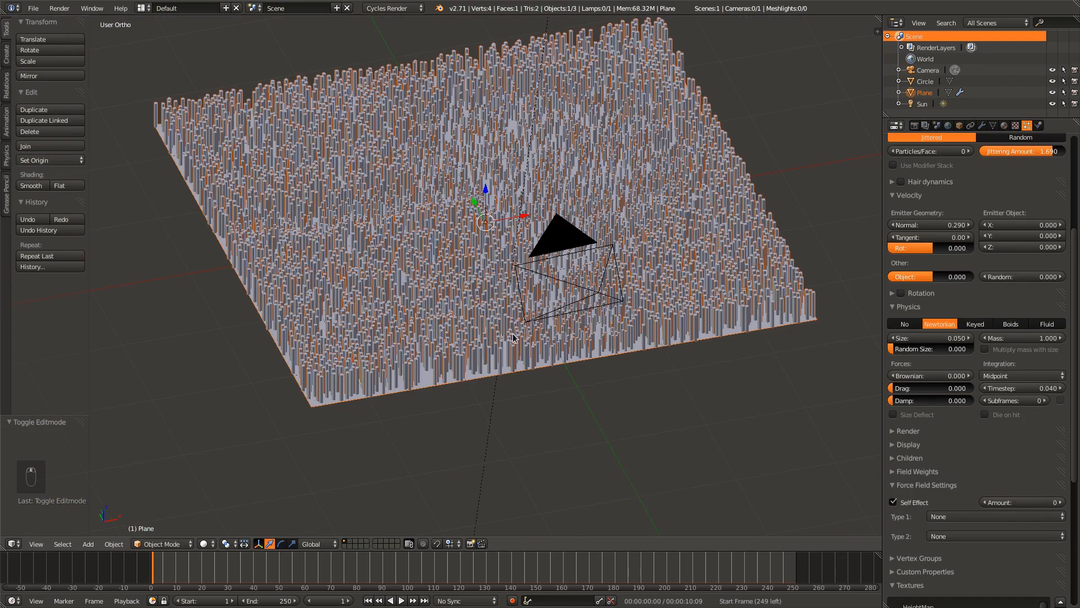
middle_click_drag(489, 316, 467, 328)
scroll(467, 328, "up", 1)
scroll(1041, 357, "up", 4)
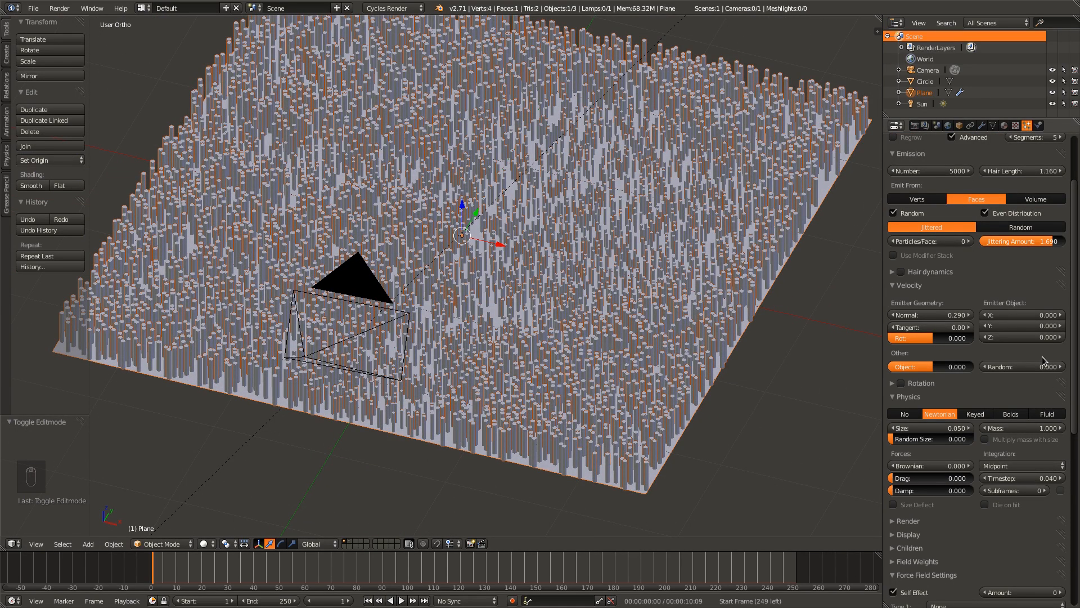
- Compare the Random distribution on the column field and switch the emission back to Jittered
middle_click_drag(689, 344, 694, 355)
left_click(1021, 227)
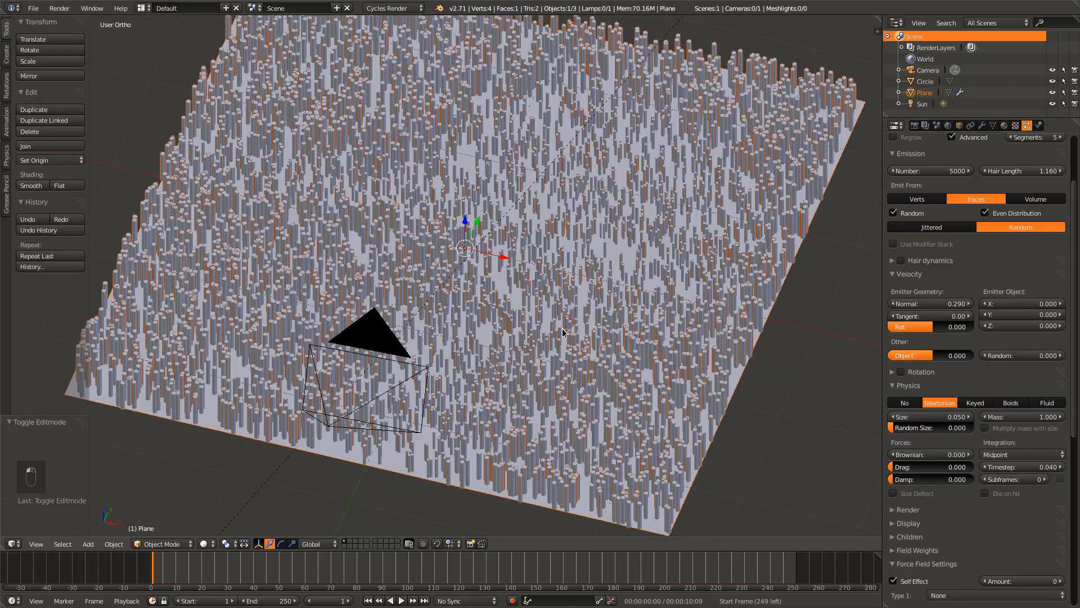
middle_click_drag(625, 304, 582, 332)
left_click(930, 227)
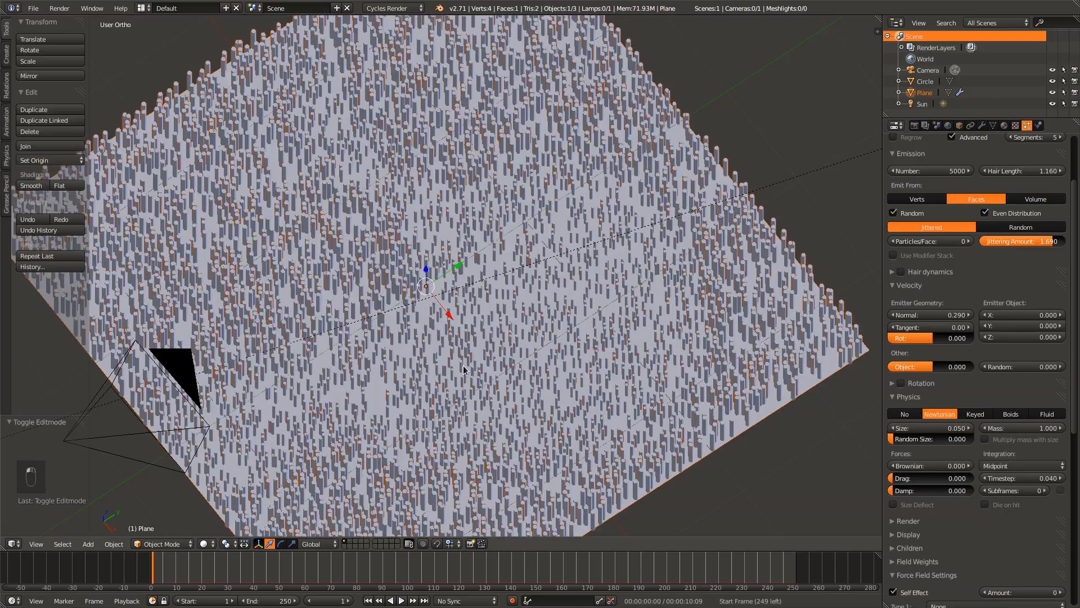
middle_click_drag(565, 236, 525, 337)
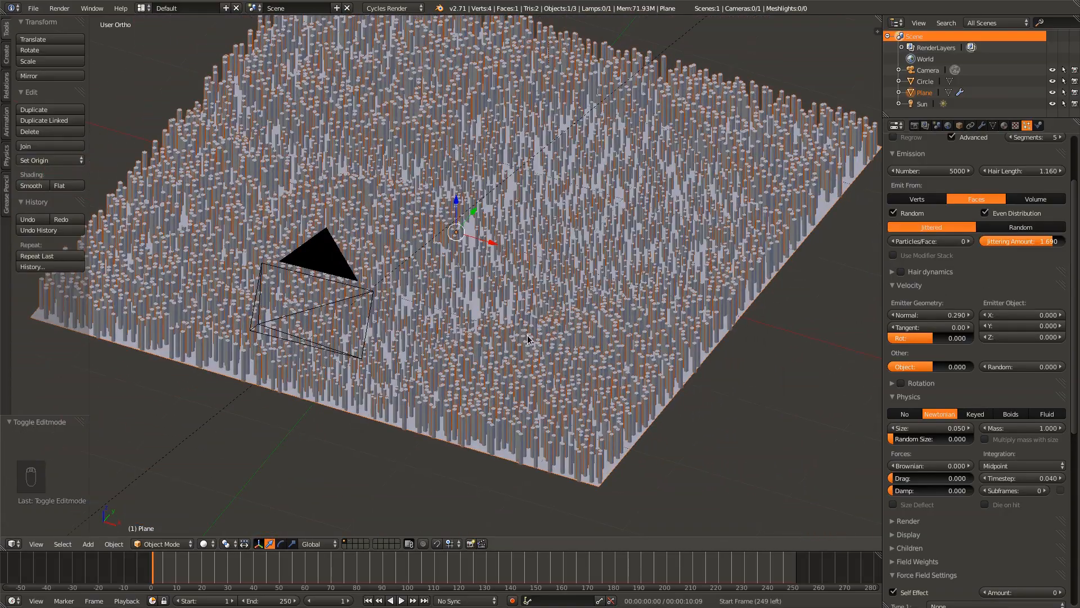
- Render the current frame with the jittered distribution and examine the column tops for overlaps as the tiles appear
key("F12")
scroll(532, 340, "up", 5)
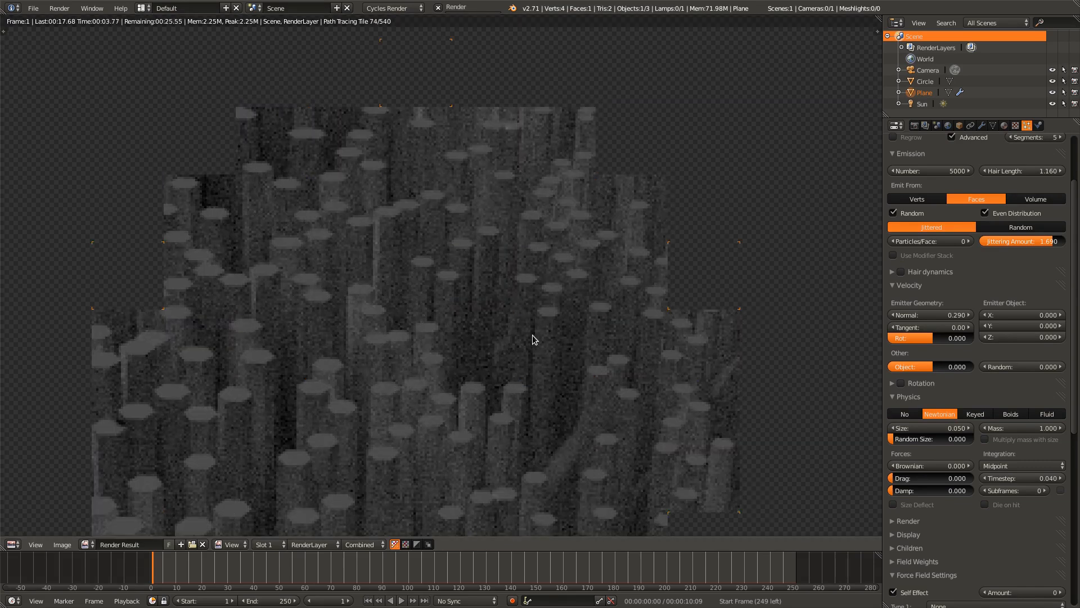
scroll(458, 330, "down", 5)
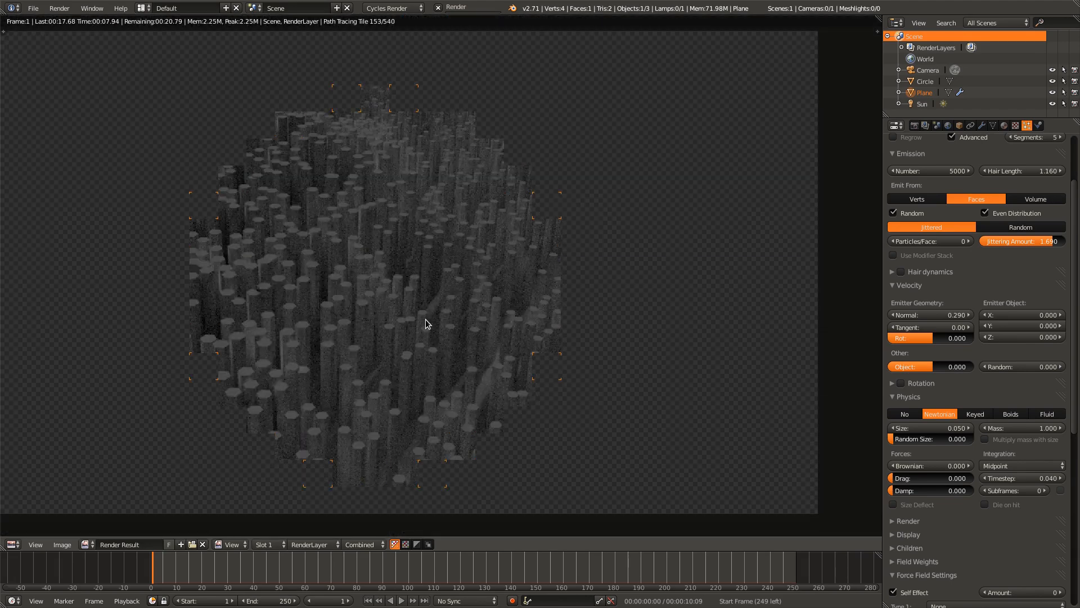
scroll(425, 321, "up", 2)
scroll(427, 323, "down", 3)
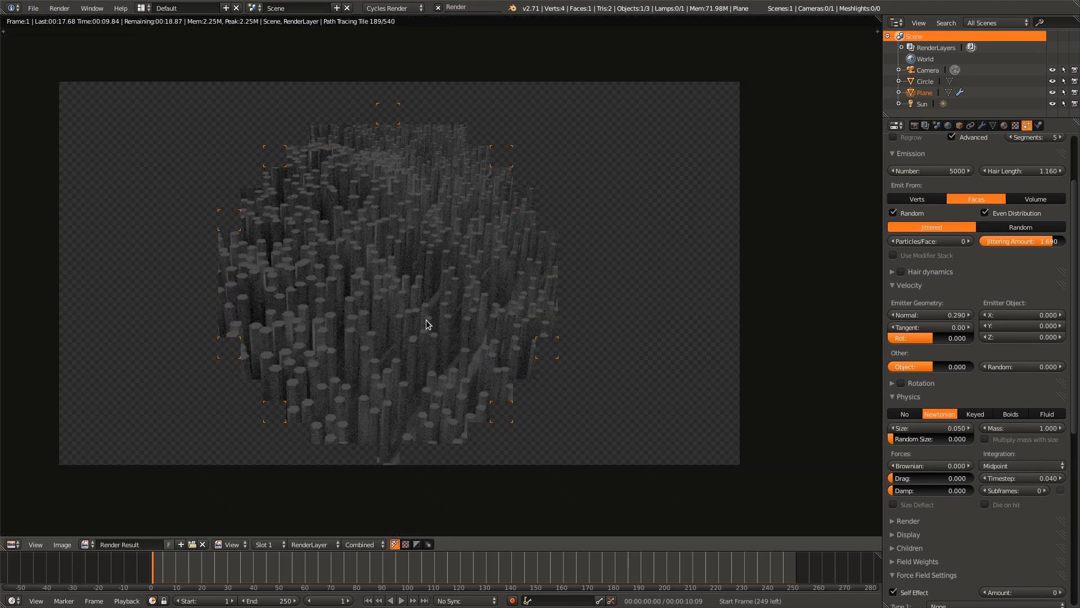
scroll(427, 322, "up", 2)
scroll(444, 383, "up", 2)
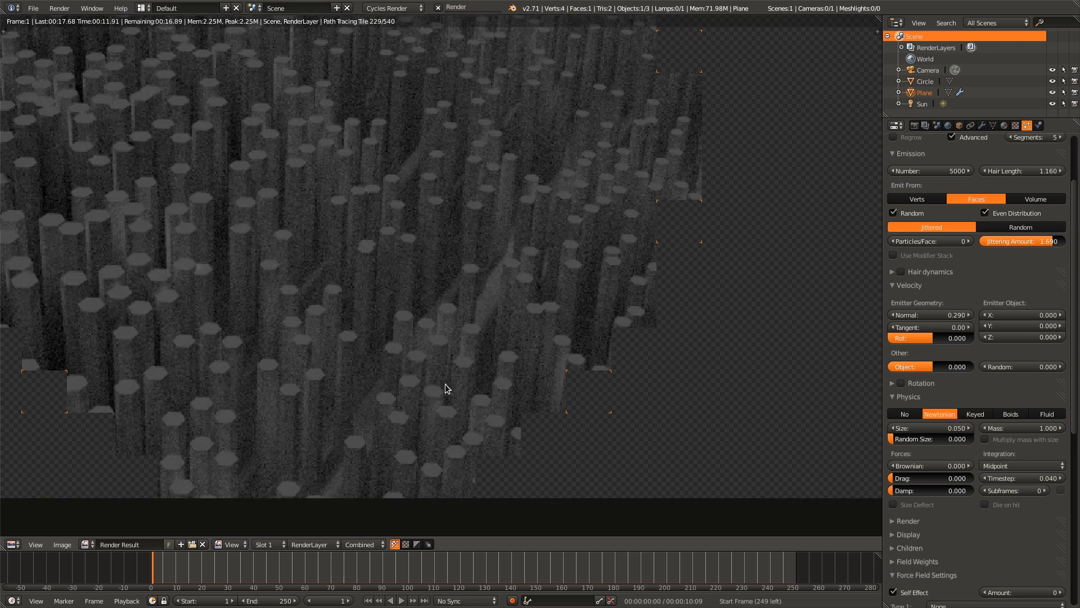
scroll(455, 388, "down", 1)
scroll(455, 388, "down", 3)
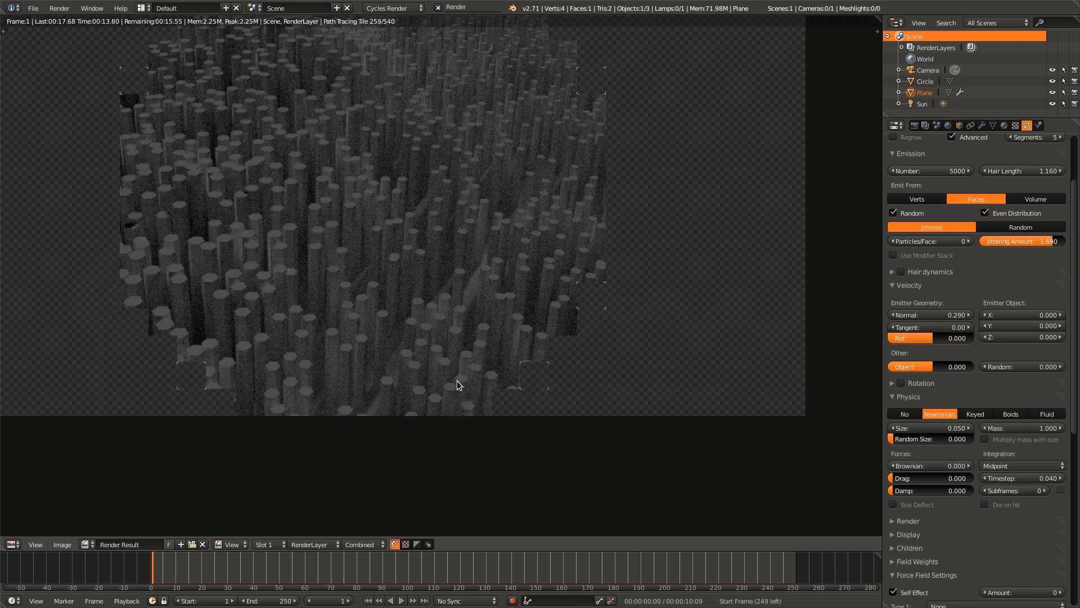
scroll(454, 450, "up", 1)
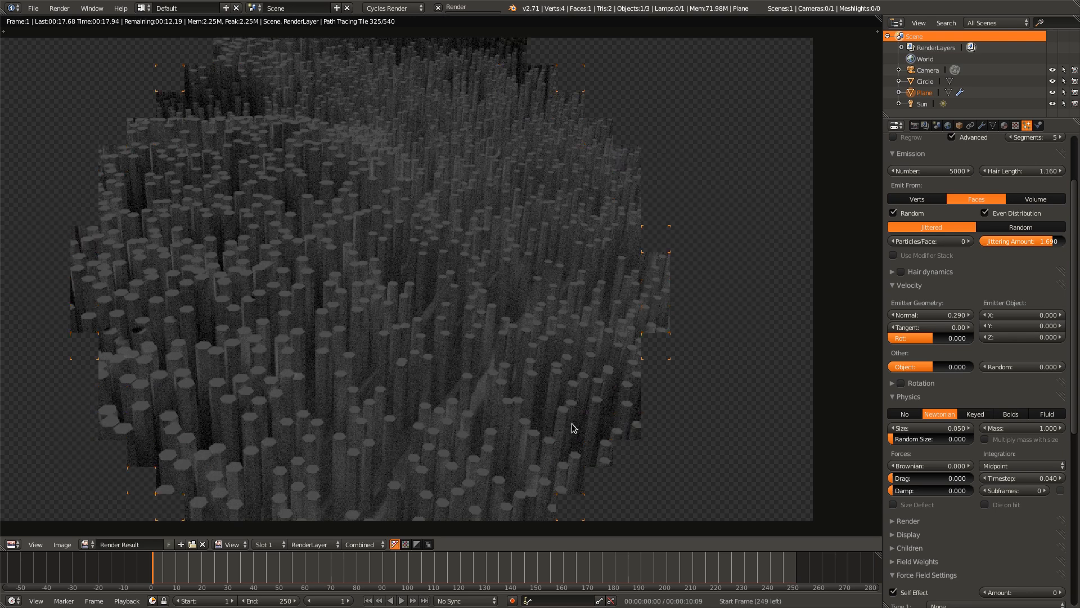
scroll(509, 377, "down", 1)
- Examine the column density and remaining gaps across the full rendered image, both up close and as a whole
middle_click_drag(508, 376, 501, 430)
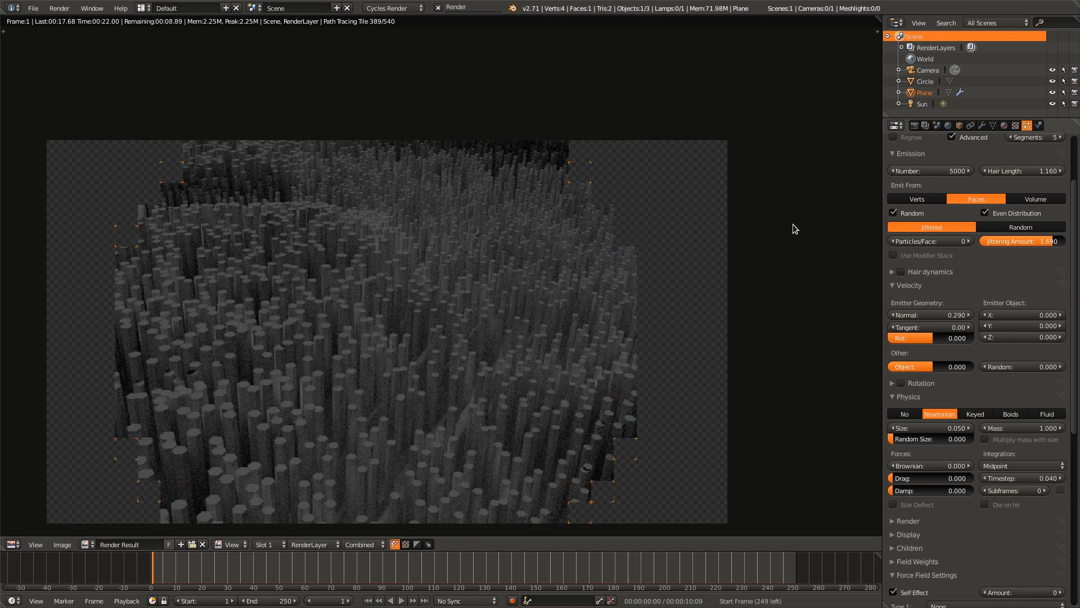
scroll(566, 373, "down", 2)
scroll(570, 378, "up", 5)
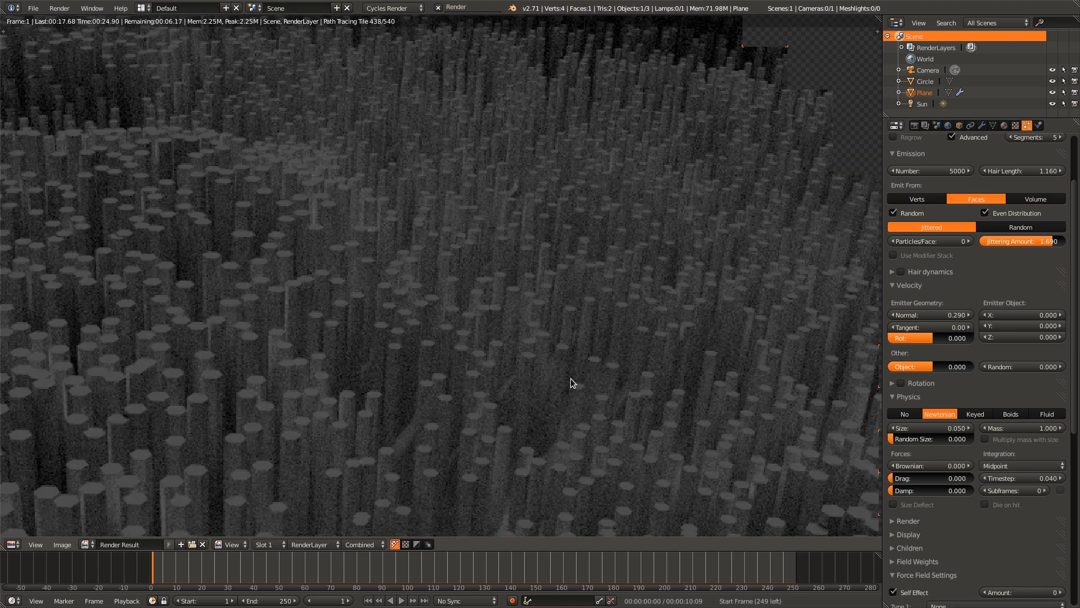
middle_click_drag(570, 378, 422, 319)
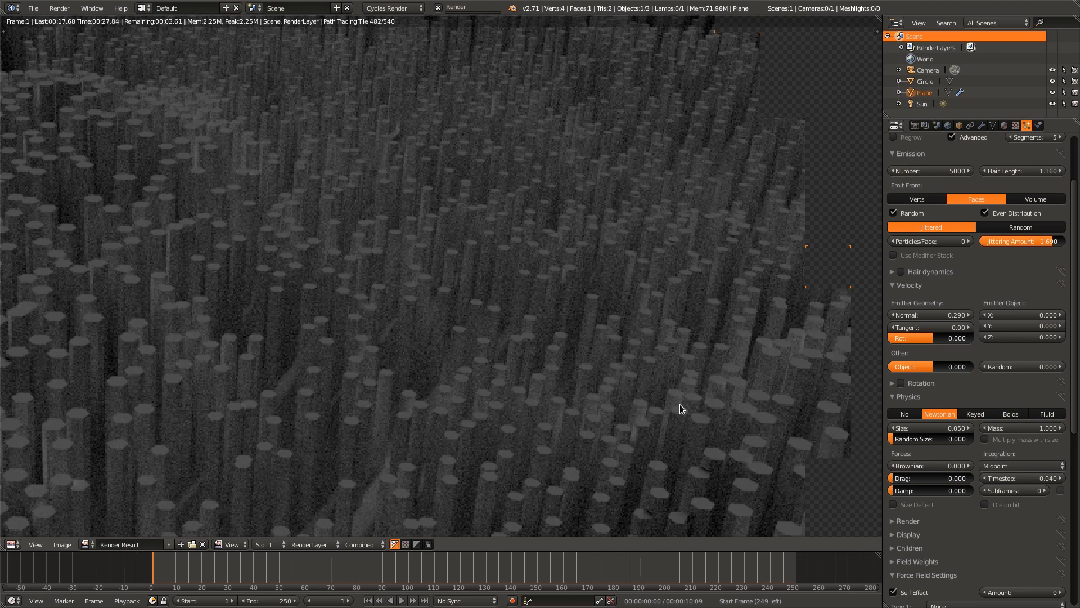
scroll(679, 404, "down", 2)
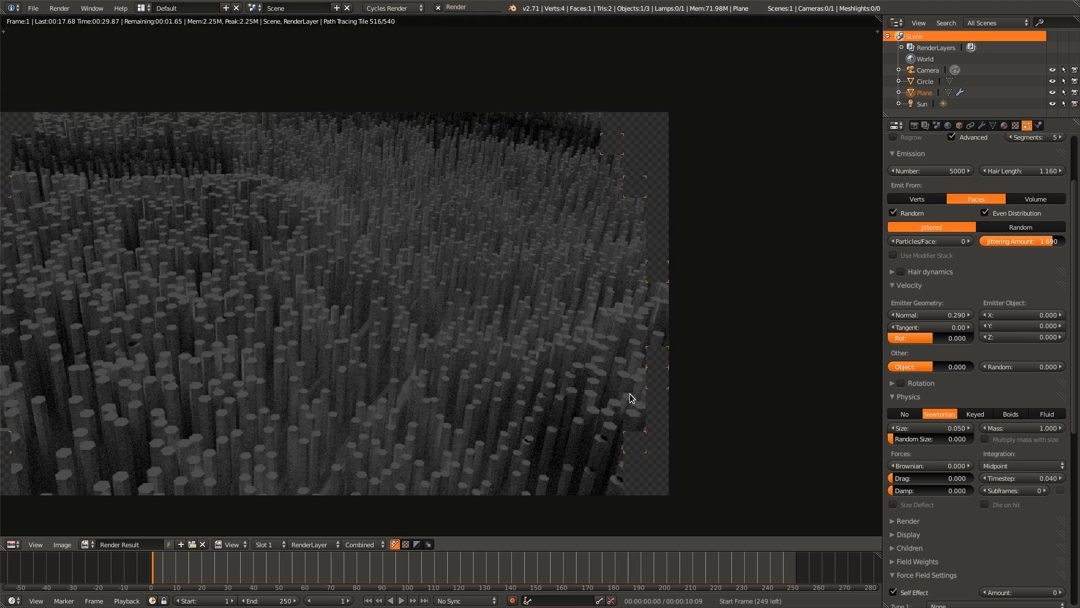
middle_click_drag(480, 429, 439, 466)
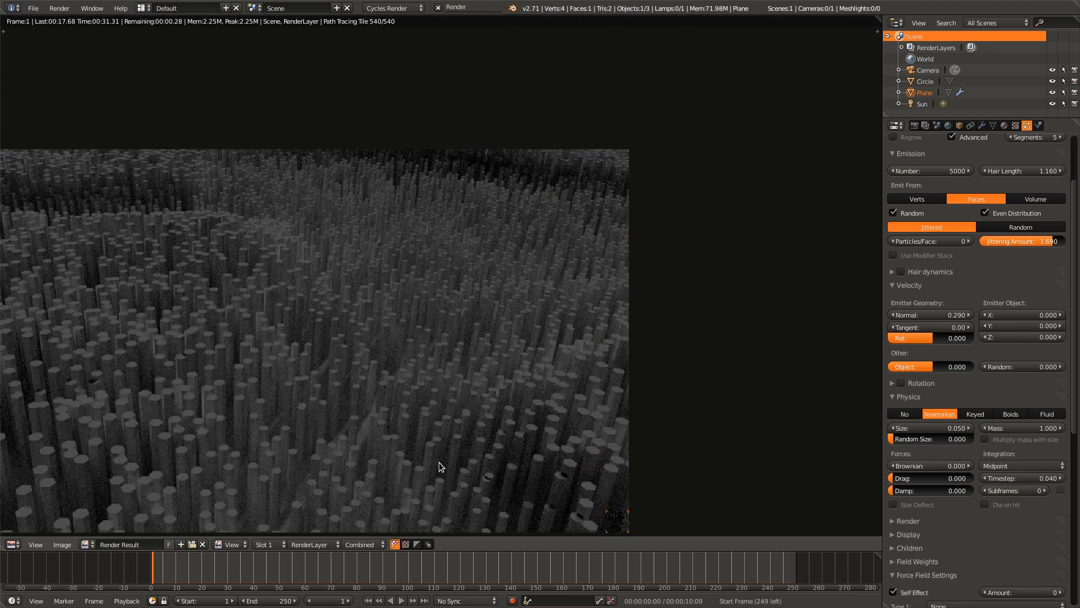
scroll(441, 465, "down", 1)
scroll(440, 465, "up", 2)
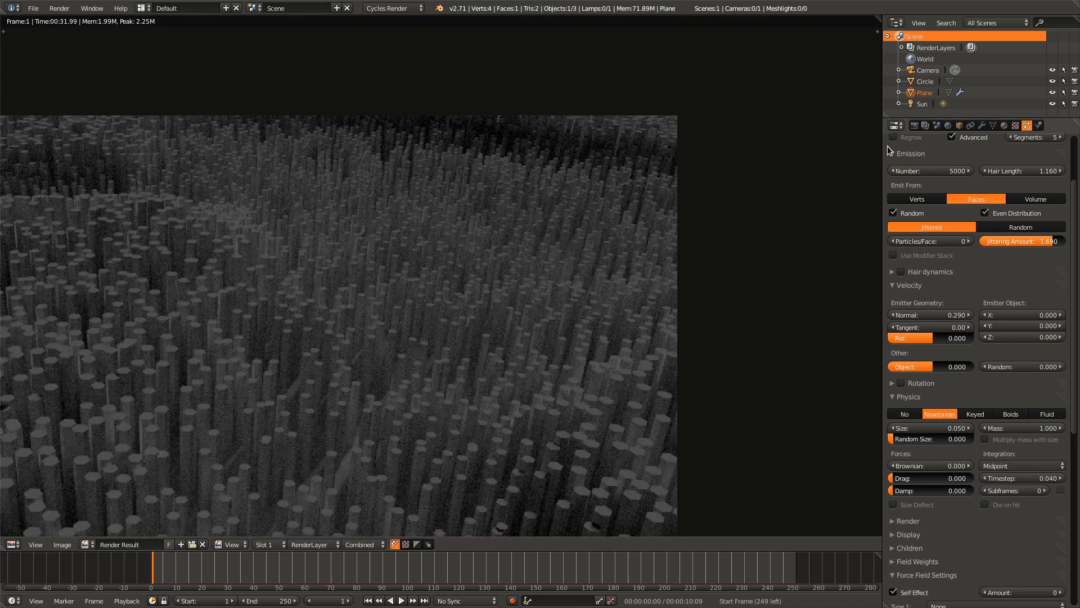
scroll(424, 397, "down", 1)
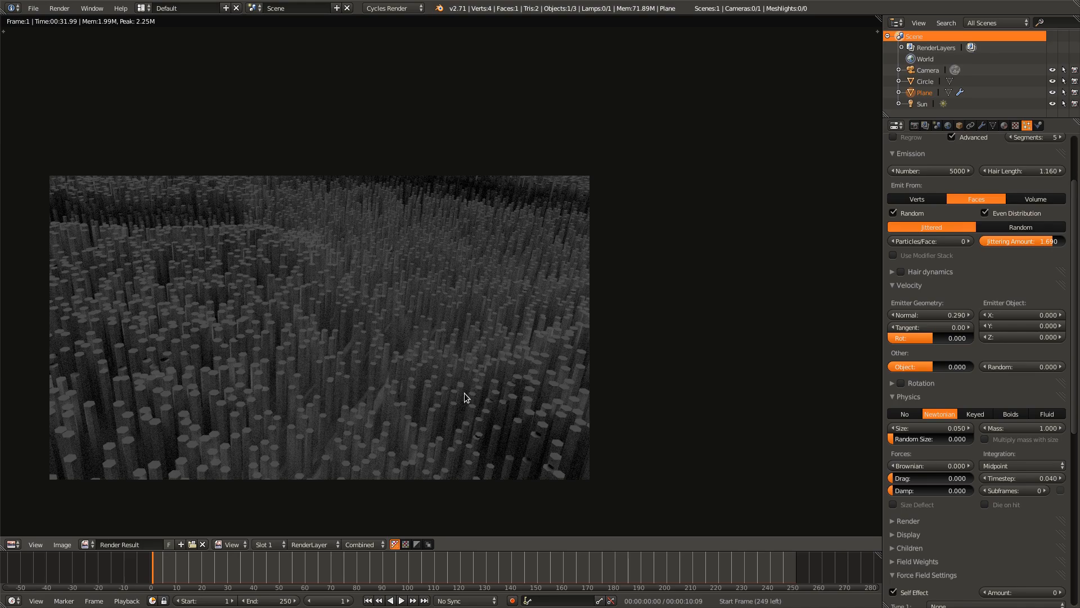
middle_click_drag(337, 390, 342, 421)
scroll(447, 341, "up", 2)
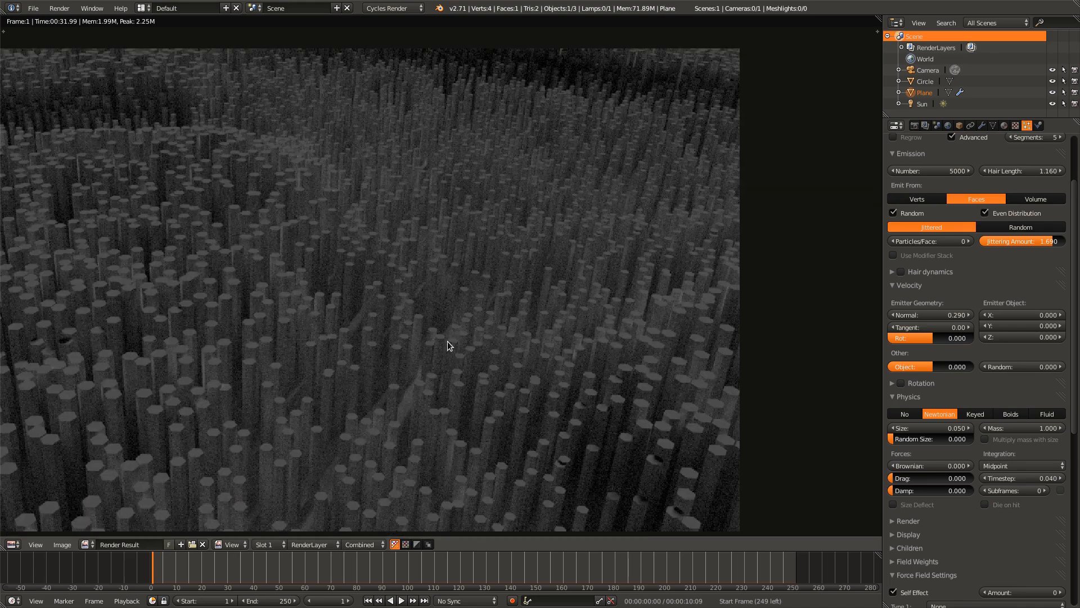
scroll(444, 349, "down", 3)
scroll(444, 352, "up", 2)
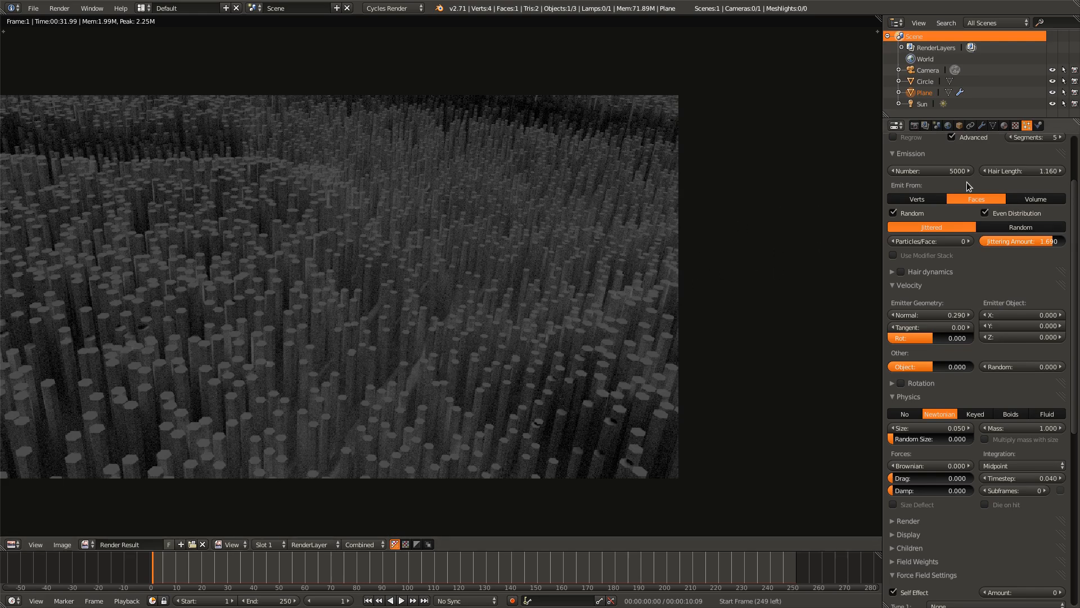
- Set the particle emission number to 10000 and render the current frame
left_click(931, 169)
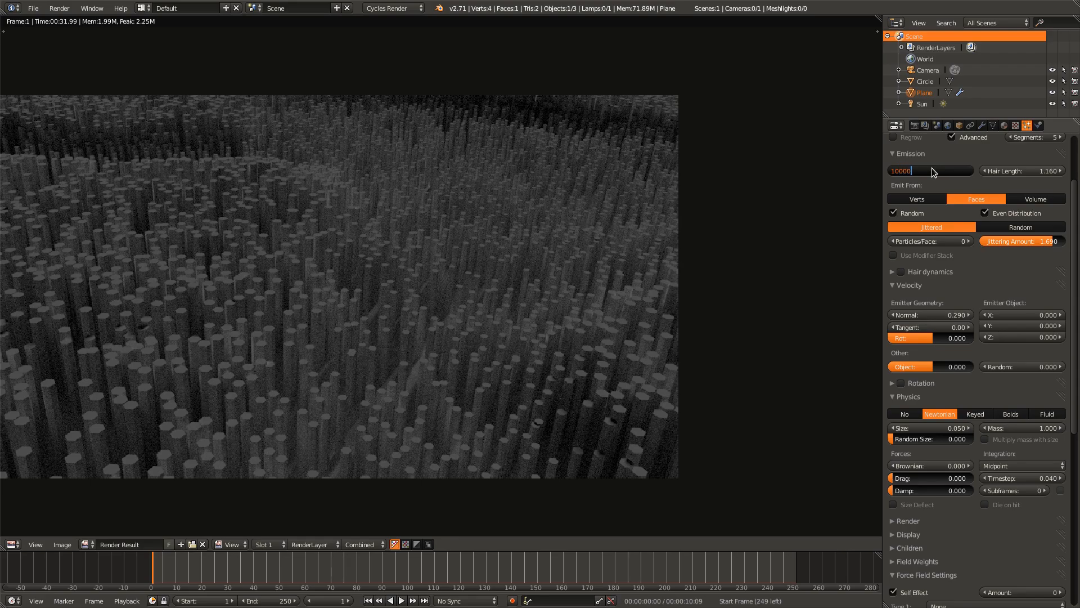
key("Return")
key("F12")
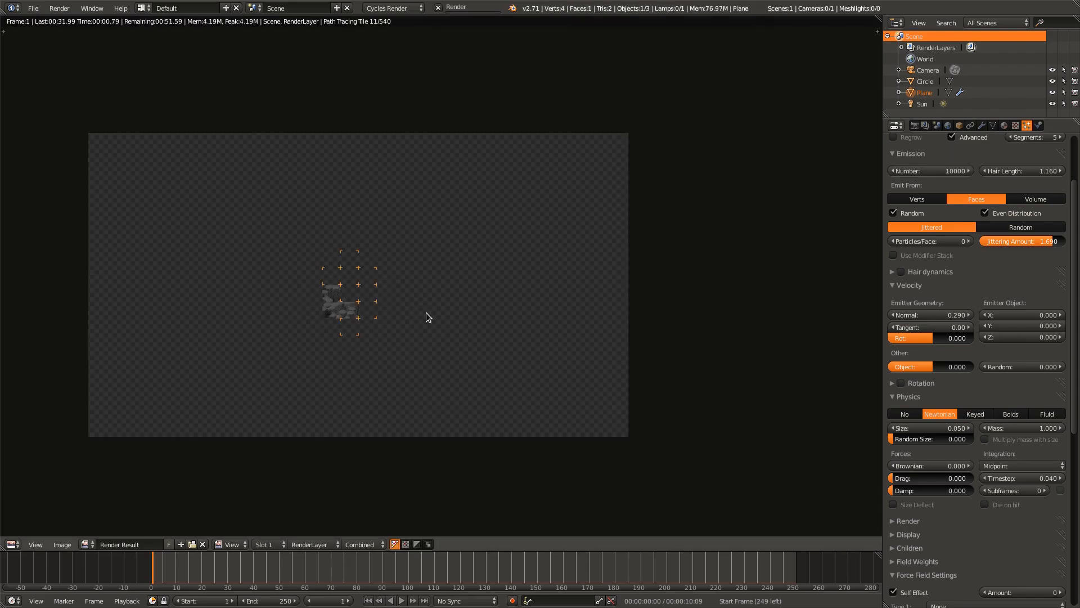
- Save the scene over the existing blend file while the frame renders
scroll(426, 312, "up", 5)
key("ctrl+s")
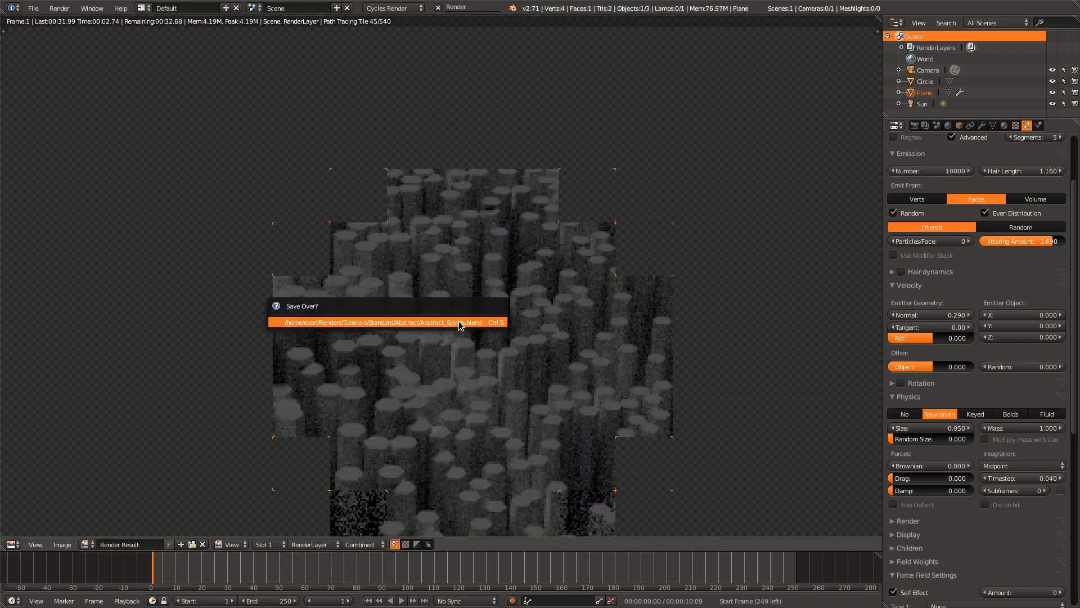
left_click(459, 323)
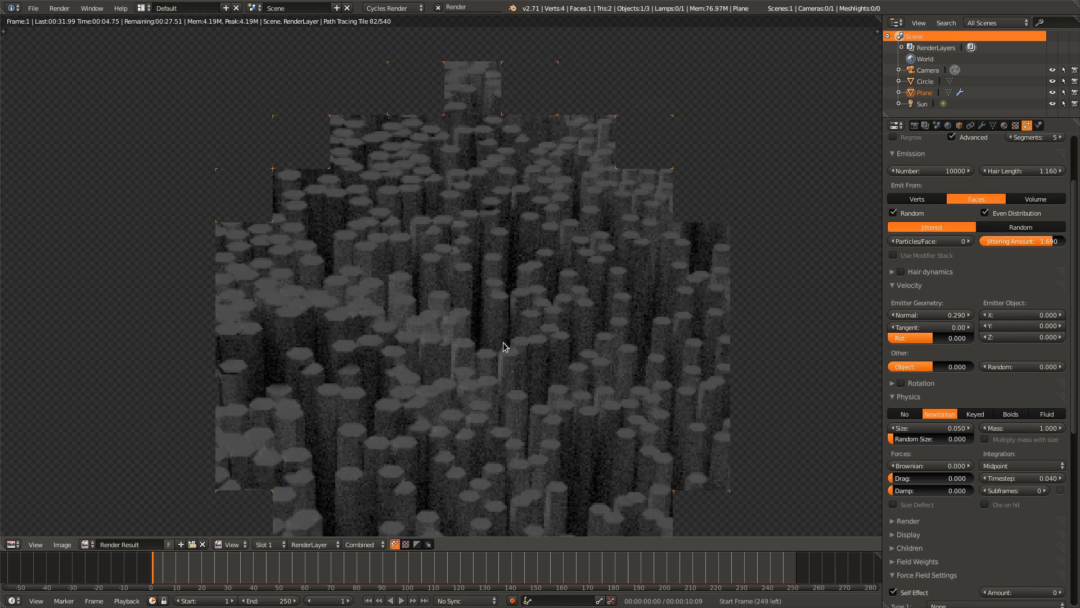
- Examine the columns of the 10000-particle render as the tiles appear, both up close and across the whole frame
scroll(504, 346, "down", 2)
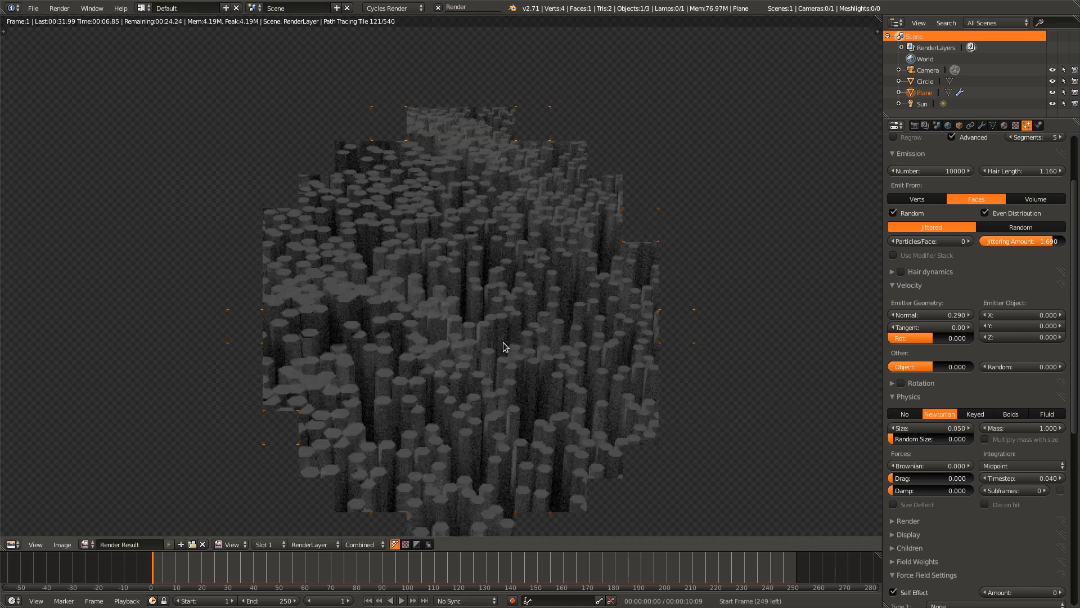
scroll(502, 342, "up", 1)
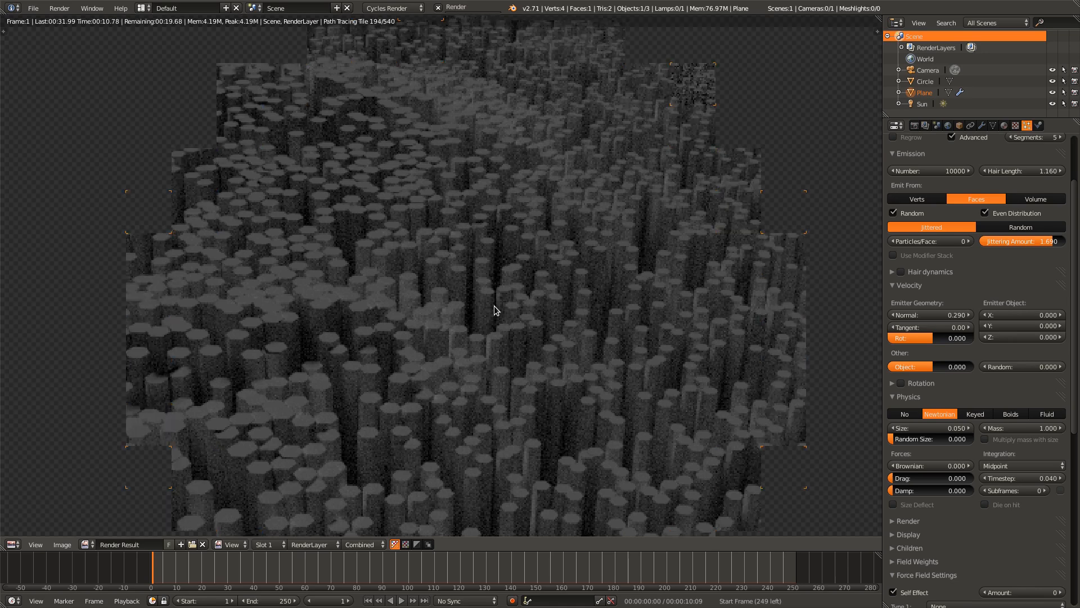
scroll(495, 310, "down", 1)
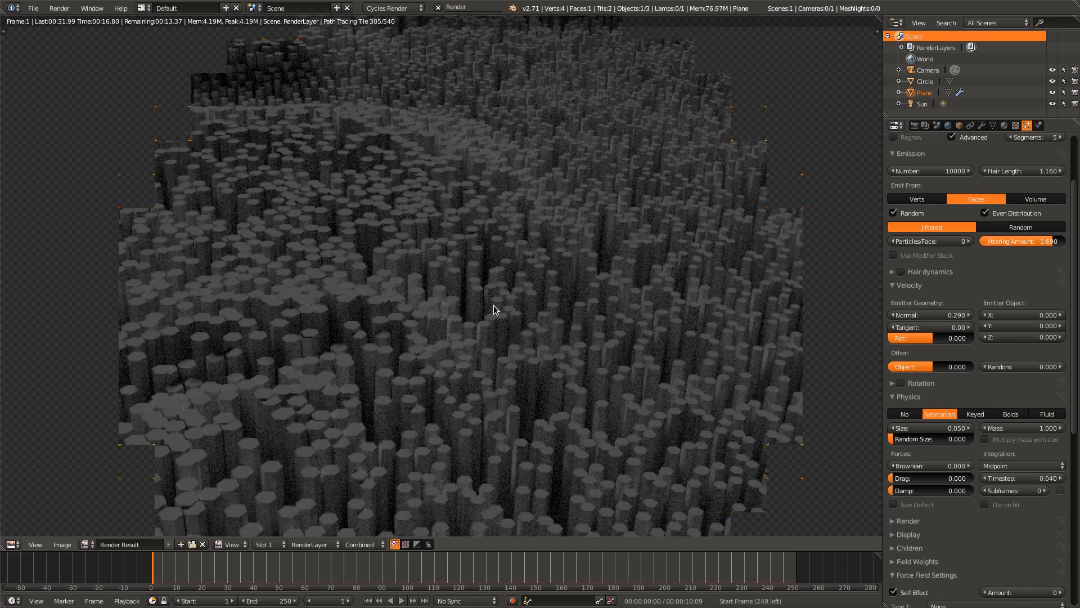
scroll(494, 310, "down", 2)
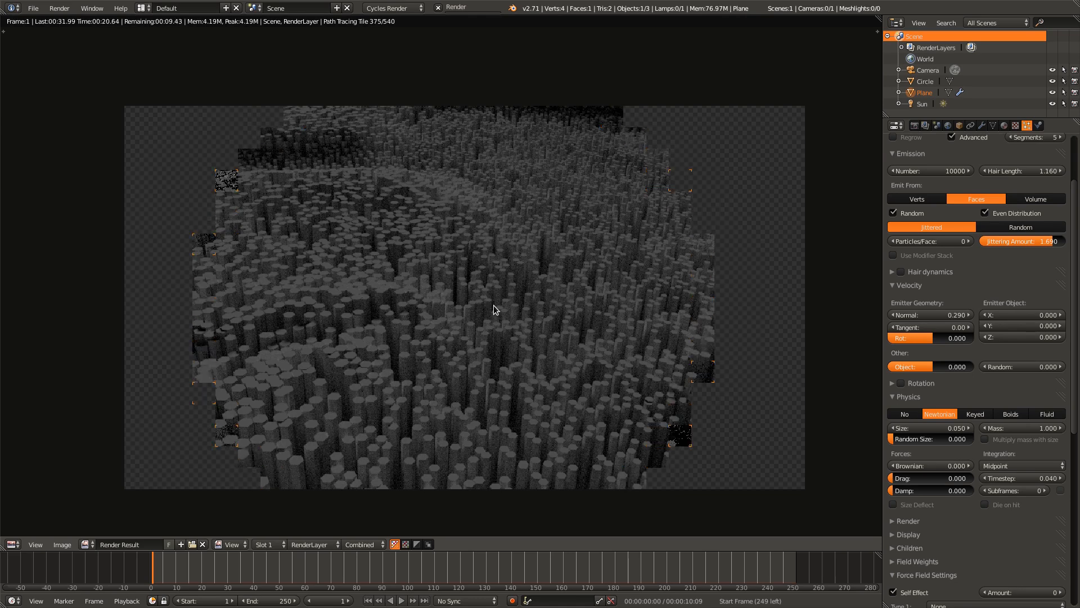
scroll(541, 346, "down", 1)
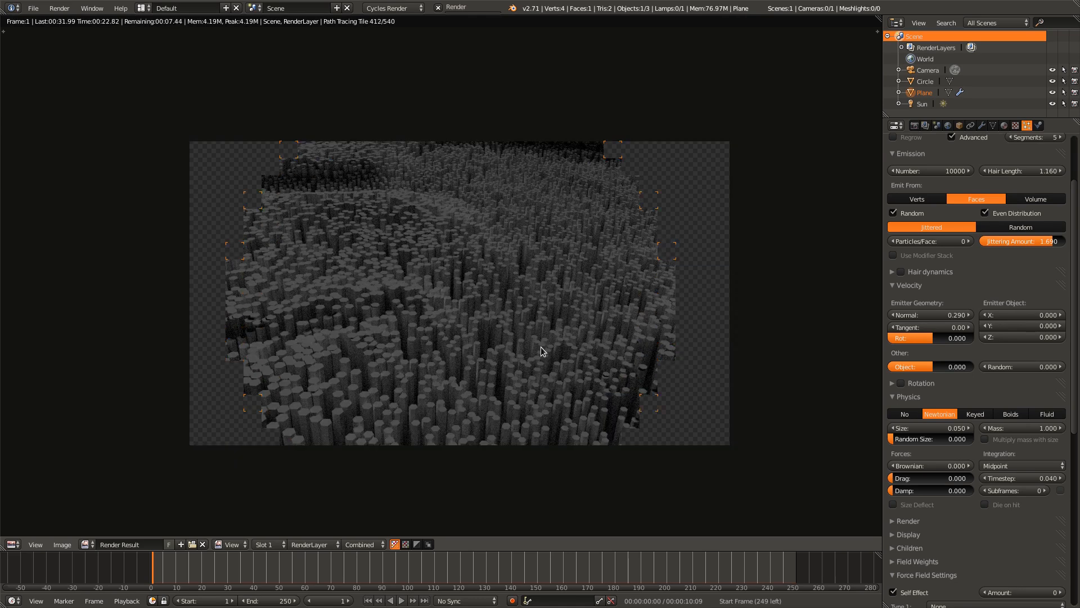
middle_click_drag(541, 347, 482, 341)
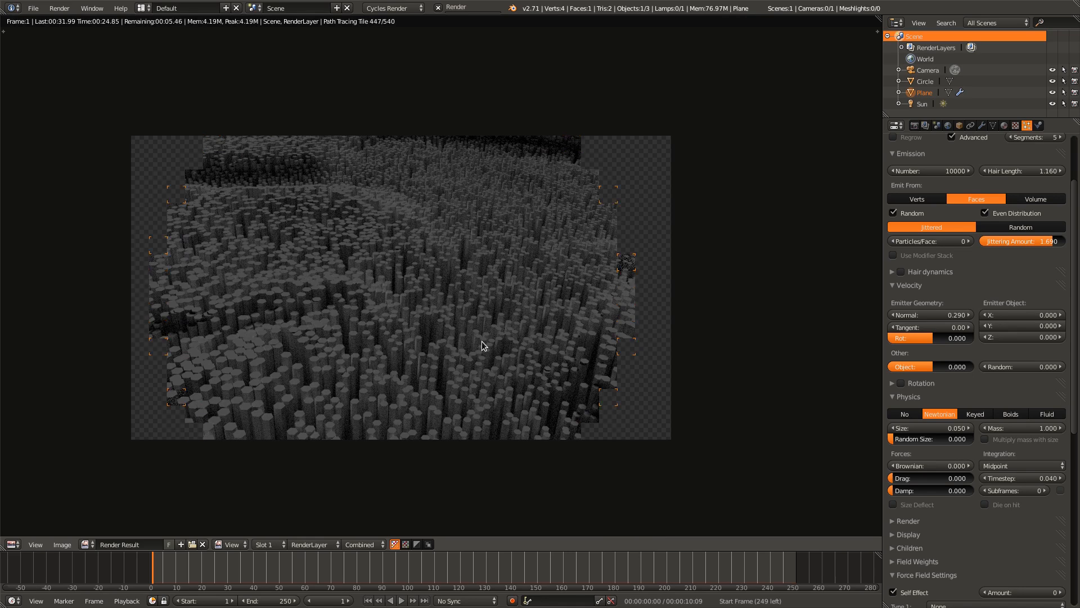
scroll(484, 340, "up", 1)
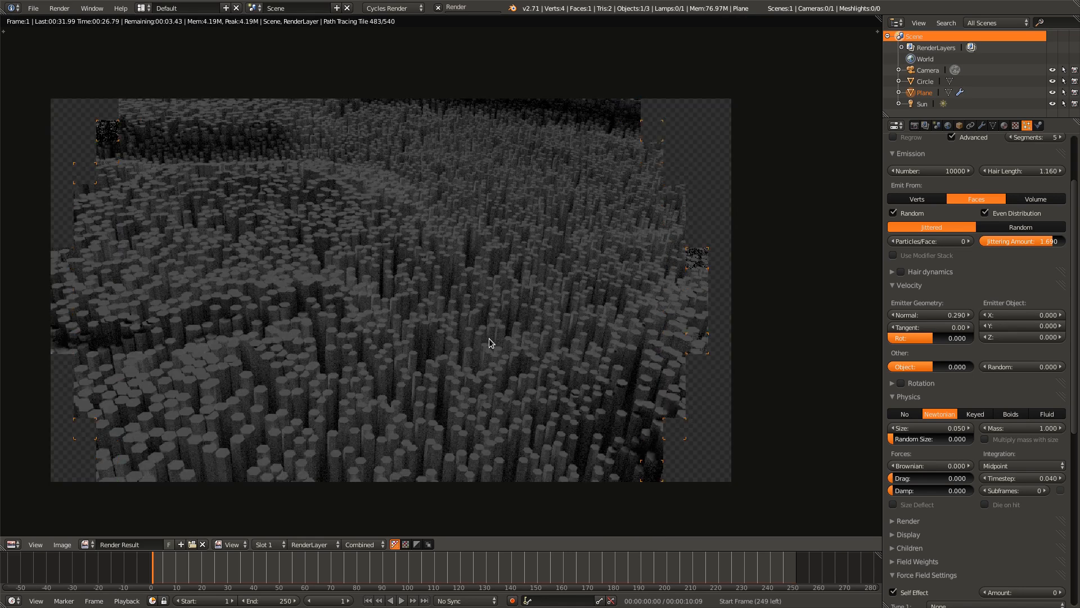
scroll(489, 340, "up", 1)
middle_click_drag(491, 340, 471, 370)
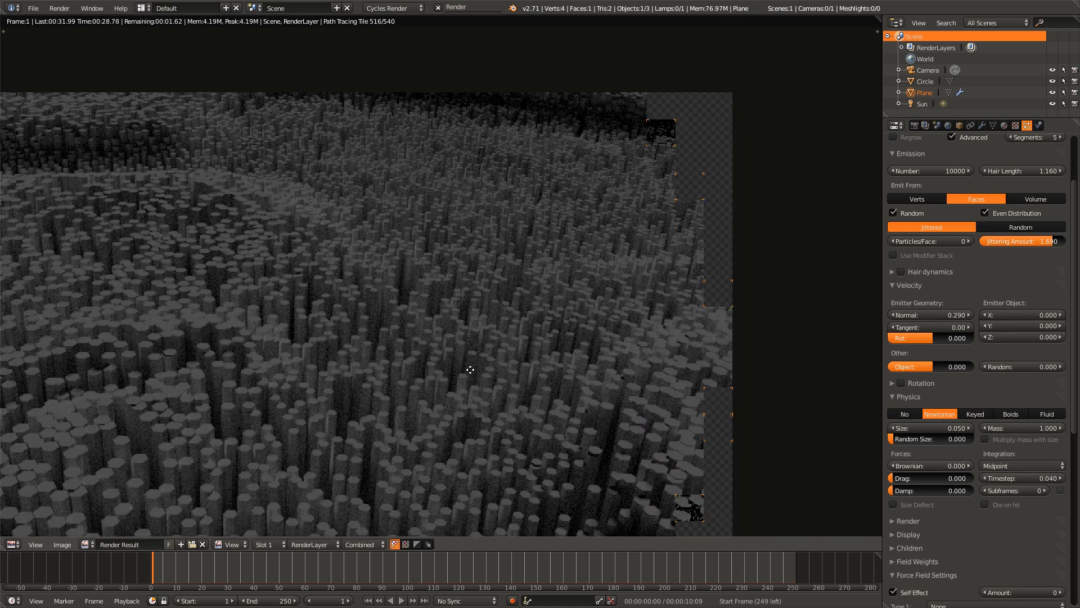
scroll(644, 296, "up", 2)
scroll(664, 270, "up", 2)
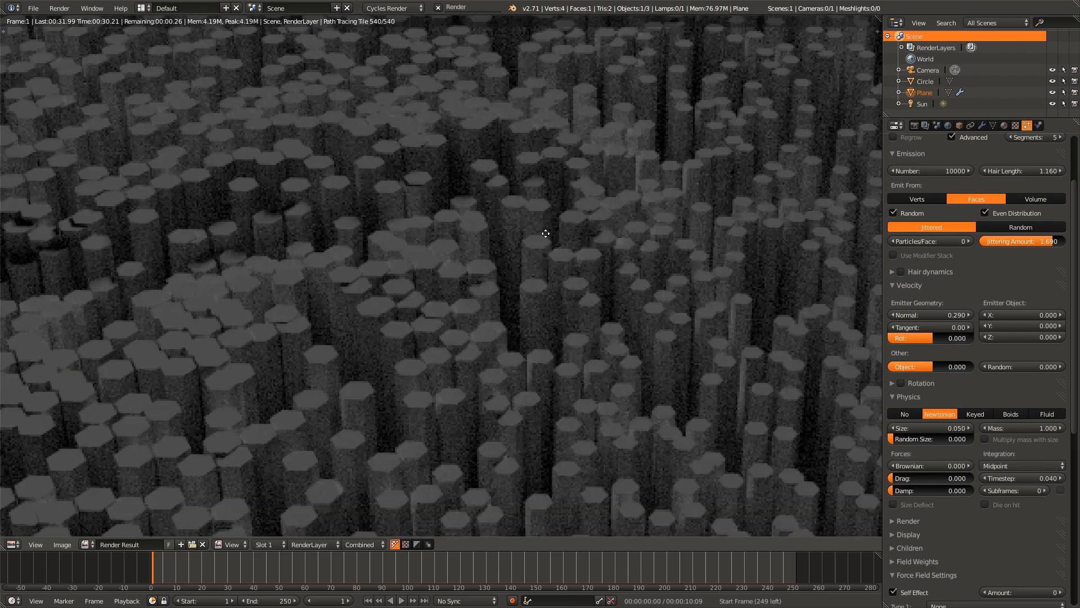
scroll(462, 246, "down", 6)
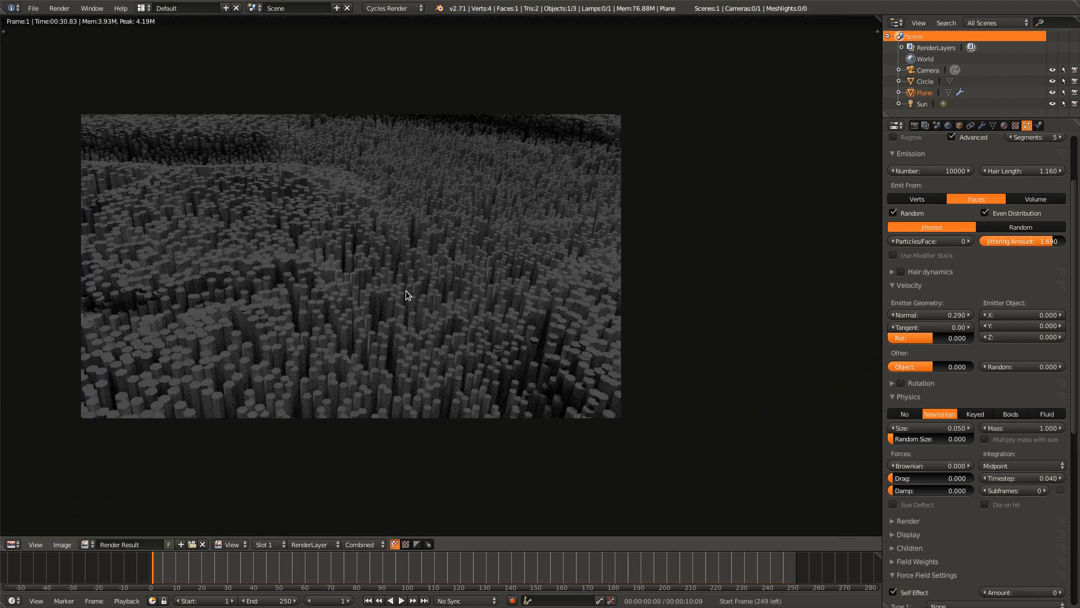
- Examine the finished render for gaps and overlaps across the foreground, the sides and the far edge of the column field
scroll(408, 259, "up", 2)
middle_click_drag(408, 259, 439, 370)
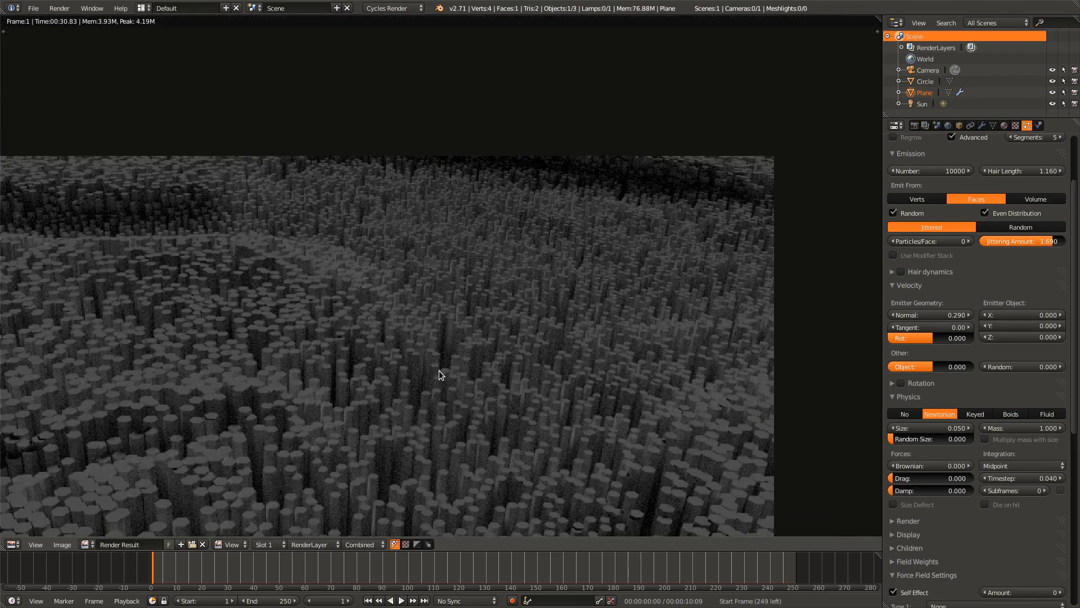
middle_click_drag(304, 312, 424, 267)
scroll(193, 399, "down", 2)
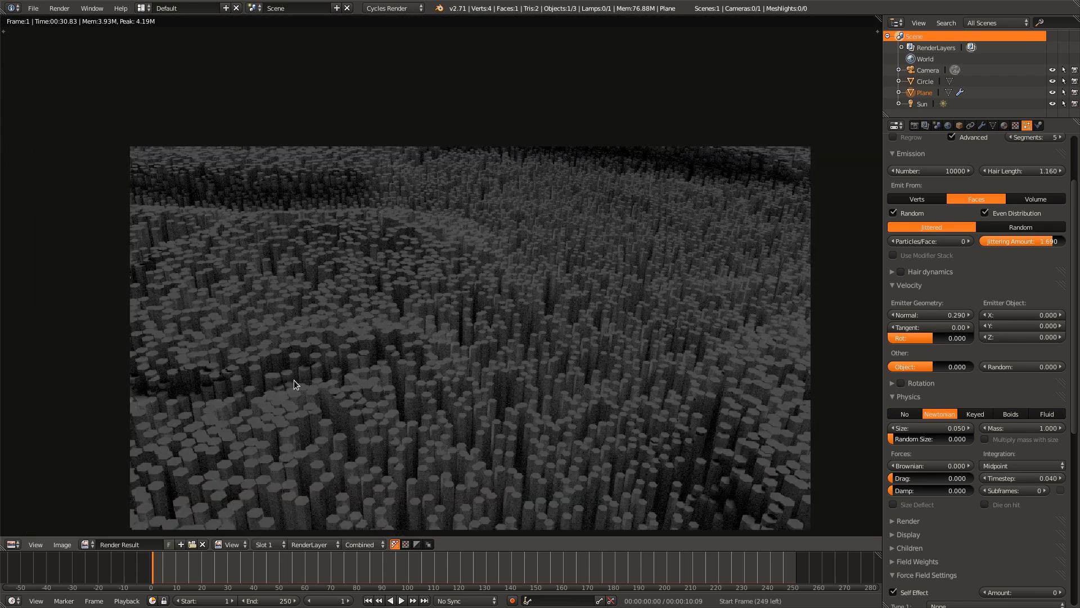
middle_click_drag(206, 364, 235, 392)
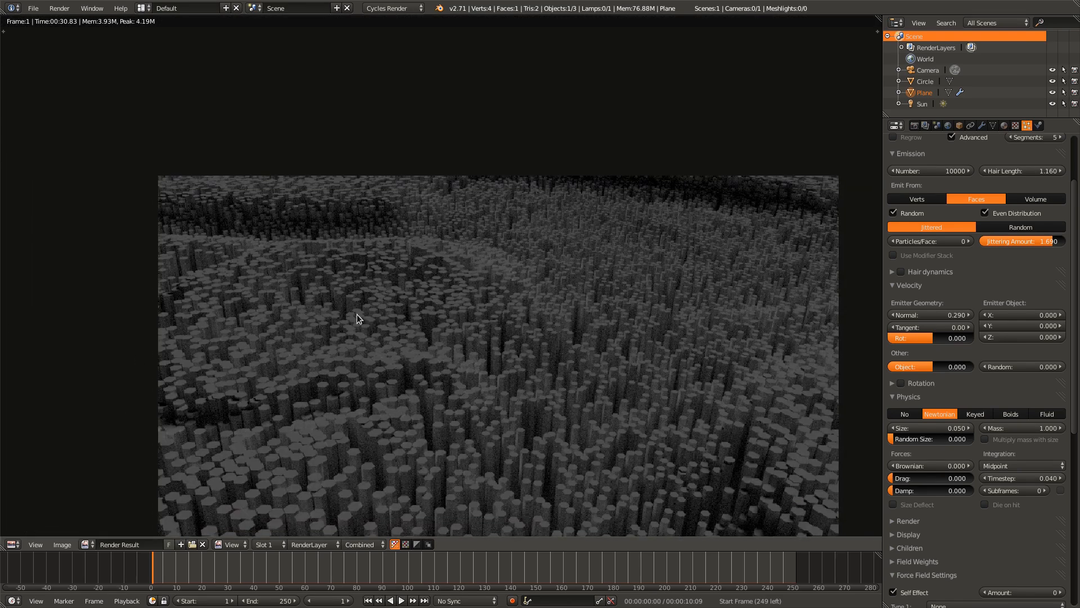
middle_click_drag(390, 268, 243, 286)
scroll(380, 489, "down", 1)
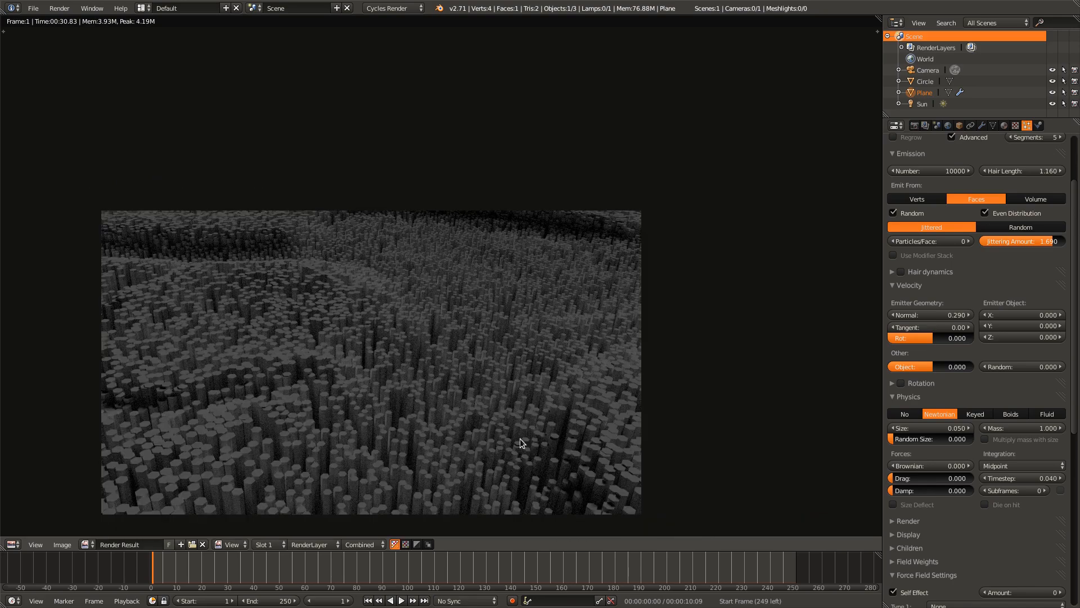
middle_click_drag(320, 395, 237, 286)
scroll(217, 280, "up", 3)
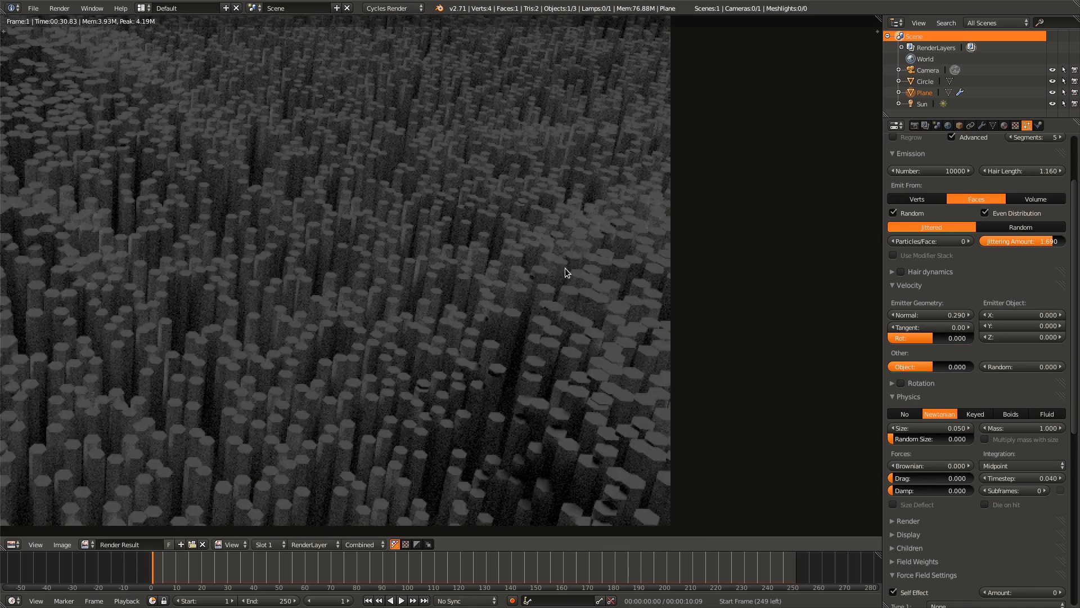
middle_click_drag(484, 282, 595, 534)
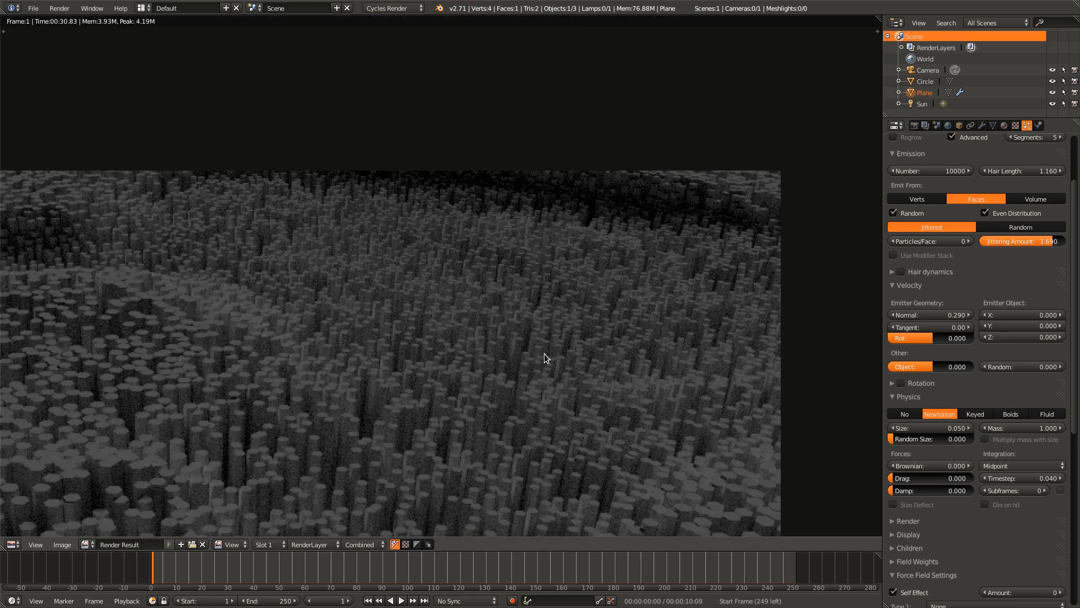
middle_click_drag(545, 354, 776, 372)
middle_click_drag(367, 333, 485, 339)
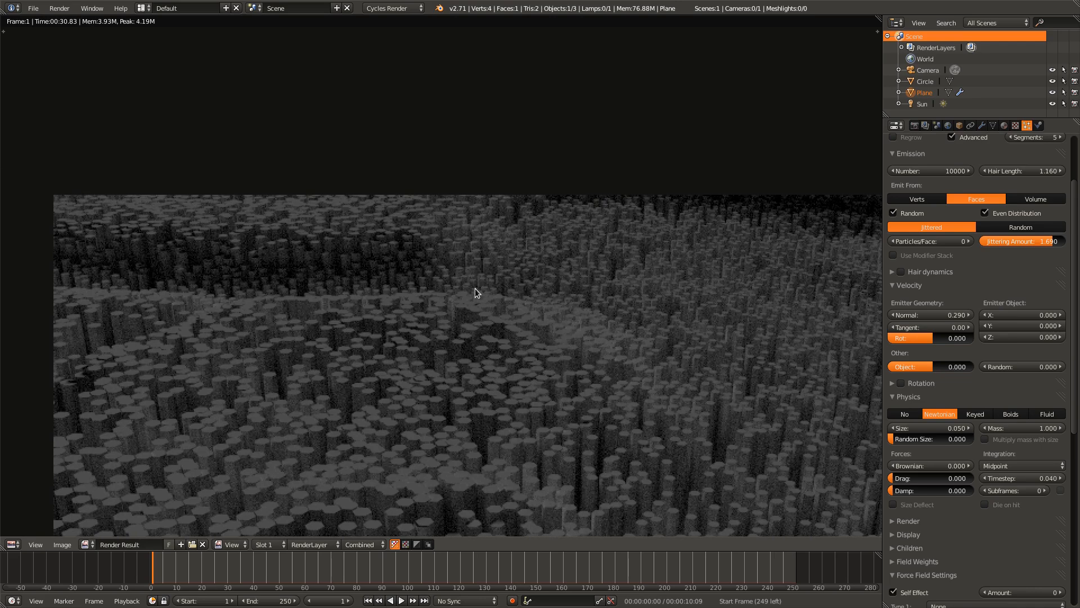
middle_click_drag(457, 278, 290, 292)
middle_click_drag(338, 335, 454, 292)
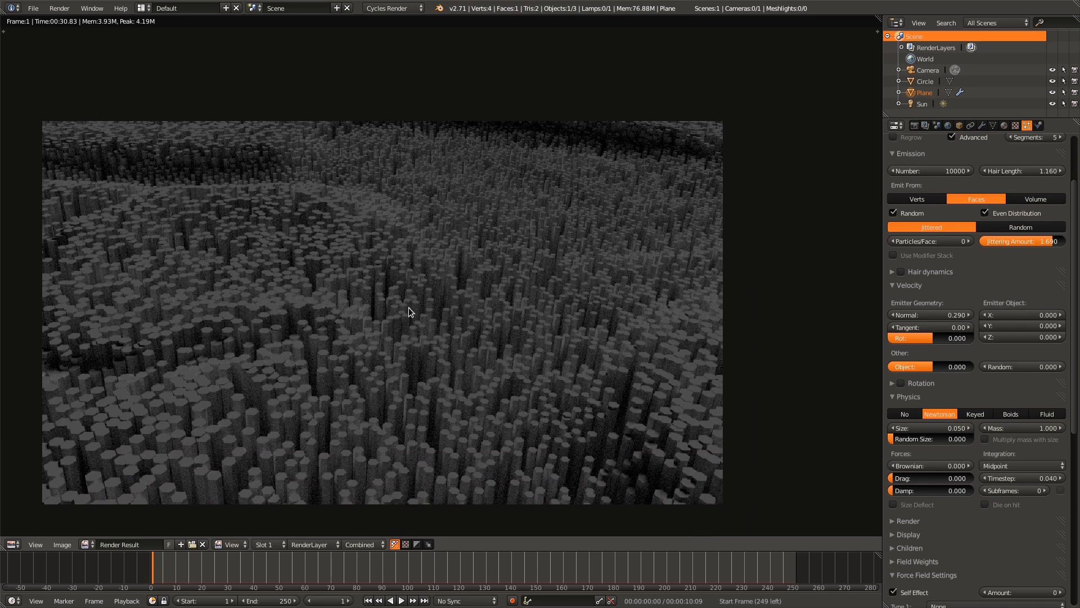
- Inspect the height variation of the columns up close, from the foreground back to the dark valley and the distant area
scroll(409, 308, "up", 3)
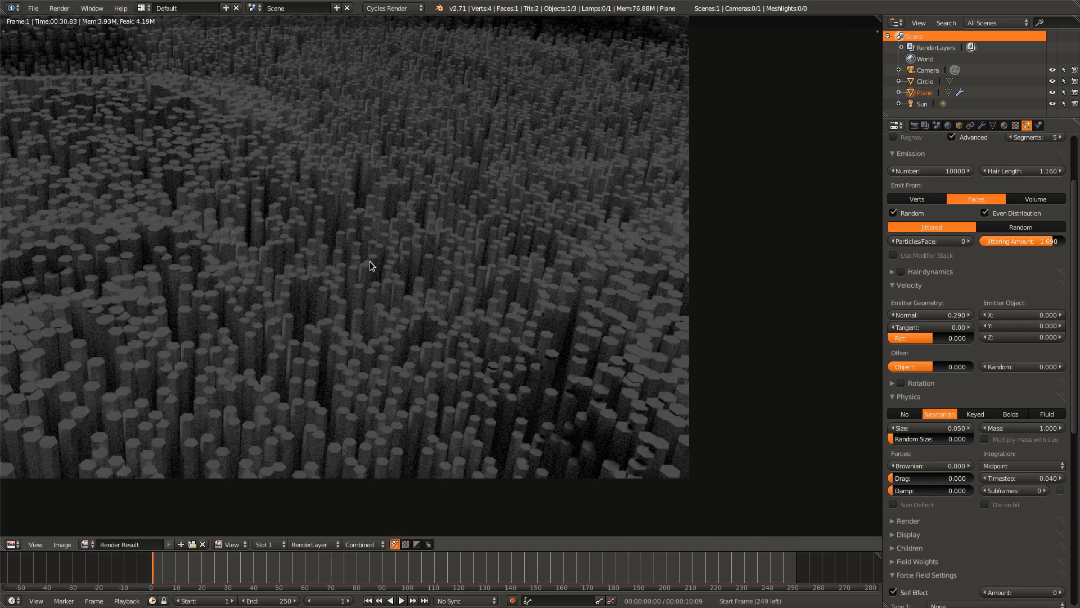
middle_click_drag(375, 363, 498, 401)
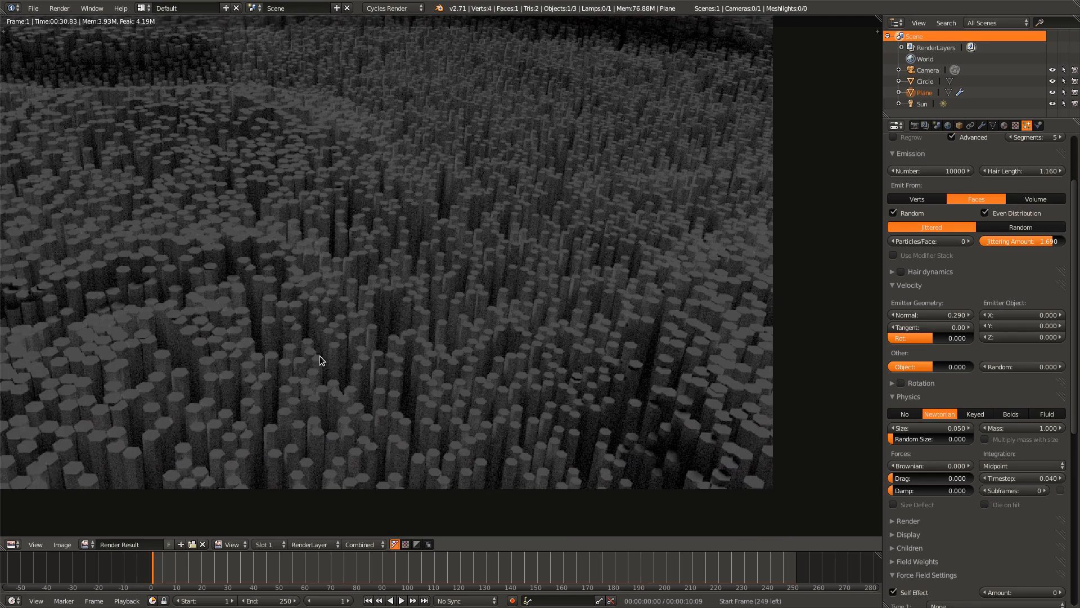
scroll(376, 290, "up", 1)
scroll(447, 400, "down", 1)
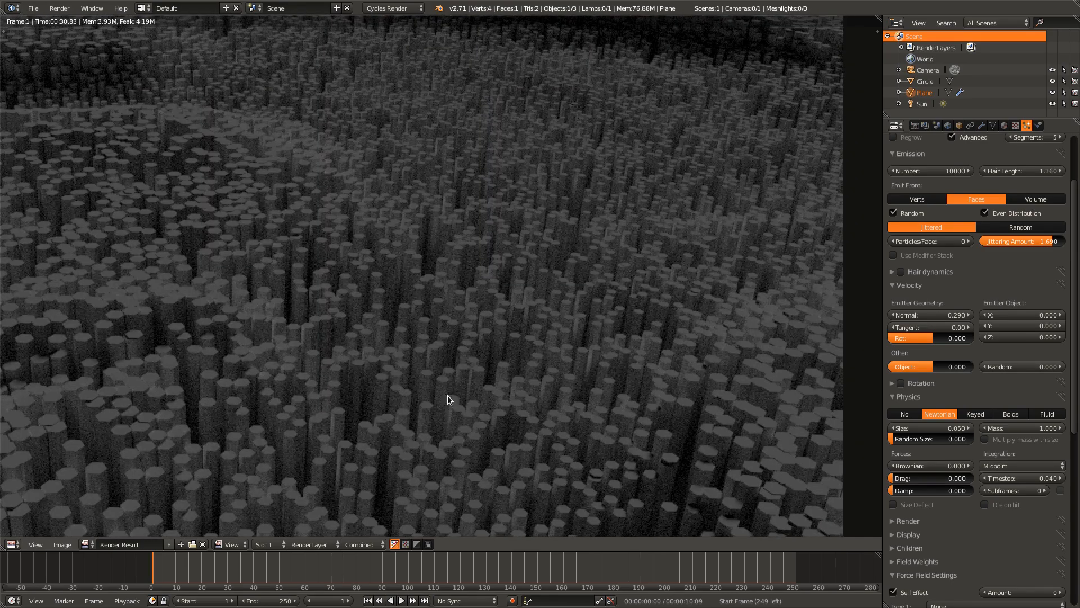
middle_click_drag(347, 261, 532, 379)
middle_click_drag(84, 266, 177, 299)
scroll(188, 315, "down", 1)
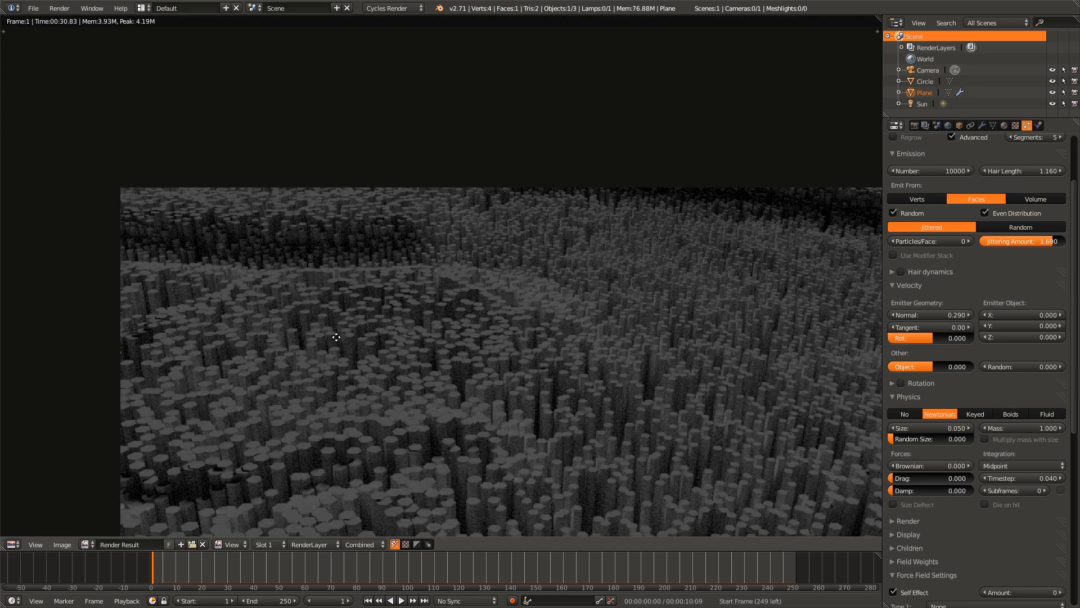
middle_click_drag(381, 352, 251, 289)
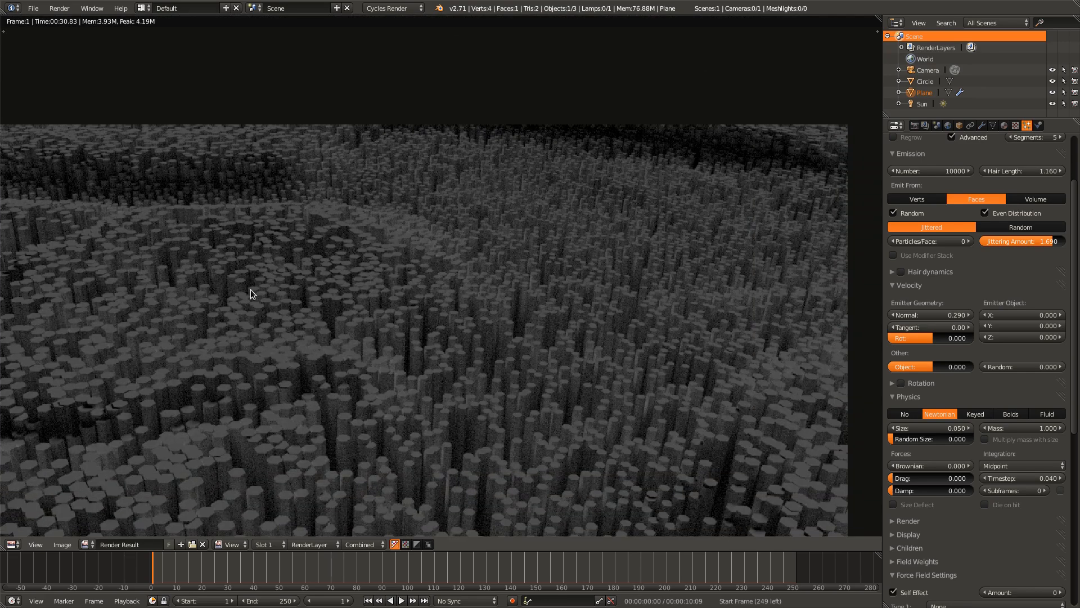
middle_click_drag(620, 254, 565, 243)
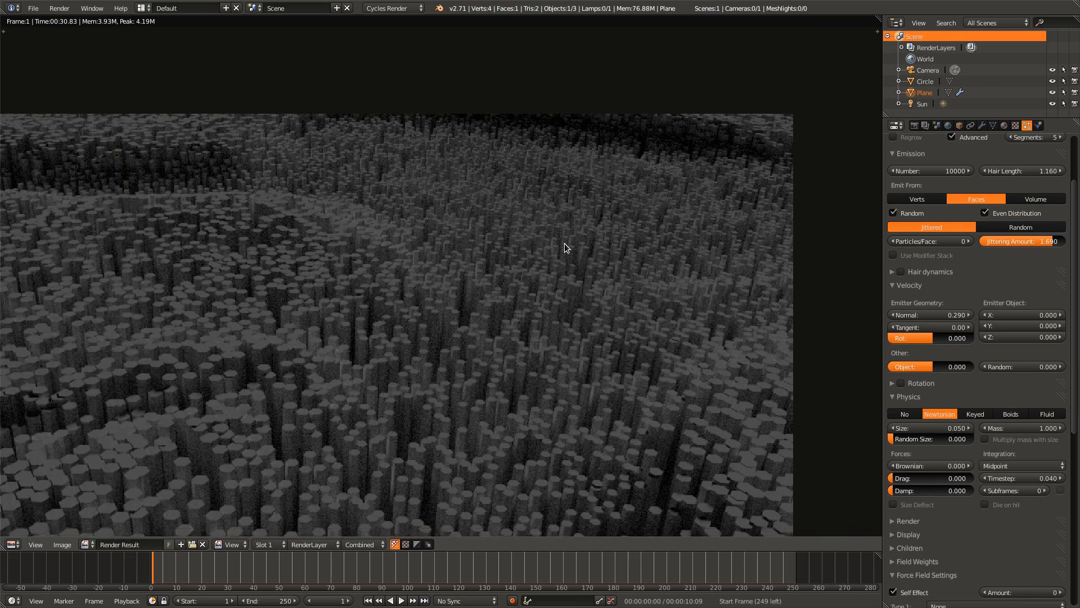
middle_click_drag(358, 194, 557, 256)
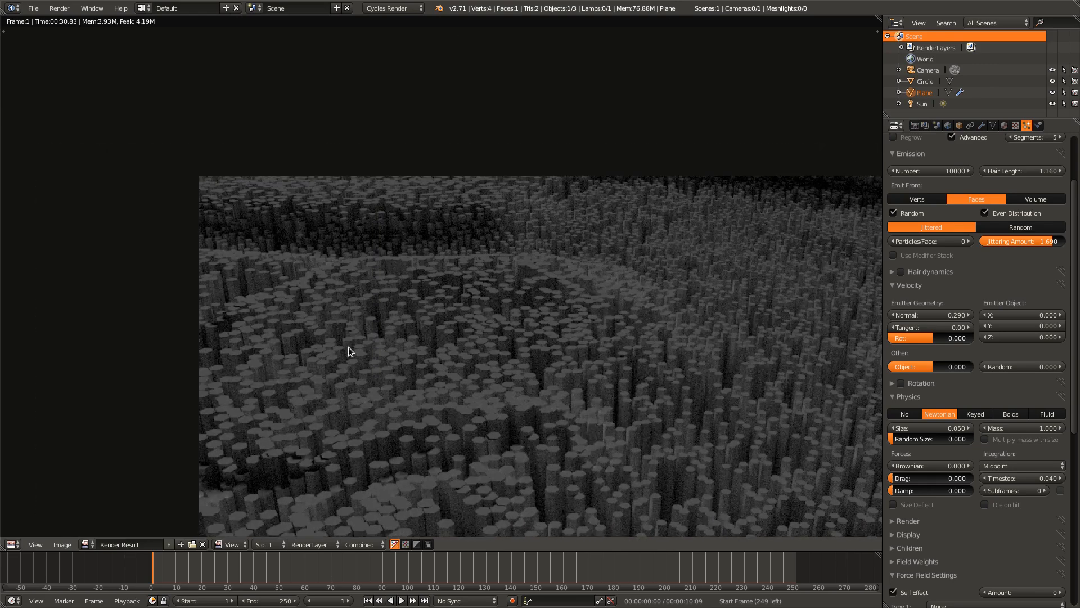
middle_click_drag(426, 290, 613, 402)
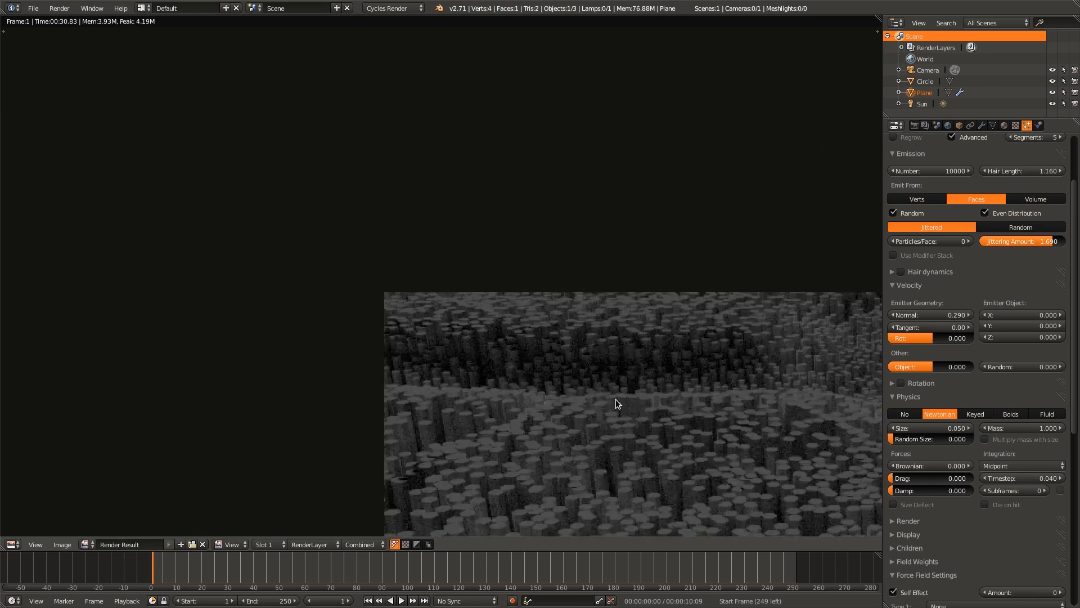
scroll(614, 400, "up", 3)
middle_click_drag(507, 377, 303, 304)
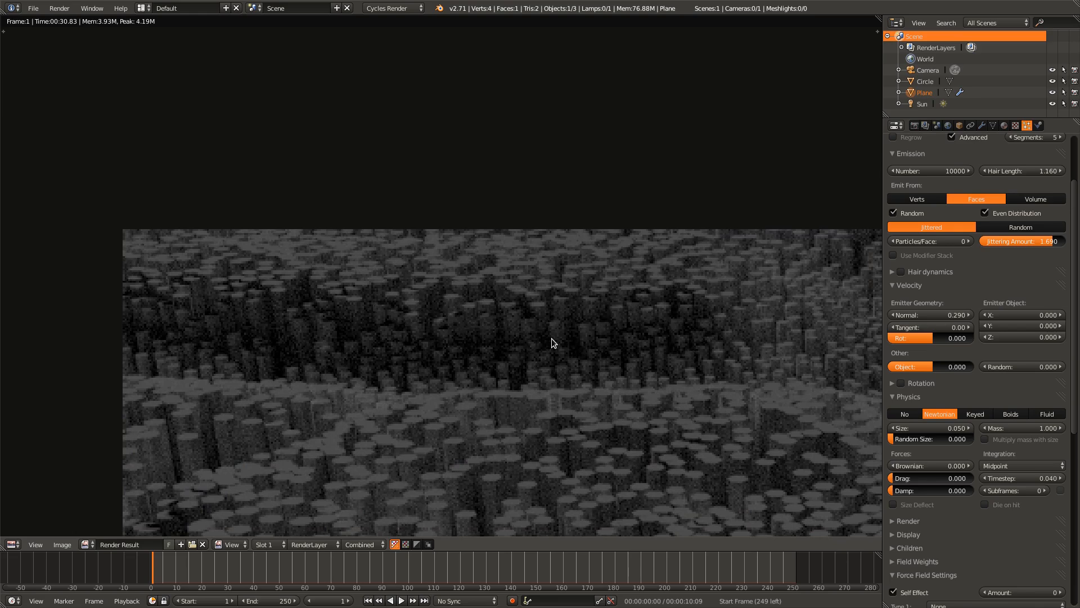
scroll(562, 340, "up", 3)
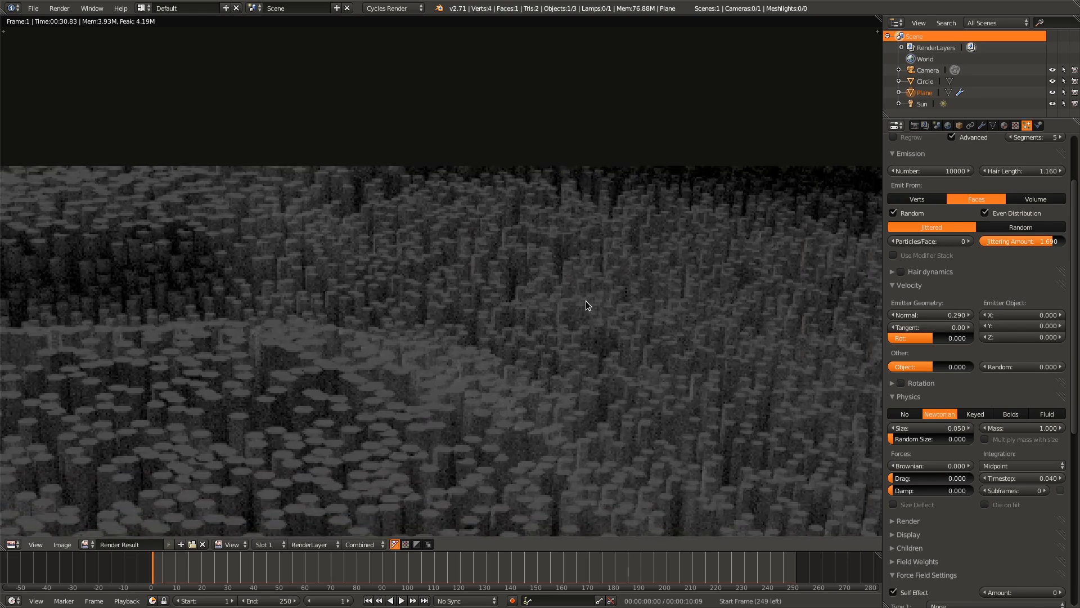
scroll(619, 337, "up", 1)
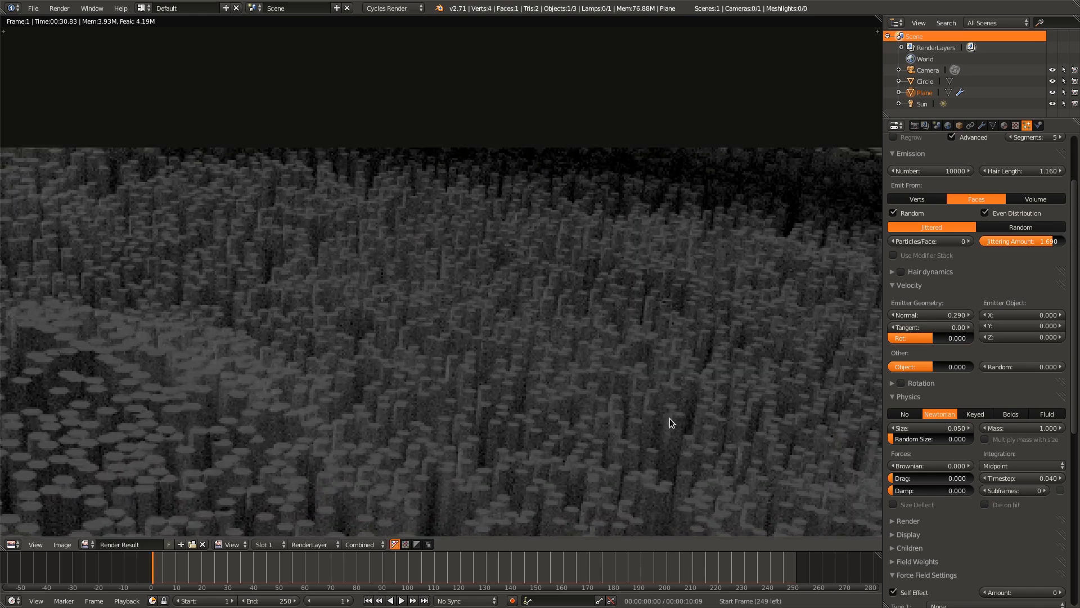
- Create a new material for the plane, return from the render to the 3D view and show the material's preview
left_click(1005, 125)
left_click(951, 199)
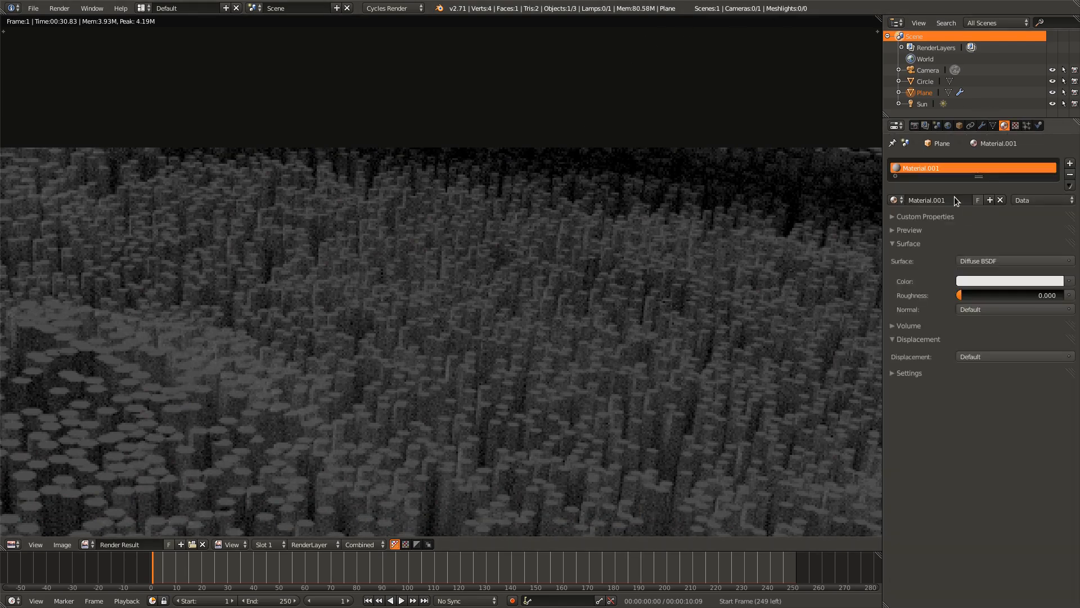
key("Escape")
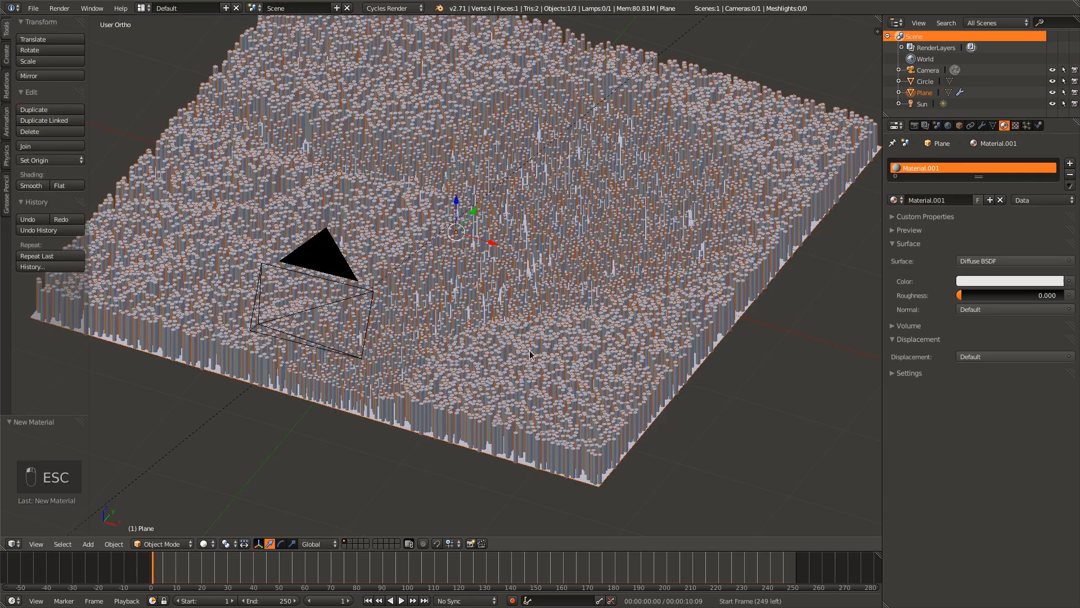
left_click(910, 230)
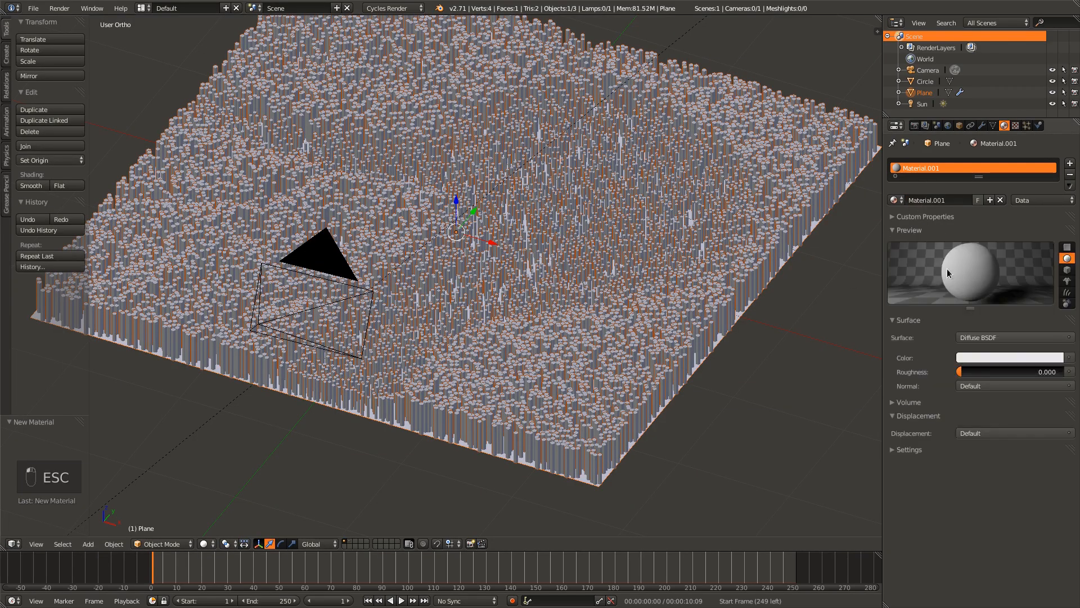
- Rename the plane's new material as Base
double_click(956, 201)
key("BackSpace")
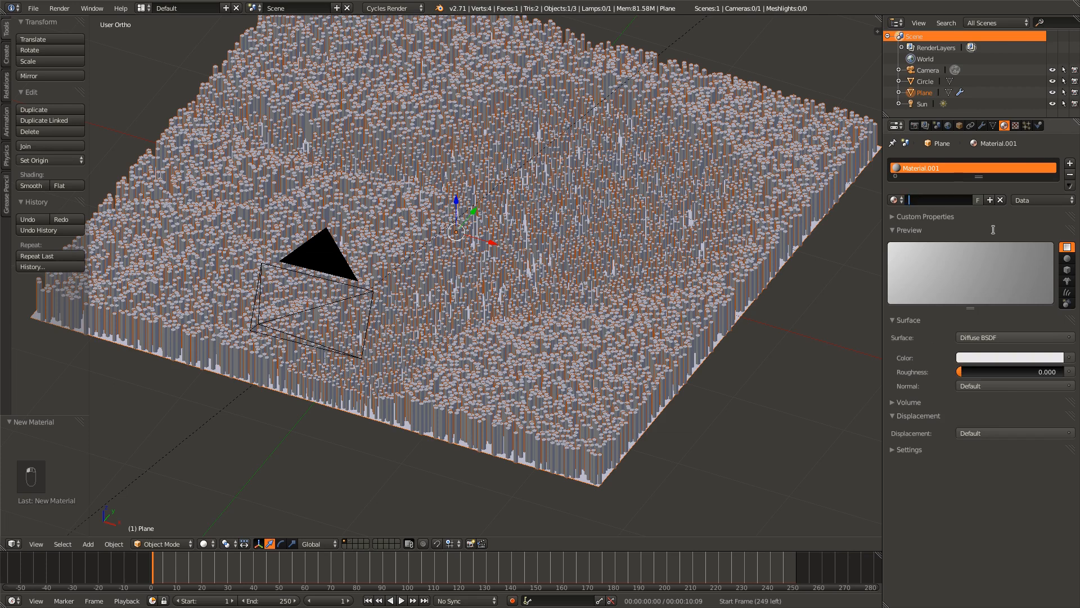
key("Return")
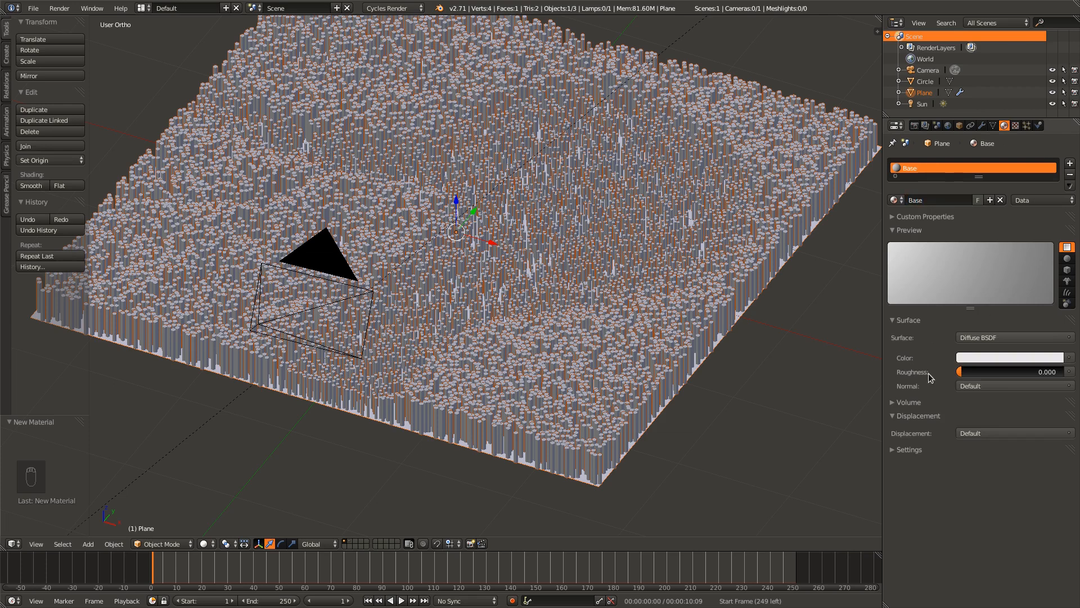
middle_click_drag(605, 366, 492, 325)
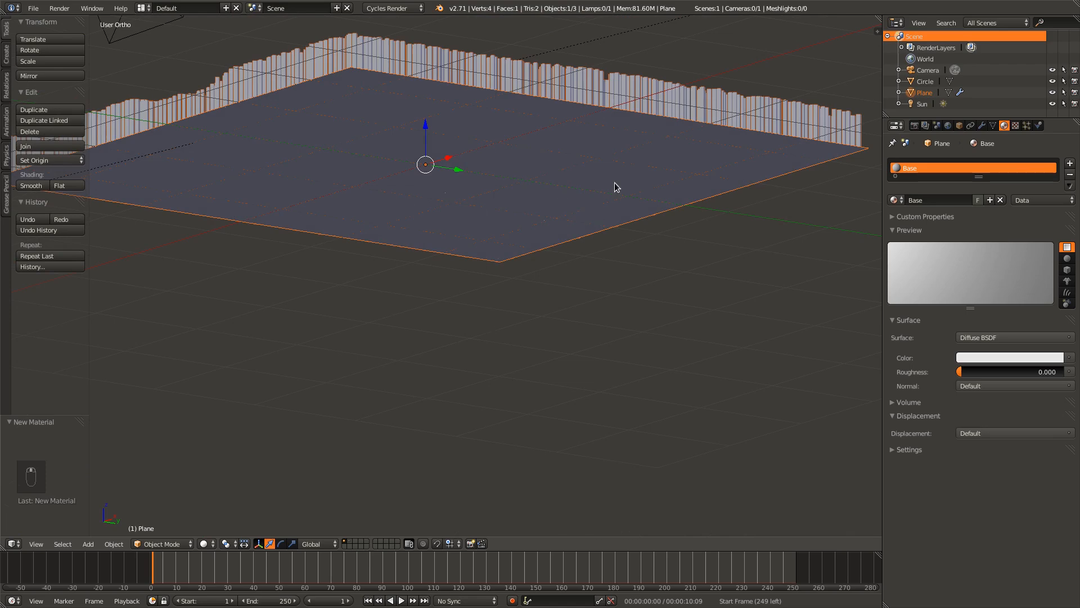
middle_click_drag(615, 182, 988, 350)
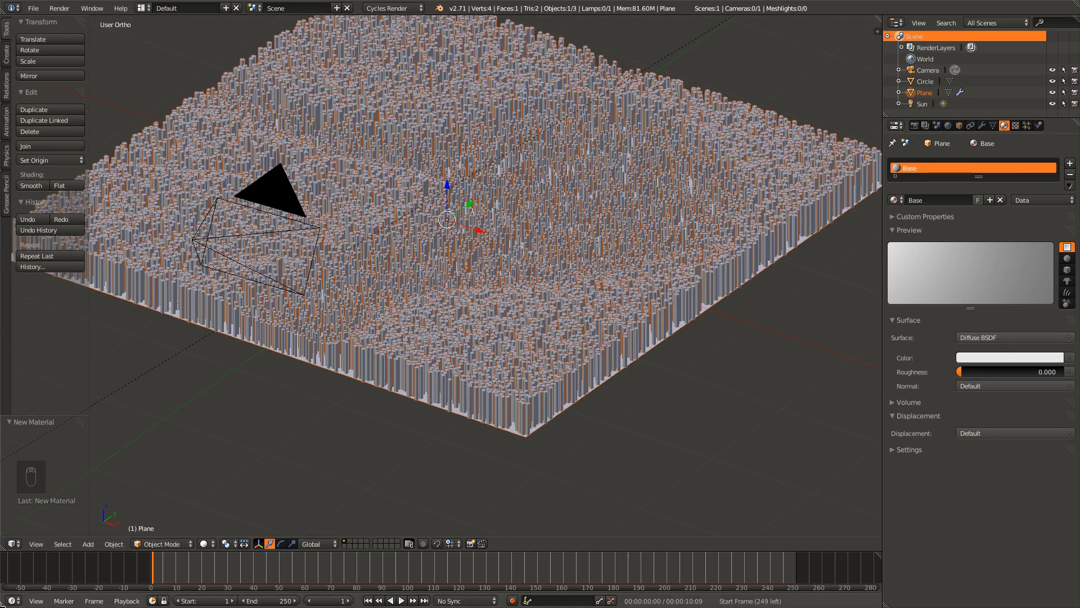
- Create a new screen layout from the default one and name it Materials
left_click(225, 8)
double_click(190, 8)
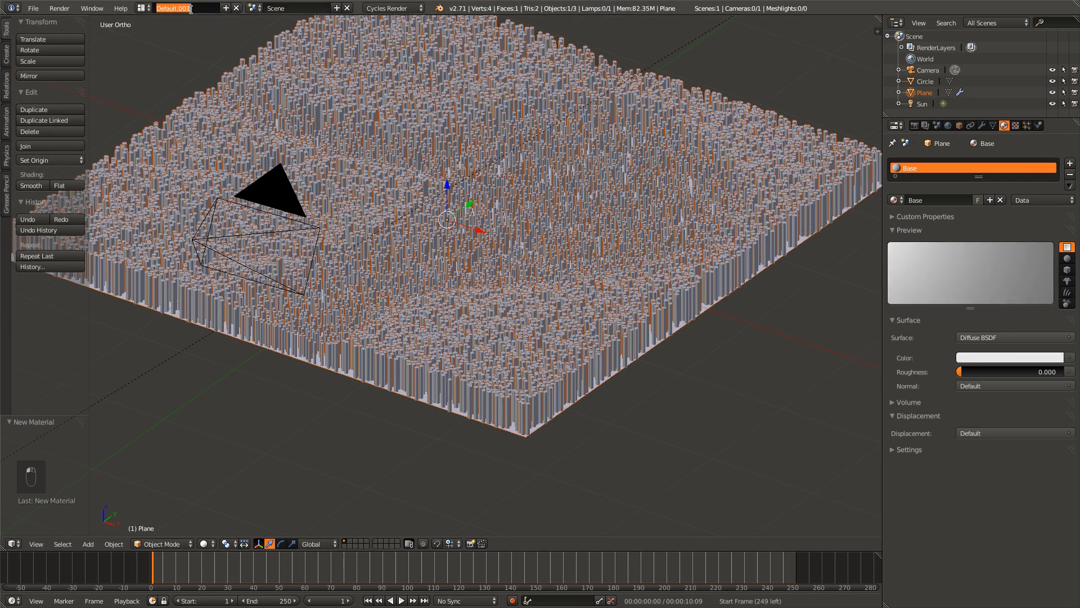
type("Materials")
key("Return")
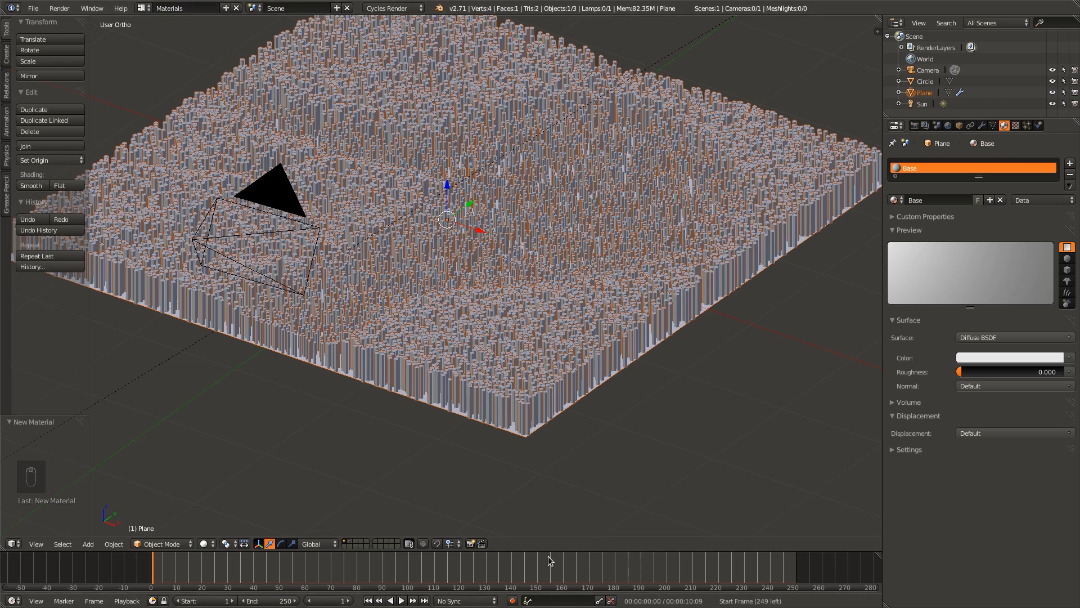
- Enlarge the timeline area to about half the window height and split the 3D view, set to the camera view, into two side by side
left_click_drag(549, 550, 549, 270)
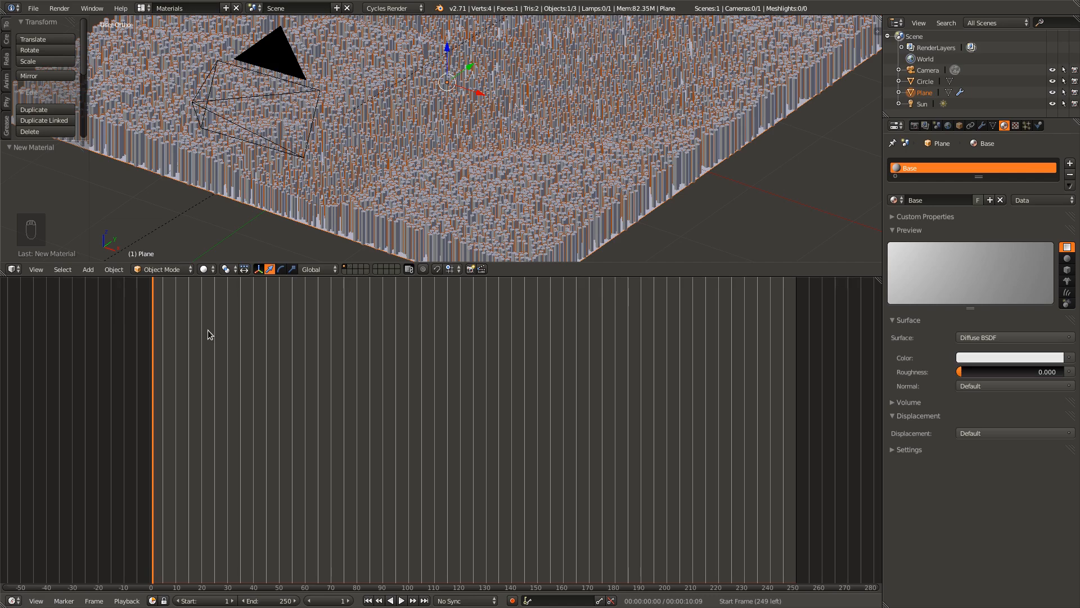
middle_click_drag(357, 176, 382, 187)
key("KP_0")
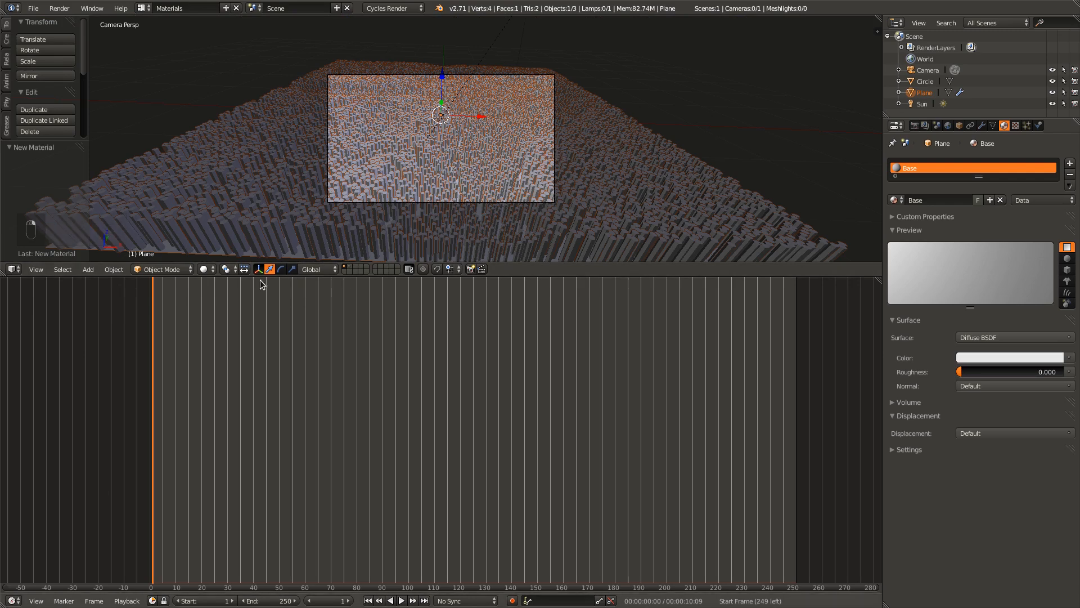
left_click_drag(873, 30, 474, 77)
scroll(416, 130, "up", 3)
scroll(417, 146, "down", 1)
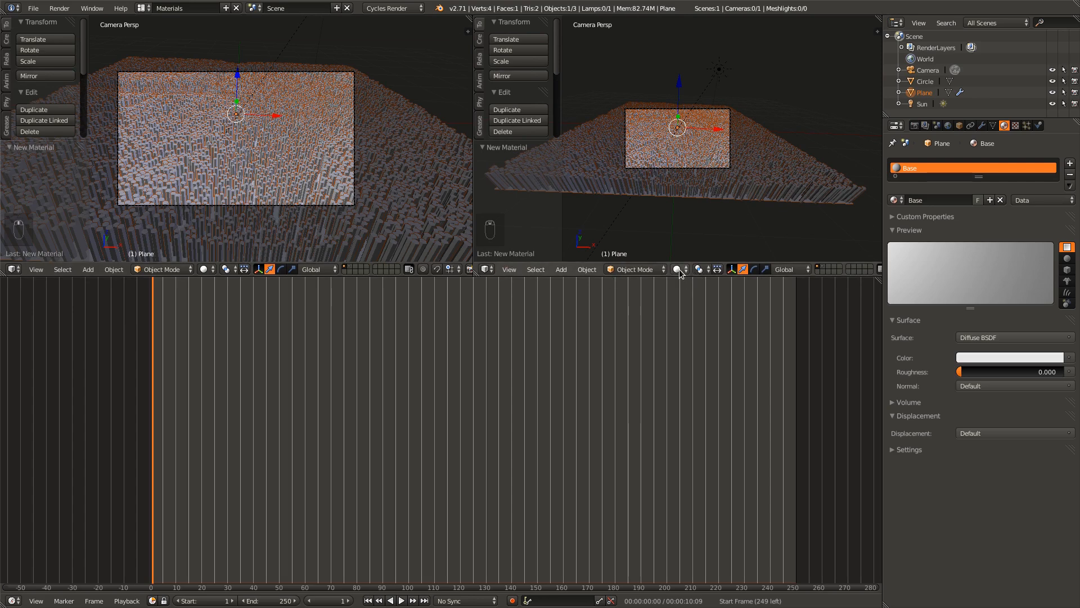
- Set the second 3D view to Rendered shading and limit its rendering to the camera frame with Camera as Render Border
left_click(679, 272)
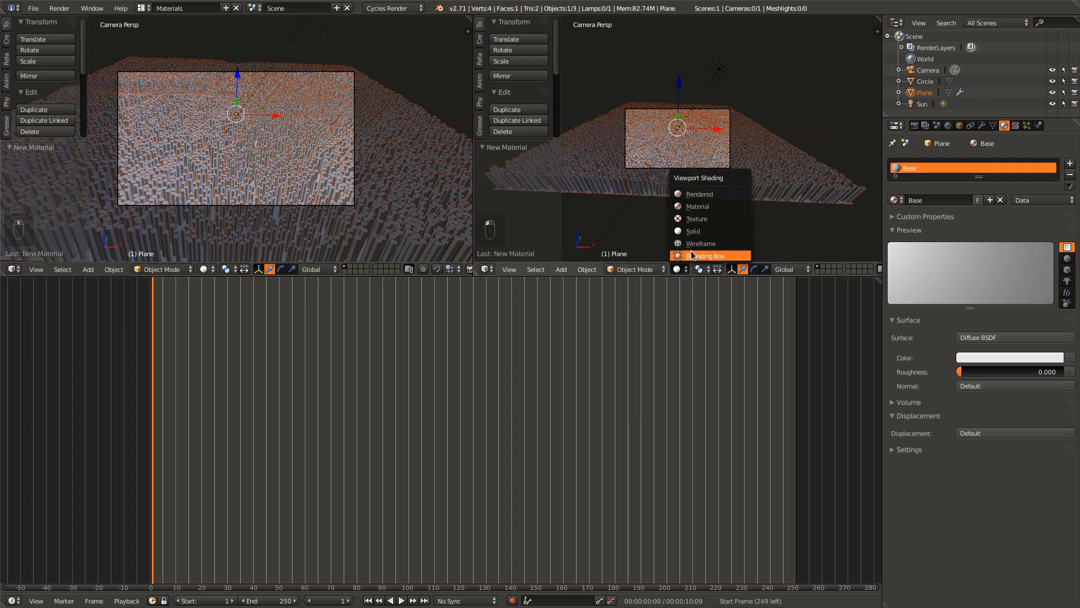
left_click(710, 193)
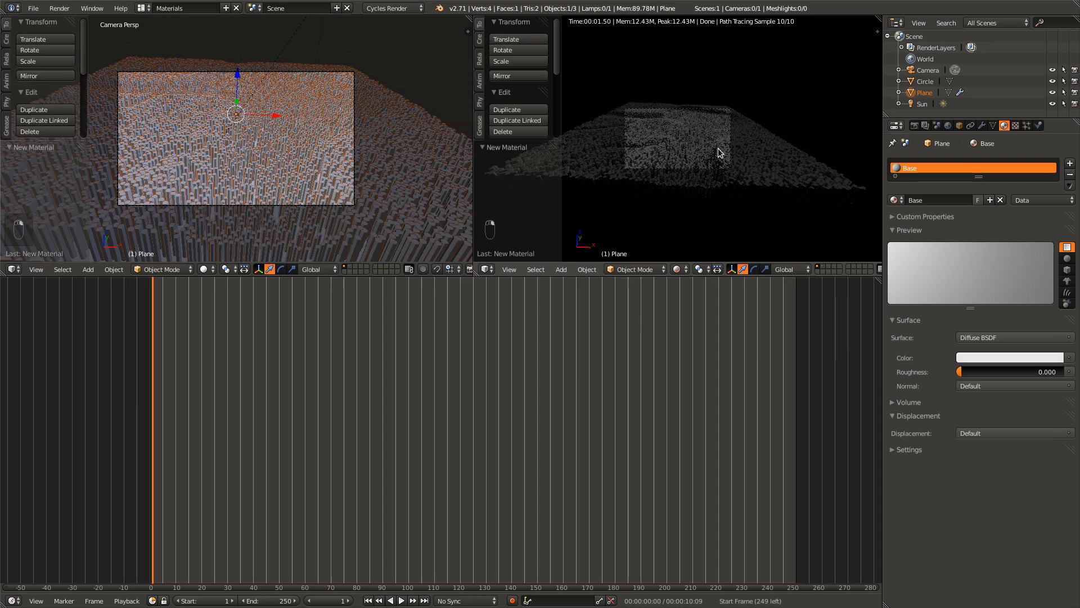
key("w")
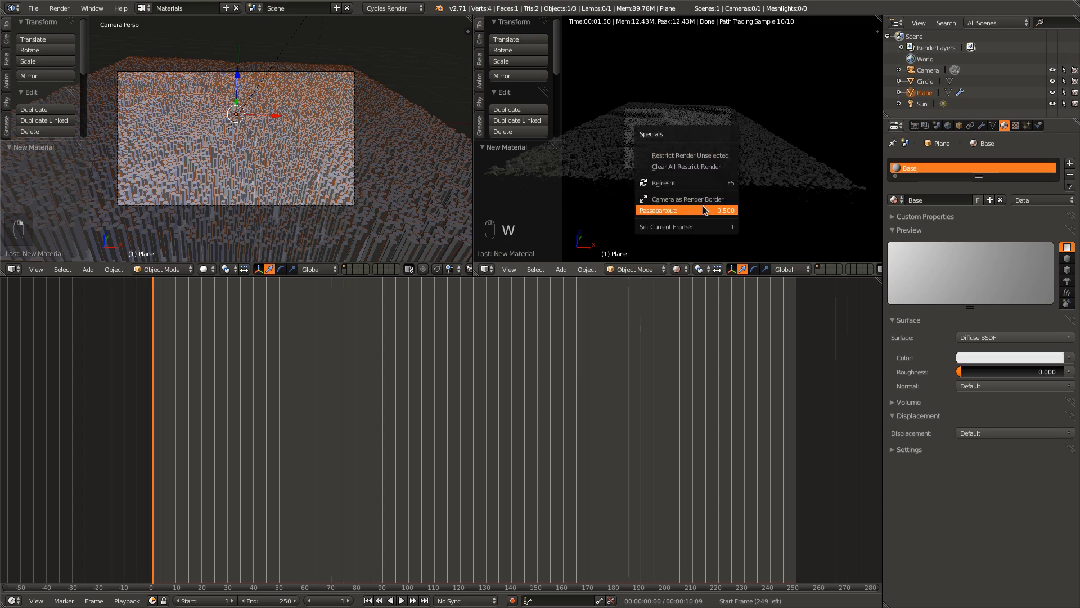
left_click(716, 200)
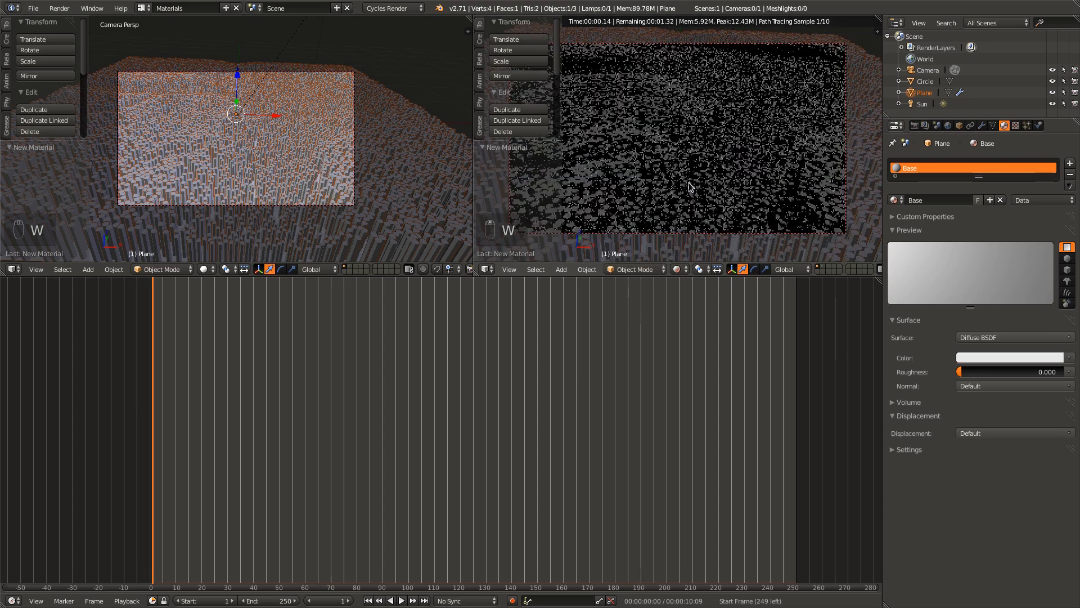
scroll(689, 183, "down", 3)
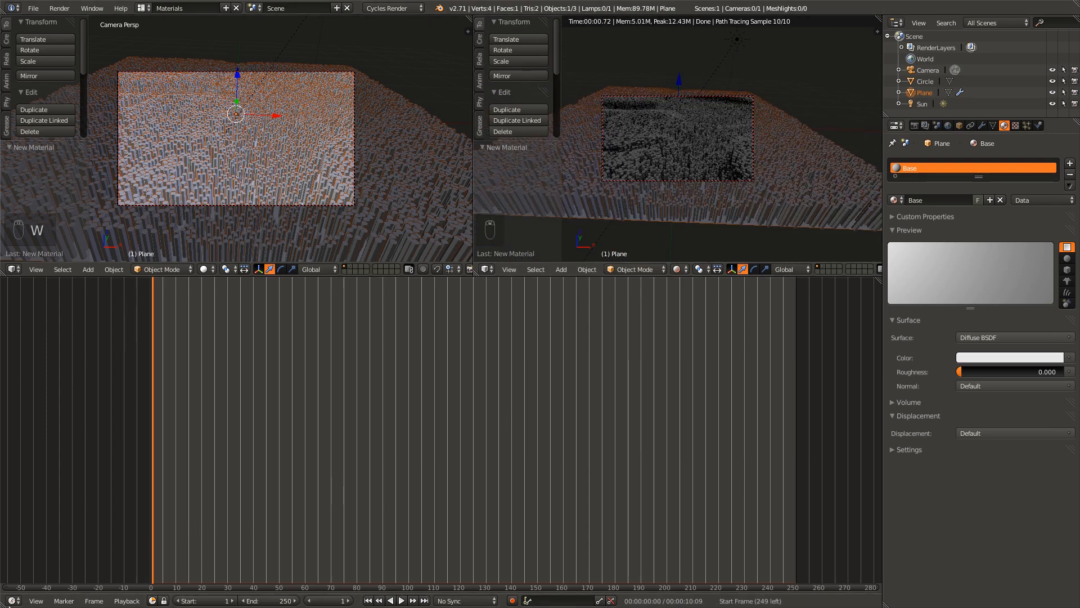
- Turn the enlarged timeline area into a Node Editor and delete the Base material's Diffuse BSDF node
left_click(13, 600)
left_click(50, 463)
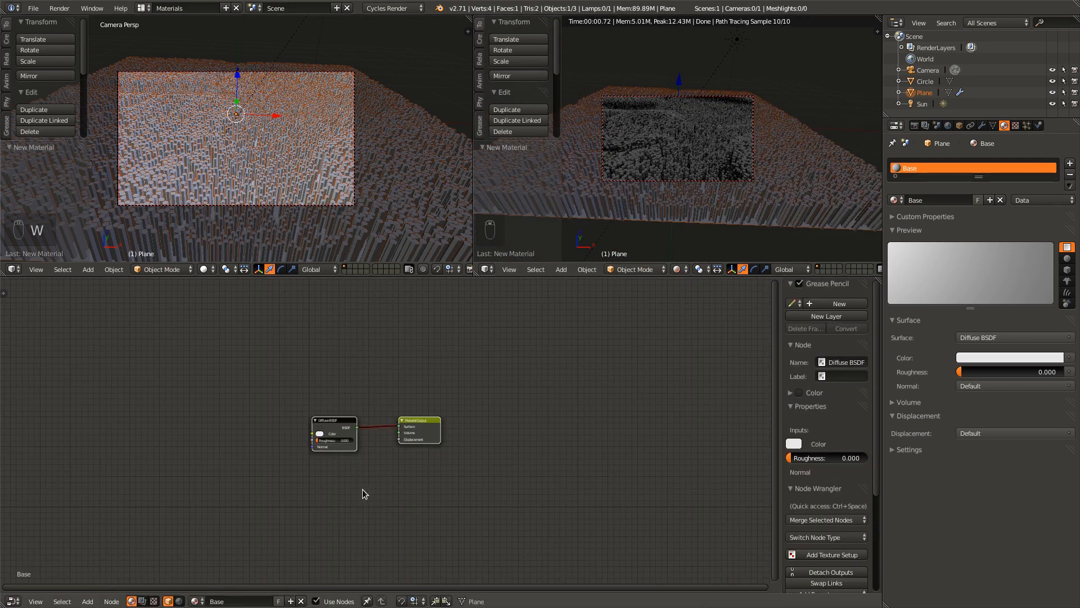
scroll(355, 494, "up", 6)
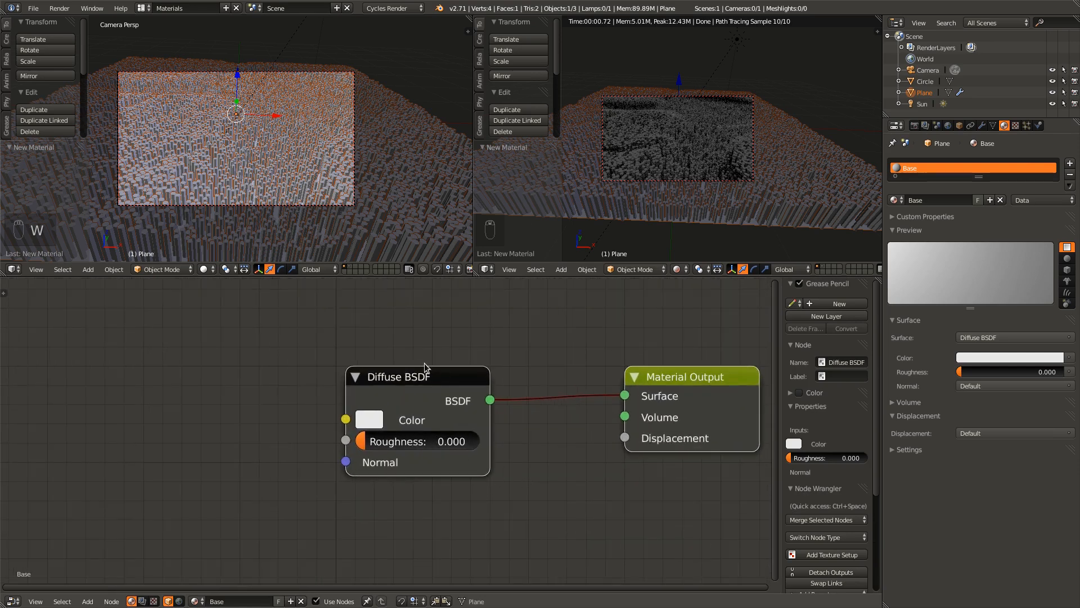
left_click_drag(432, 477, 466, 449)
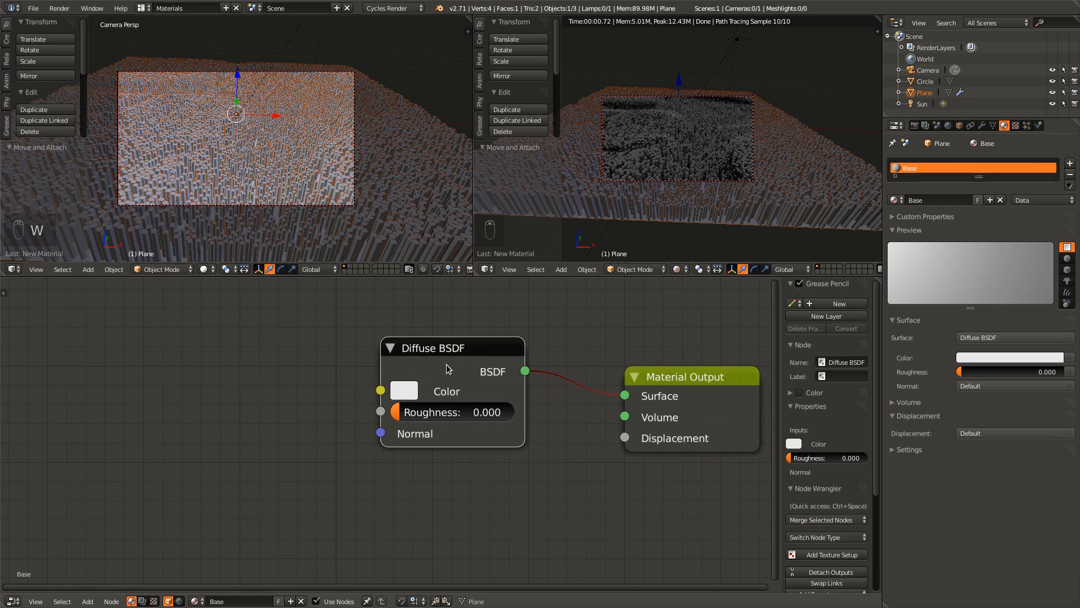
key("x")
- Add a Mix Shader node and connect it to the Surface input of the Material Output
key("shift+a")
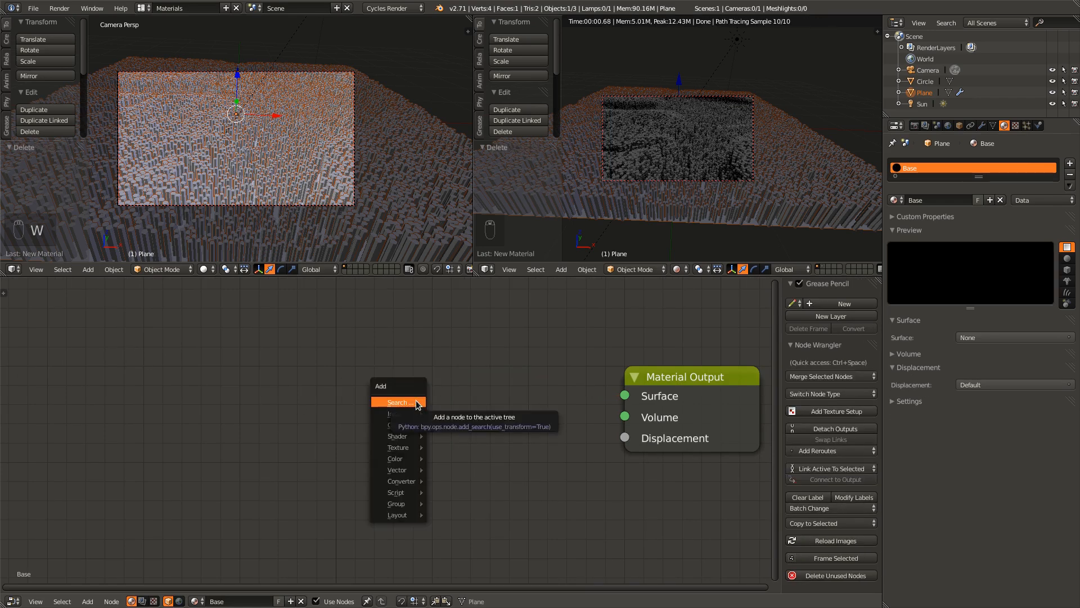
left_click(416, 403)
type("mix")
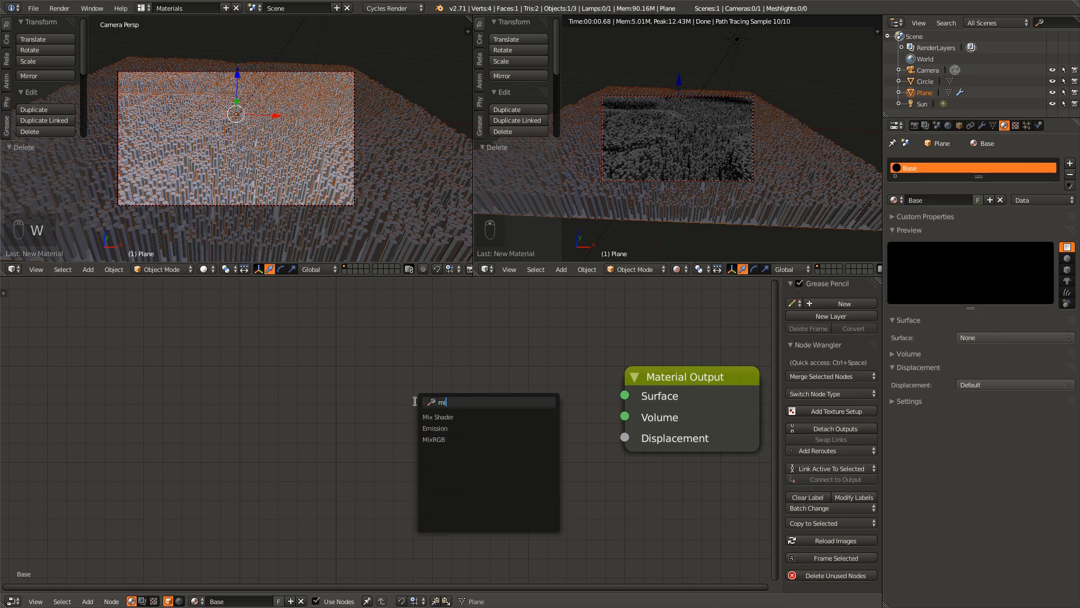
key("Return")
left_click(392, 377)
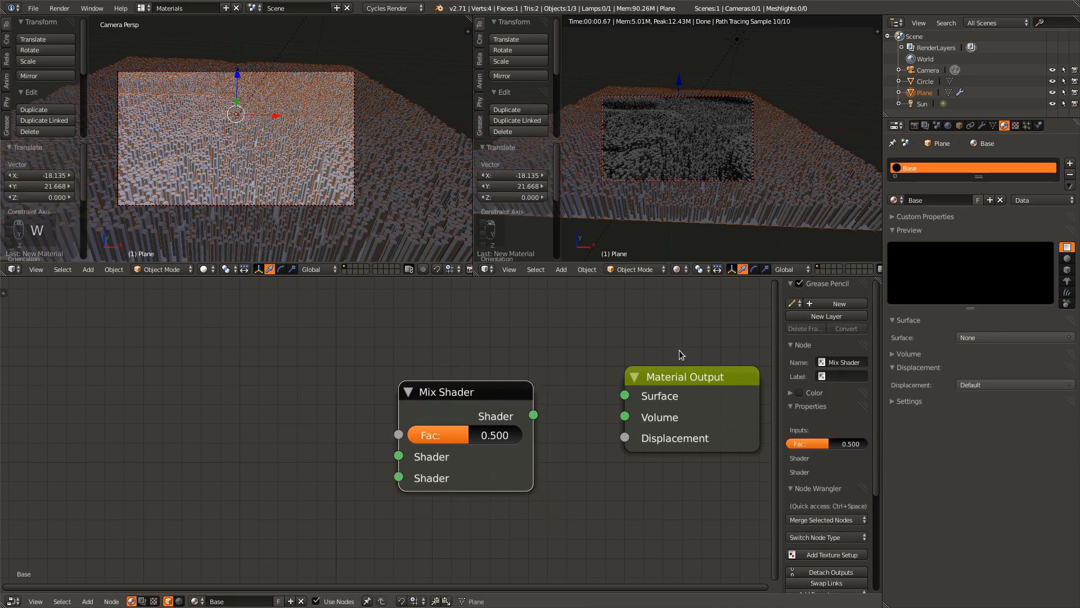
right_click(684, 376, "shift")
key("f")
middle_click_drag(526, 439, 629, 429)
key("a")
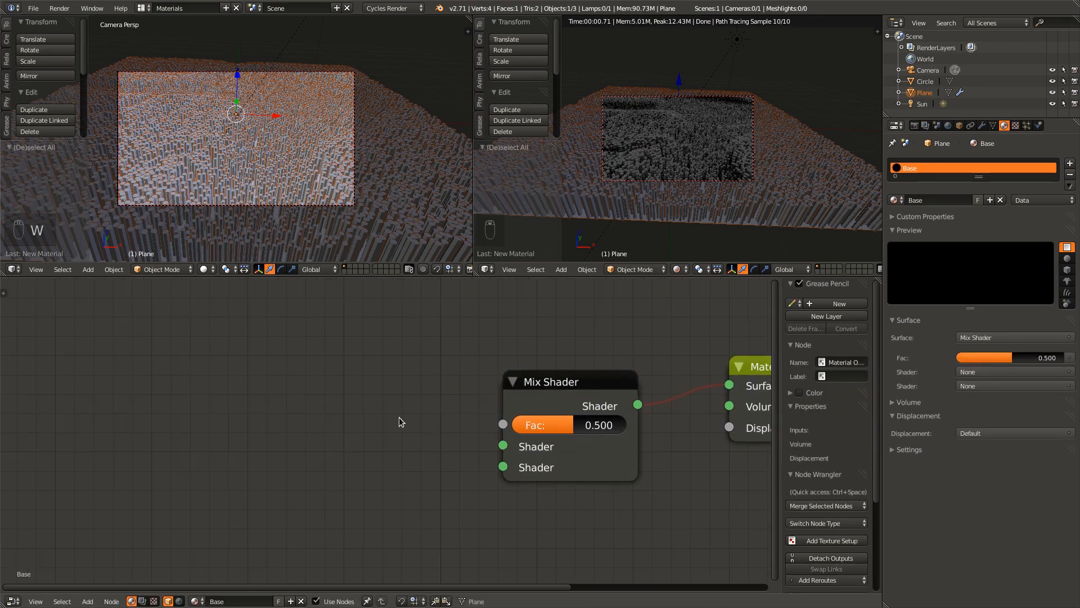
- Add an Image Texture node well before the Mix Shader, load Spine_HeightLayout.png into it and save the file
middle_click_drag(400, 418, 442, 414)
key("shift+a")
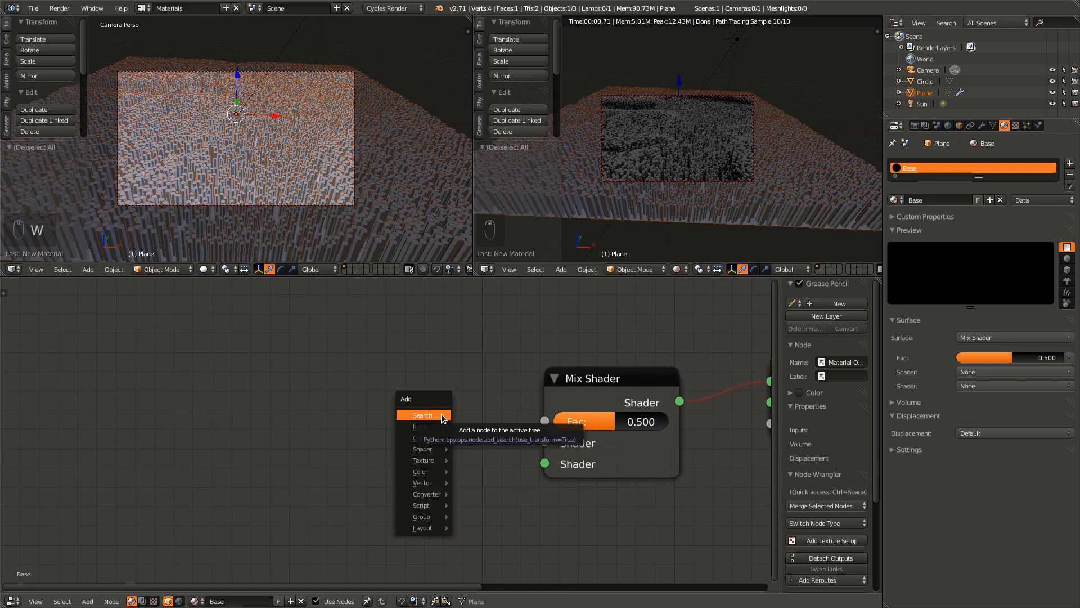
left_click(441, 415)
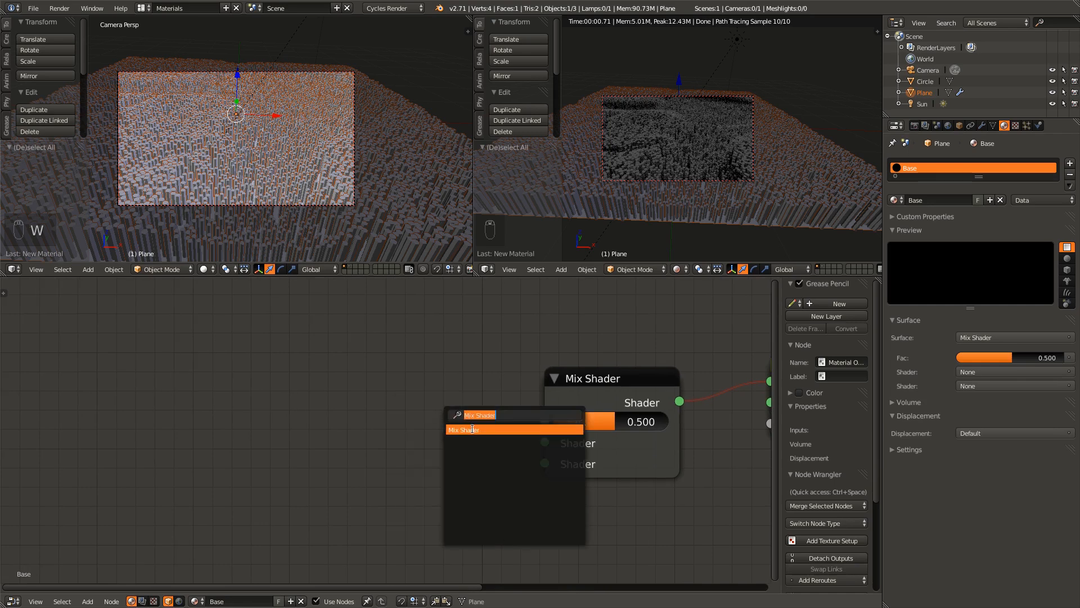
type("image")
key("Return")
left_click(156, 363)
left_click(179, 440)
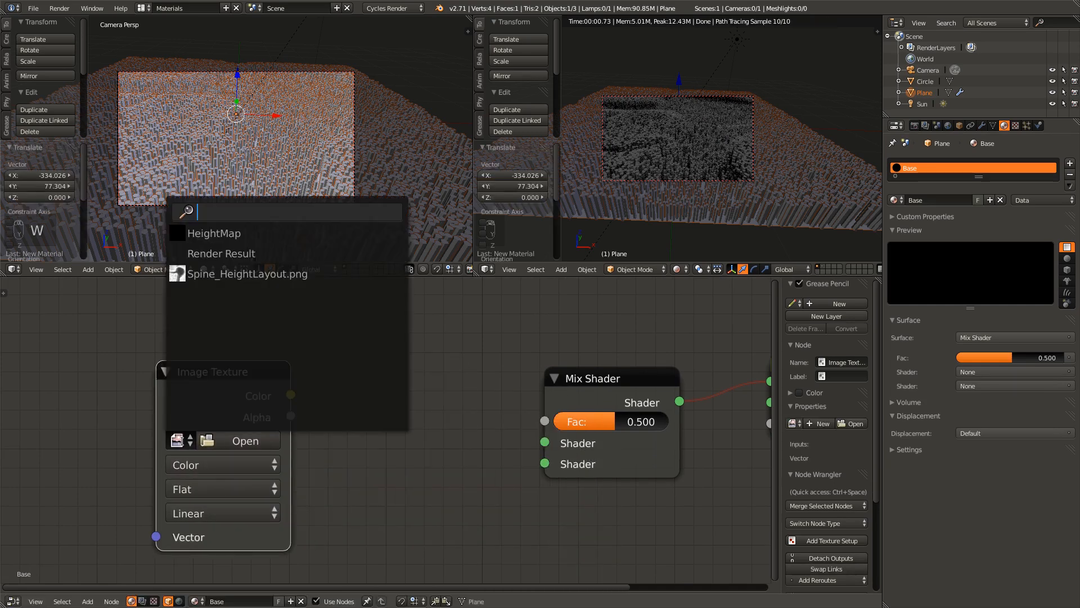
left_click(242, 274)
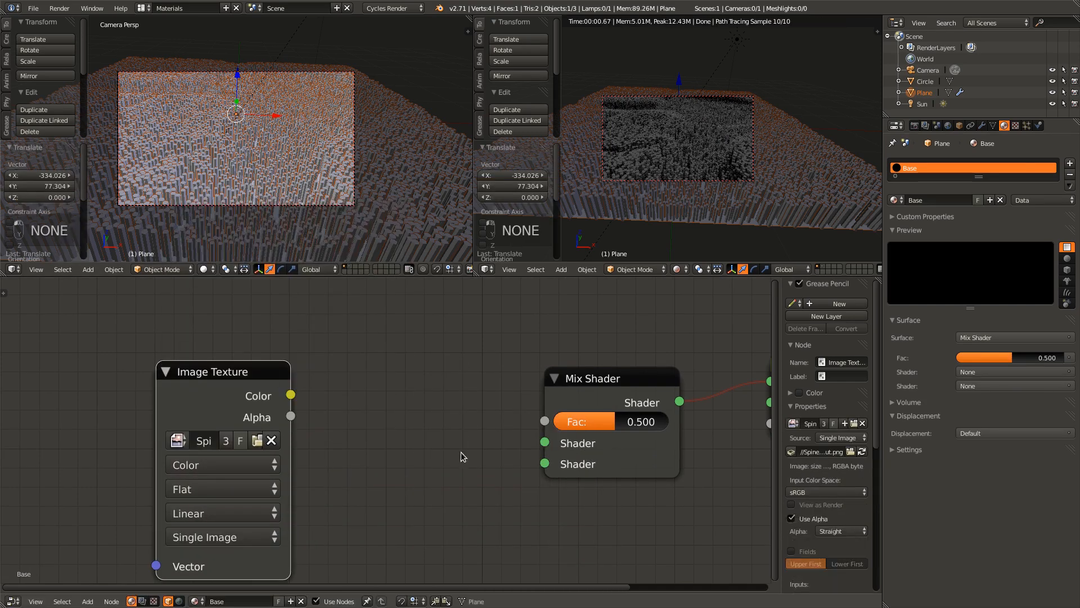
key("ctrl+s")
left_click(427, 448)
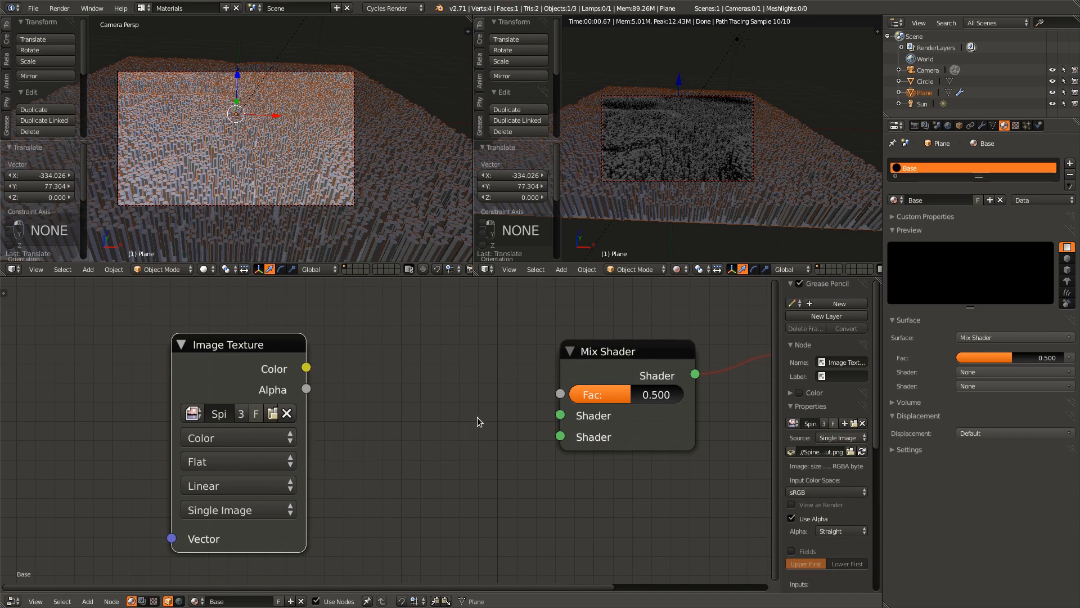
- Move the Image Texture node farther from the Mix Shader and connect its Color output to the Mix Shader's Fac input
scroll(477, 417, "down", 2)
middle_click_drag(368, 445, 434, 487)
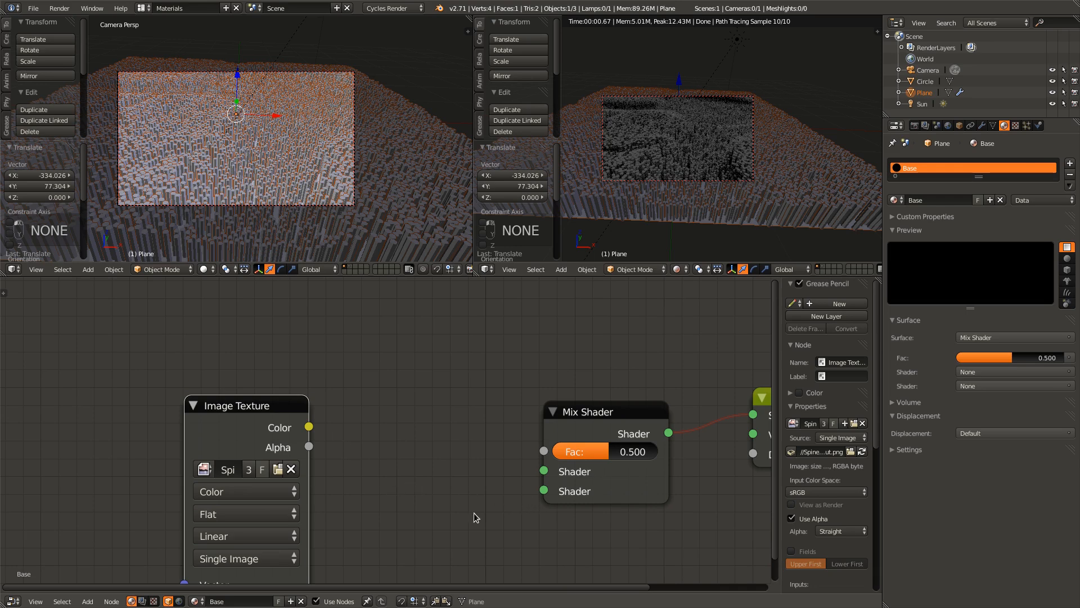
left_click_drag(215, 431, 130, 364)
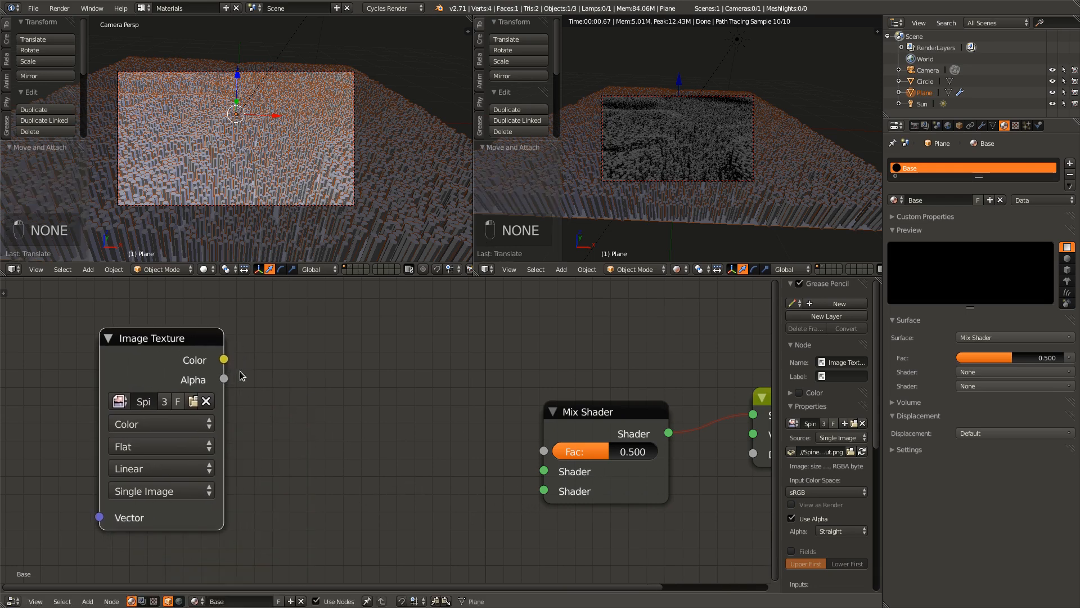
left_click_drag(224, 359, 544, 452)
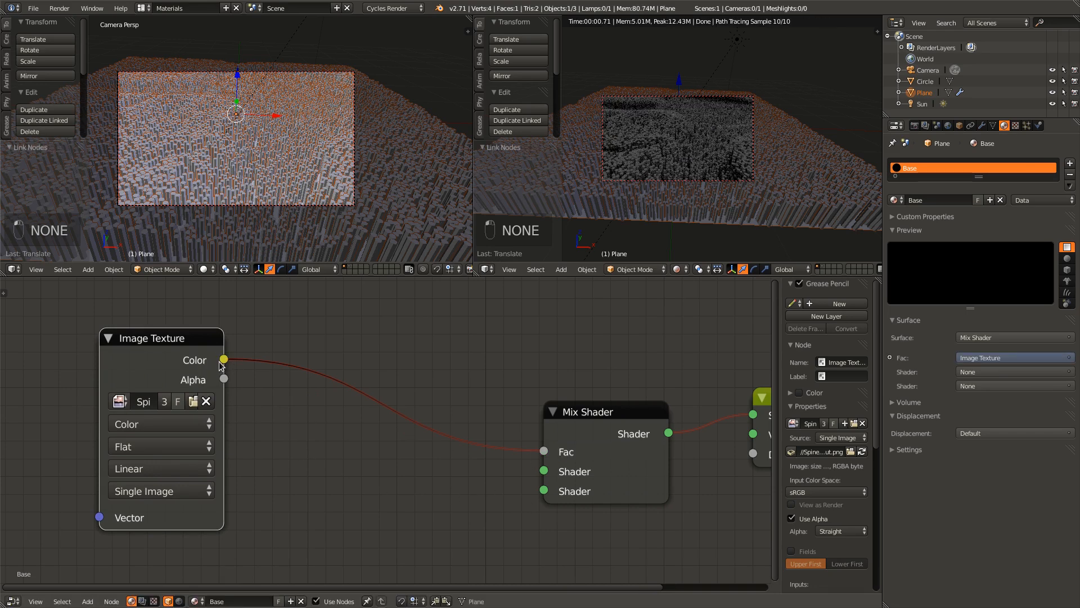
scroll(474, 515, "down", 1)
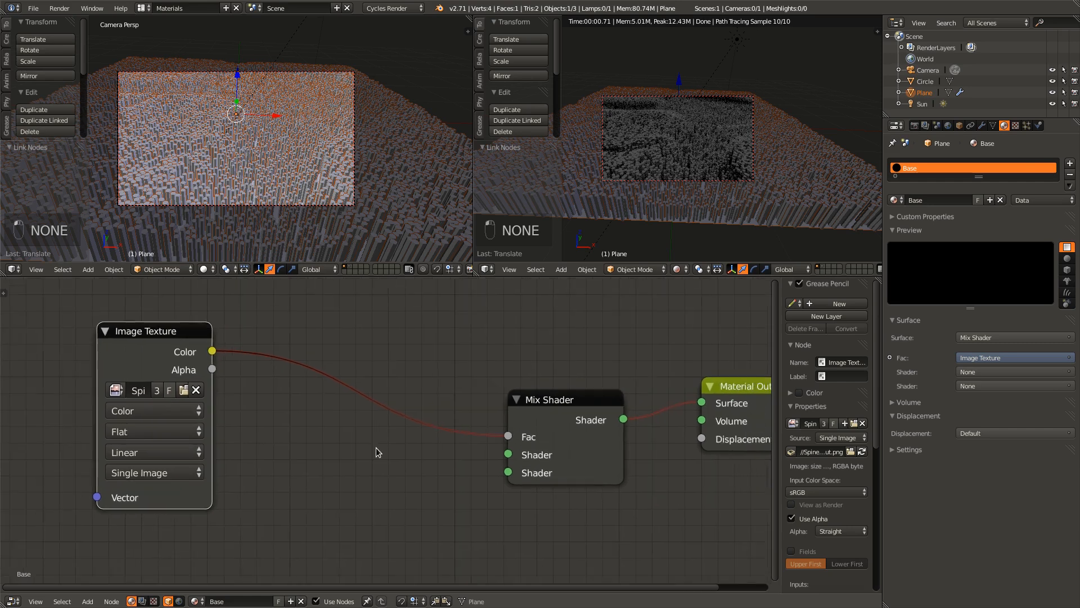
- Add an Emission node below the Image Texture's link and connect it to the Mix Shader's first Shader input
key("shift+a")
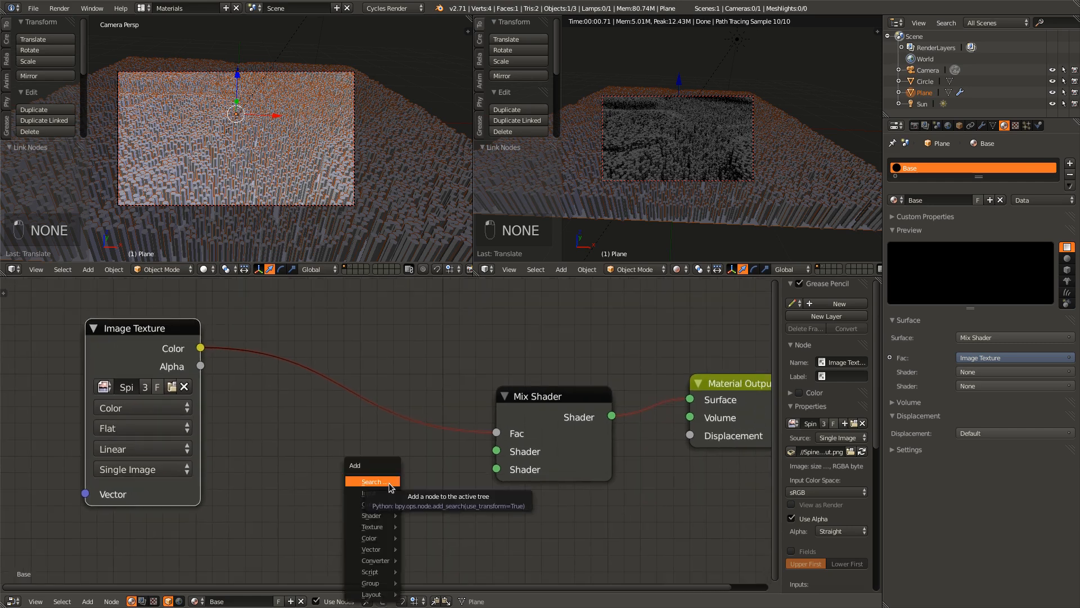
mouse_move(389, 493)
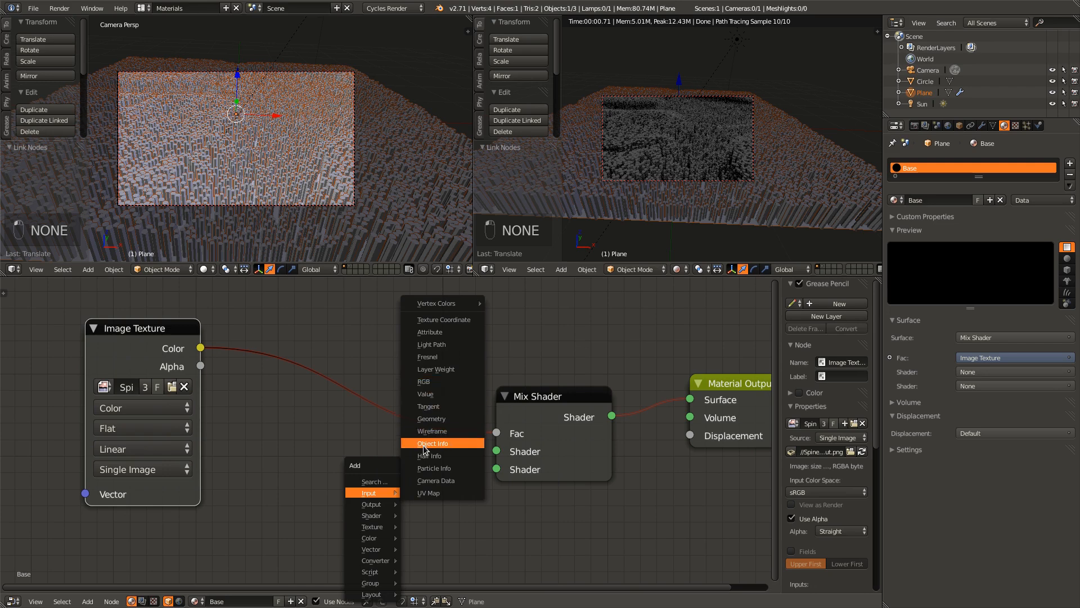
left_click(367, 482)
type("emission")
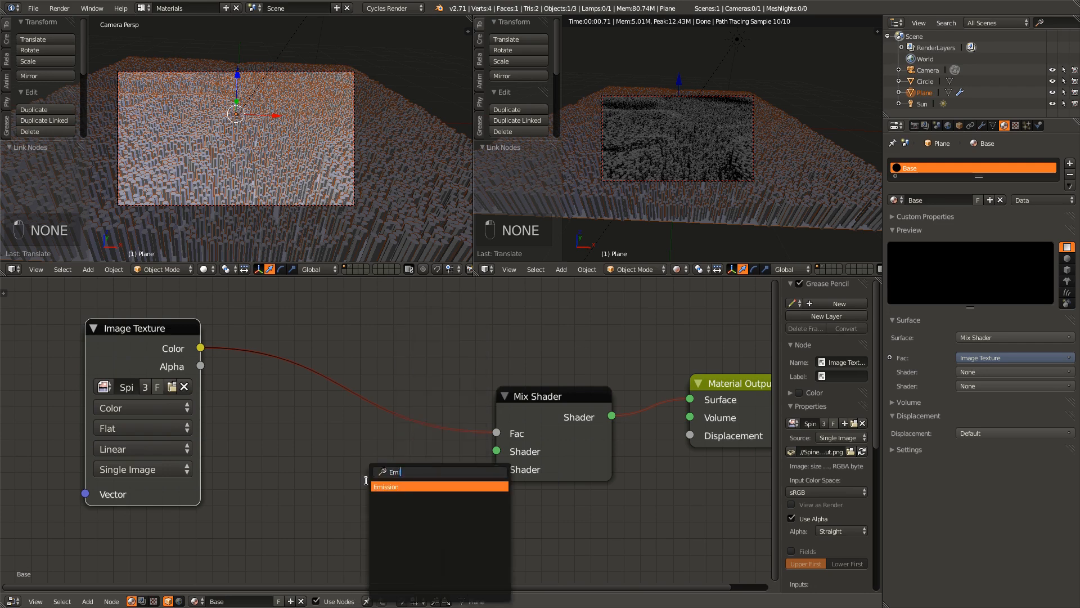
key("Return")
left_click(298, 457)
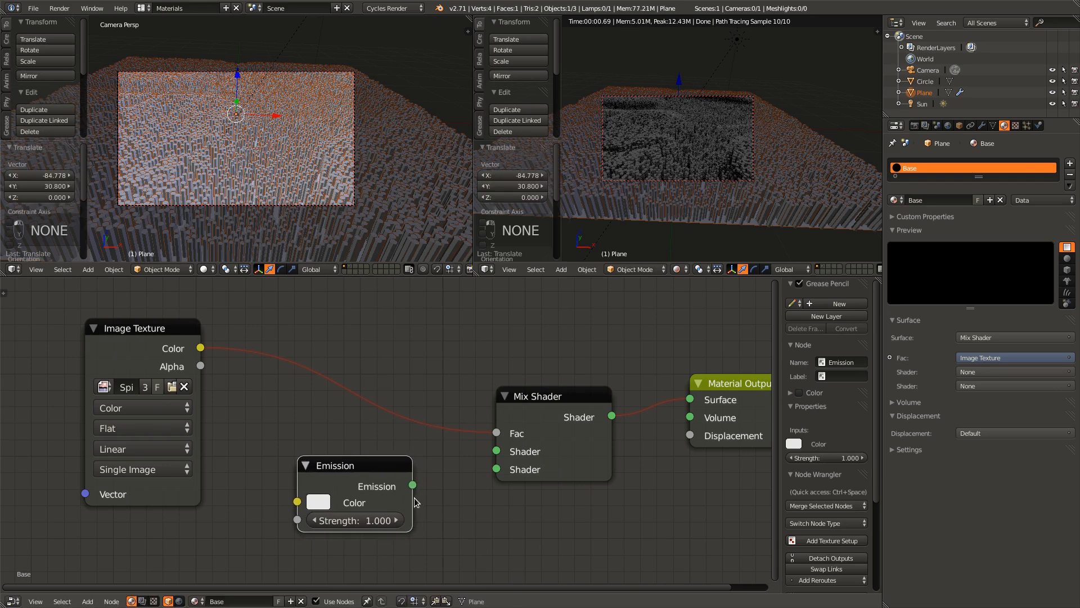
left_click_drag(414, 485, 496, 451)
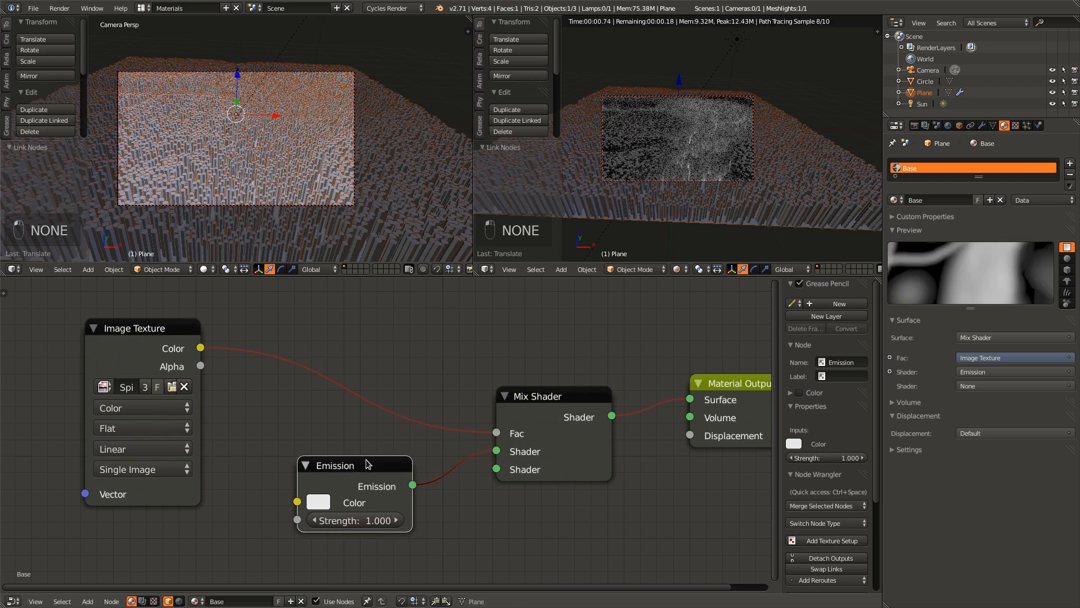
- Move the Emission node next to the Image Texture node, just below the link to the Mix Shader's Fac input
key("g")
left_click(339, 436)
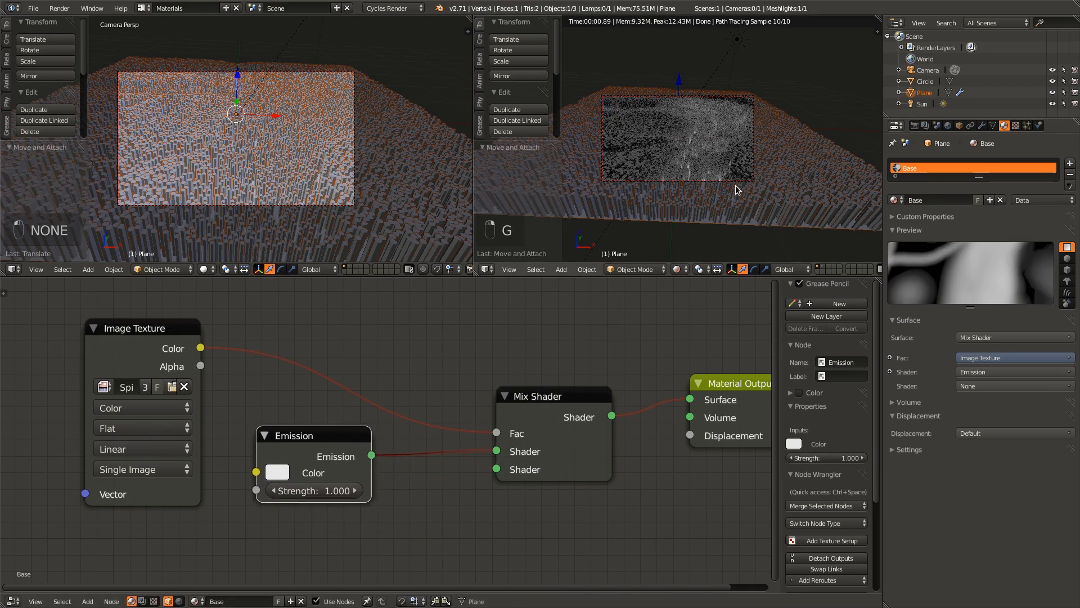
key("KP_0")
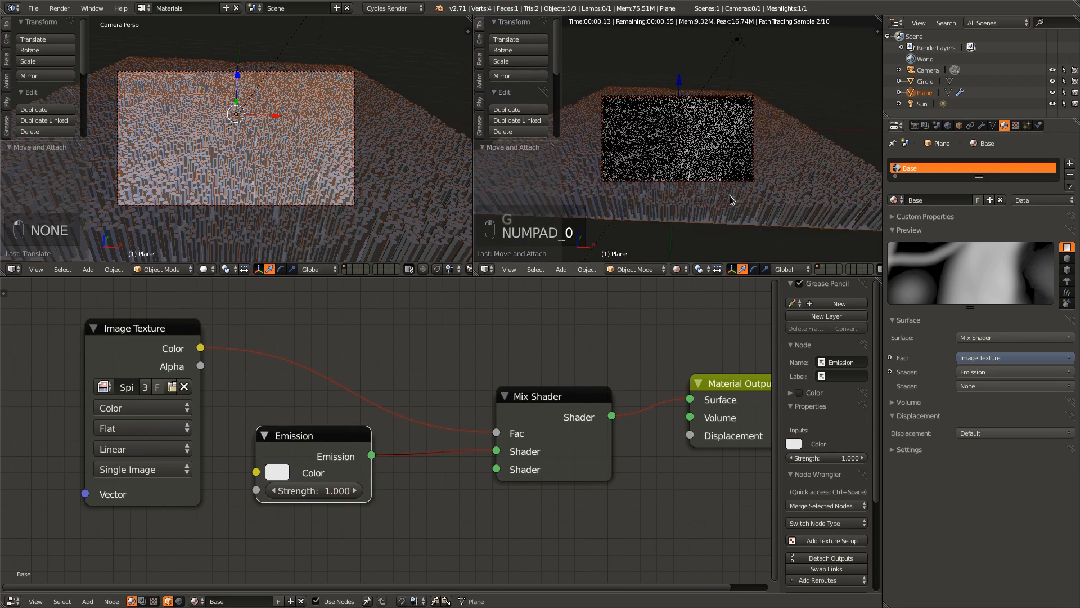
scroll(730, 194, "up", 4)
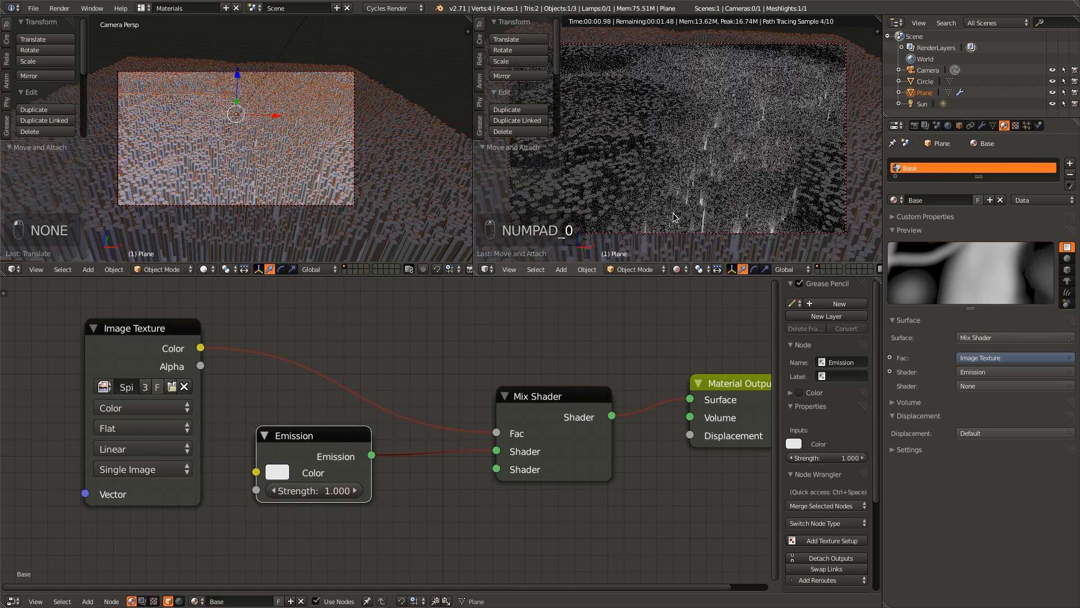
scroll(681, 188, "down", 3)
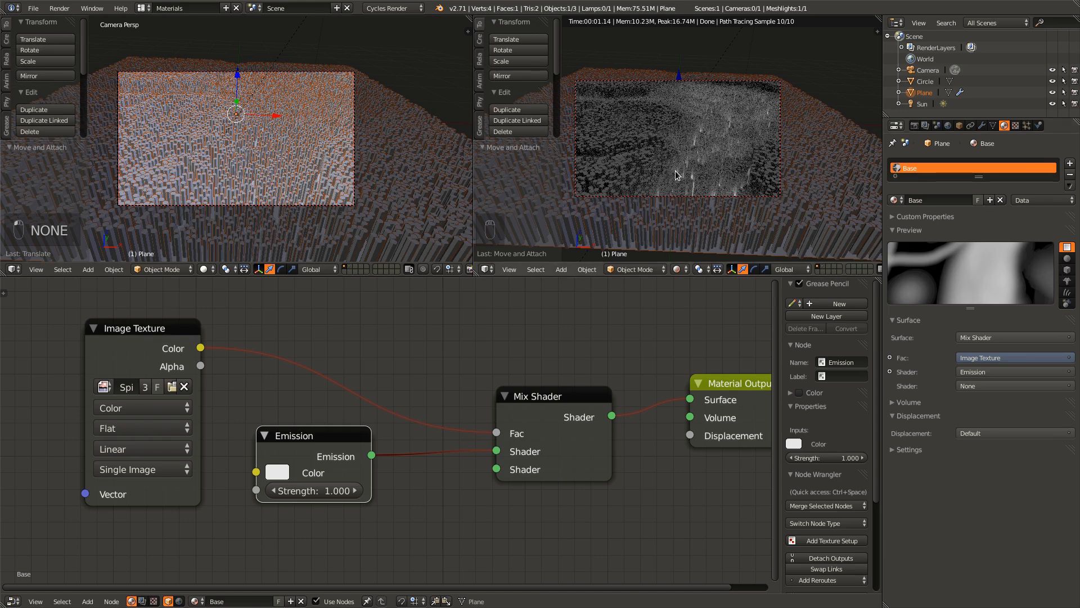
left_click_drag(336, 443, 335, 429)
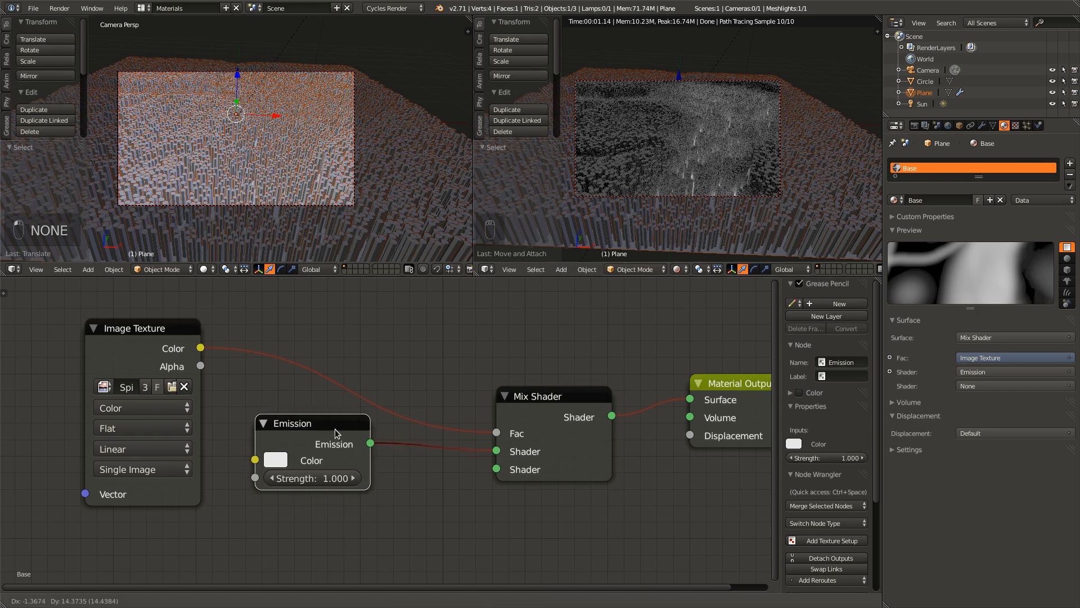
- Set the Emission node's Strength to 5
scroll(338, 461, "down", 1)
left_click(286, 453)
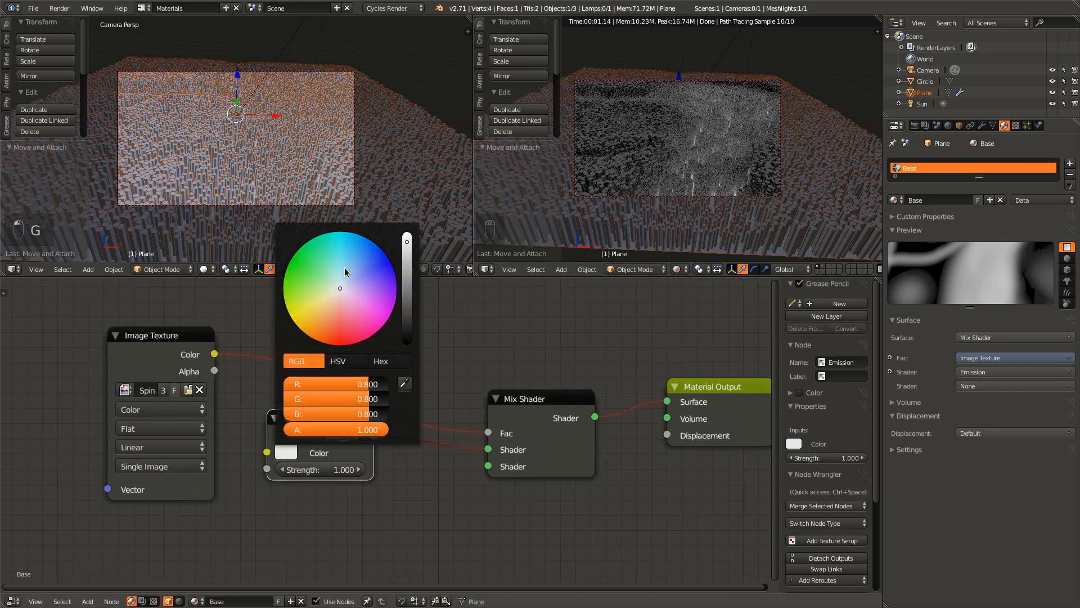
left_click(341, 469)
type("5")
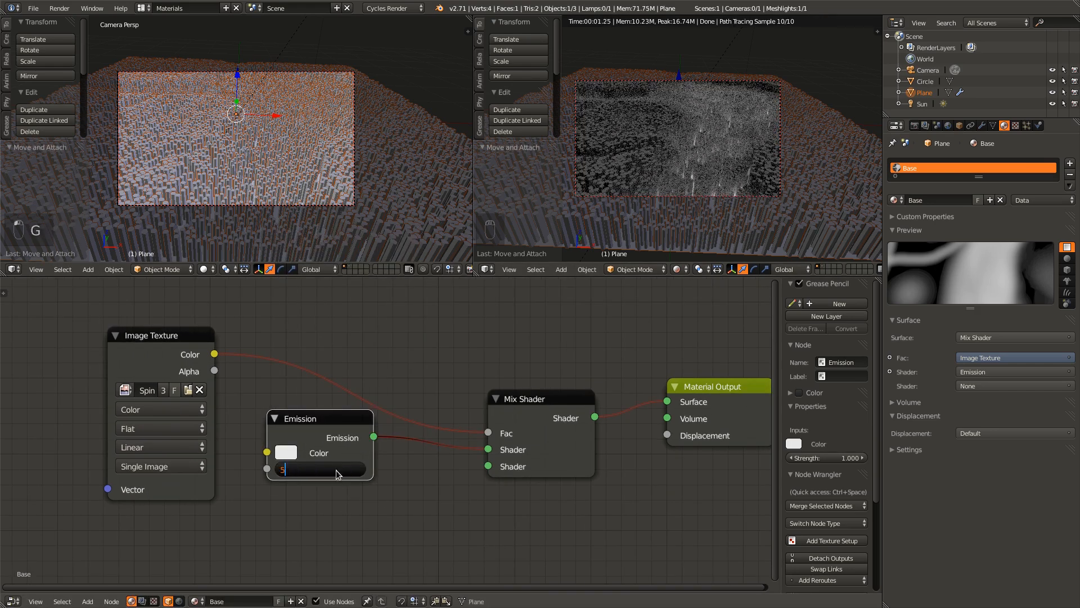
key("Return")
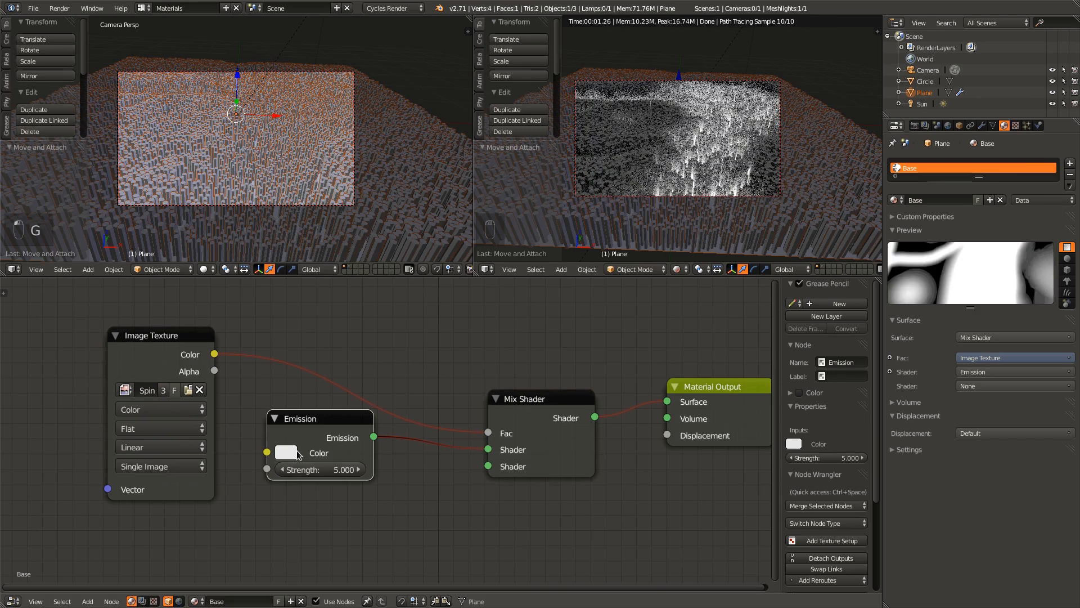
- Set the Emission node's color to a blue of about R 0.078, G 0.363, B 0.800 and save the file
left_click(298, 454)
left_click_drag(353, 272, 356, 256)
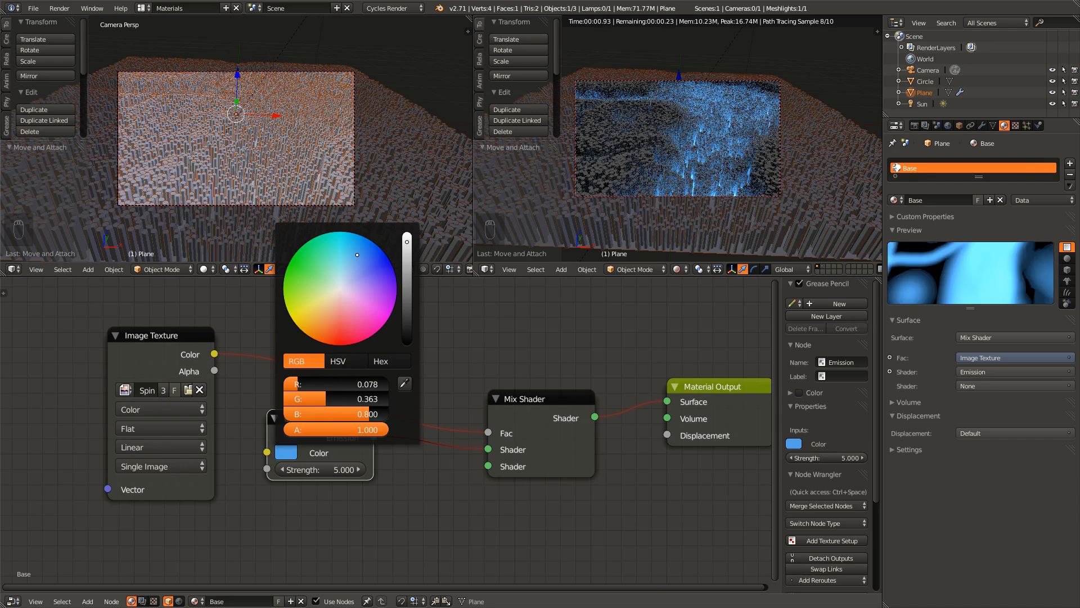
key("ctrl+s")
left_click(626, 542)
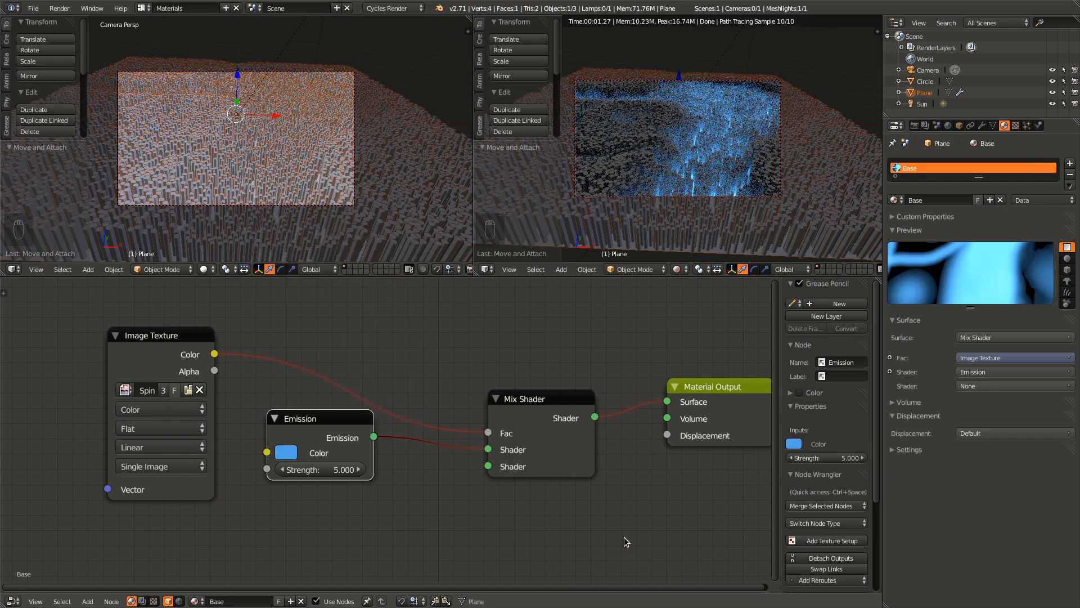
key("ctrl+s")
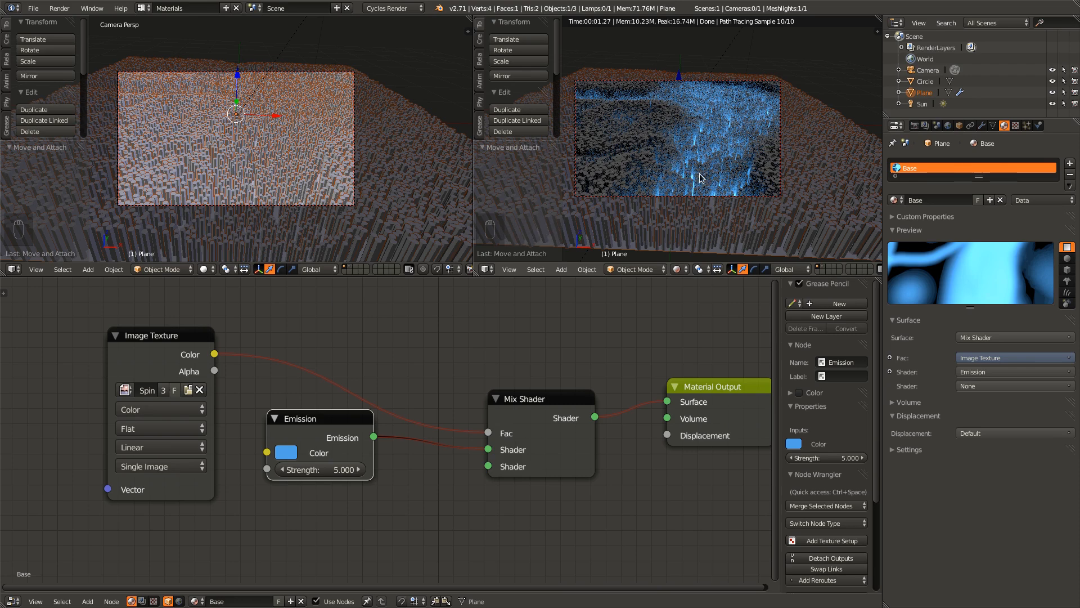
- Add a Diffuse BSDF node and place it directly below the Emission node
scroll(603, 542, "down", 2)
key("a")
key("shift+a")
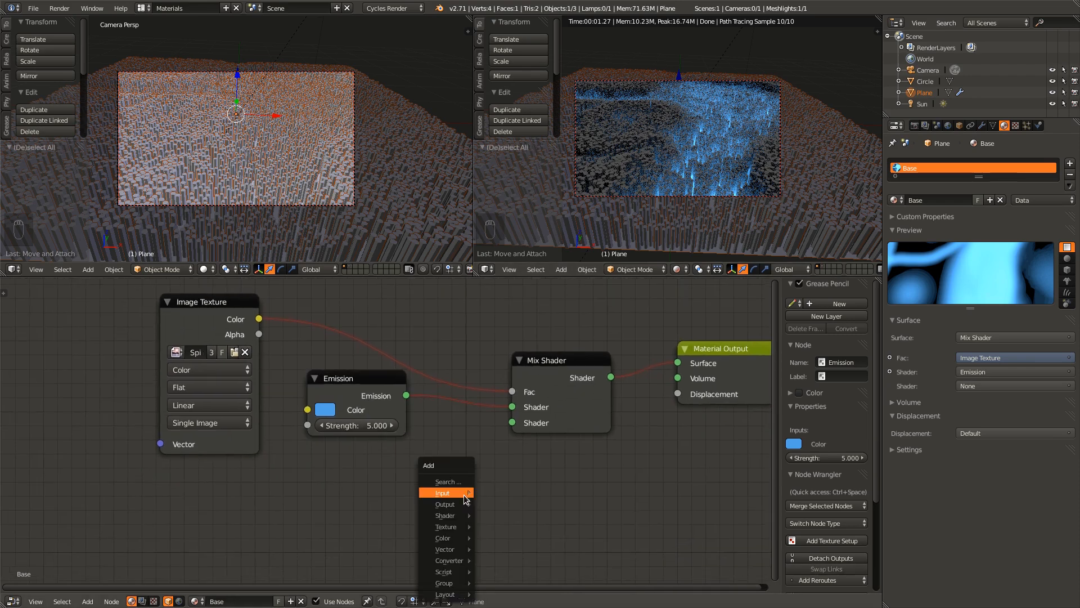
mouse_move(465, 499)
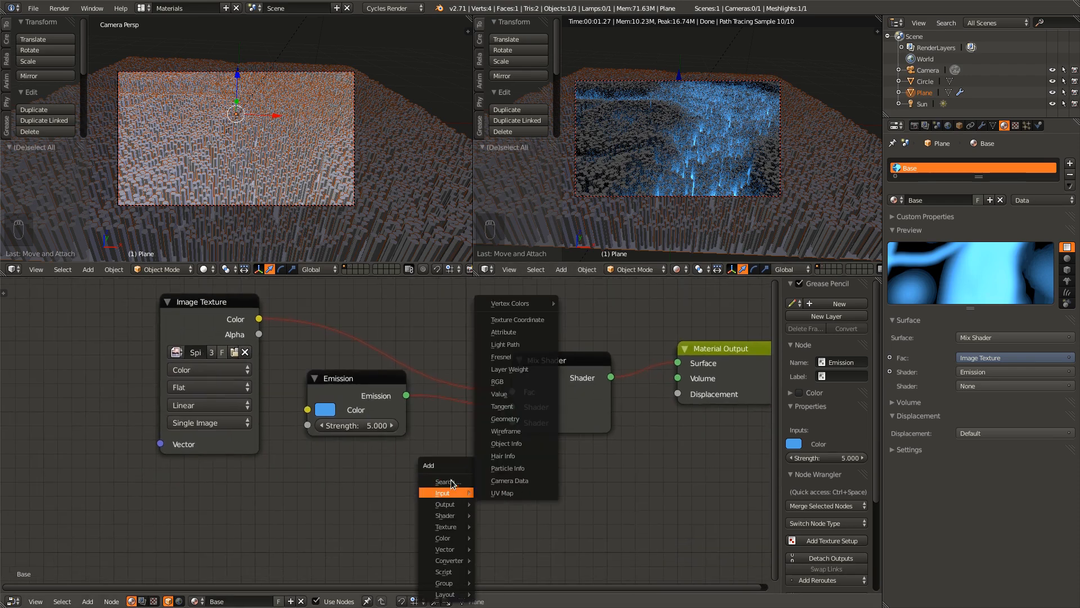
left_click(448, 482)
type("d")
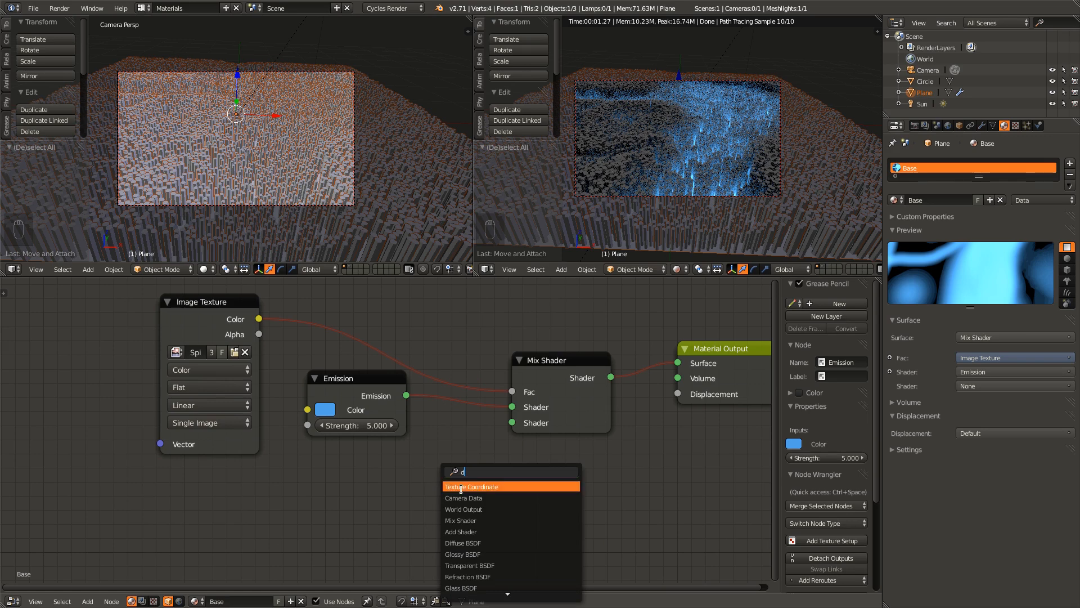
type("i")
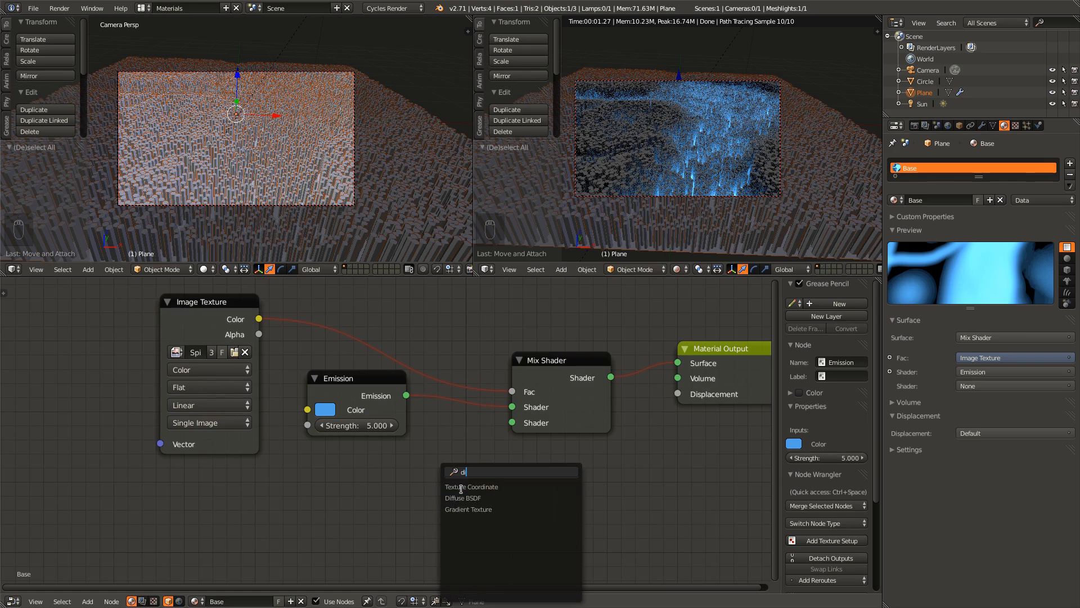
left_click(478, 502)
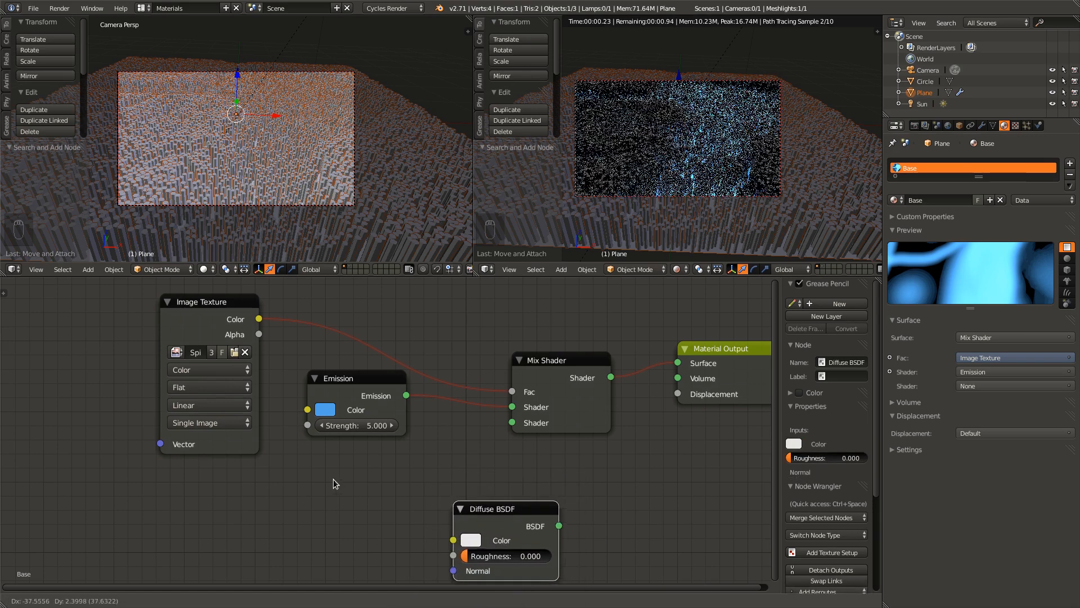
left_click(337, 458)
- Connect the Diffuse BSDF to the Mix Shader's second Shader input, align it under the Emission node and save the file
left_click(562, 363)
key("f")
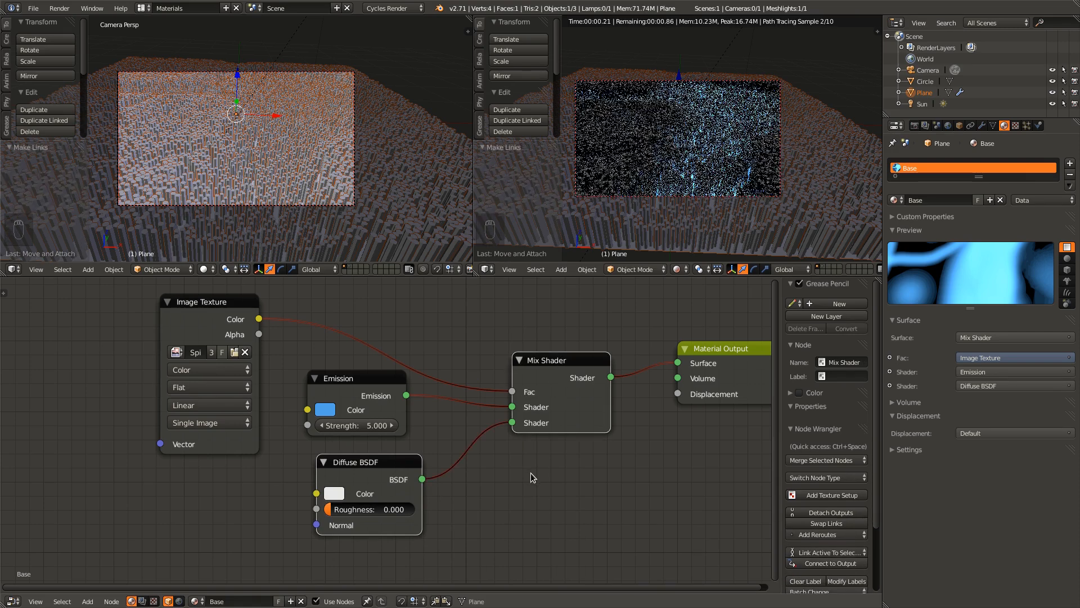
left_click_drag(386, 462, 377, 458)
middle_click_drag(501, 503, 398, 501)
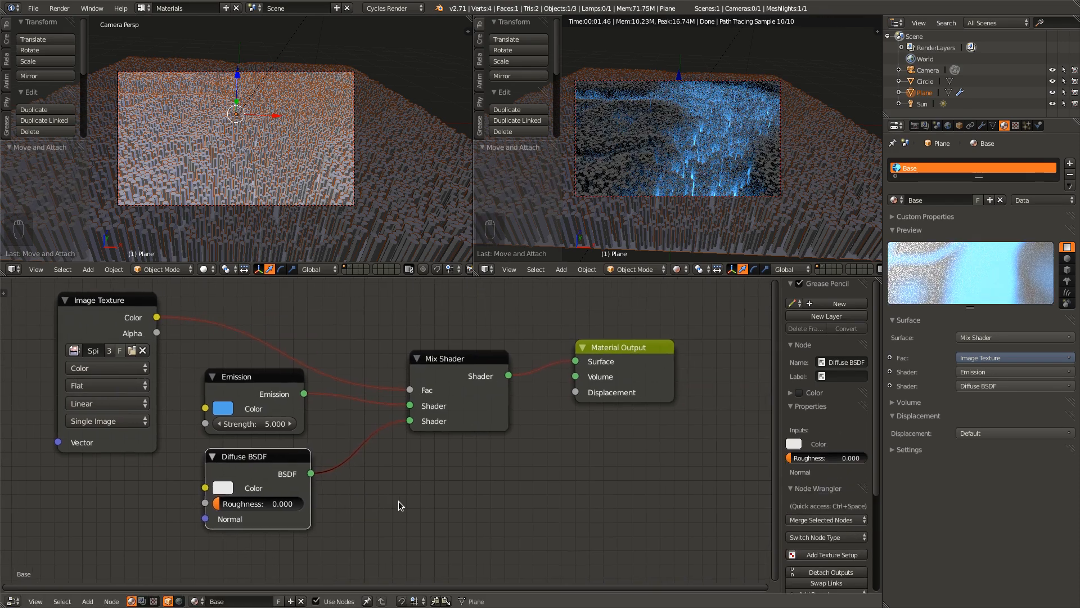
key("ctrl+s")
left_click(536, 495)
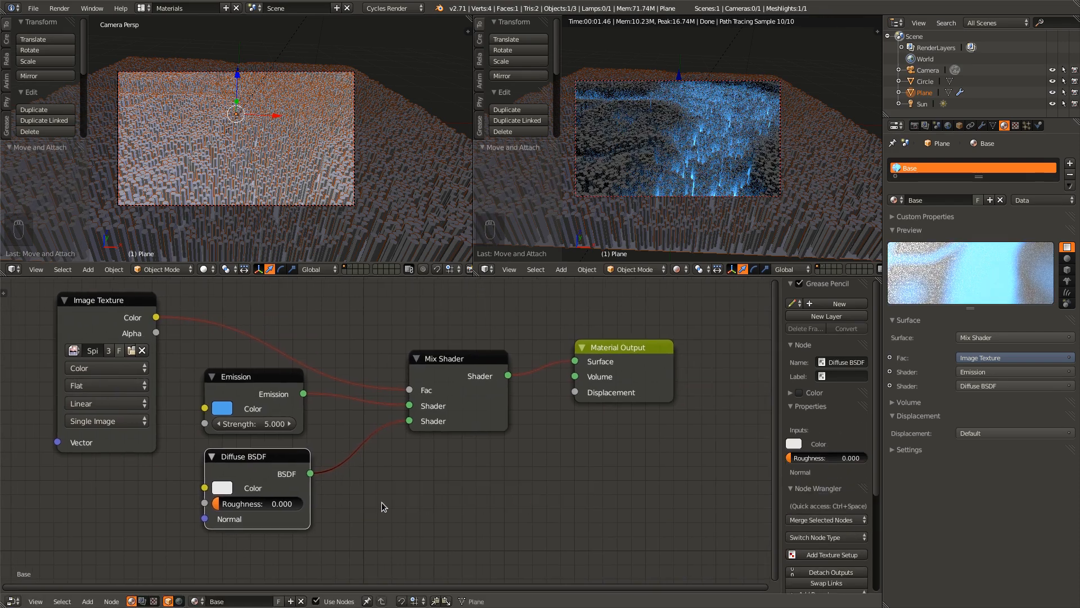
- Set the Diffuse BSDF node's color to black and save the file
left_click(218, 483)
left_click_drag(326, 364, 331, 414)
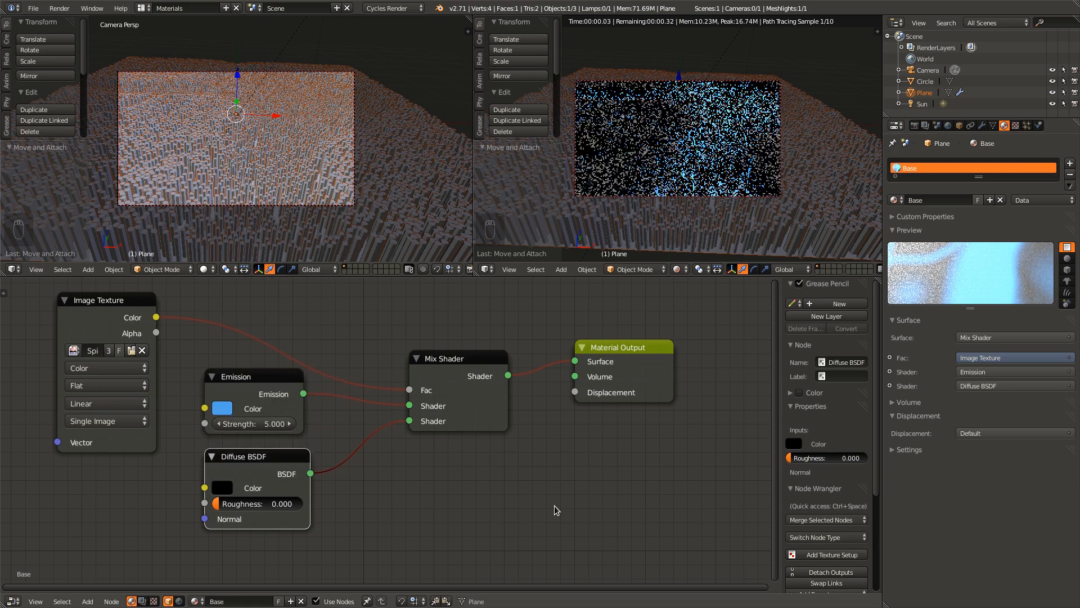
middle_click_drag(550, 507, 421, 482)
key("ctrl+s")
left_click(420, 480)
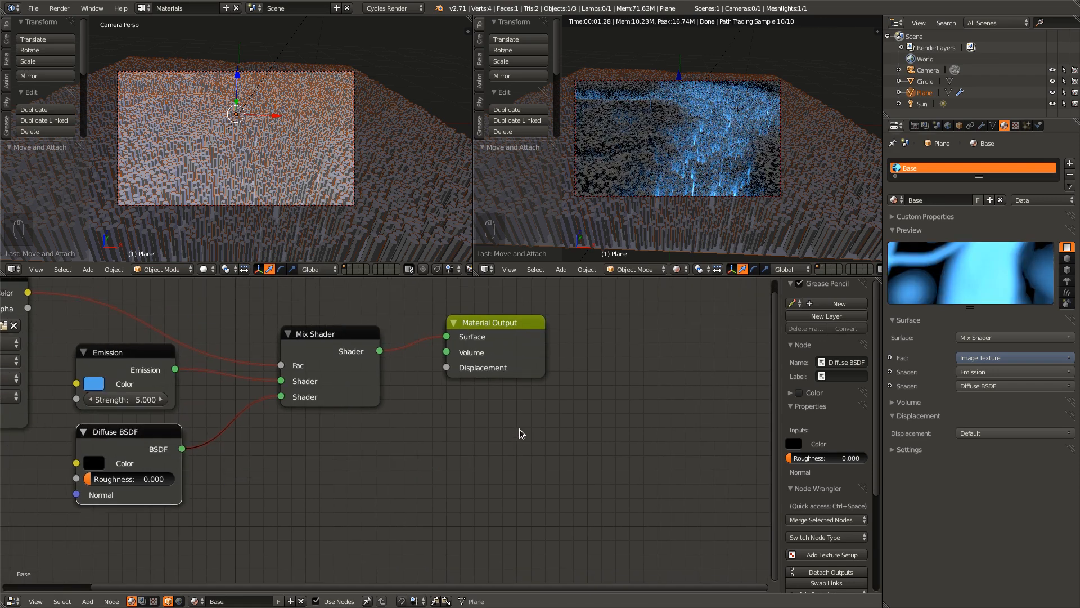
scroll(506, 446, "down", 1)
middle_click_drag(505, 448, 622, 481)
scroll(598, 495, "up", 2)
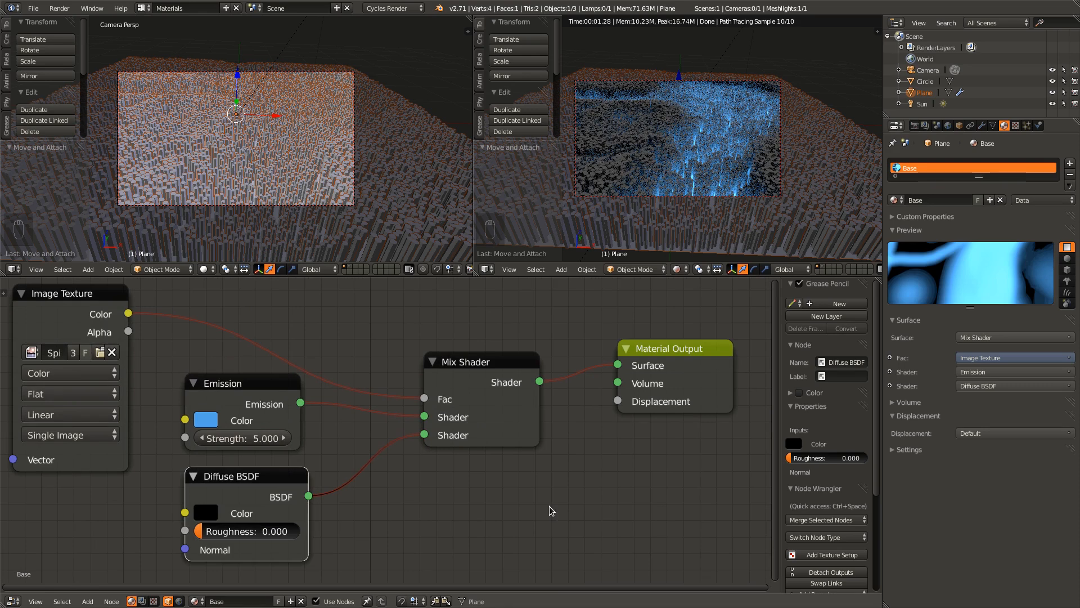
middle_click_drag(621, 522, 488, 514)
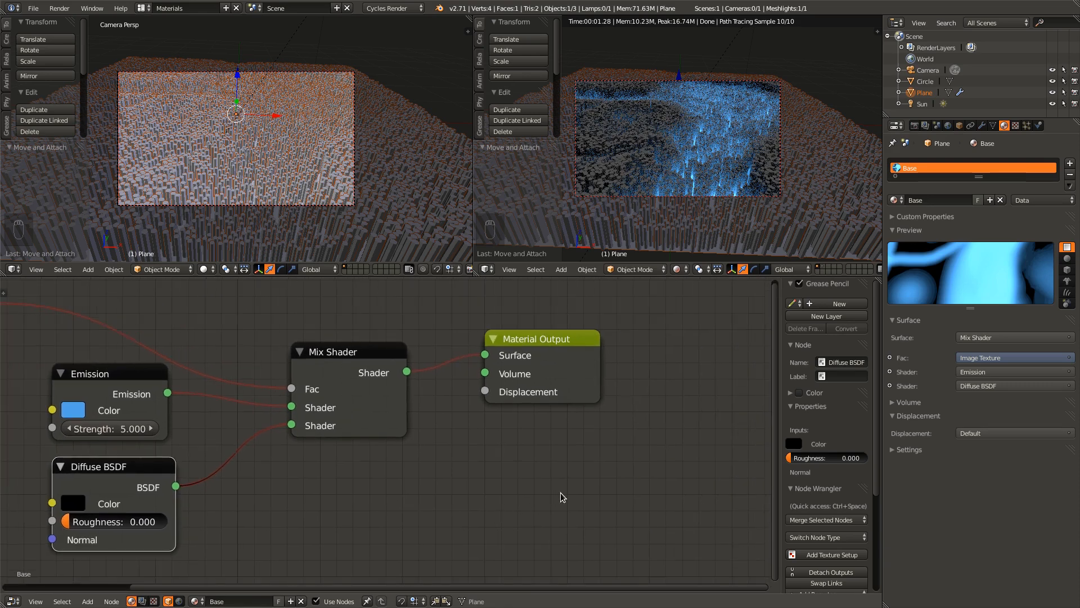
key("ctrl+s")
left_click(561, 497)
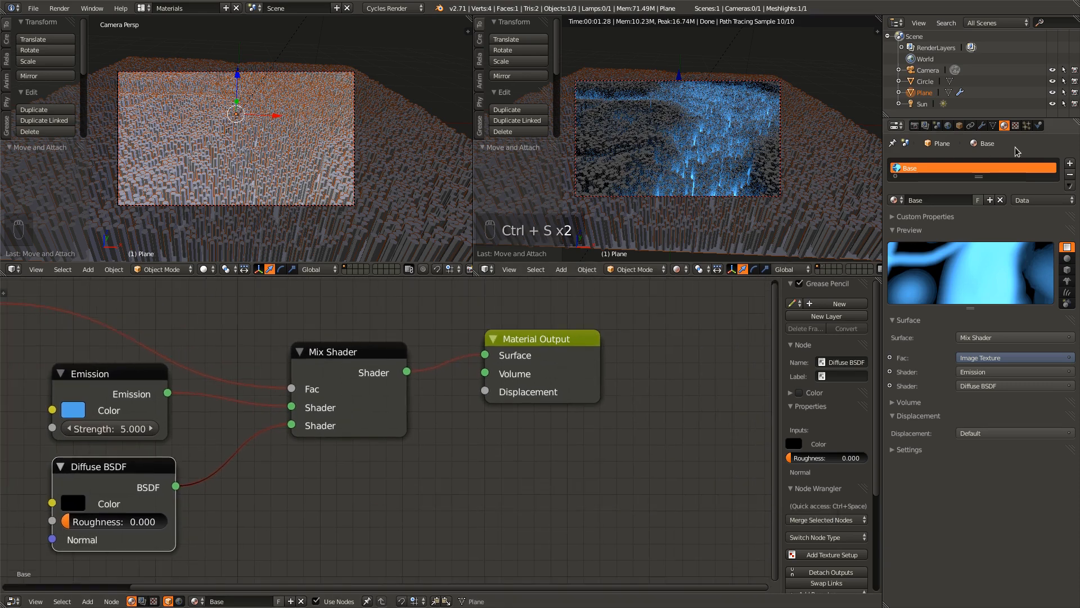
- Add a second material slot to the plane and create a new material named Spines in it
left_click(1071, 164)
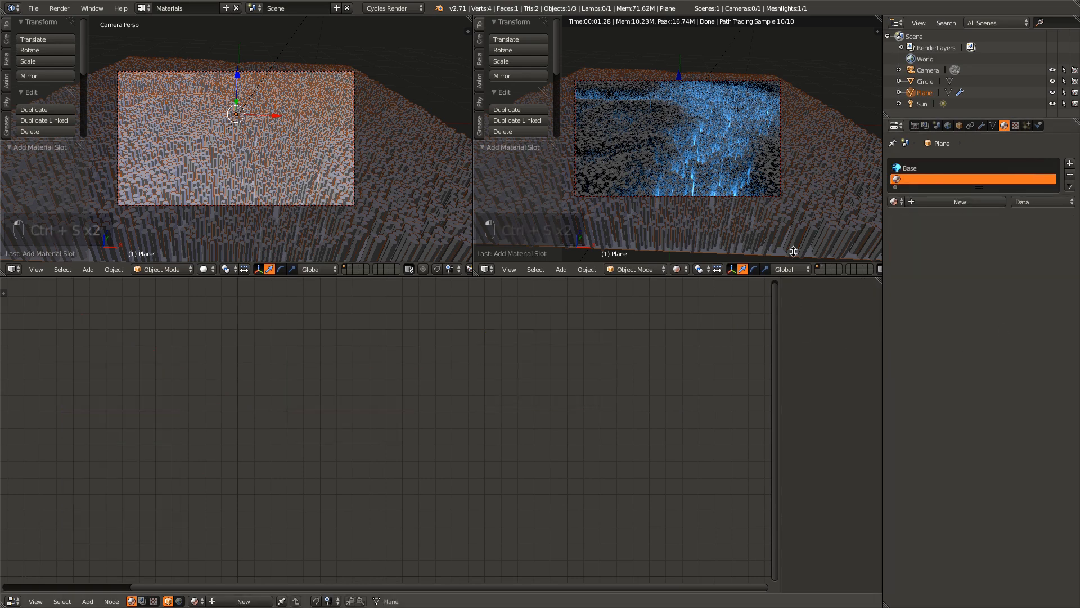
left_click(1027, 126)
left_click(1016, 126)
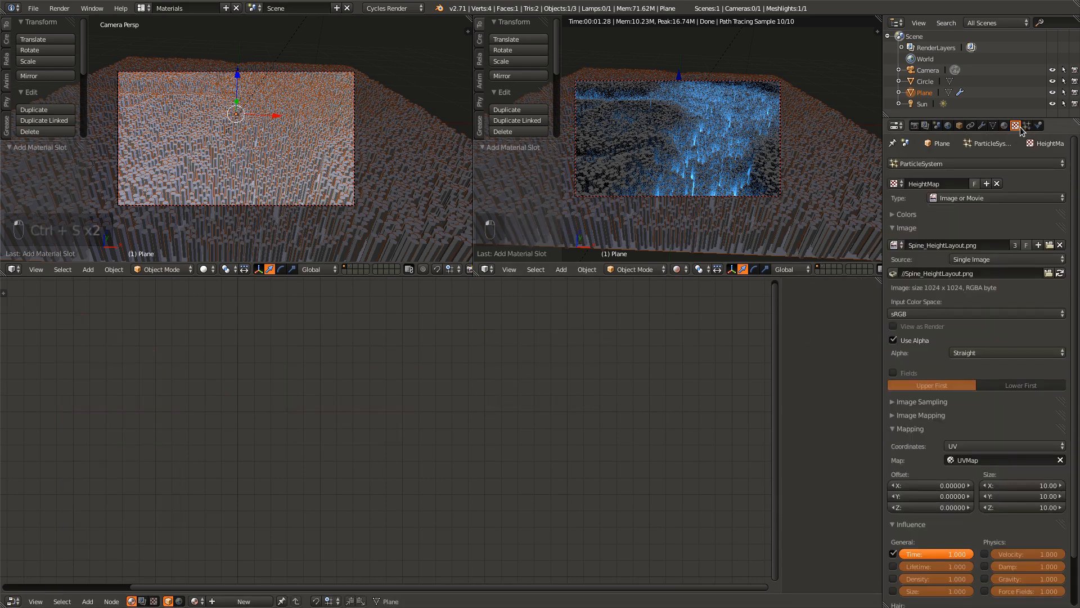
left_click(1005, 126)
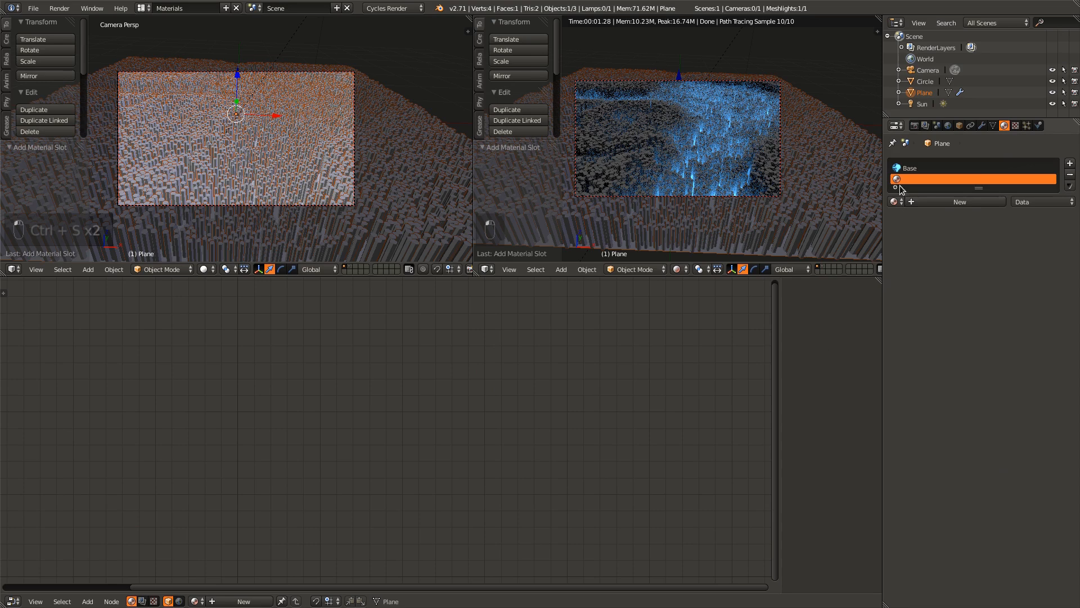
left_click(924, 203)
double_click(925, 203)
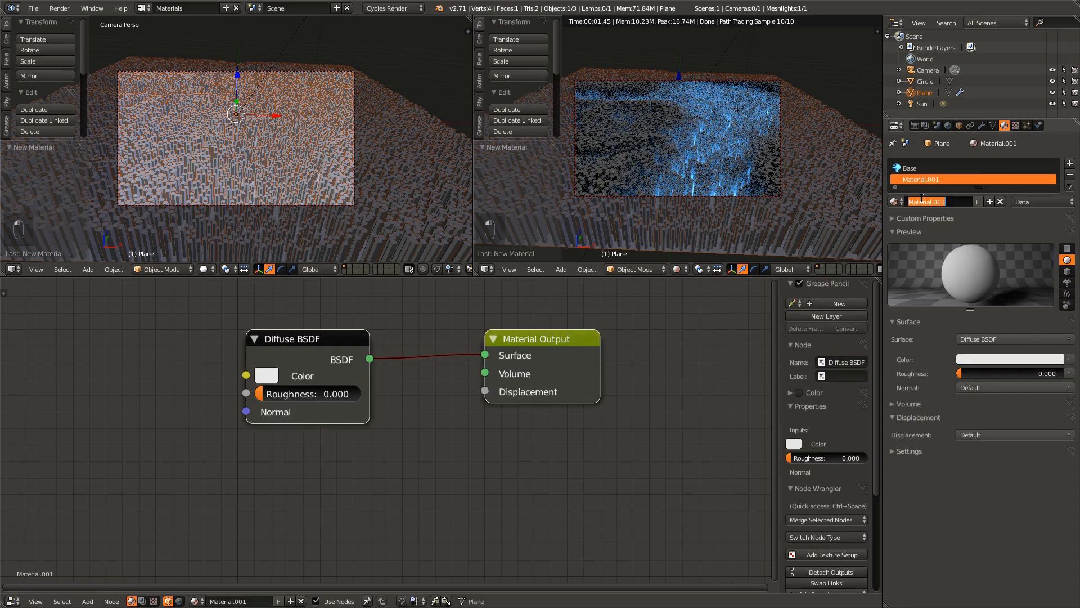
type("Spines")
key("Return")
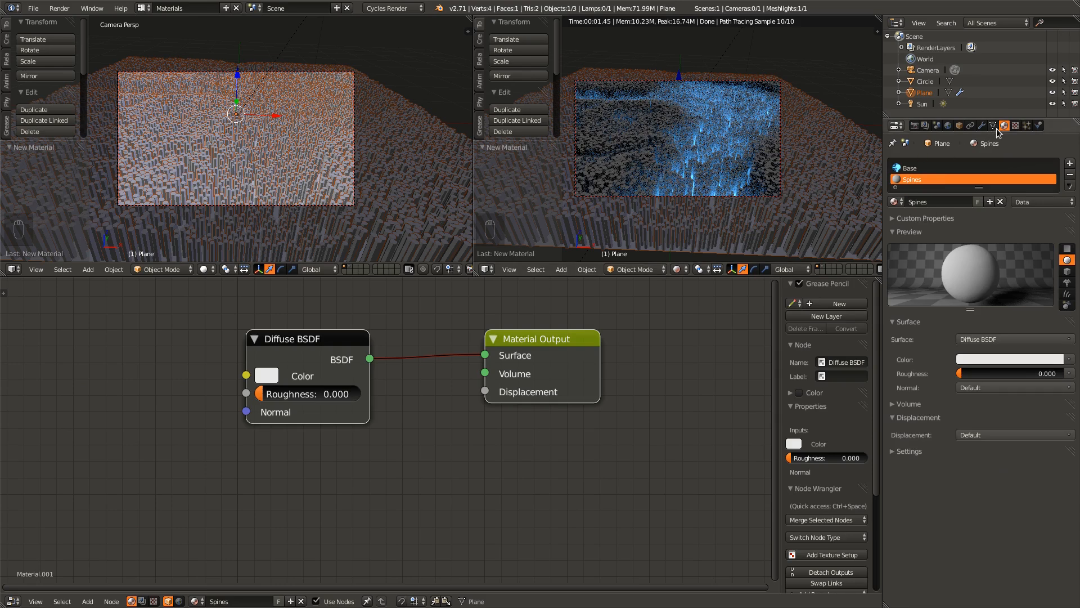
- Expand the Render settings of the plane's particle system and check which material the particles use
left_click(1026, 126)
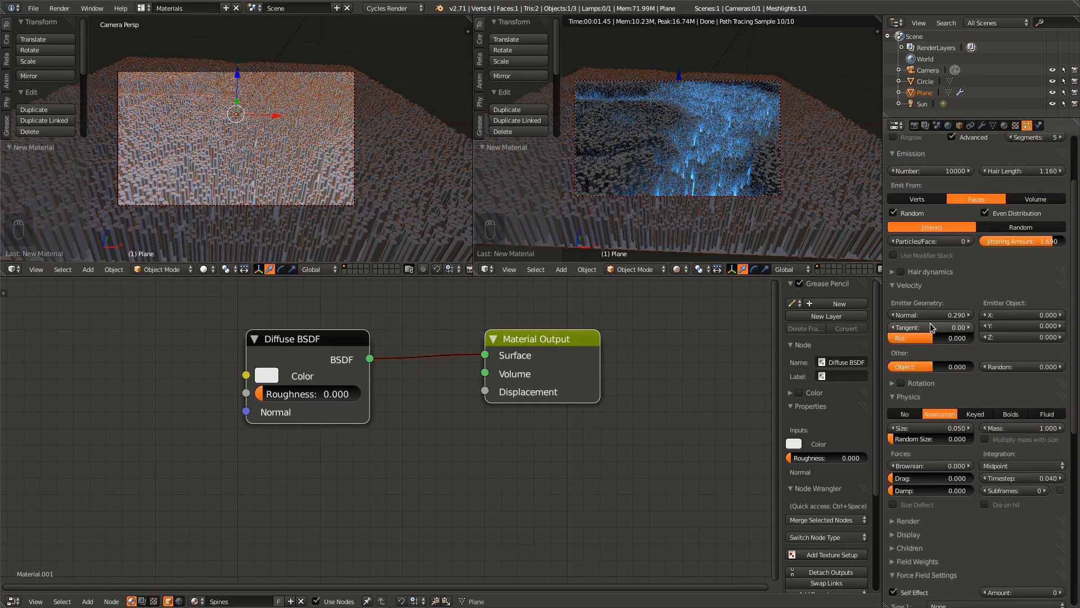
scroll(938, 328, "down", 12)
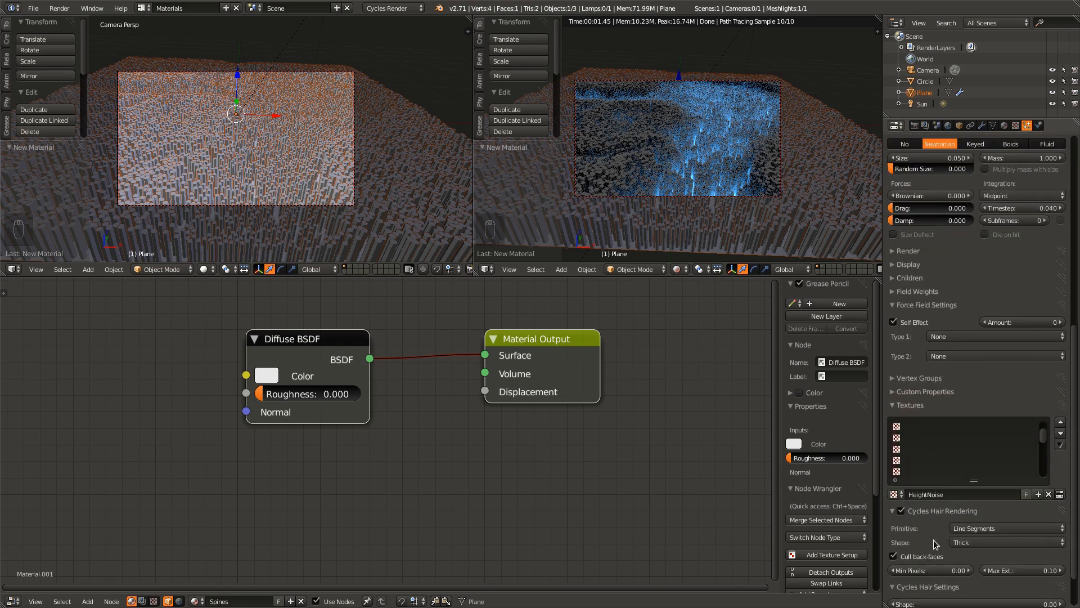
scroll(926, 532, "up", 5)
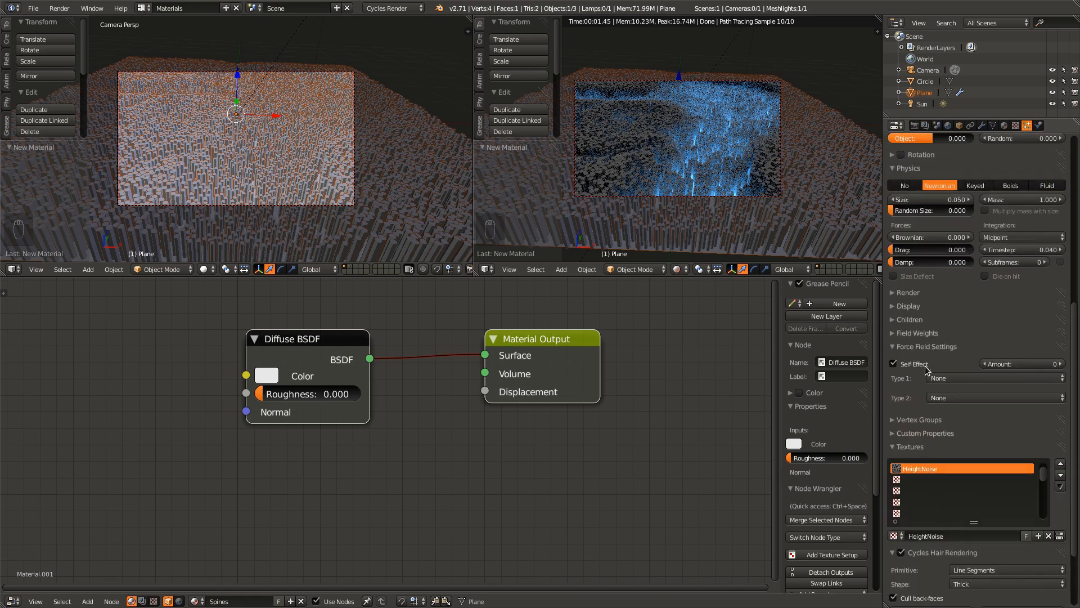
left_click(919, 294)
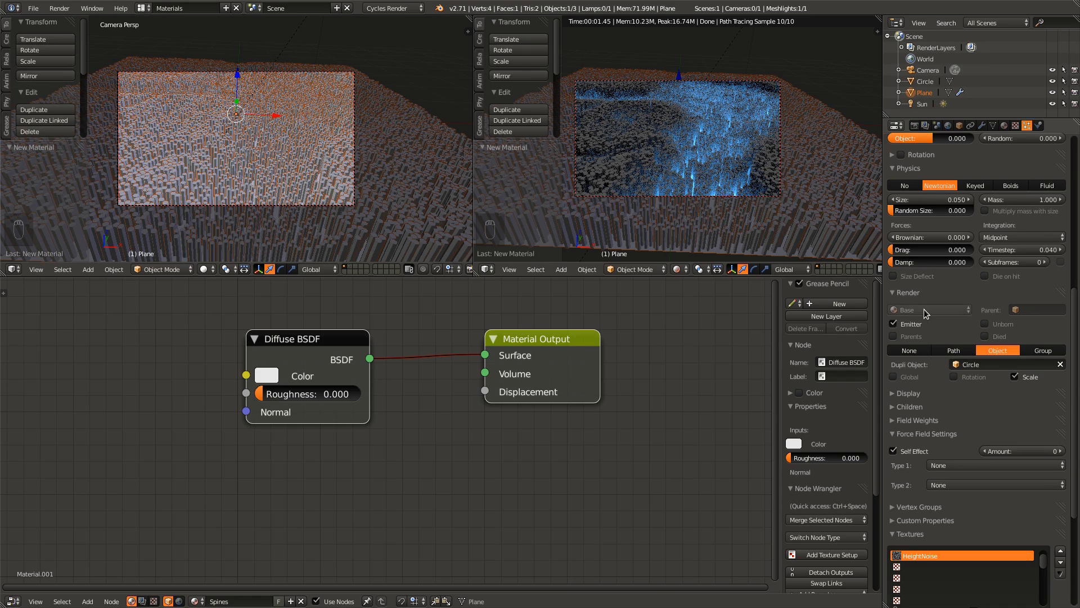
key("a")
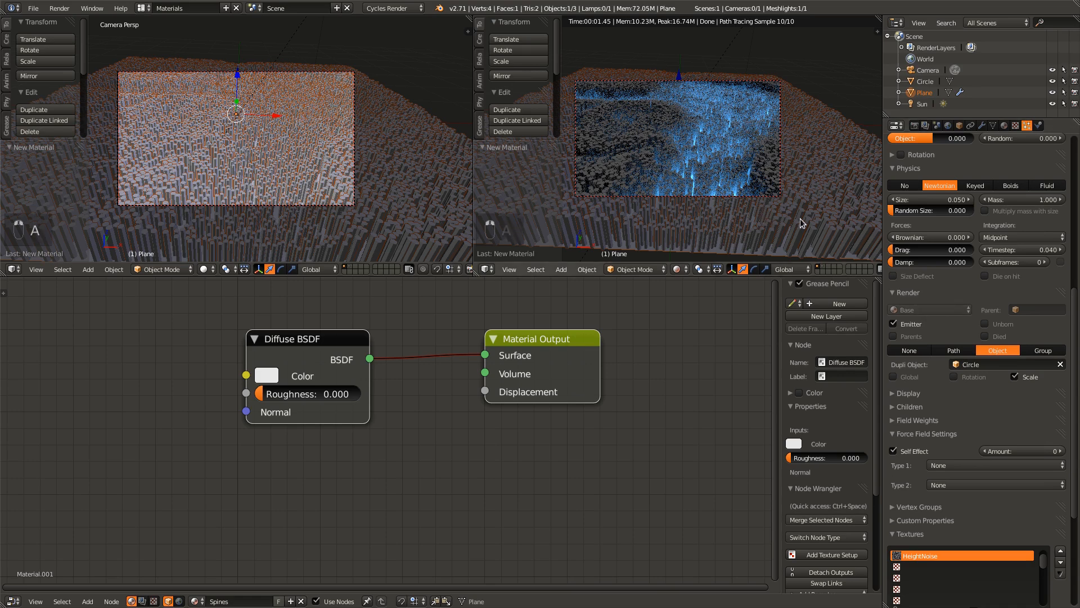
scroll(801, 223, "down", 2)
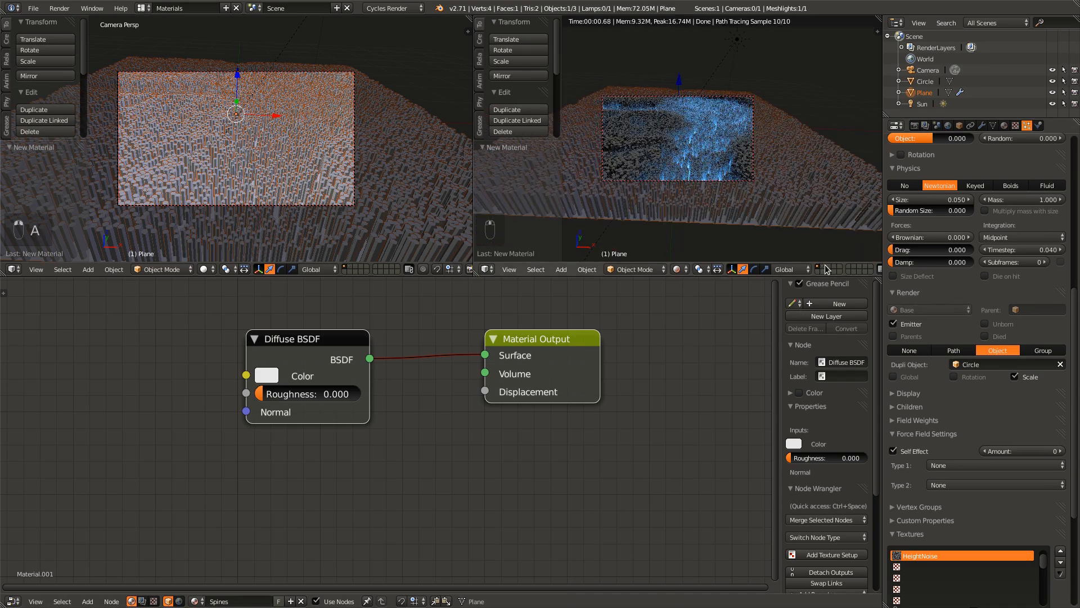
- Show the layer holding the hexagonal column, select the column and assign the existing Spines material to it
left_click(825, 269)
right_click(218, 112)
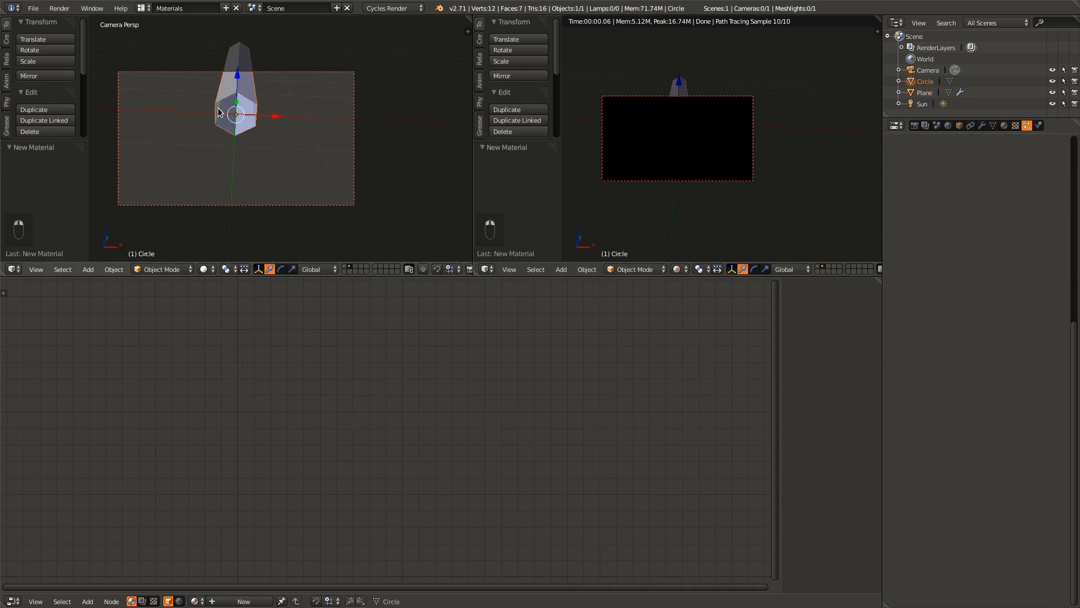
left_click(1006, 130)
left_click(894, 201)
left_click(914, 239)
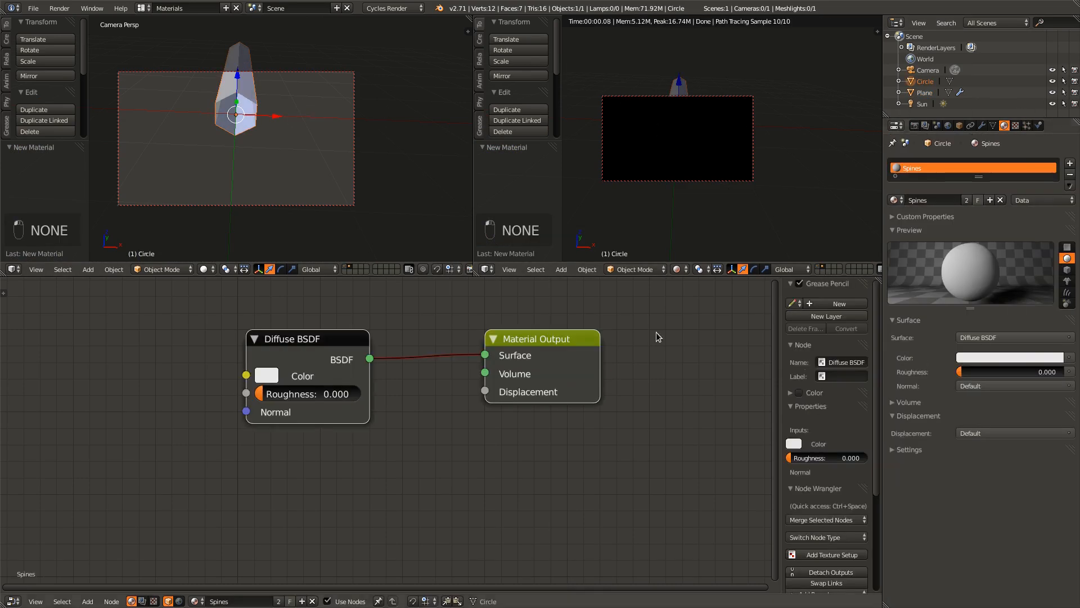
- Return to the plane's layer, select the plane and remove its Spines material slot
left_click(1026, 126)
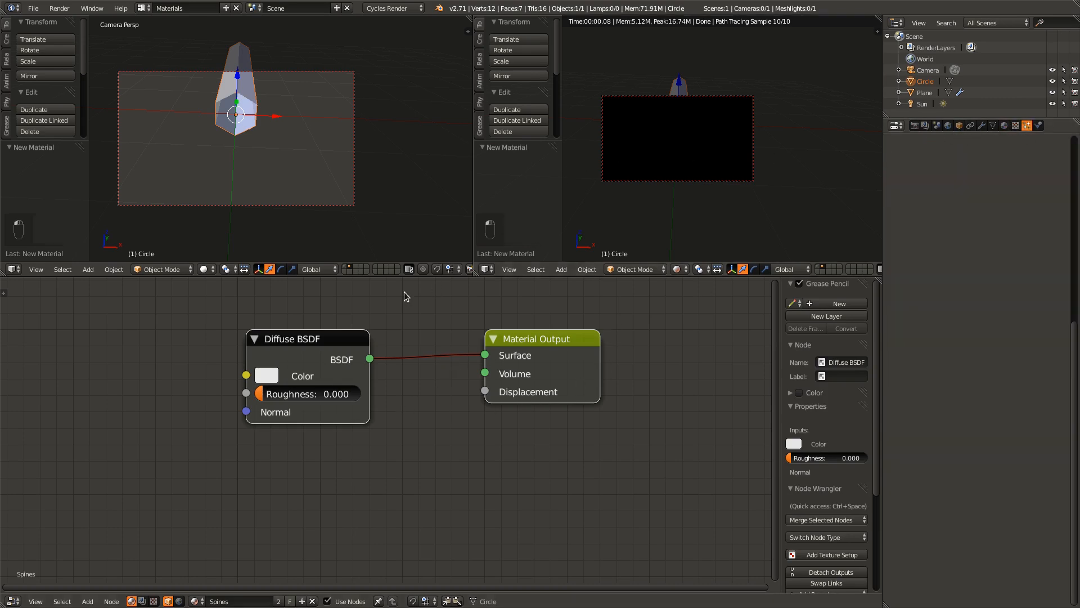
left_click(345, 267)
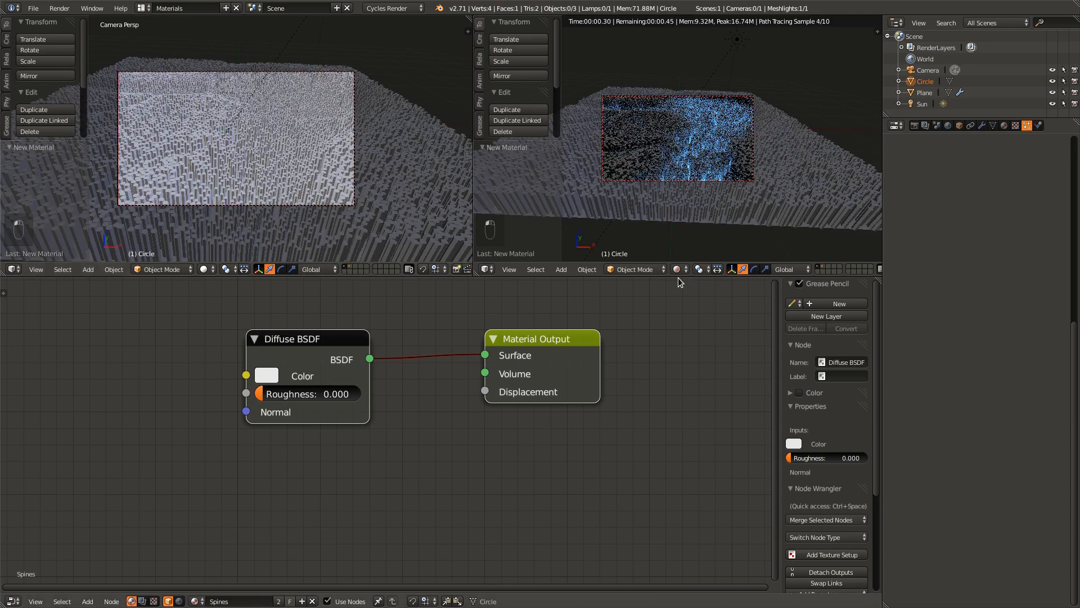
right_click(704, 213)
scroll(974, 451, "up", 2)
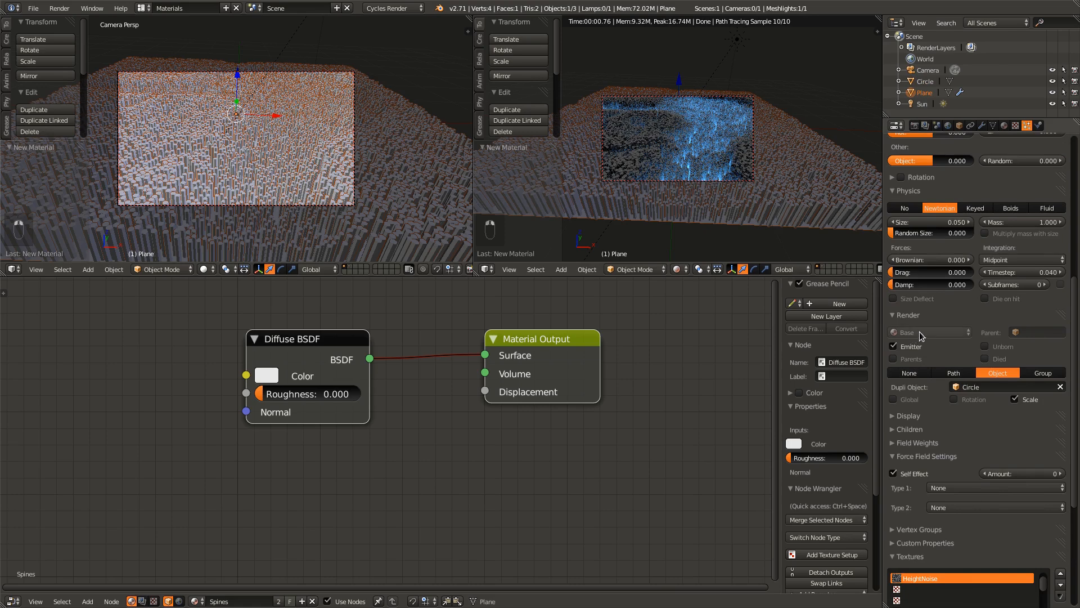
scroll(930, 333, "up", 12)
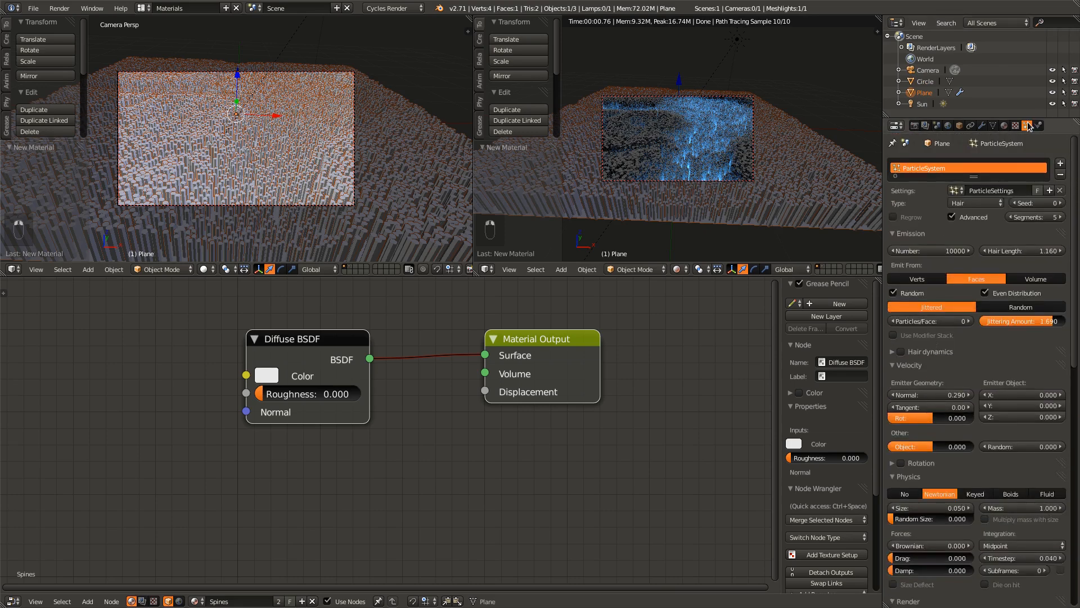
left_click(1003, 125)
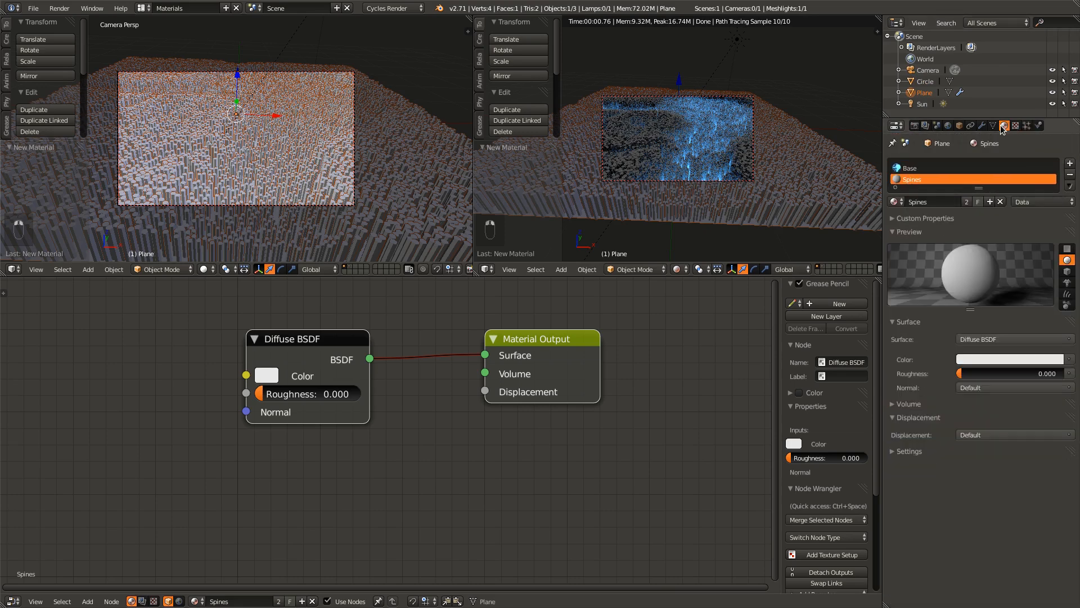
left_click(1070, 175)
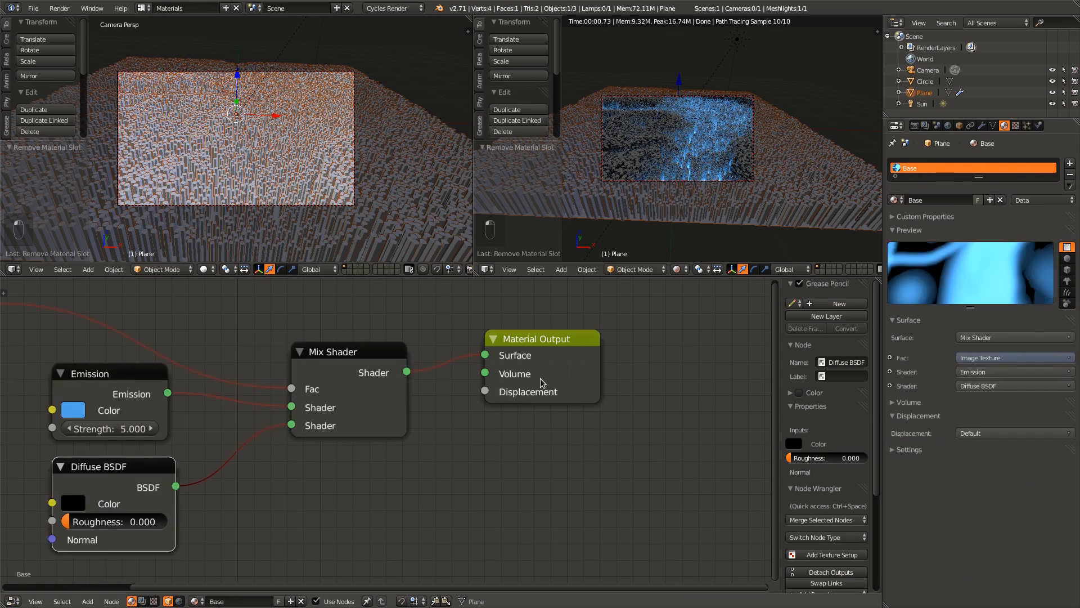
- Show the column's layer together with the plane's layer and select the Circle column for material editing
left_click(352, 265, "shift")
right_click(238, 92)
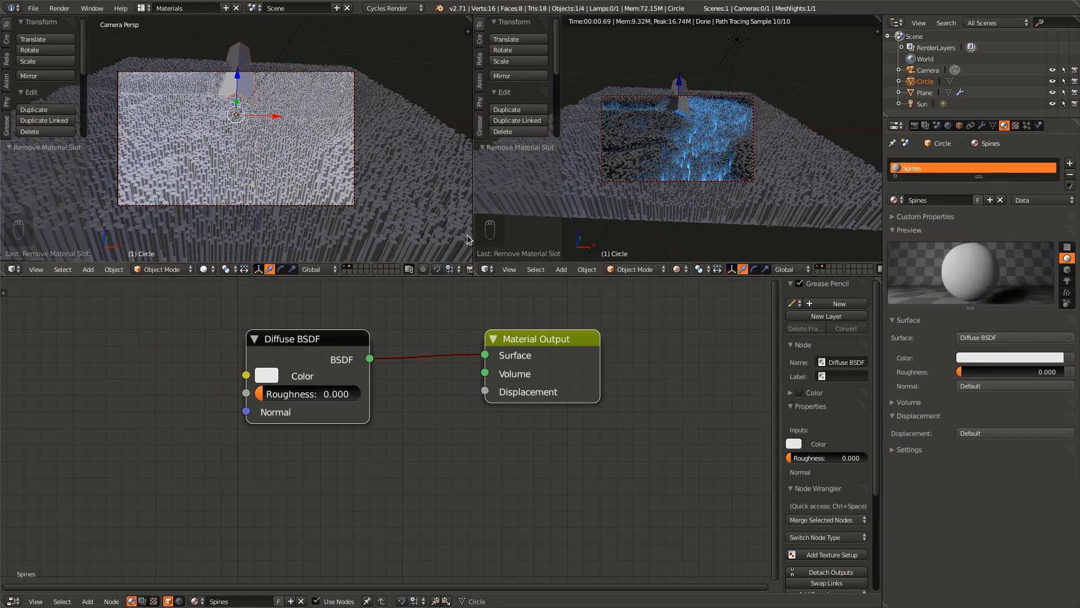
left_click(963, 337)
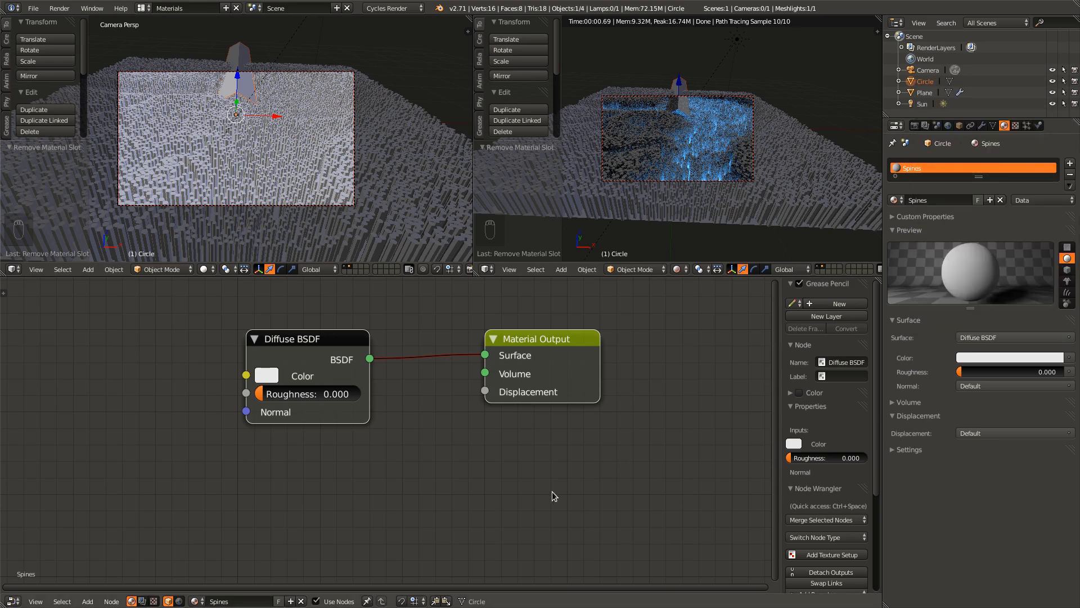
- Disconnect the Diffuse BSDF node from the Material Output in the Spines material
middle_click_drag(364, 434, 483, 463)
left_click(444, 375)
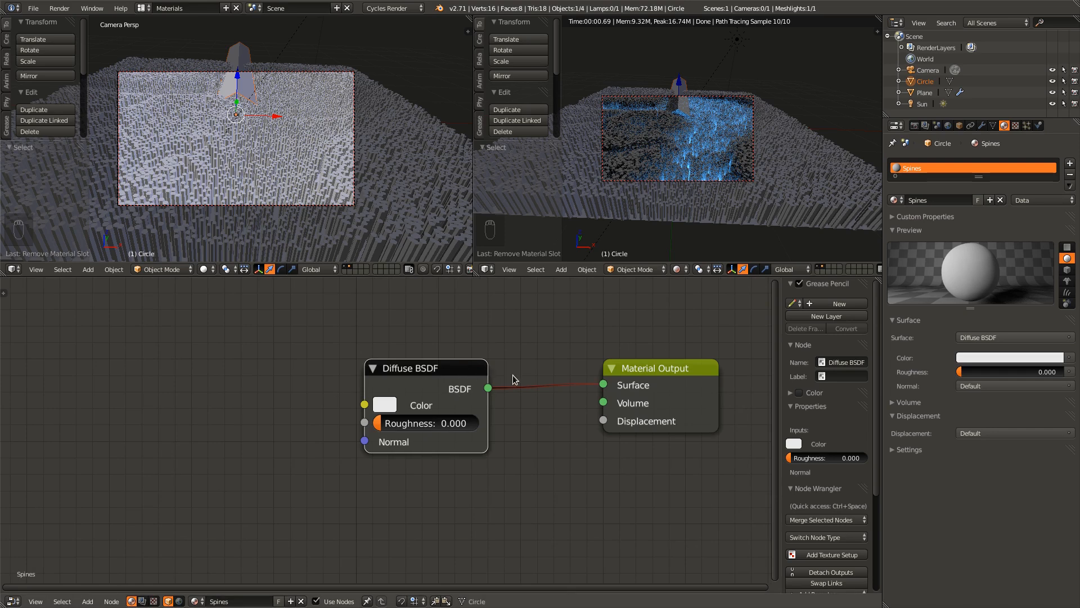
left_click_drag(465, 371, 476, 448)
left_click_drag(523, 381, 567, 446, "ctrl")
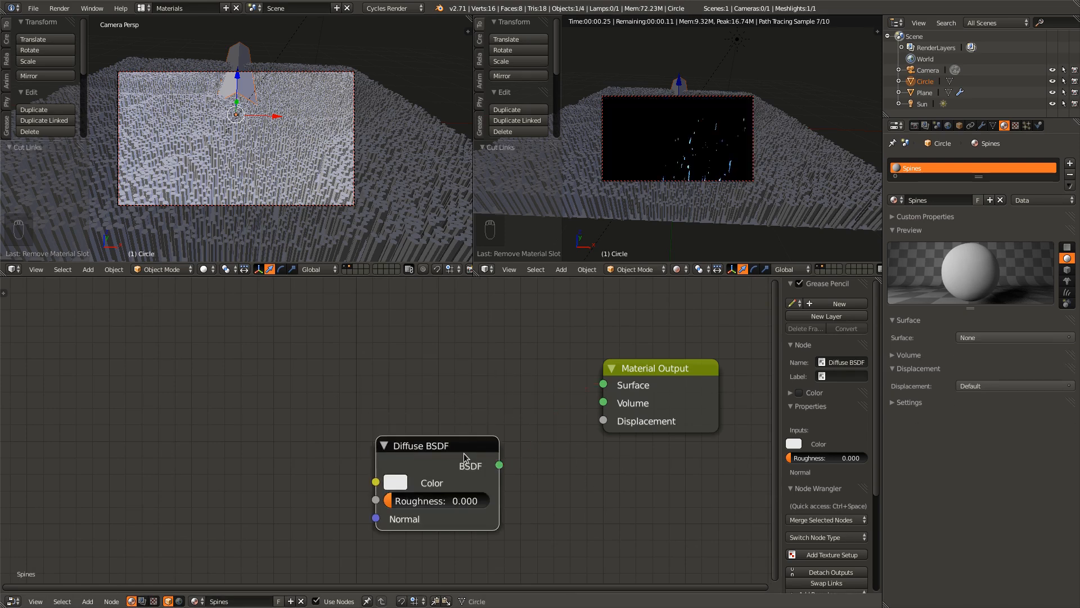
- Move the Diffuse BSDF node well away from the Material Output to make room for more nodes between them
left_click_drag(466, 461, 220, 365)
middle_click_drag(406, 426, 525, 435)
middle_click_drag(438, 400, 385, 386)
scroll(383, 386, "down", 3)
left_click_drag(267, 360, 285, 328)
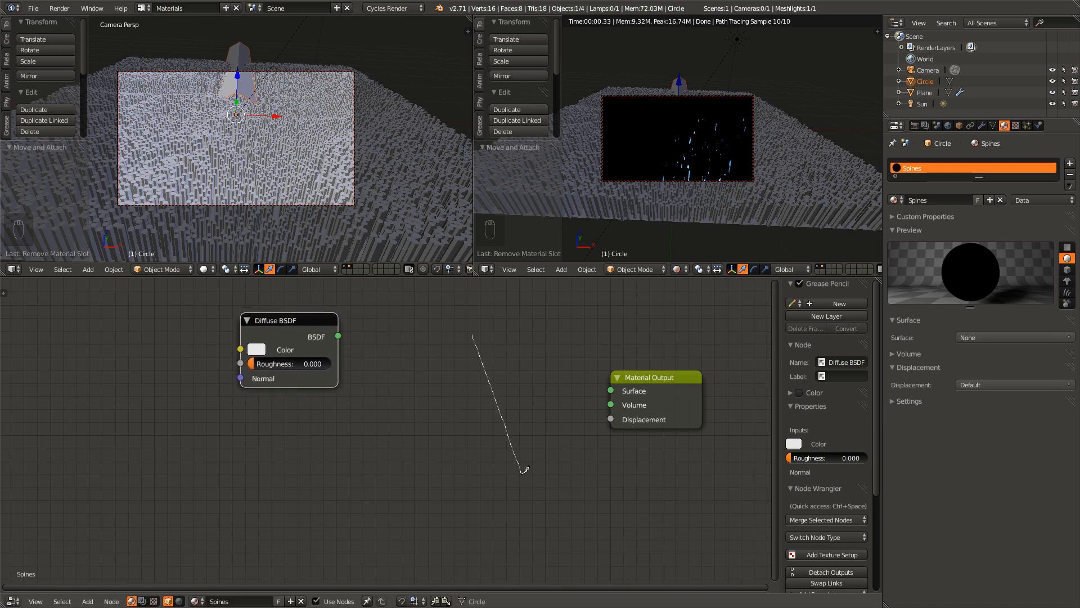
right_click_drag(525, 471, 525, 471, "ctrl")
right_click_drag(469, 329, 522, 512, "ctrl")
right_click_drag(423, 433, 414, 440, "ctrl")
left_click_drag(304, 321, 263, 314)
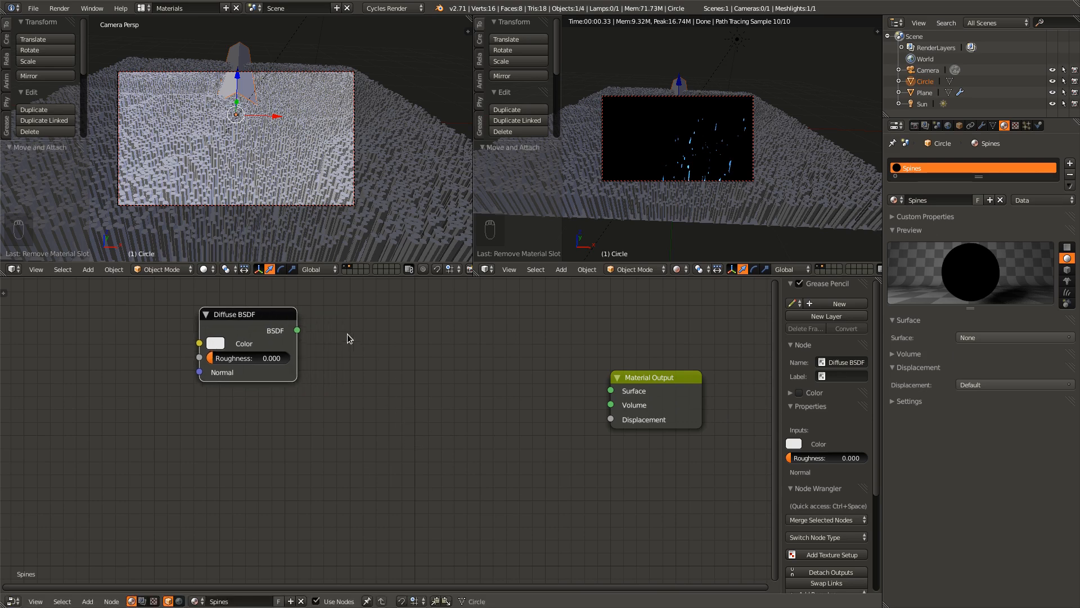
left_click_drag(304, 340, 287, 356)
middle_click_drag(395, 430, 362, 405)
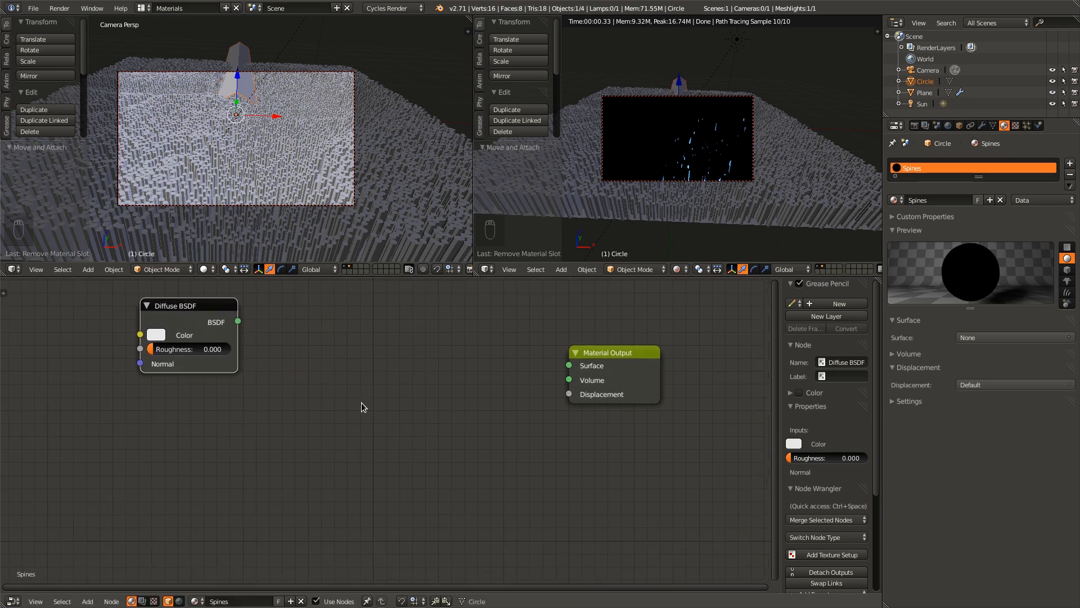
- Add a Mix Shader node and connect it to the Material Output's Surface input
key("shift+a")
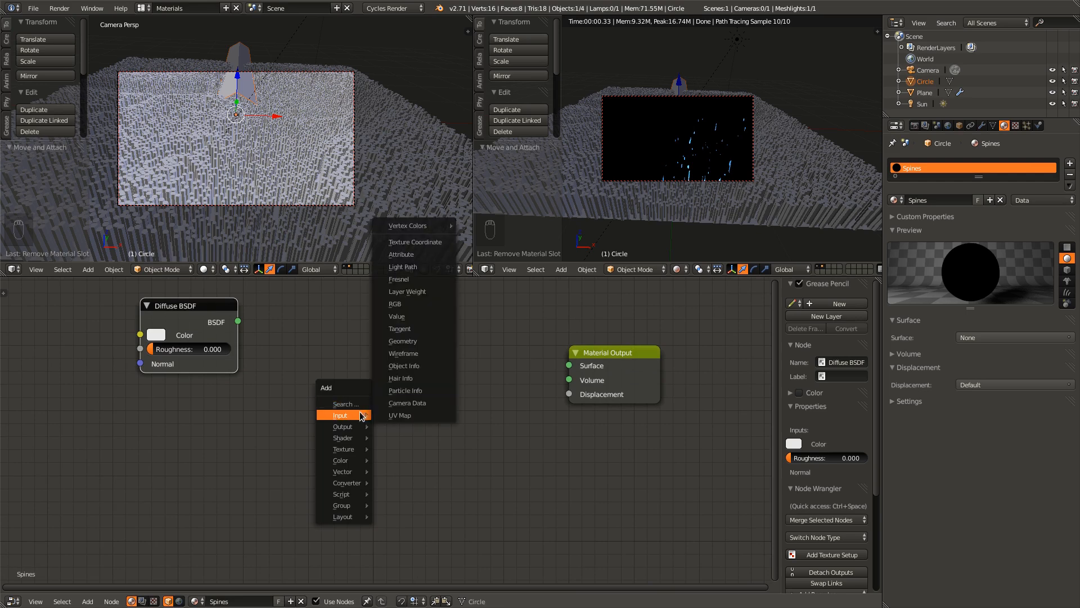
left_click(354, 403)
type("mi")
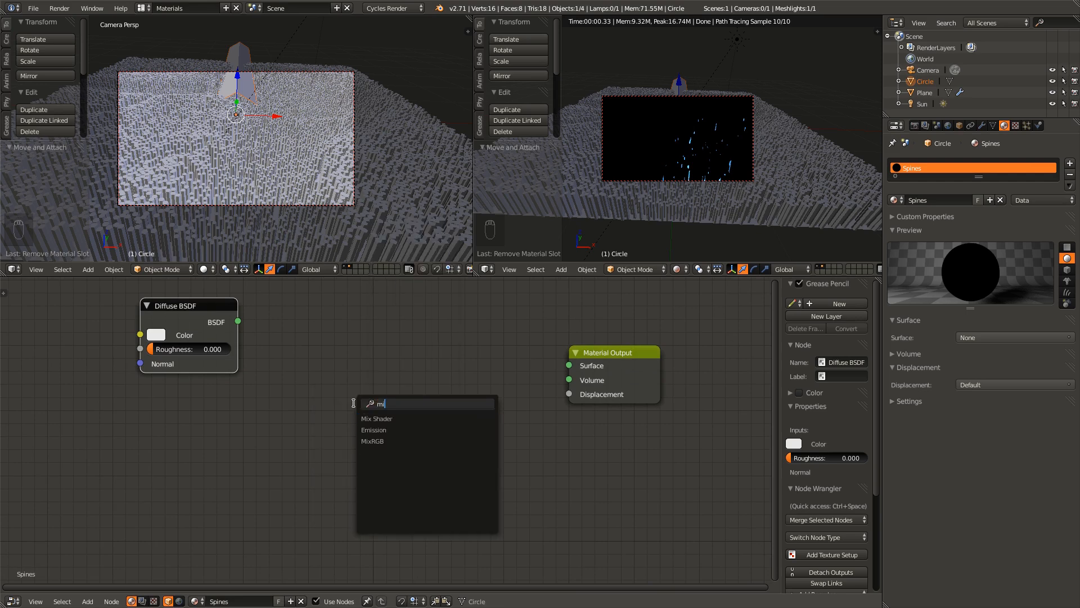
key("Return")
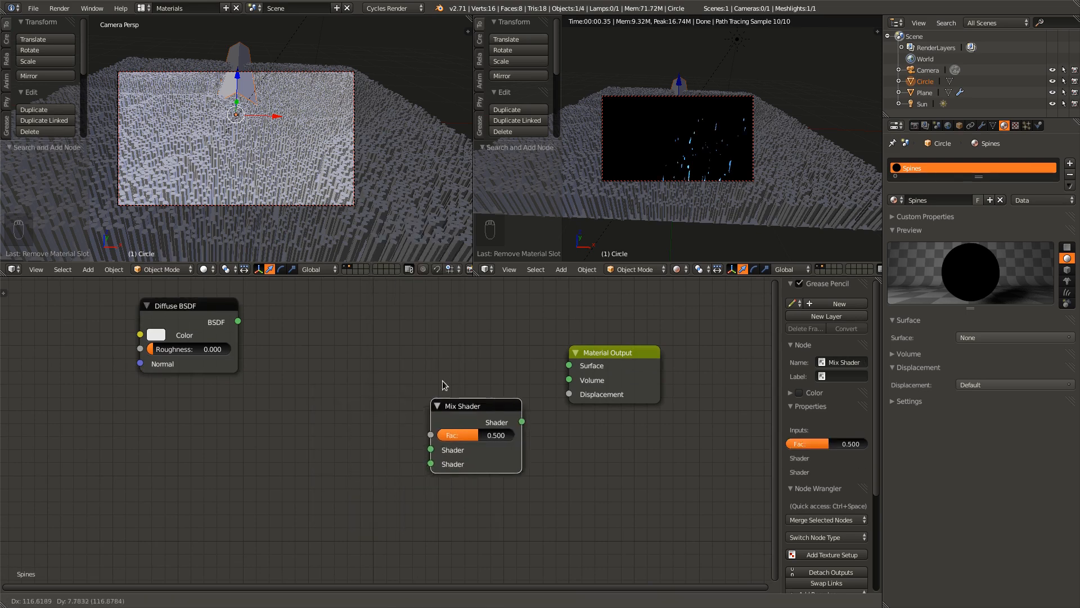
left_click(388, 365)
left_click(608, 363)
key("f")
- Align the Mix Shader and Diffuse BSDF nodes and connect the Diffuse BSDF to the first Shader input
left_click_drag(422, 369, 443, 349)
left_click_drag(213, 337, 216, 383)
left_click(457, 348)
left_click(194, 351)
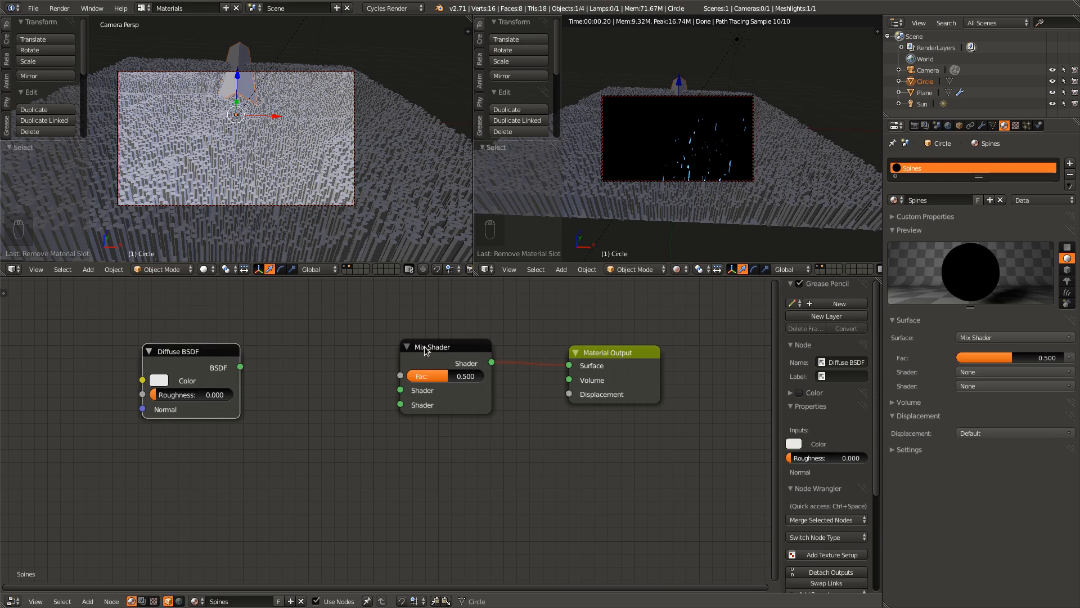
left_click(428, 349, "shift")
key("f")
middle_click_drag(303, 390, 355, 367)
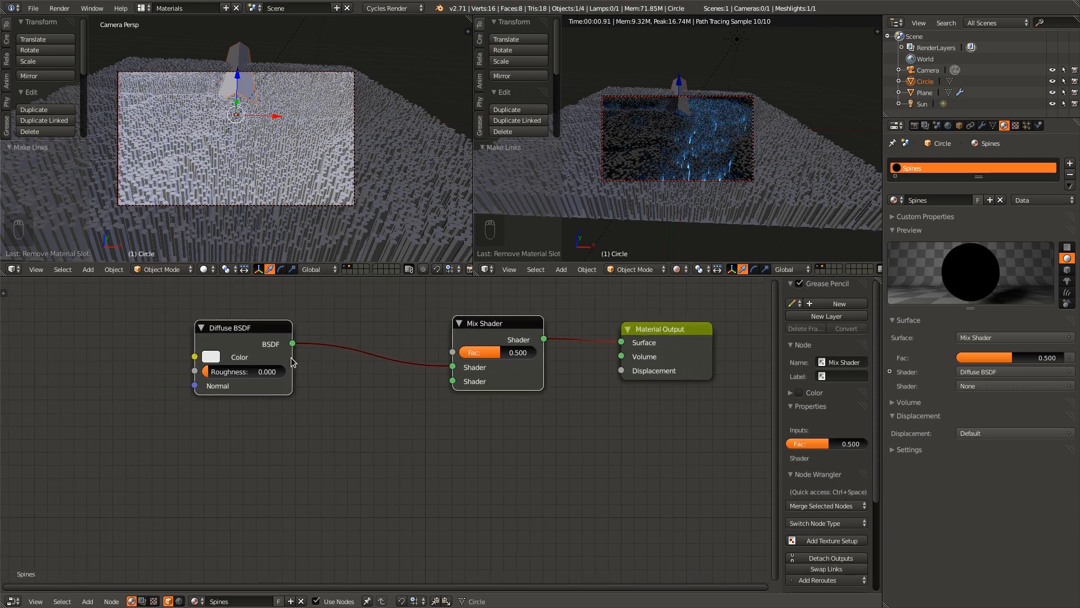
- Add a Glossy BSDF node below the Diffuse BSDF and connect it to the Mix Shader's second Shader input
left_click(264, 336)
key("shift+a")
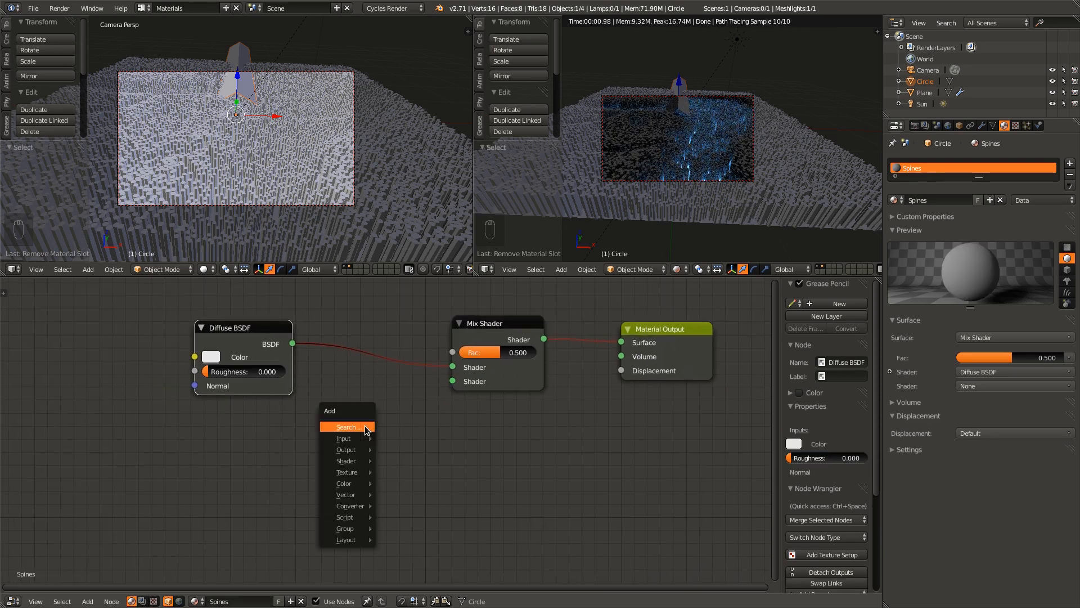
left_click(364, 426)
type("gloss")
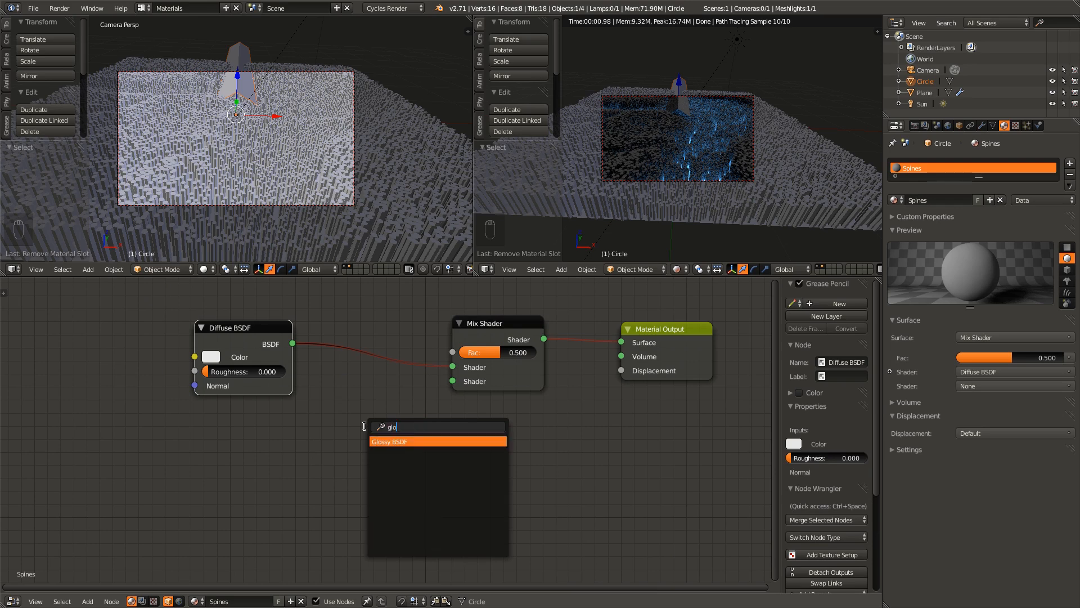
key("Return")
left_click(129, 406)
right_click(484, 340, "shift")
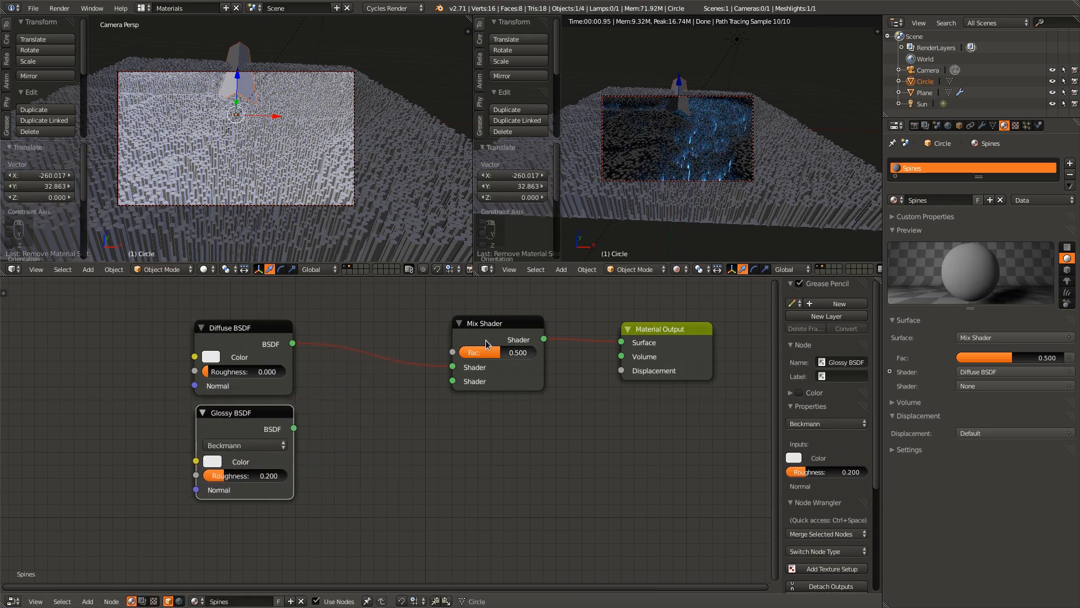
key("f")
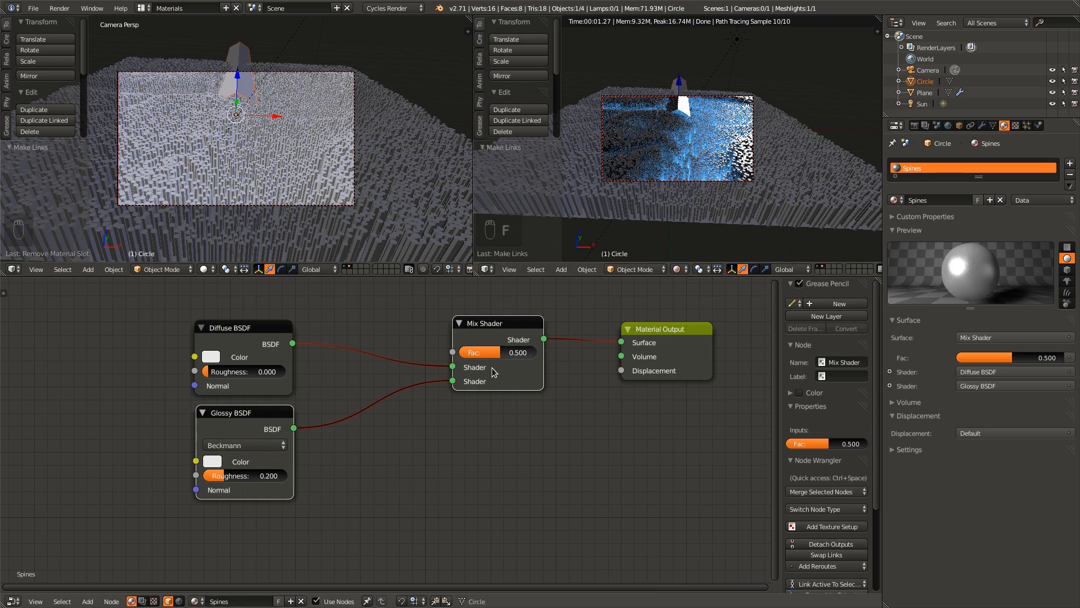
- Set the Mix Shader's Fac to 0.25 in the Spines material
middle_click_drag(404, 544, 500, 532)
scroll(512, 527, "up", 3)
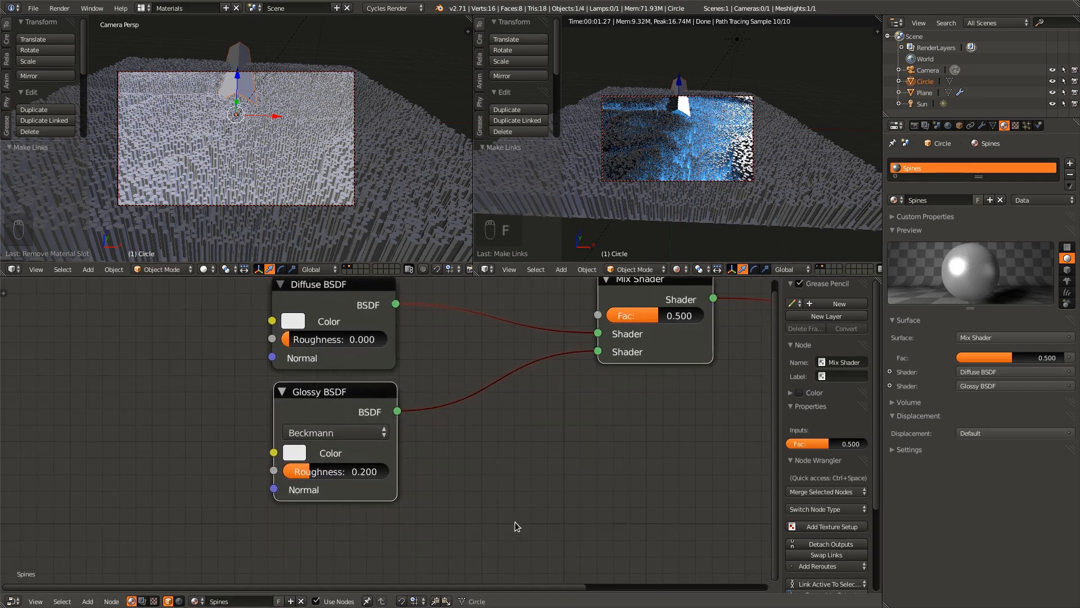
middle_click_drag(650, 364, 572, 401)
left_click(583, 355)
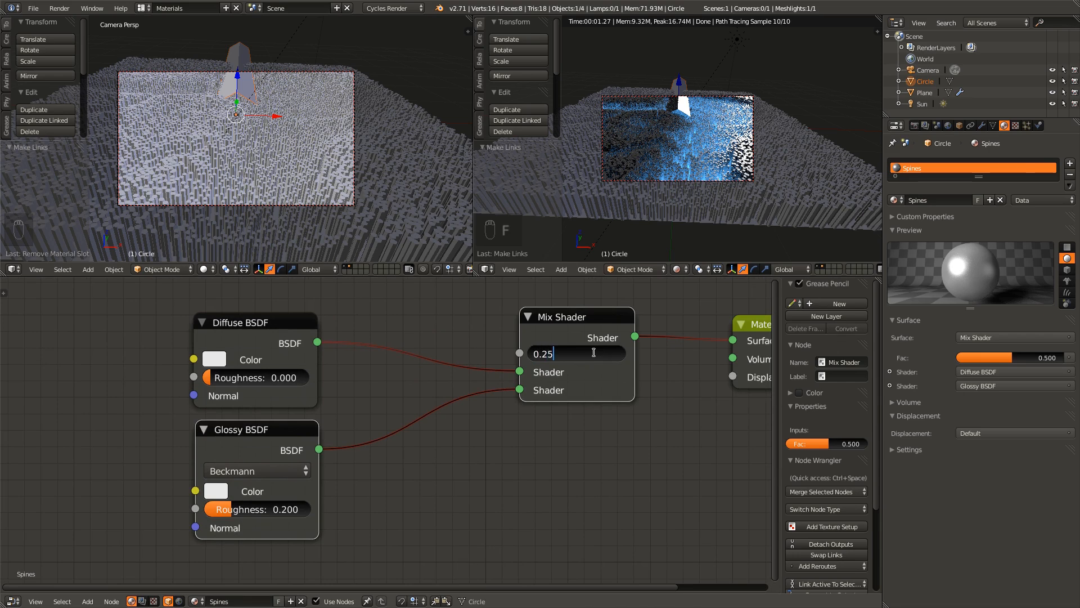
key("Return")
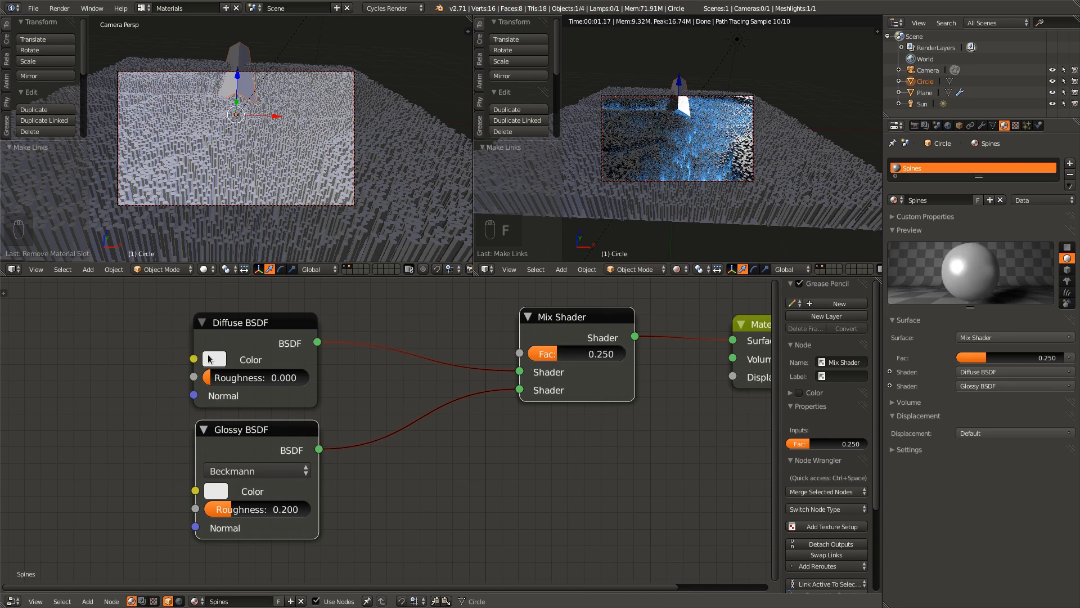
- Darken the Diffuse BSDF node's color to a dark gray
left_click(213, 360)
left_click(346, 207)
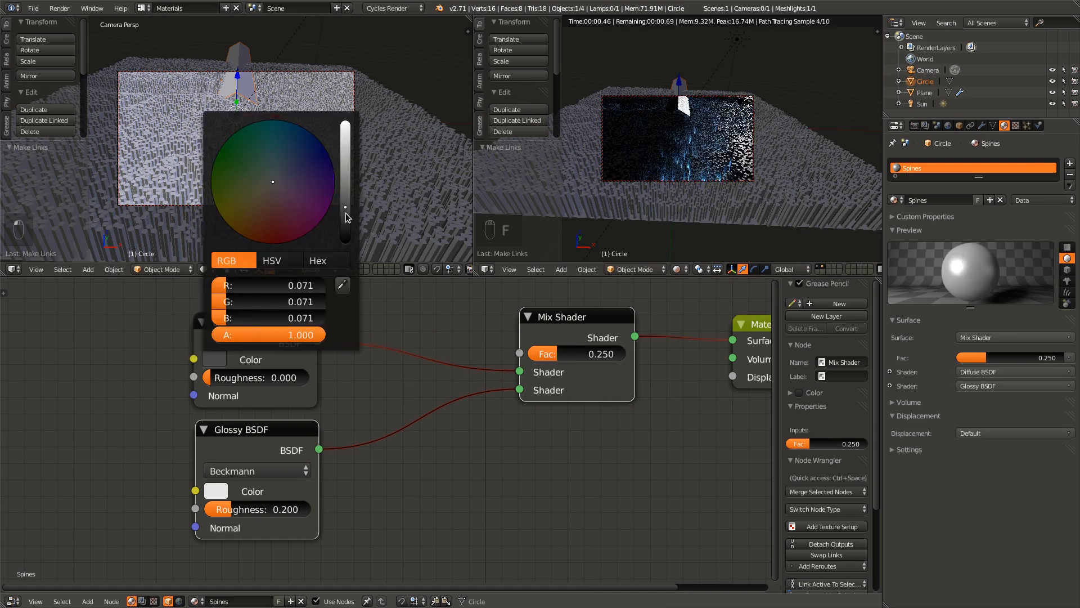
left_click_drag(345, 207, 347, 213)
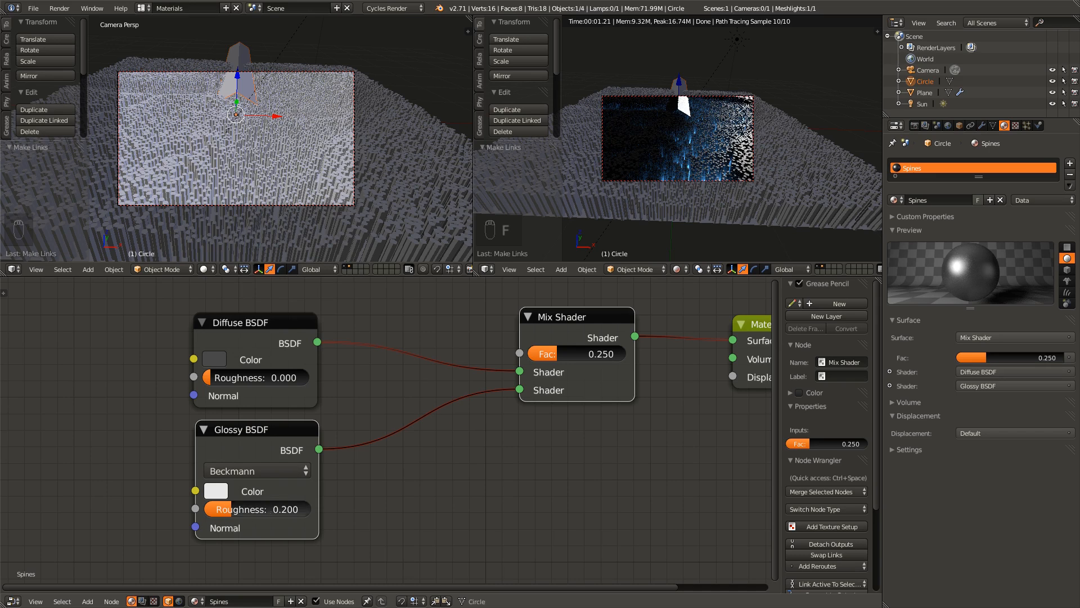
- Set the Glossy BSDF node's roughness to 0.042 and check the rendered preview from the camera view
left_click(266, 509)
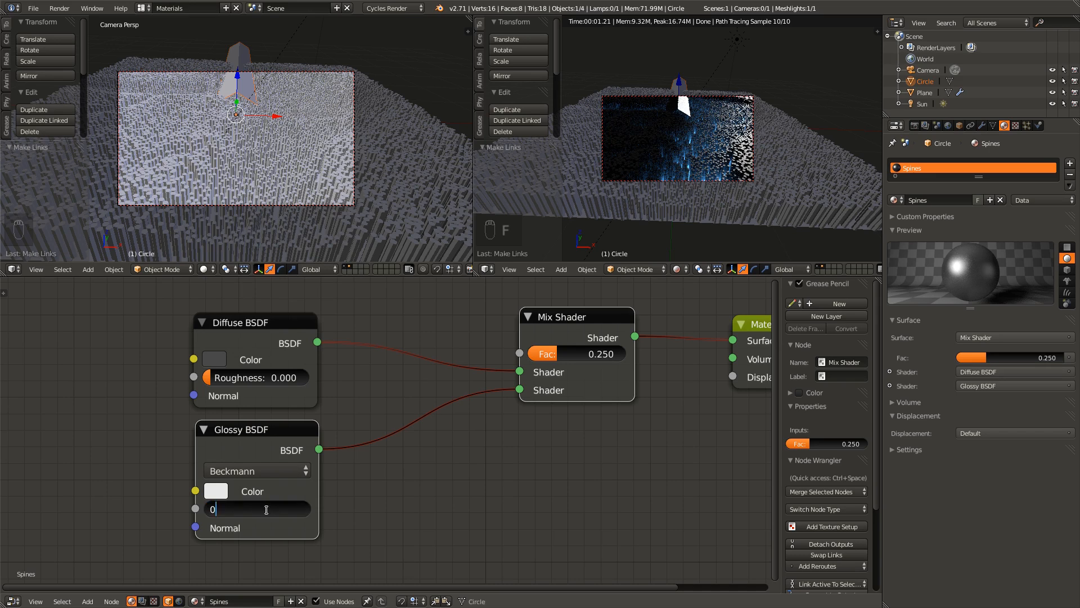
key("Return")
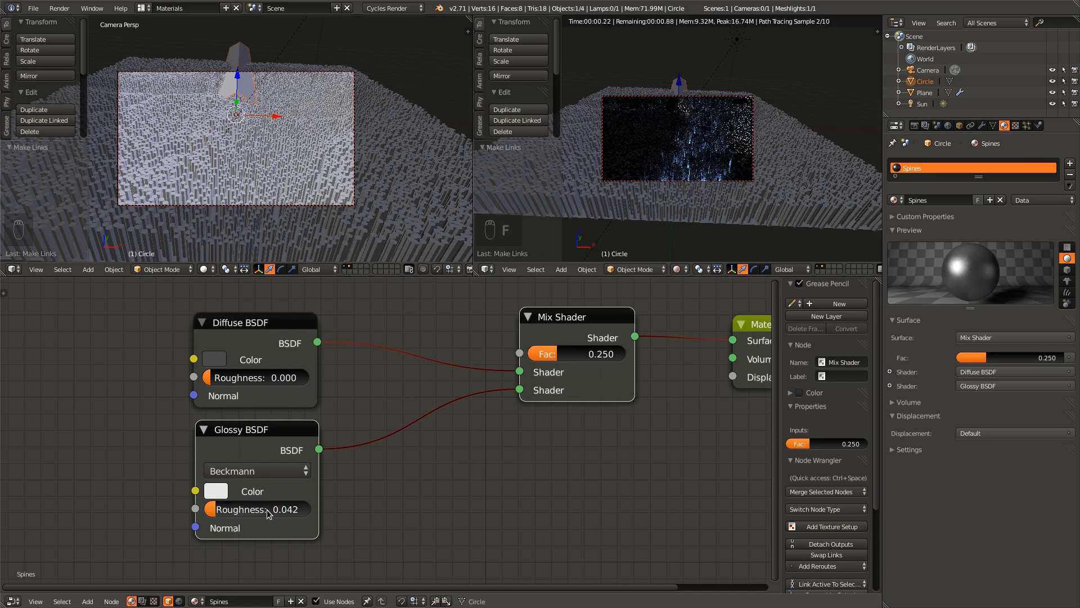
scroll(673, 193, "up", 3)
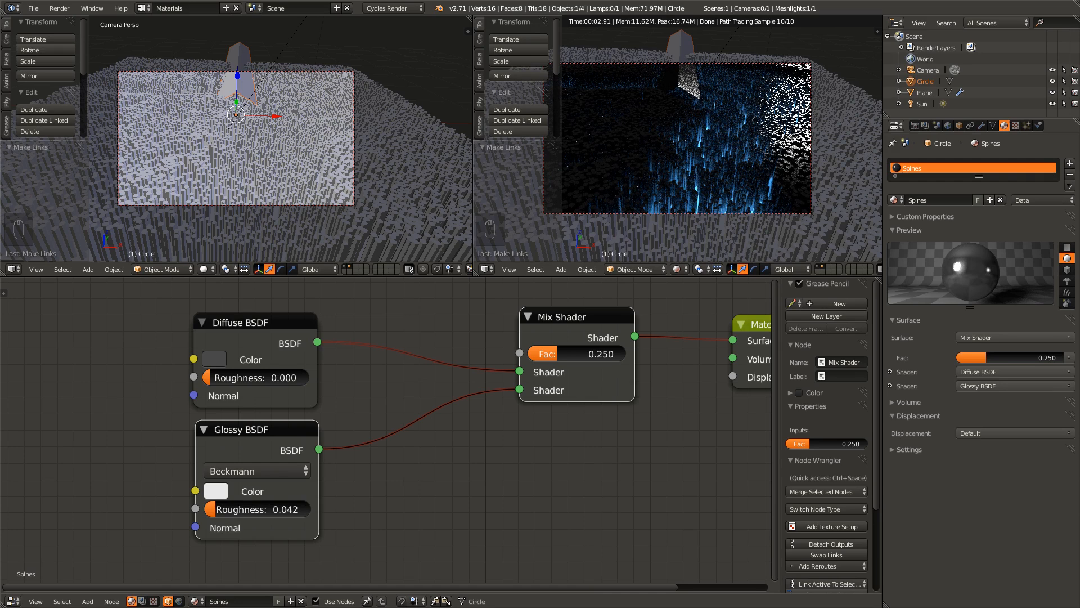
scroll(616, 154, "up", 1)
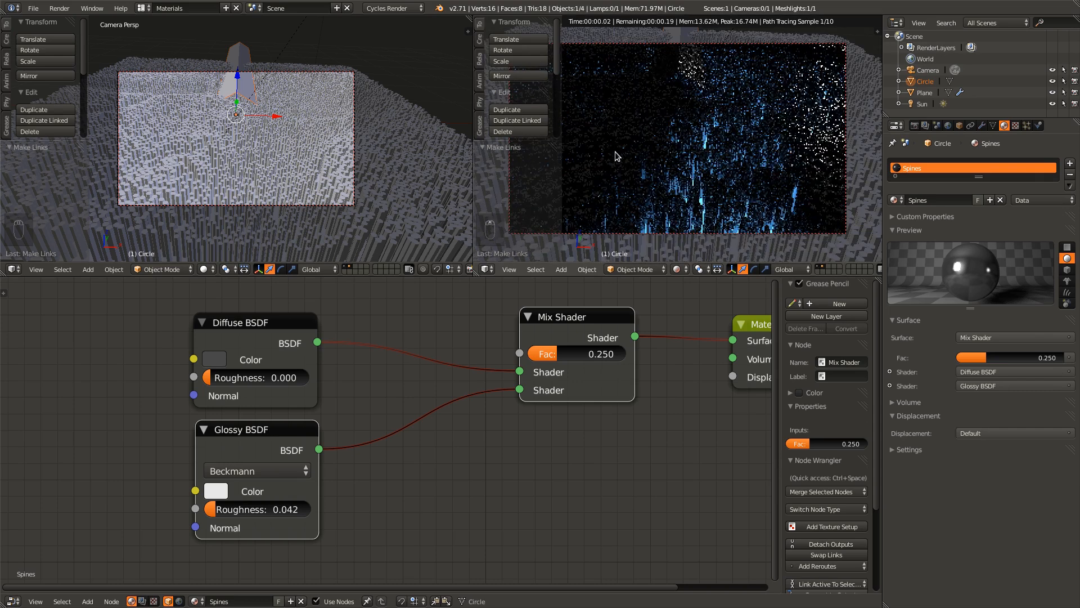
middle_click_drag(726, 238, 634, 184)
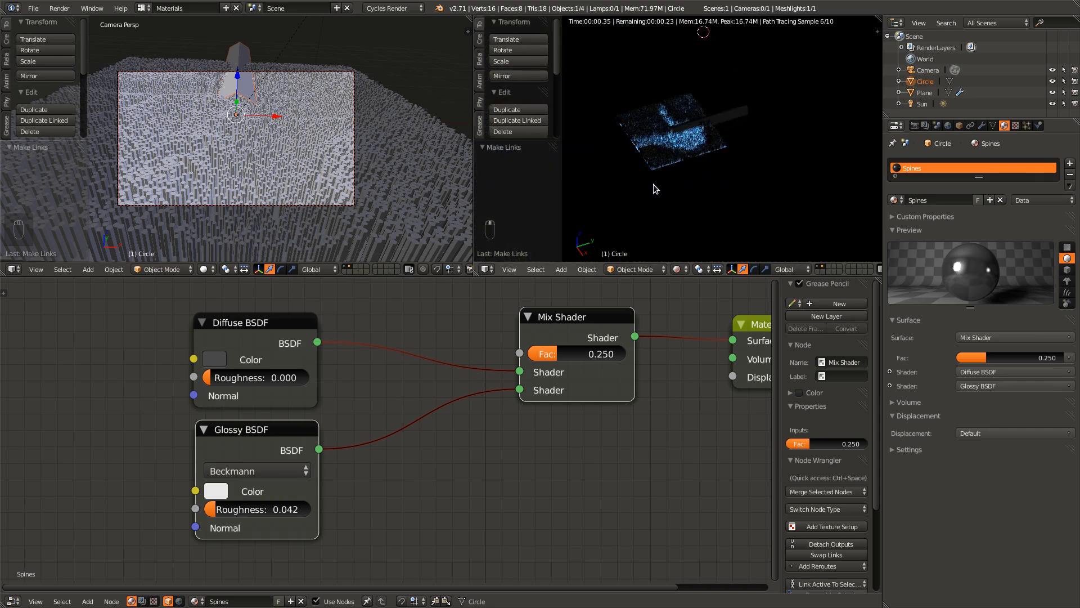
key("KP_0")
key("KP_0")
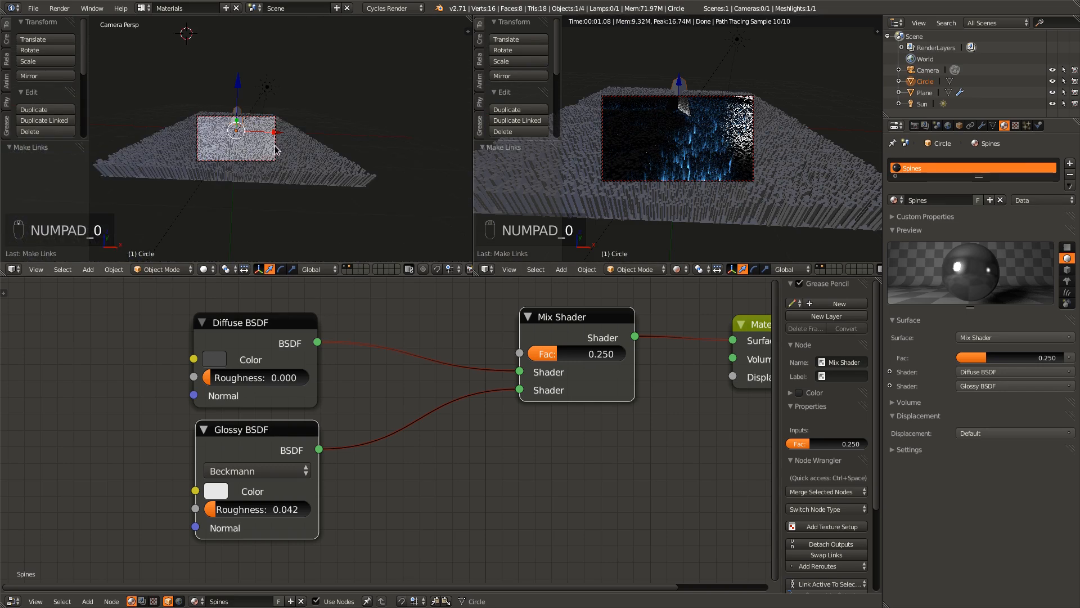
- Select the Sun lamp and try to rotate it around the global Z axis
right_click(269, 88)
key("r")
key("z")
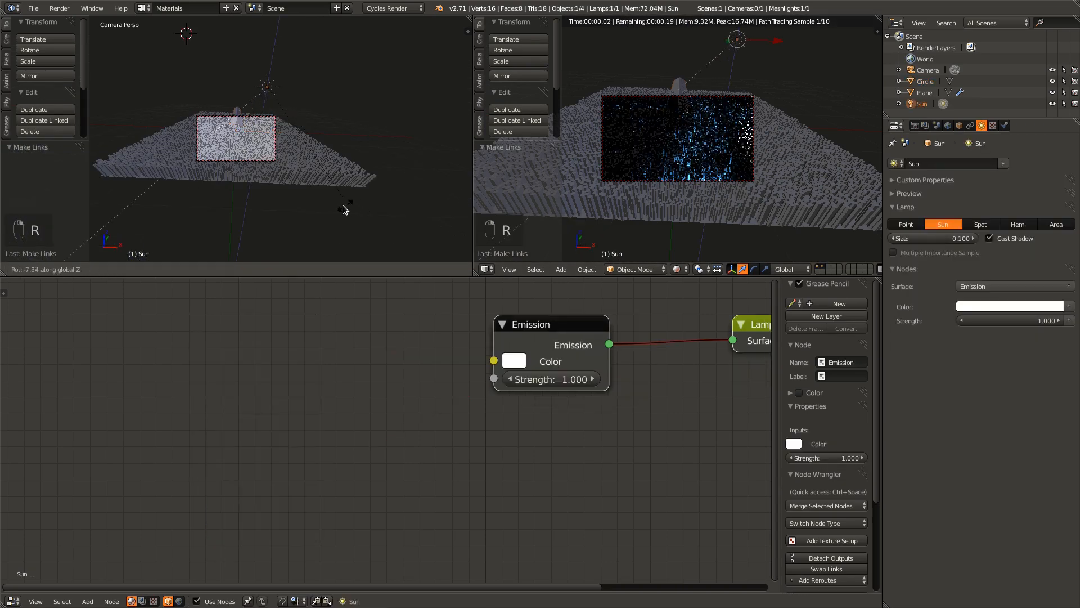
left_click(373, 208)
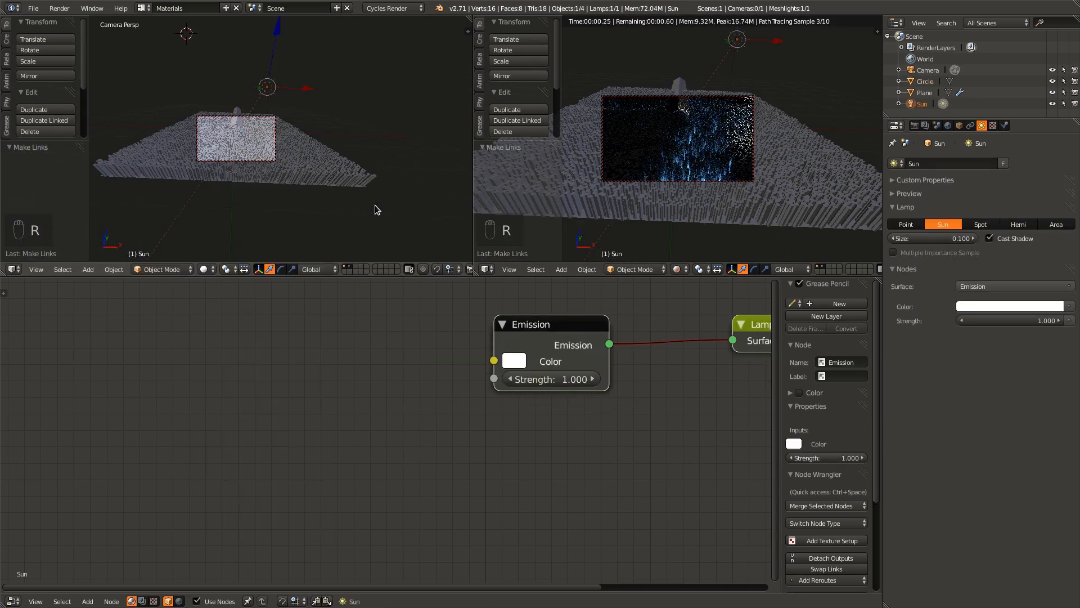
- Raise the Sun lamp along the Z axis by about 1.457 units, working from the right side view
key("KP_3")
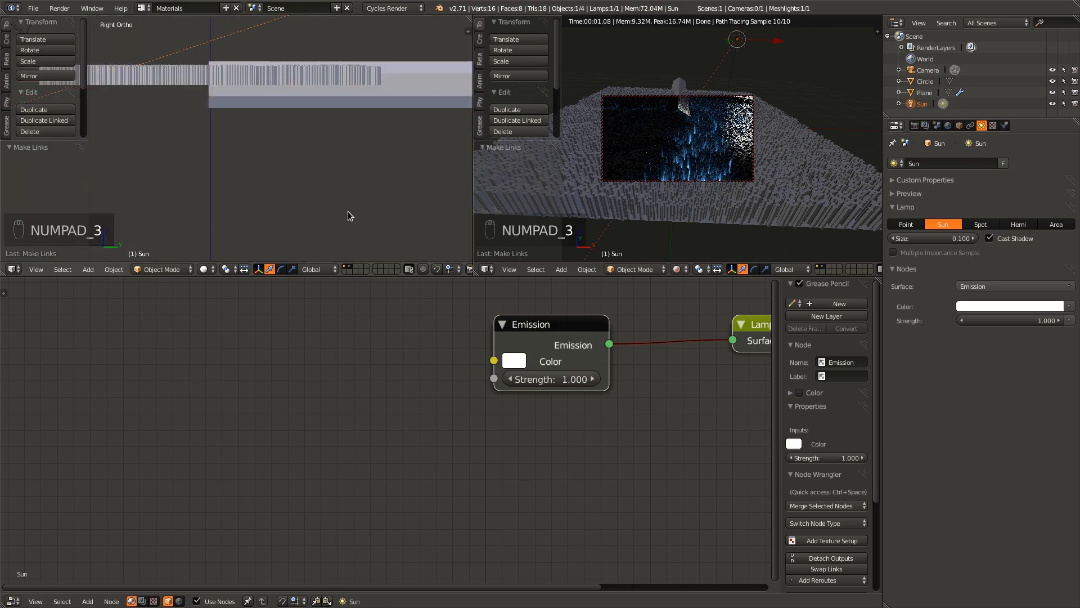
scroll(347, 211, "down", 4)
key("g")
key("z")
left_click(353, 147)
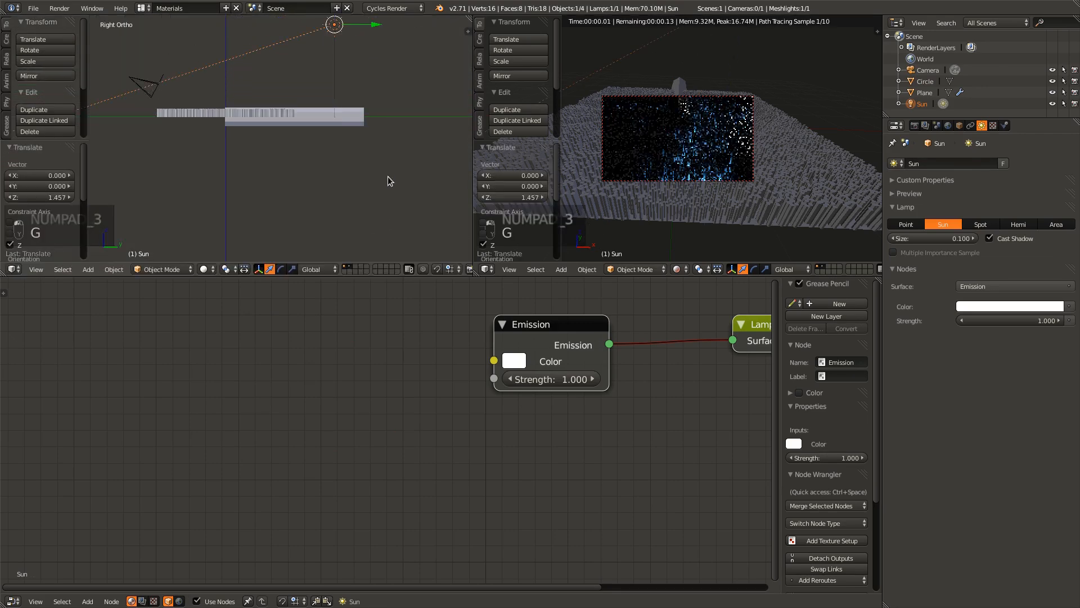
- Set the Sun lamp's emission strength to 1.5
middle_click_drag(387, 177, 371, 182)
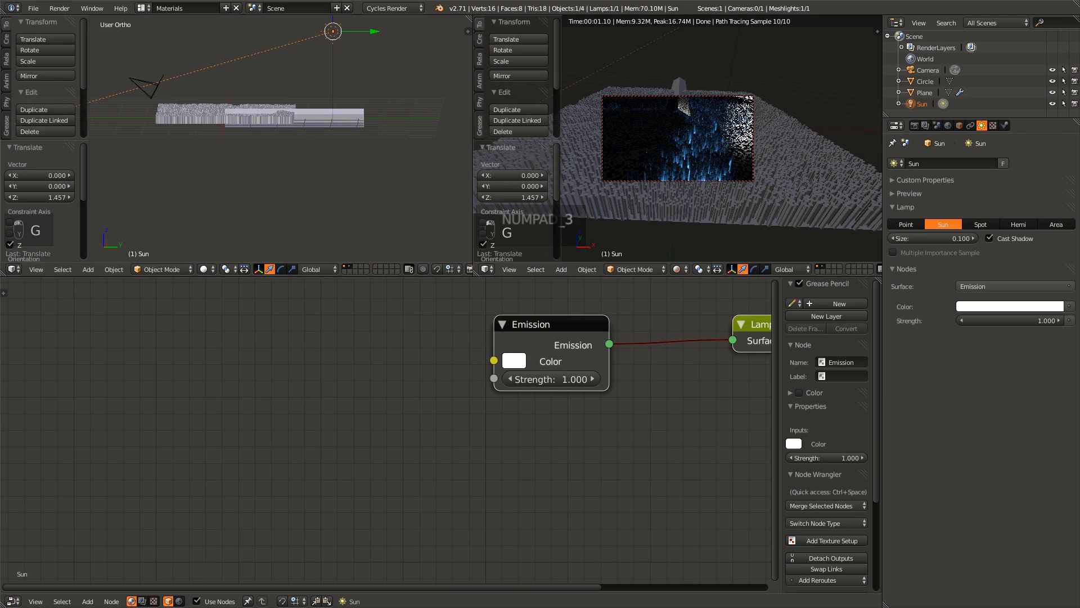
left_click(1035, 318)
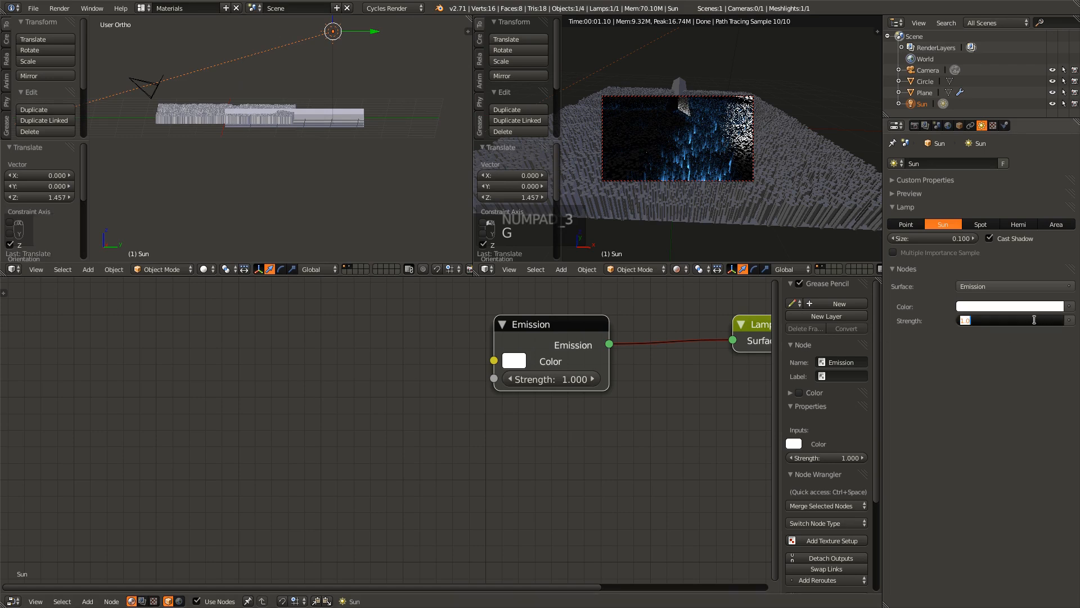
key("Return")
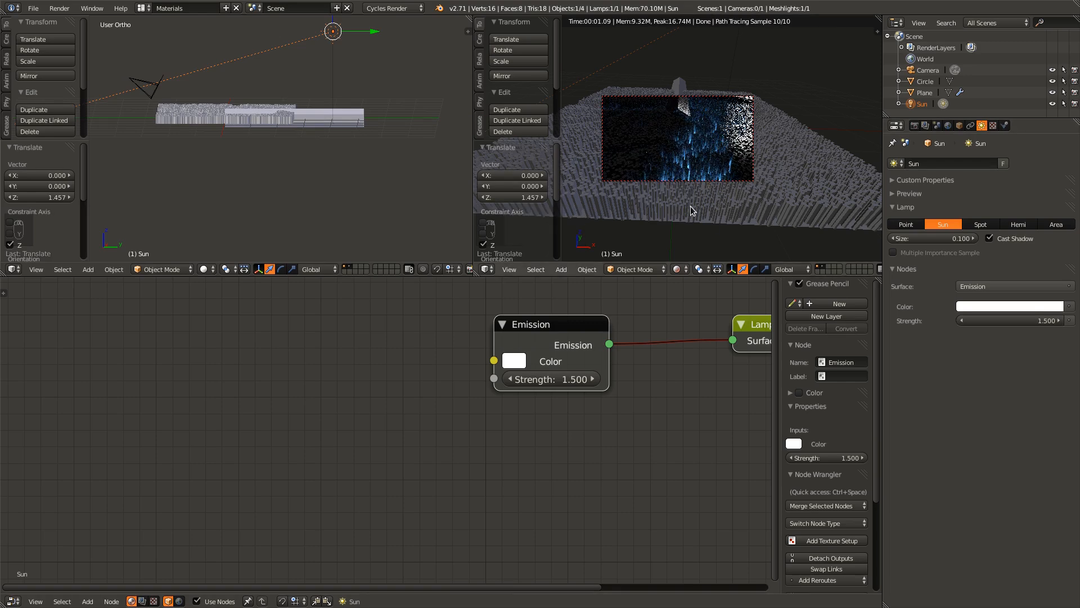
- Rotate the Sun lamp around the global Z axis by about 14.3°
middle_click_drag(239, 165, 333, 222)
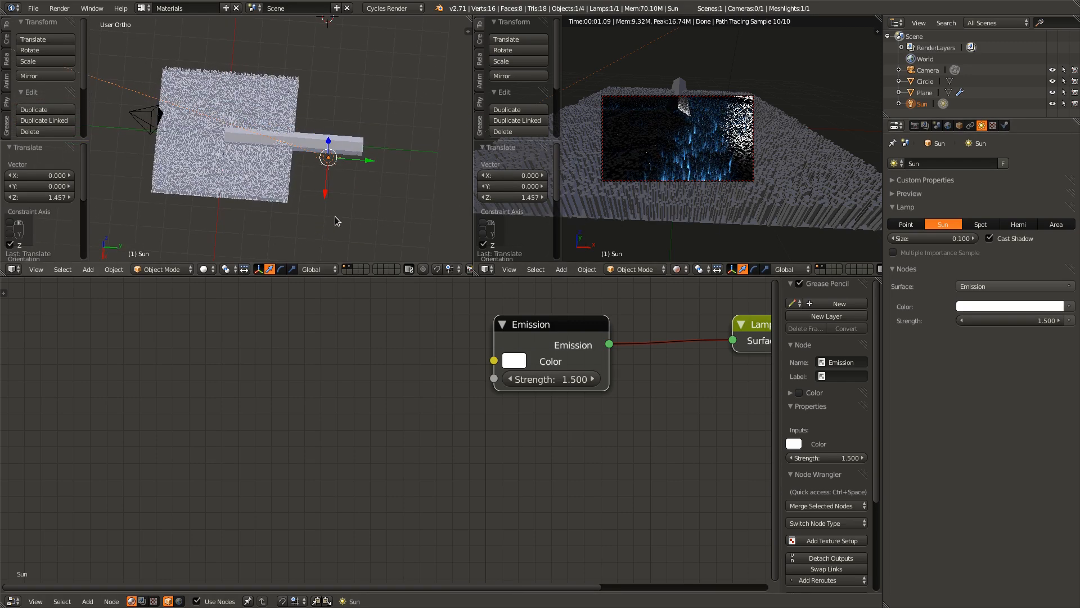
key("r")
key("z")
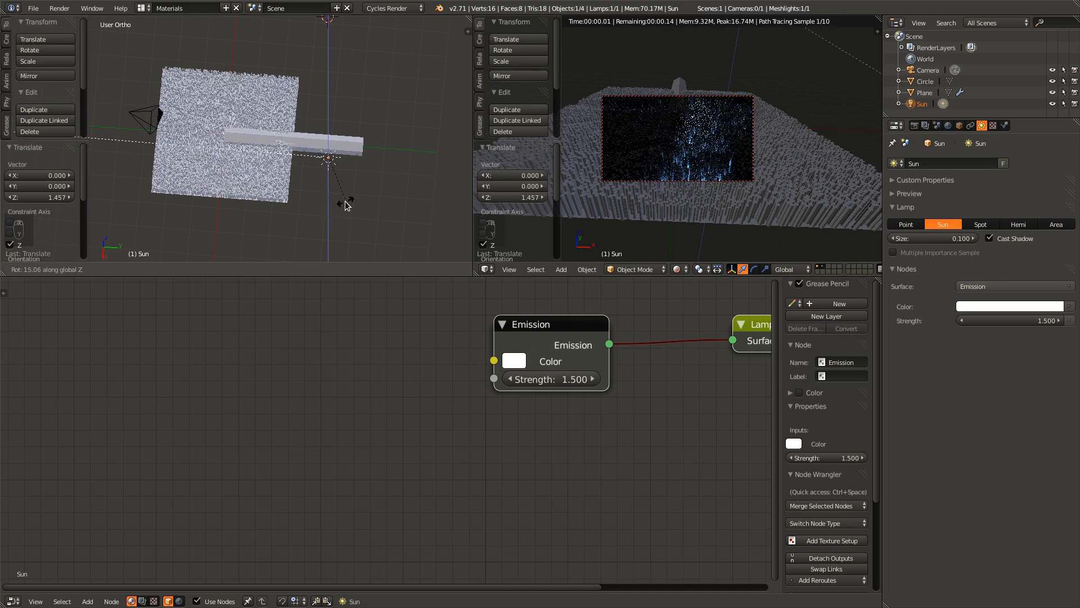
left_click(346, 204)
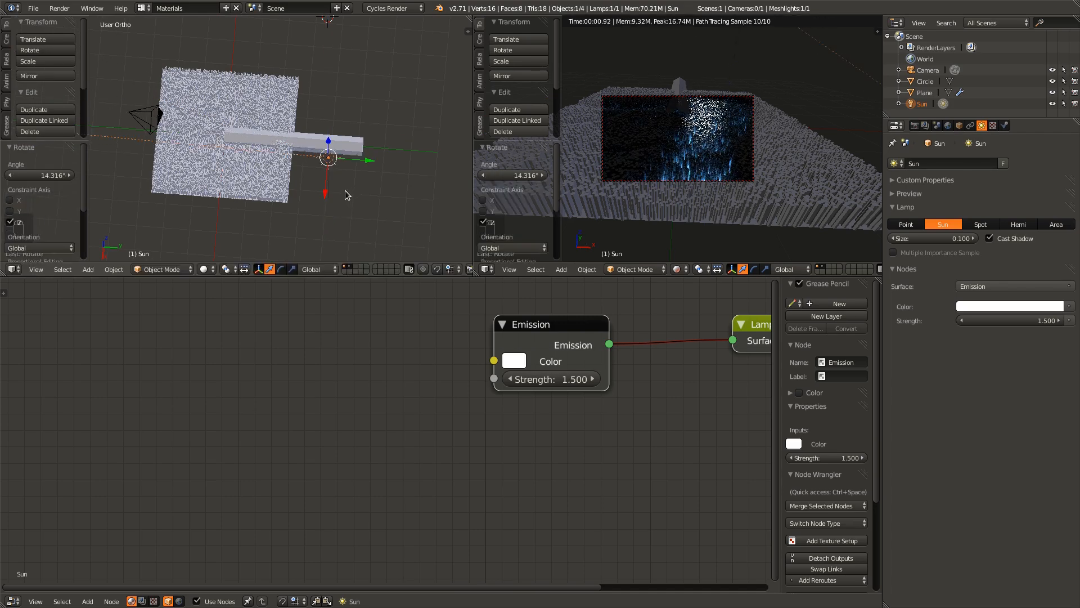
- Rotate the Sun lamp further around the global Z axis in two turns of about 5.1° and 10.9°
middle_click_drag(349, 193, 344, 127)
key("r")
key("z")
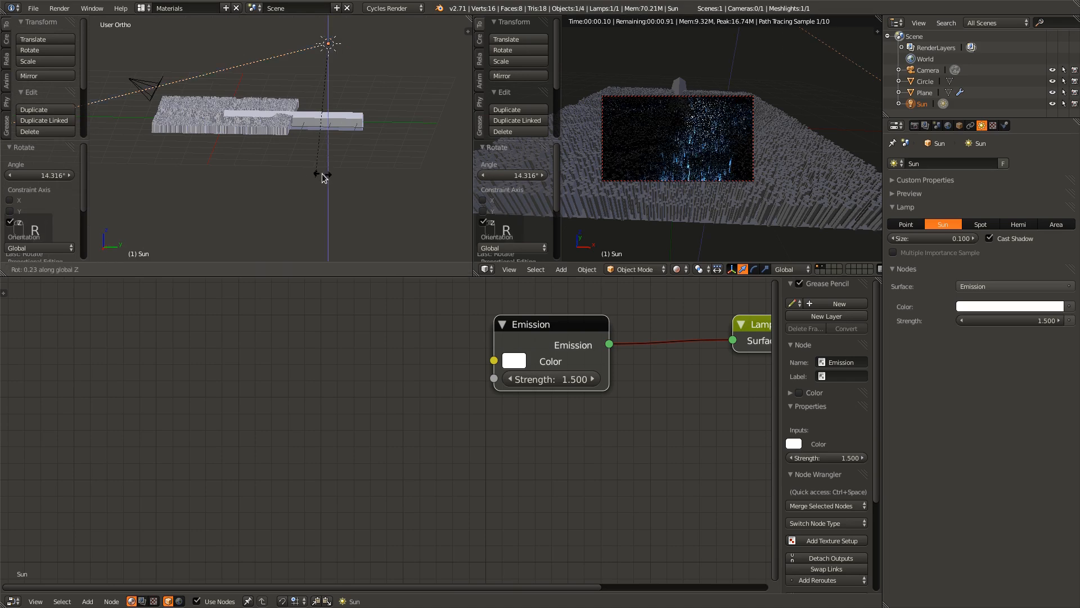
left_click(327, 169)
middle_click_drag(326, 169, 320, 212)
key("r")
key("z")
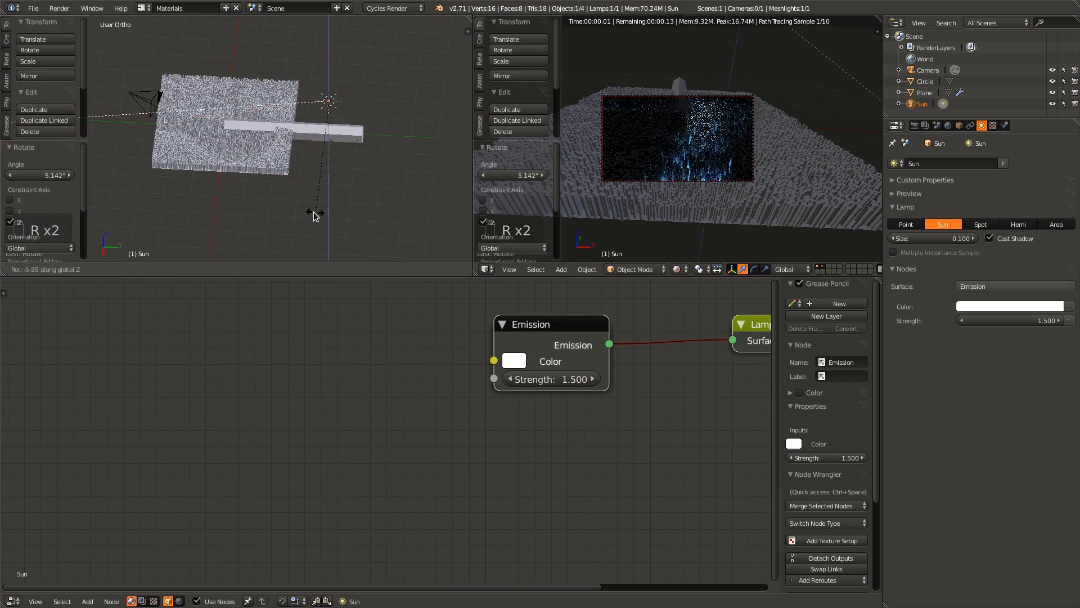
left_click(345, 196)
- Set the Sun lamp's size to 1 and nudge it down to 0.999
middle_click_drag(345, 197, 283, 217)
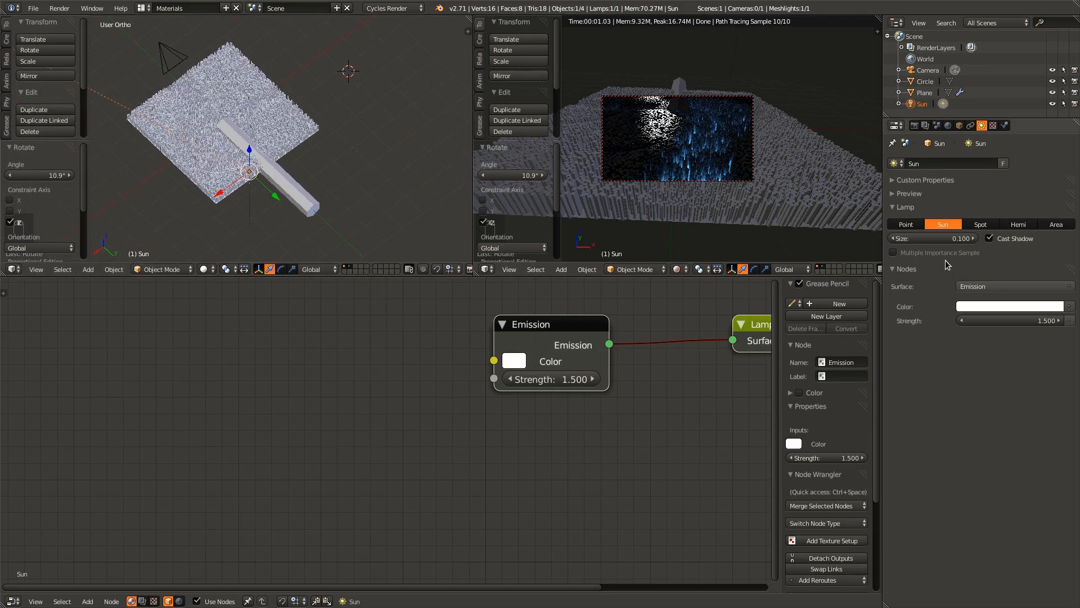
left_click(954, 239)
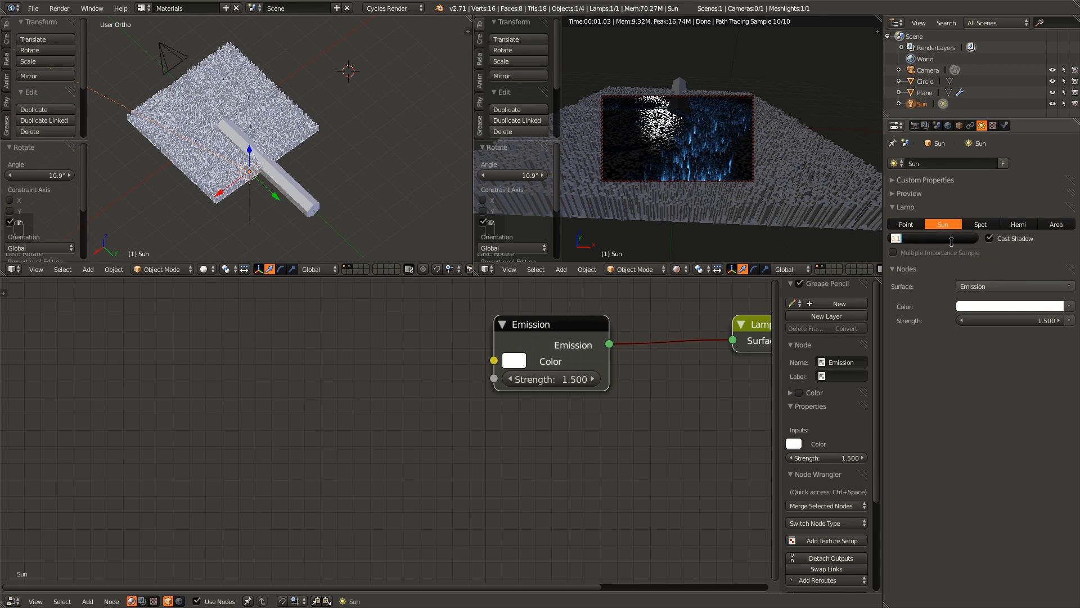
type("1")
key("Return")
scroll(787, 138, "up", 3)
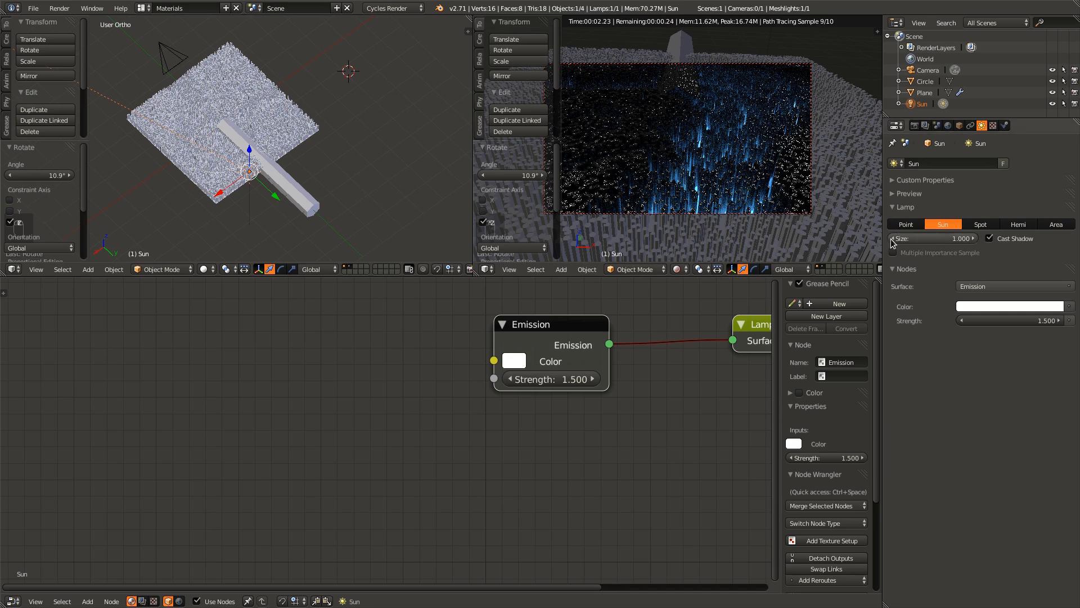
left_click(893, 239)
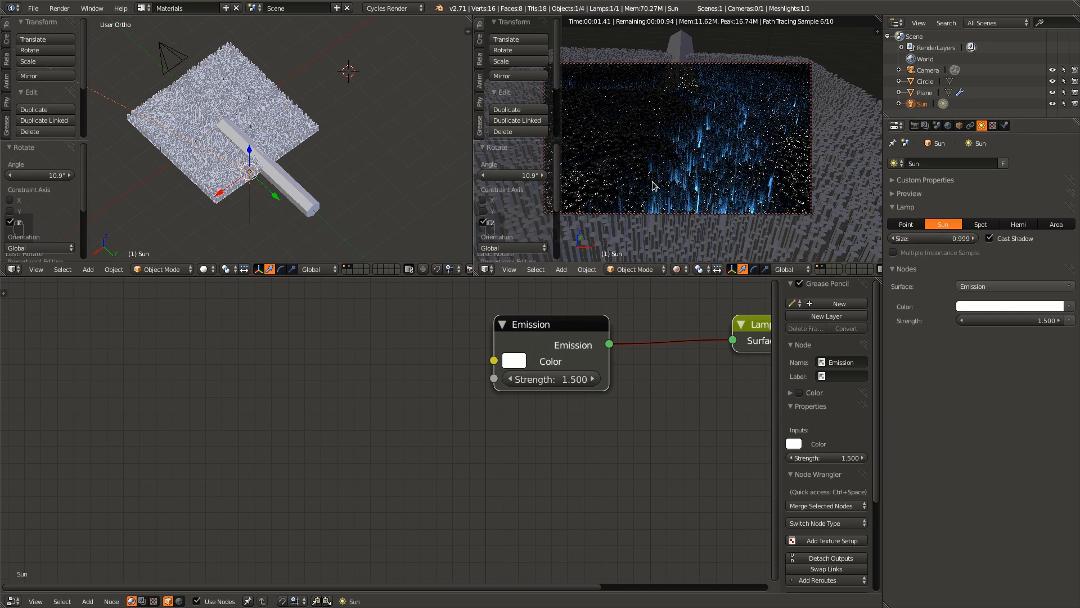
- Turn off the first layer to hide the original column object and save the file
key("ctrl+s")
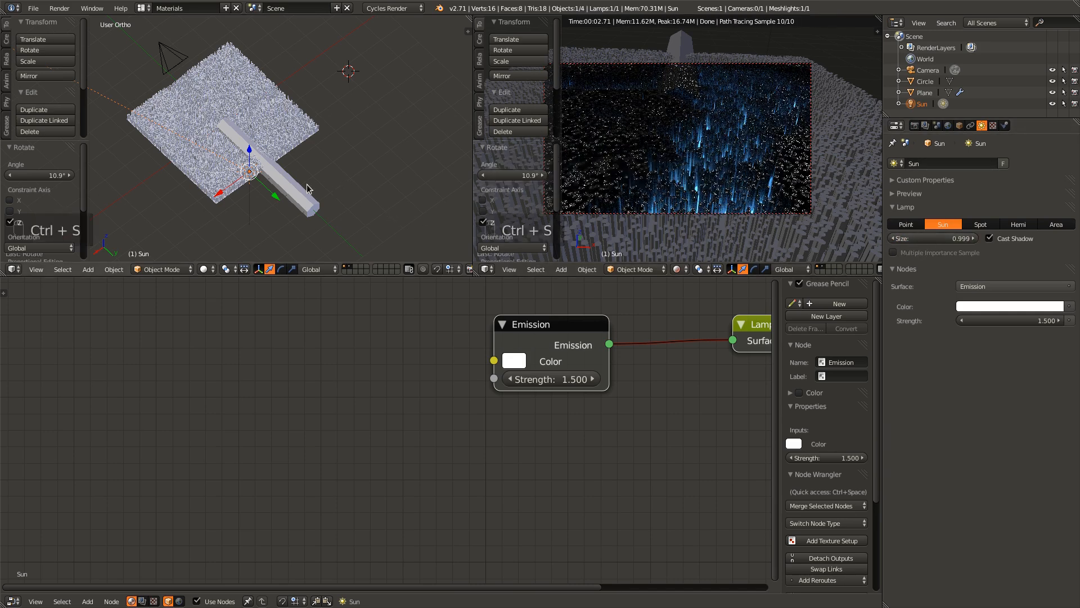
key("1")
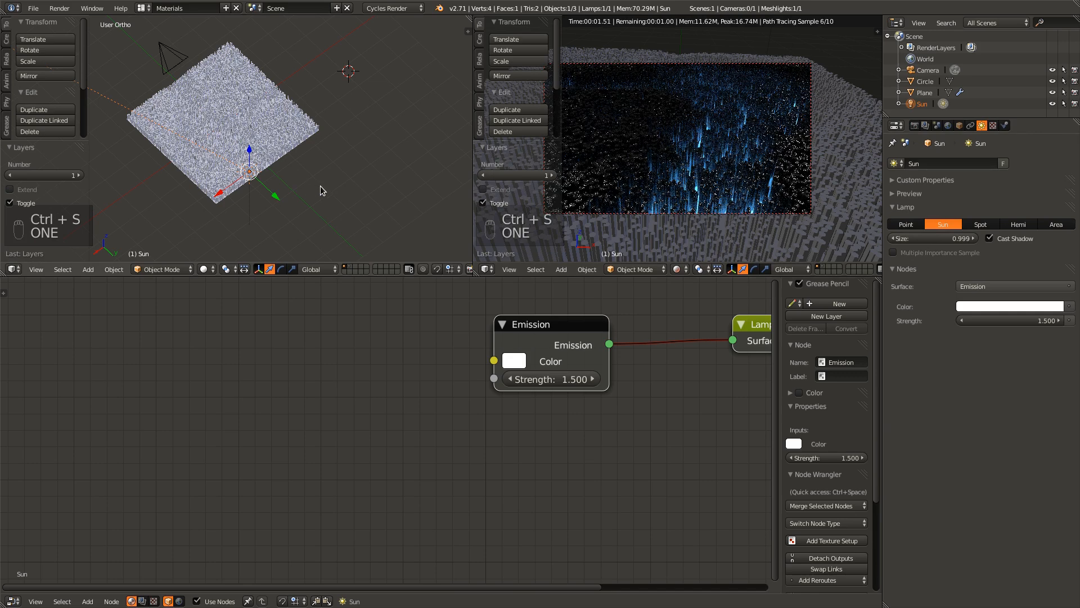
middle_click_drag(322, 190, 417, 190)
key("ctrl+s")
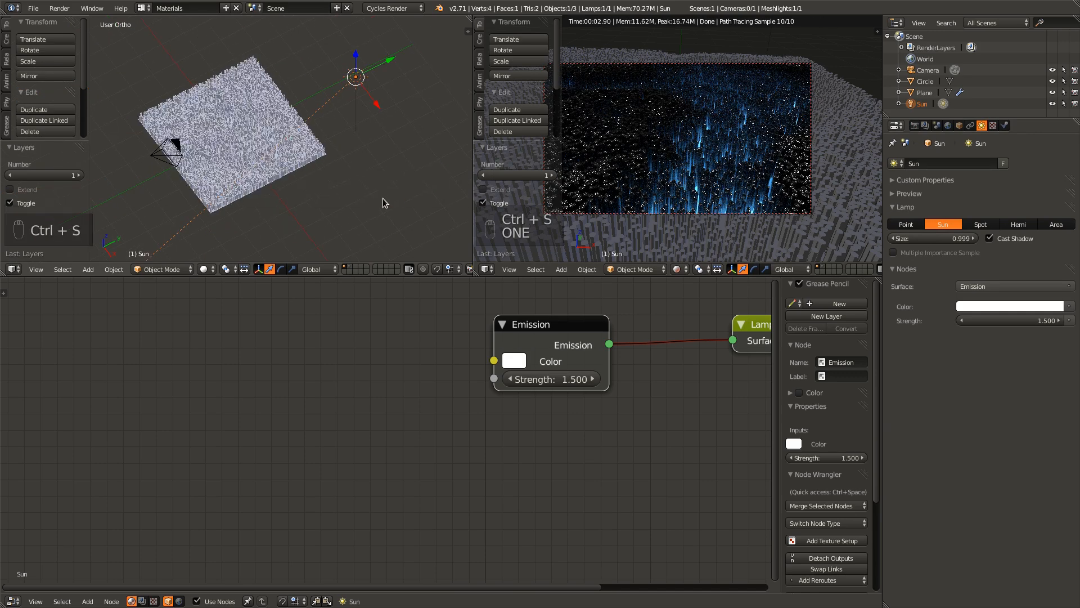
- Hide the tool shelf in the rendered viewport and render the current frame from the camera
scroll(708, 194, "down", 1)
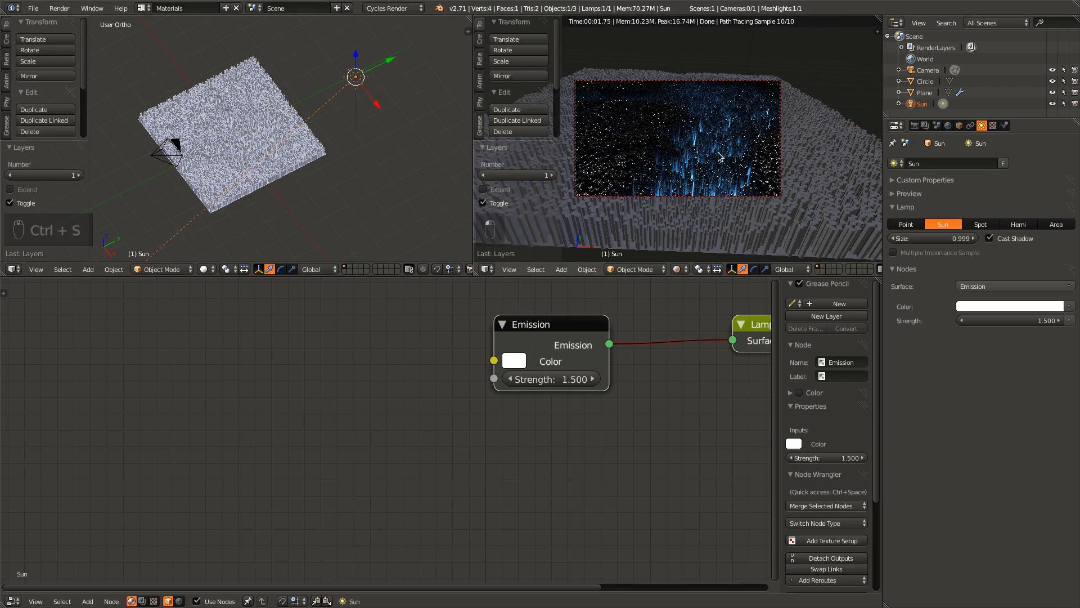
key("t")
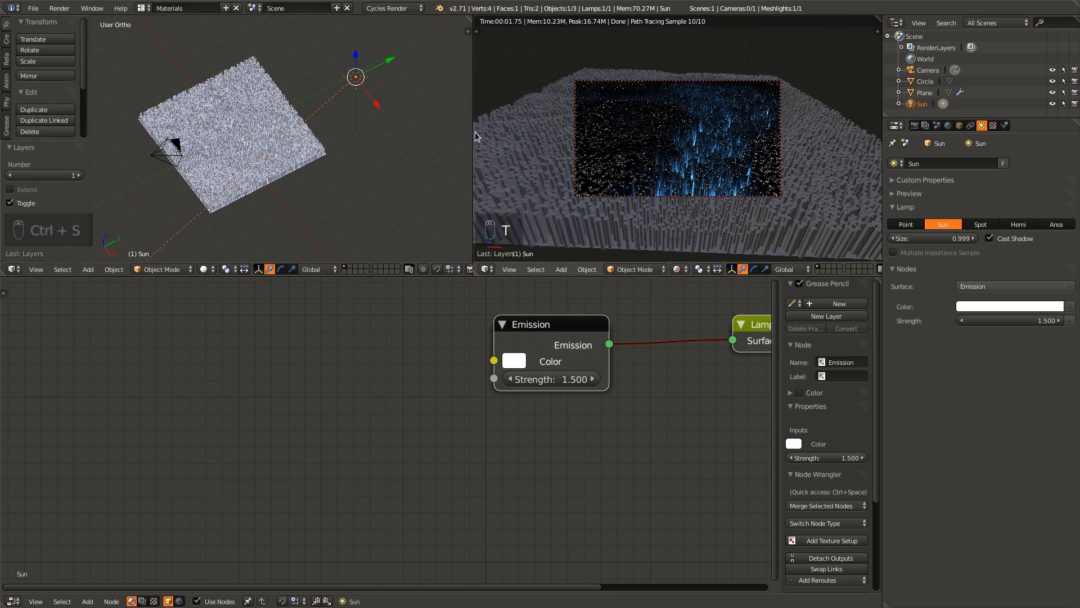
middle_click_drag(349, 379, 170, 430)
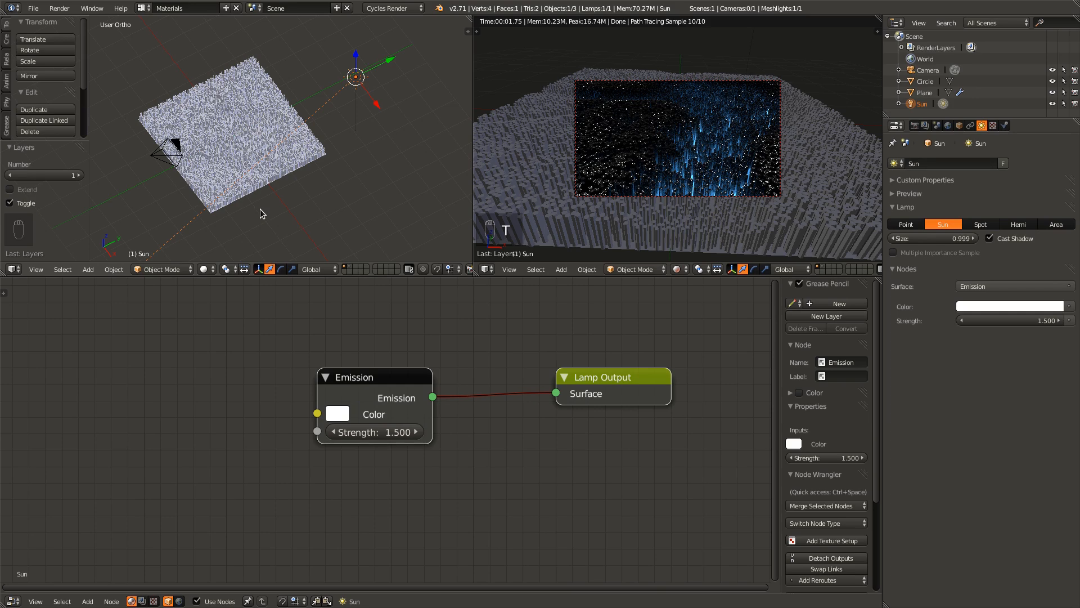
scroll(260, 208, "down", 1)
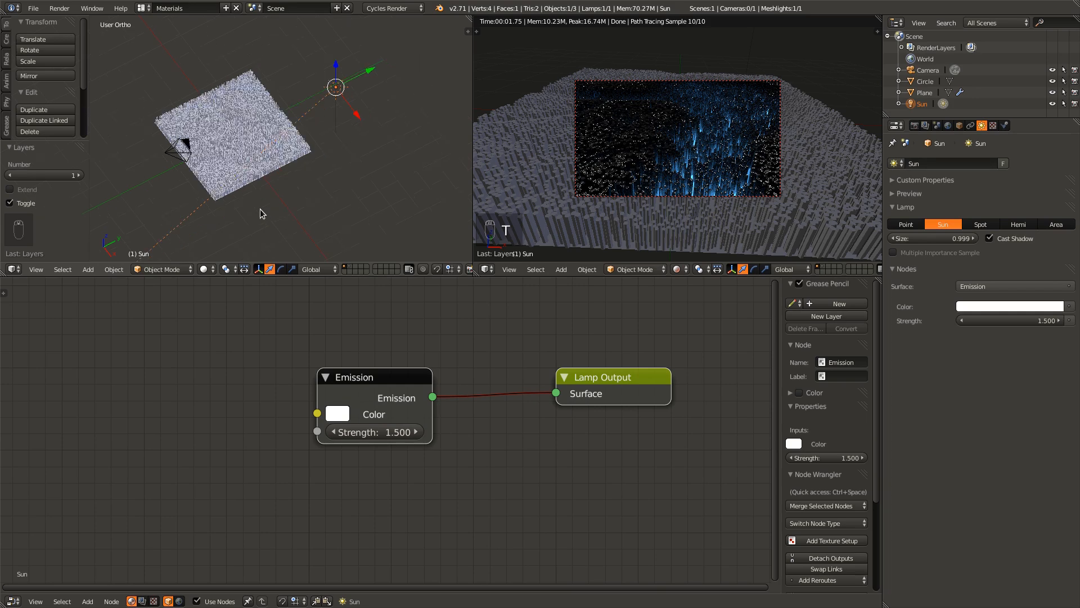
key("F12")
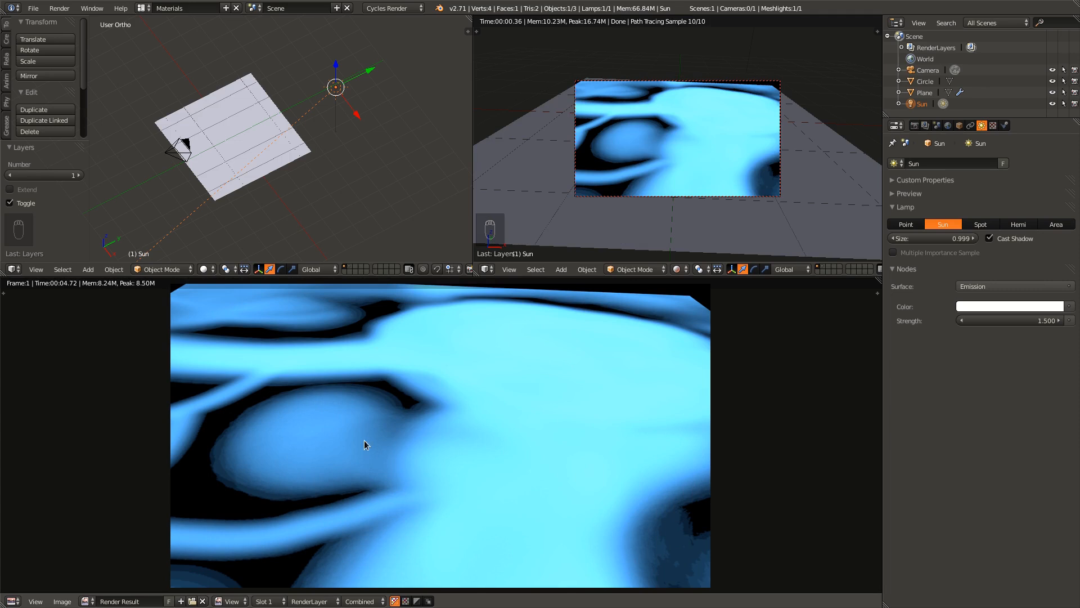
key("Escape")
- Select the plane and switch it into edit mode and back to object mode to refresh its particles
right_click(278, 166)
key("Tab")
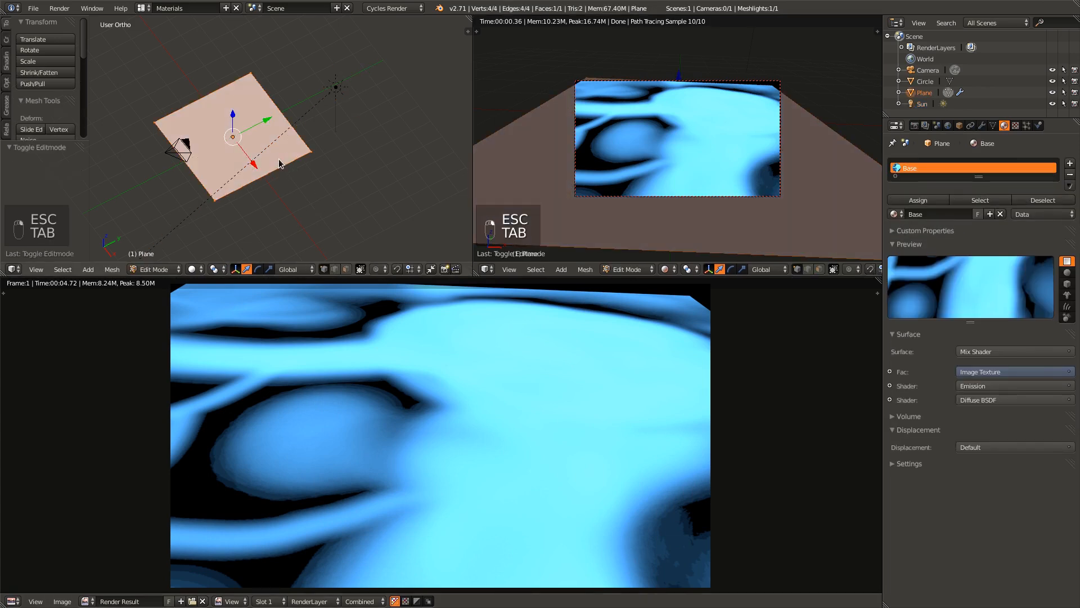
key("Tab")
middle_click_drag(297, 192, 287, 166)
scroll(288, 166, "up", 2)
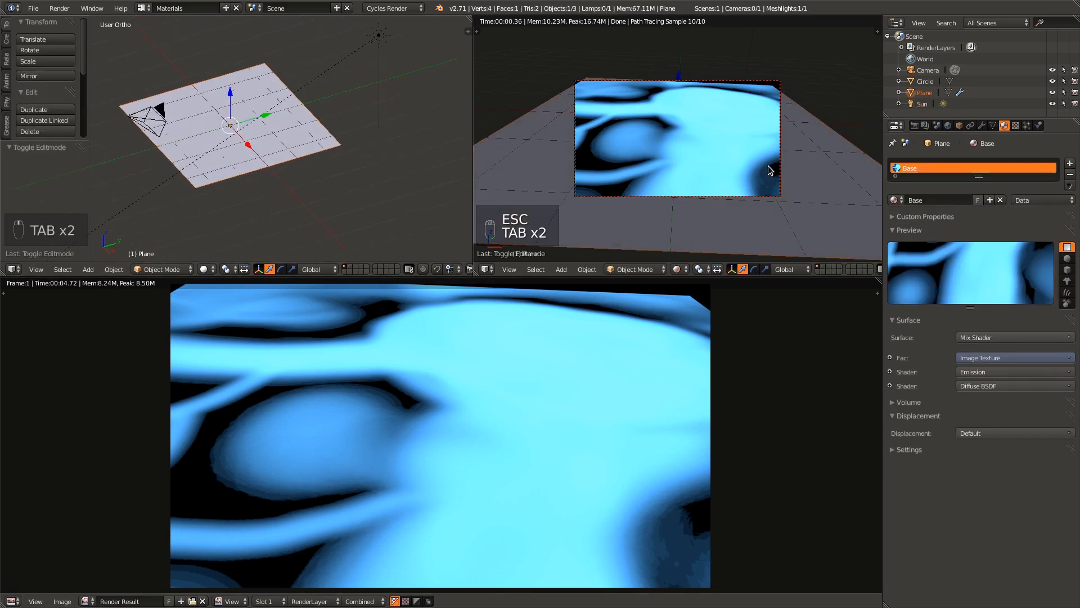
- Try a particle size of 0.06 on the plane's hair particle system and return it to 0.05
left_click(1027, 126)
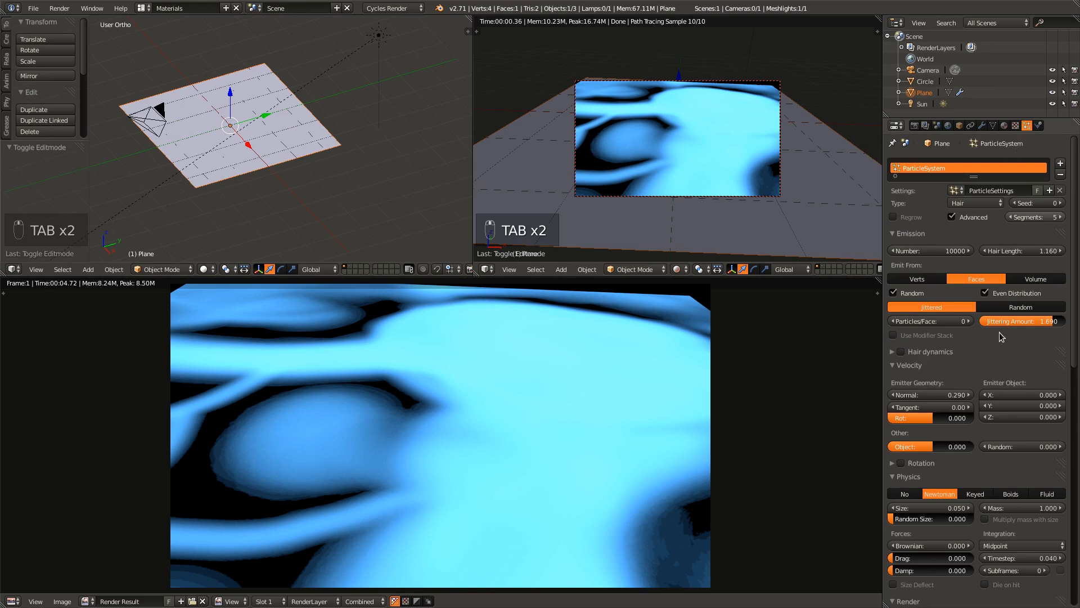
scroll(954, 425, "down", 6)
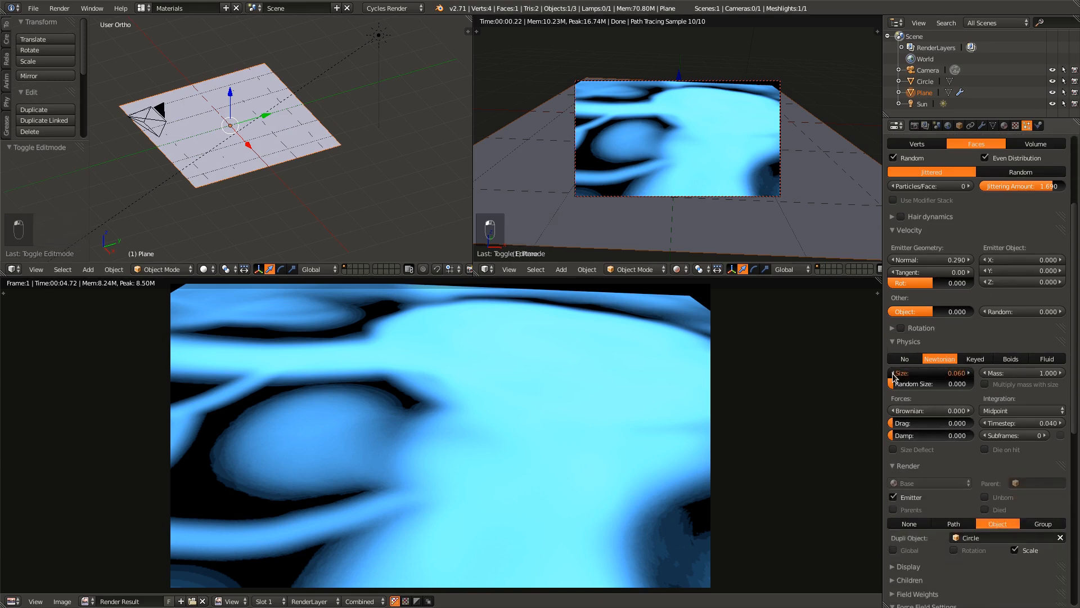
scroll(406, 173, "up", 1)
scroll(406, 173, "up", 1)
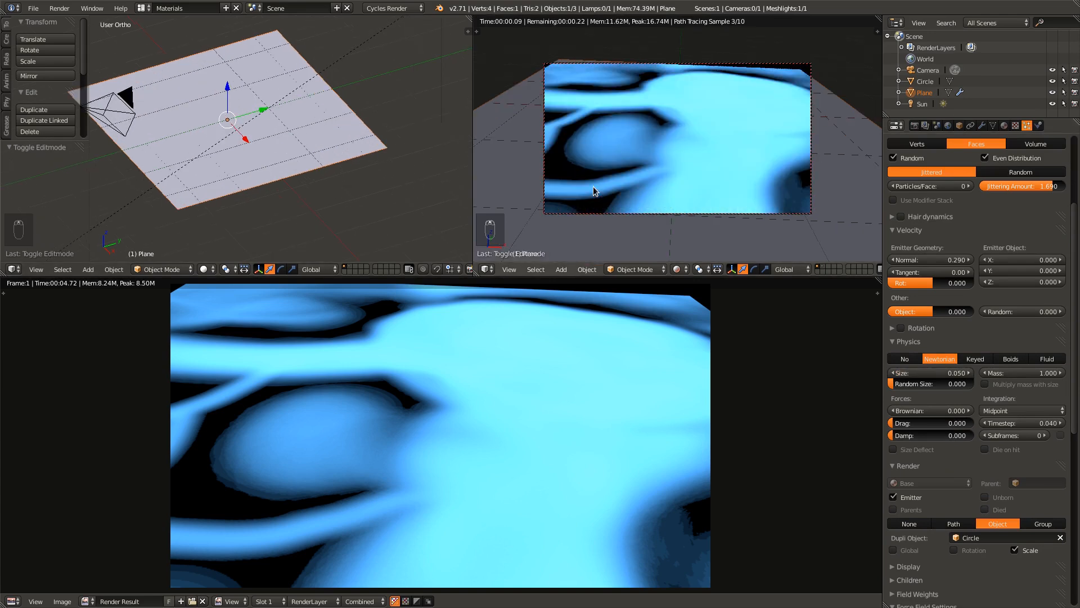
scroll(1023, 344, "up", 6)
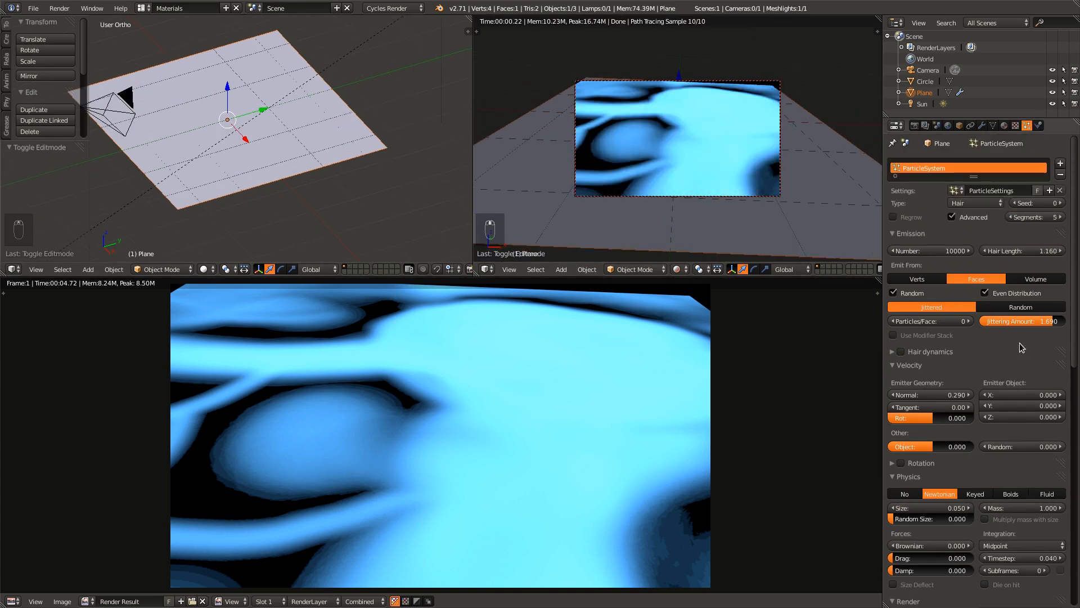
- Save the file and turn the particle system's Advanced option off and back on
key("ctrl+s")
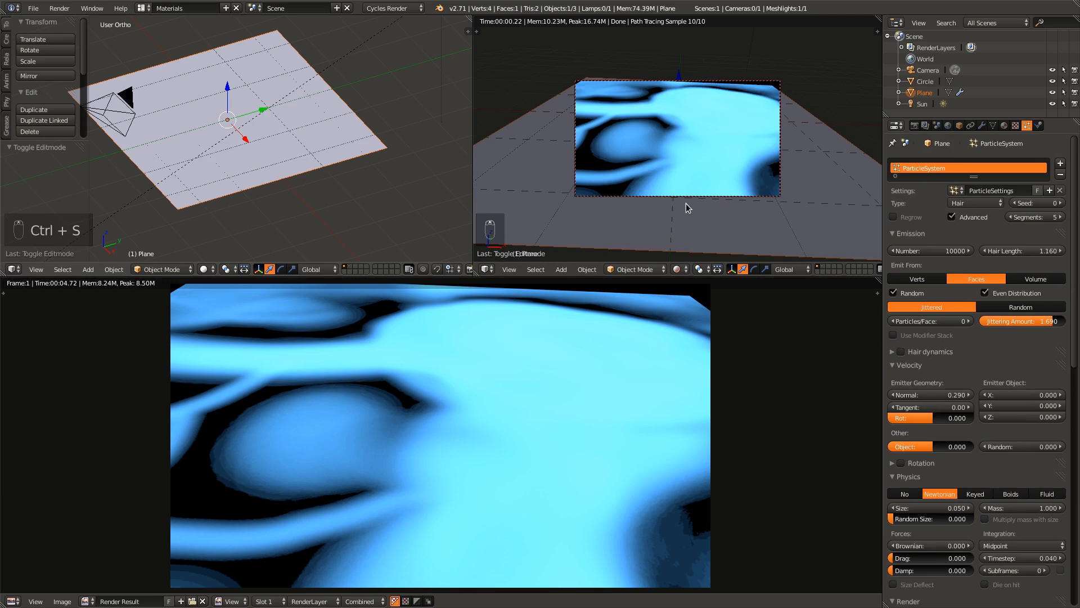
left_click(965, 221)
left_click(966, 215)
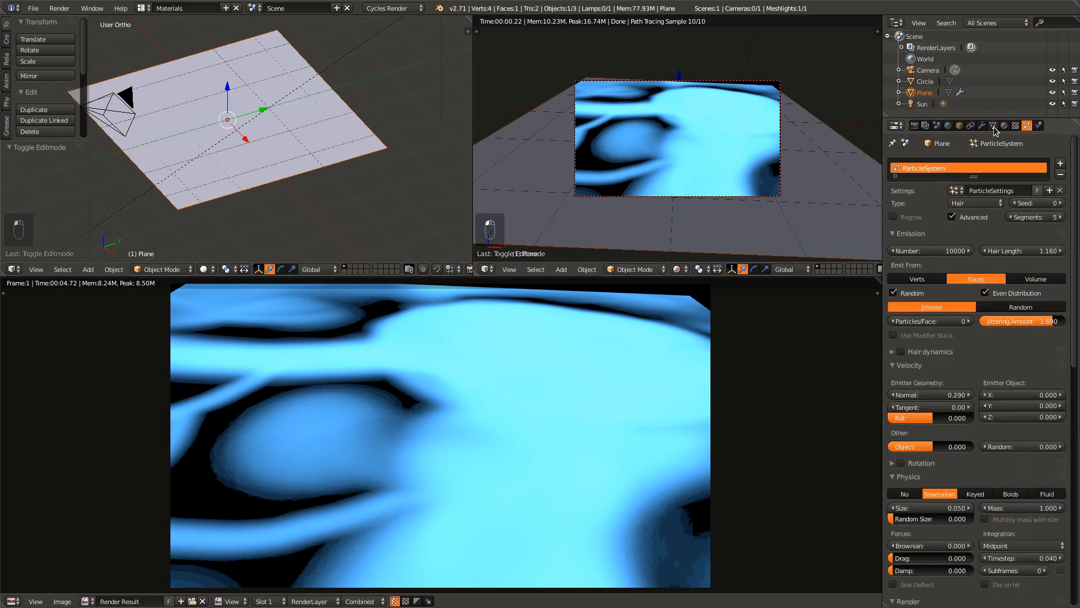
- Check the plane's particle system modifier and inspect the rendered preview from above before returning to the camera view
left_click(994, 126)
left_click(972, 126)
left_click(982, 126)
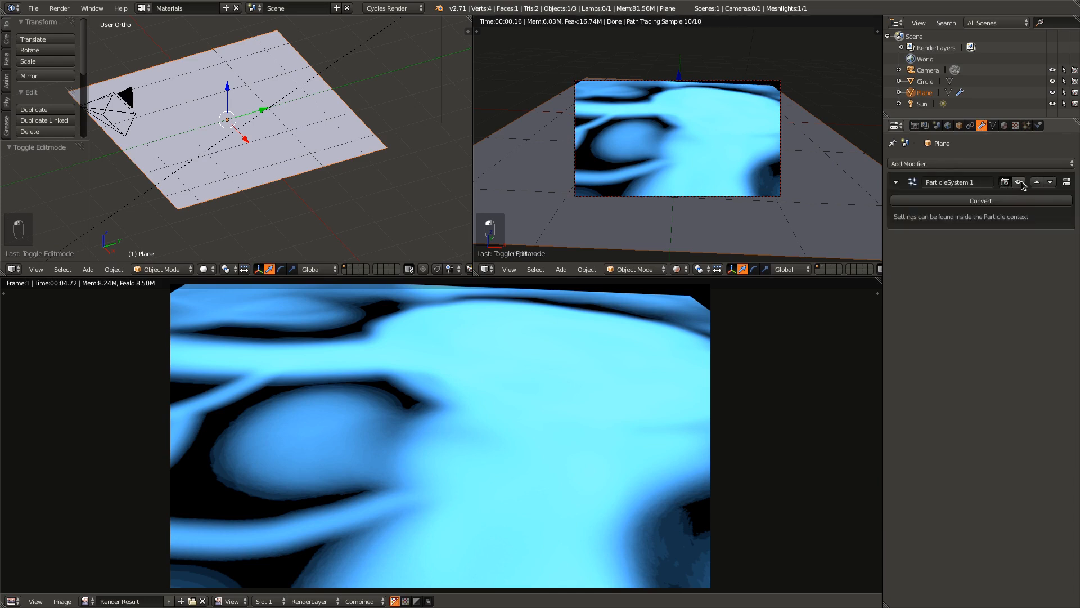
middle_click_drag(733, 158, 753, 198)
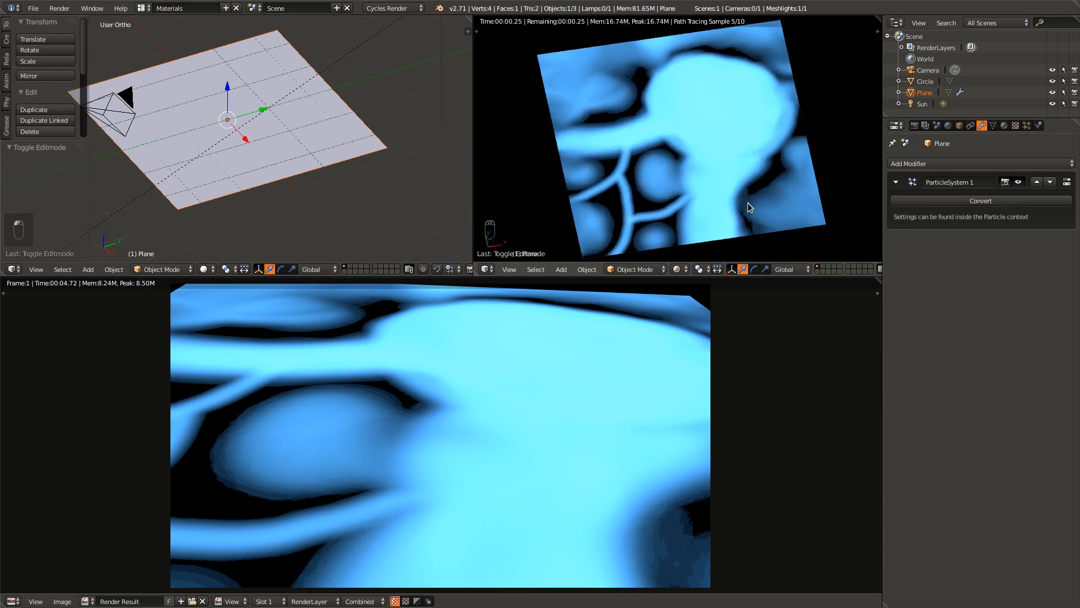
key("KP_0")
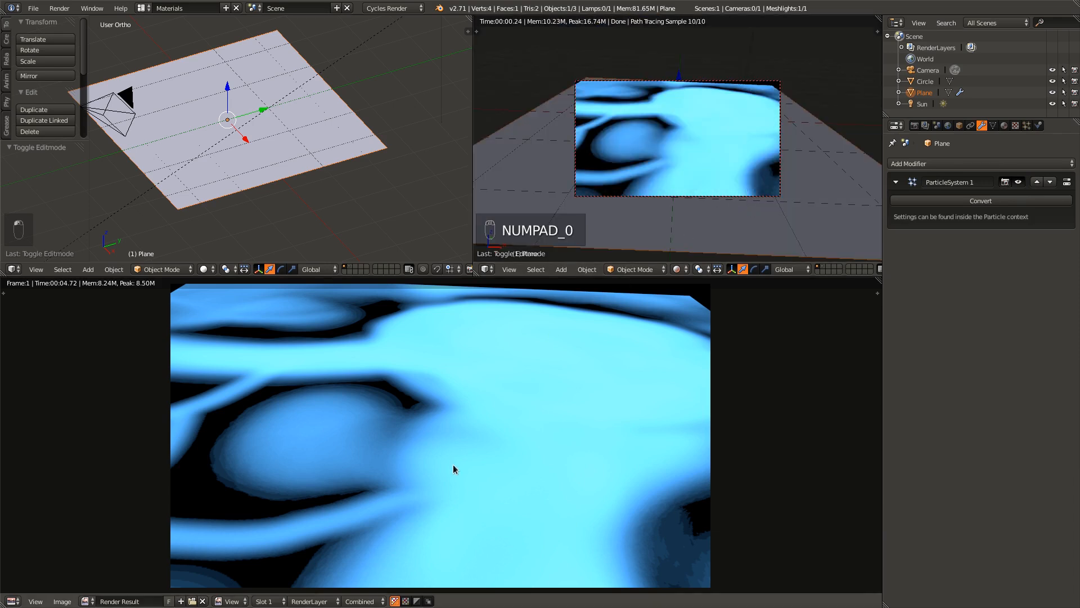
- Show the hexagonal column's layer together with the plane's and move the column by -5.622 along the X axis
scroll(446, 467, "down", 2)
key("Escape")
middle_click_drag(308, 166, 356, 186)
key("Escape")
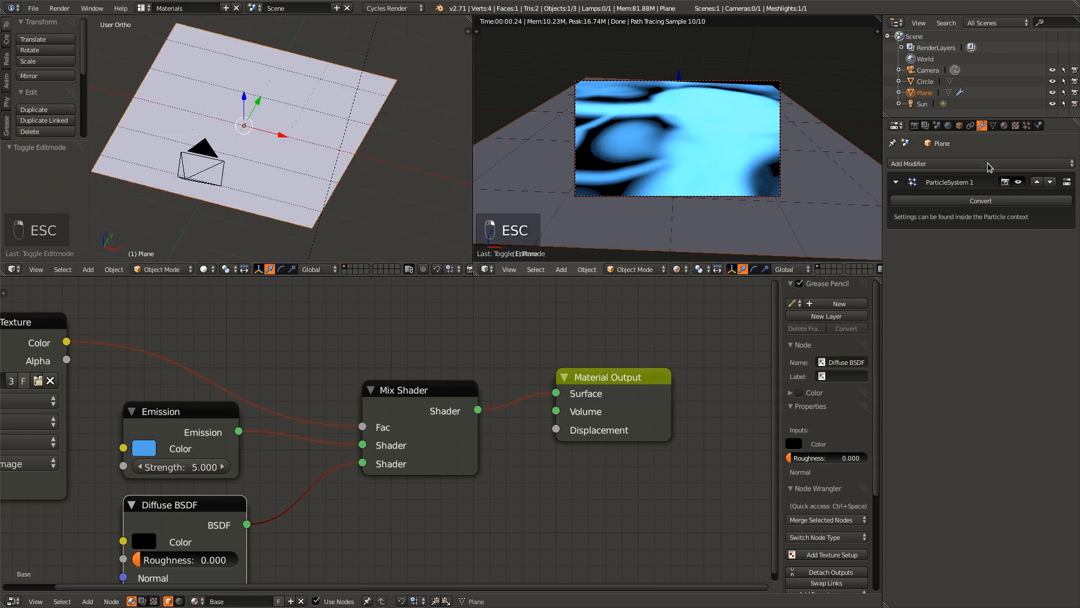
left_click(350, 269, "shift")
right_click(274, 117)
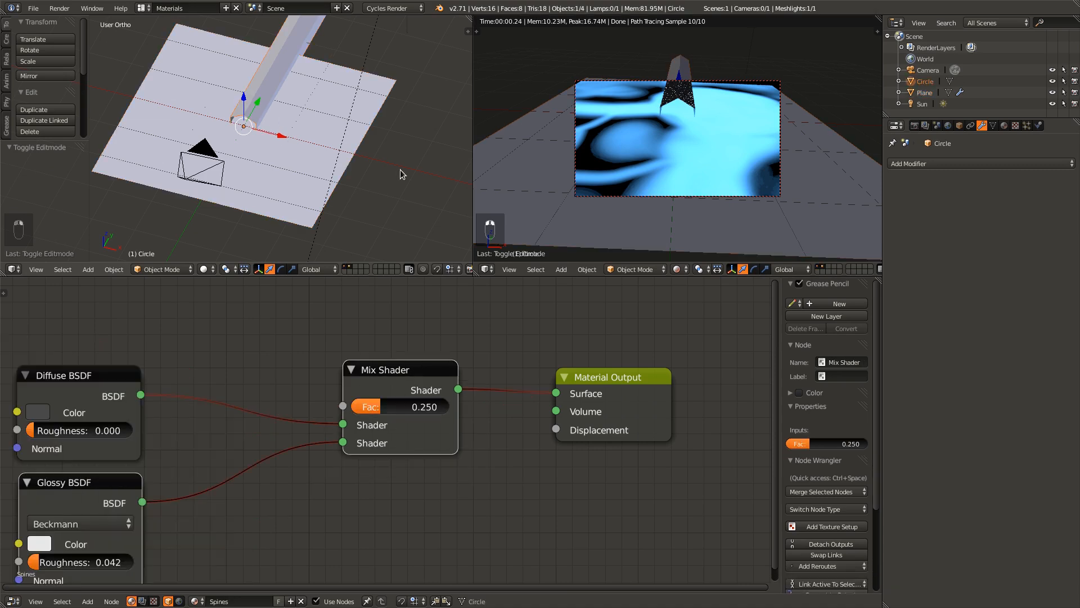
key("g")
key("x")
left_click(159, 109)
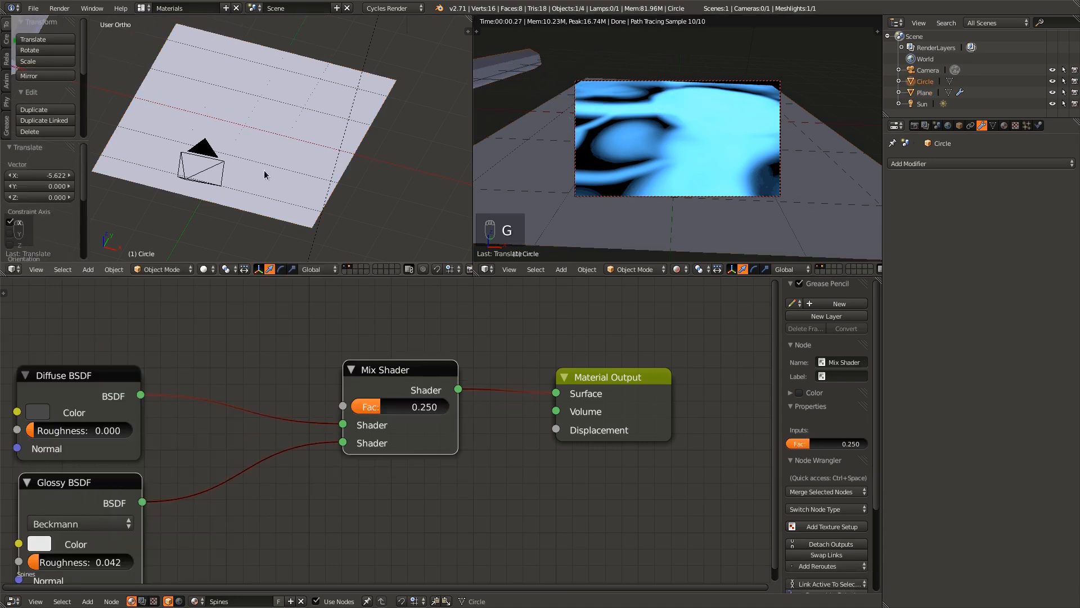
- Start a test render of the scene, stop it early and select the plane
key("F12")
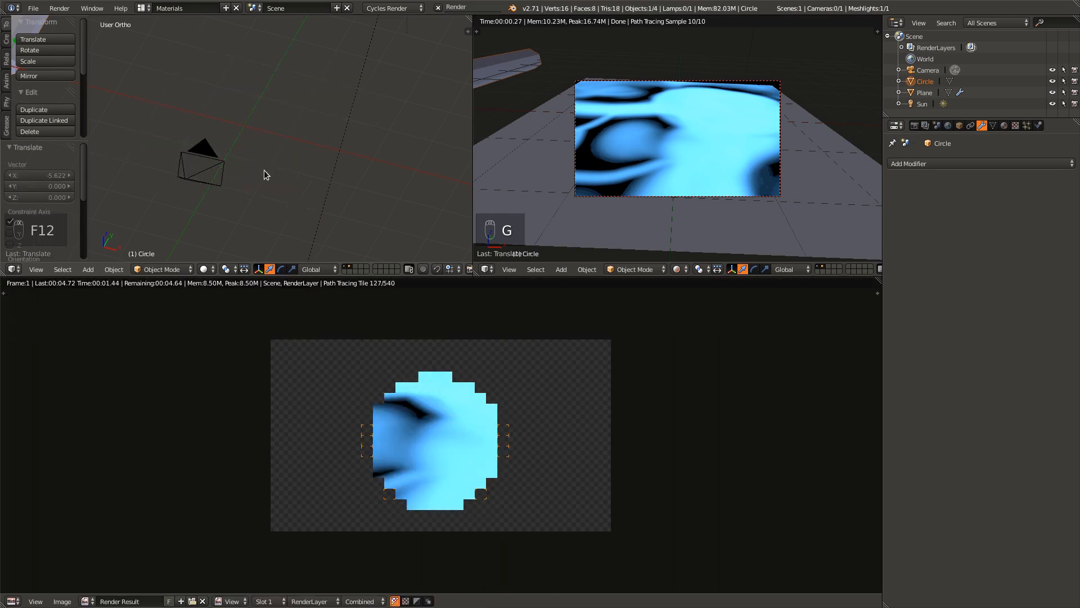
right_click(264, 175)
key("Escape")
key("Escape")
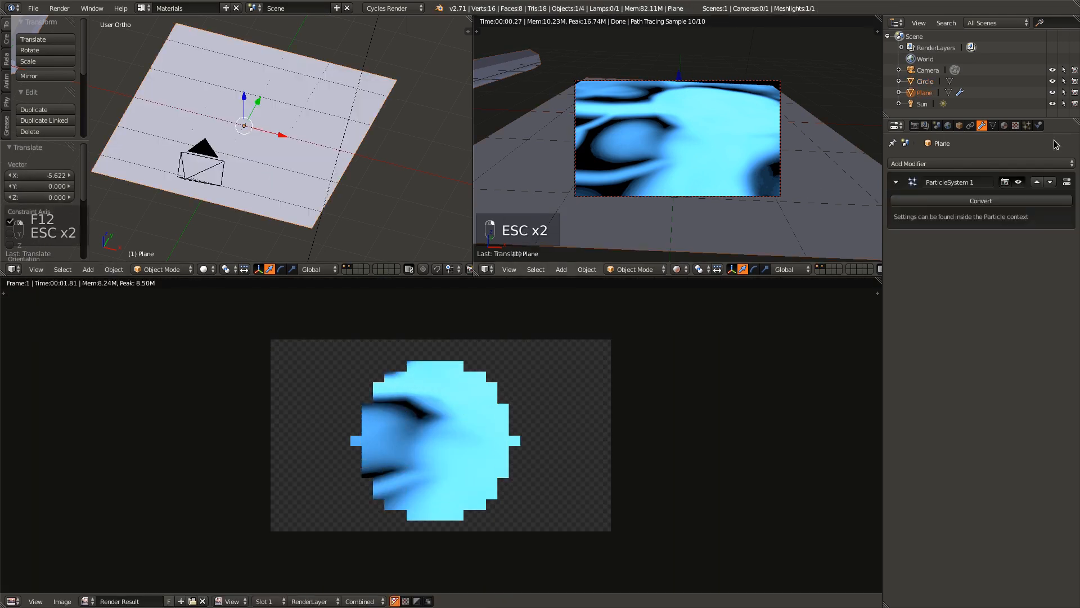
- Switch the plane's particle system type to Emitter and back to Hair
left_click(1025, 126)
left_click(975, 203)
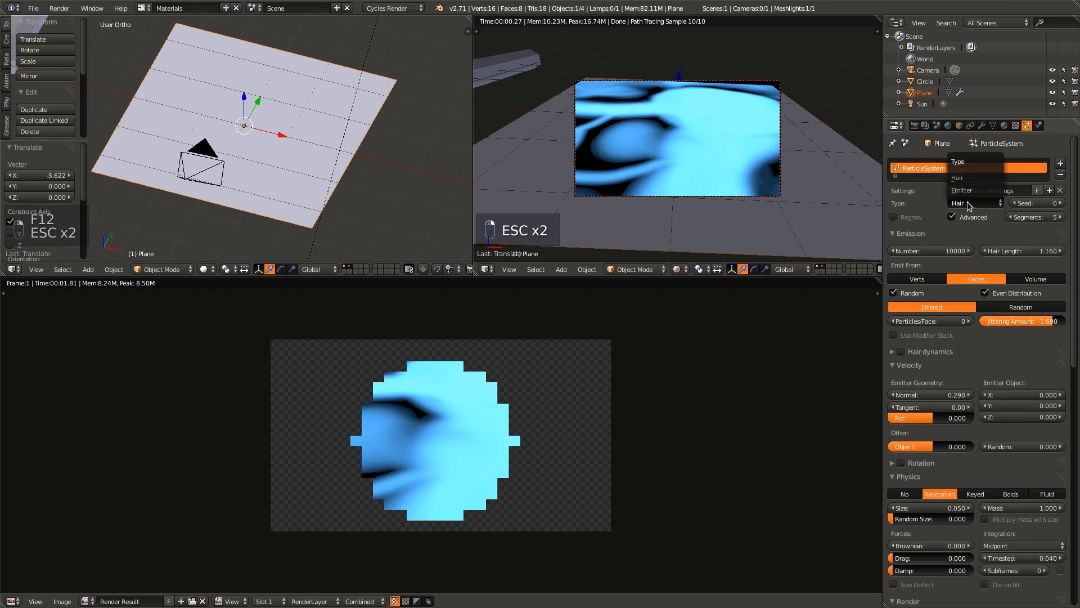
left_click(971, 192)
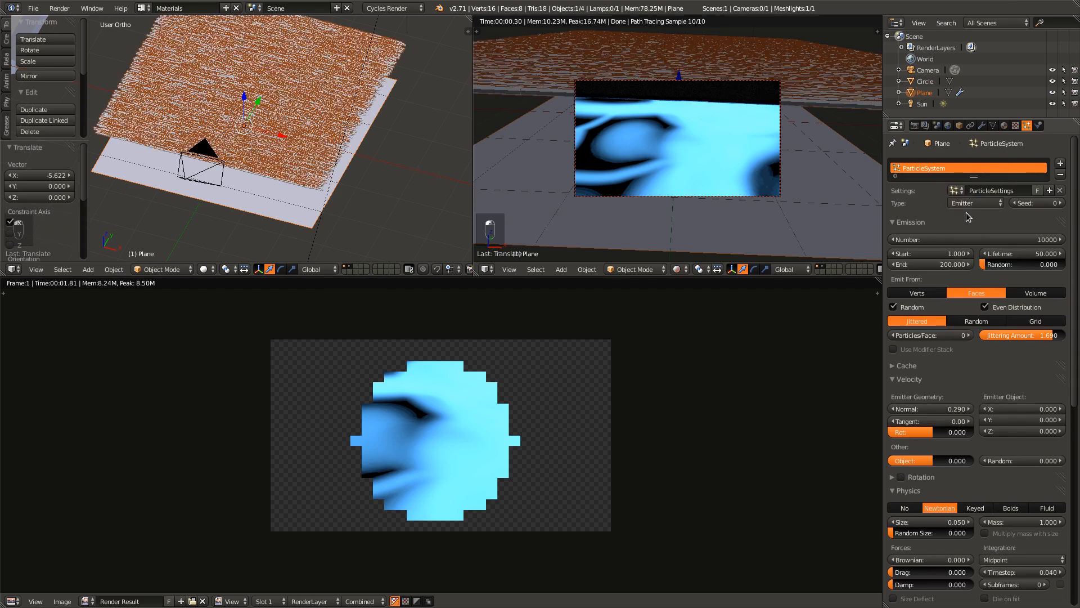
left_click(973, 203)
left_click(969, 177)
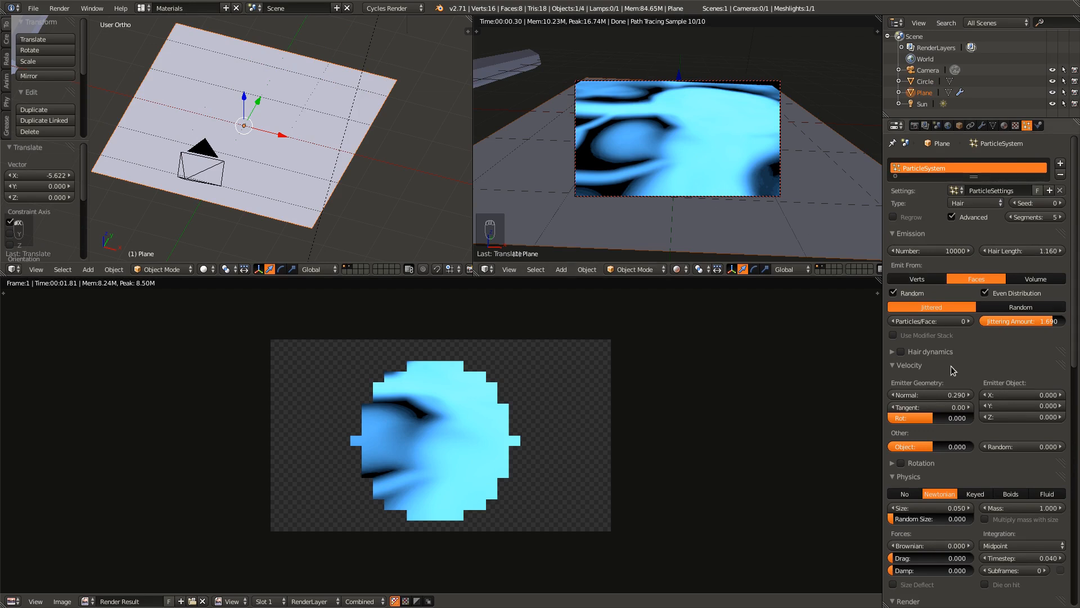
- Set the particle emission distribution to Random and check the remaining particle settings down to the HeightNoise texture
scroll(952, 370, "down", 5)
left_click(1028, 196)
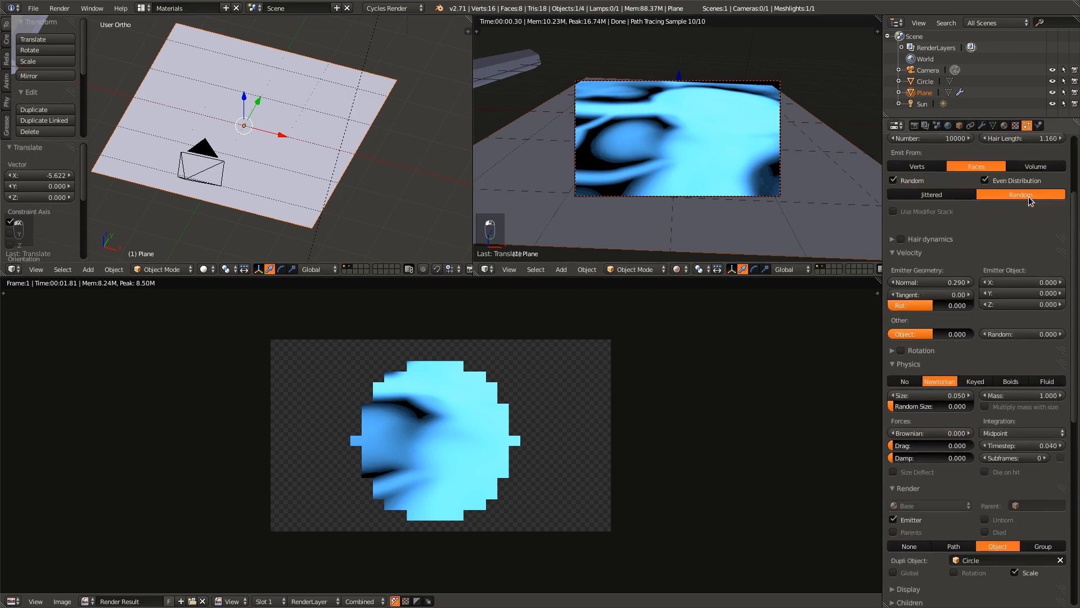
scroll(938, 398, "down", 15)
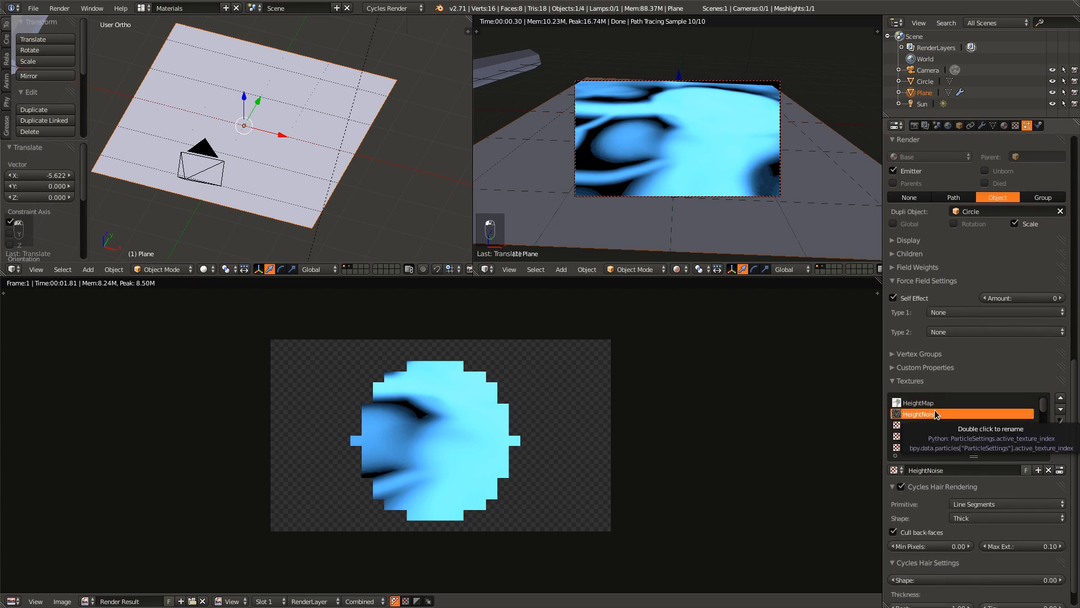
scroll(939, 567, "down", 1)
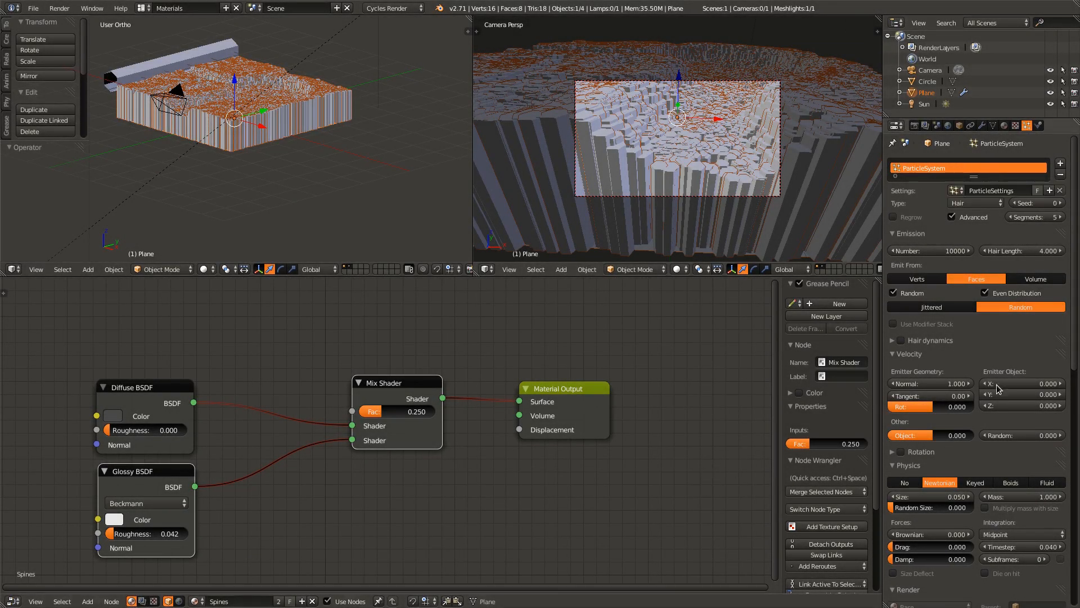
- Try a hair length of 0.4 on the plane's particle system
left_click_drag(1002, 248, 1020, 248)
left_click(1023, 248)
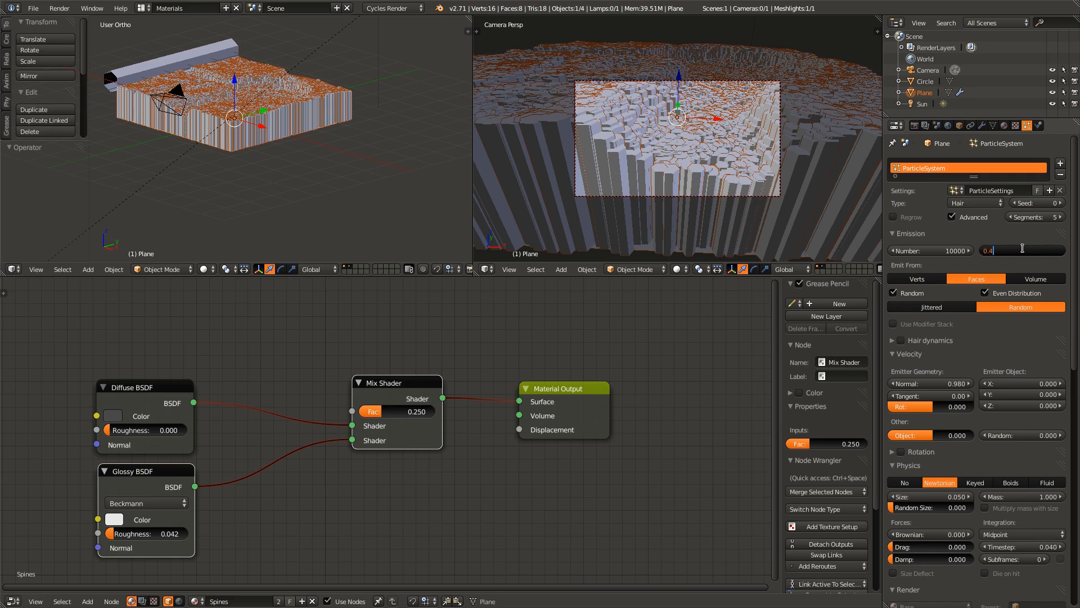
type("0.4")
key("Return")
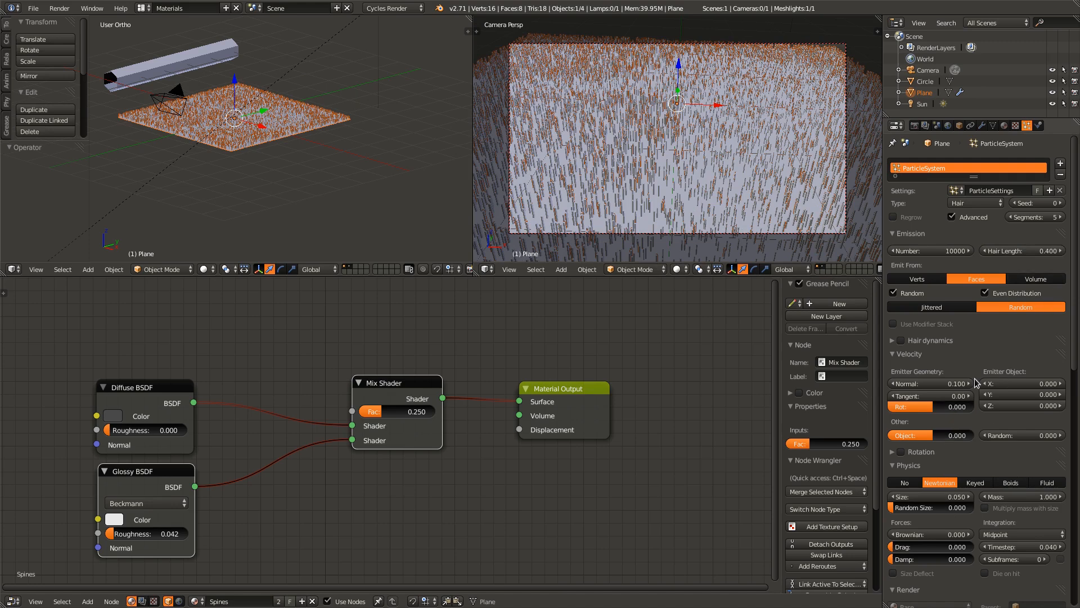
- Set the particle system's normal emitter velocity to 1
left_click_drag(962, 388, 963, 388)
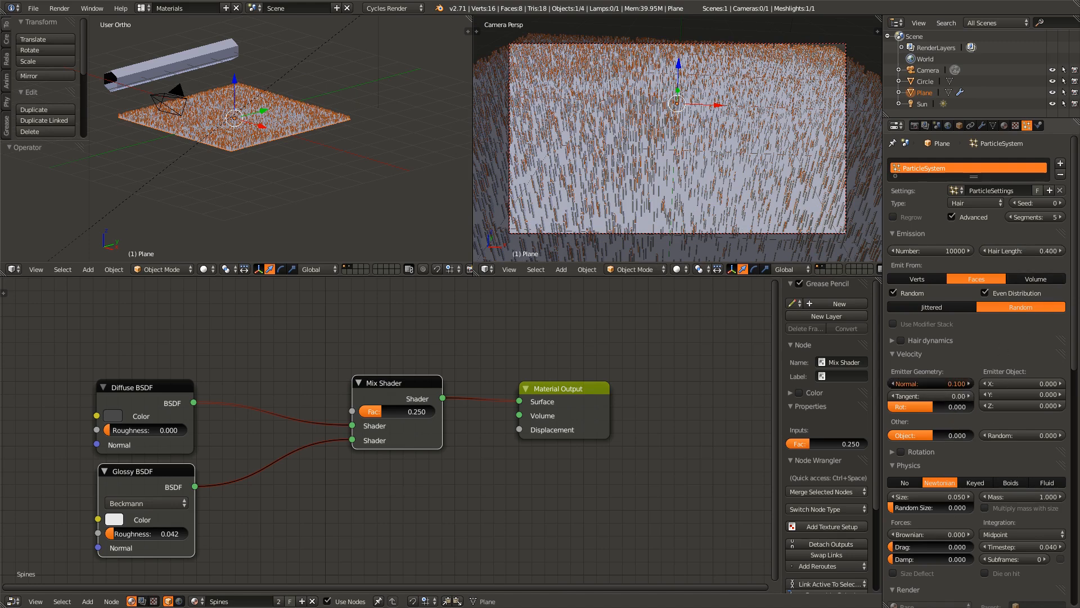
left_click(950, 384)
type("1")
key("Return")
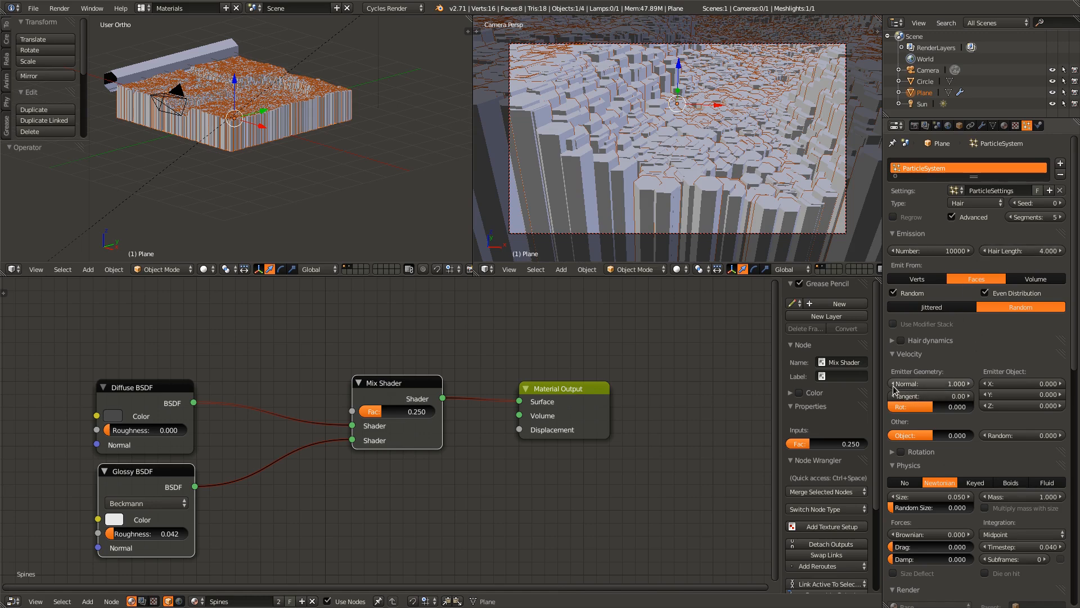
- Nudge the normal velocity down to 0.99 and lower the hair length in small increments
left_click_drag(894, 387, 894, 388)
left_click_drag(1049, 272, 993, 255)
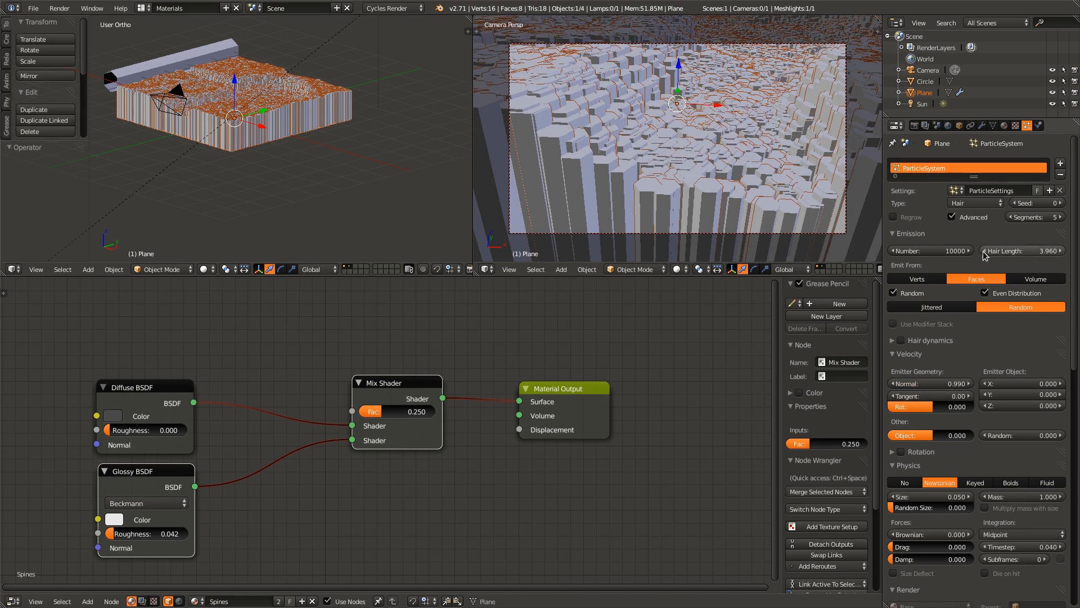
left_click(985, 255)
left_click(985, 255)
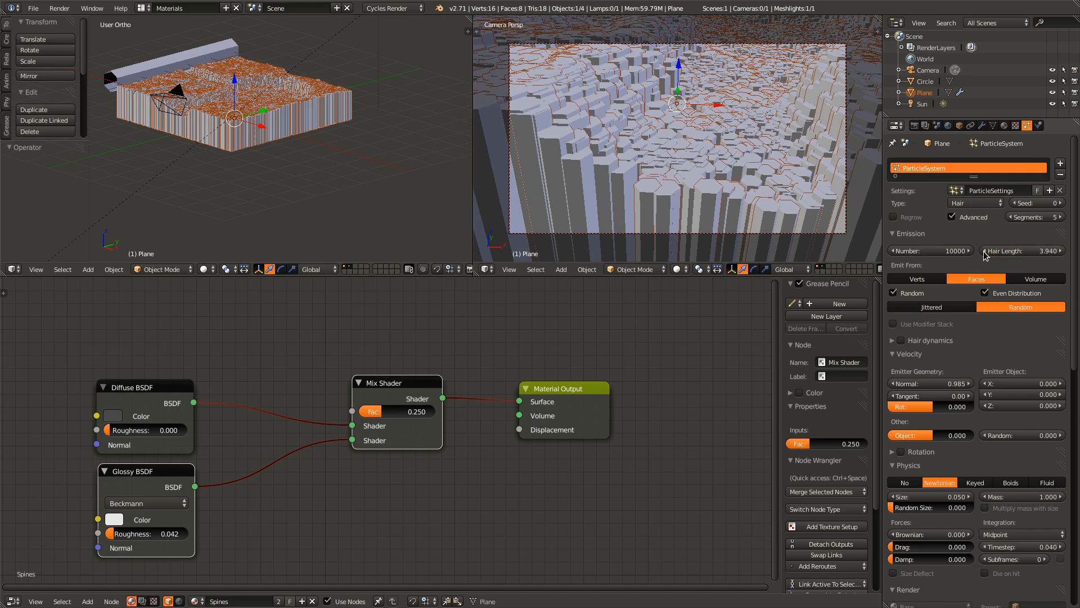
- Try a hair length of 0.5 and then 0.9 on the particle columns
left_click(1036, 252)
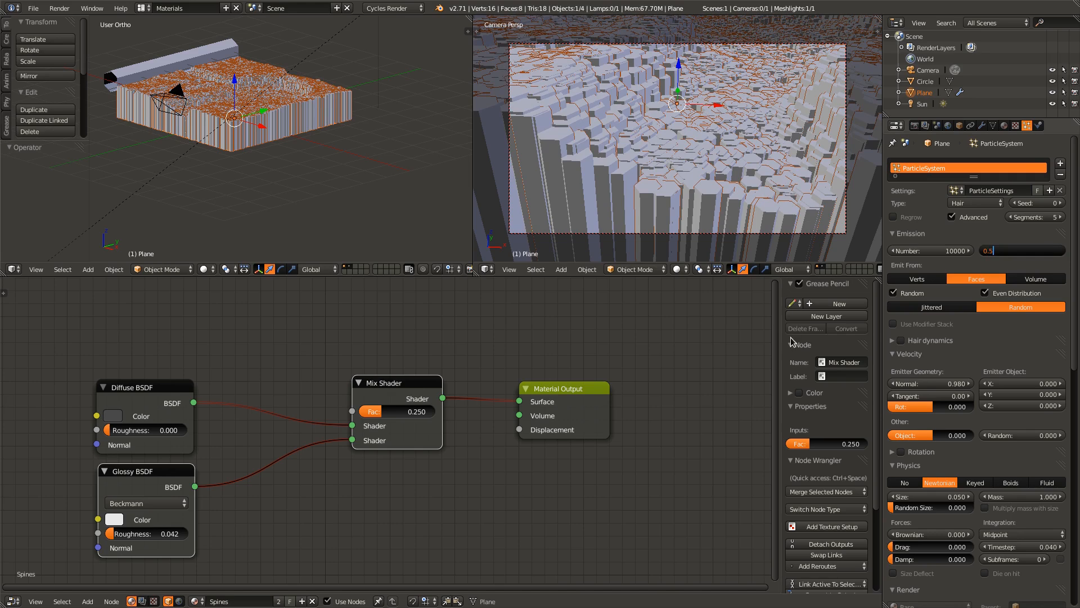
type("0.5")
key("Return")
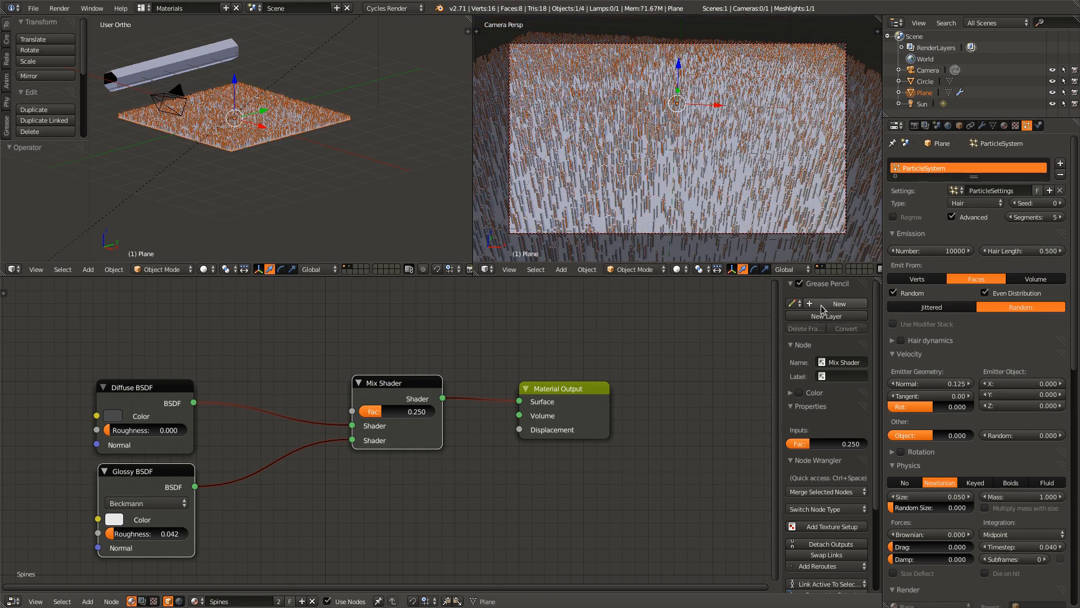
left_click(1061, 251)
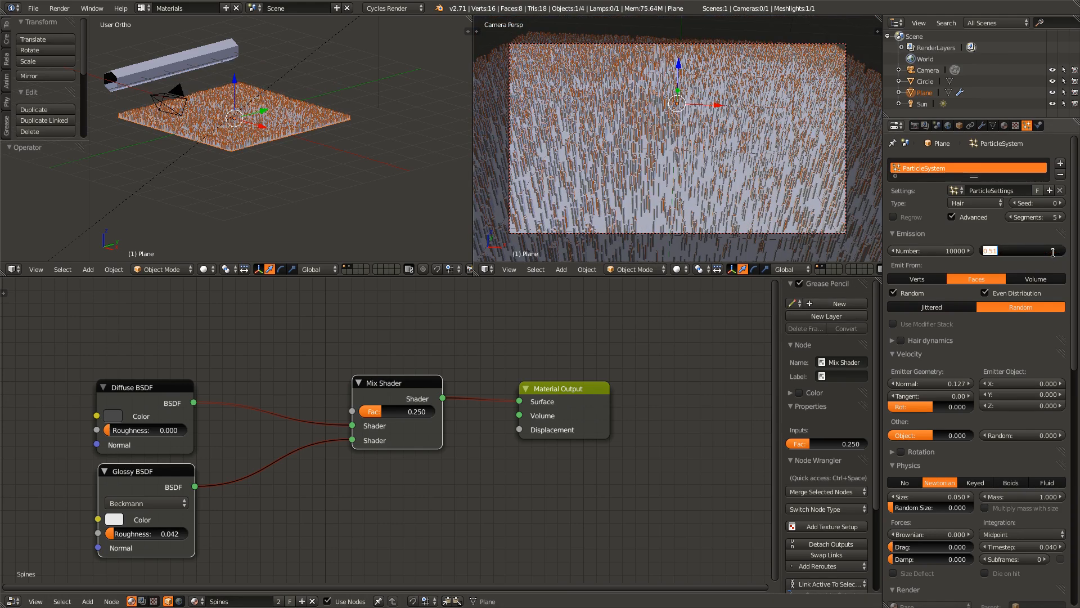
key("Return")
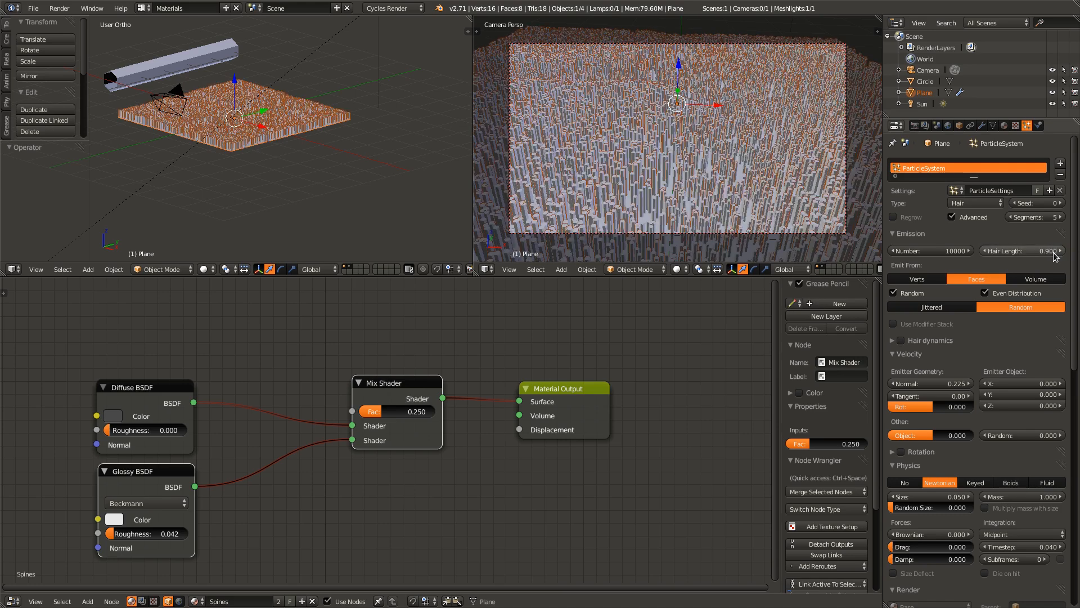
- Raise the hair length in 0.01 increments and try a value of 4
left_click(1061, 251)
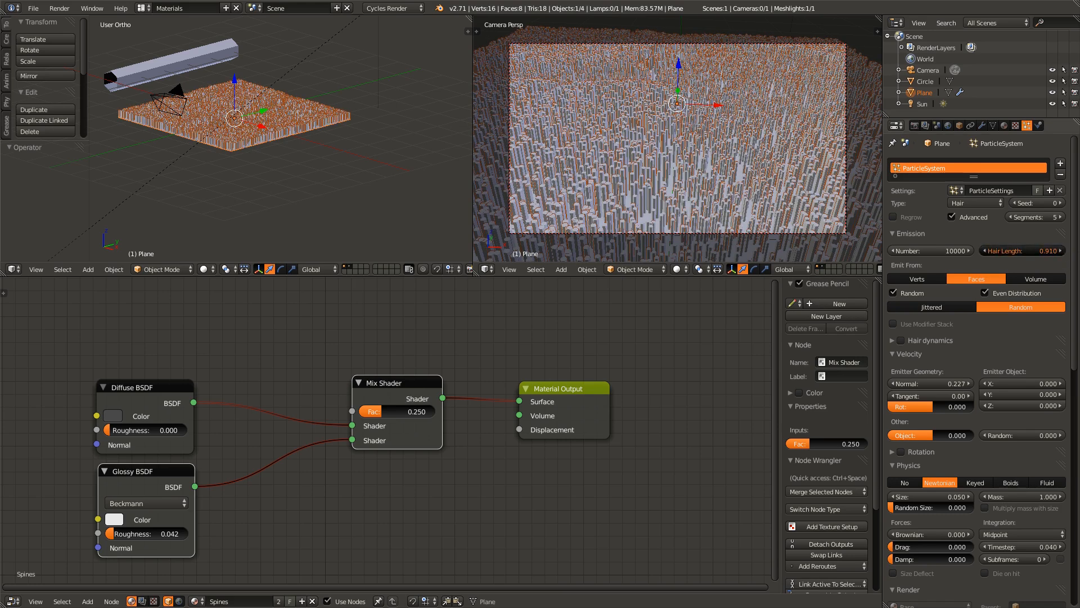
left_click(1063, 252)
left_click(1063, 252)
left_click(1042, 253)
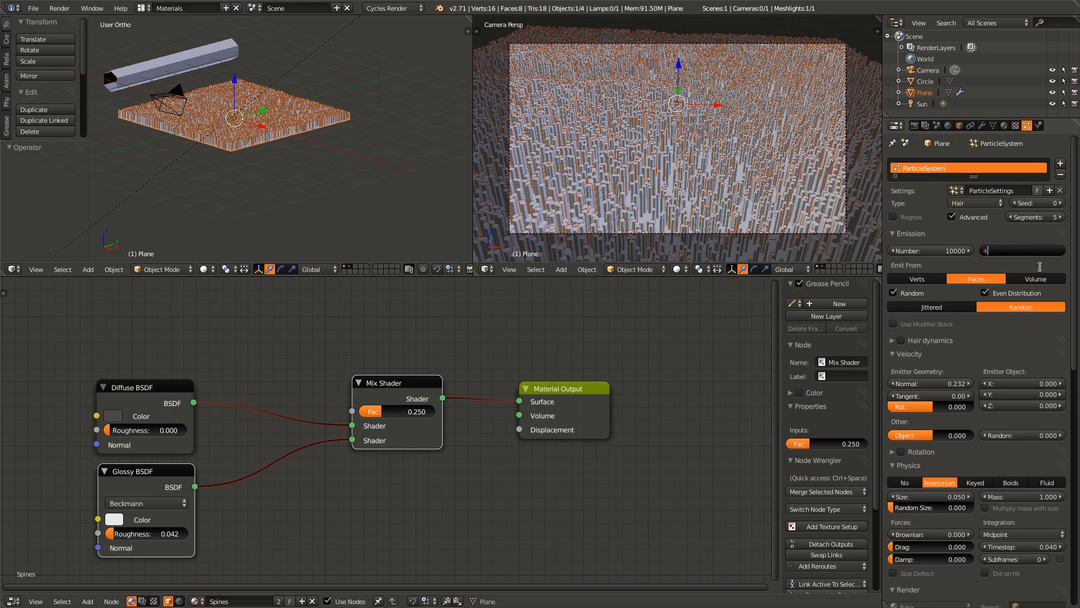
key("Return")
- Try a hair length of 1 on the particle columns and settle on 2
left_click(1031, 255)
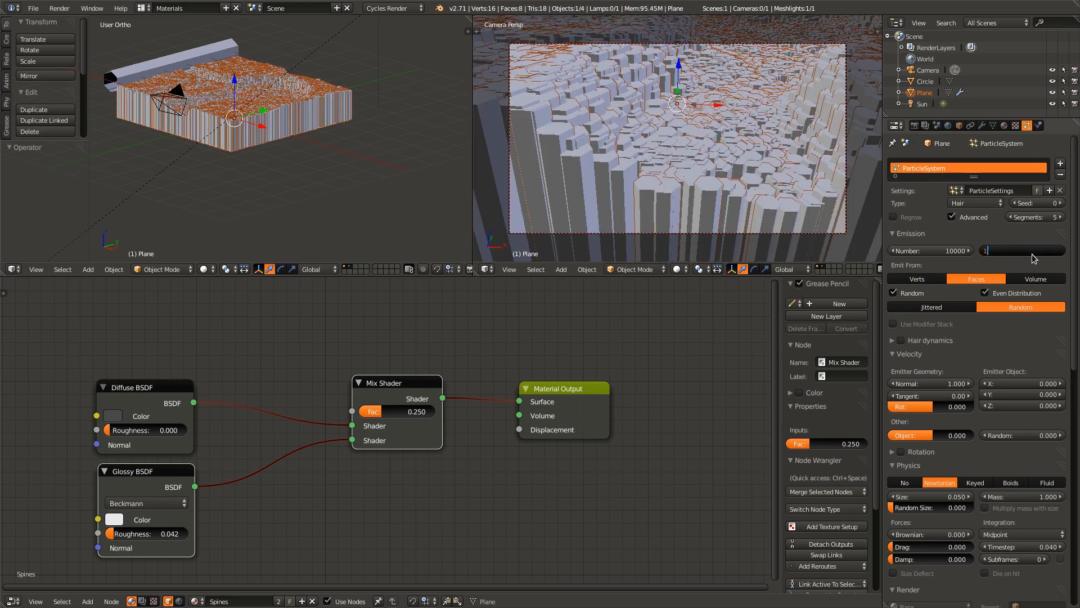
type("1")
key("Return")
left_click(1035, 251)
type("2")
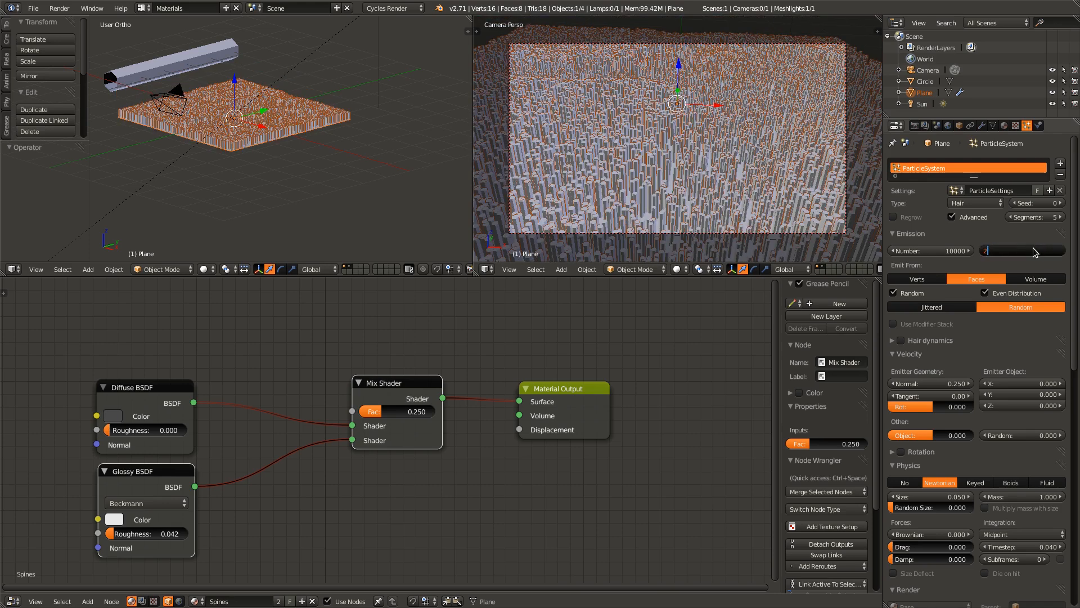
key("Return")
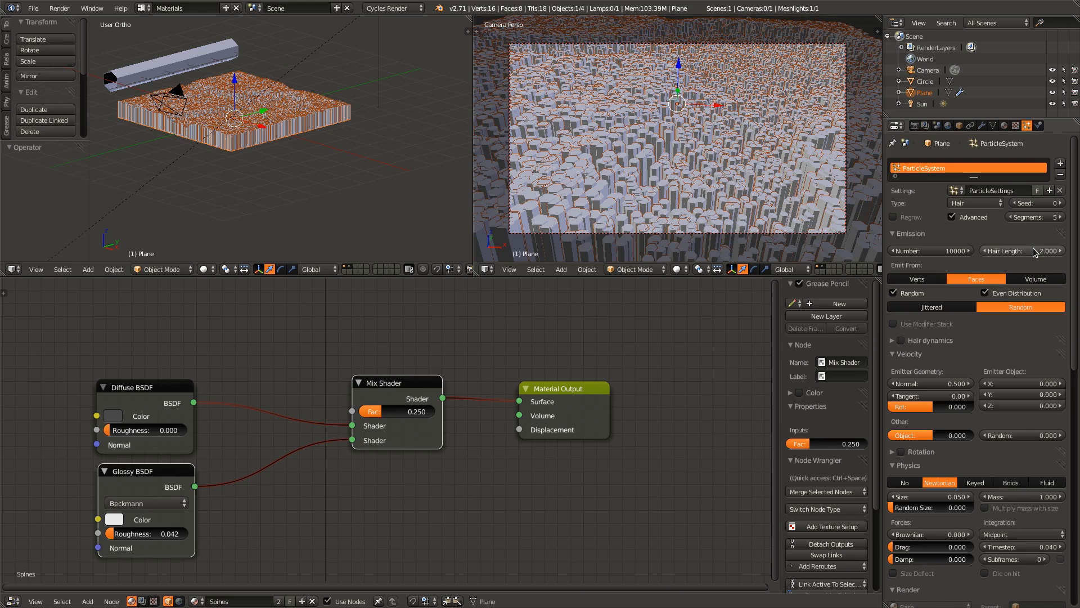
- Render the scene from the camera and examine the hexagonal columns' height, spacing and lighting close up and as a whole
key("F12")
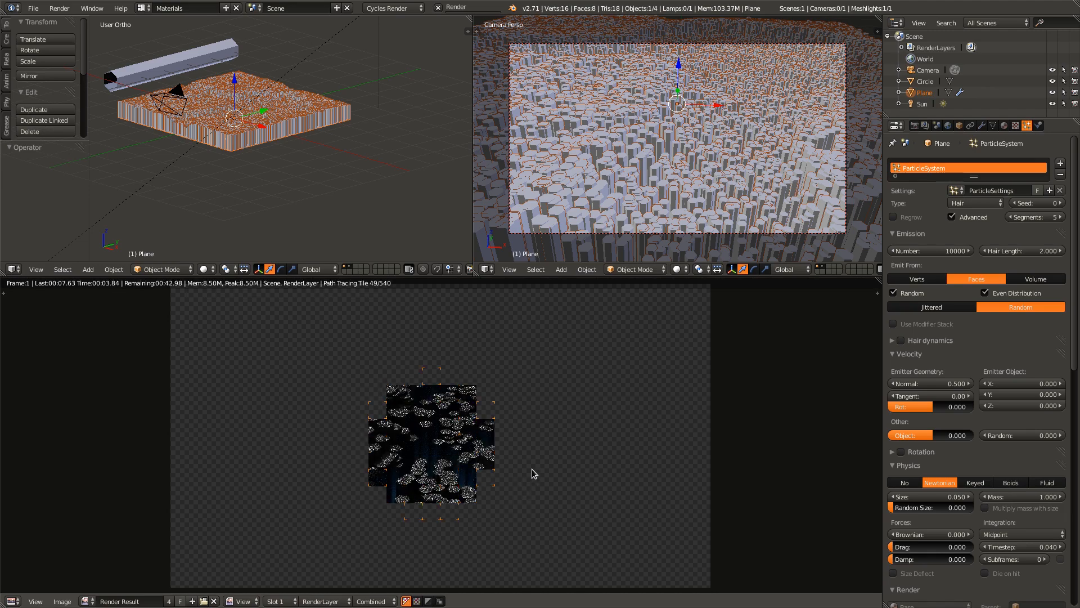
scroll(531, 468, "up", 3)
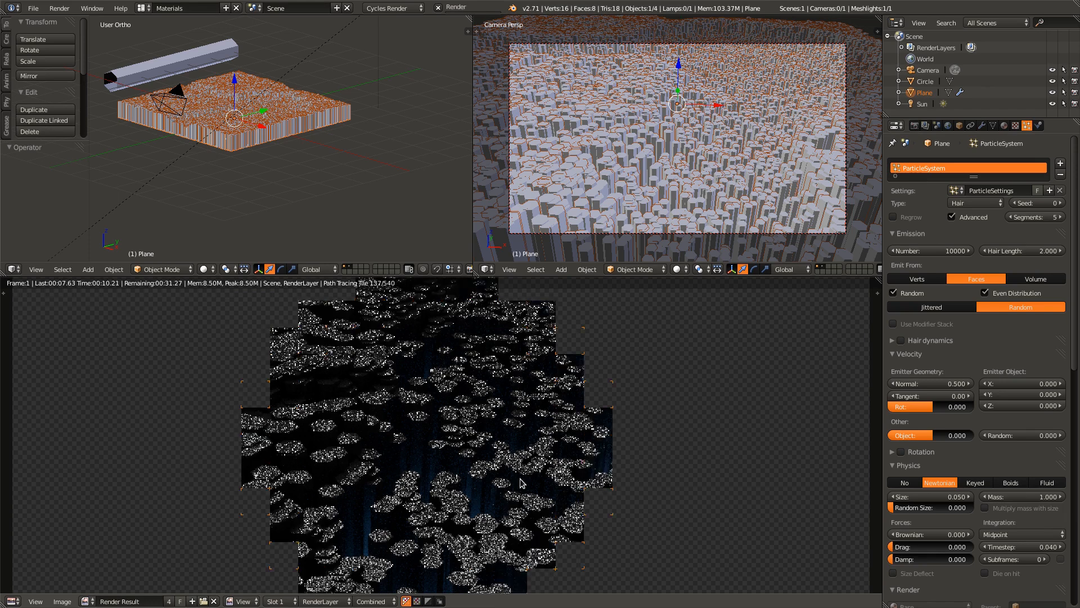
scroll(517, 456, "down", 1)
scroll(515, 454, "down", 3)
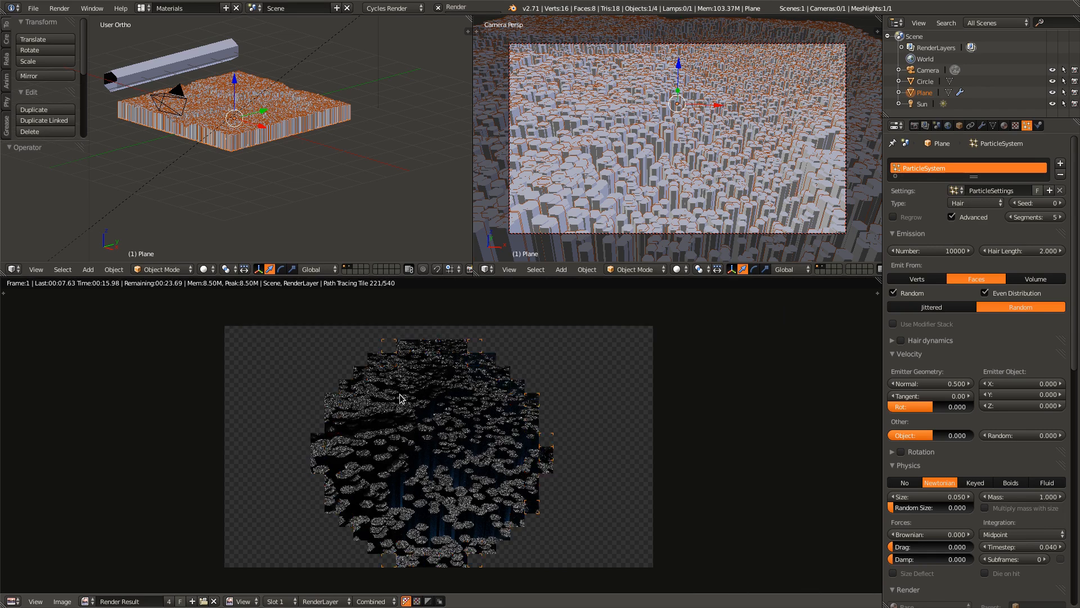
scroll(389, 388, "up", 2)
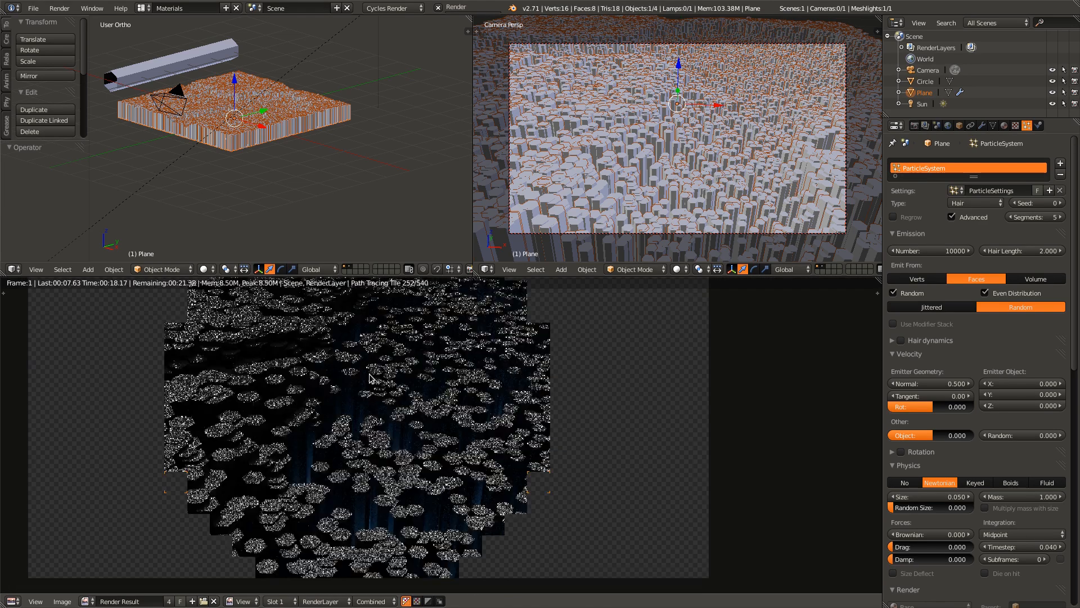
scroll(370, 379, "down", 2)
middle_click_drag(357, 415, 279, 449)
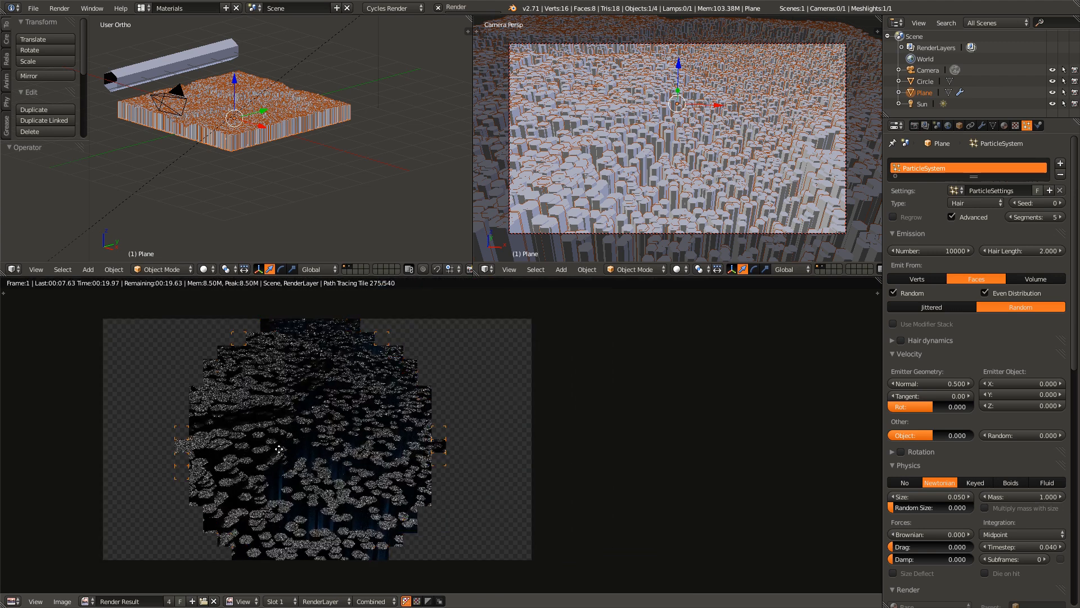
scroll(278, 450, "down", 6)
scroll(281, 452, "up", 5)
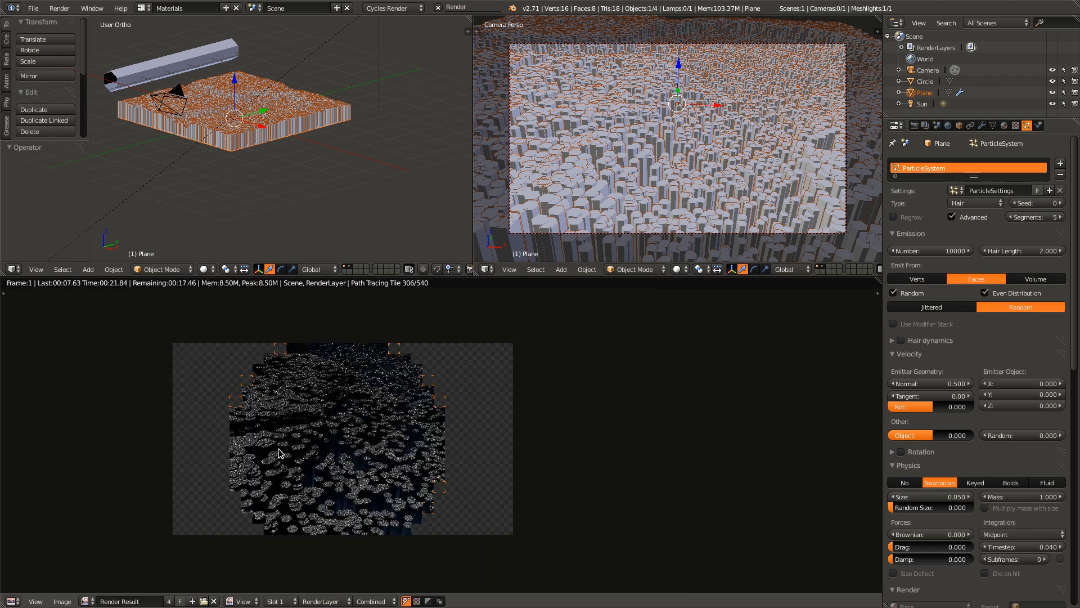
scroll(279, 453, "up", 2)
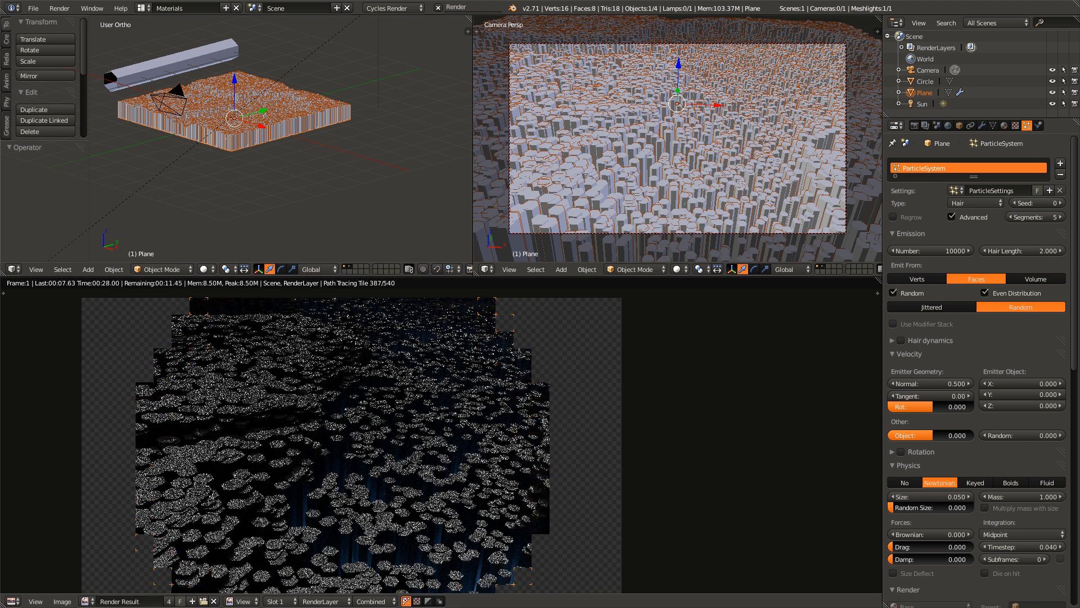
key("super")
key("super")
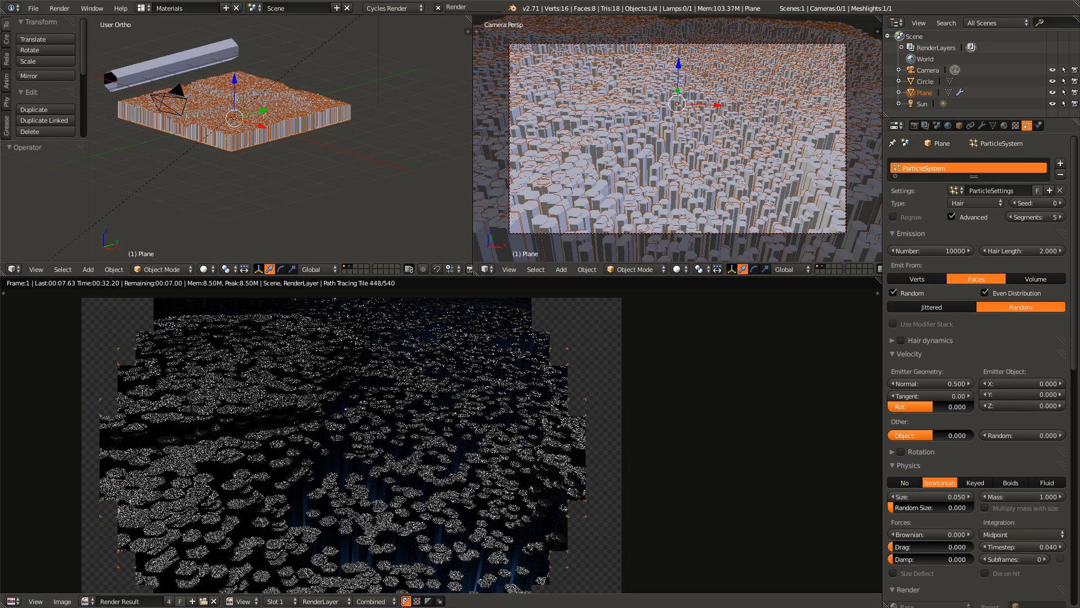
scroll(314, 448, "down", 3)
scroll(314, 448, "up", 2)
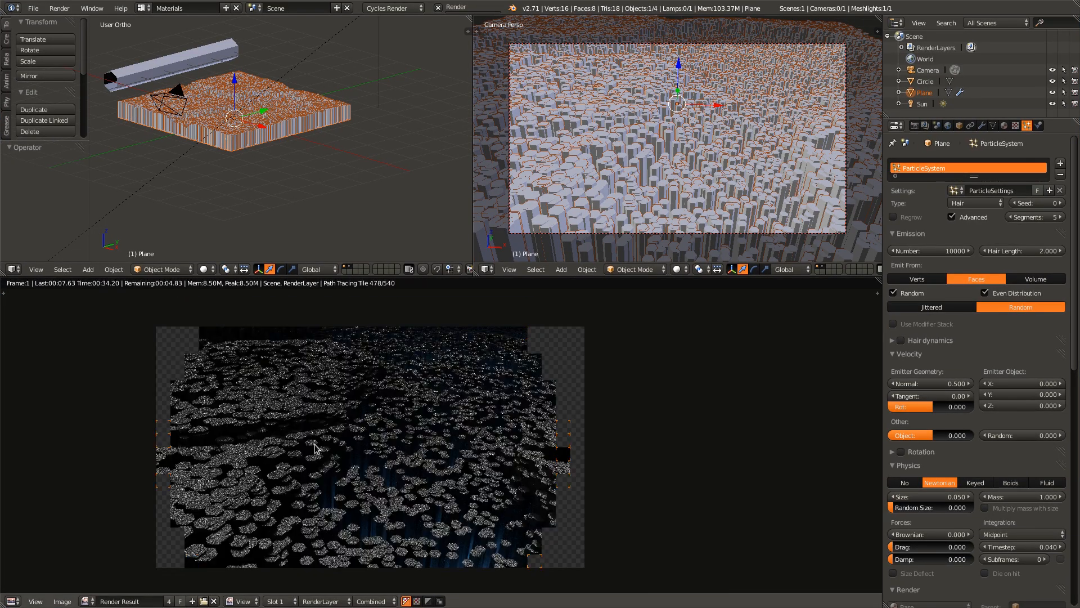
- Examine the column tops and the dark gaps between them in the render, close up and in full
middle_click_drag(314, 448, 353, 446)
scroll(353, 445, "up", 2)
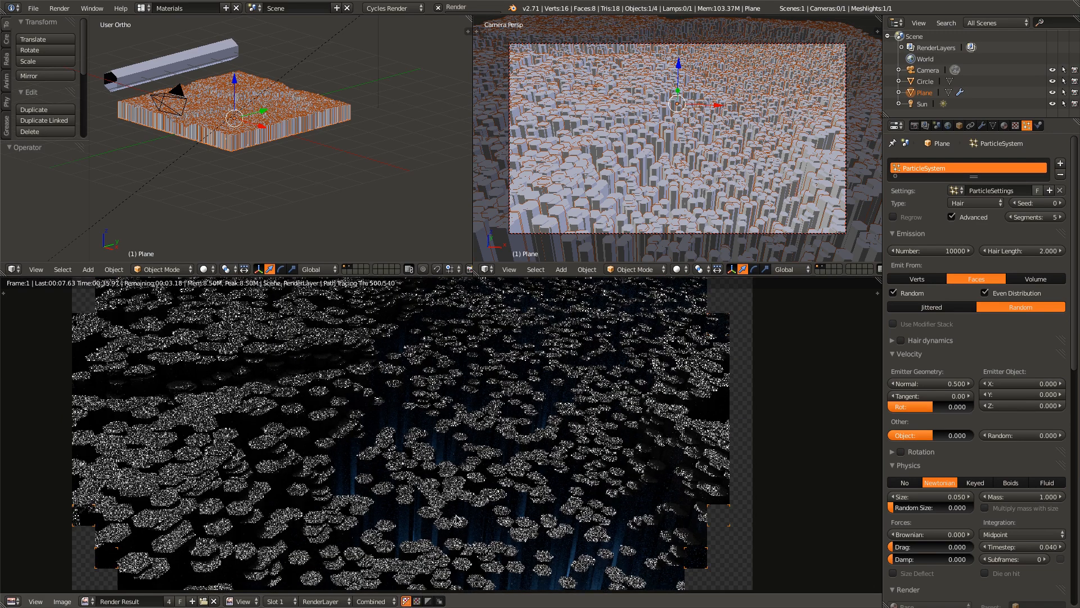
middle_click_drag(522, 519, 416, 471)
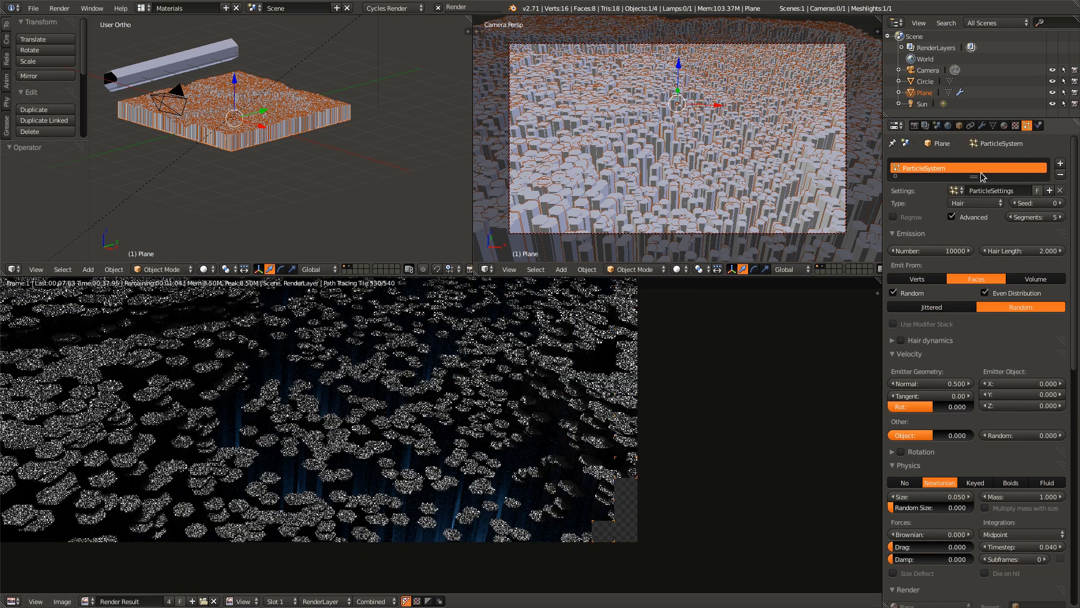
scroll(968, 332, "down", 2)
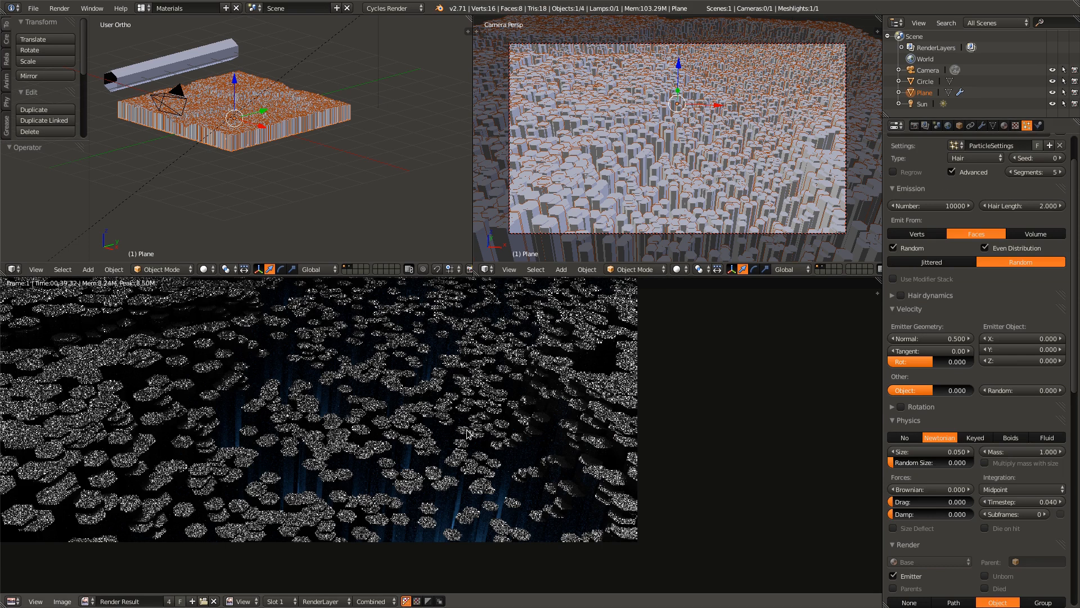
scroll(432, 496, "down", 3)
mouse_move(432, 495)
middle_mouse_down()
mouse_move(417, 540)
mouse_move(446, 486)
middle_mouse_up()
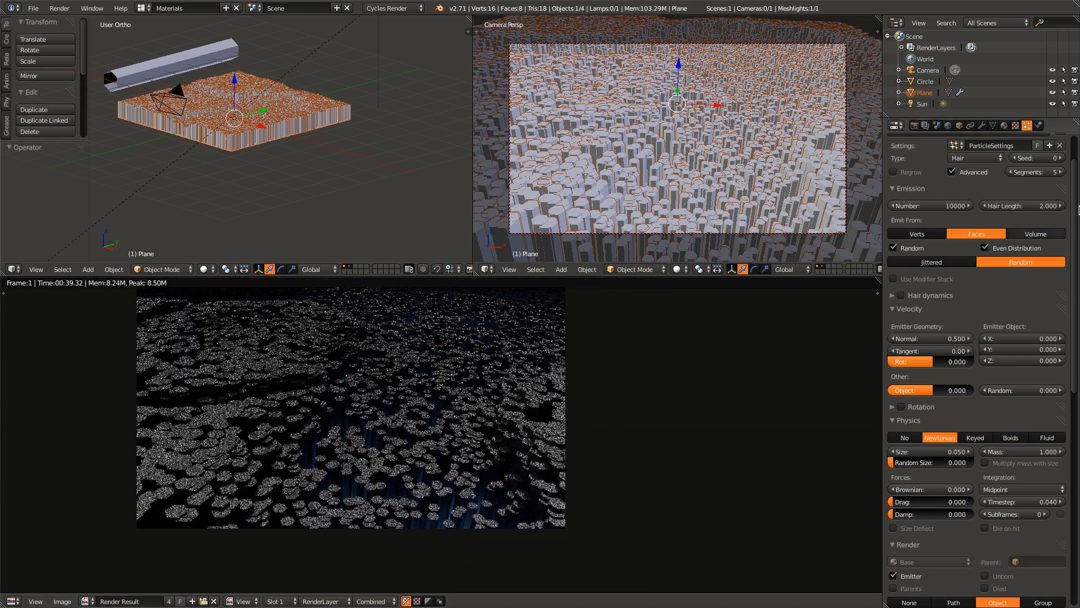
- Enable the hair length influence of the particle system's HeightNoise texture so it varies the column heights
left_click(1015, 125)
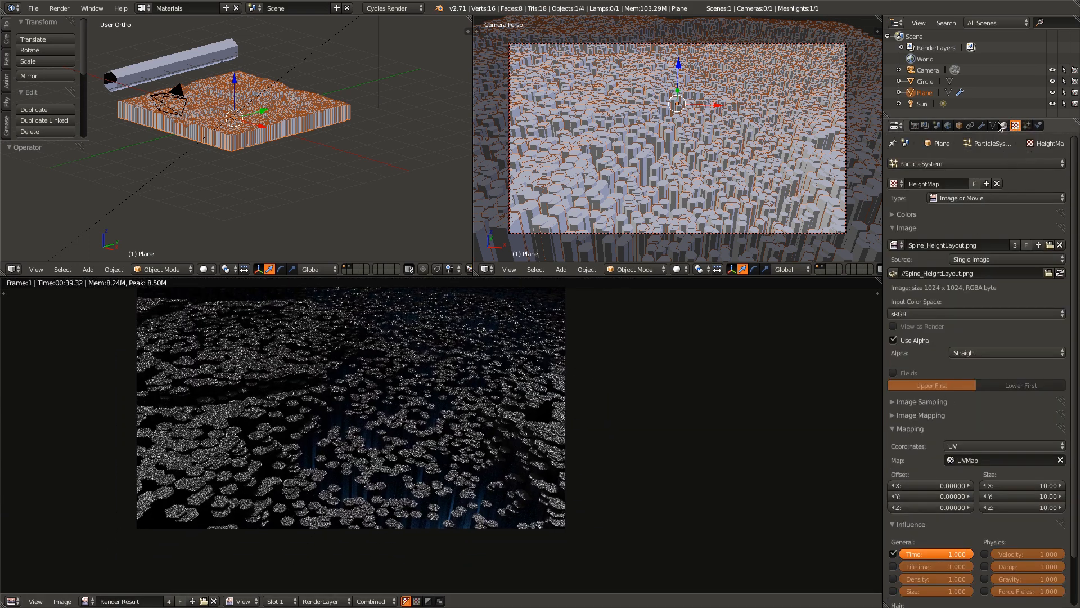
left_click(1027, 125)
scroll(999, 197, "down", 14)
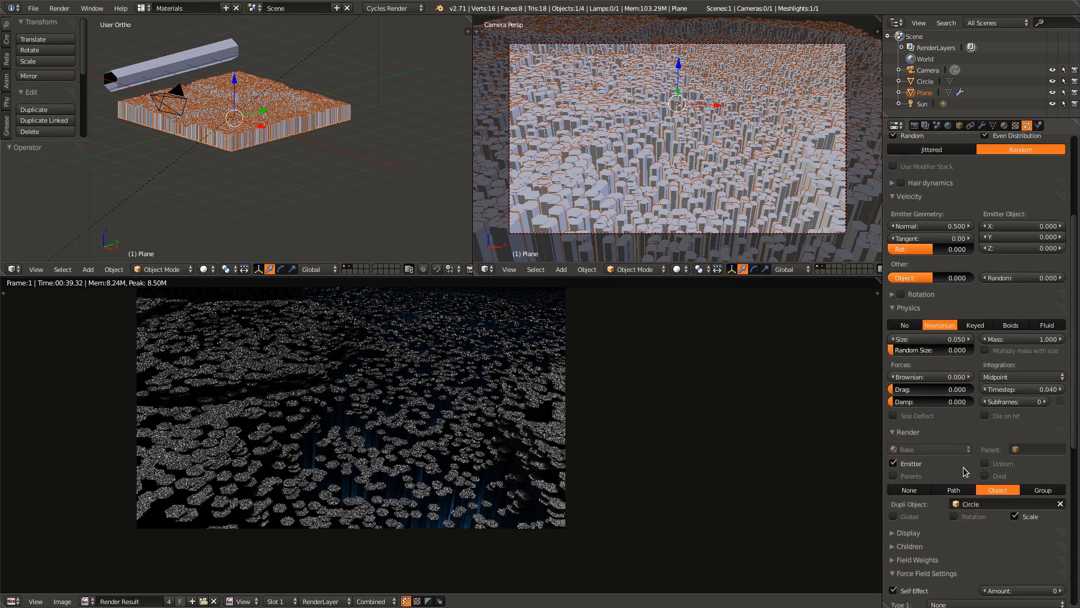
left_click(1058, 559)
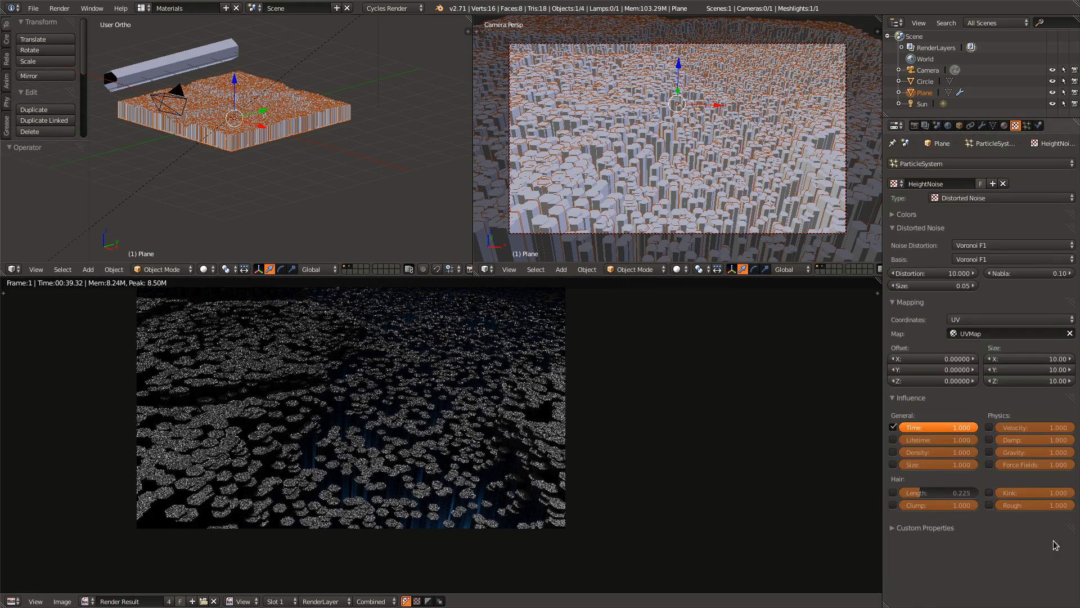
left_click(893, 492)
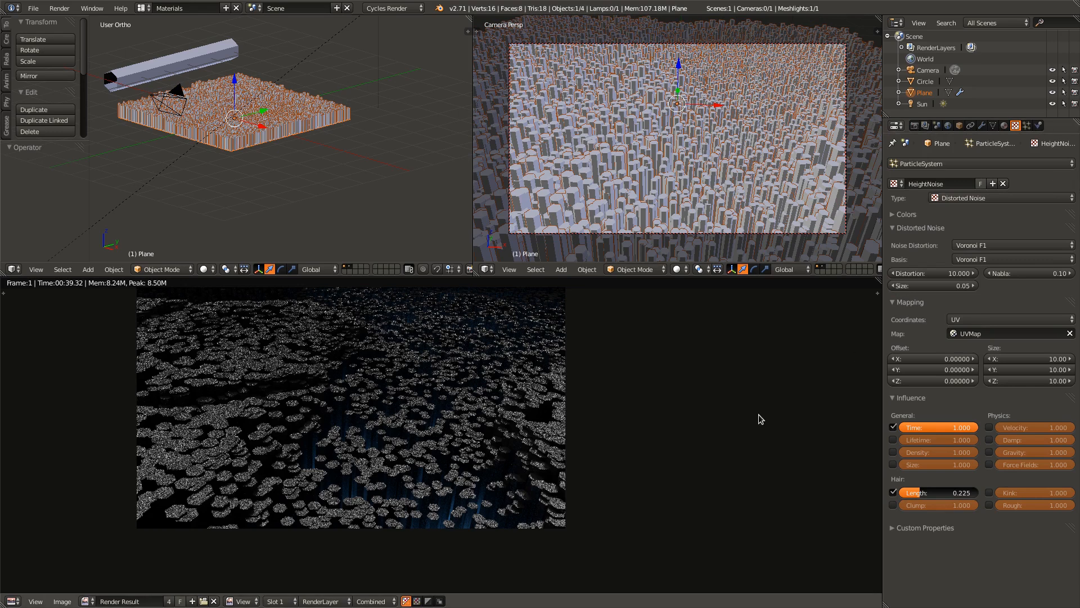
- Render the scene again with the noise-varied column heights and inspect the result close up
key("F12")
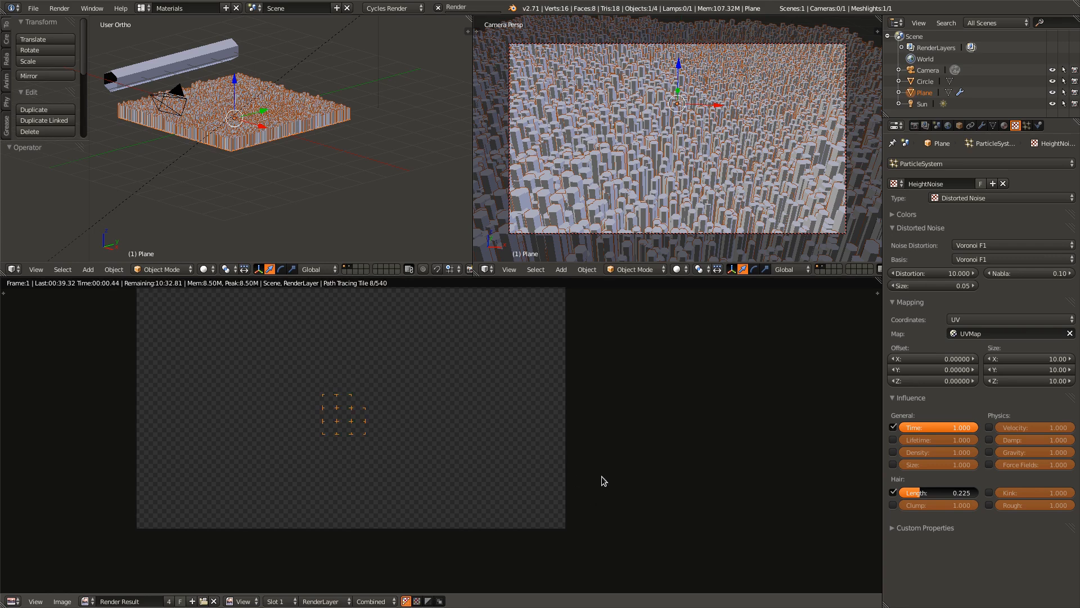
scroll(508, 427, "up", 4)
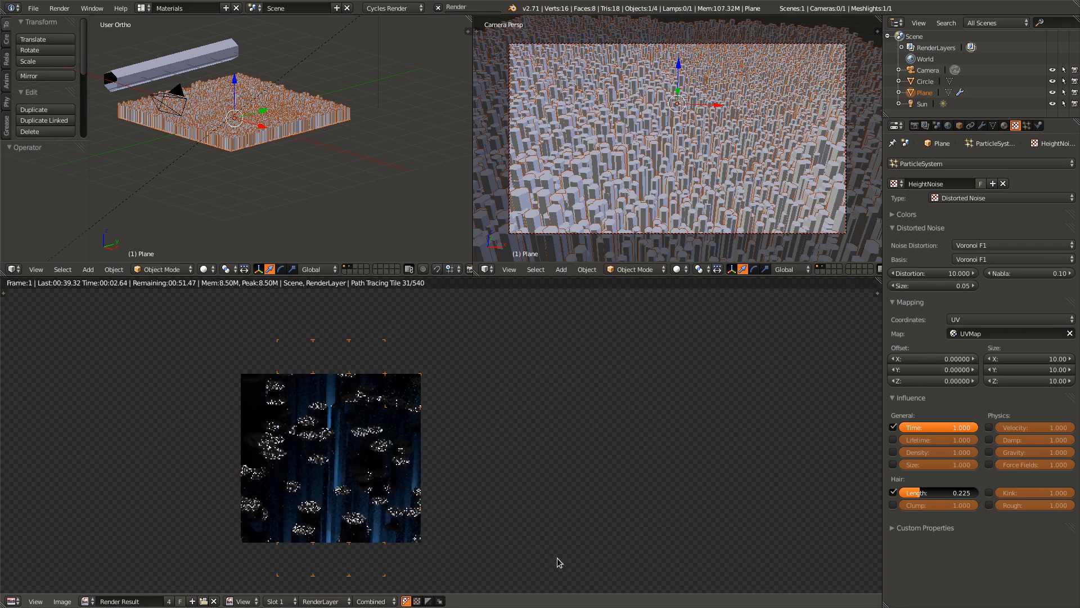
- Examine the Cycles render while its tiles come in, including close-ups of the noisy spine tips and the blue glow between them
scroll(552, 542, "down", 2)
scroll(552, 541, "up", 5)
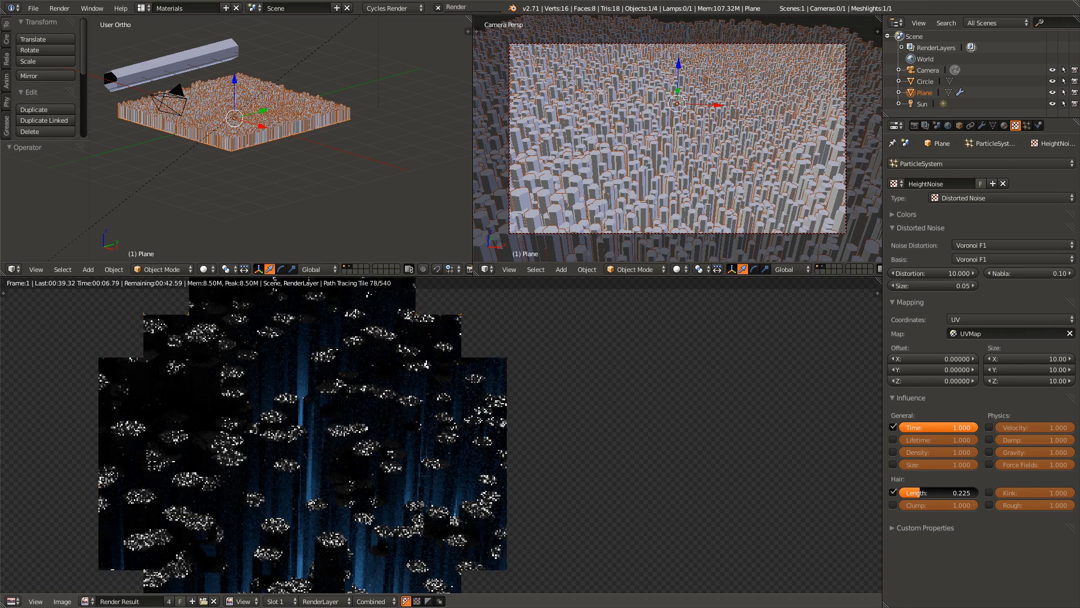
scroll(357, 474, "up", 1)
scroll(357, 475, "down", 3)
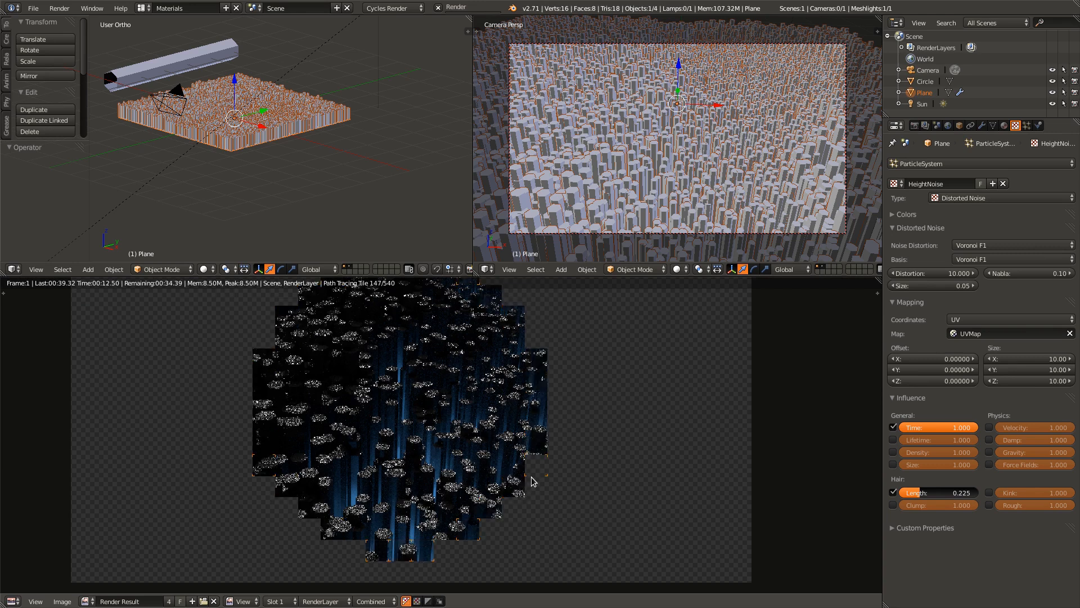
scroll(526, 498, "down", 2)
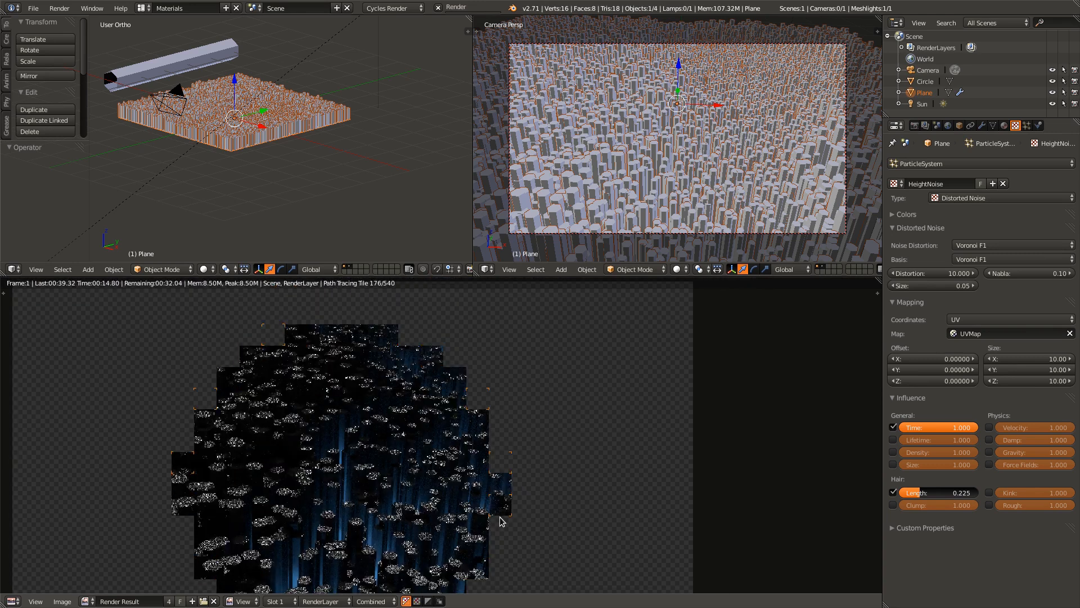
scroll(707, 141, "up", 3)
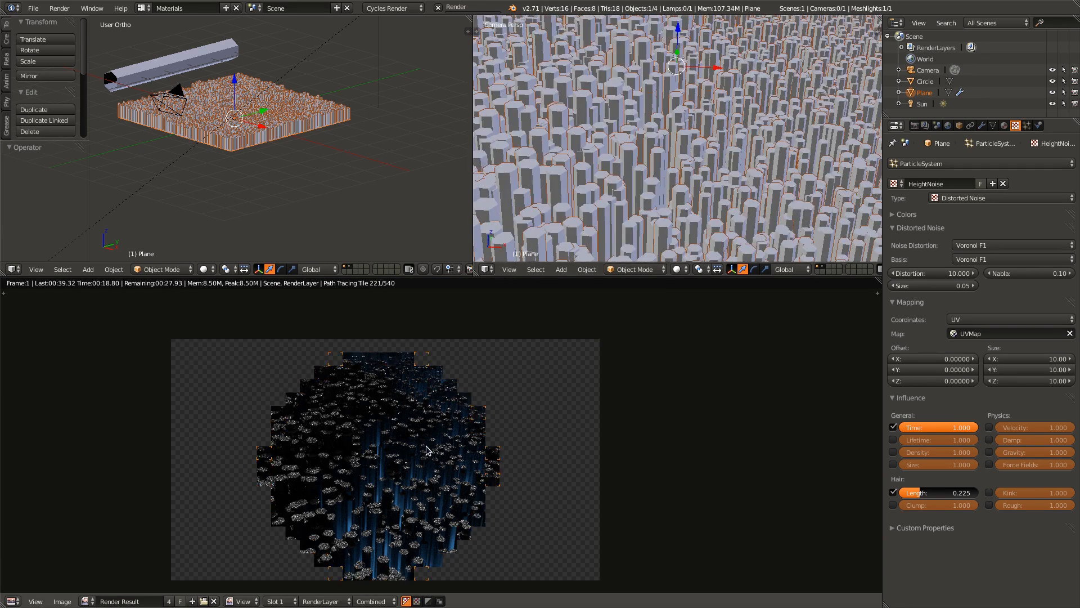
middle_click_drag(422, 434, 404, 414)
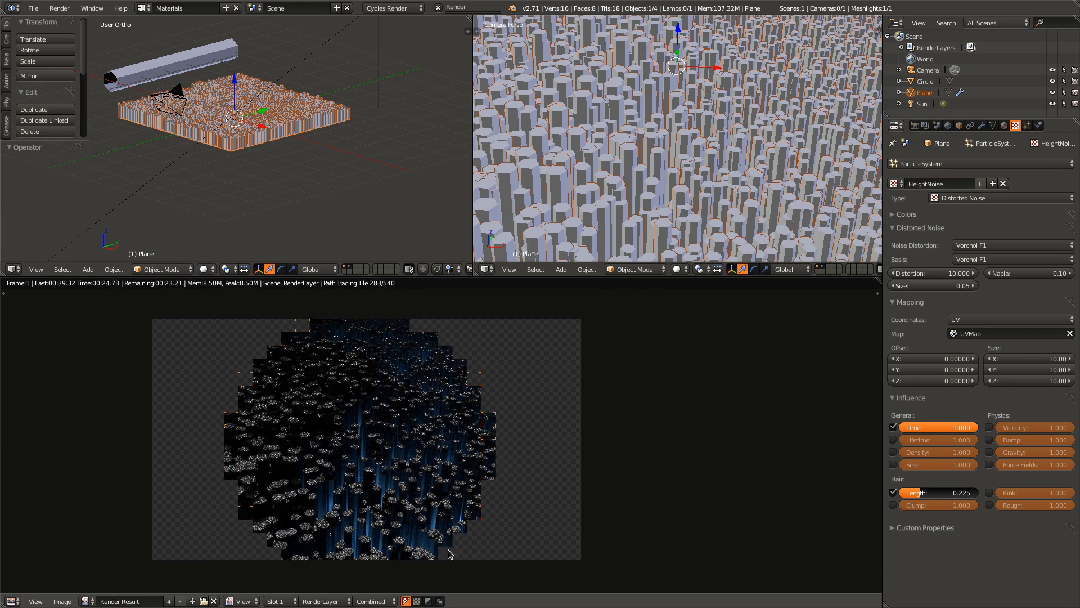
middle_click_drag(432, 466, 359, 431)
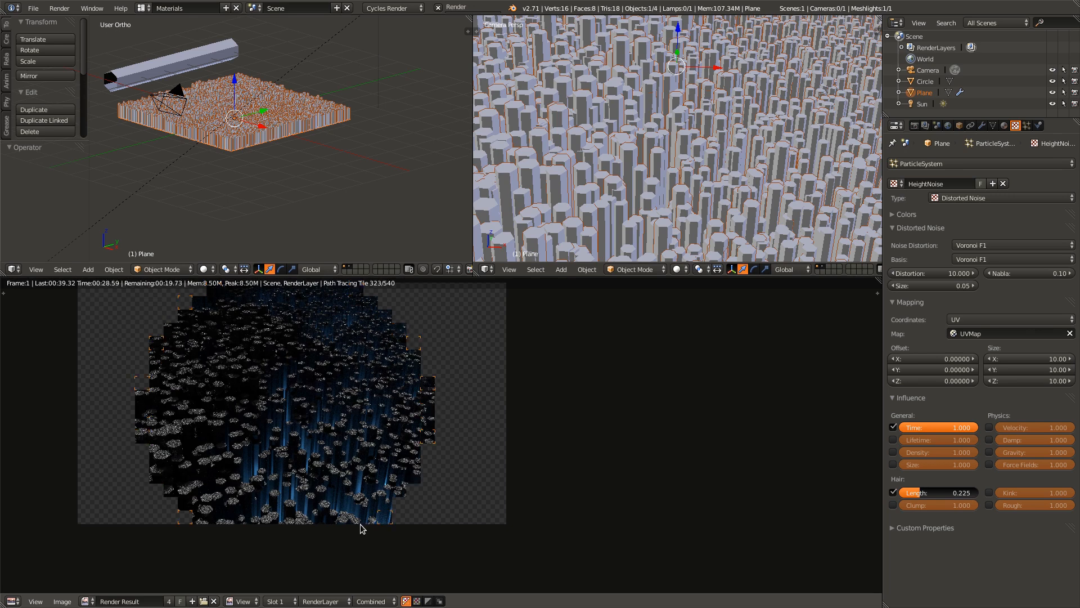
scroll(359, 525, "down", 1)
middle_click_drag(359, 526, 352, 529)
scroll(351, 529, "up", 6)
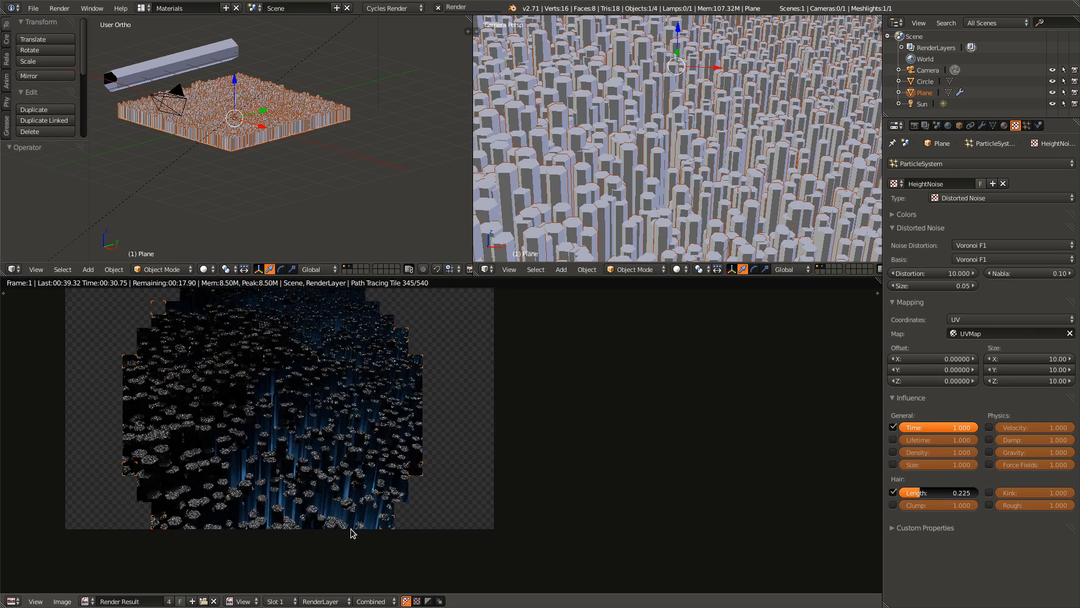
scroll(197, 450, "up", 5)
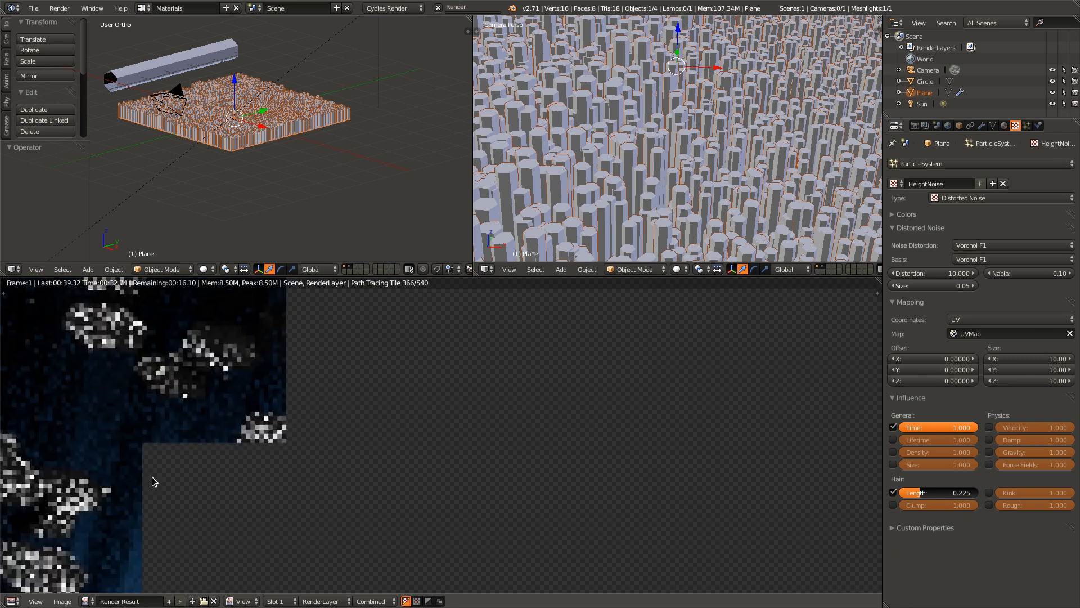
middle_click_drag(198, 458, 377, 477)
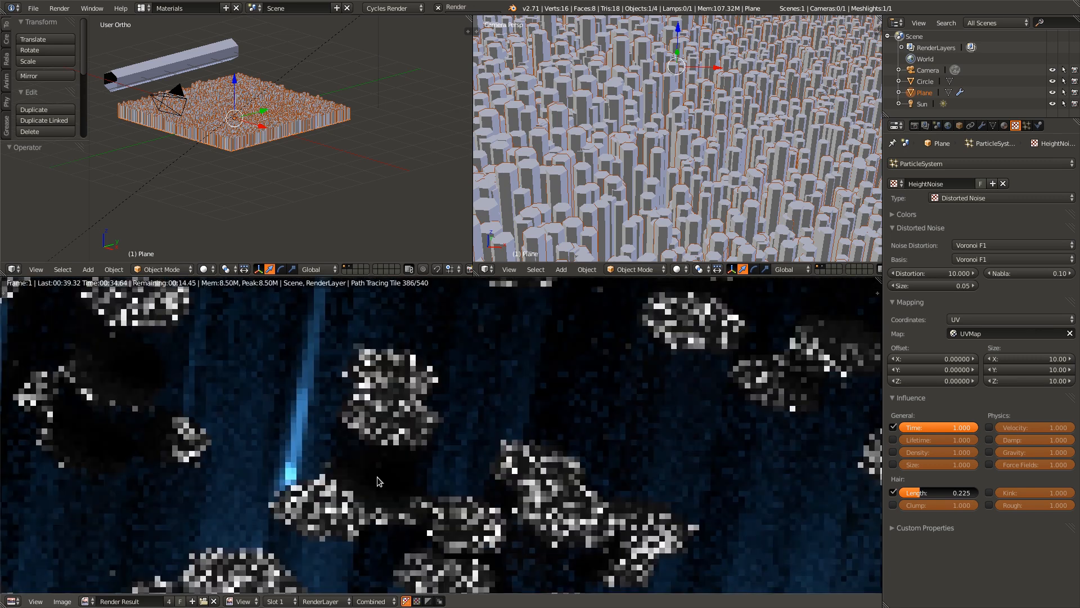
scroll(440, 409, "up", 3)
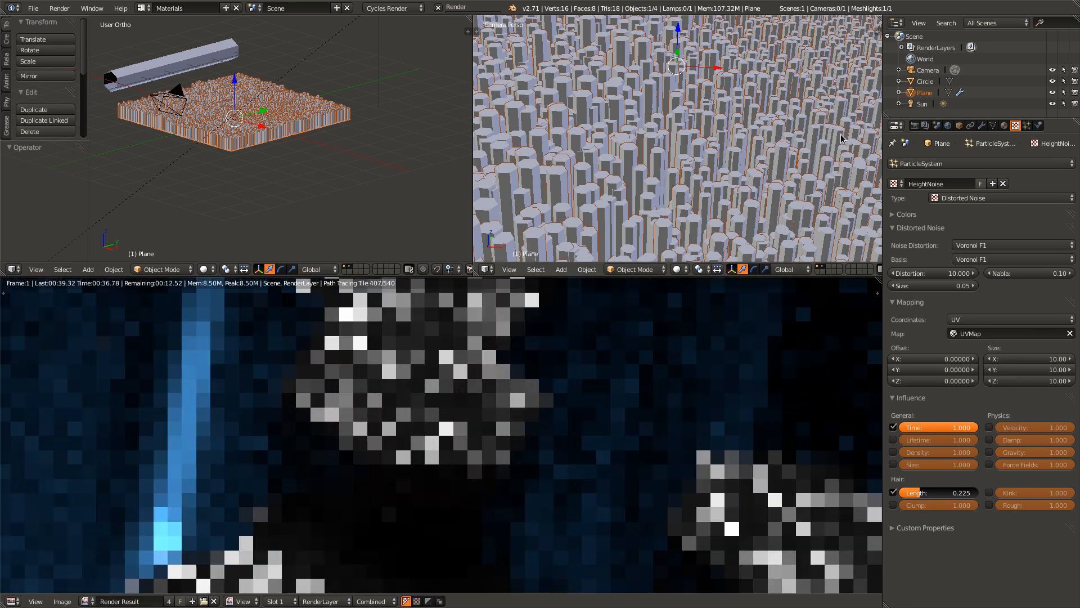
scroll(504, 434, "down", 8)
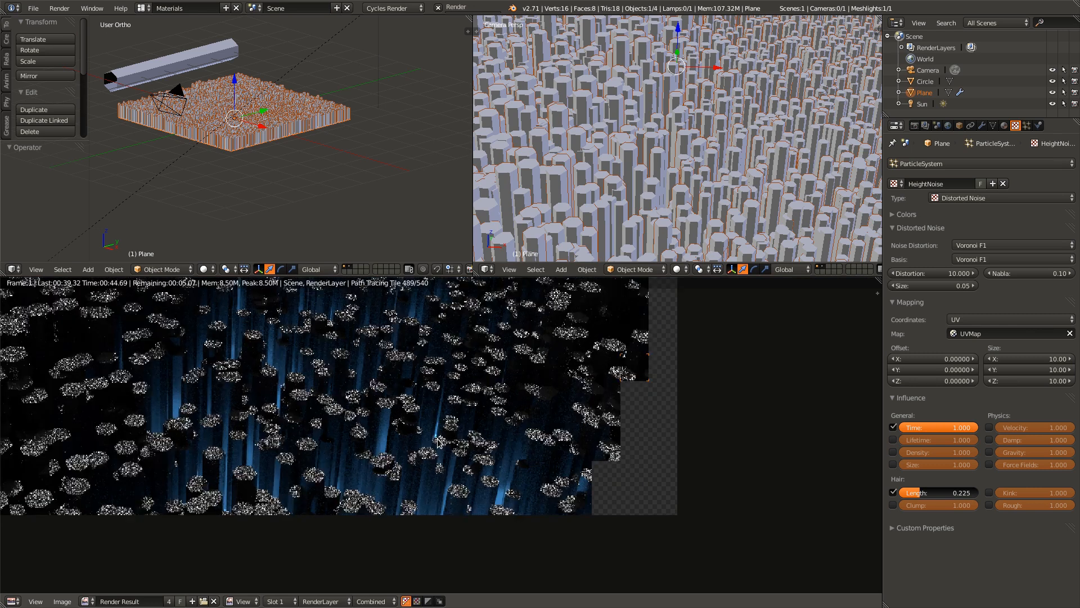
scroll(425, 442, "up", 5)
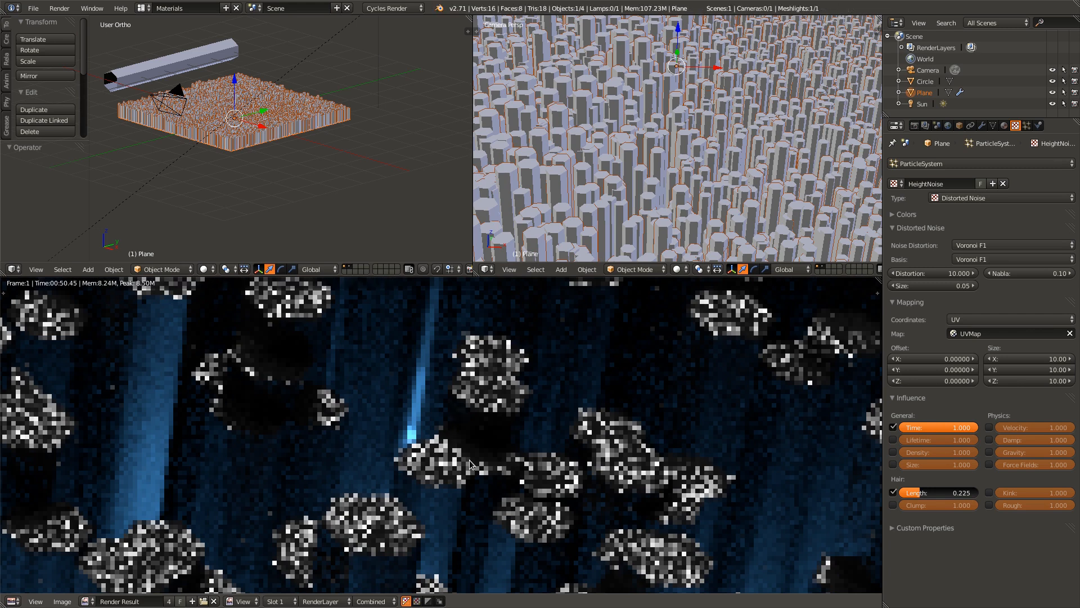
- Review the finished render as a whole, checking the overall composition and the balance of dark spines and blue glow
scroll(469, 462, "down", 13)
middle_click_drag(444, 440, 454, 474)
scroll(455, 474, "up", 4)
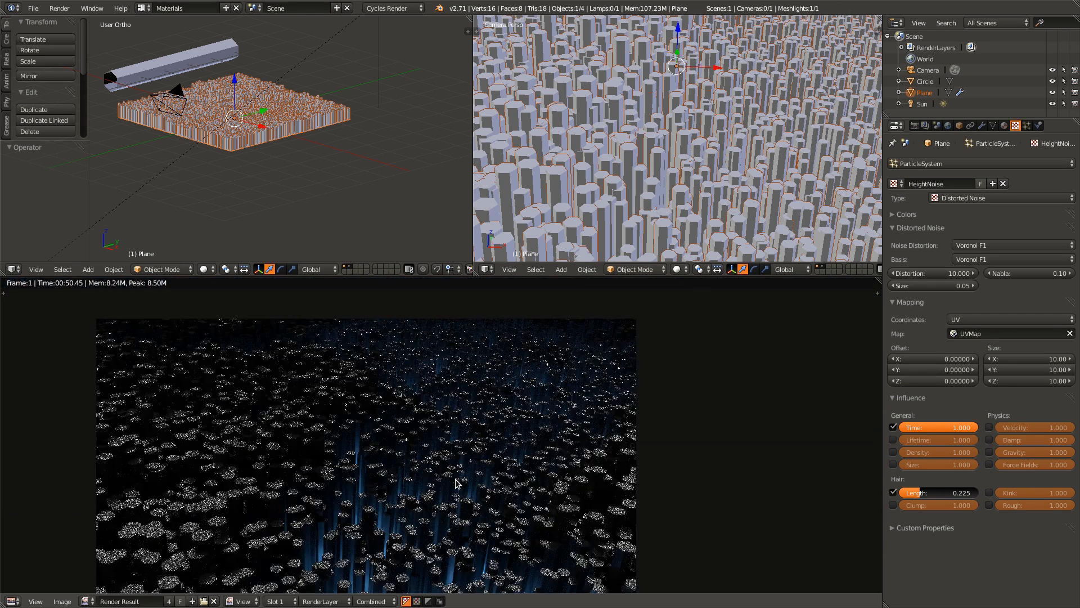
scroll(457, 477, "down", 1)
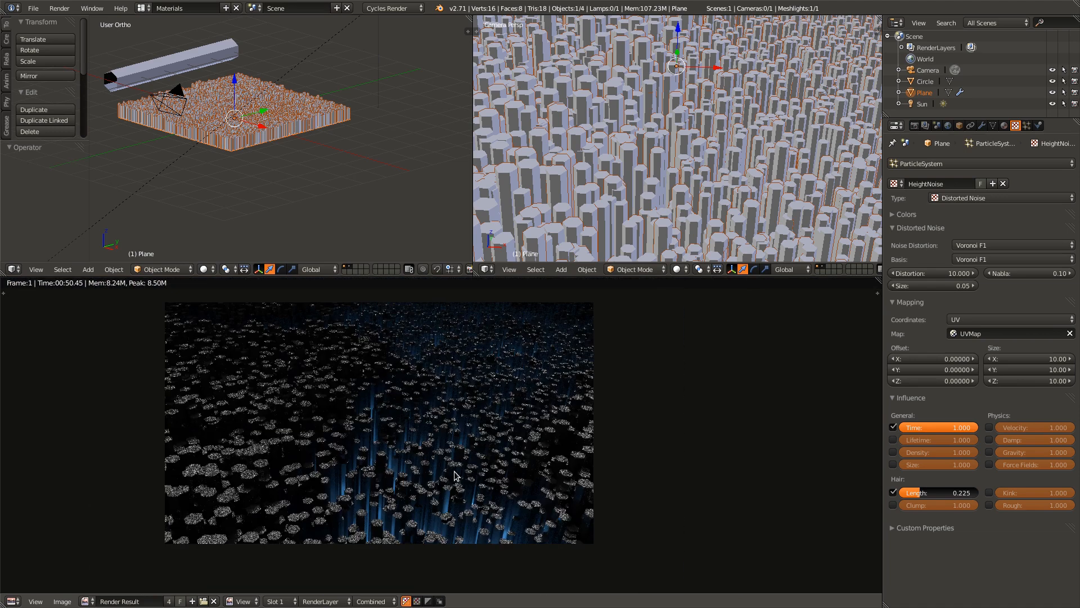
middle_click_drag(454, 471, 492, 484)
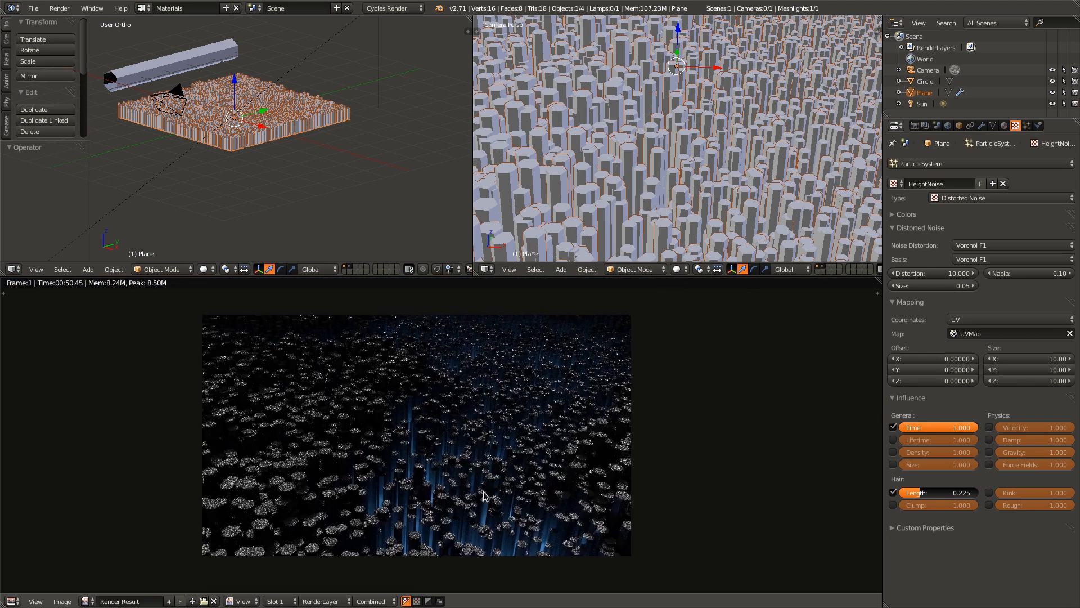
scroll(475, 502, "up", 2)
middle_click_drag(476, 502, 429, 561)
scroll(430, 561, "down", 1)
middle_click_drag(413, 517, 544, 514)
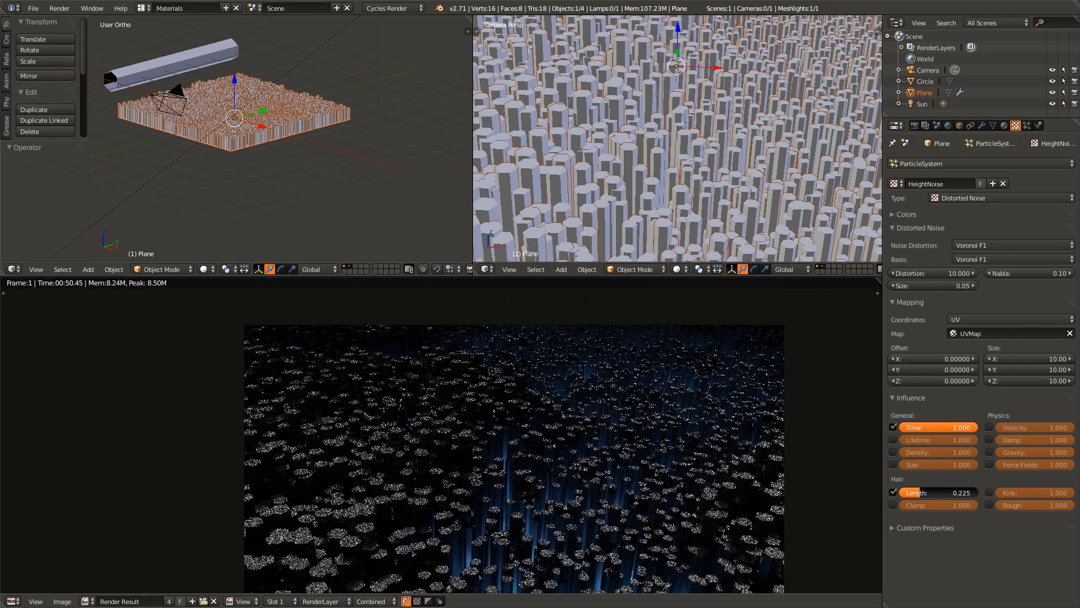
scroll(424, 481, "down", 1)
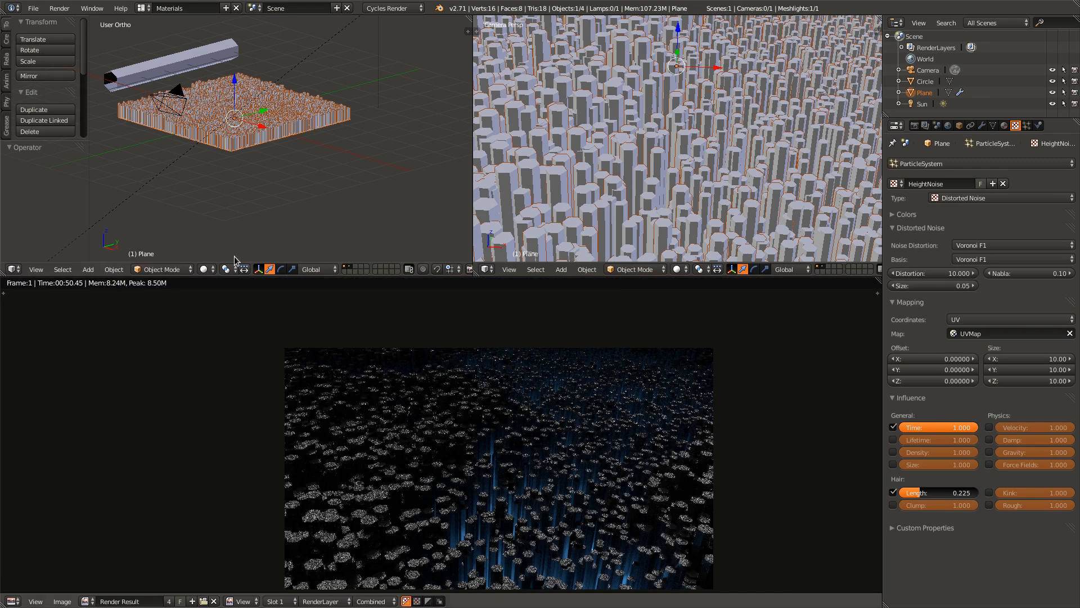
- Switch to the Compositing screen layout and enable Use Nodes and Backdrop for the compositor
left_click(141, 8)
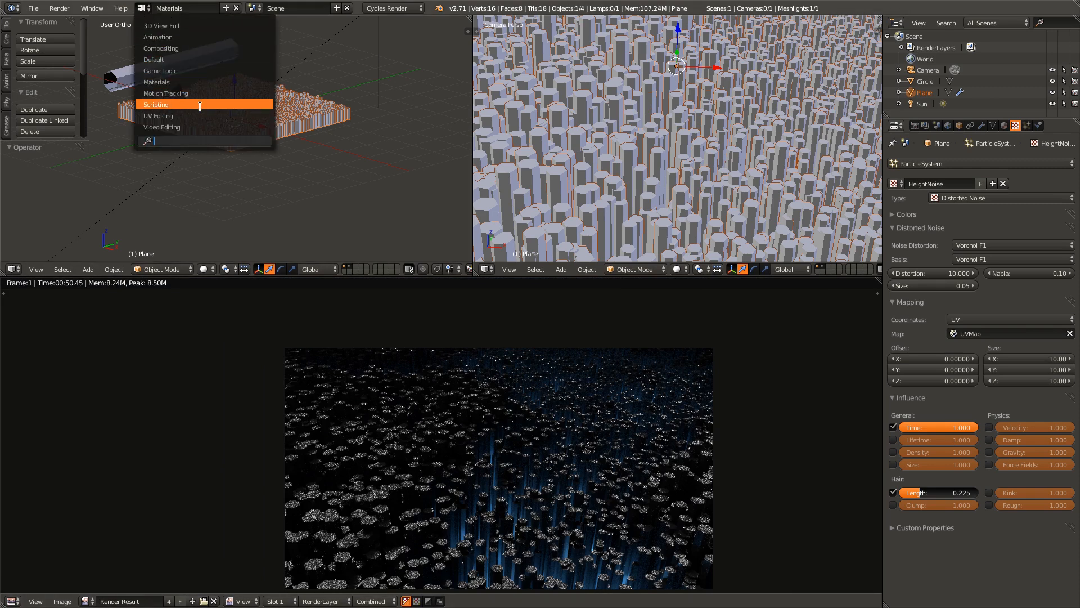
left_click(201, 49)
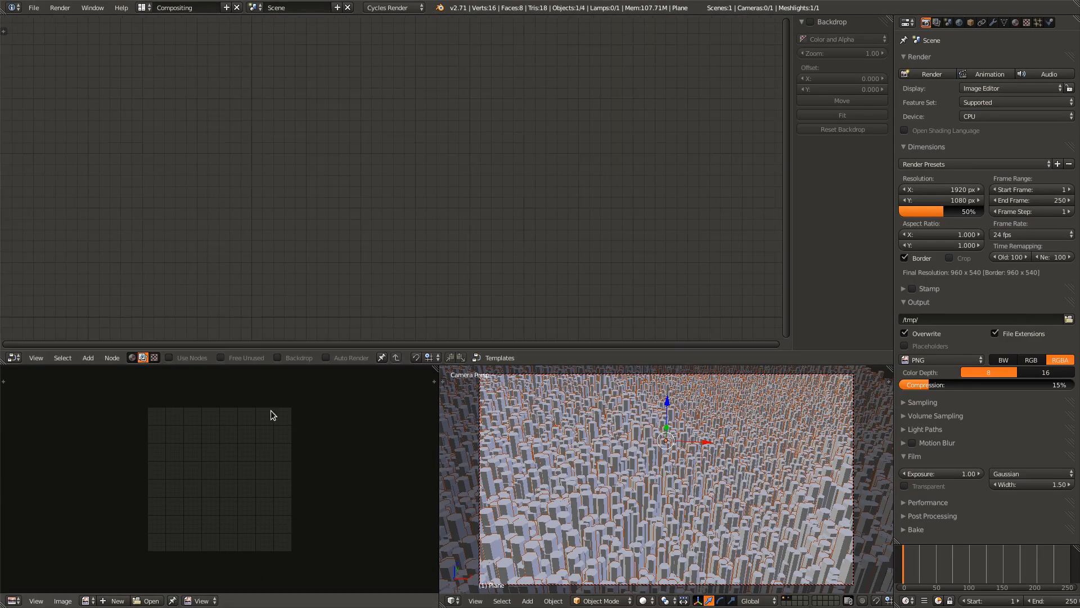
left_click(168, 358)
left_click(277, 358)
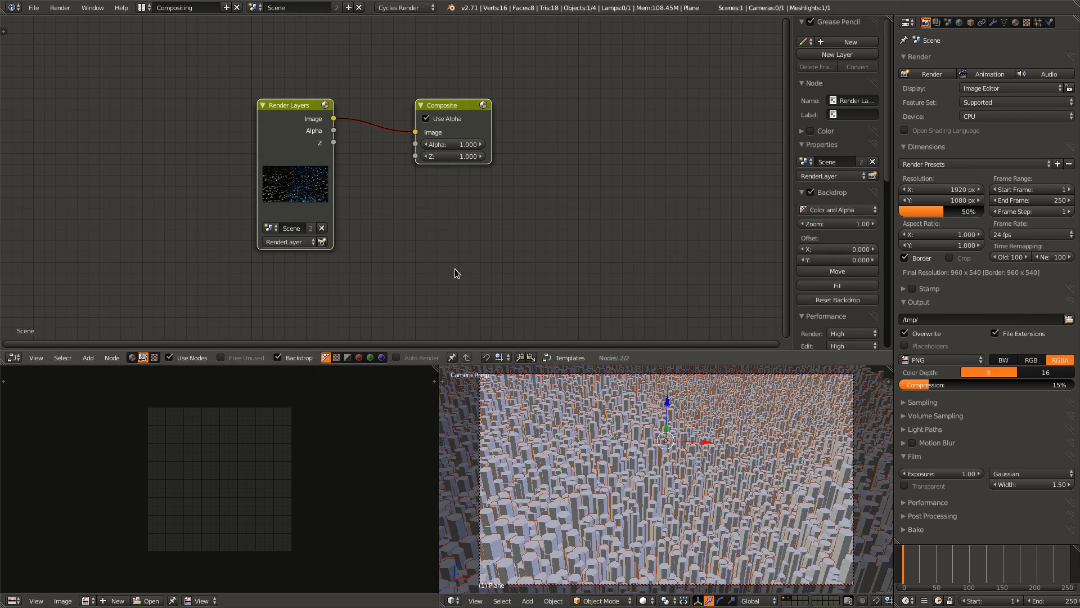
- Connect a Viewer node to the Render Layers image output and place it above the Composite node
middle_click_drag(455, 273, 473, 280)
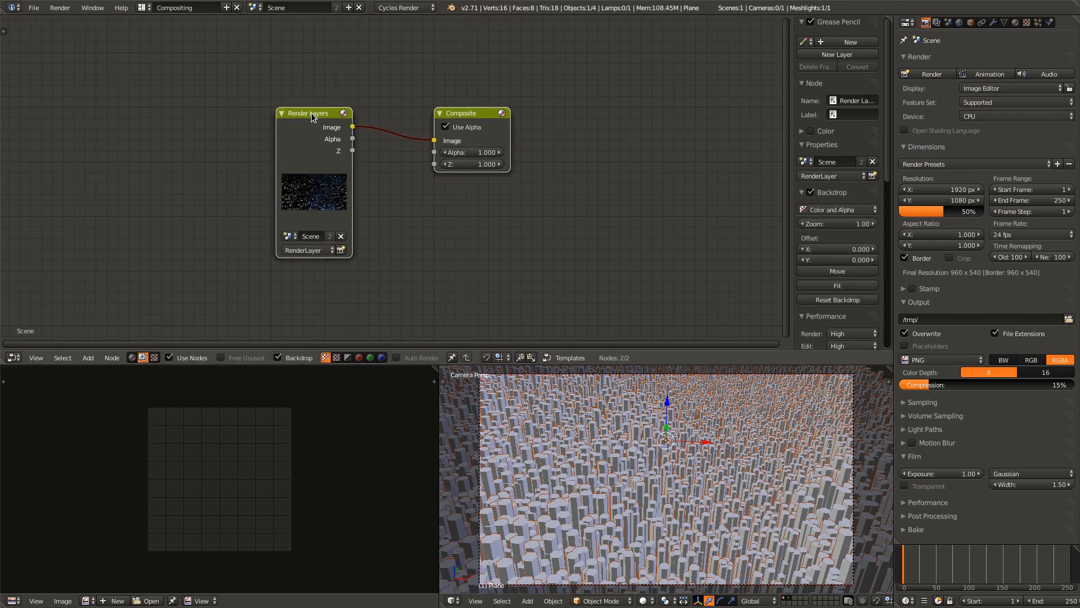
left_click(313, 116, "ctrl+shift")
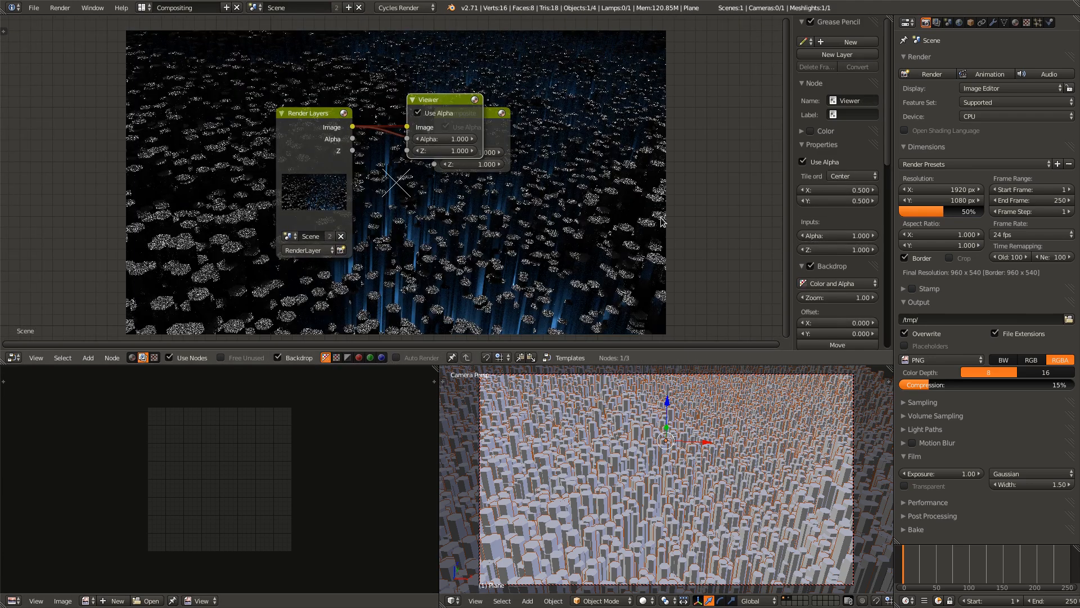
scroll(507, 168, "down", 1)
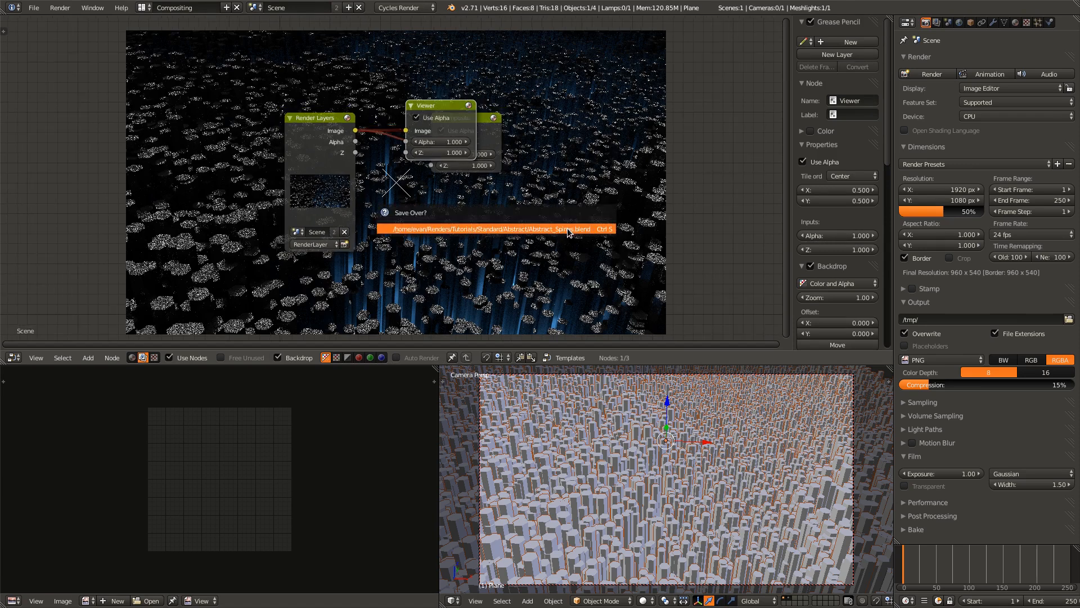
left_click_drag(442, 104, 465, 51)
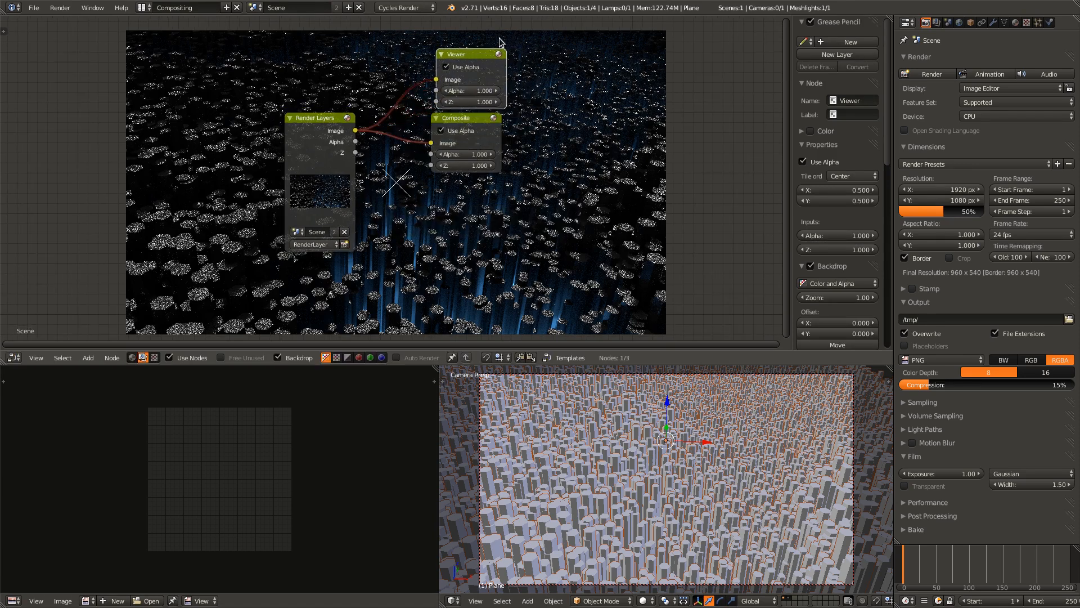
- Maximize the node editor and move the Render Layers node farther away from the Viewer and Composite nodes
key("ctrl+Up")
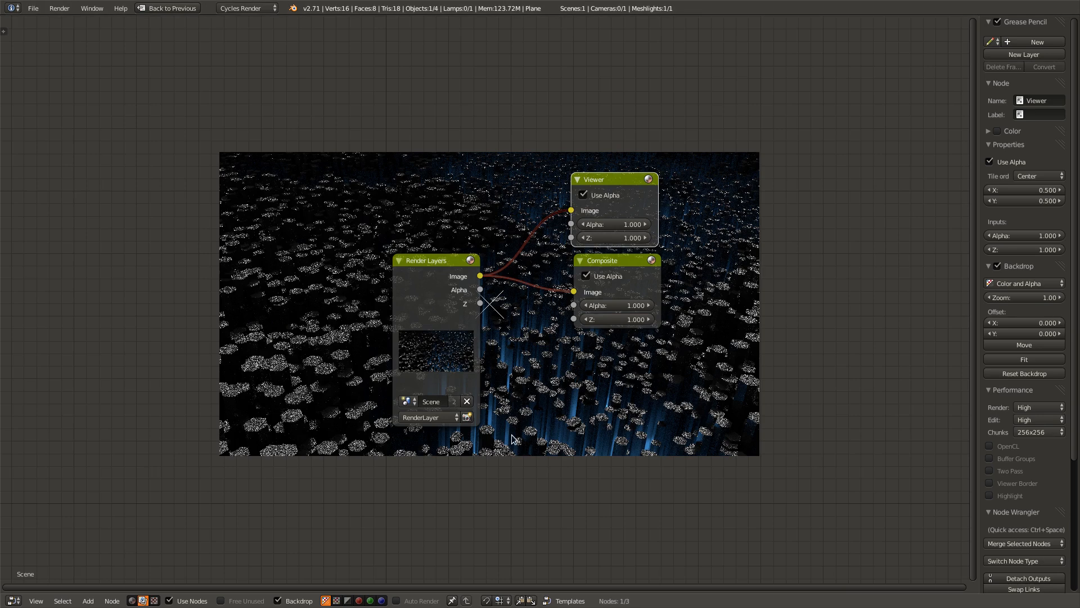
scroll(603, 234, "up", 2)
left_click_drag(400, 248, 235, 217)
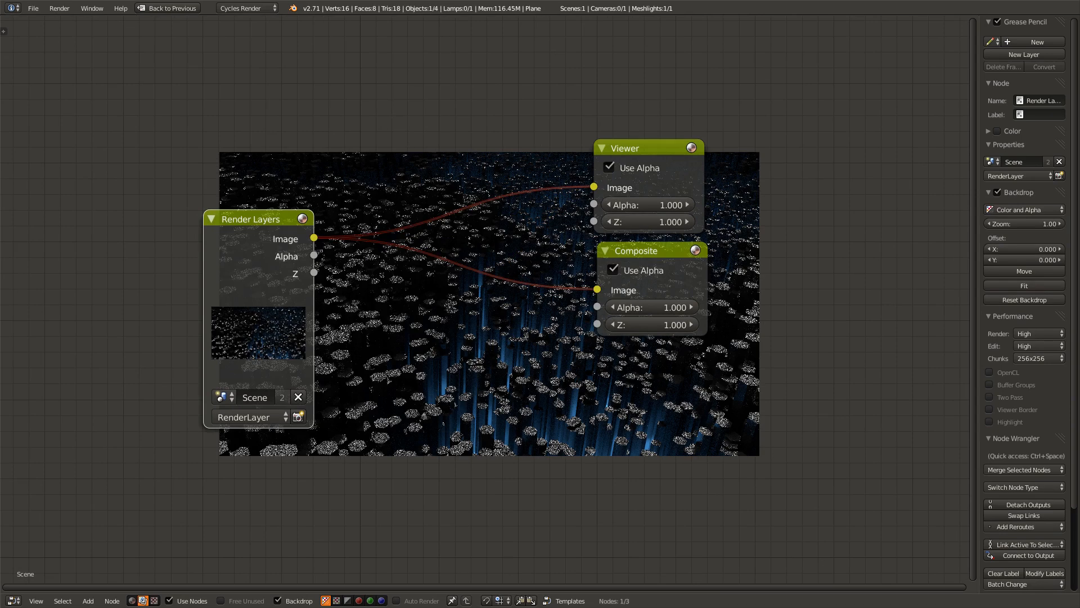
- Examine the render in the compositor backdrop with the nodes moved out of the way
scroll(414, 457, "up", 2)
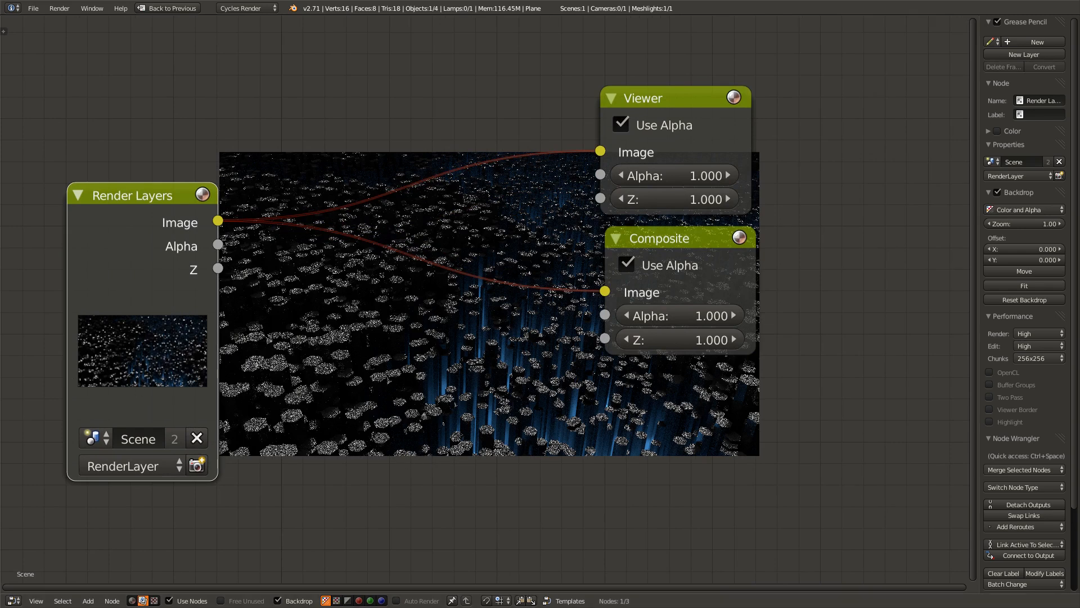
middle_click_drag(476, 441, 400, 53)
scroll(477, 222, "down", 1)
middle_click_drag(477, 222, 439, 343)
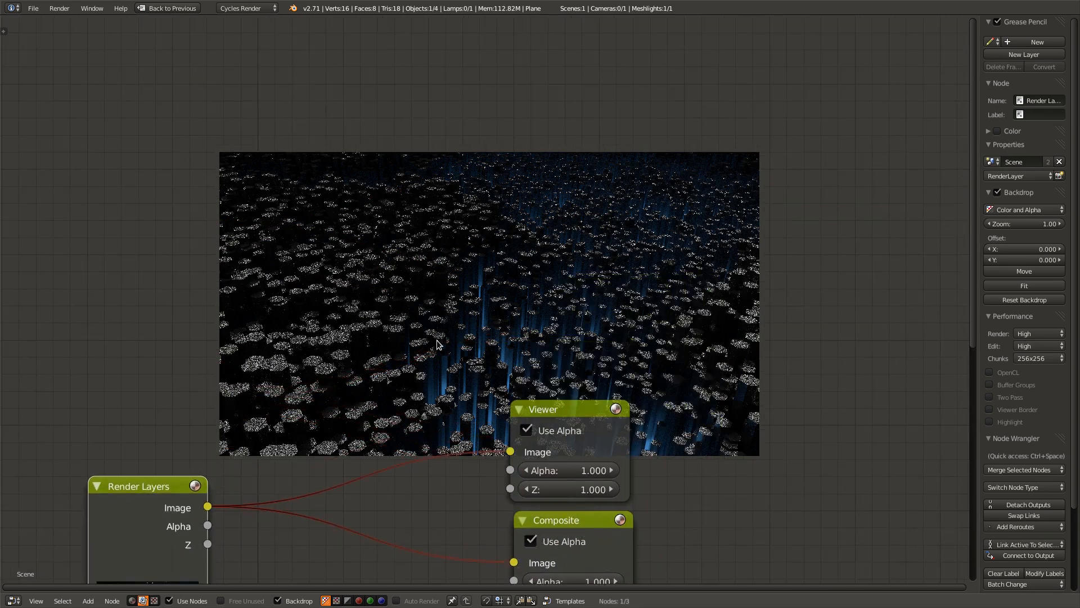
scroll(488, 288, "down", 1)
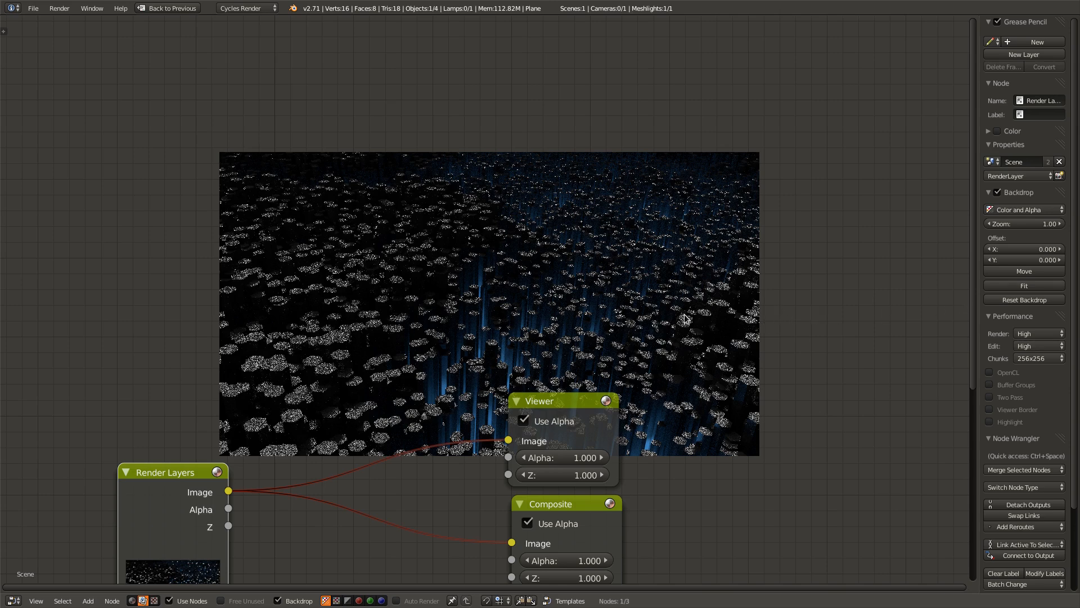
scroll(684, 316, "down", 3)
middle_click_drag(673, 318, 697, 188)
scroll(698, 214, "up", 4)
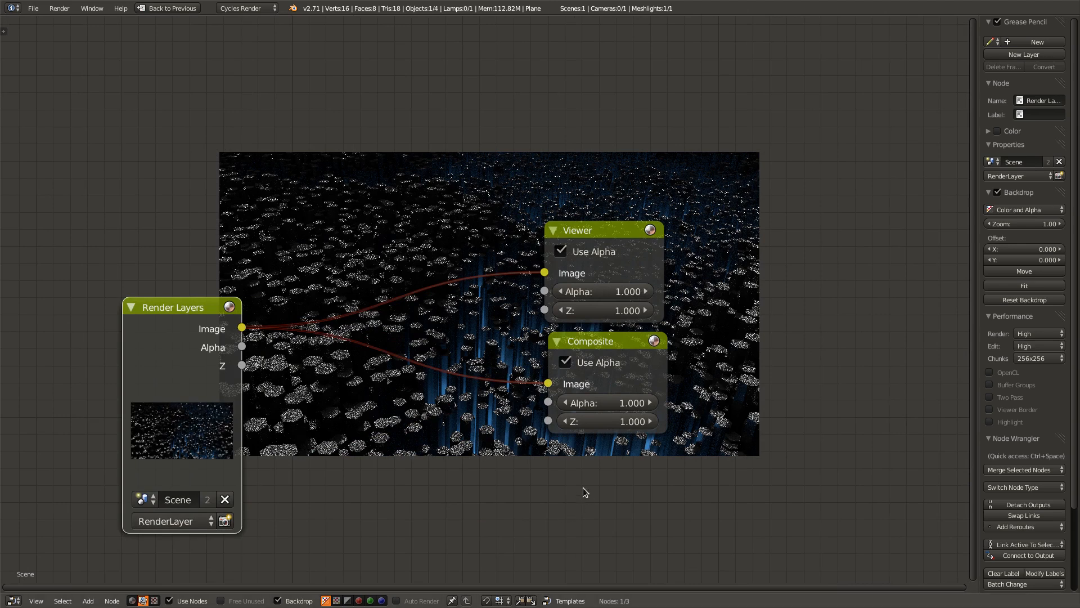
- Restore the node editor to its normal size and switch to the Default screen layout
left_click(166, 8)
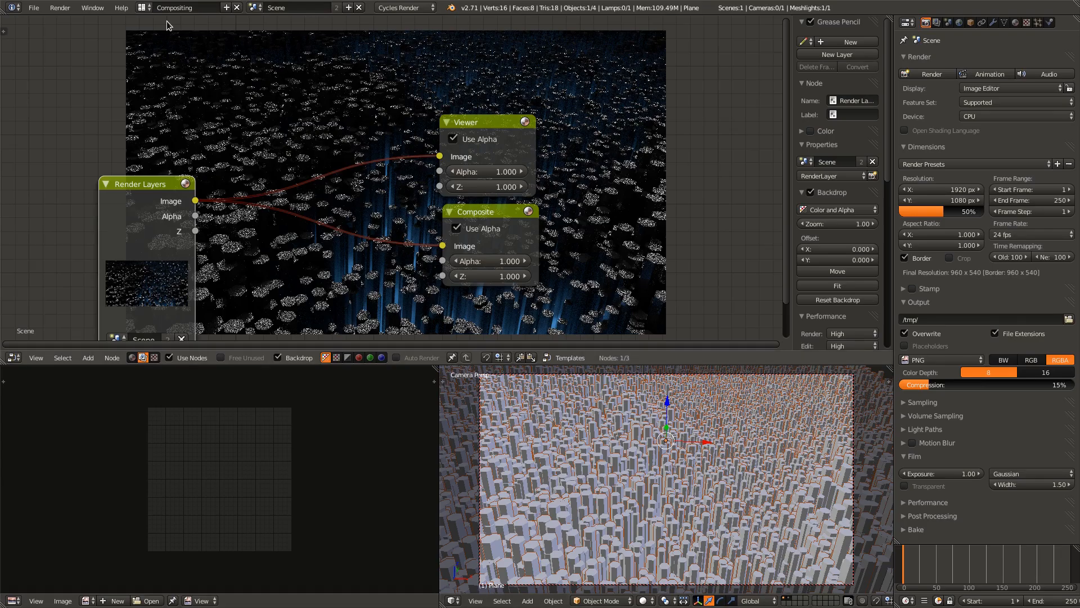
left_click(143, 8)
left_click(228, 57)
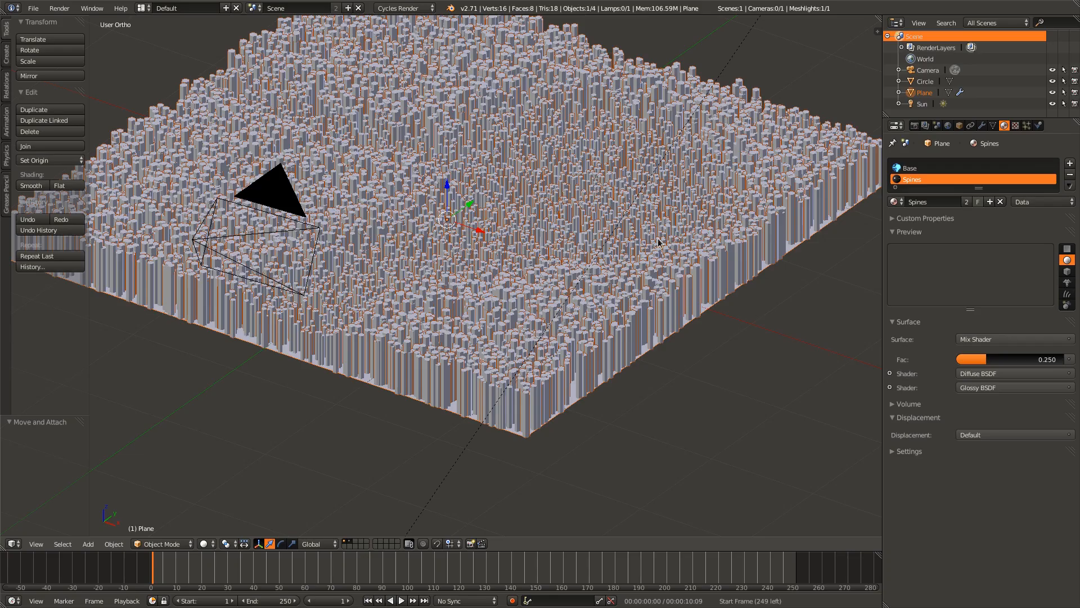
- Select the camera, look through it and raise it 0.150 along the Z axis
middle_click_drag(658, 242, 617, 240)
right_click(151, 128)
middle_click_drag(346, 273, 360, 261)
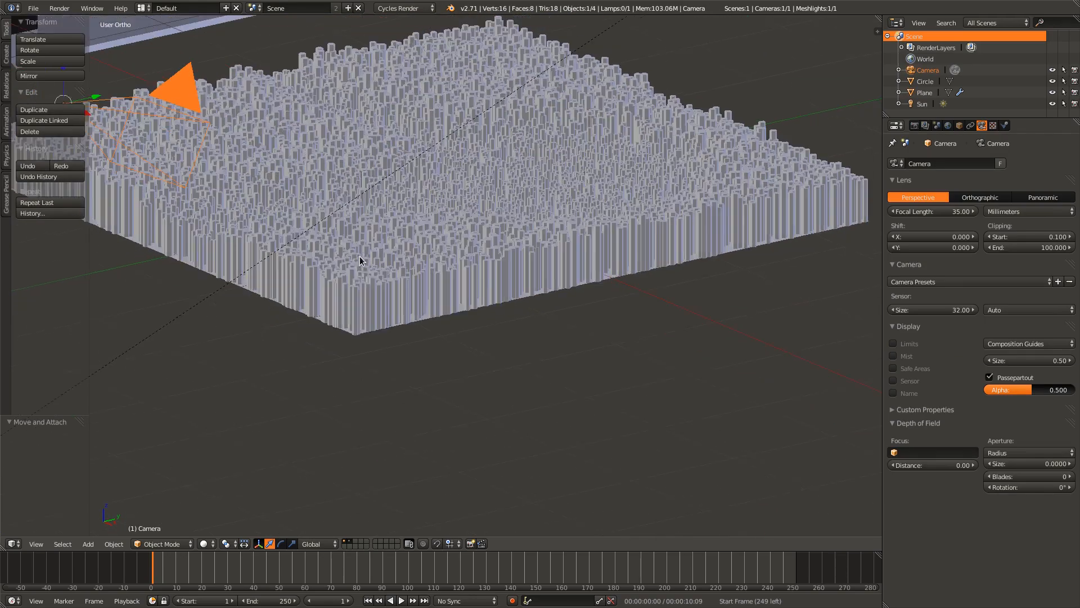
key("KP_0")
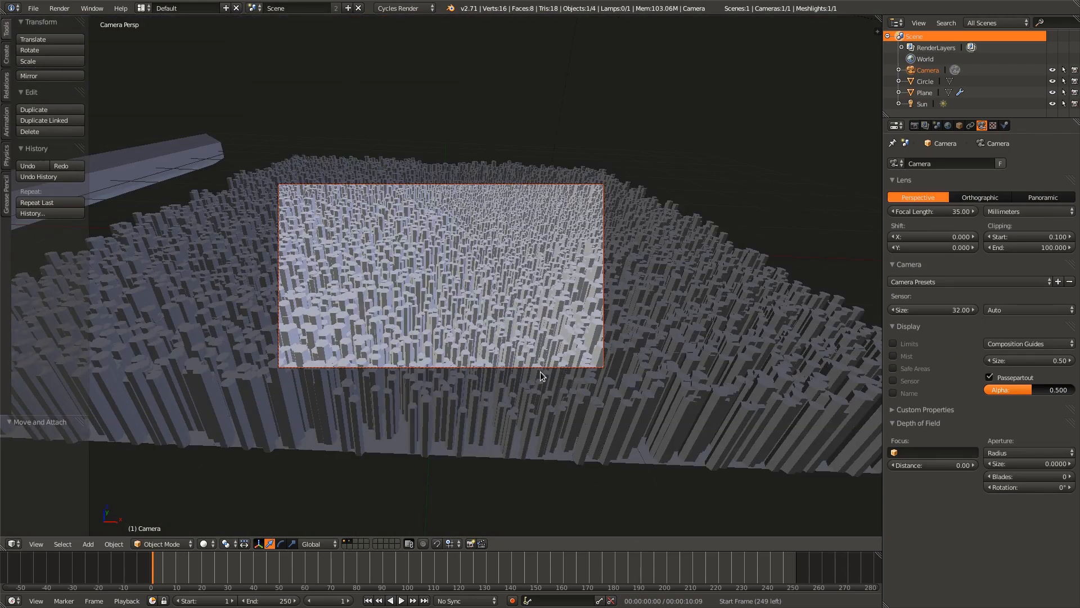
scroll(542, 377, "up", 1)
key("g")
key("z")
left_click(550, 373)
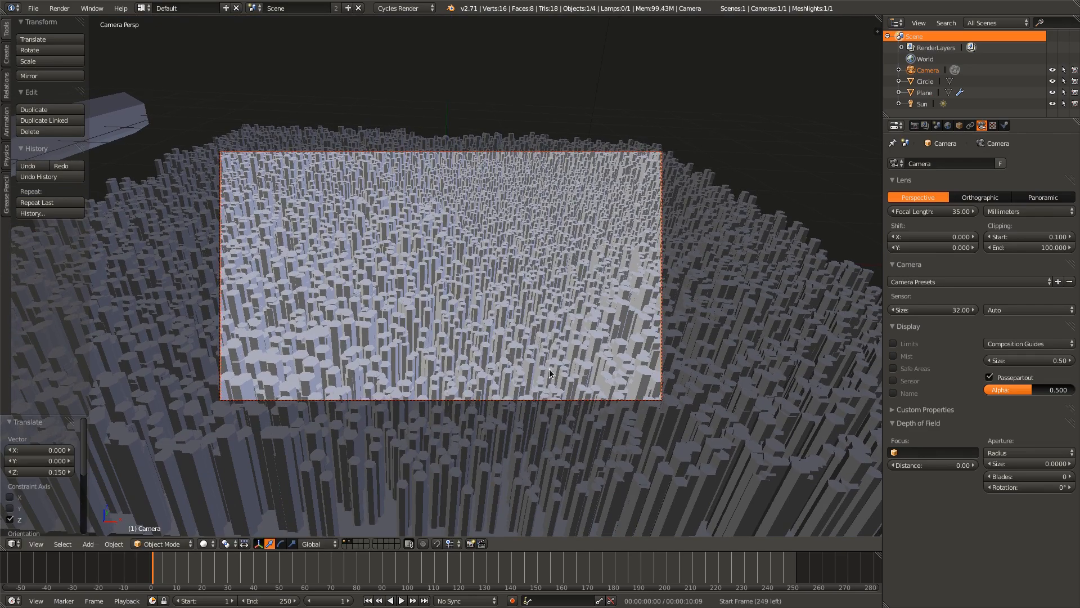
- Move the camera 0.236 along the X axis and rotate it 2.394° about the Z axis
key("g")
key("x")
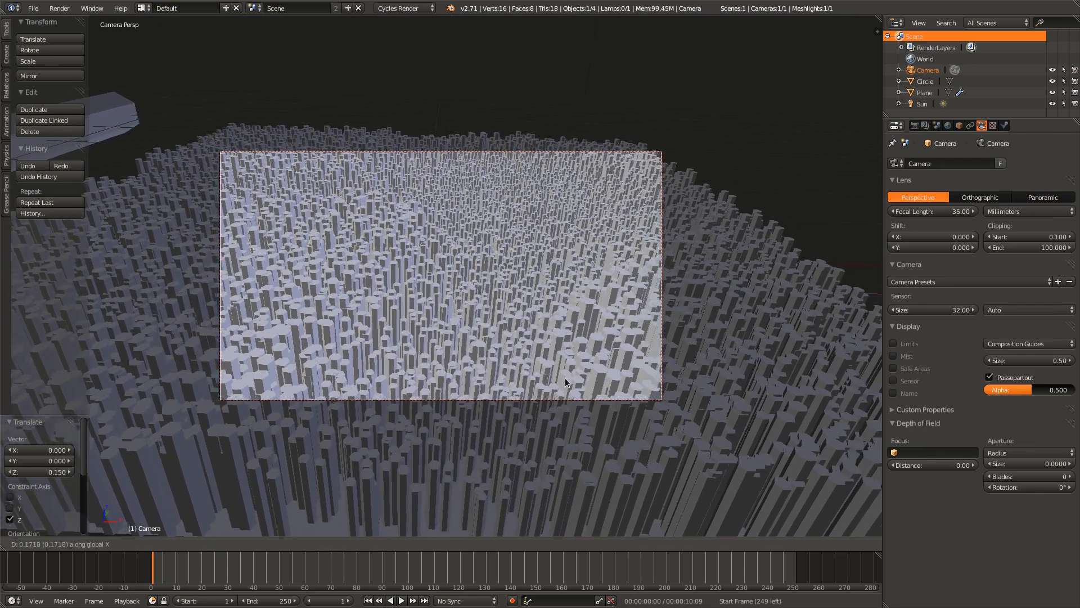
left_click(568, 384)
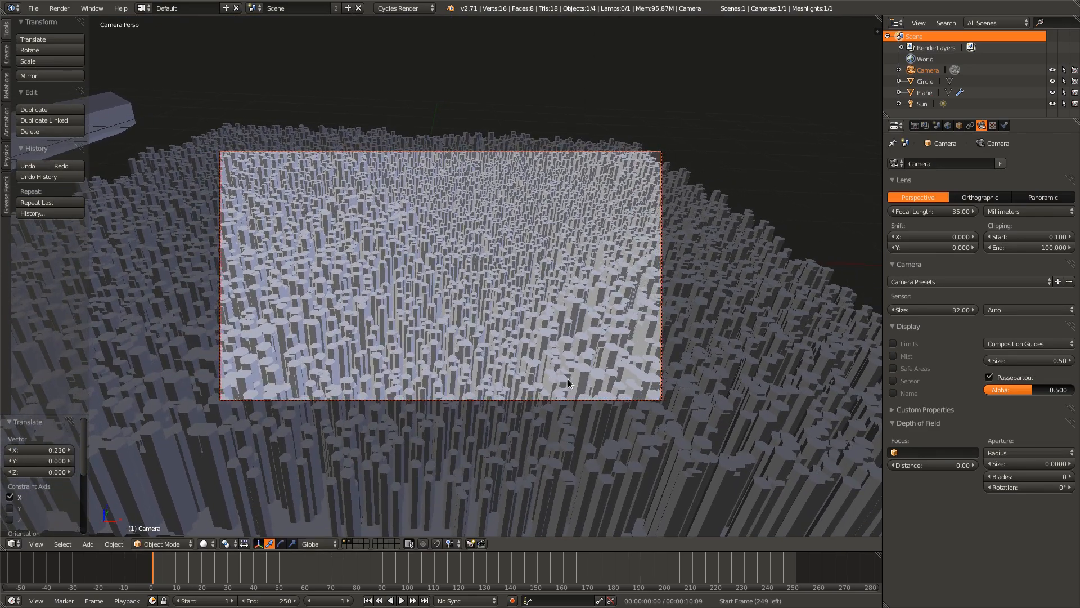
key("r")
key("z")
left_click(569, 378)
- Raise the camera 0.023 along the Z axis
key("g")
key("z")
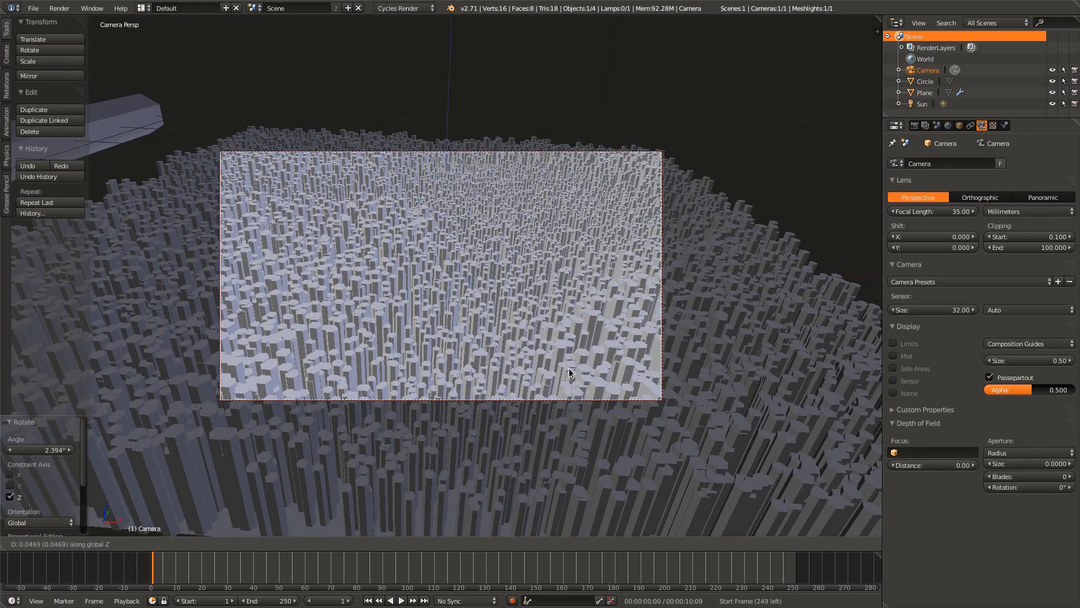
left_click(569, 372)
scroll(691, 354, "up", 2)
scroll(681, 350, "down", 1)
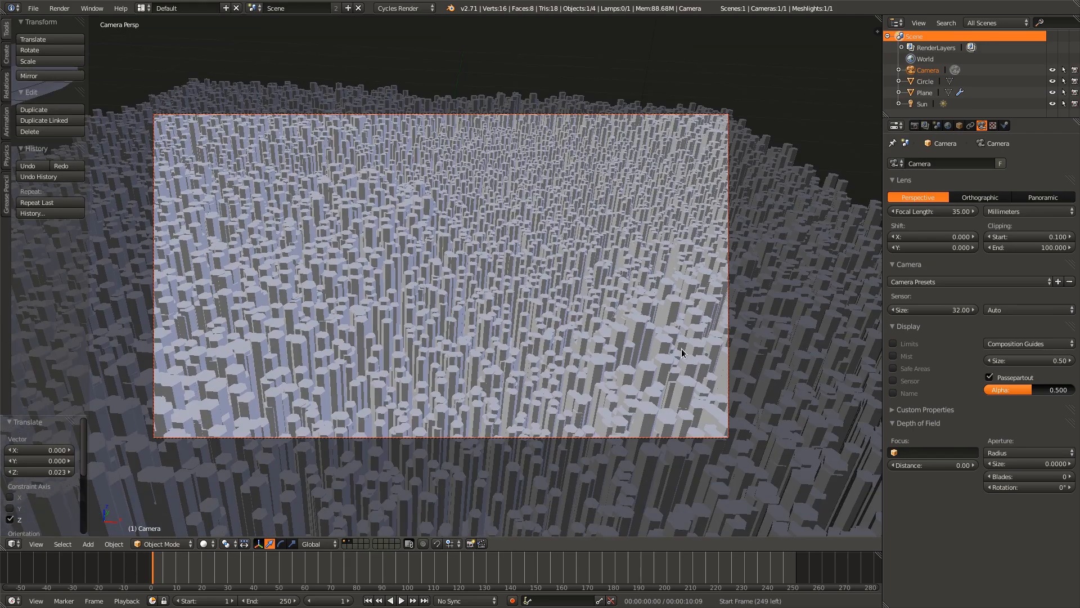
- Apply the Canon C300 preset to the camera and check the framing through it
scroll(682, 349, "up", 2)
key("KP_0")
middle_click_drag(682, 349, 634, 331)
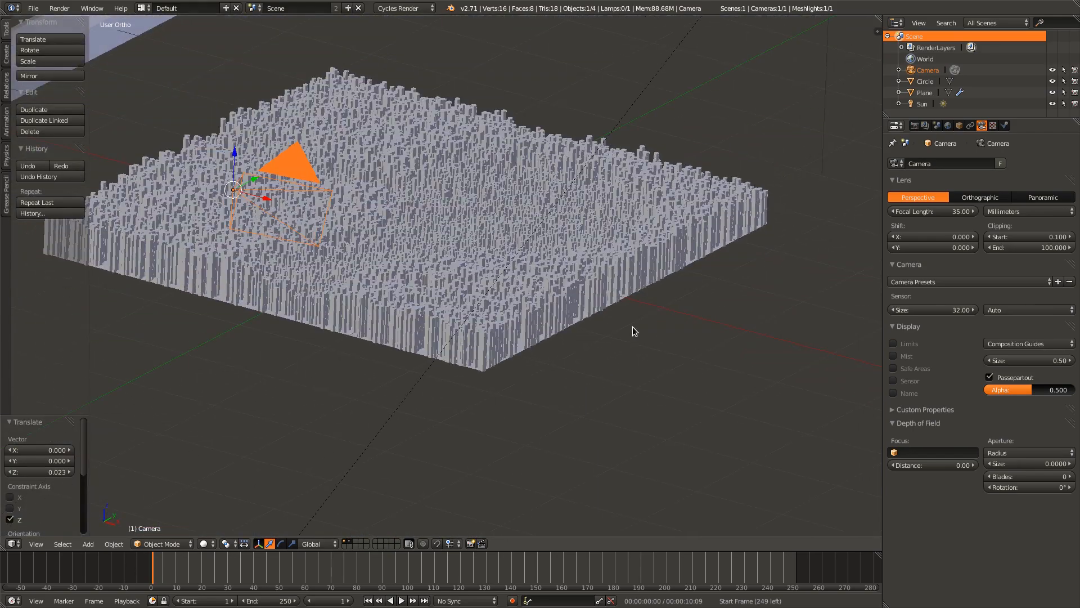
key("KP_0")
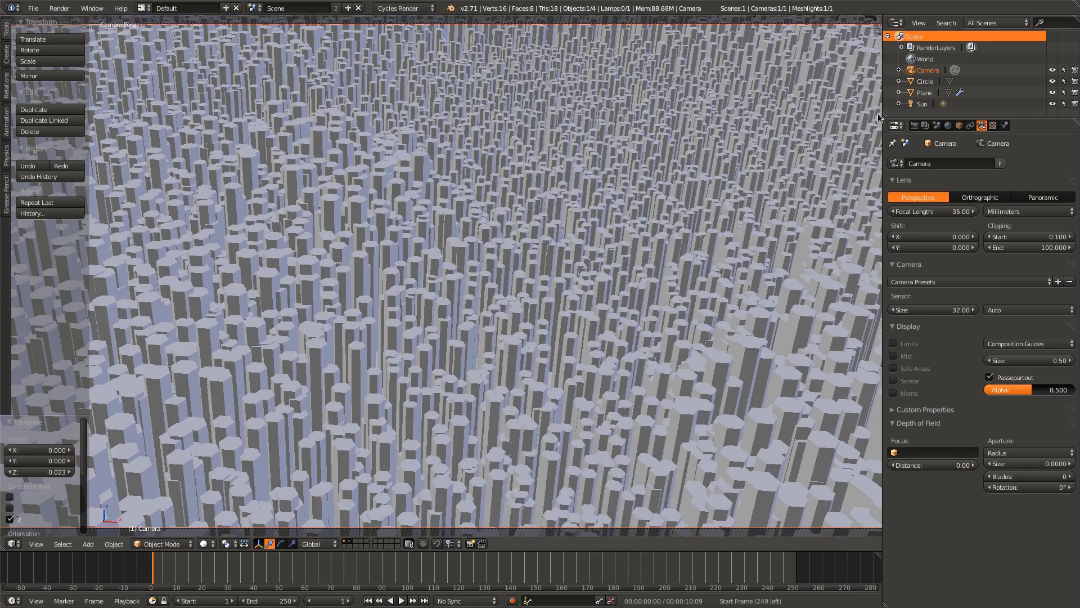
left_click(929, 282)
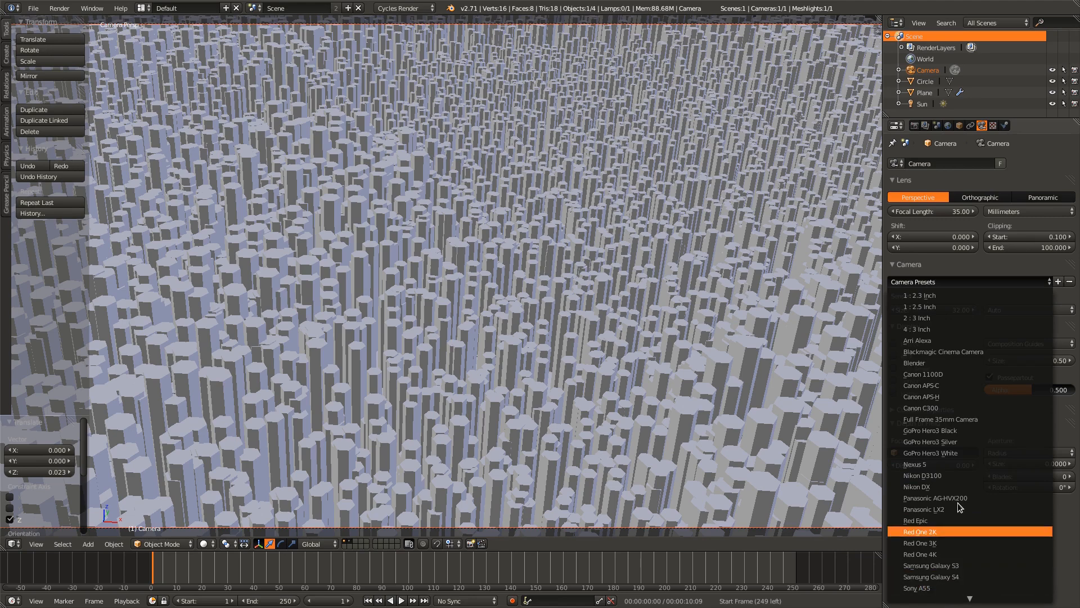
left_click(961, 406)
scroll(555, 399, "down", 3)
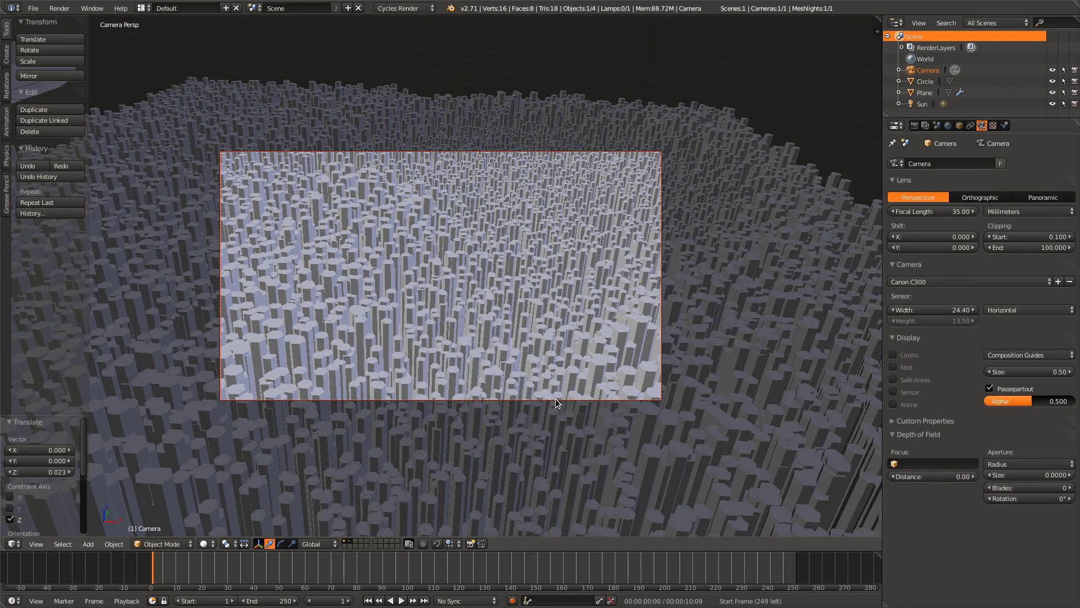
scroll(556, 399, "up", 2)
- Set the camera preset to Nikon DX
left_click(926, 280)
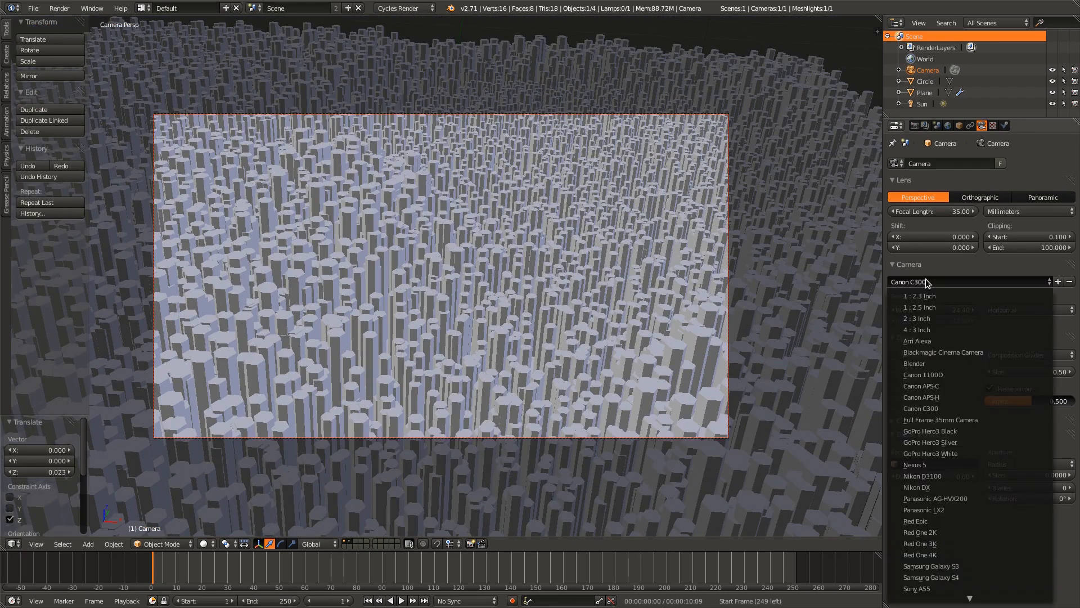
left_click(957, 484)
key("Up")
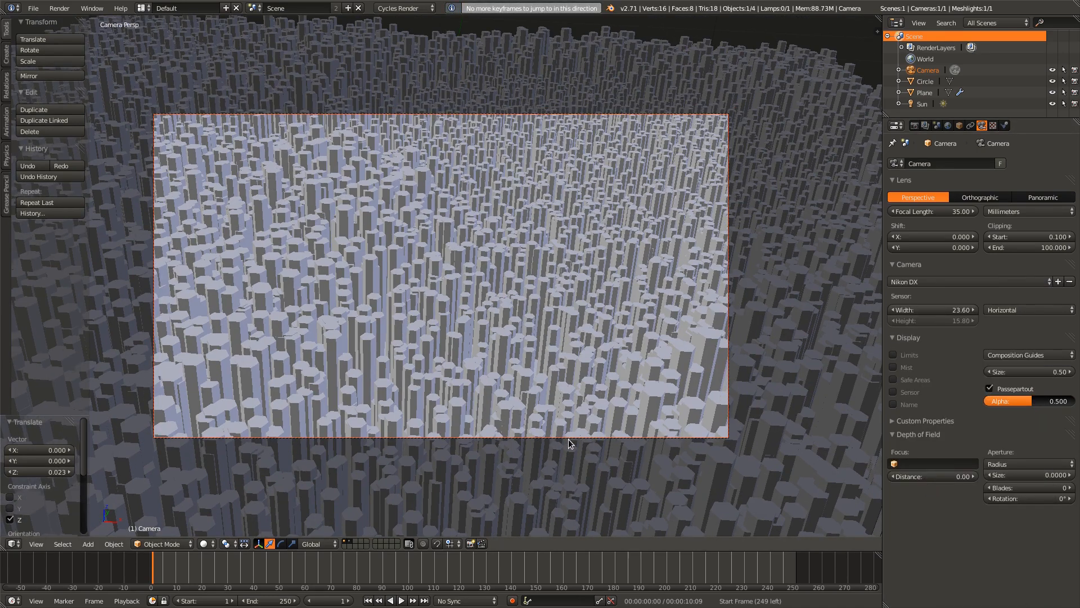
- Pull the camera back about 1.16 along its local Z axis and raise it 0.171 along the global Z axis
key("g")
key("z")
key("z")
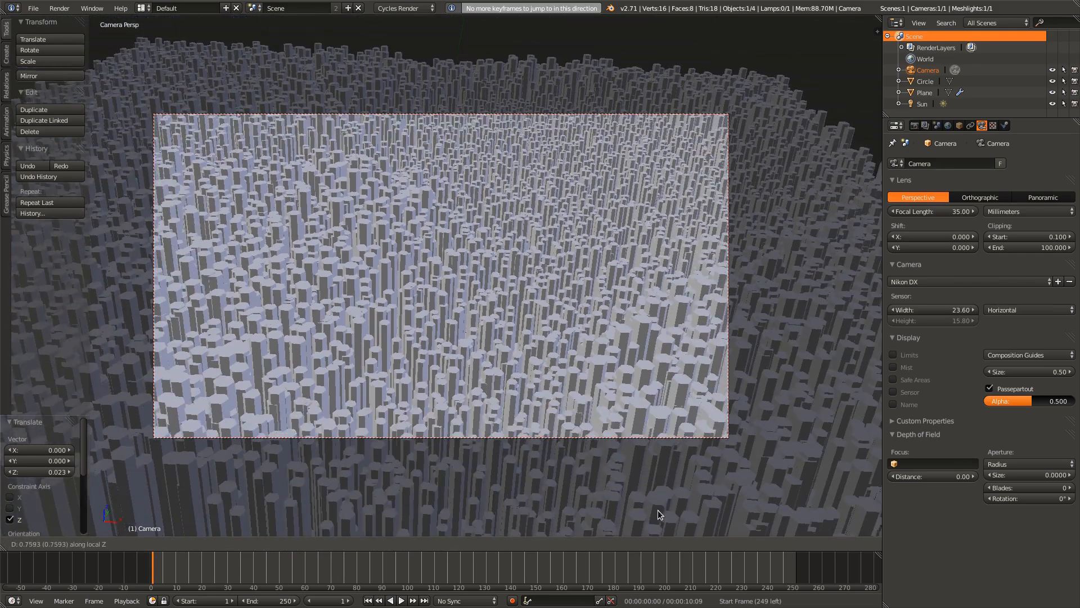
left_click(662, 521)
key("g")
key("z")
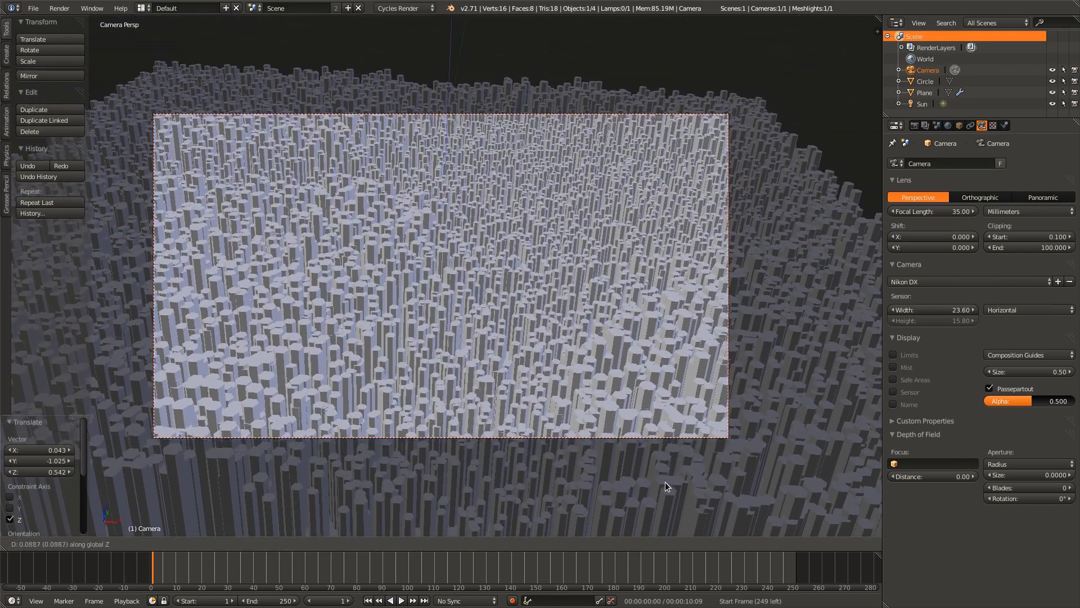
left_click(660, 475)
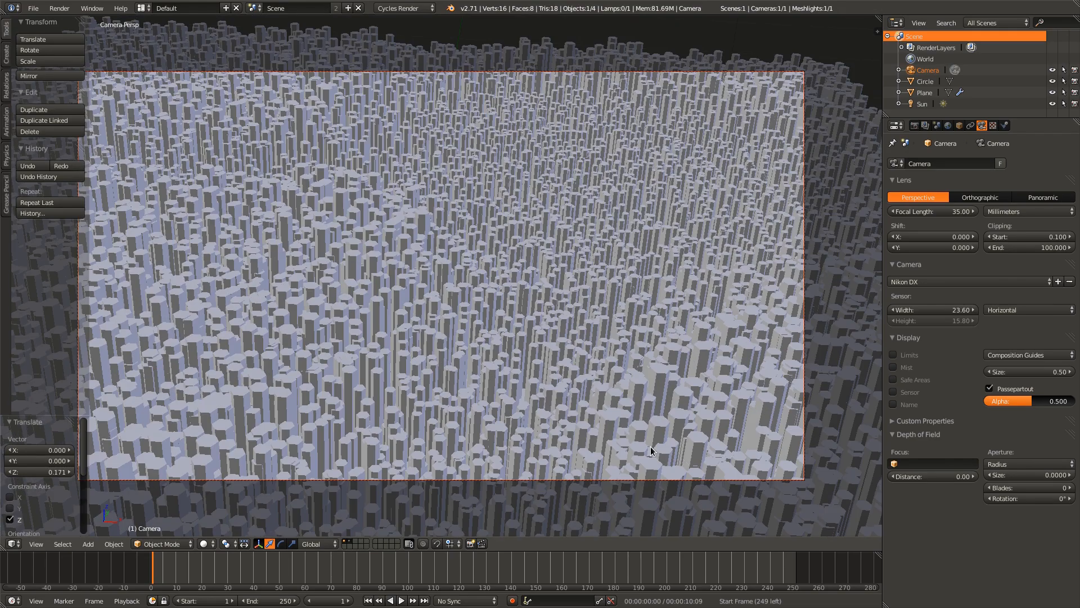
- Rotate the camera 1.75° about the X axis and lower it 0.239 along the Z axis
key("r")
key("x")
left_click(662, 443)
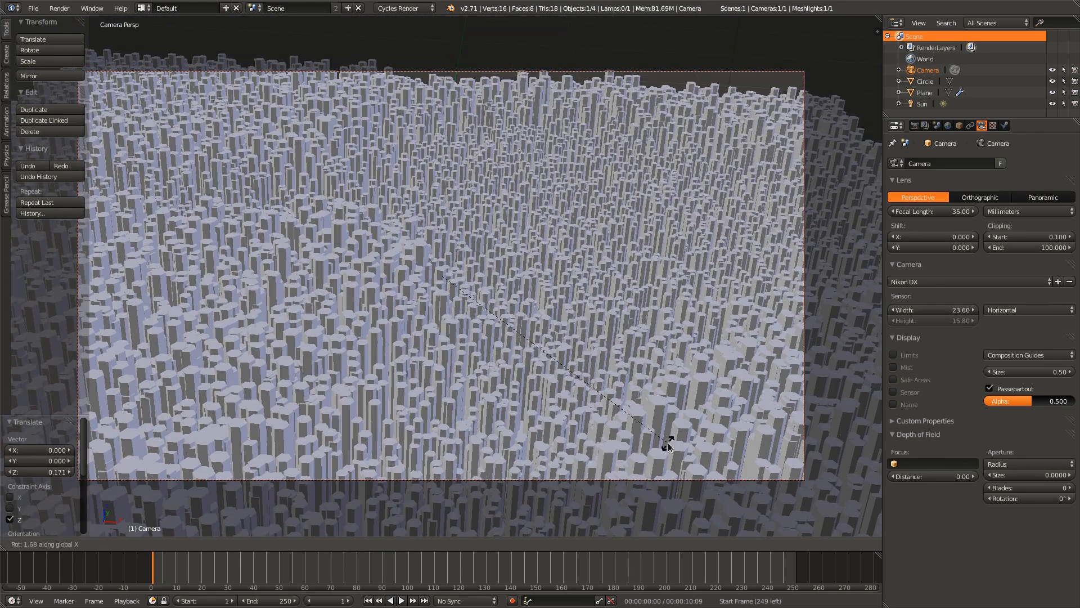
key("g")
key("z")
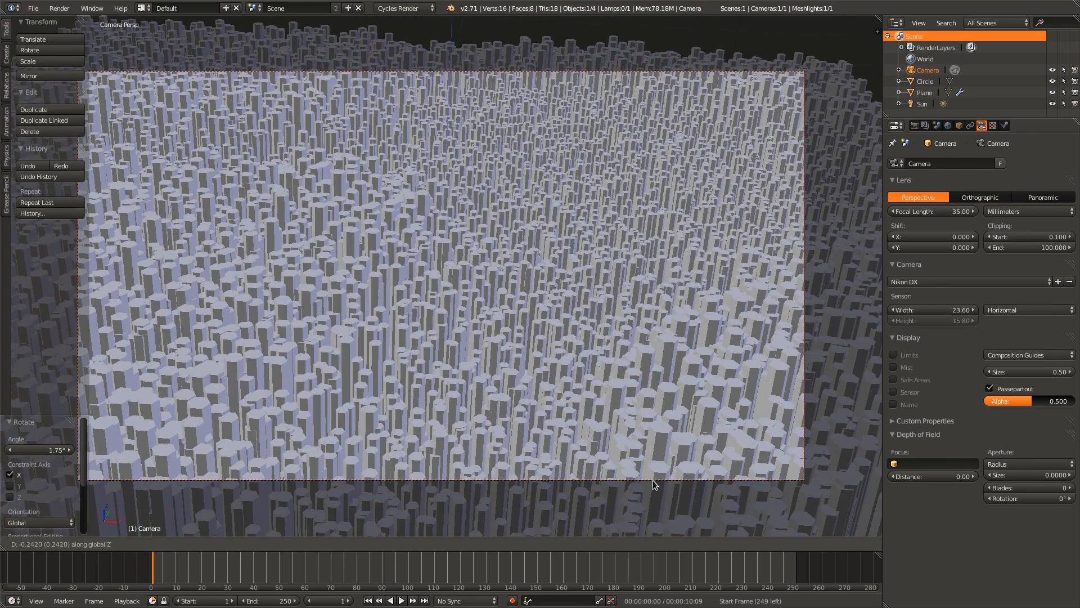
left_click(652, 480)
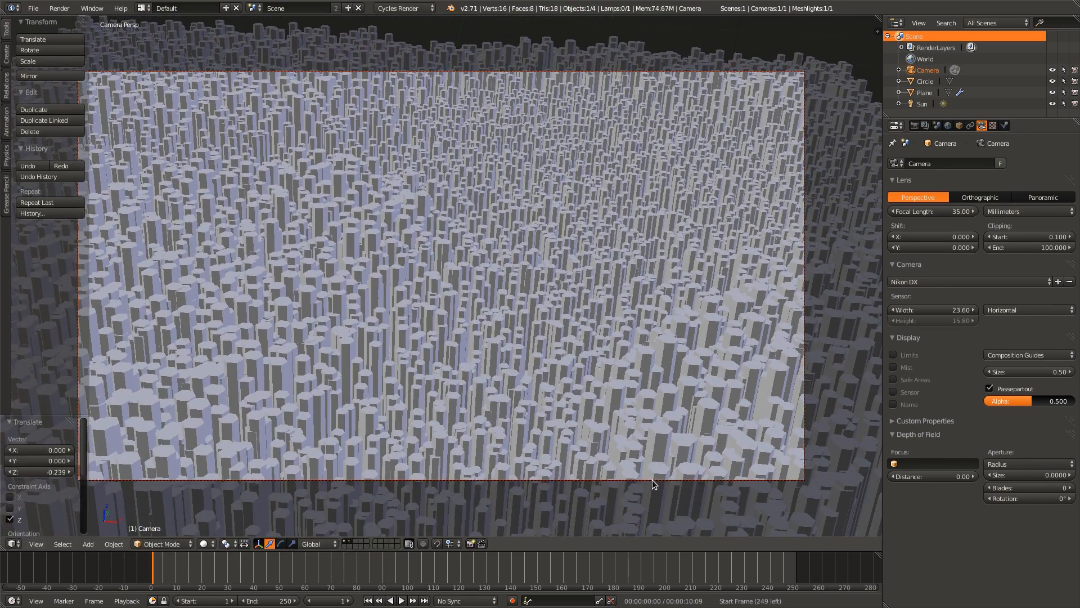
- Shift the camera 0.028 along the X axis and rotate it 0.496° about the X axis
key("g")
key("x")
left_click(656, 480)
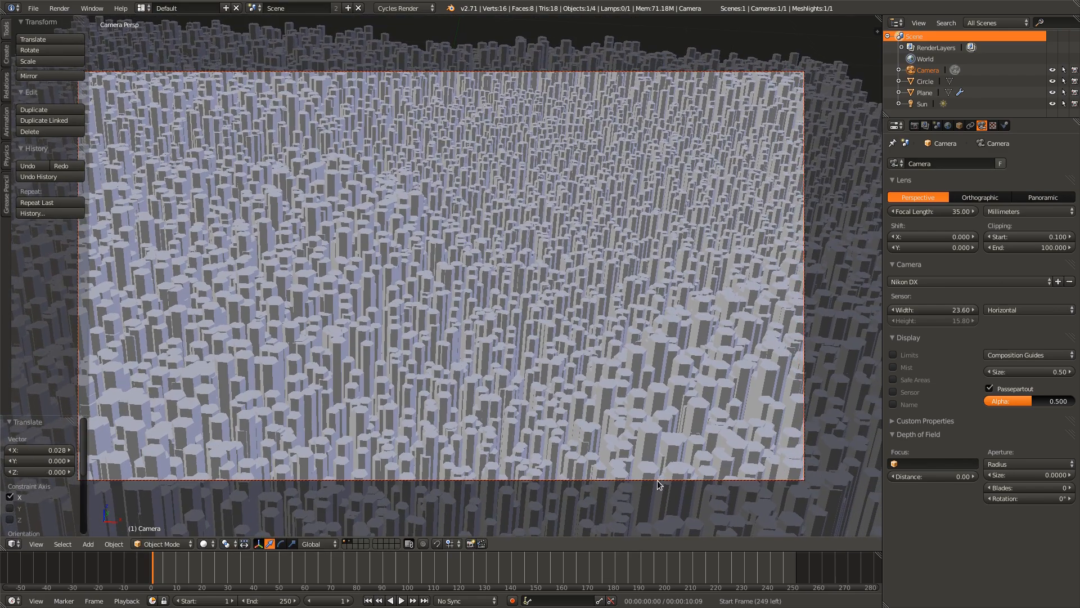
key("r")
key("x")
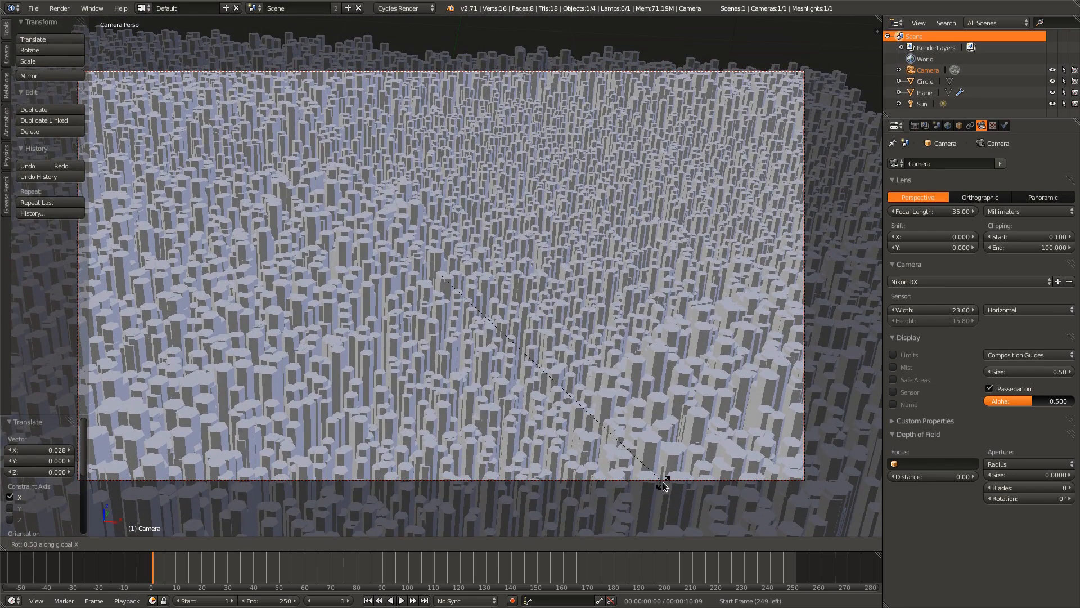
left_click(663, 481)
- Rotate the camera -1.246° about the global Z axis
scroll(660, 471, "down", 3)
key("r")
key("z")
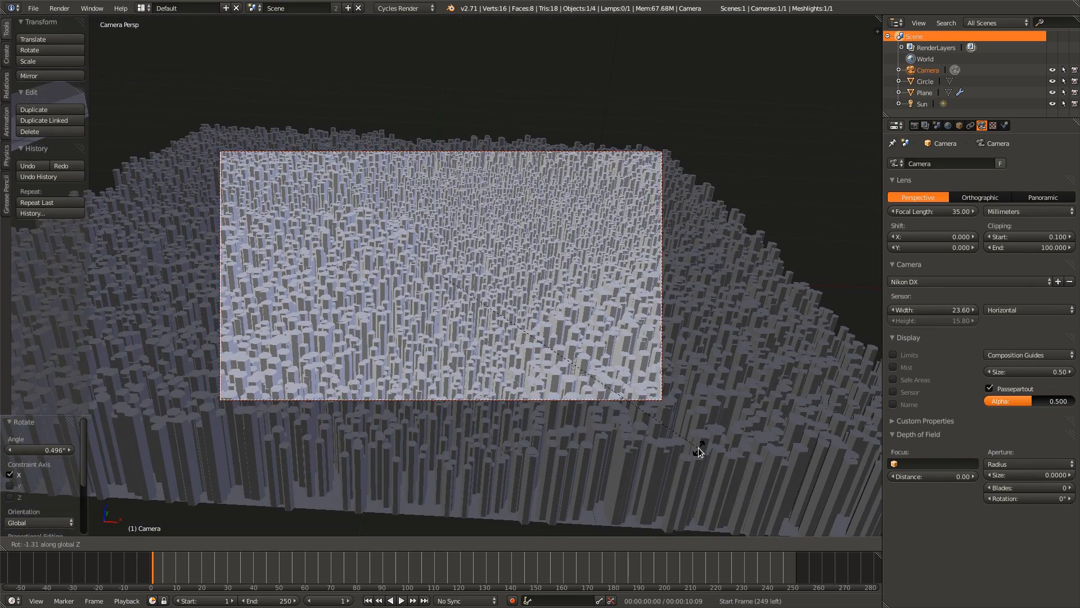
left_click(699, 450)
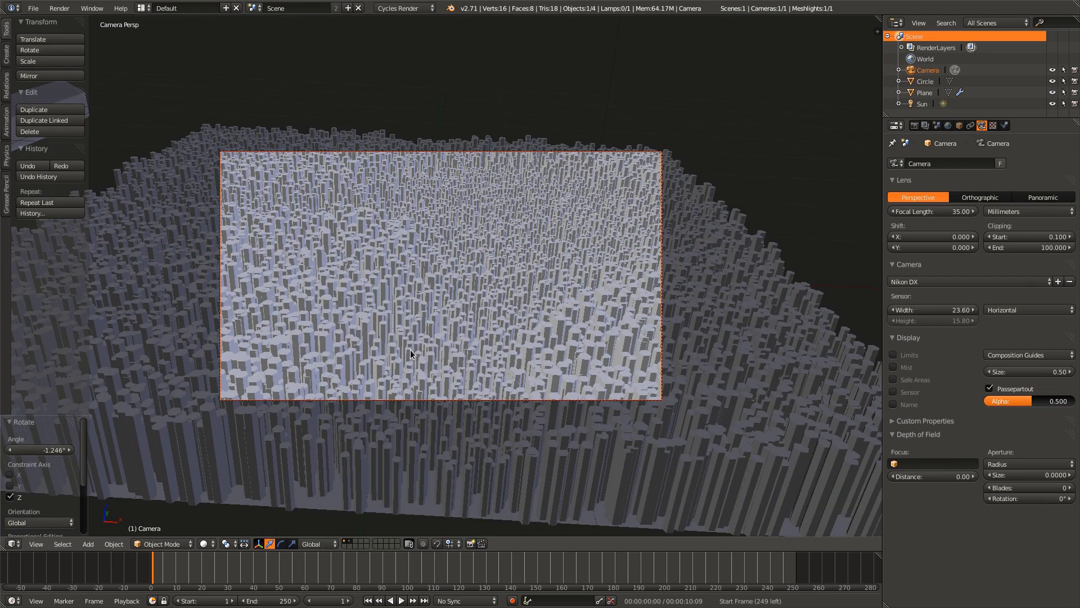
scroll(570, 376, "up", 2)
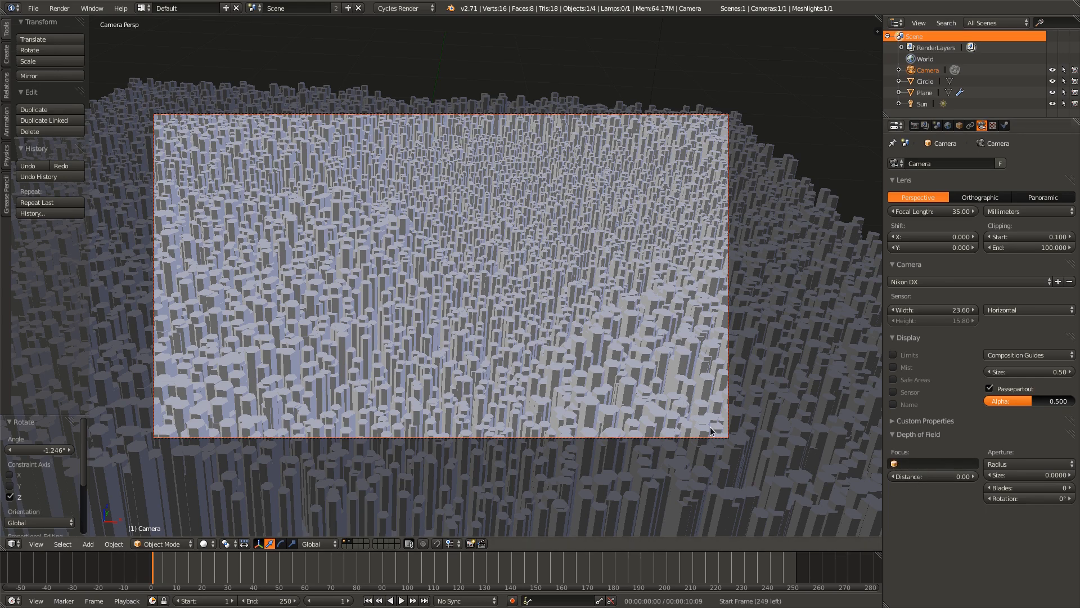
- Display the camera's limits and set its depth of field distance to 4.29, placing the focus point among the spines
left_click(904, 356)
middle_click_drag(586, 368, 513, 347)
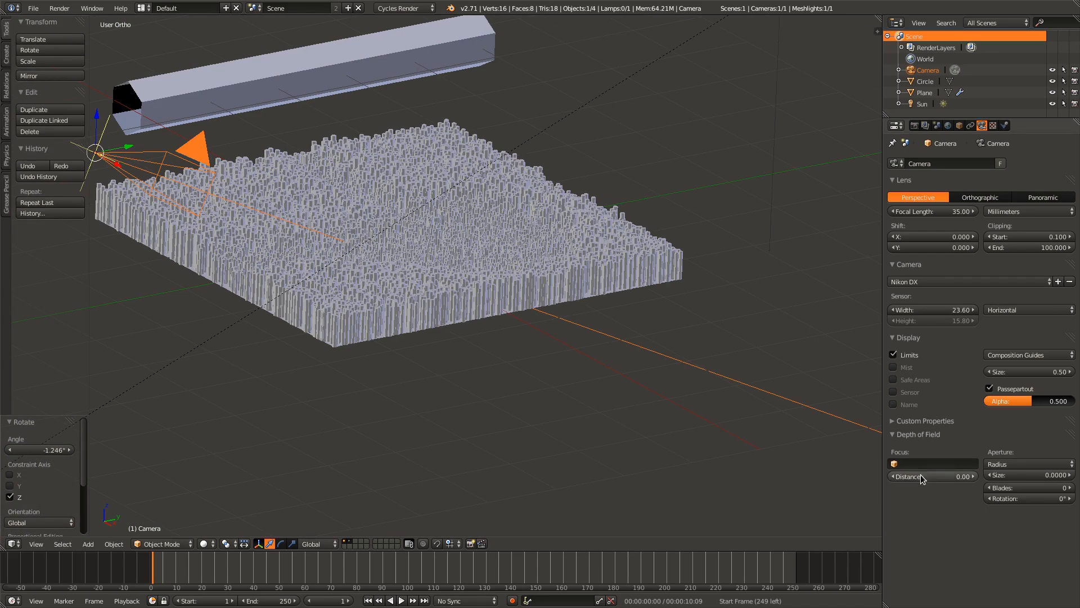
mouse_move(923, 476)
left_mouse_down()
mouse_move(980, 476)
mouse_move(920, 483)
left_mouse_up()
scroll(314, 336, "up", 8)
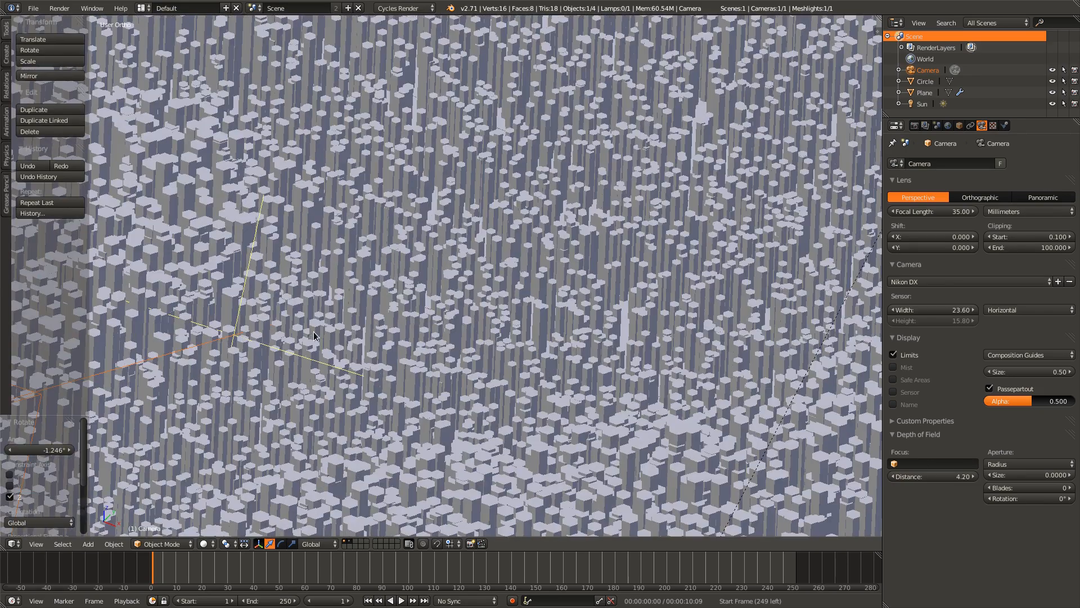
left_click_drag(926, 476, 937, 476)
scroll(556, 406, "down", 3)
scroll(470, 365, "up", 2)
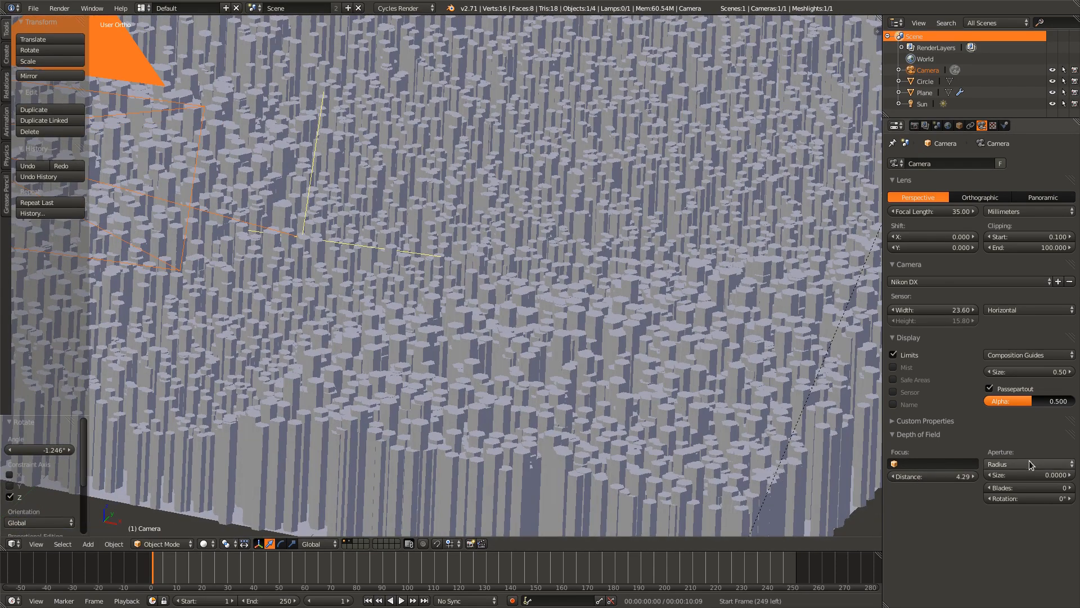
- Switch the camera's aperture type to F/stop and set its number to 0.5
left_click(1024, 465)
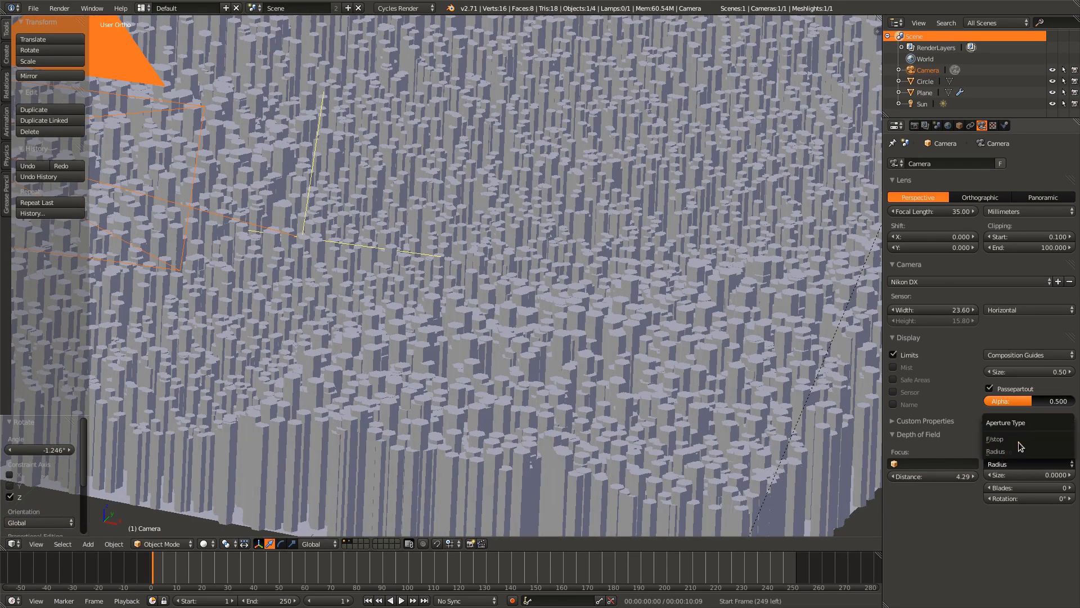
left_click(1020, 442)
left_click(918, 435)
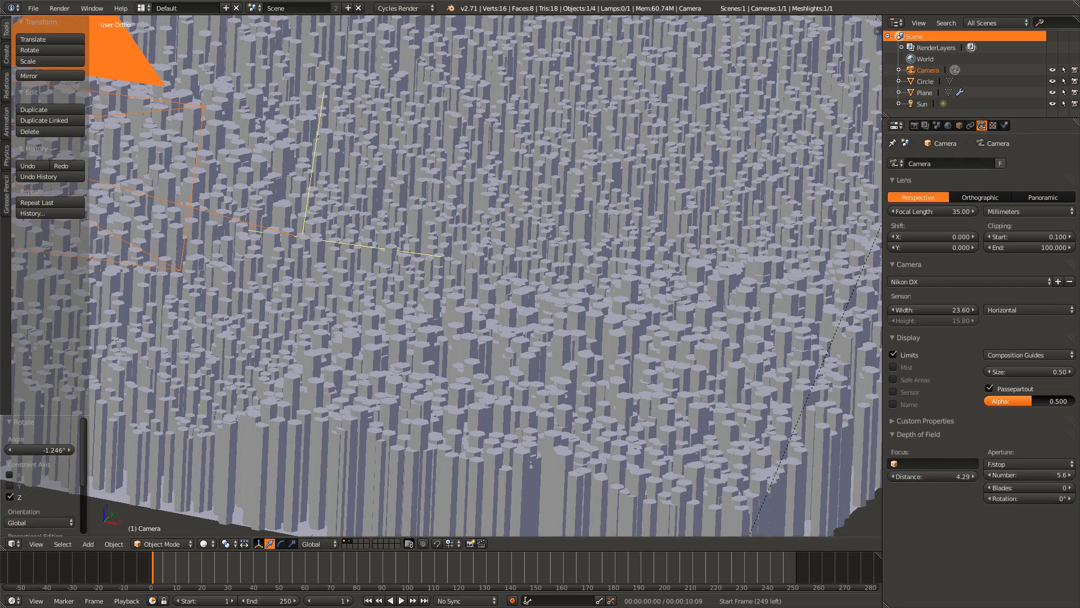
left_click(1038, 475)
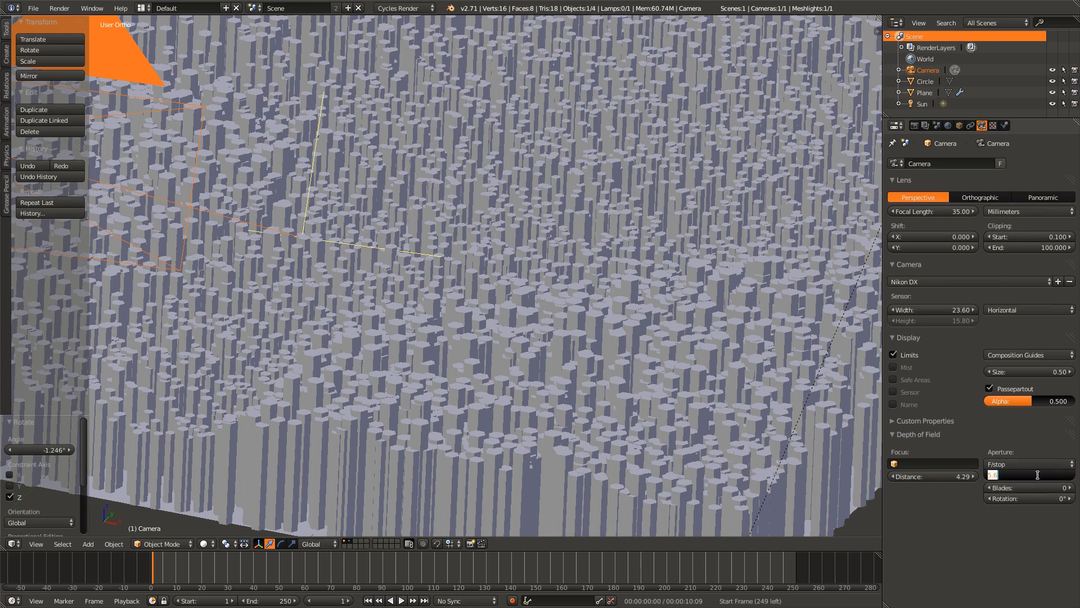
key("Return")
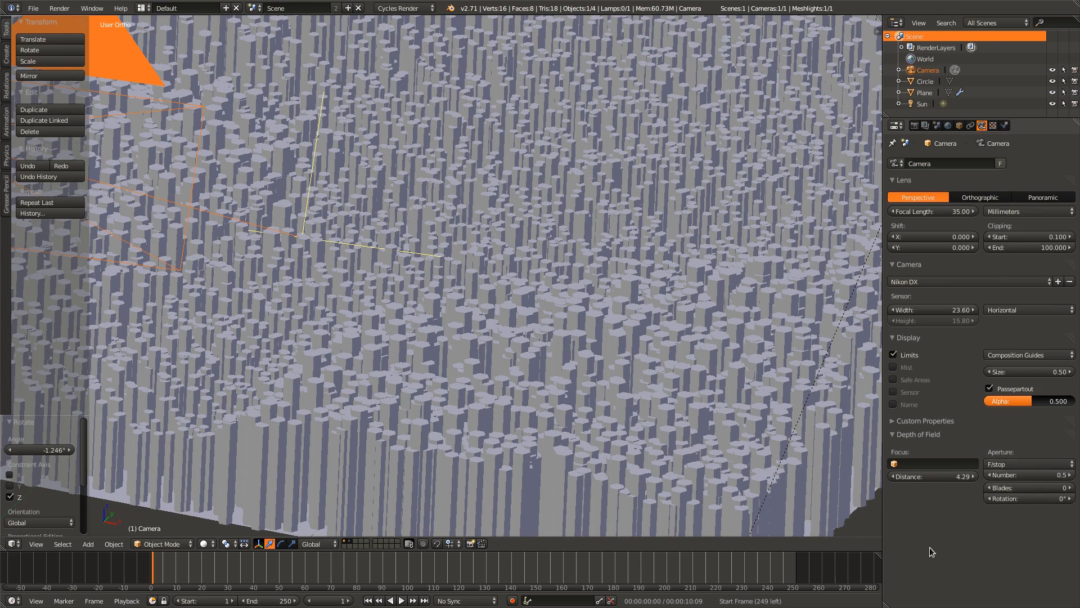
- Render the current frame with the new depth of field and save the scene file
middle_click_drag(510, 362, 538, 384)
key("F12")
middle_click_drag(521, 323, 623, 251)
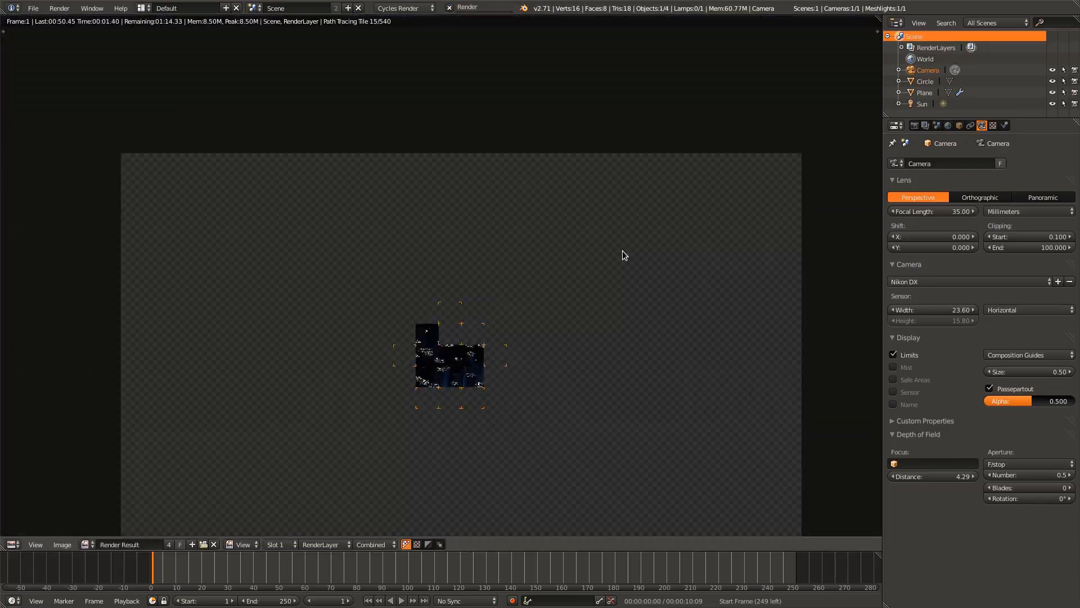
scroll(623, 250, "up", 3)
key("ctrl+s")
left_click(549, 411)
- Examine the depth of field blur and the glowing spines in the render while its tiles fill in
middle_click_drag(546, 428, 491, 304)
scroll(492, 304, "down", 1)
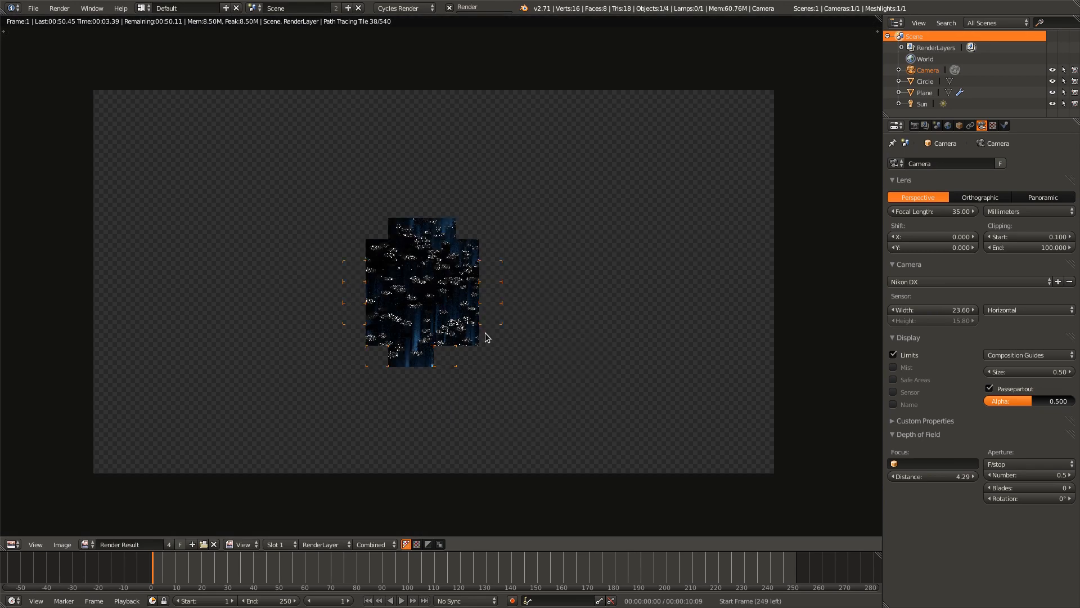
scroll(485, 334, "up", 2)
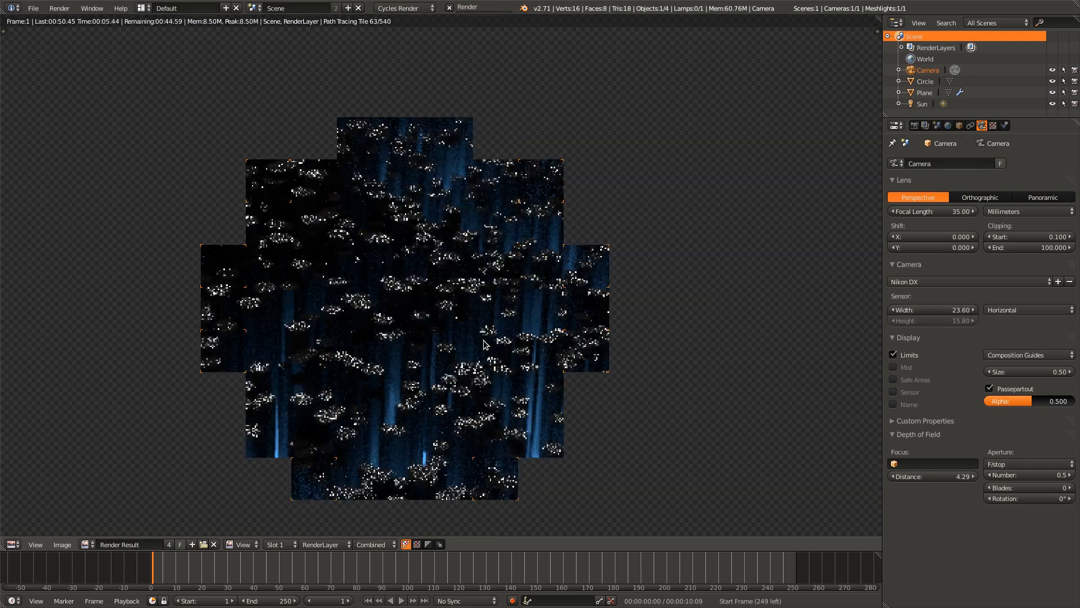
scroll(484, 344, "down", 2)
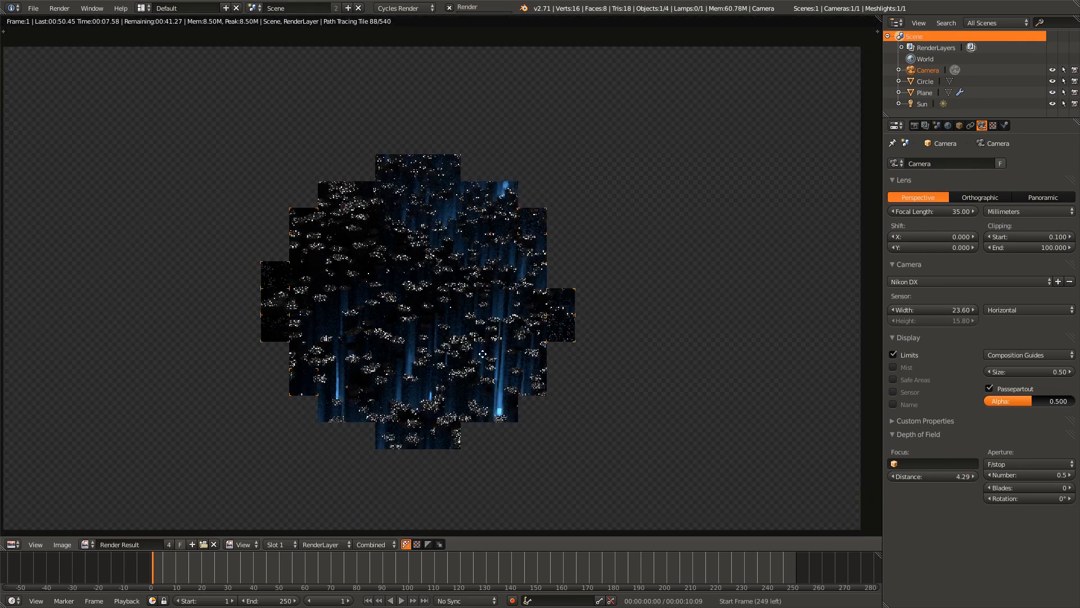
middle_click_drag(483, 341, 482, 377)
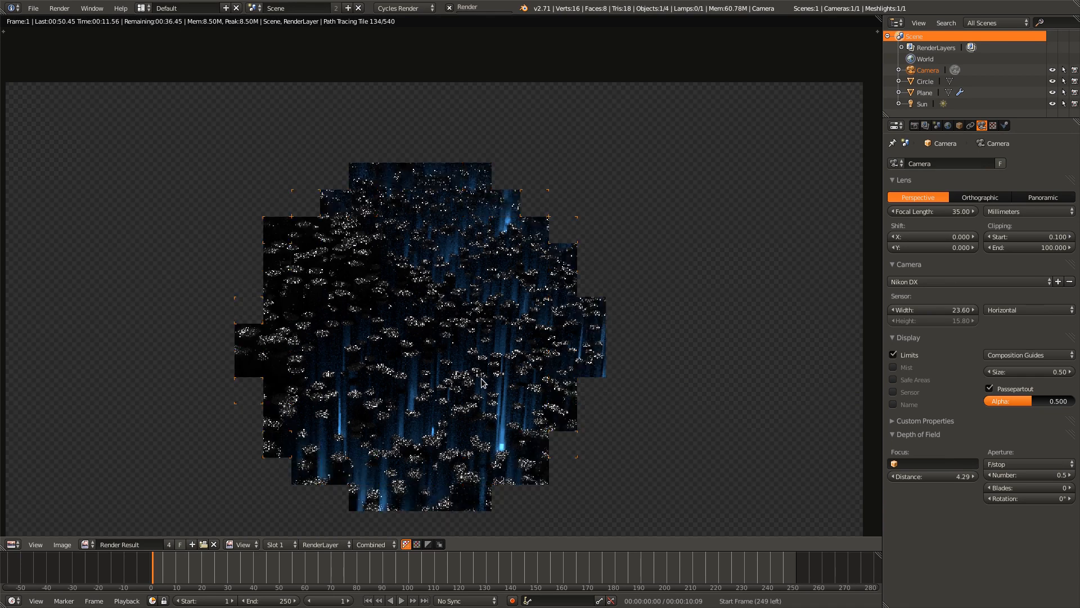
scroll(482, 382, "down", 1)
scroll(508, 369, "up", 3)
middle_click_drag(374, 374, 460, 241)
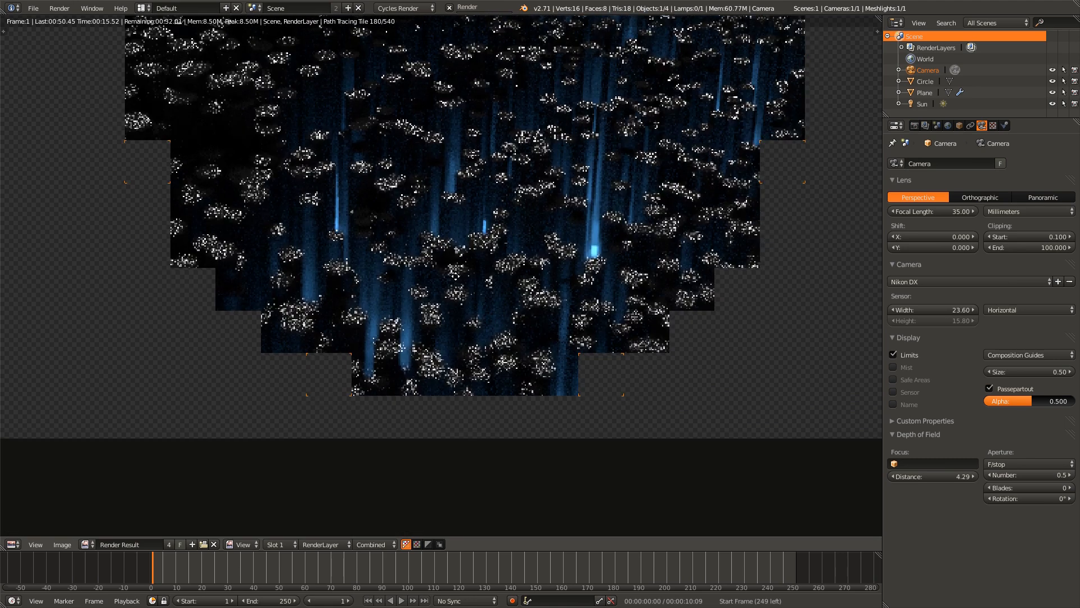
middle_click_drag(442, 350, 441, 316)
scroll(441, 316, "up", 2)
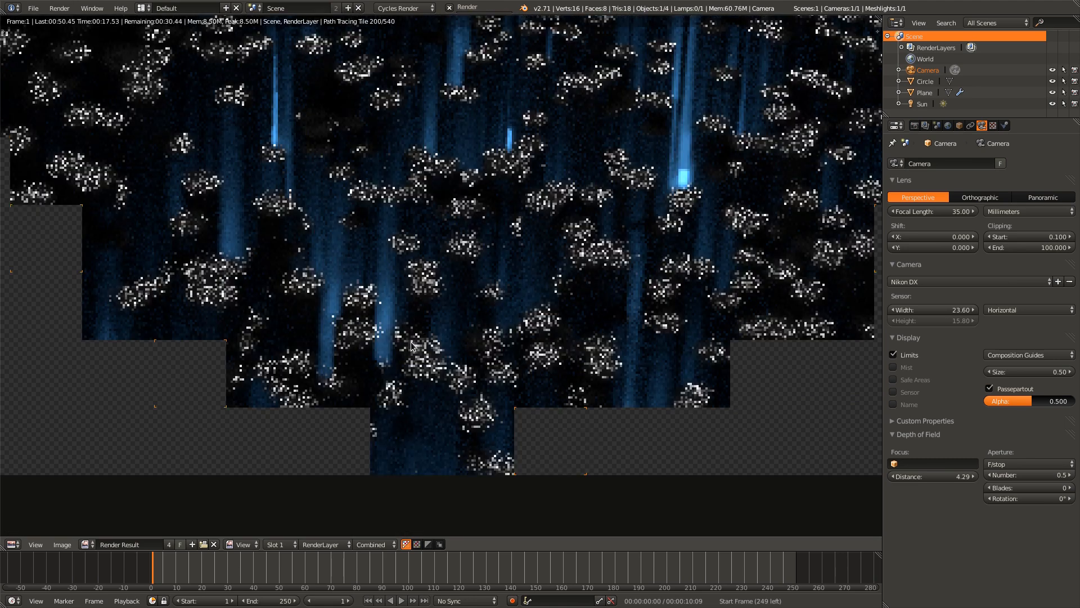
- Examine the depth of field blur across the whole render until it finishes, and look over the camera and spine field in the 3D view
scroll(397, 367, "up", 1)
scroll(512, 409, "down", 6)
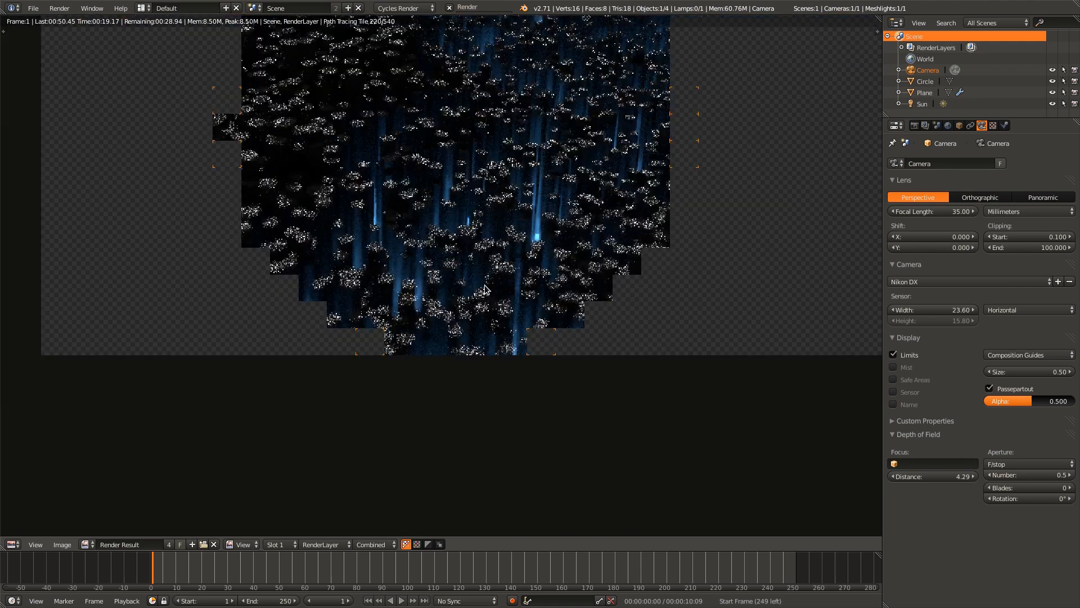
scroll(505, 374, "up", 7)
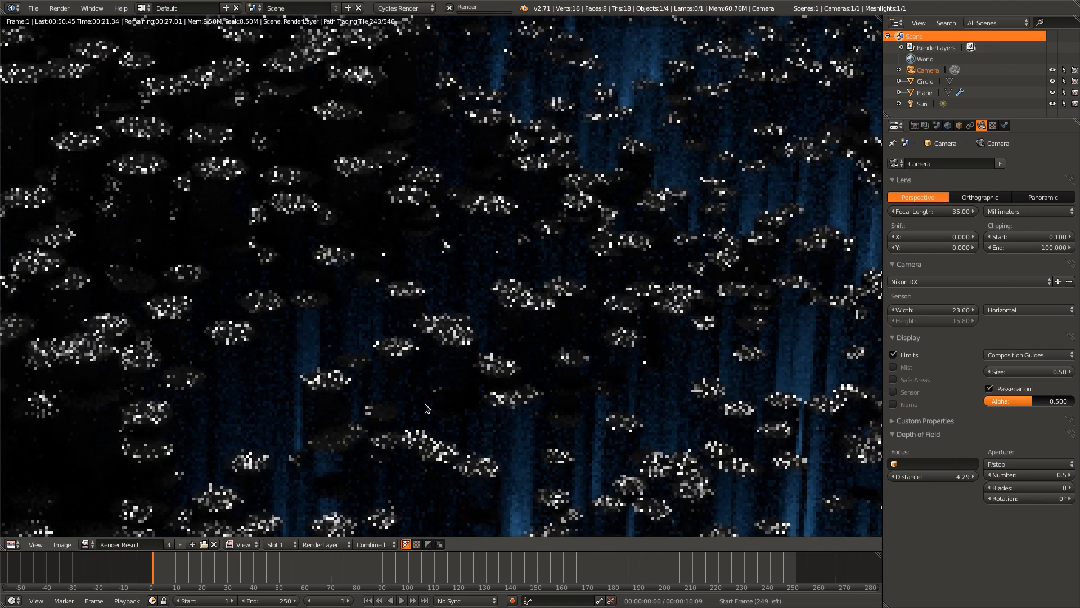
scroll(426, 407, "down", 4)
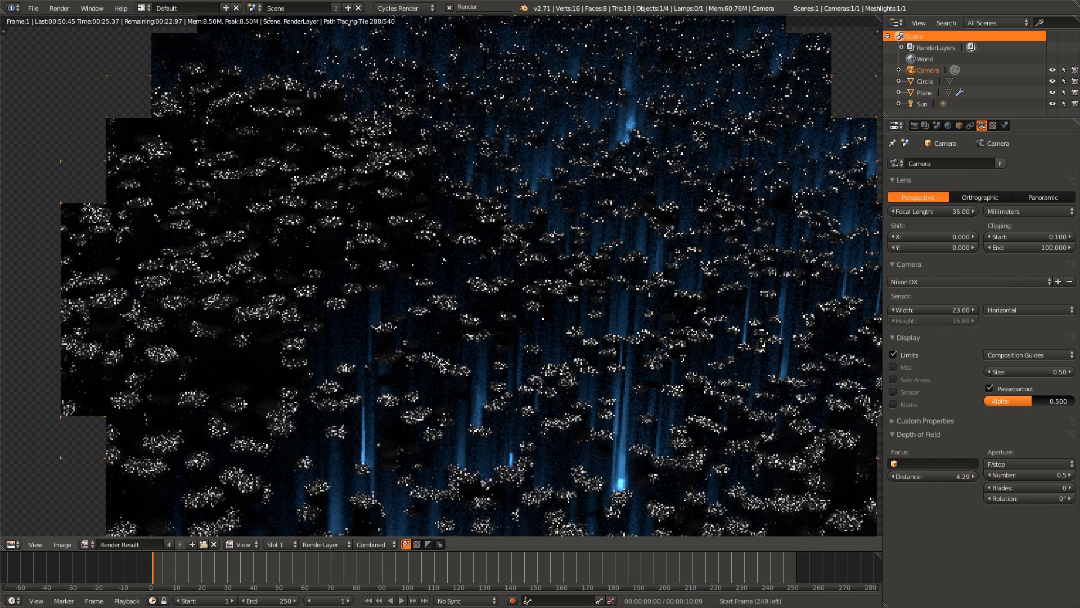
scroll(440, 366, "down", 2)
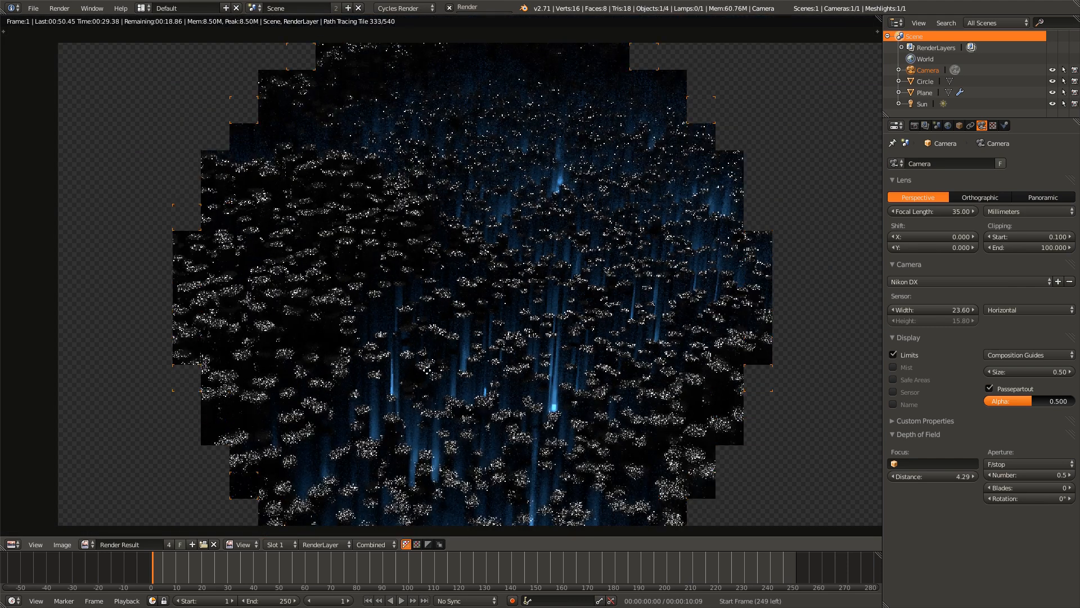
middle_click_drag(427, 371, 408, 453)
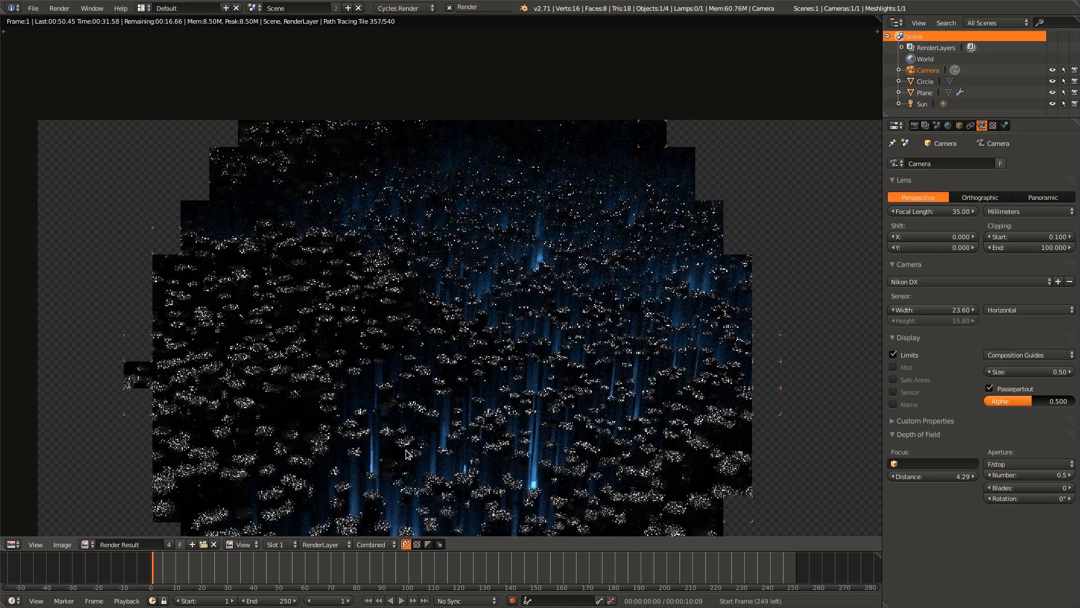
scroll(407, 453, "down", 1)
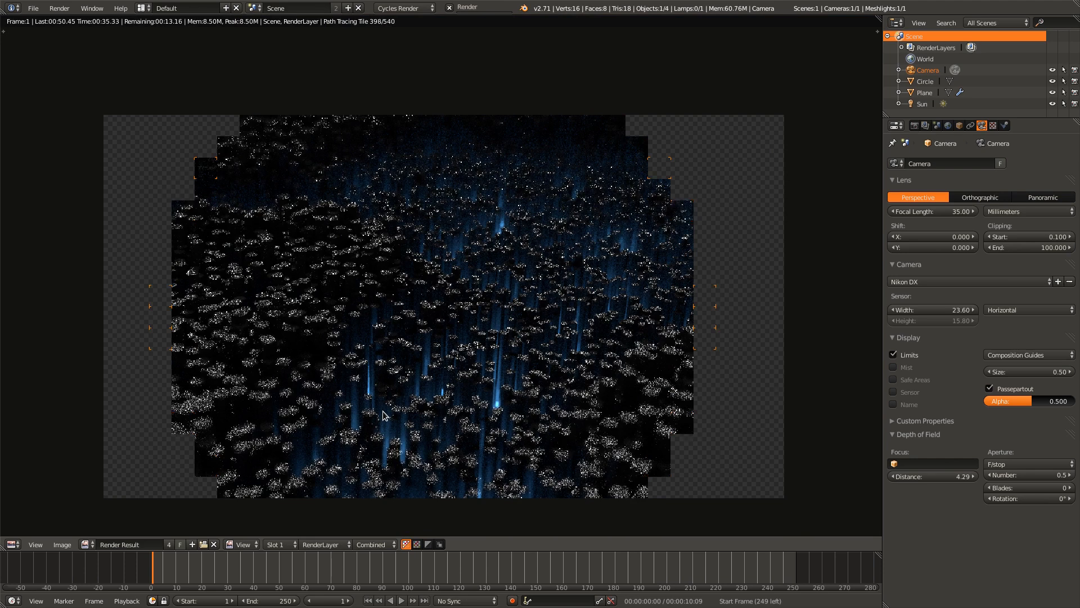
middle_click_drag(382, 414, 384, 459)
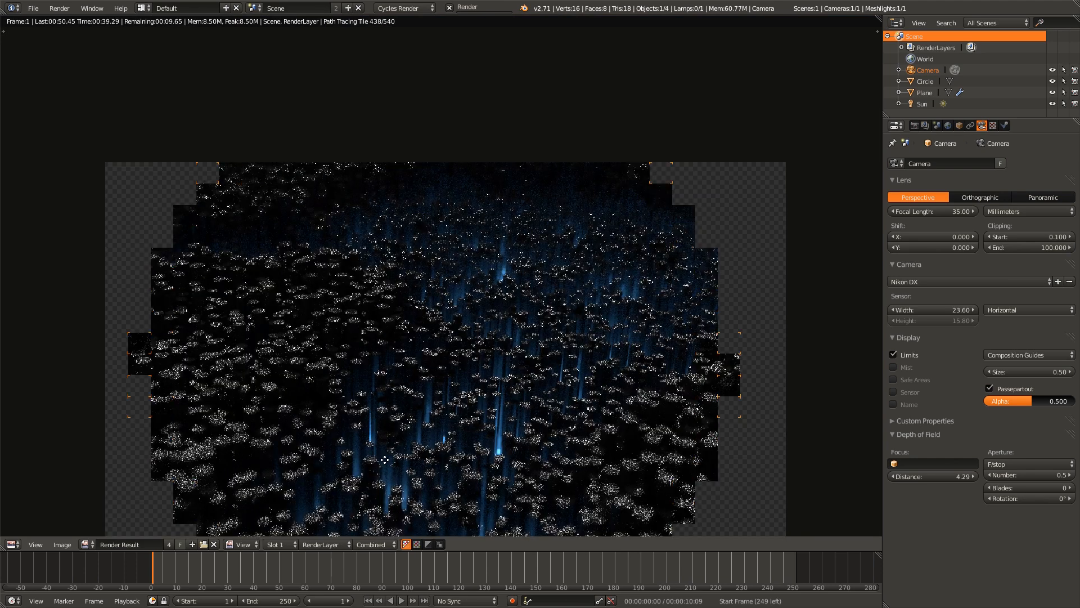
middle_click_drag(385, 460, 396, 319)
scroll(382, 462, "up", 1)
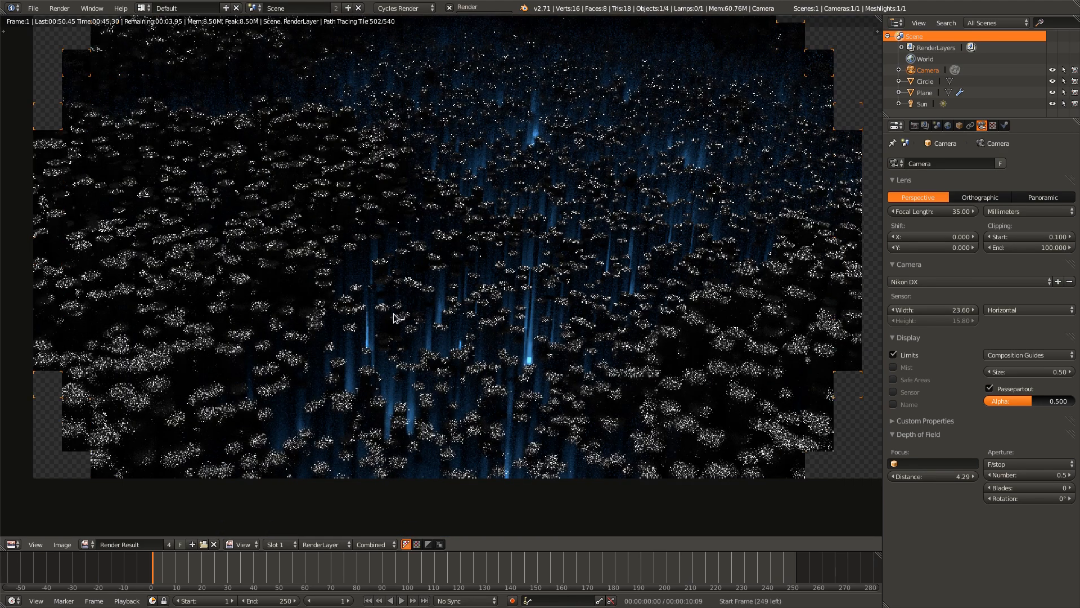
scroll(394, 318, "down", 3)
scroll(516, 350, "up", 2)
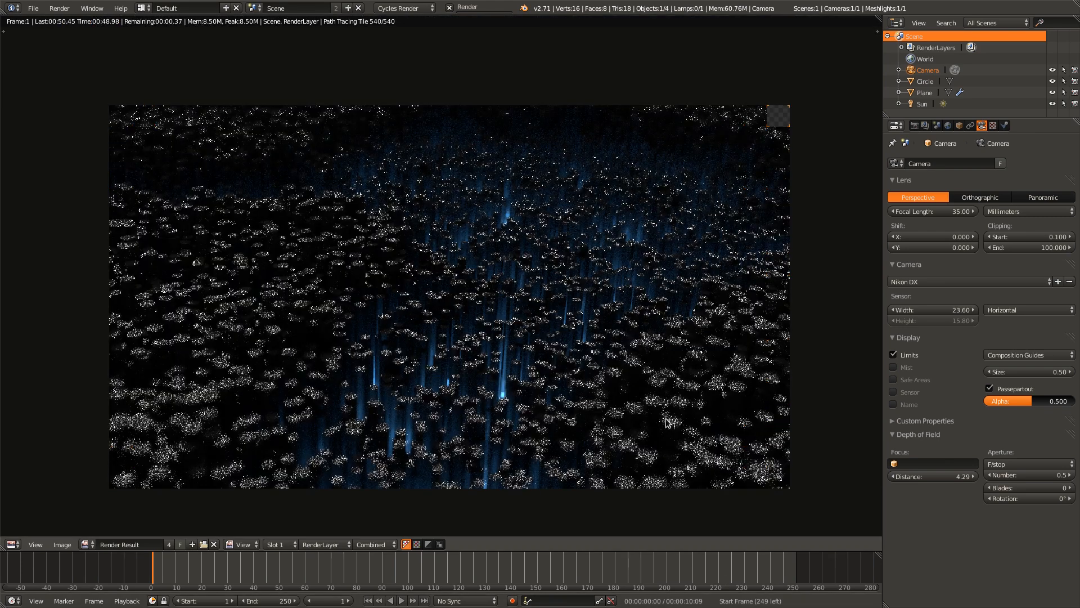
scroll(533, 438, "down", 4)
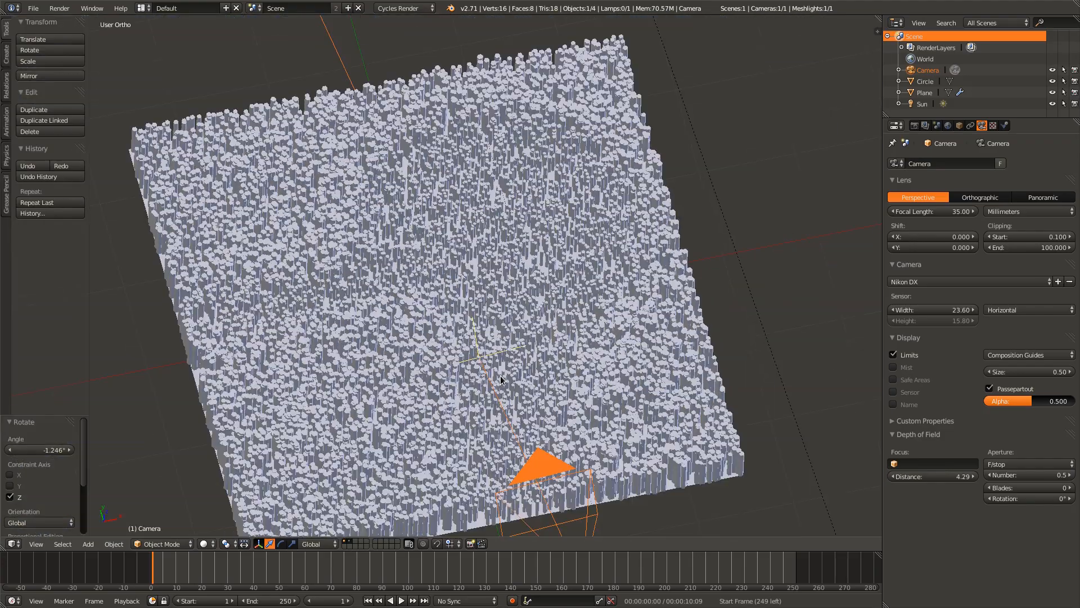
middle_click_drag(508, 375, 356, 307)
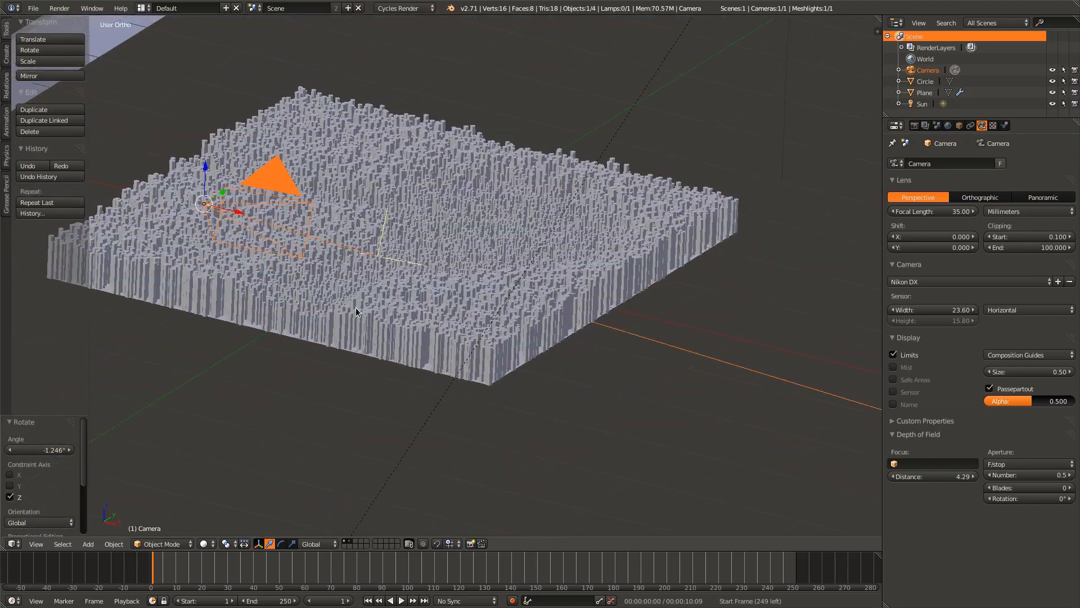
- Switch to GIMP and create a new image 1920 px wide and 1080 px high
key("super")
left_click(359, 312)
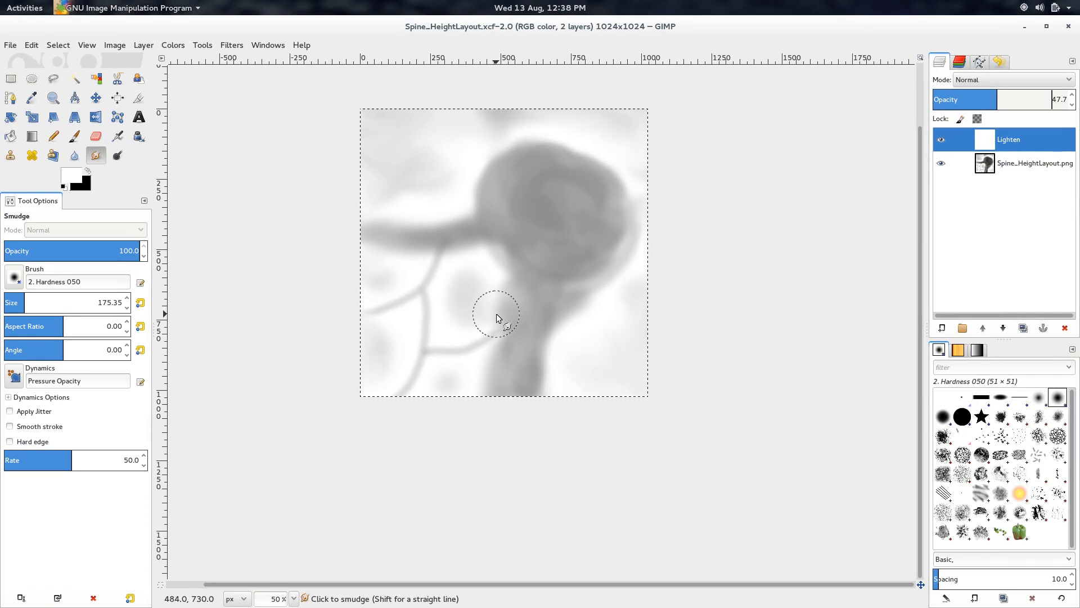
key("alt+Tab")
key("ctrl+n")
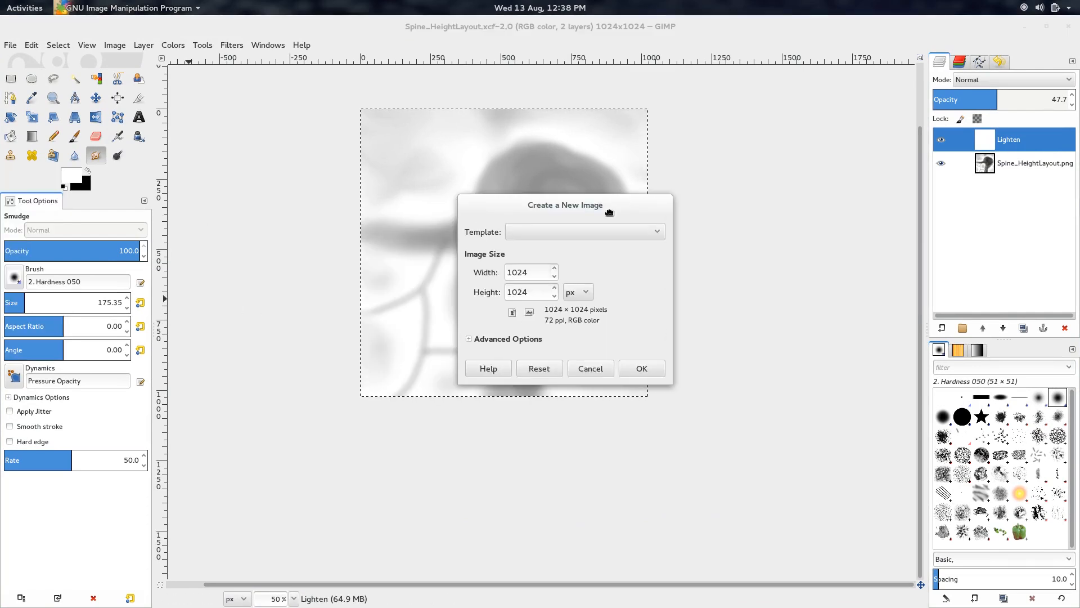
double_click(529, 273)
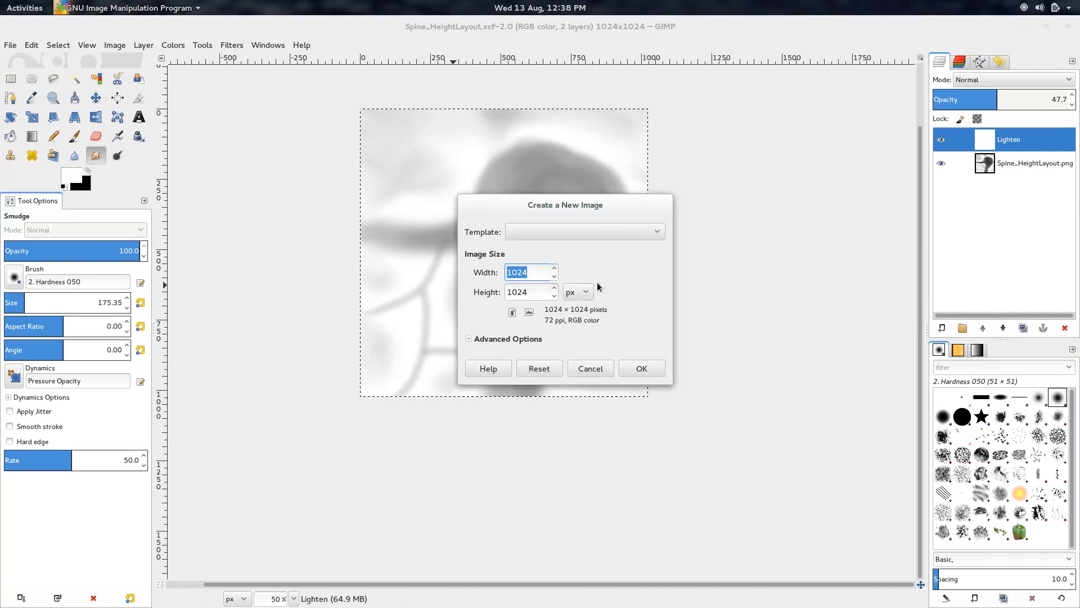
type("192")
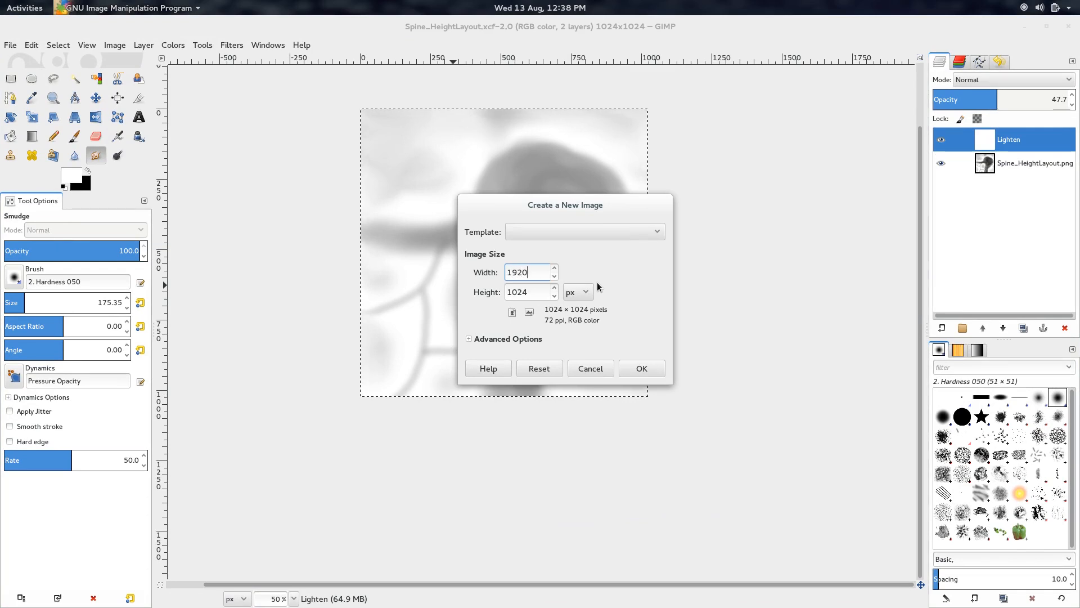
key("Tab")
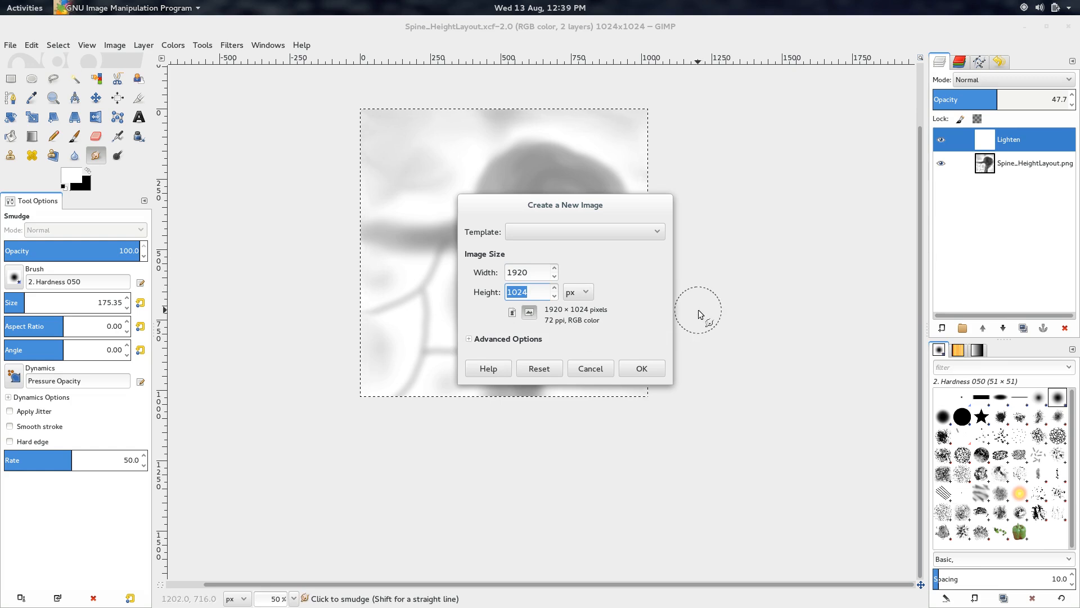
type("18")
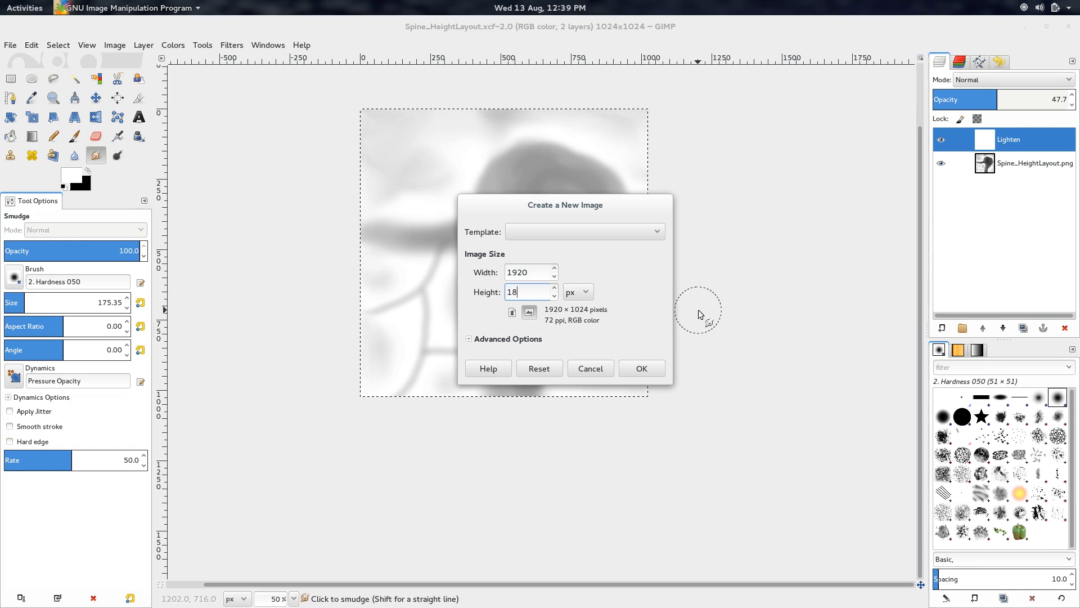
type("080")
key("Return")
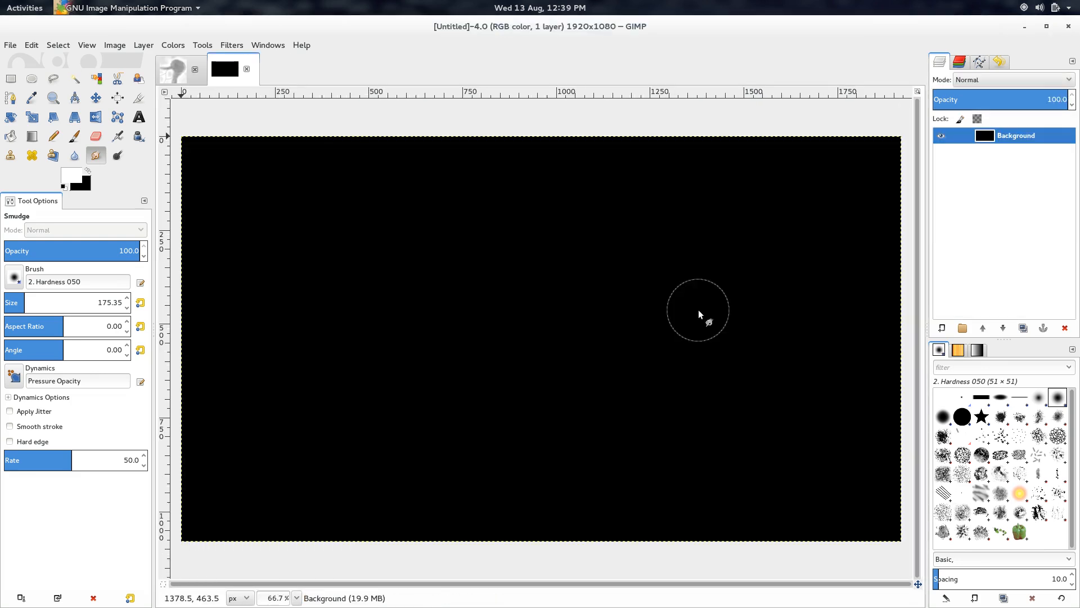
- Fill the canvas with a vertical Bi-linear Blend gradient, white across the middle and fading to black at the upper and lower edges
scroll(463, 333, "down", 2, "ctrl")
scroll(461, 322, "up", 2, "ctrl")
scroll(460, 322, "down", 1, "ctrl")
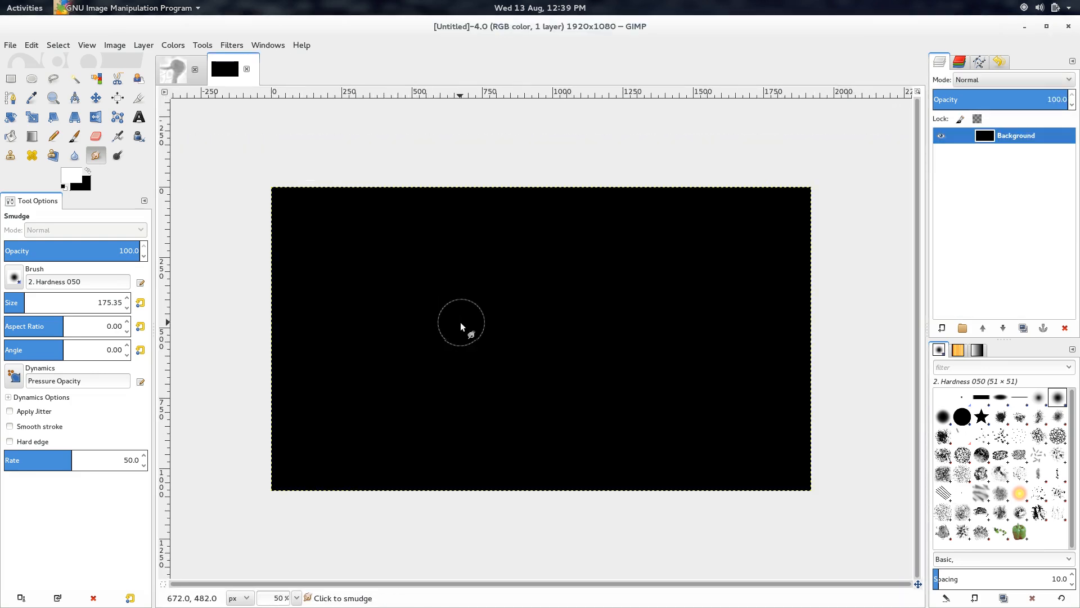
left_click(32, 137)
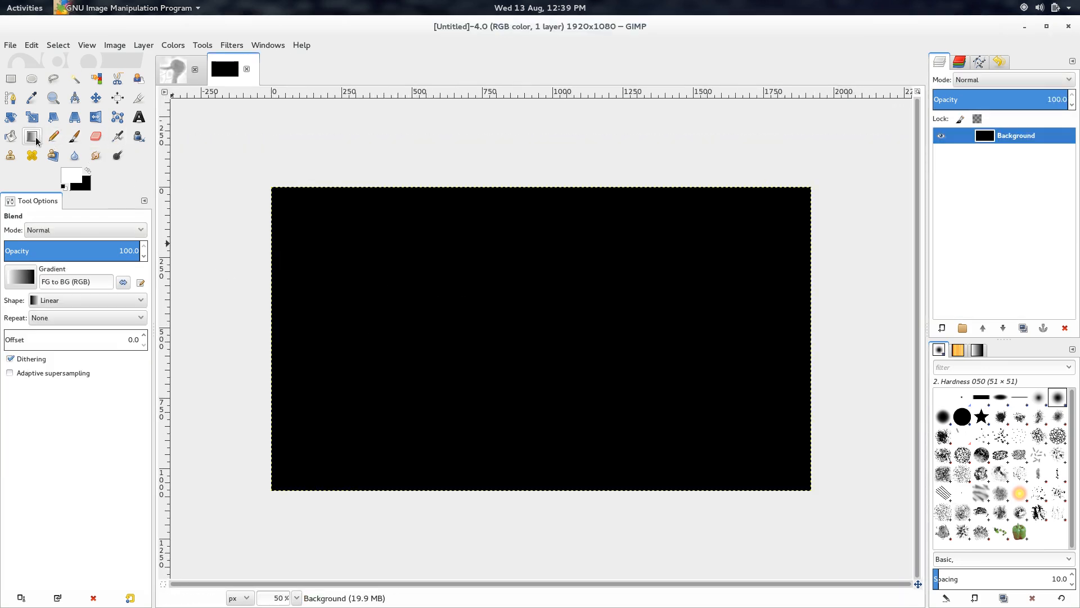
left_click(69, 300)
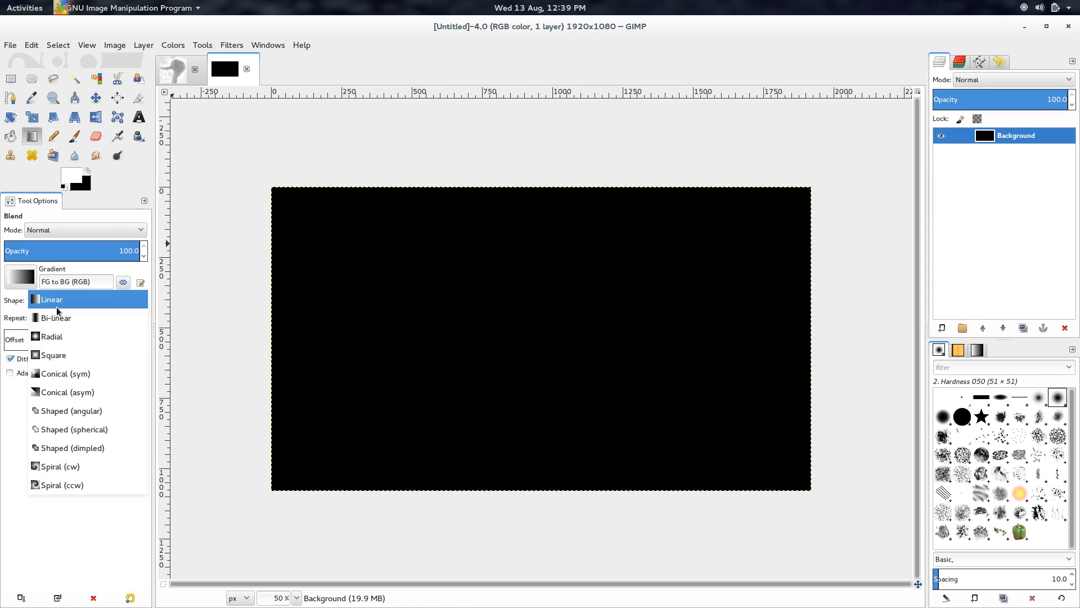
left_click(66, 321)
left_click_drag(533, 349, 549, 198, "ctrl")
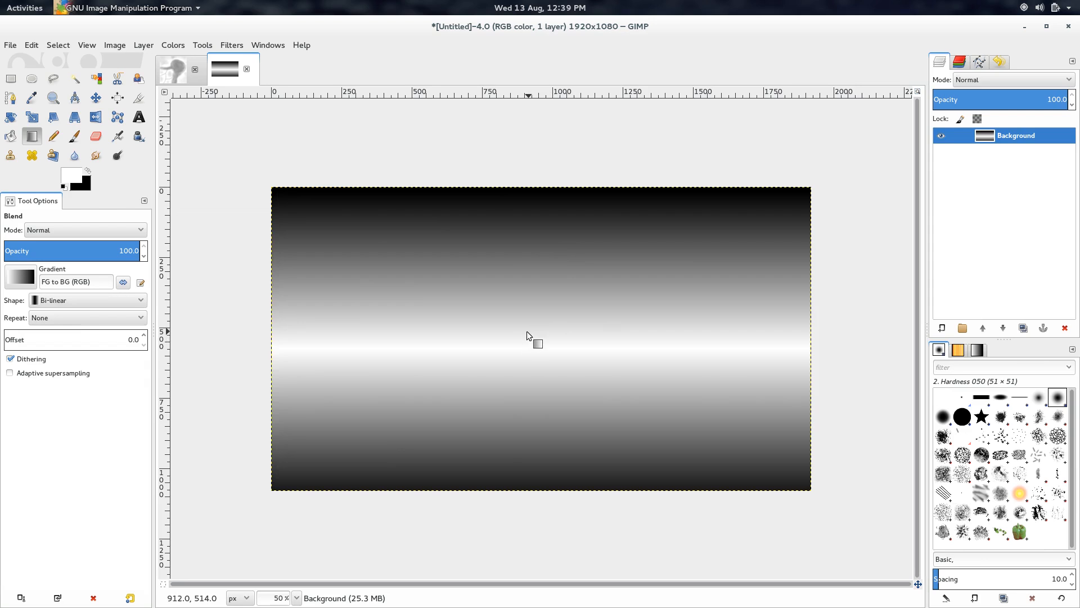
- Swap the foreground and background colours and redraw the vertical gradient with black across the middle, fading to light grey at the upper and lower edges
left_click(86, 167)
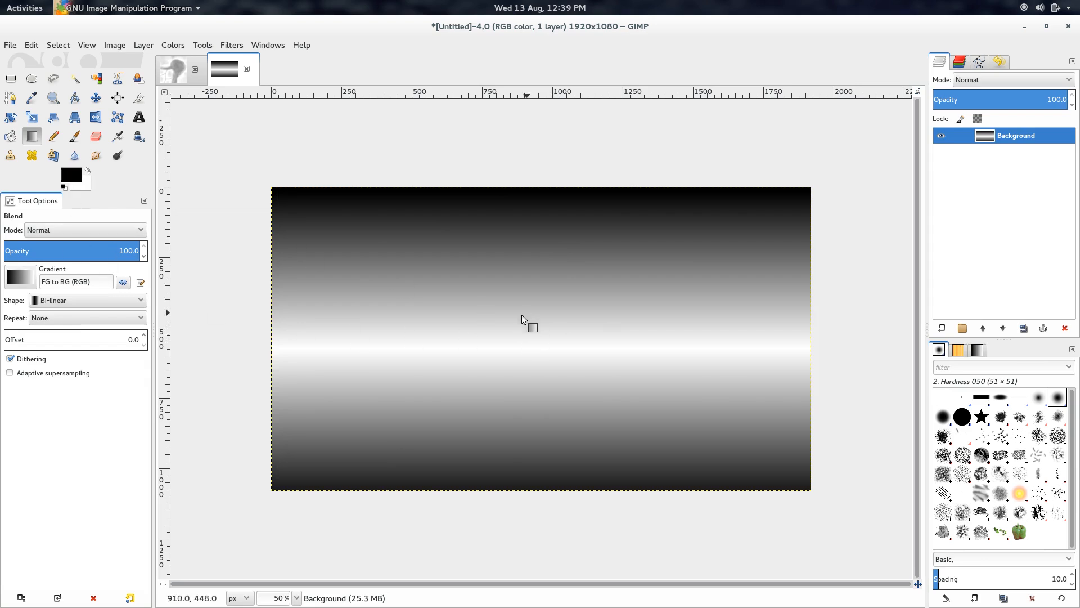
left_click_drag(550, 349, 563, 192, "ctrl")
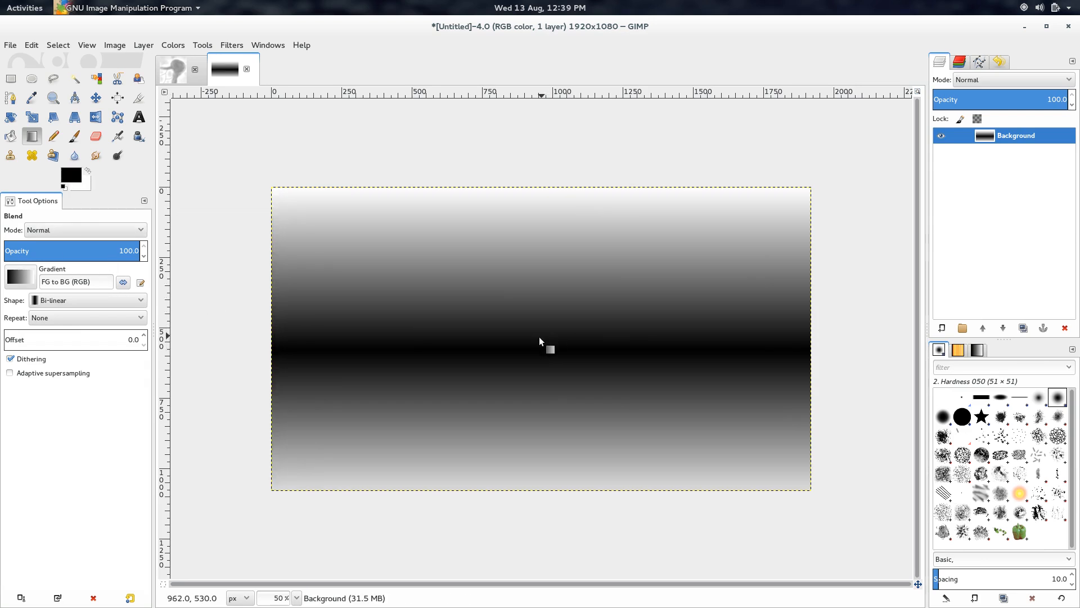
left_click_drag(539, 342, 559, 176, "ctrl")
left_click_drag(533, 342, 546, 154, "ctrl")
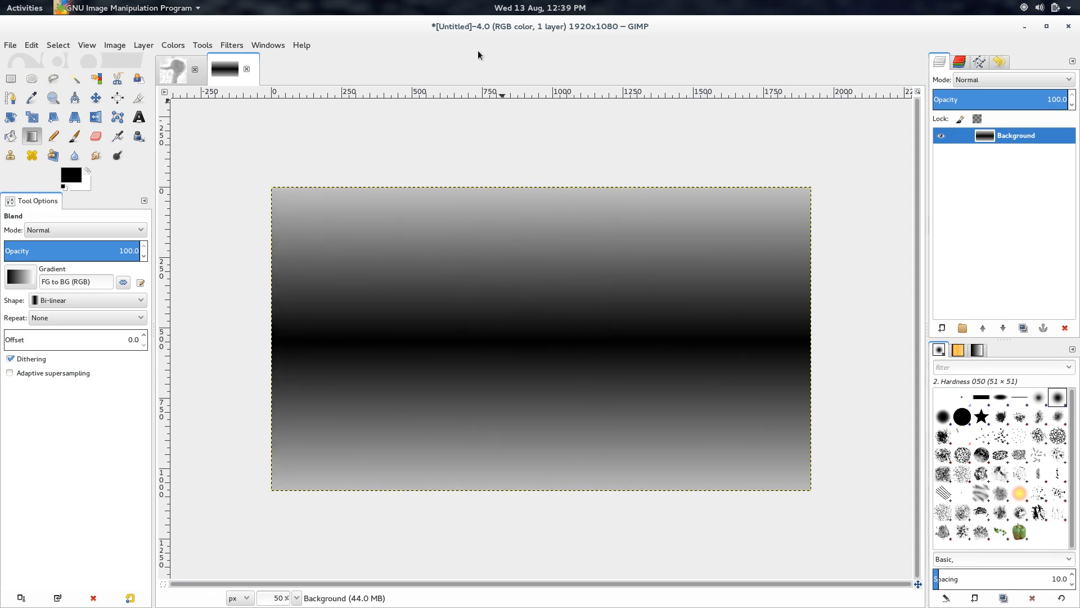
- Save the gradient image as Tilt-Shift.xcf in the Abstract folder
key("ctrl+s")
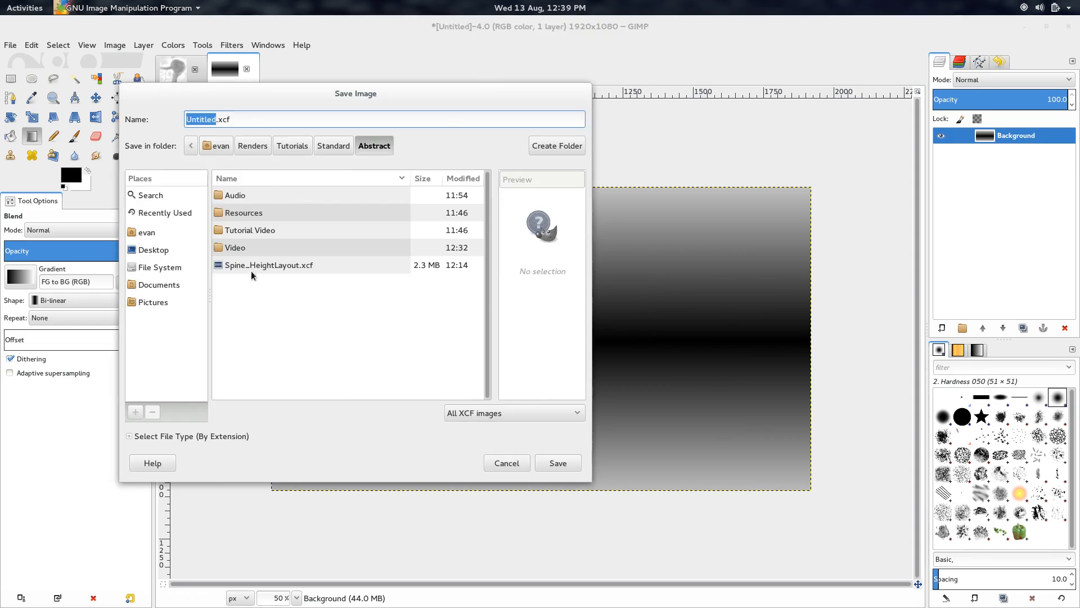
type("Time")
key("BackSpace")
key("BackSpace")
key("BackSpace")
type("ilt-Shitf")
key("Return")
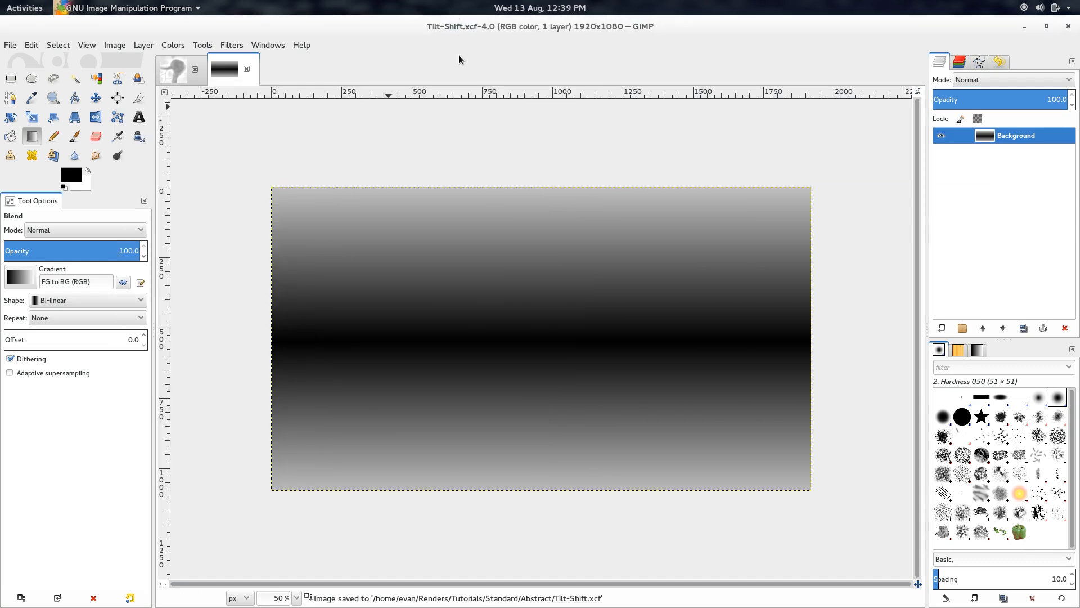
- Export the gradient image as Tilt-Shift.png to the Abstract folder with the default PNG options
key("ctrl+shift+e")
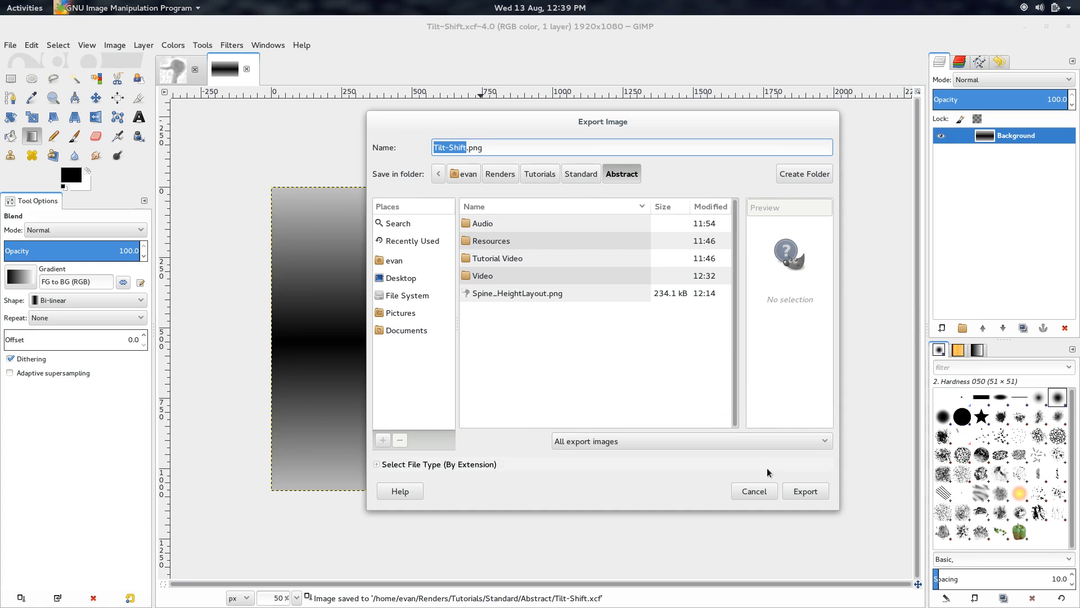
left_click(807, 491)
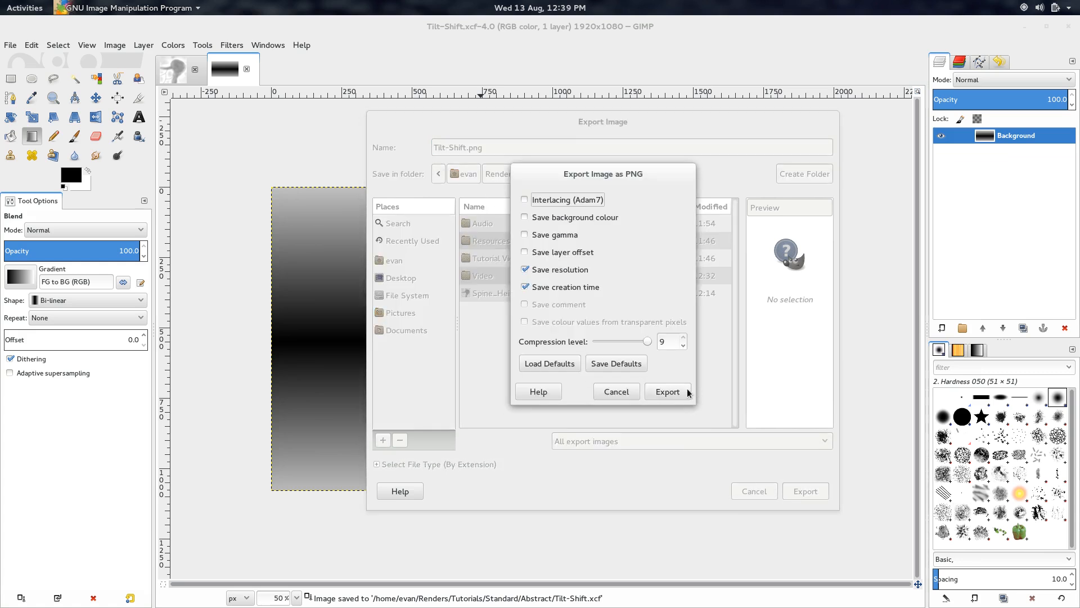
left_click(668, 393)
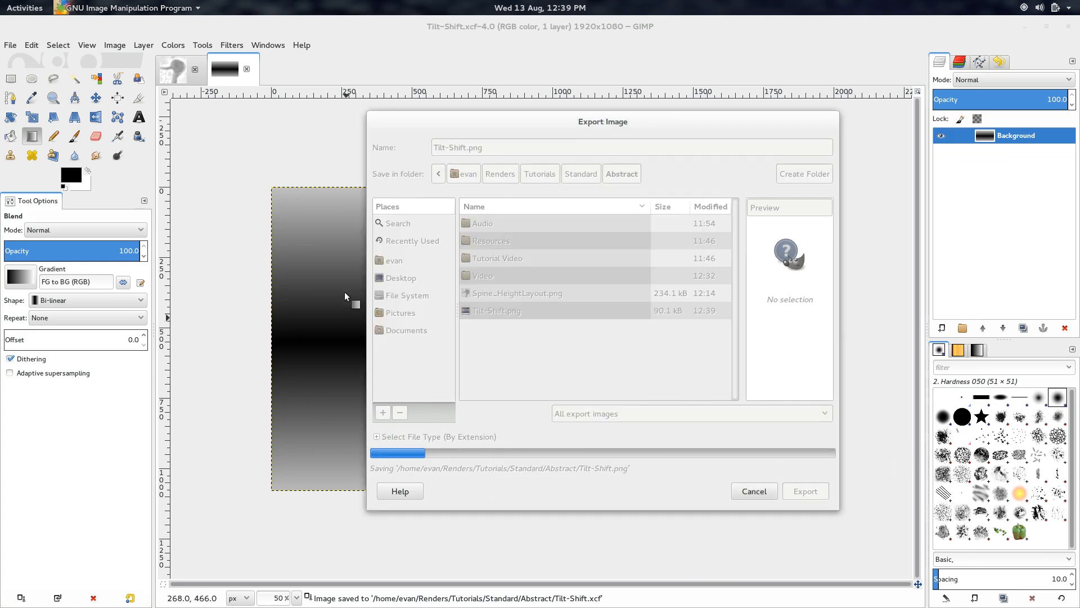
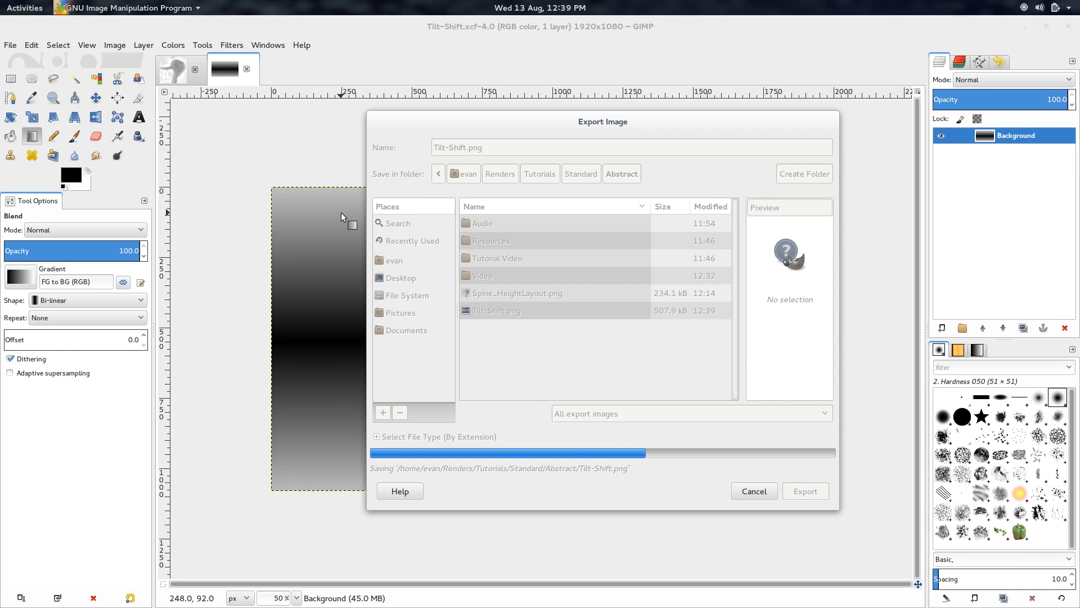
- Switch back to Blender and change the screen layout to Compositing
key("super")
left_click(603, 337)
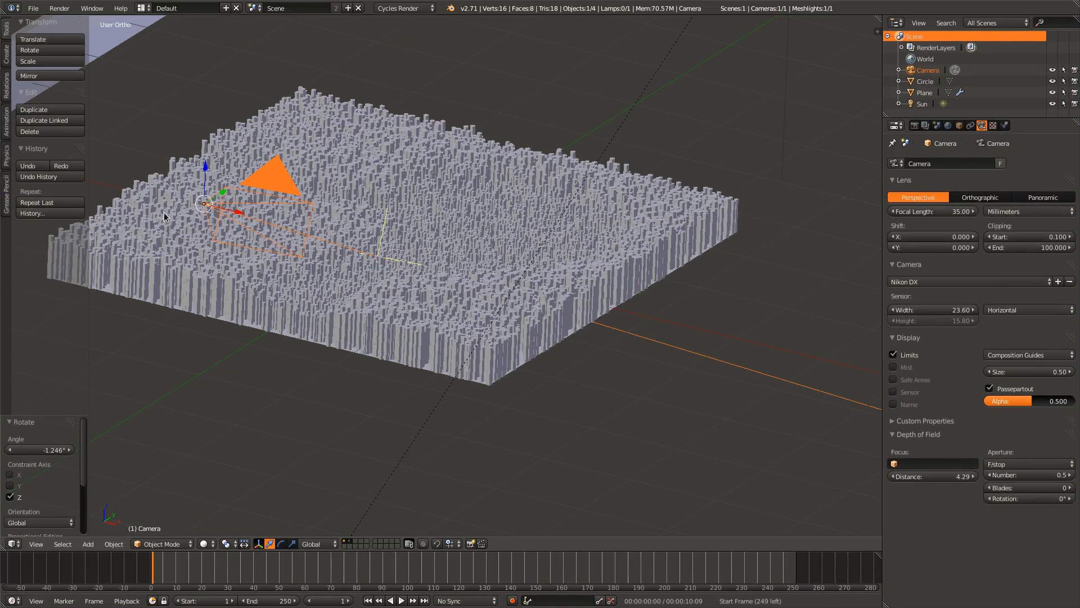
left_click(149, 10)
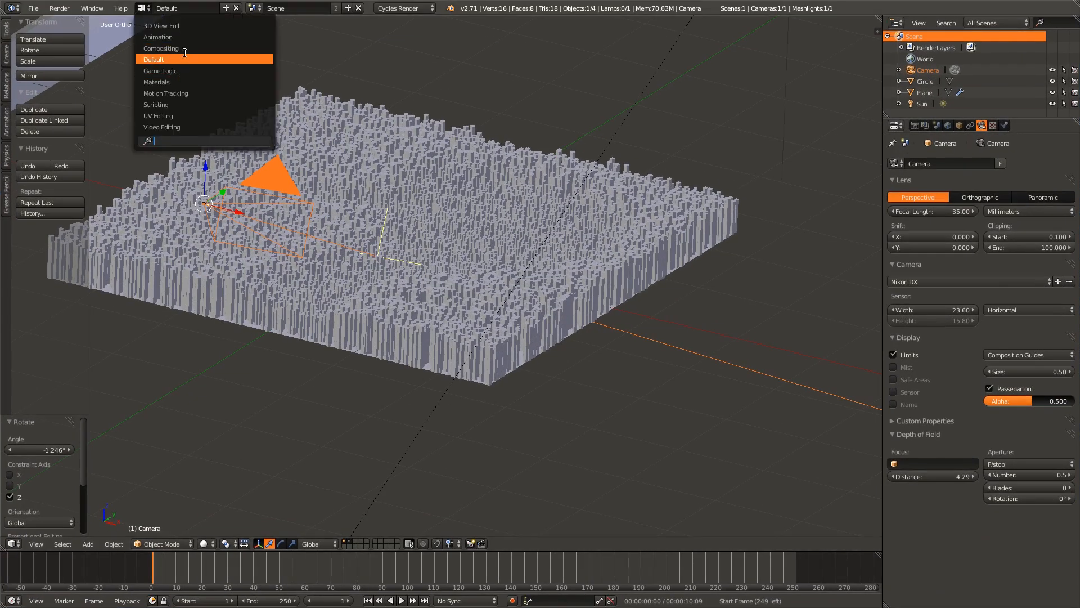
left_click(163, 48)
- Move the Render Layers node farther from the Viewer and Composite nodes and maximize the node editor
middle_click_drag(238, 246, 436, 179)
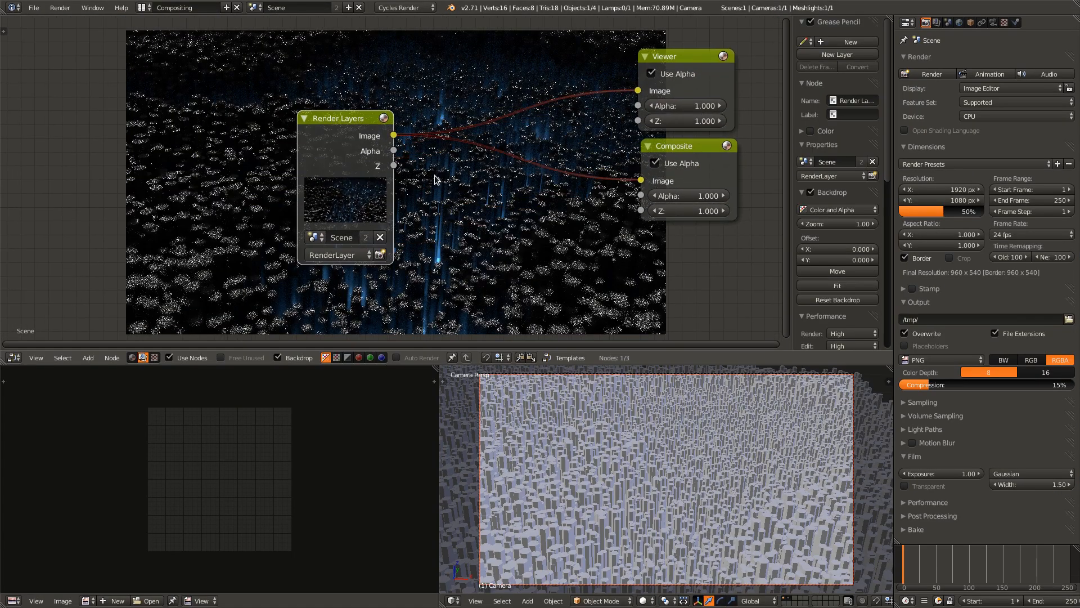
left_click_drag(361, 127, 189, 103)
key("shift+a")
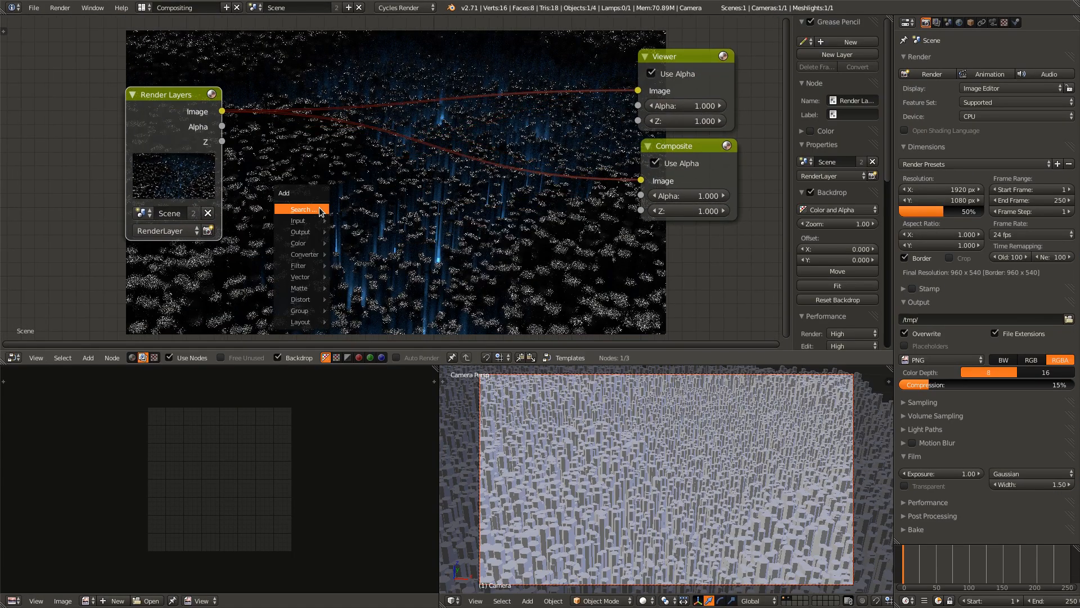
key("Escape")
key("shift+space")
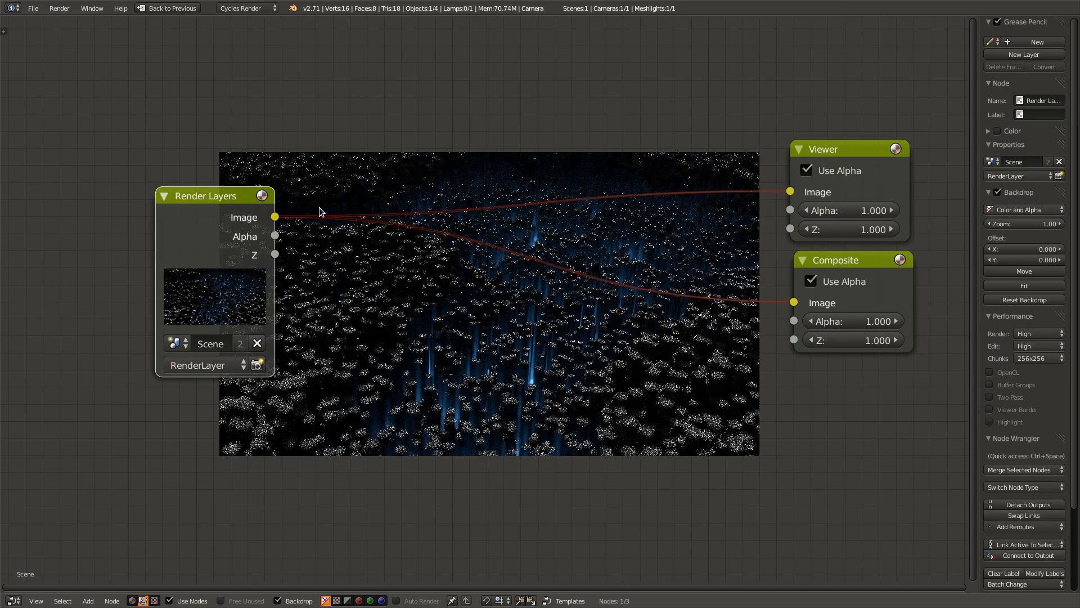
scroll(375, 335, "up", 2)
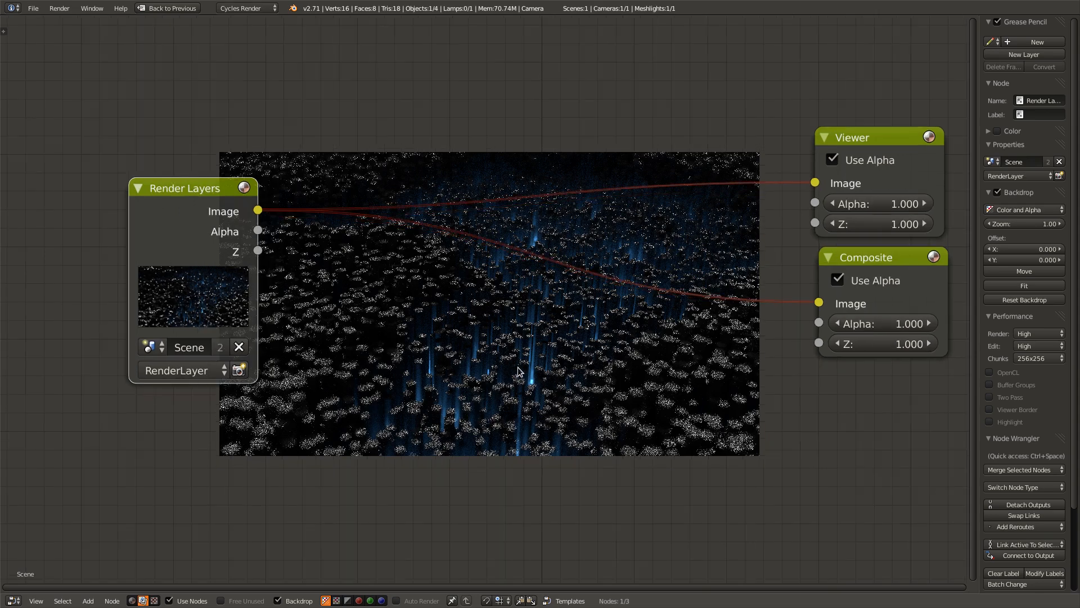
key("shift+space")
key("shift+space")
key("shift+space")
key("shift+space")
key("shift+space")
key("shift+space")
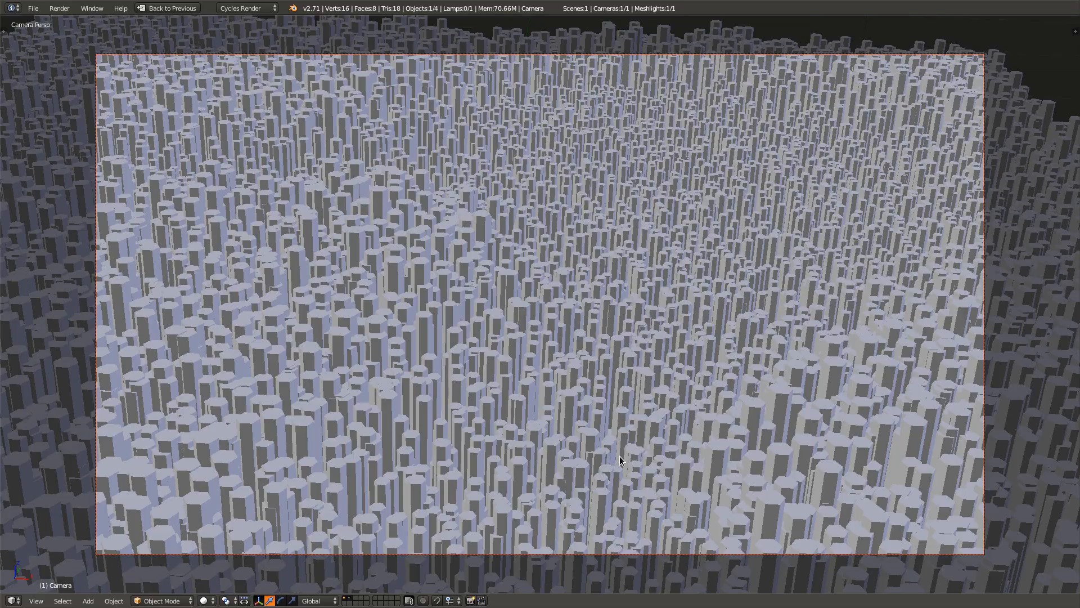
key("shift+space")
key("shift+space")
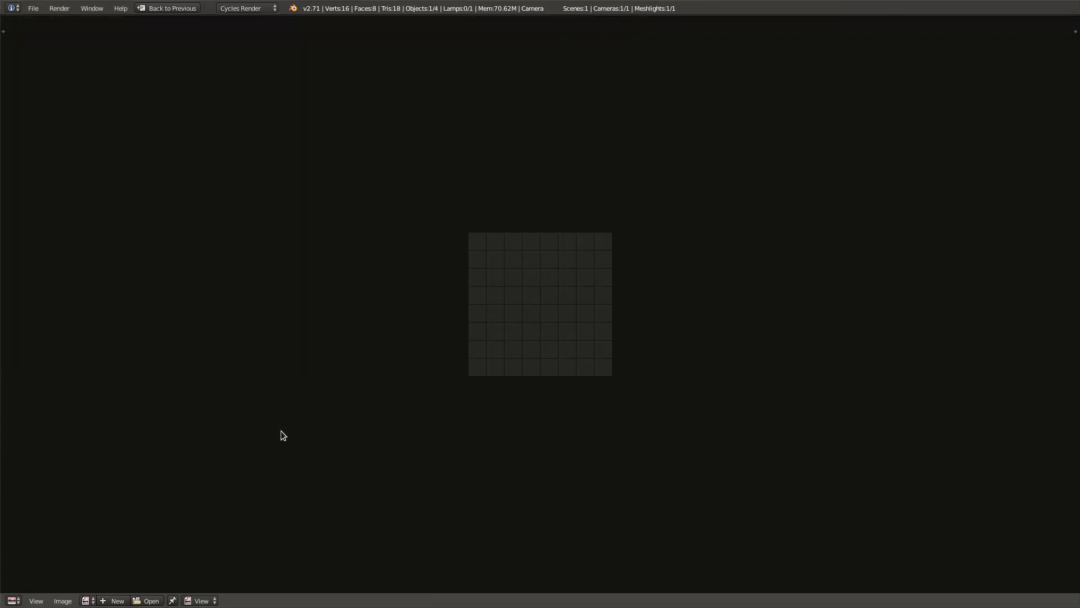
key("shift+space")
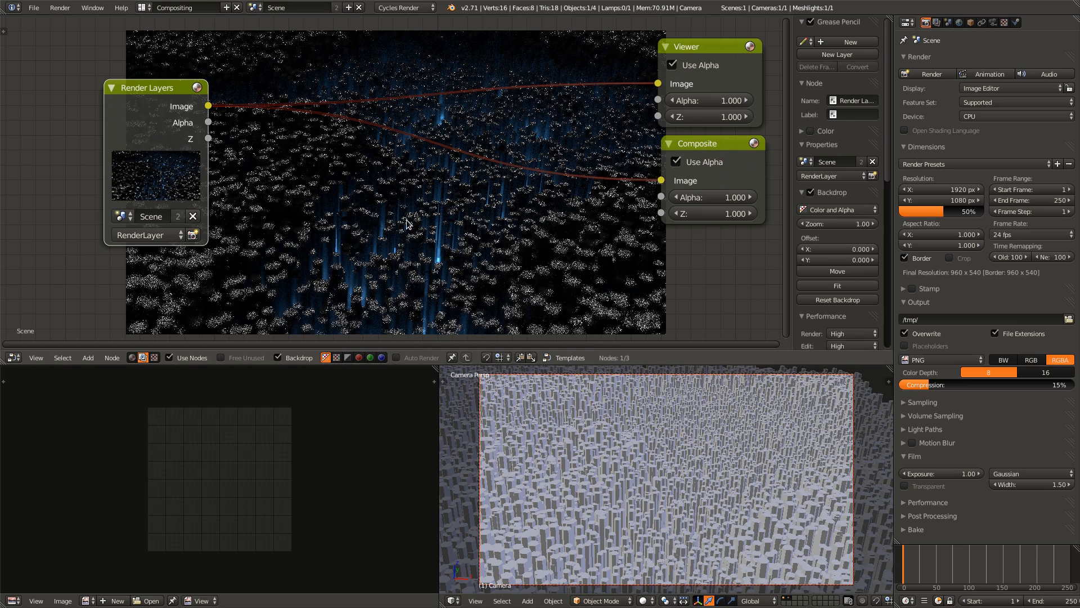
key("shift+space")
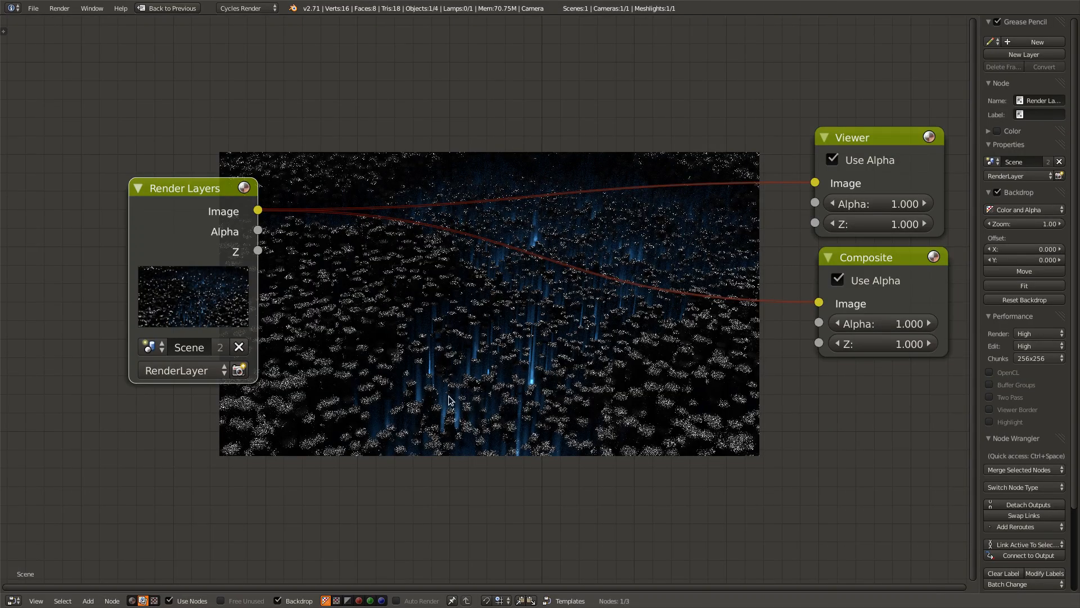
scroll(452, 400, "up", 3)
key("shift+a")
left_click(465, 370)
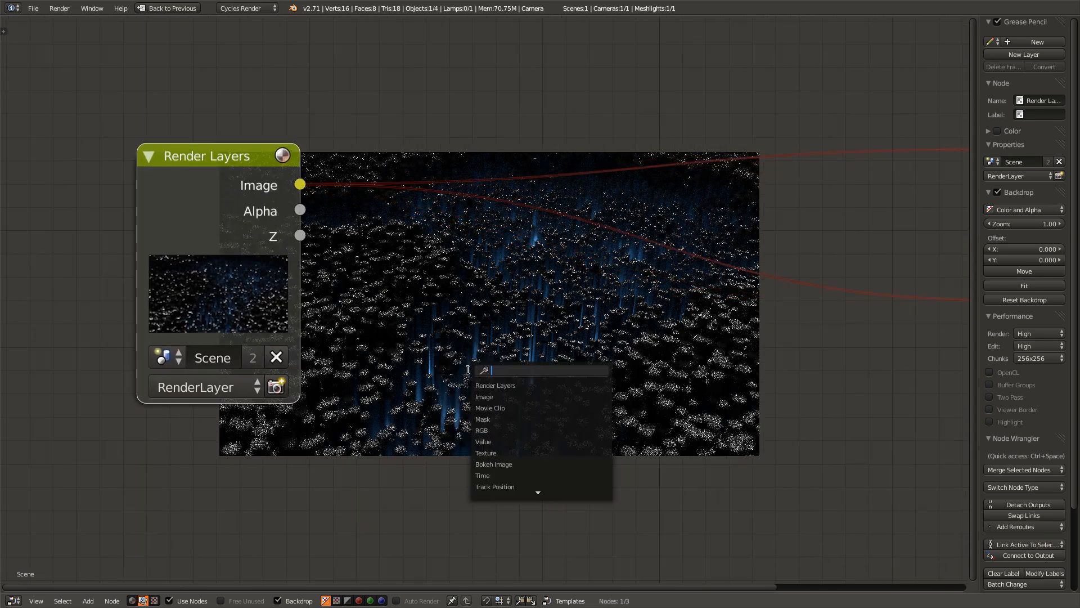
key("Escape")
key("shift+space")
key("shift+space")
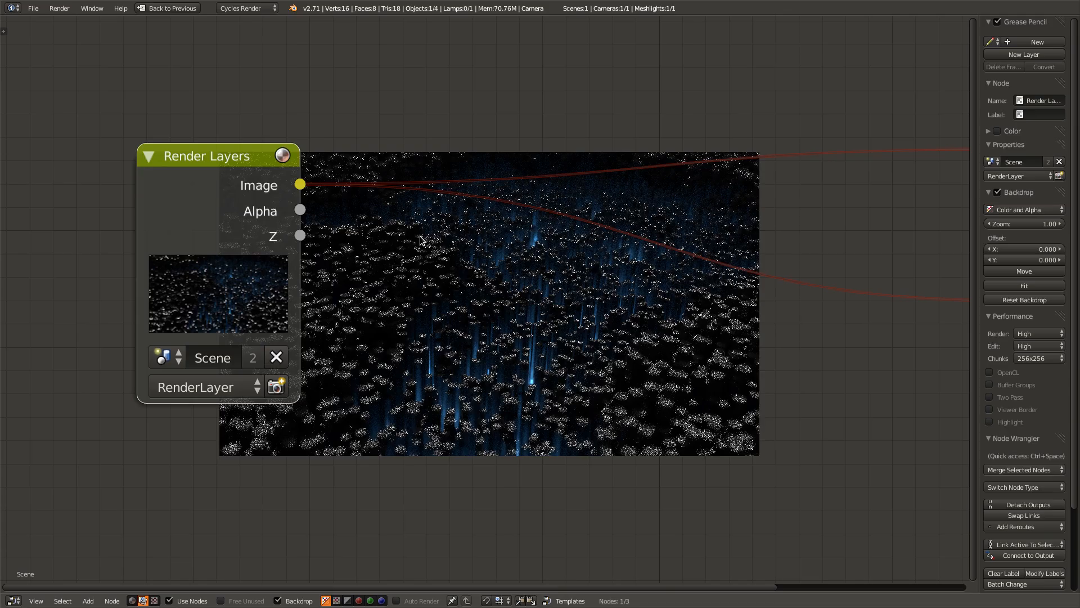
- Add an Image input node below the Render Layers node and load Tilt-Shift.png into it
key("shift+a")
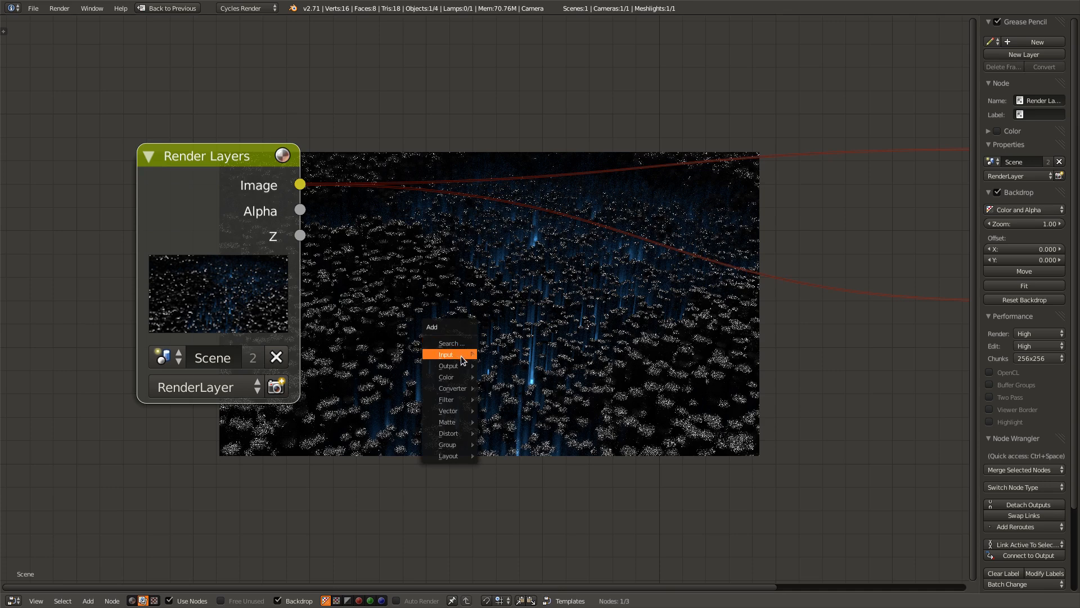
mouse_move(465, 358)
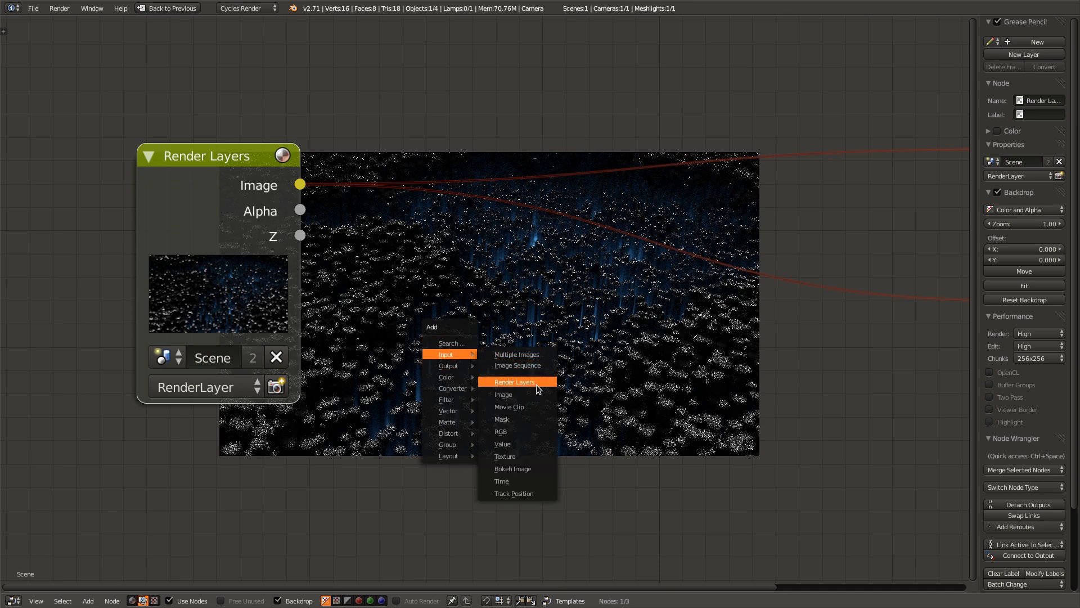
left_click(503, 394)
left_click(220, 428)
middle_click_drag(383, 467, 430, 263)
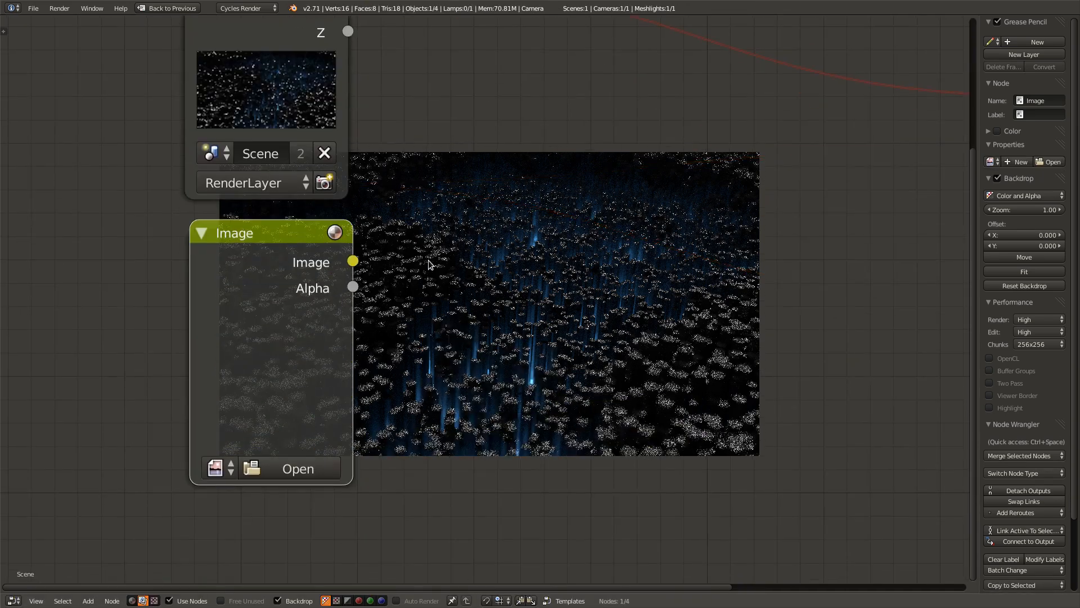
left_click(280, 467)
double_click(176, 135)
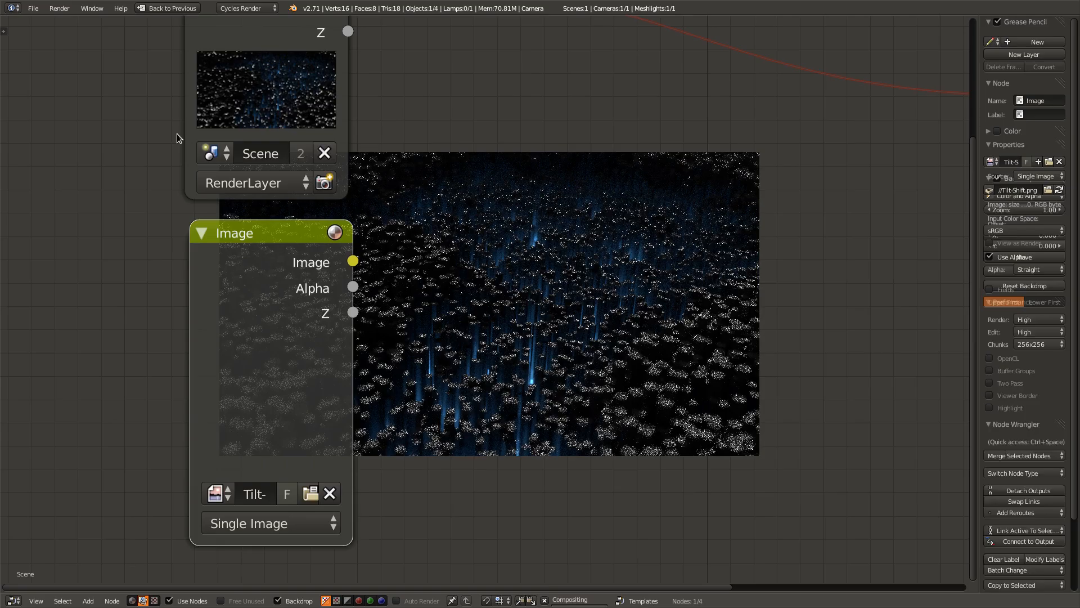
- Add a Scale node next to the Image node and feed the tilt-shift image into it
scroll(498, 399, "down", 1)
middle_click_drag(498, 399, 315, 481)
scroll(326, 405, "down", 2)
scroll(438, 369, "up", 1)
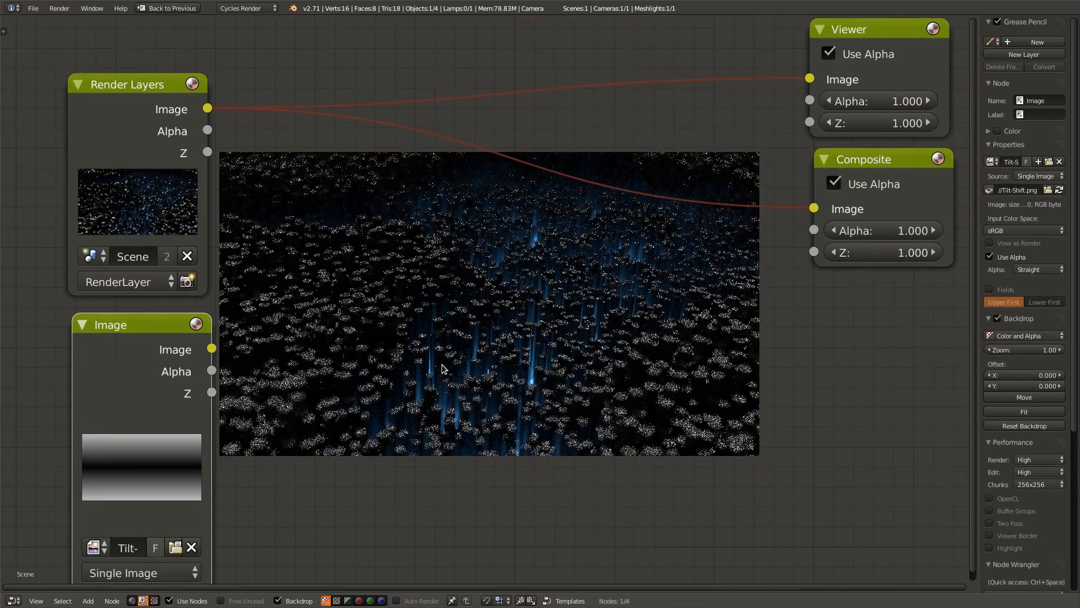
key("shift+a")
mouse_move(442, 366)
key("shift+a")
left_click(557, 337)
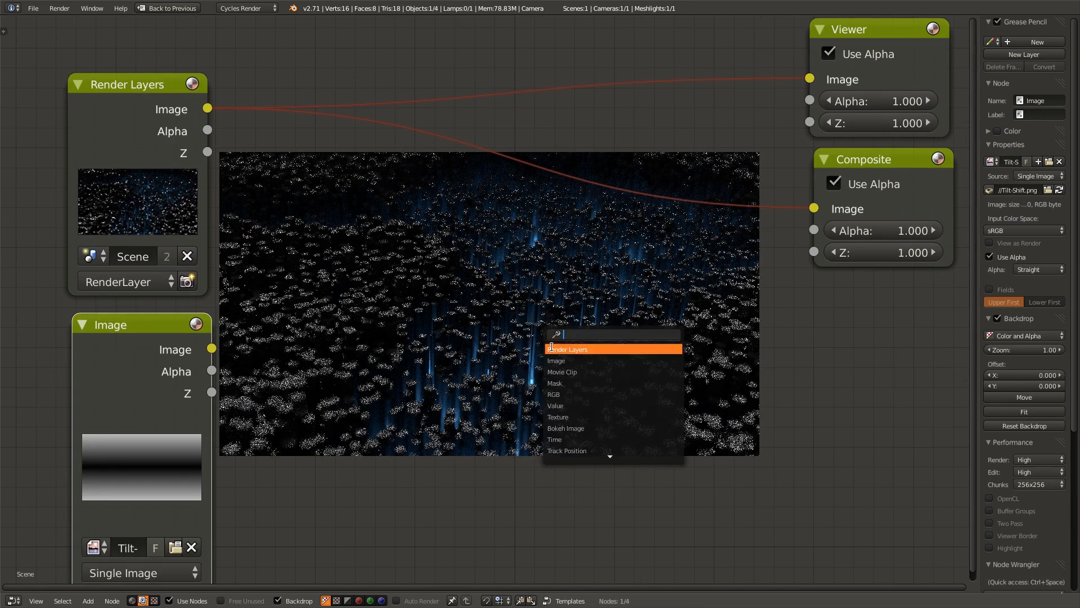
type("sca")
key("Return")
left_click(341, 419)
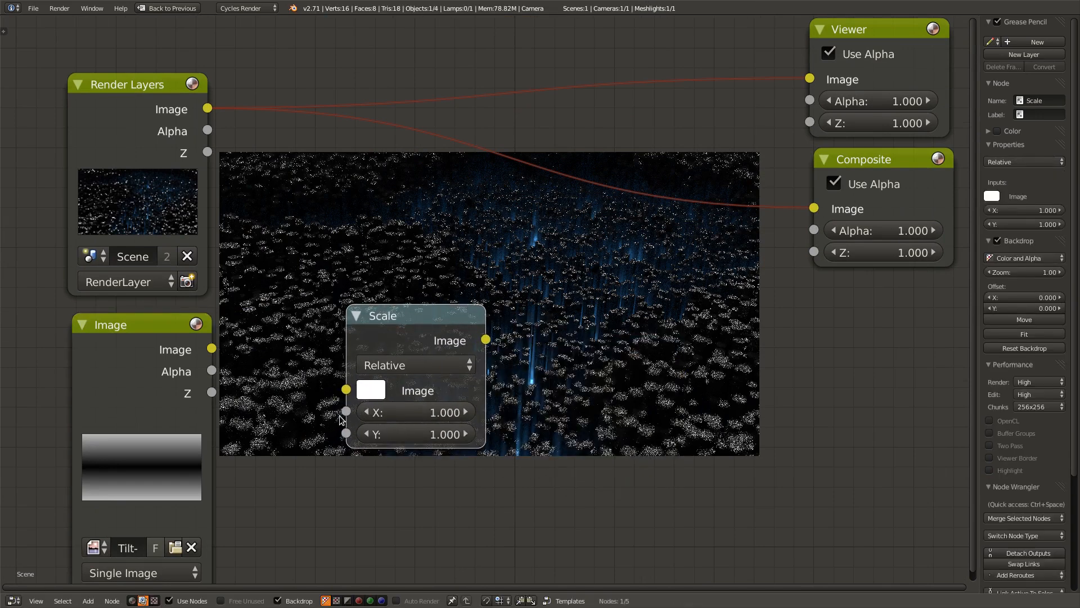
left_click_drag(346, 389, 212, 350)
- Set the Scale node to Render Size, widen it and reposition it beside the Image node
left_click(434, 368)
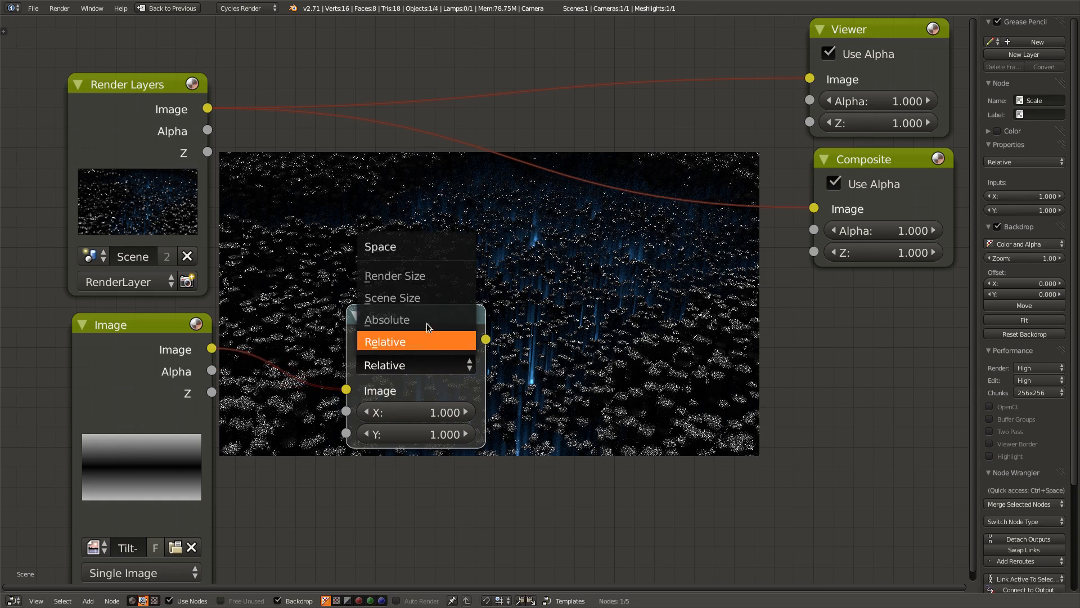
left_click(436, 277)
left_click_drag(431, 331, 331, 329)
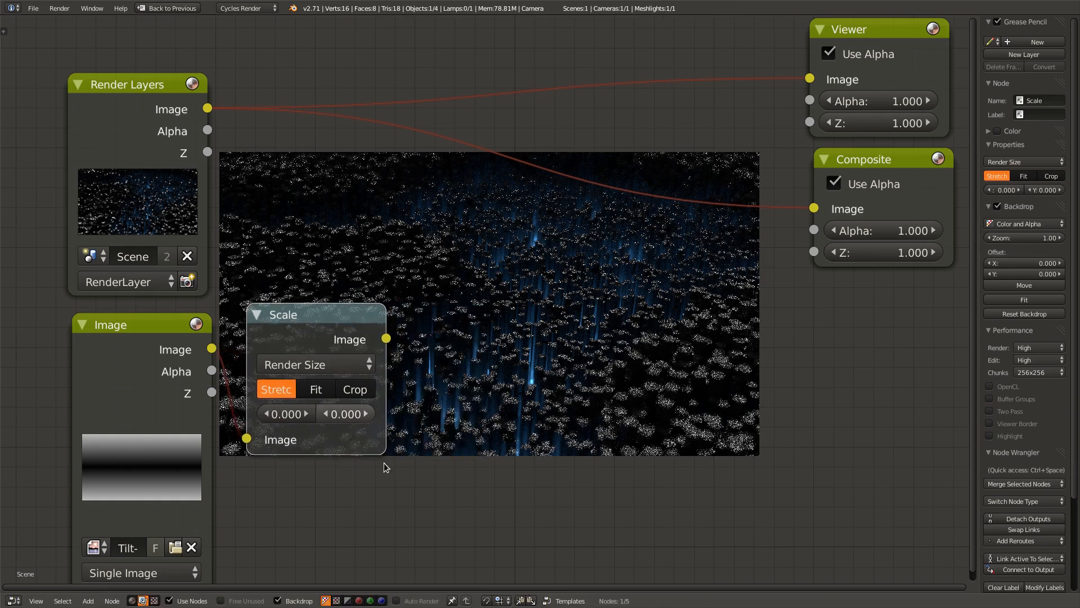
left_click_drag(386, 450, 580, 466)
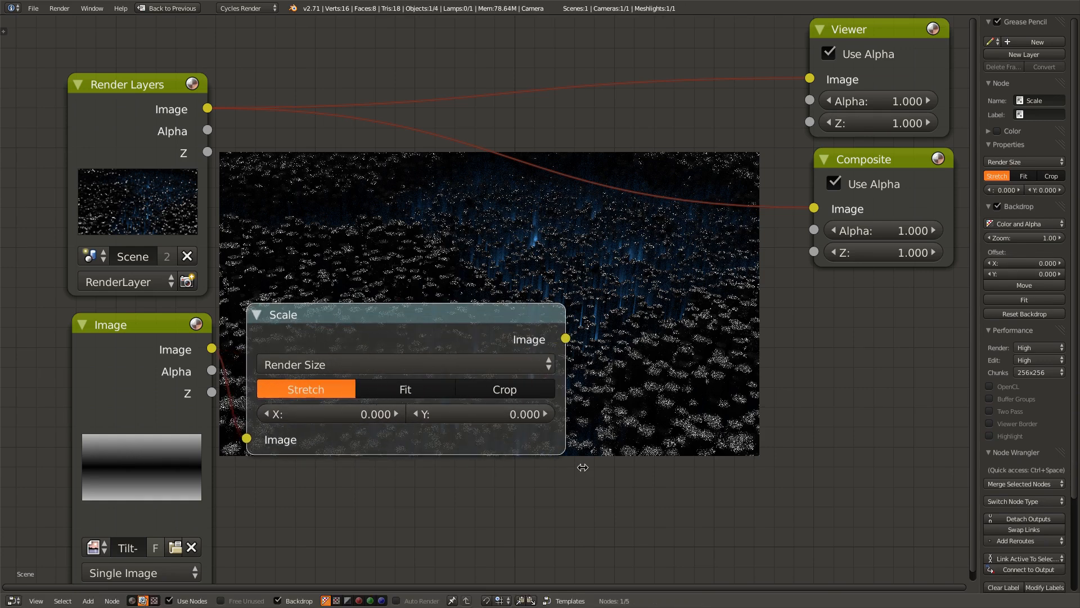
left_click_drag(398, 339, 385, 359)
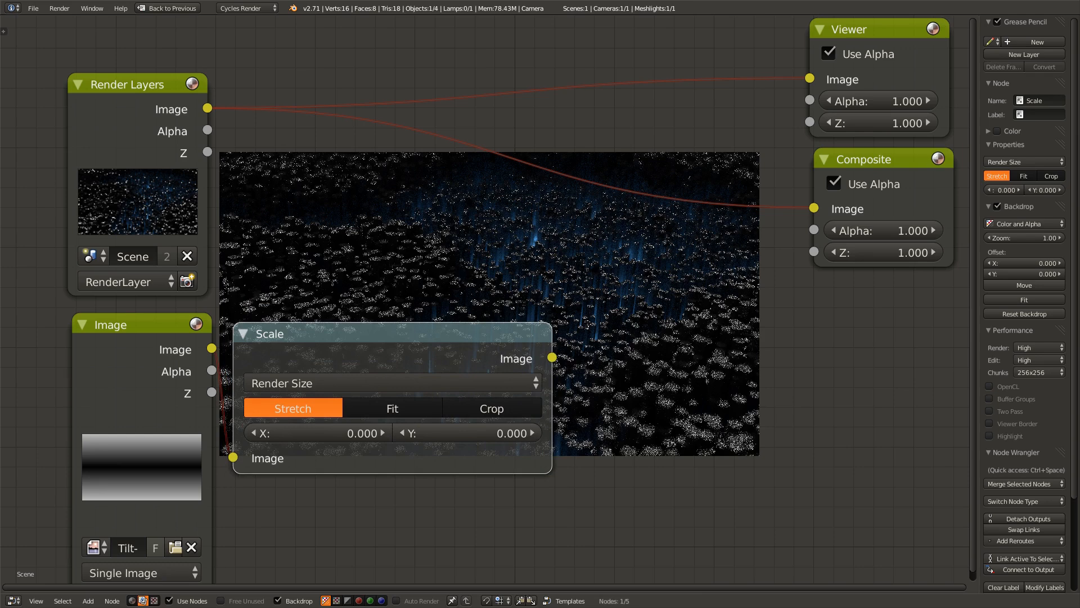
middle_click_drag(550, 402, 502, 410)
left_click_drag(410, 344, 410, 365)
- Move the Viewer and Composite nodes together farther away from the Scale node to make room between them
middle_click_drag(613, 395, 400, 438)
scroll(540, 315, "down", 1)
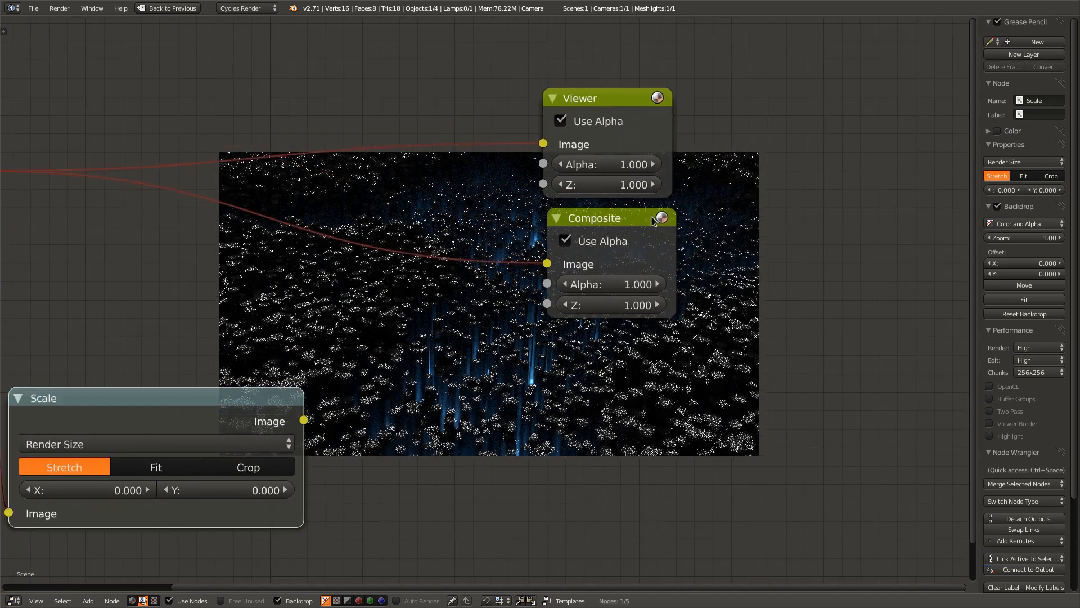
key("a")
key("b")
left_click_drag(732, 84, 598, 303)
key("g")
left_click(838, 273)
key("a")
- Add a Blur node between the Scale and output nodes with Variable Size and Relative enabled
middle_click_drag(595, 387, 669, 359)
key("shift+a")
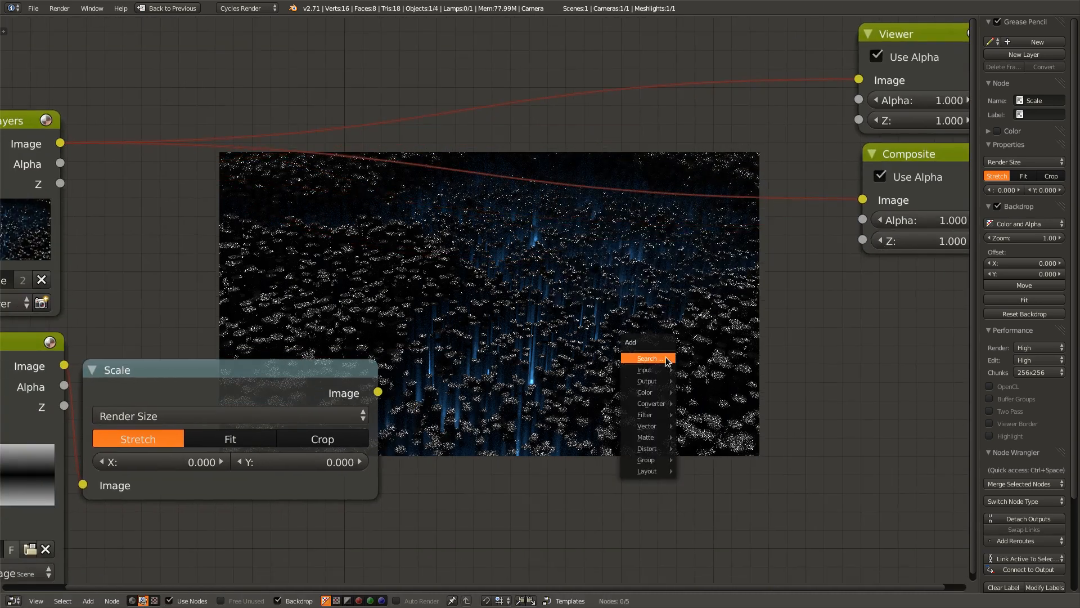
left_click(665, 358)
type("blur")
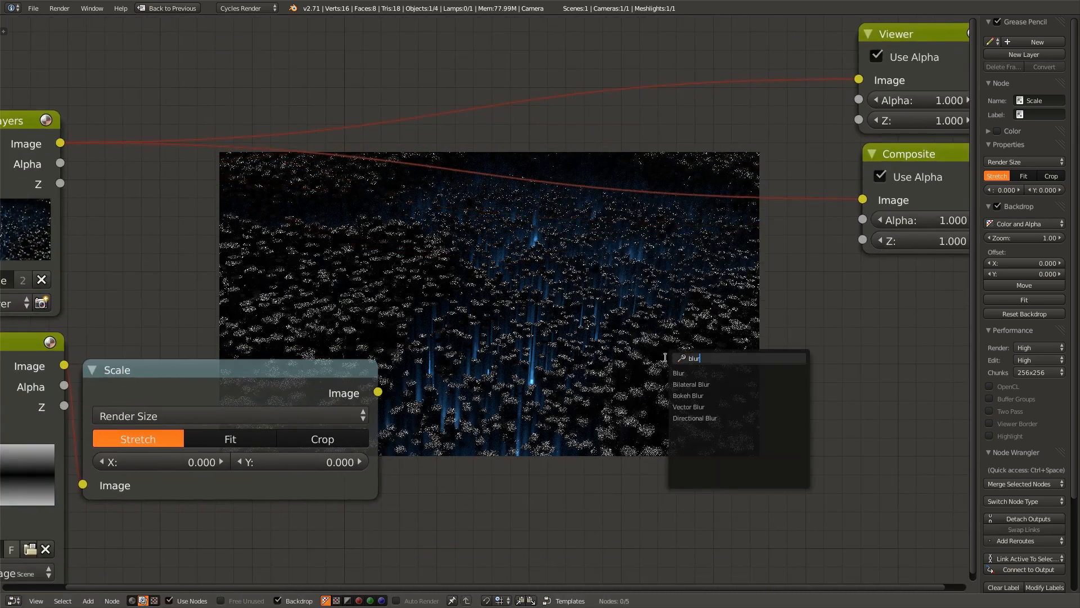
key("Return")
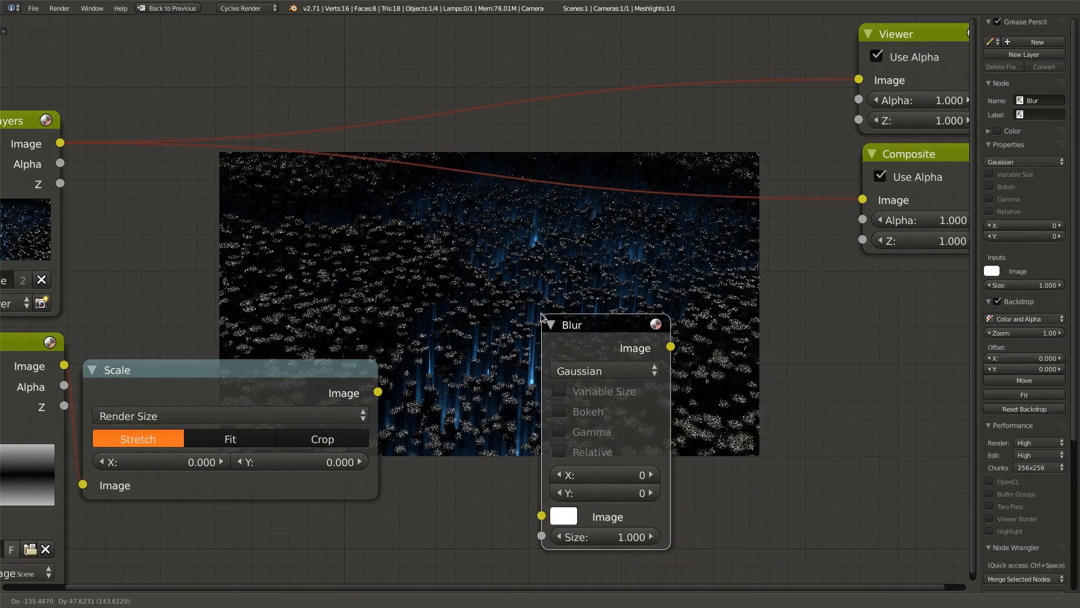
left_click(541, 313)
left_click(559, 390)
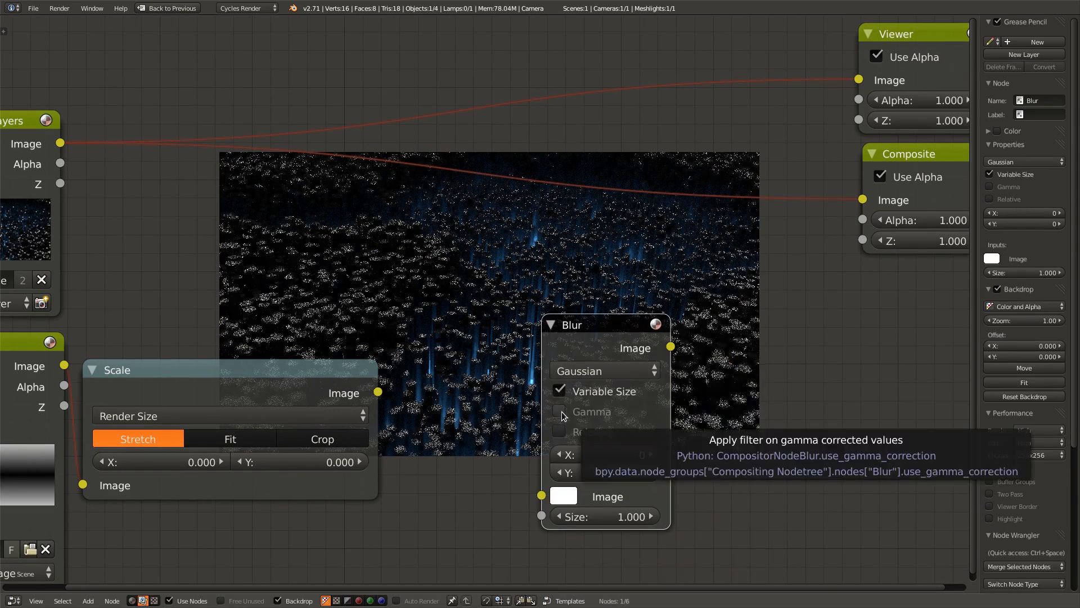
left_click(559, 431)
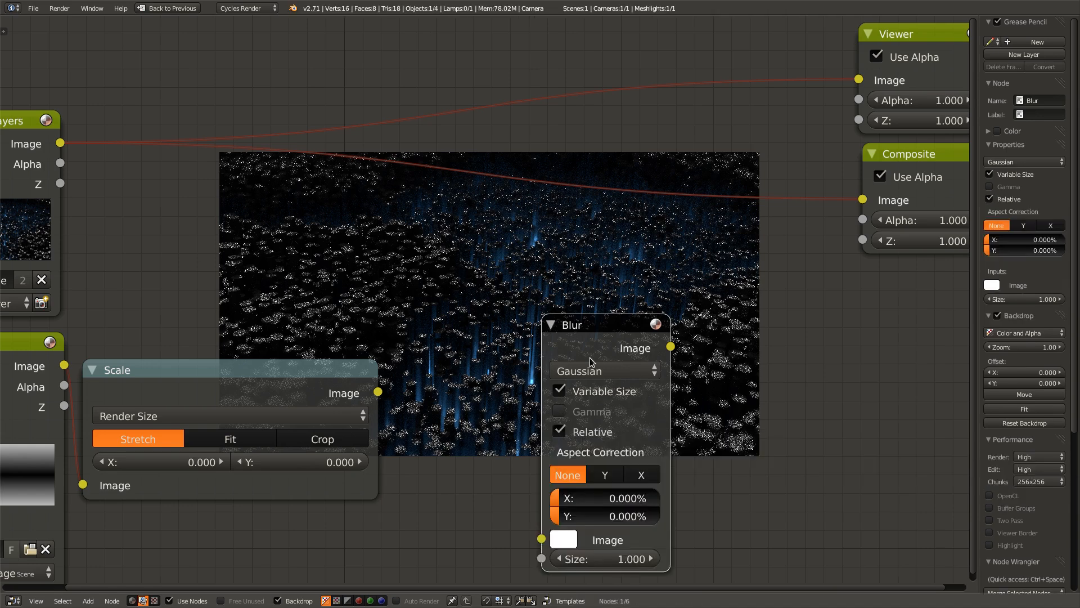
left_click_drag(581, 326, 575, 229)
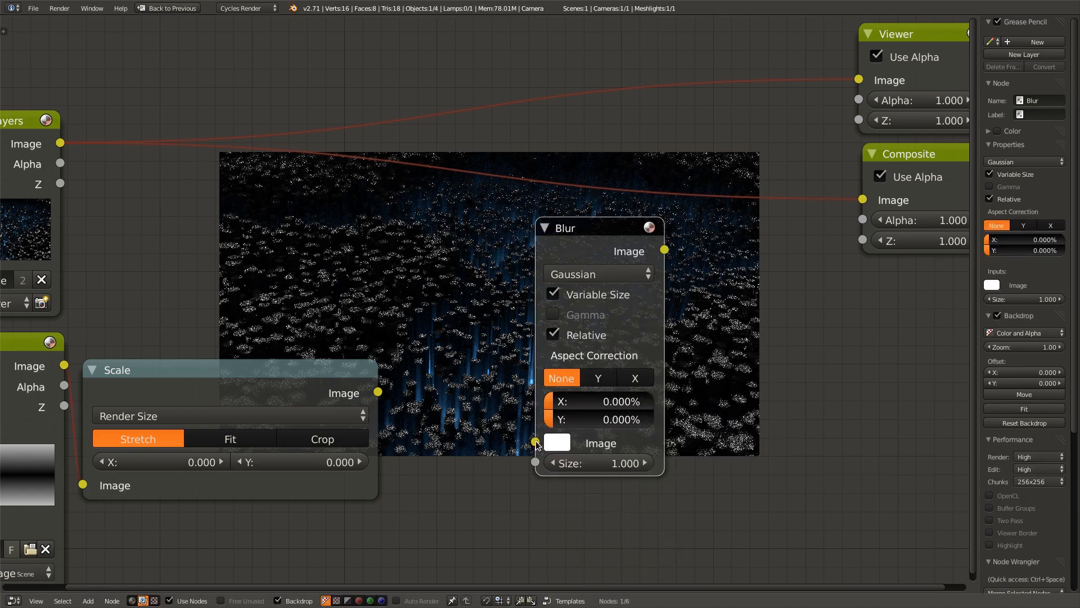
- Wire the Blur node with the Render Layers image as its image, the Scale output as its size, and the Viewer as its output
left_click_drag(536, 443, 378, 393)
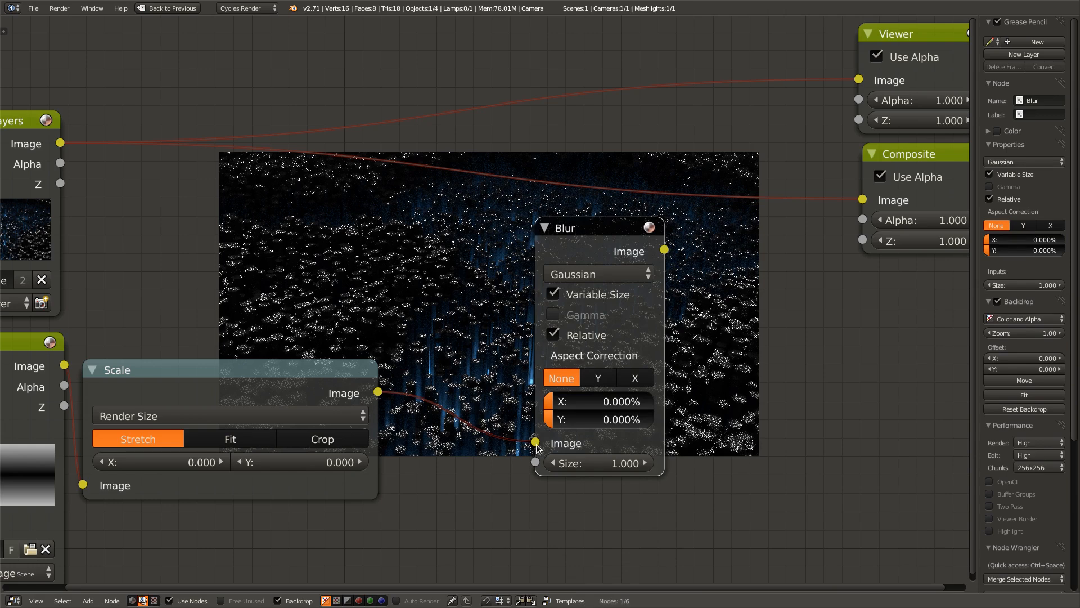
left_click_drag(535, 463, 61, 164)
middle_click_drag(670, 298, 445, 346)
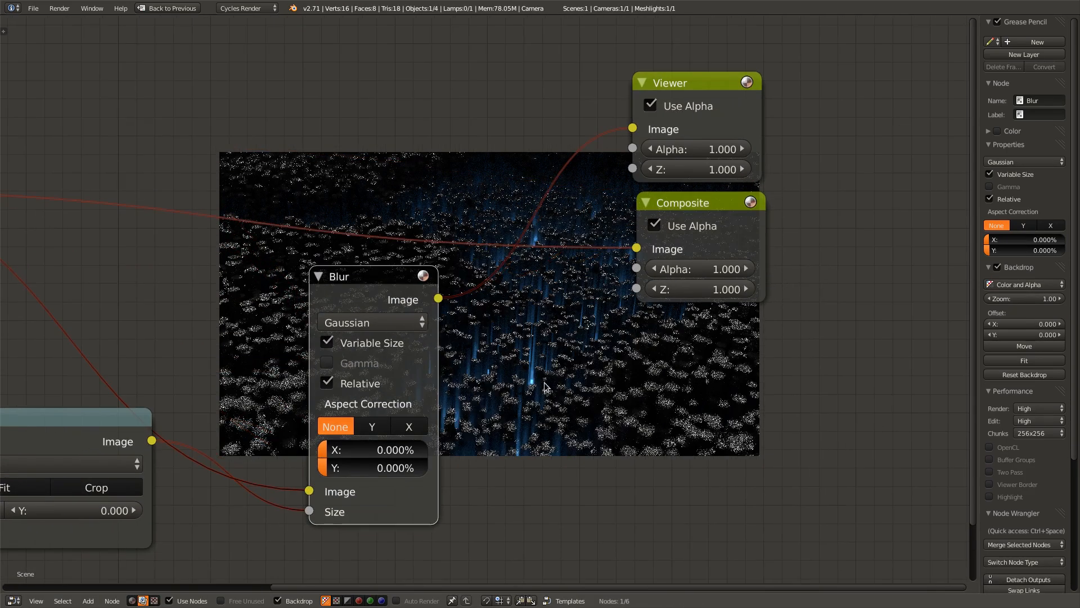
middle_click_drag(544, 386, 619, 366)
left_click_drag(441, 262, 361, 248)
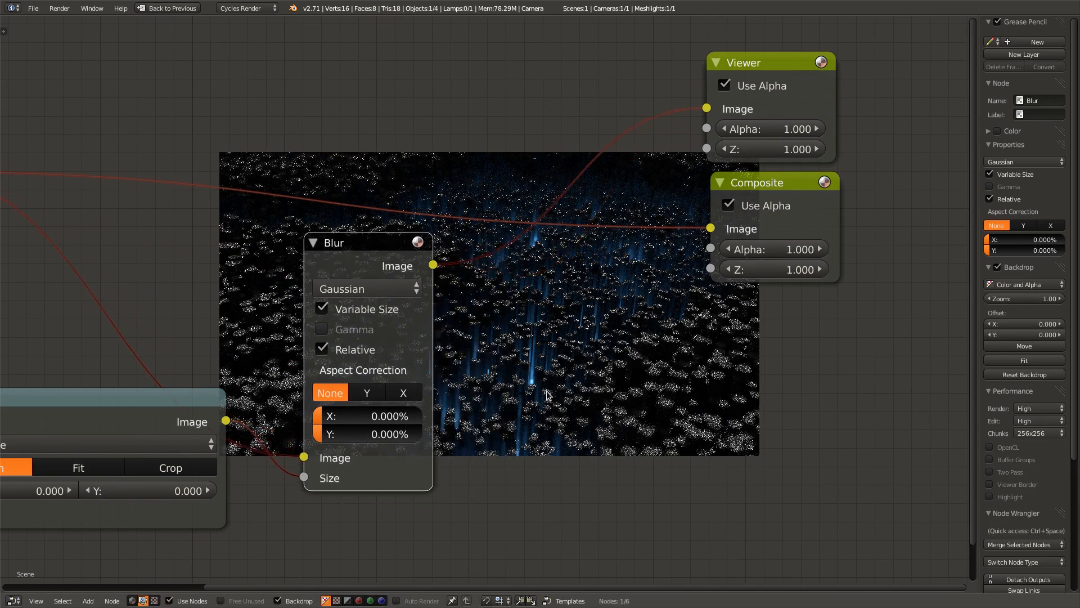
- Try an absolute blur size of X 1 and Y 1 with Relative off, and turn Relative back on
left_click(355, 350)
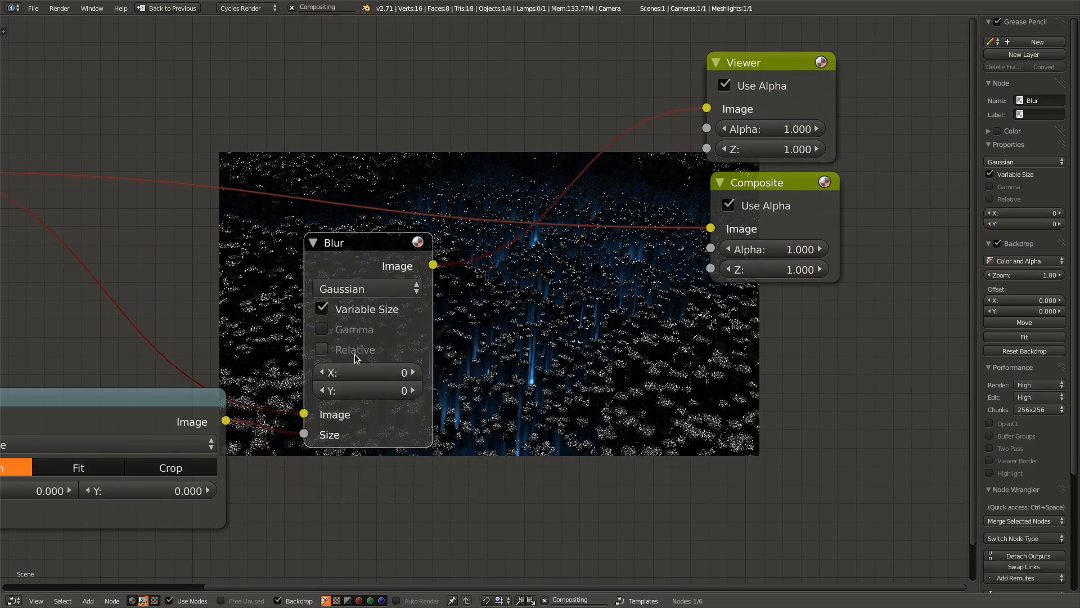
left_click(412, 372)
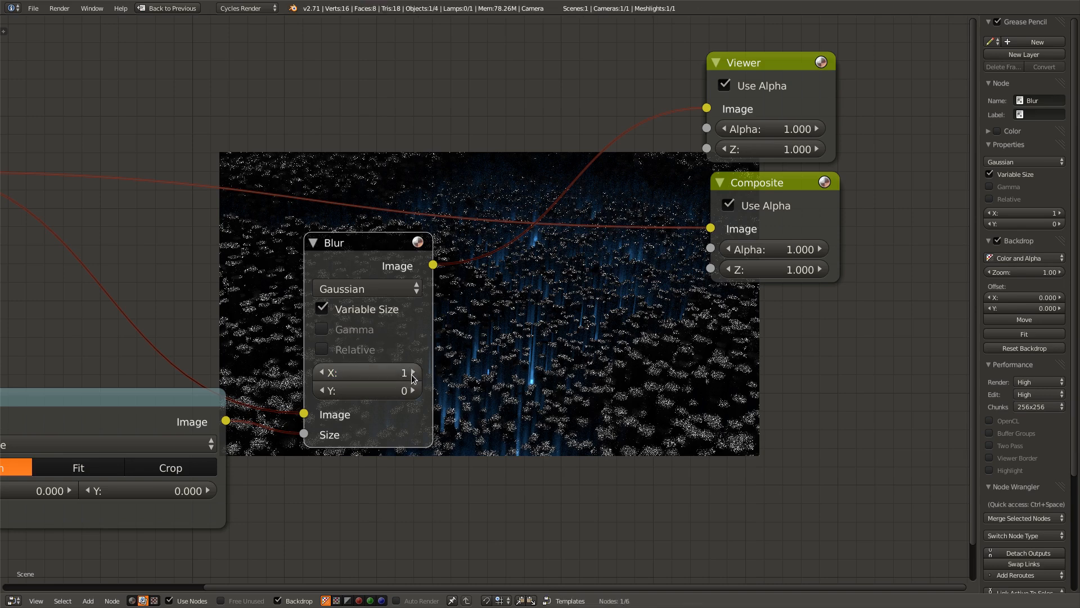
left_click(413, 391)
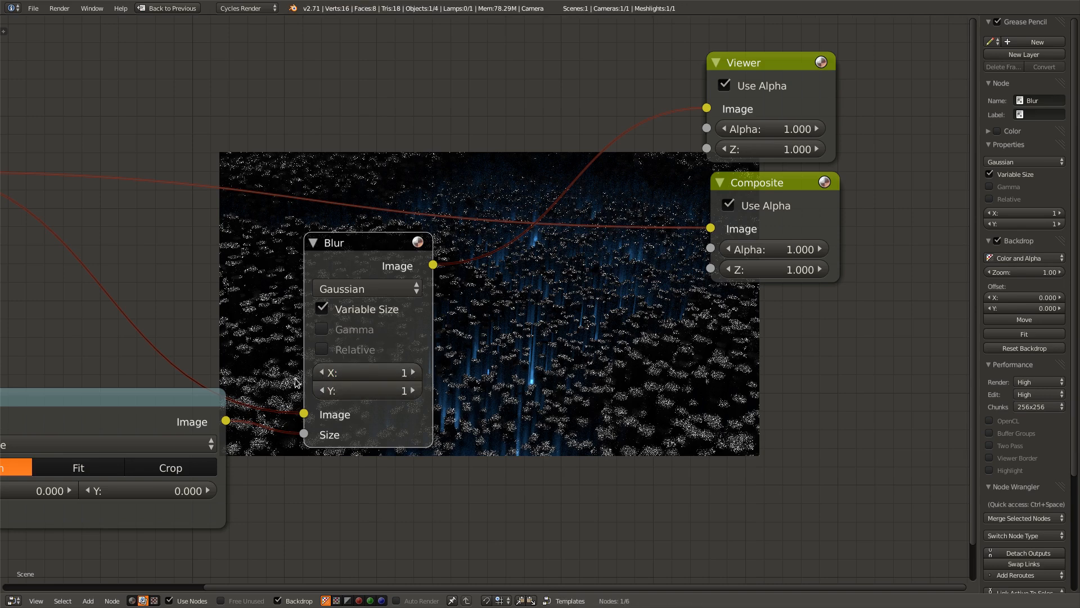
left_click(329, 351)
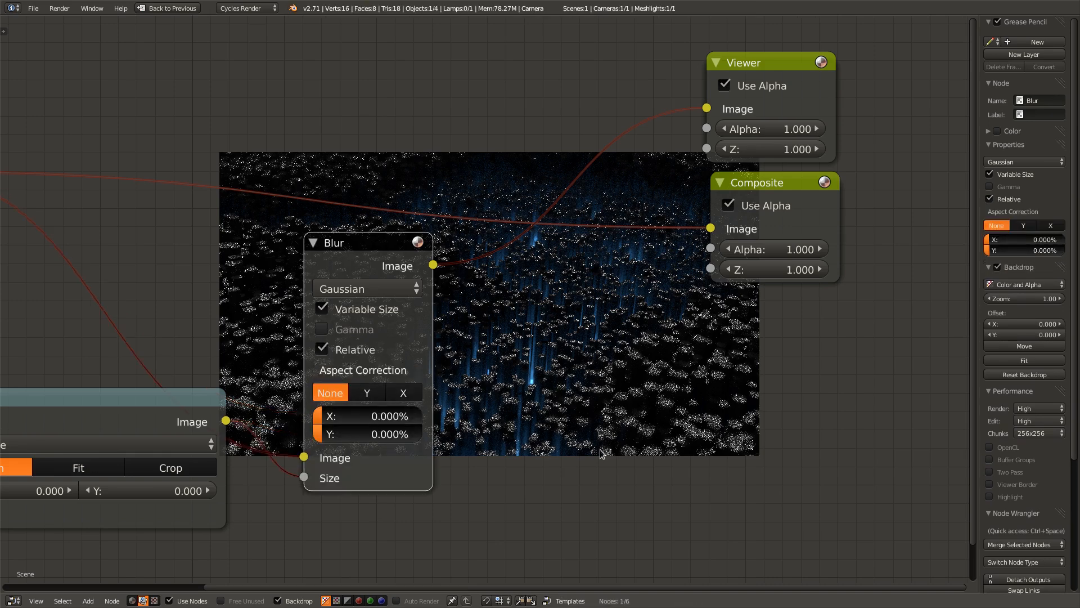
- Keep the Blur node on Relative sizing and set its X and Y sizes to 1%
left_click(361, 349)
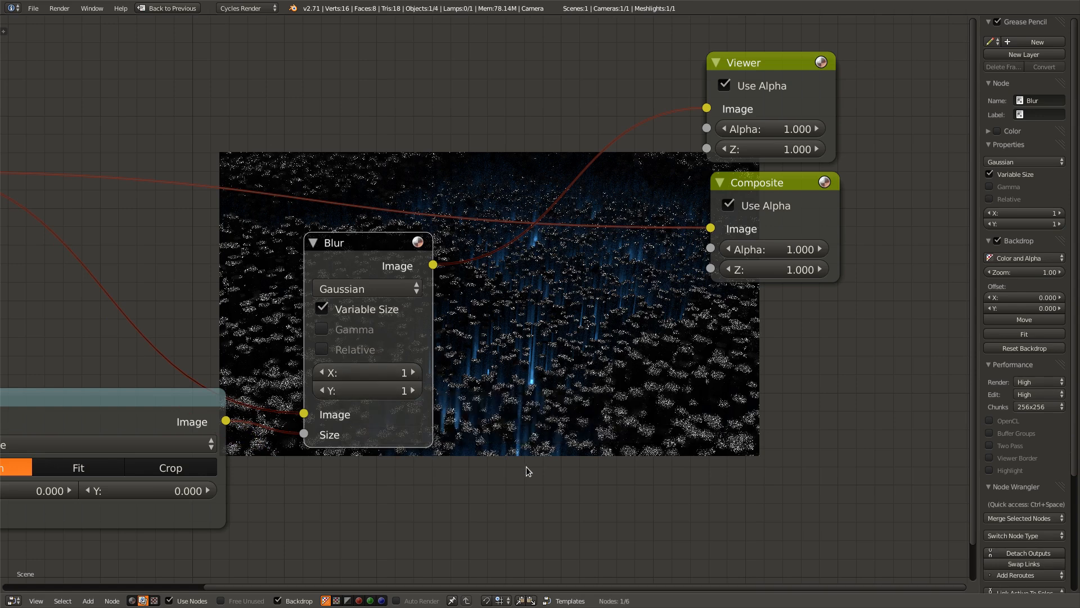
left_click(326, 349)
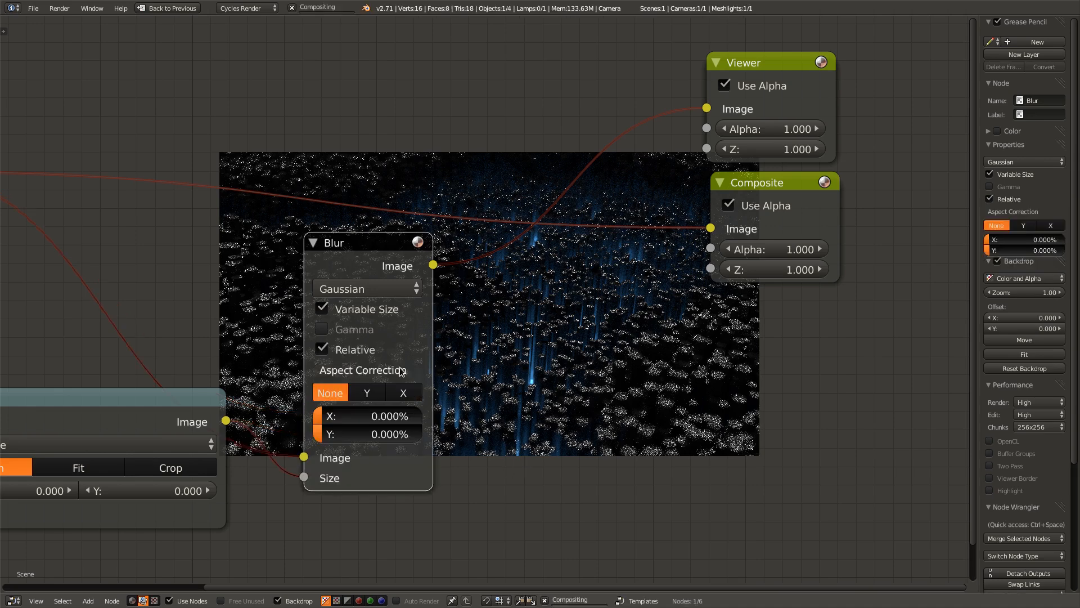
left_click(365, 420)
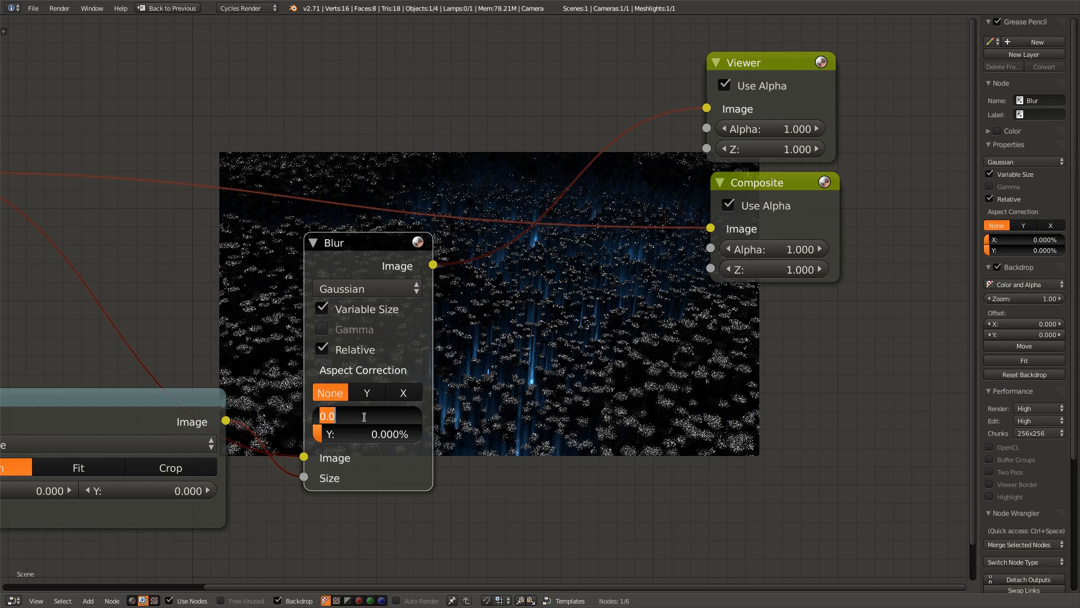
type("1")
key("Tab")
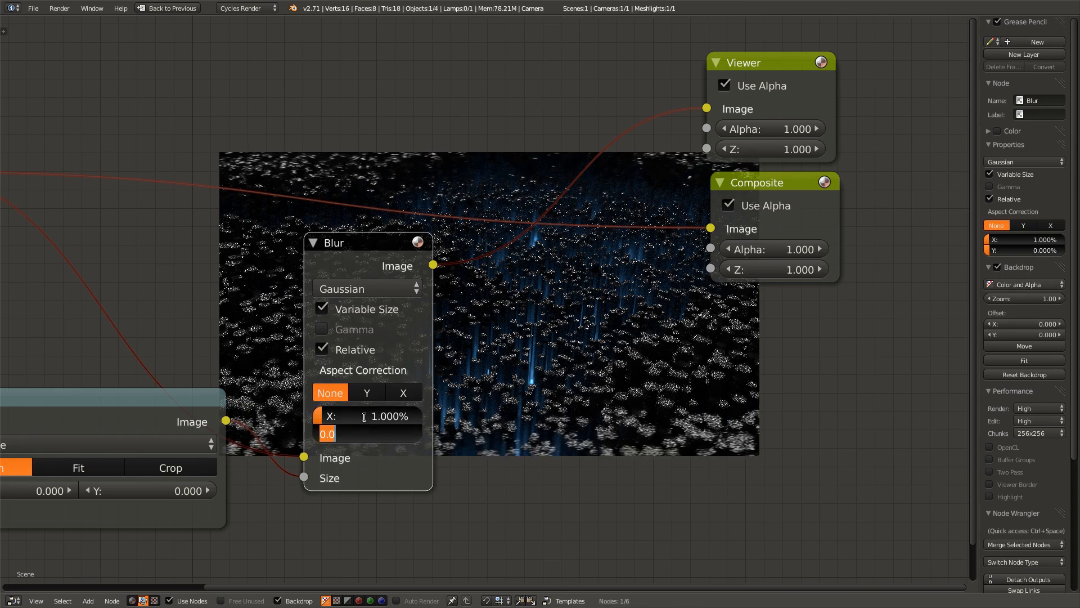
type("1")
key("Return")
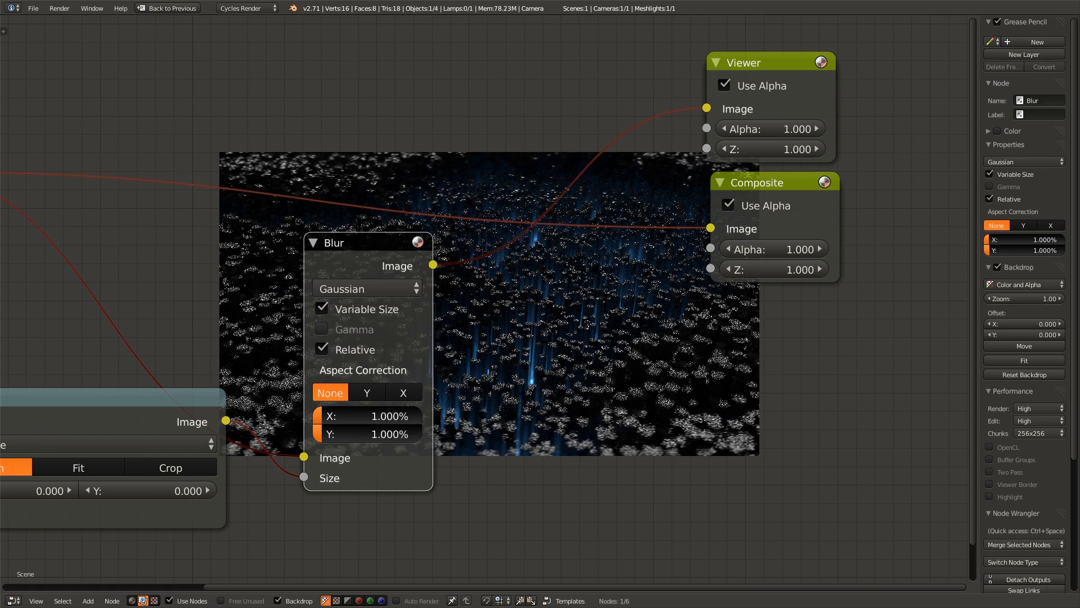
- Switch the Blur node's Relative option off and back on to compare the result in the backdrop
middle_click_drag(486, 418, 701, 394)
left_click(578, 327)
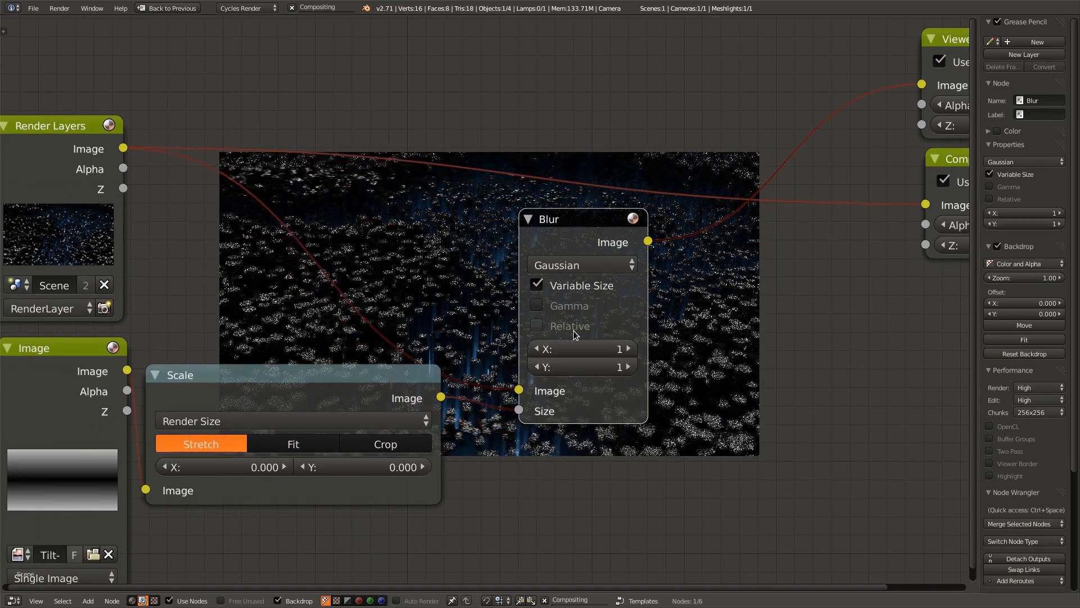
left_click(578, 328)
middle_click_drag(580, 329, 291, 195)
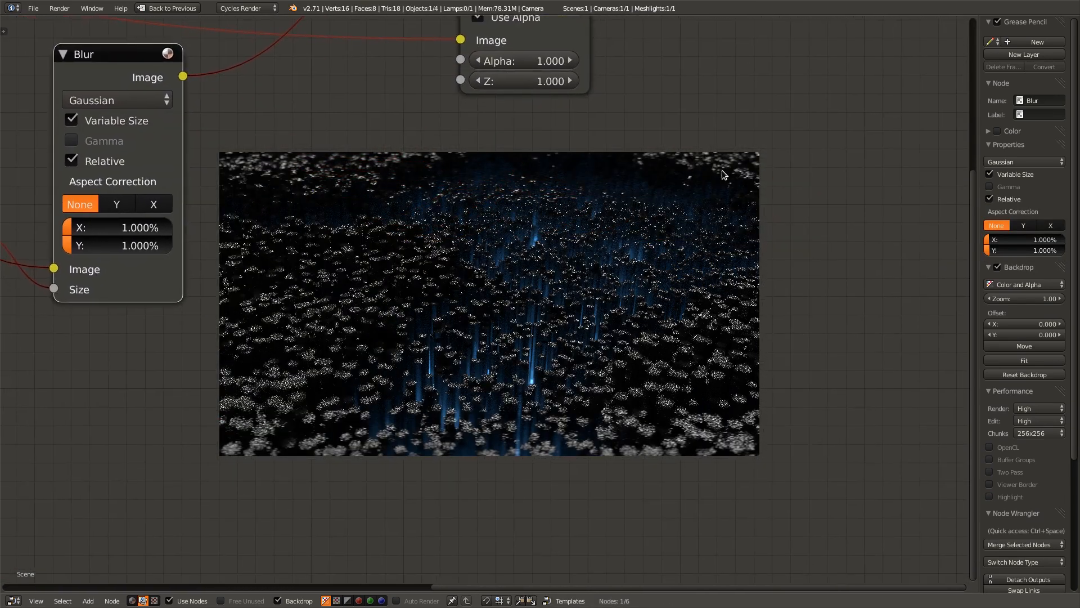
- Toggle the Blur node's Variable Size off and on to compare uniform with gradient-driven blur, leaving it enabled
middle_click_drag(473, 258, 728, 383)
scroll(556, 377, "up", 2)
scroll(425, 307, "up", 1)
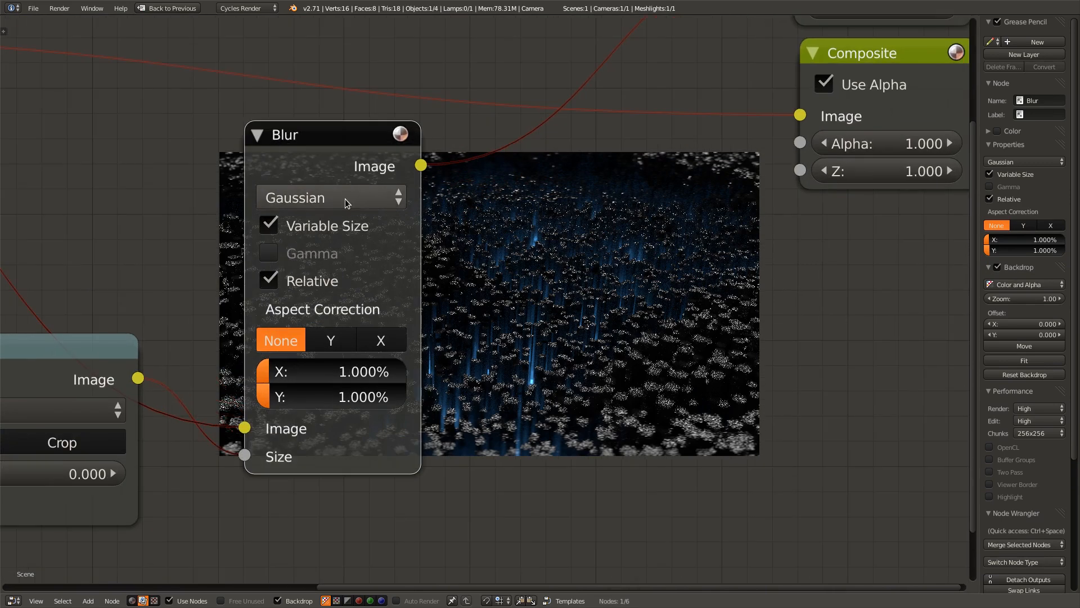
left_click(335, 226)
left_click(335, 226)
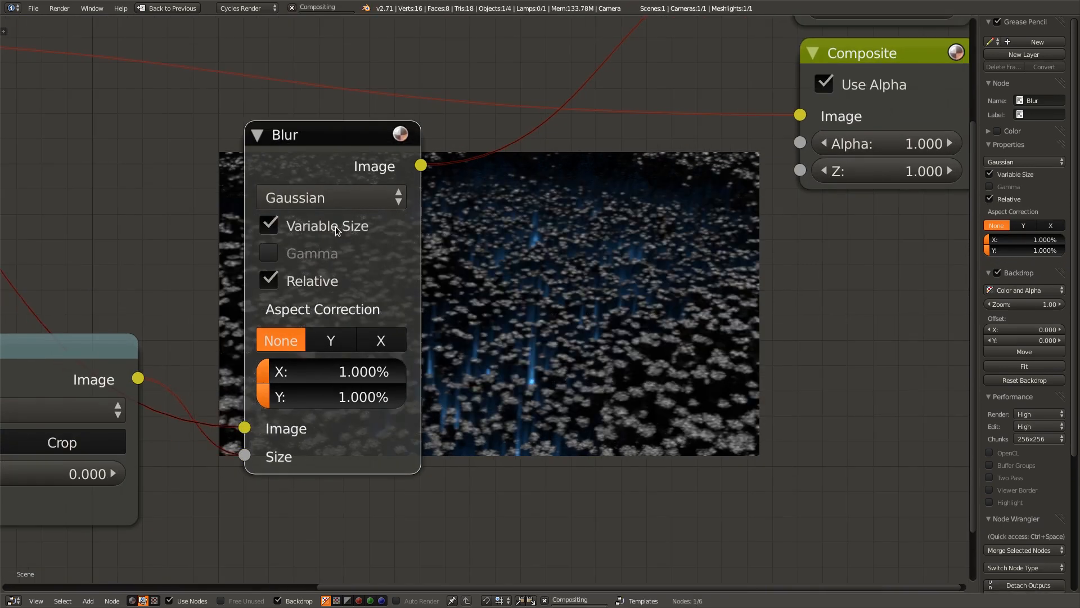
left_click(336, 226)
middle_click_drag(713, 387, 385, 310)
middle_click_drag(717, 305, 968, 328)
left_click(253, 173)
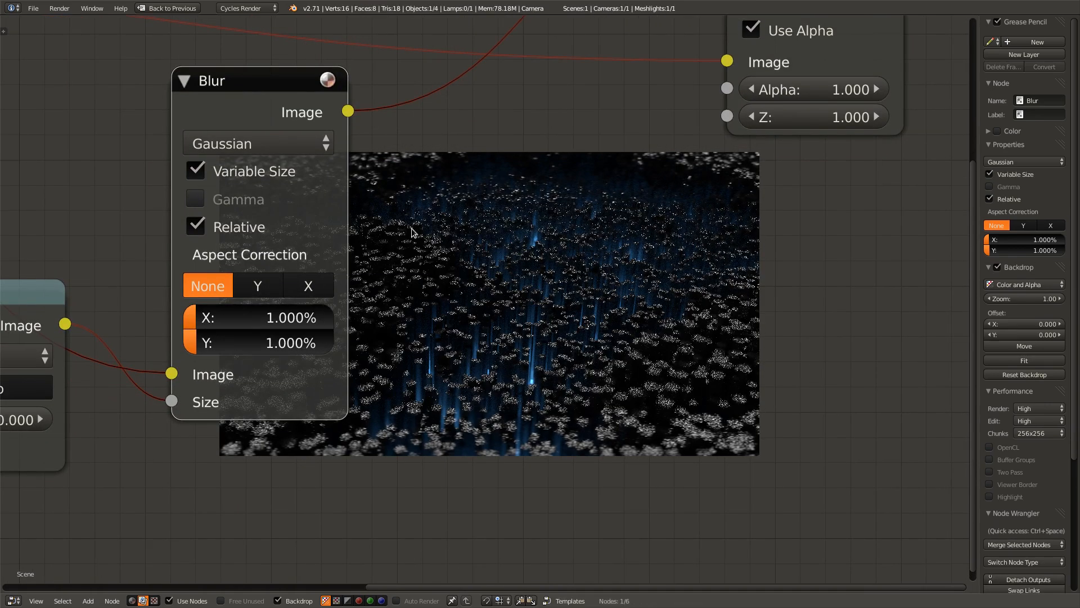
- Move the Scale node lower so its link to the Blur node's Size input is easier to follow
middle_click_drag(80, 280, 198, 379)
scroll(197, 379, "down", 1)
left_click_drag(198, 383, 191, 477)
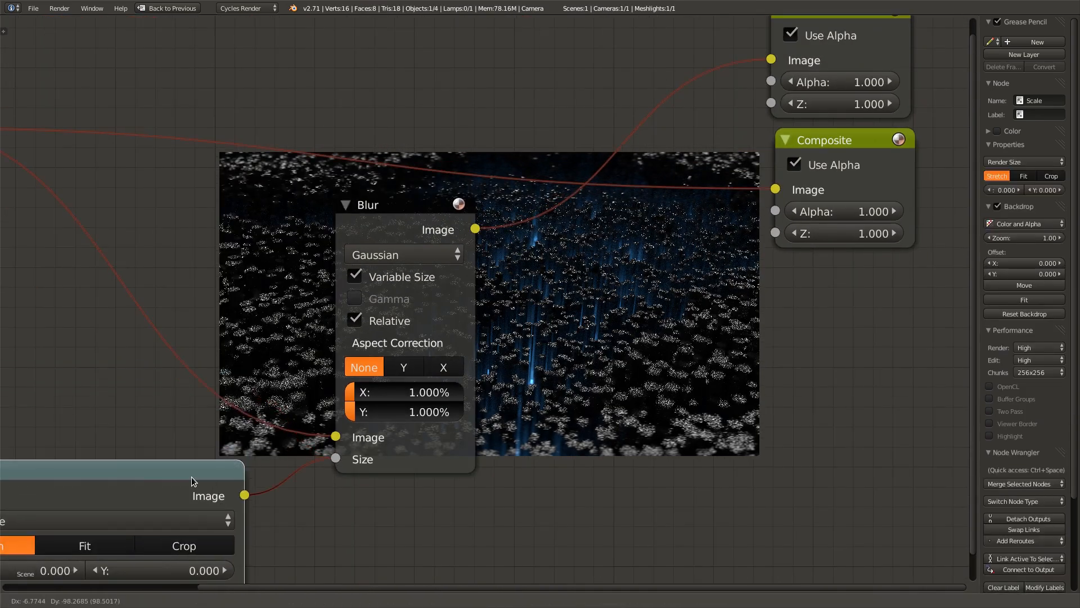
middle_click_drag(192, 478, 319, 279)
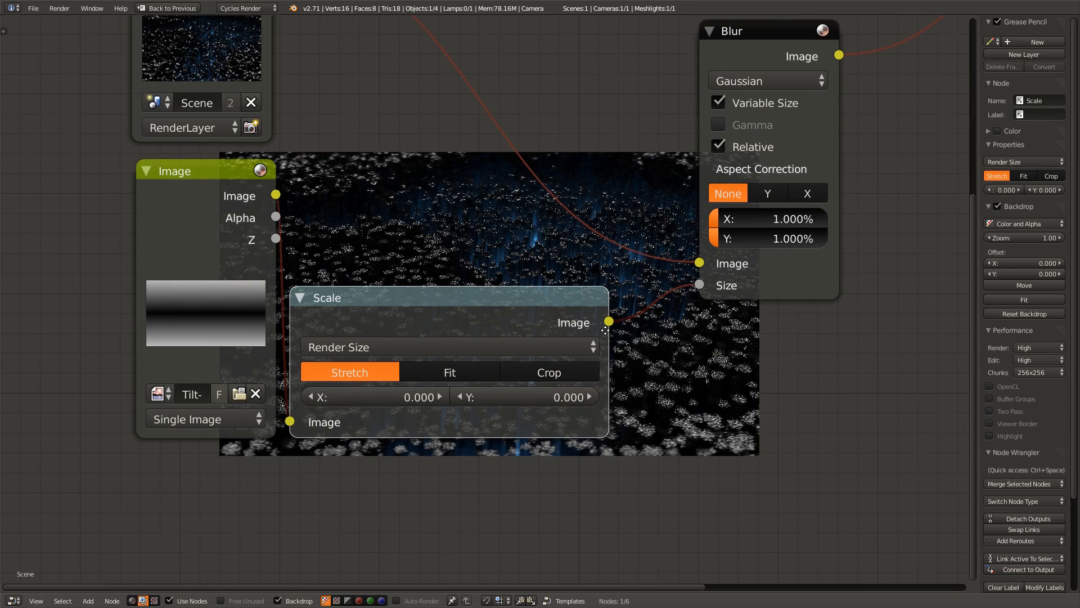
- Move the Render Layers node up and away from the Image node to free space for more nodes
middle_click_drag(605, 331, 490, 354)
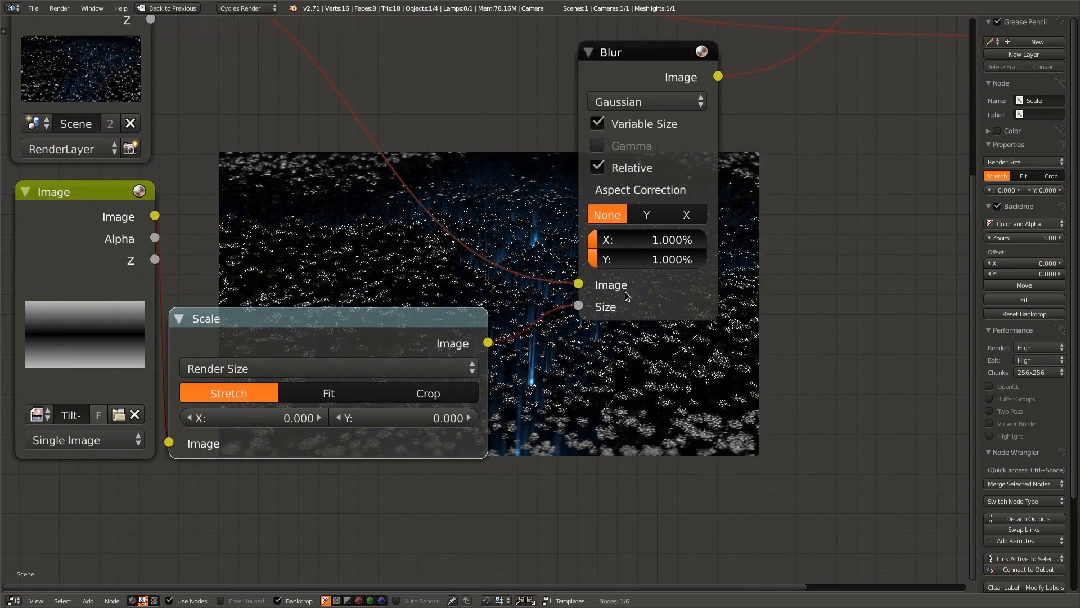
middle_click_drag(636, 411, 491, 436)
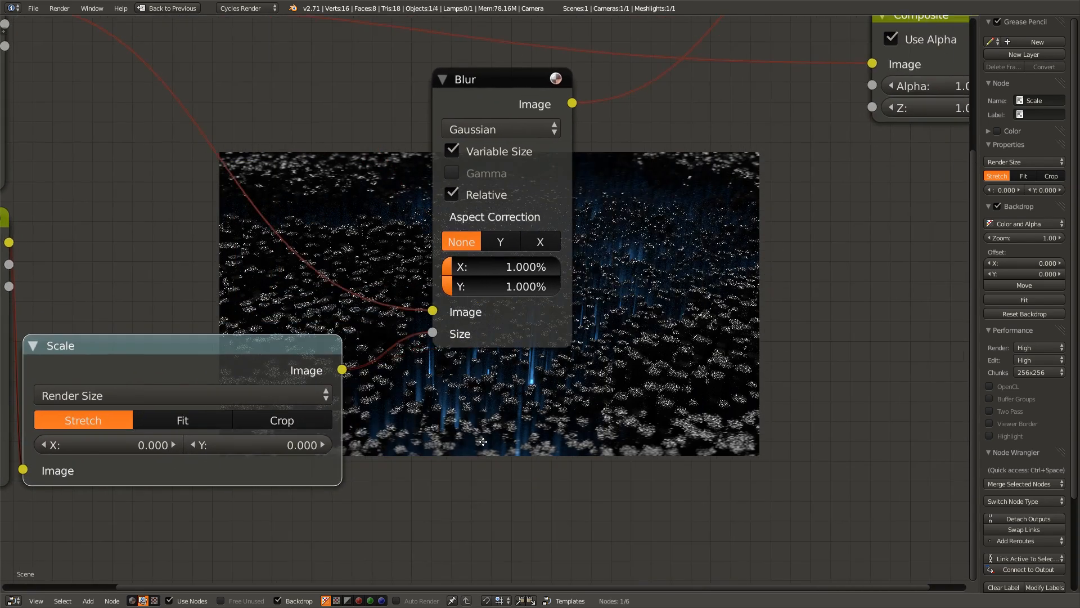
middle_click_drag(23, 399, 264, 410)
middle_click_drag(190, 400, 137, 436)
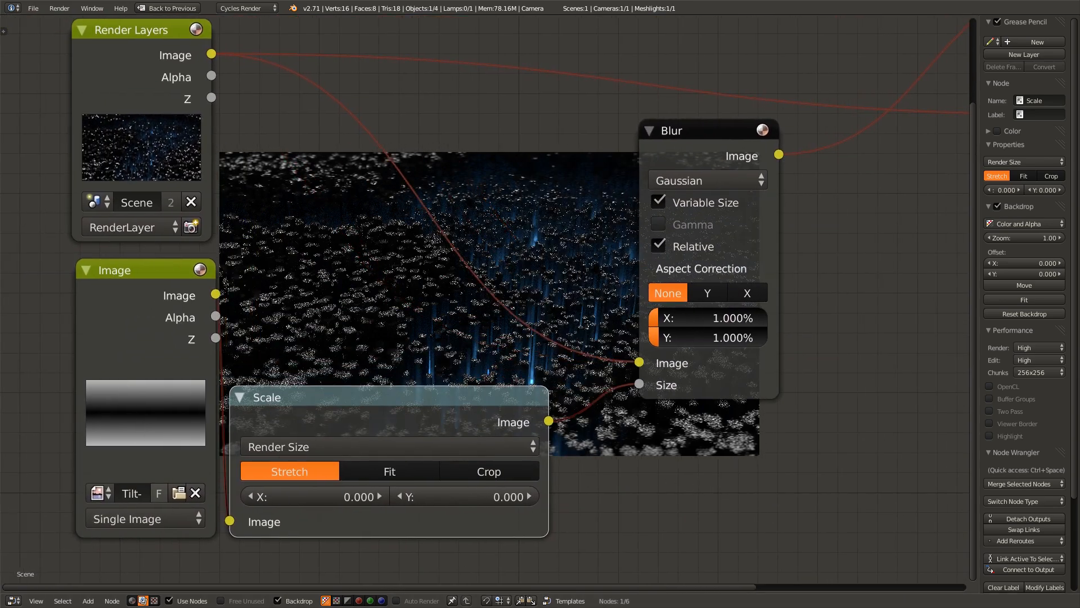
scroll(636, 378, "down", 3)
middle_click_drag(637, 379, 618, 594)
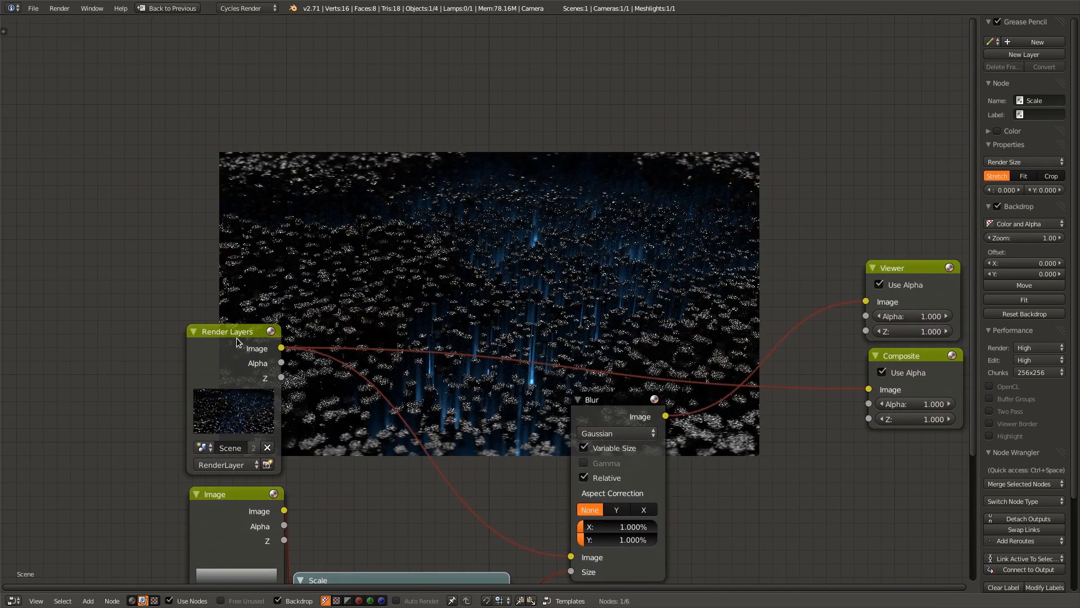
left_click_drag(237, 342, 155, 247)
key("g")
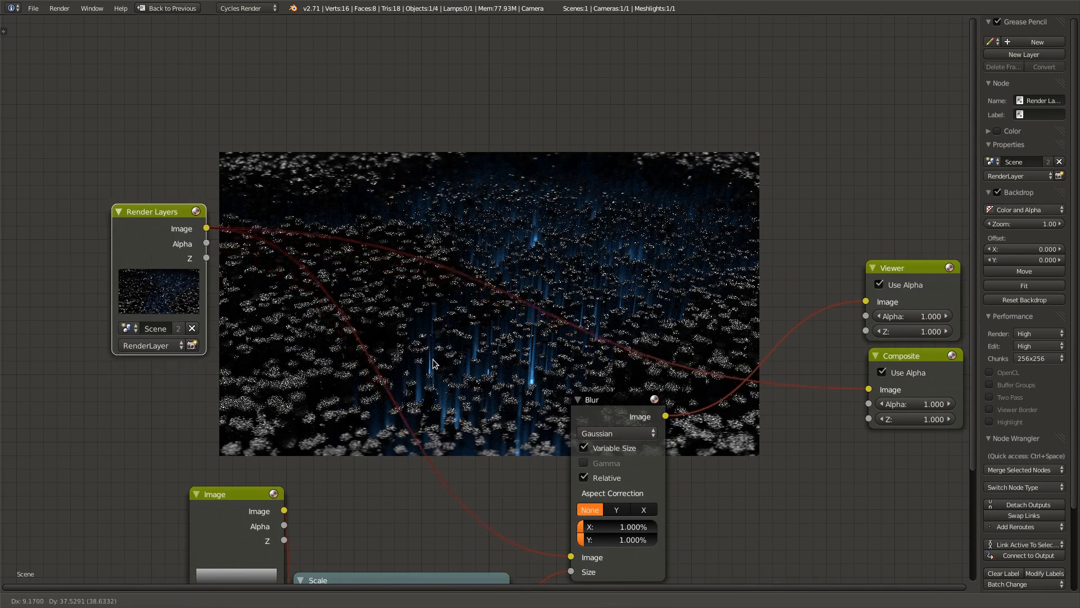
left_click(393, 385)
- Deselect all nodes and add a Glare node above and to the right of the Render Layers node
middle_click_drag(458, 380, 609, 453)
key("a")
key("a")
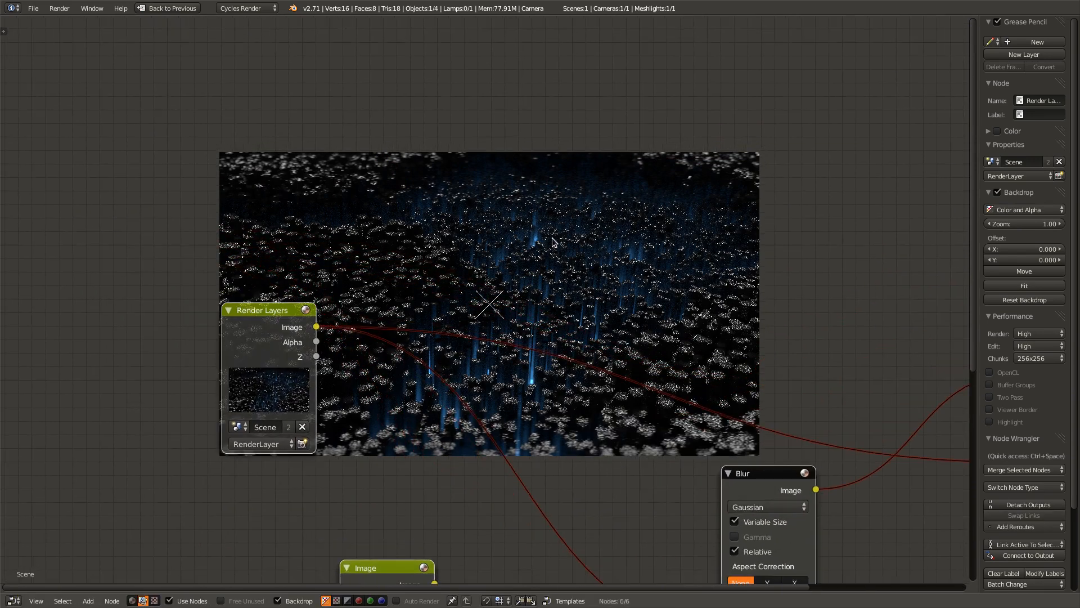
key("a")
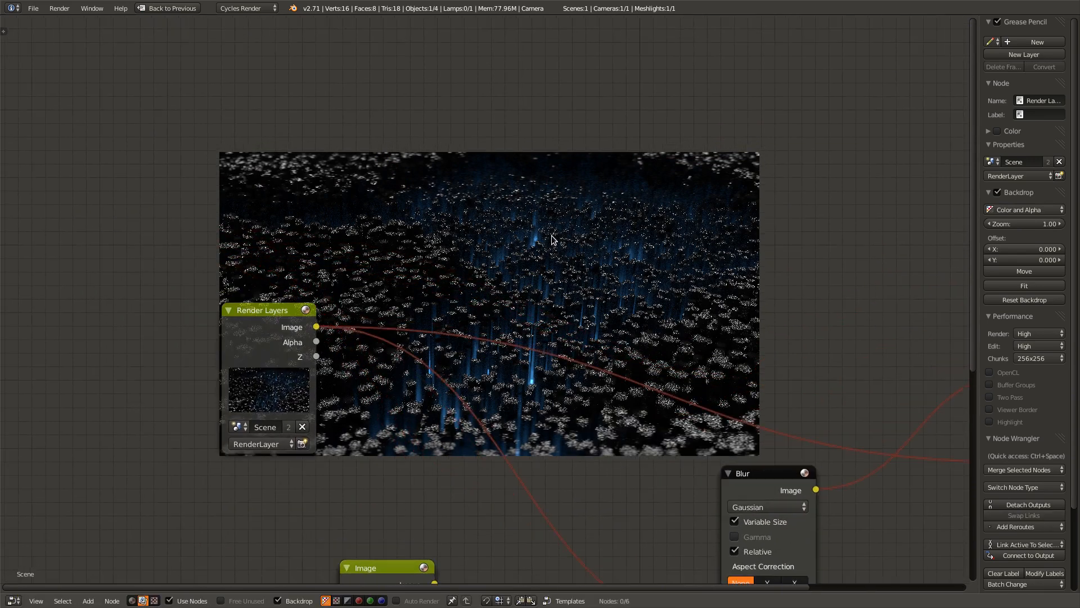
key("shift+a")
left_click(513, 231)
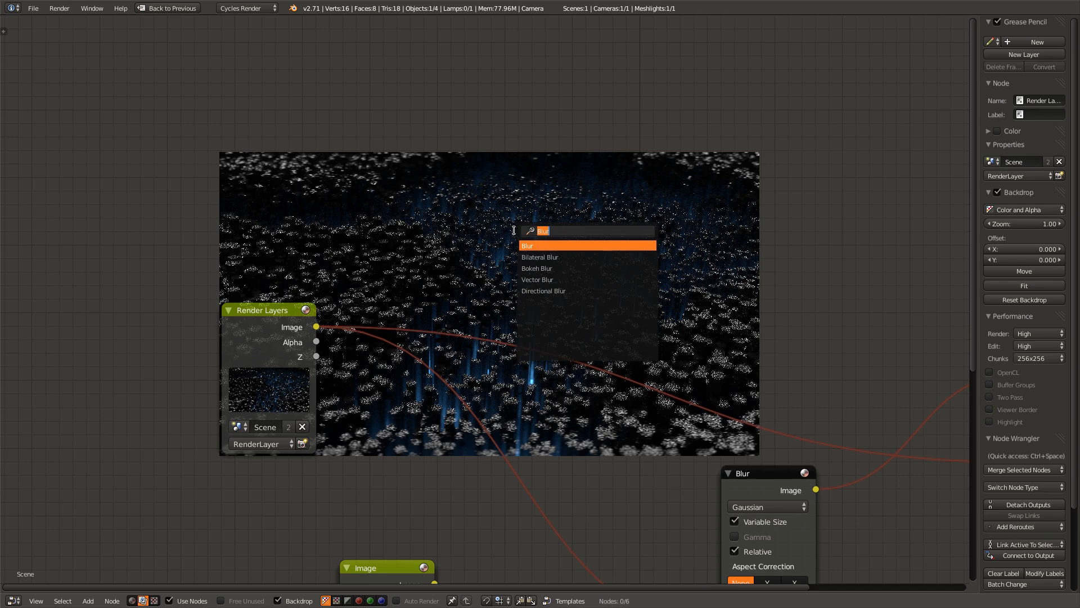
type("gl")
key("Return")
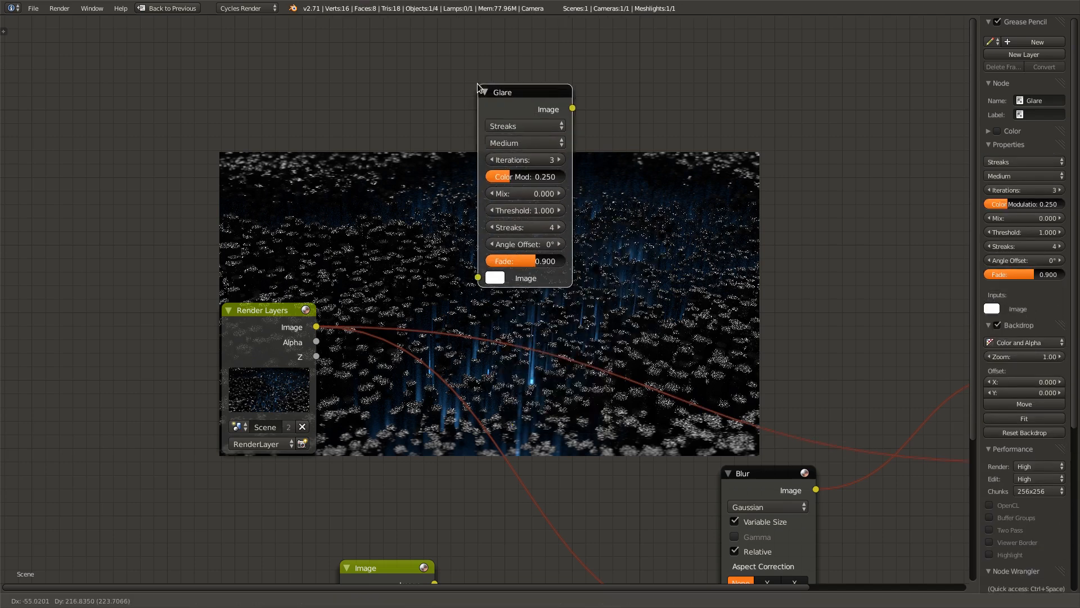
left_click(458, 74)
- Connect the Render Layers image to the Glare node's input and preview the Glare output through the Viewer
scroll(270, 328, "up", 1)
left_click(266, 312)
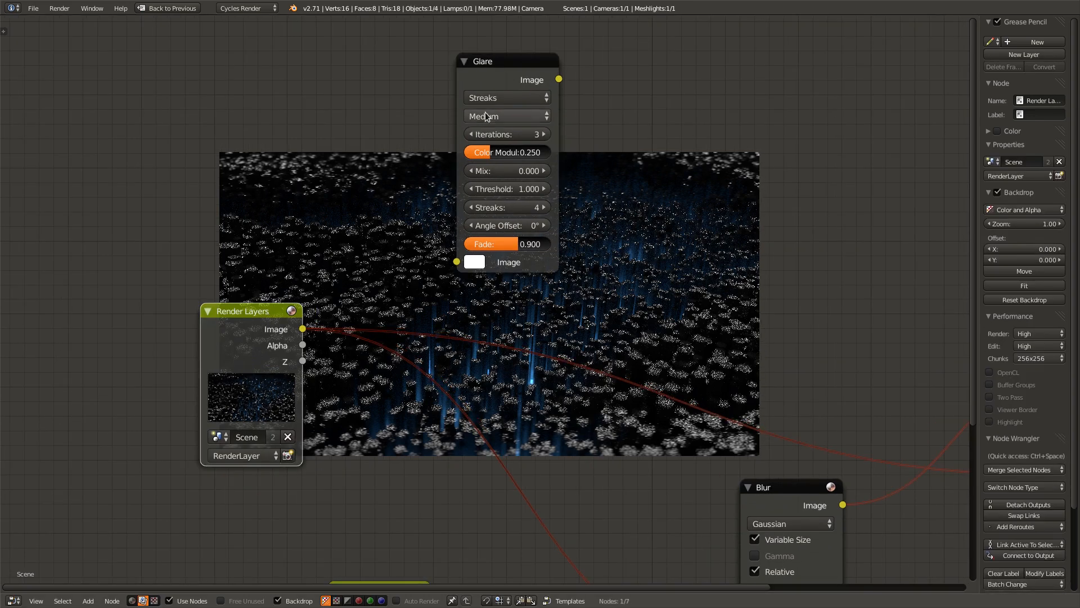
left_click(512, 69, "shift")
key("f")
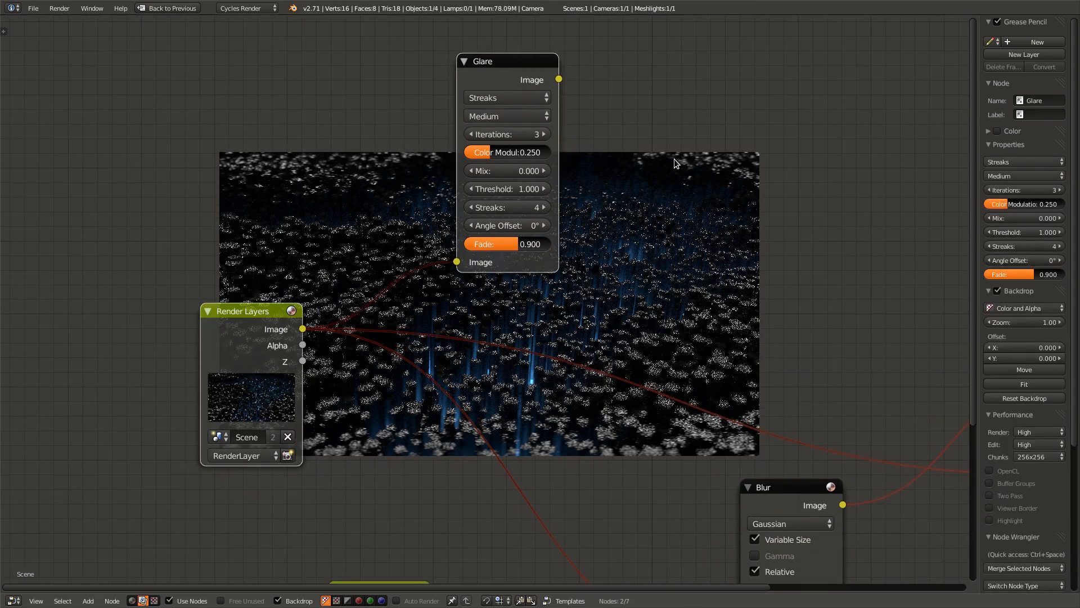
middle_click_drag(674, 160, 493, 190)
scroll(493, 191, "up", 2)
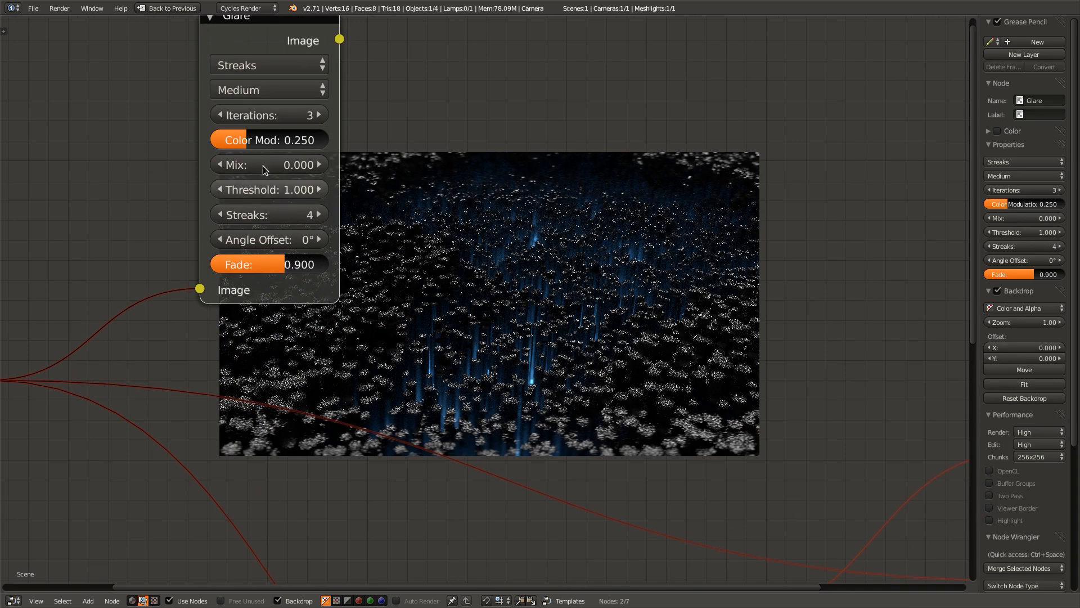
middle_click_drag(272, 369, 277, 496)
left_click(304, 140, "ctrl+shift")
- Set the Glare node to 2 streaks and a Mix value of 1
middle_click_drag(503, 297, 377, 197)
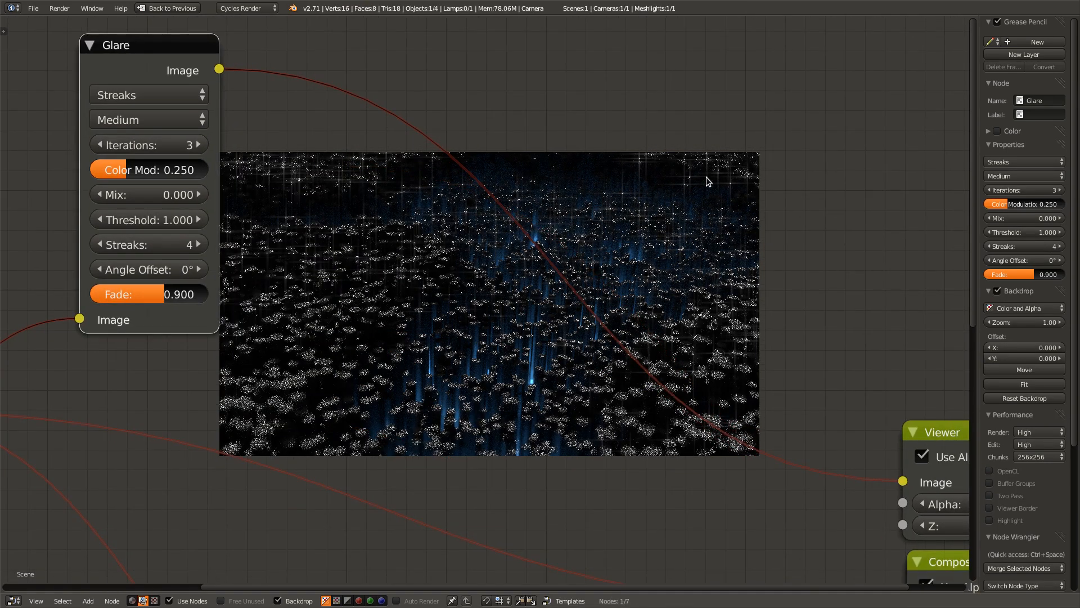
scroll(354, 309, "down", 1)
middle_click_drag(354, 309, 369, 339)
scroll(369, 340, "up", 3)
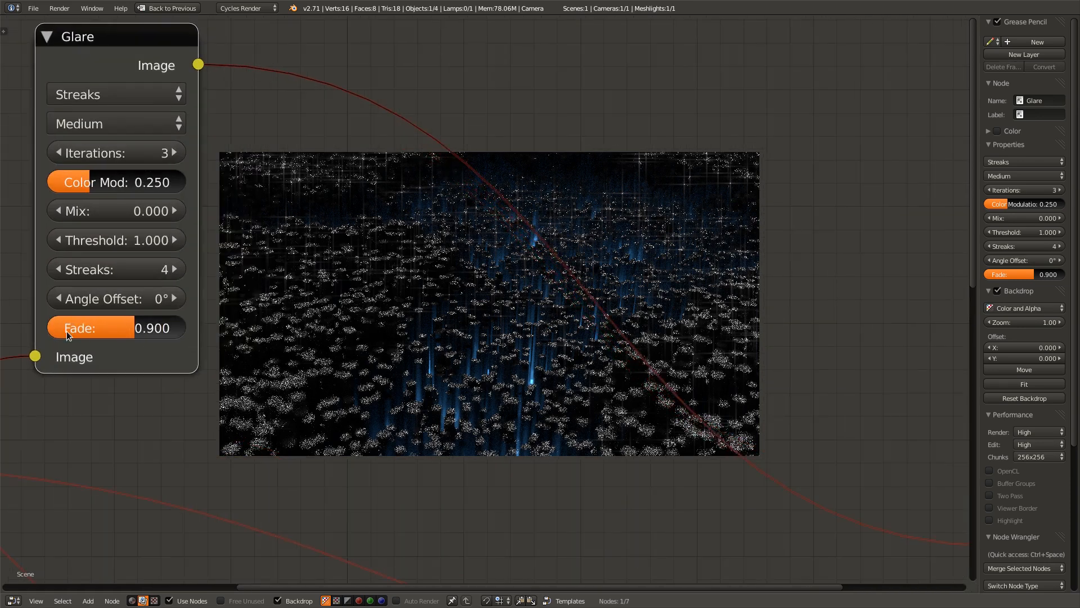
left_click(58, 269)
left_click(57, 269)
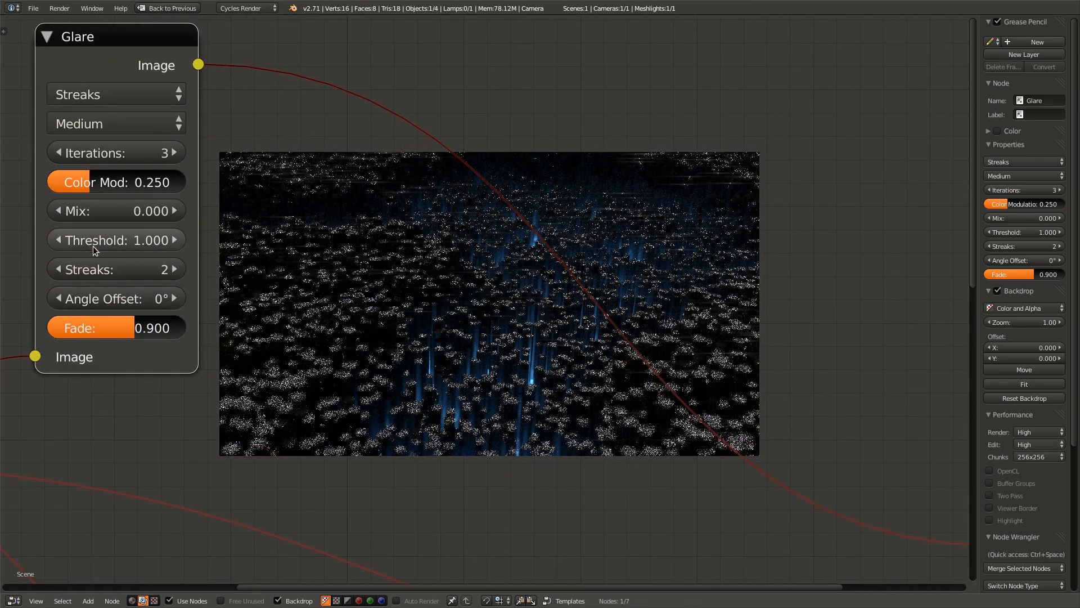
left_click(106, 212)
type("1")
key("Return")
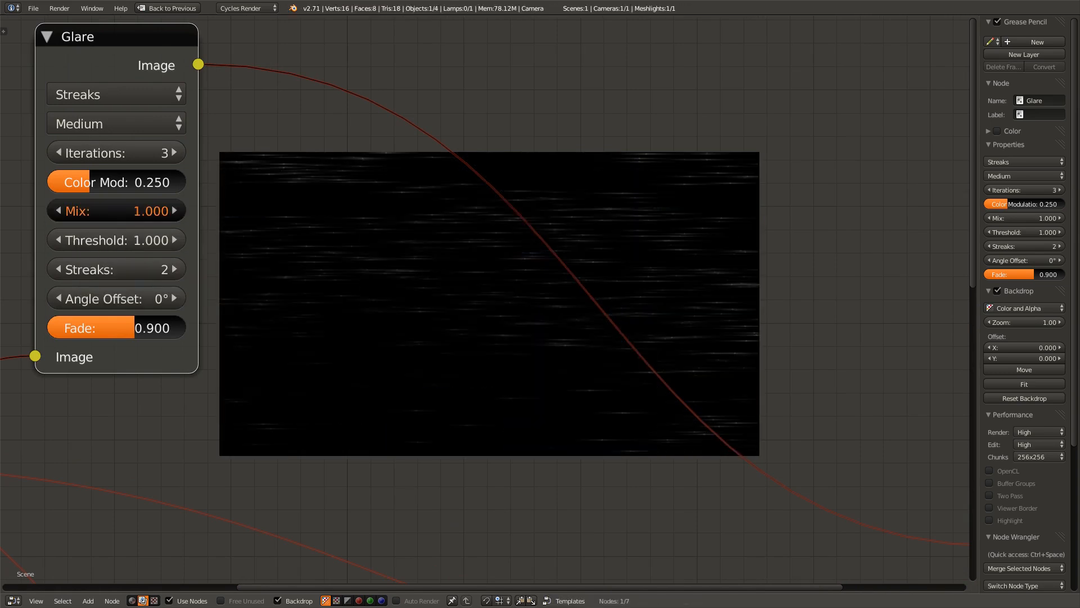
- Set the Glare node's Threshold to 0.4
scroll(382, 299, "up", 1)
middle_click_drag(386, 301, 612, 325)
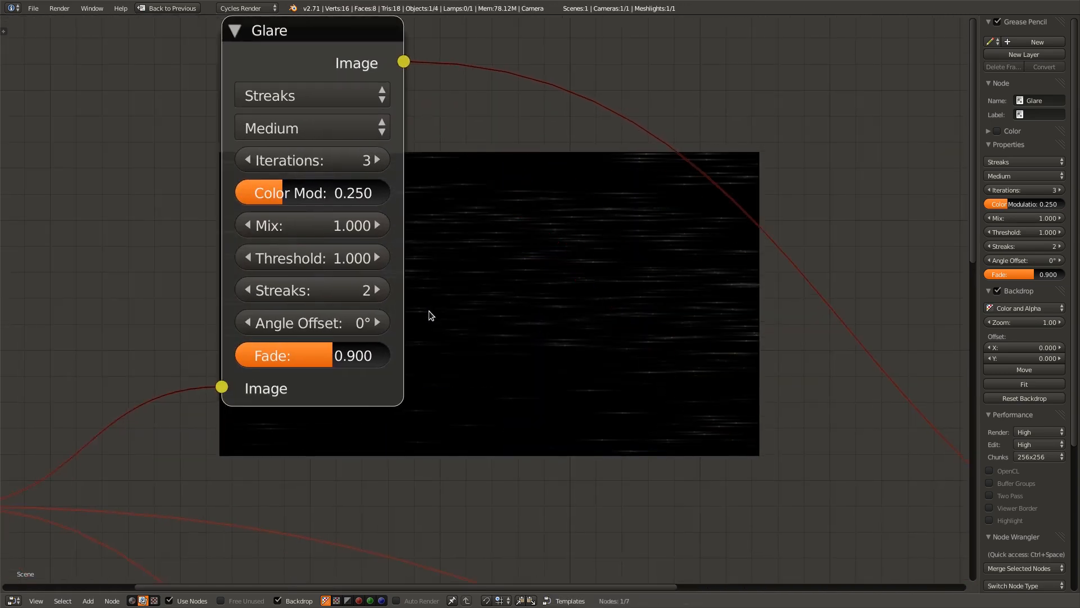
left_click(325, 262)
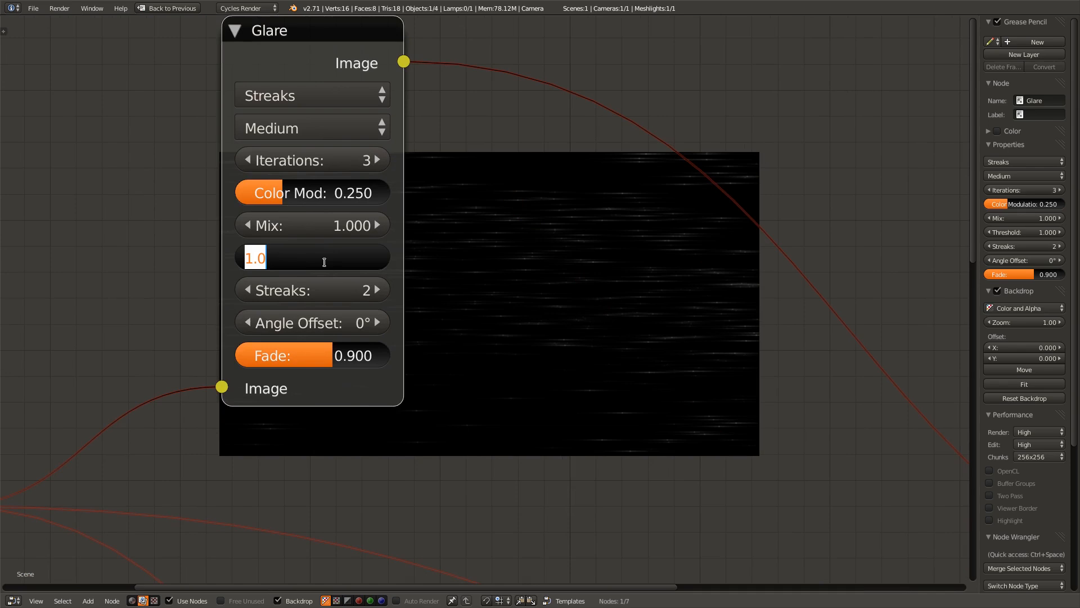
type("0.4")
key("Return")
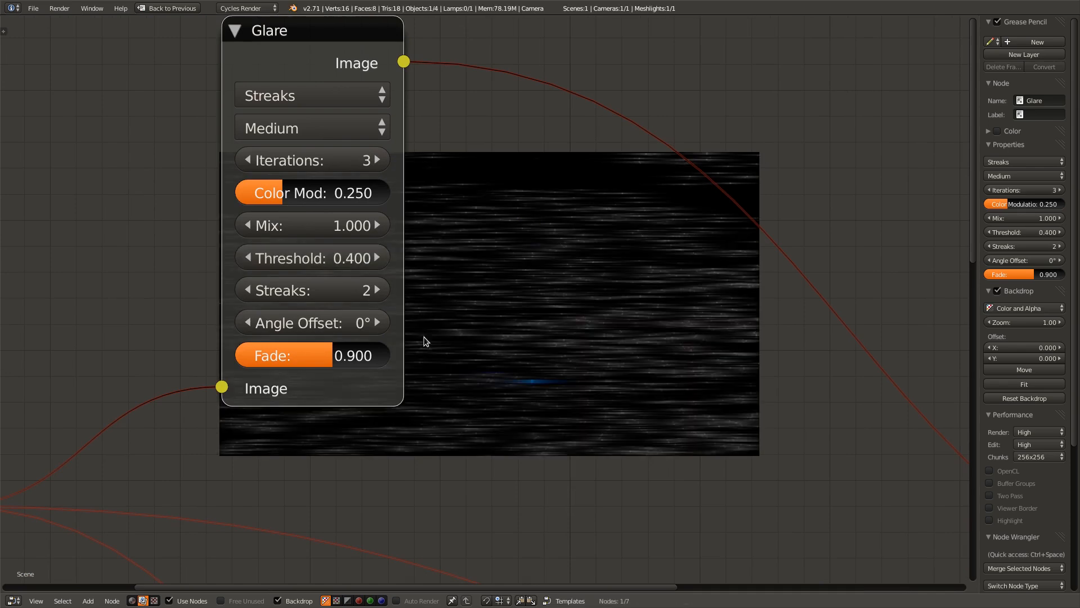
- Raise the Glare node's Fade to 0.909 and set its quality to High
middle_click_drag(511, 413, 367, 369)
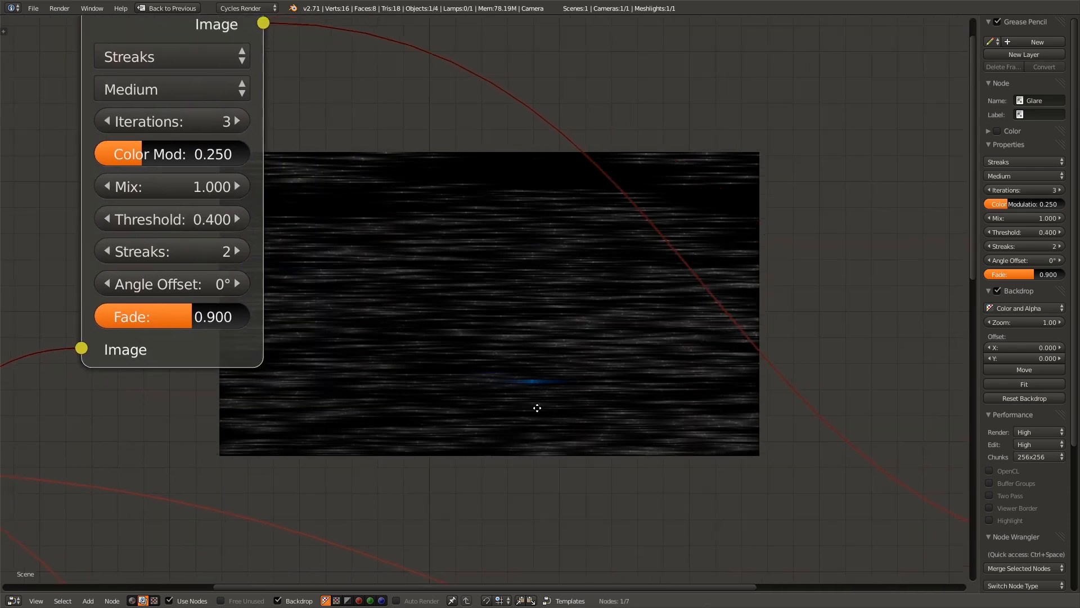
middle_click_drag(535, 405, 583, 482)
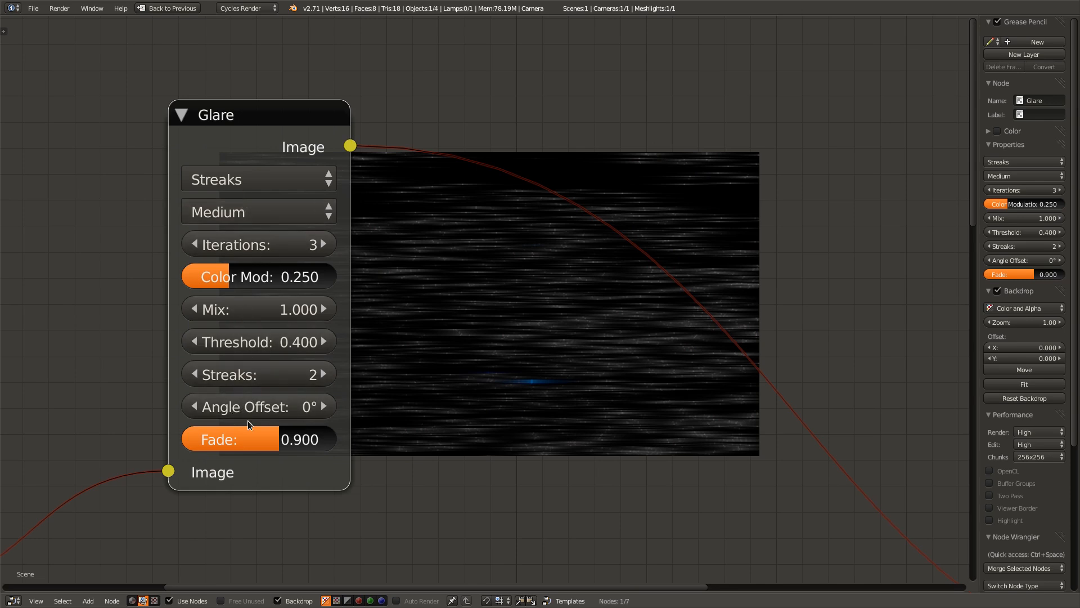
left_click_drag(262, 440, 263, 440)
left_click(239, 204)
left_click(241, 180)
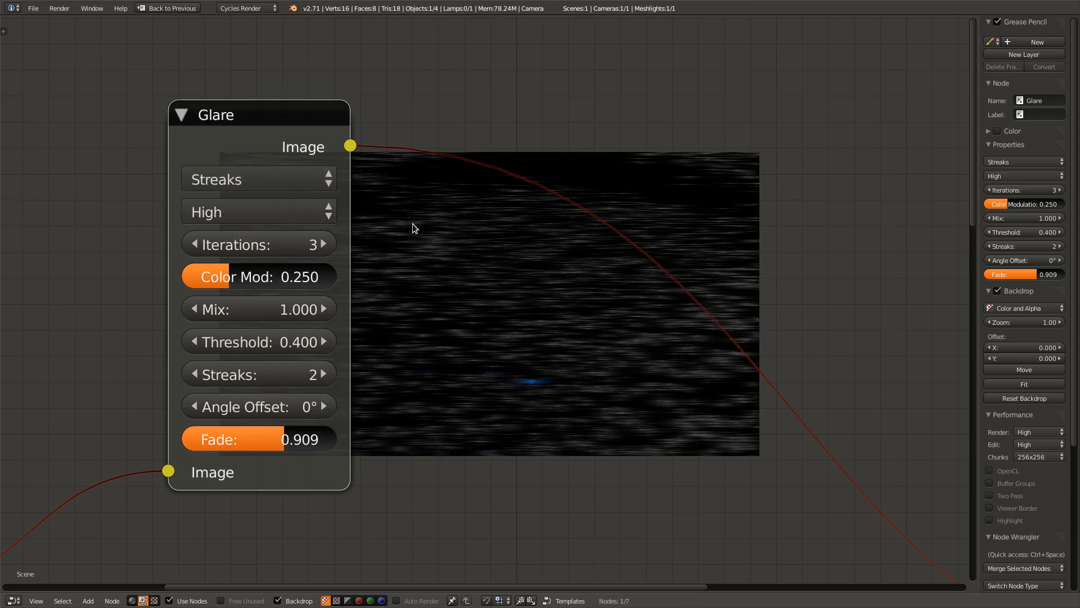
middle_click_drag(413, 227, 356, 225)
middle_click_drag(422, 225, 344, 284)
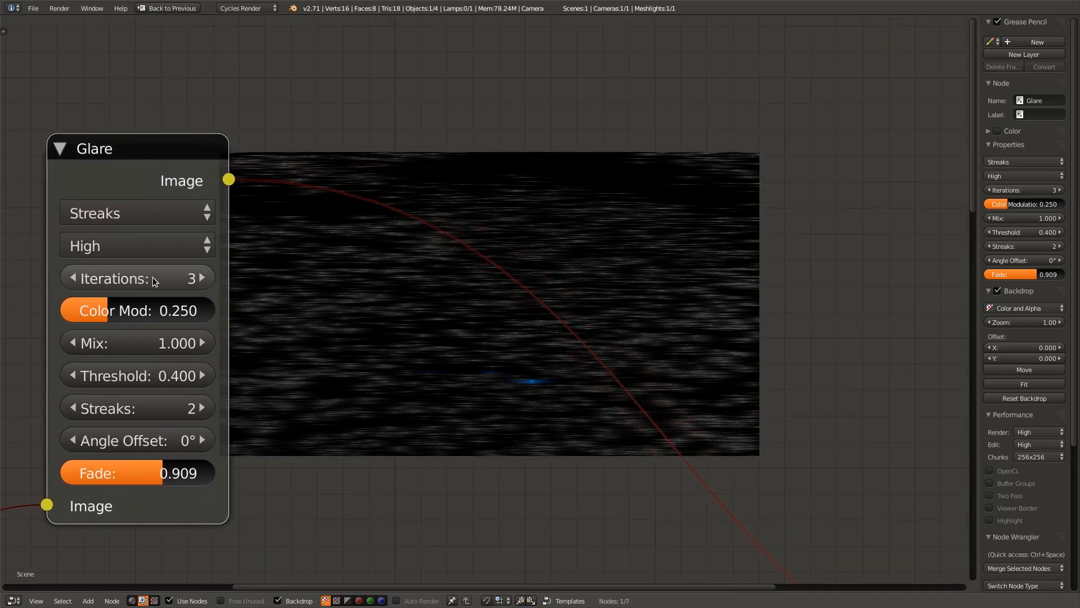
- Set the Streaks Glare node's iterations to 4 and place a duplicate of the node directly below it
left_click(198, 284)
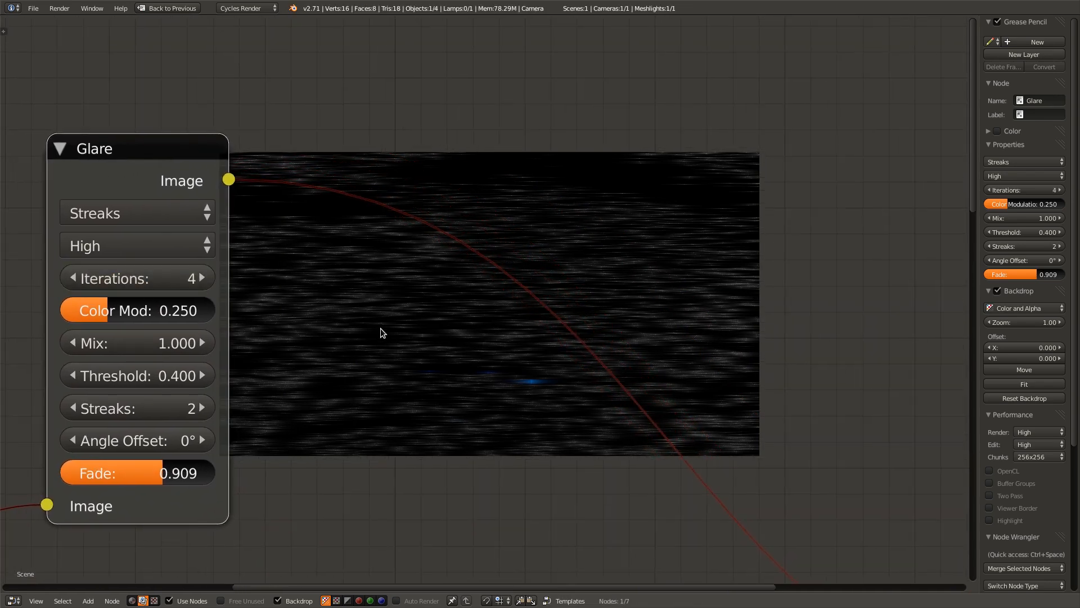
scroll(326, 356, "down", 1)
middle_click_drag(327, 356, 405, 215)
scroll(218, 132, "down", 4)
key("shift+d")
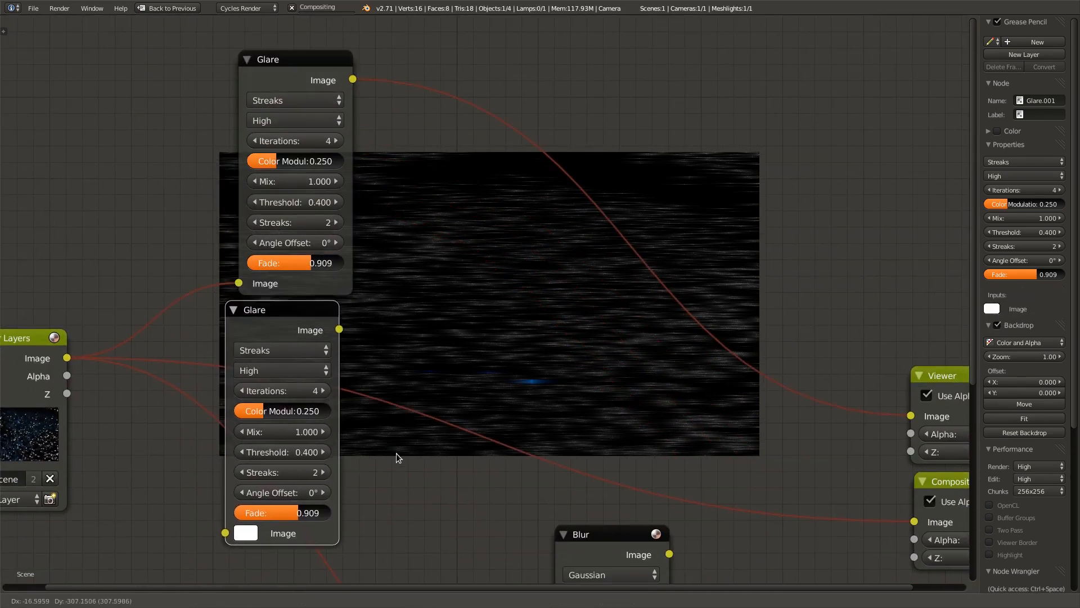
left_click(401, 457)
- Connect the Render Layers image to the duplicated Glare node and change its glare type to Fog Glow
left_click_drag(235, 532, 67, 358)
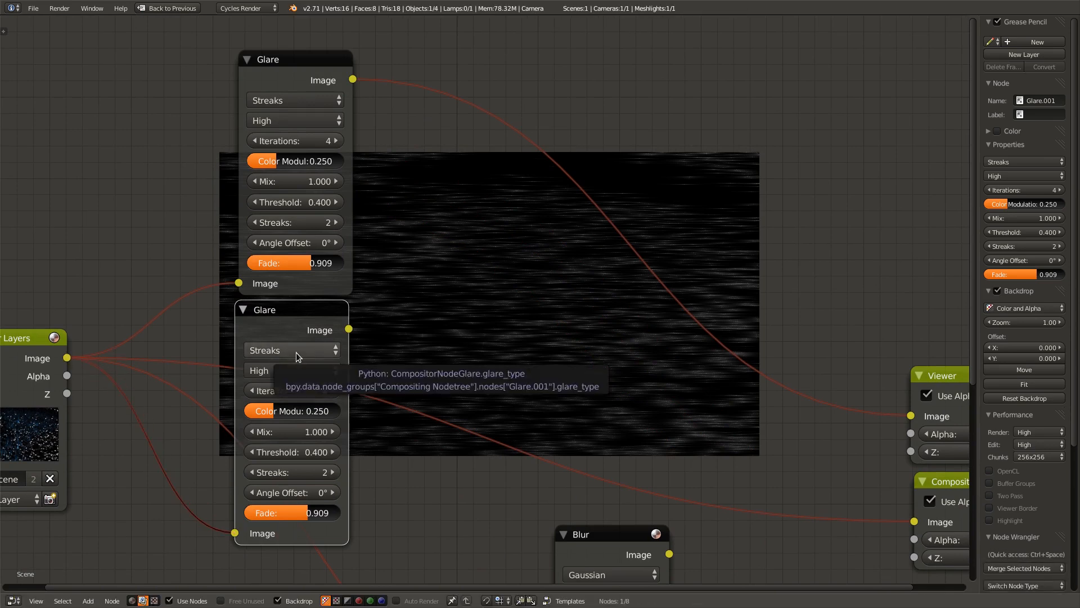
left_click(321, 349)
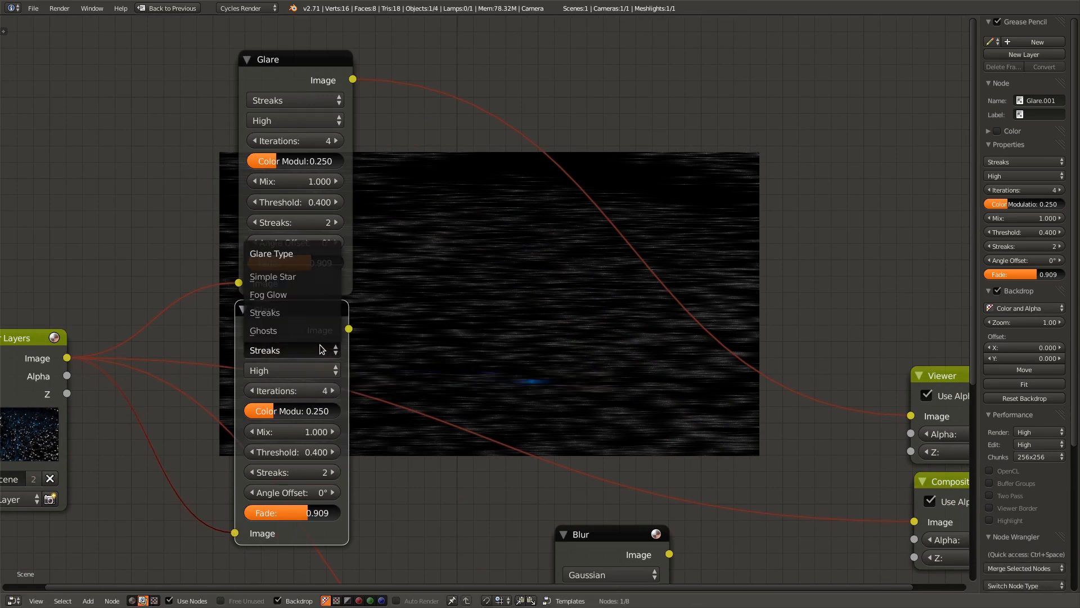
left_click(313, 294)
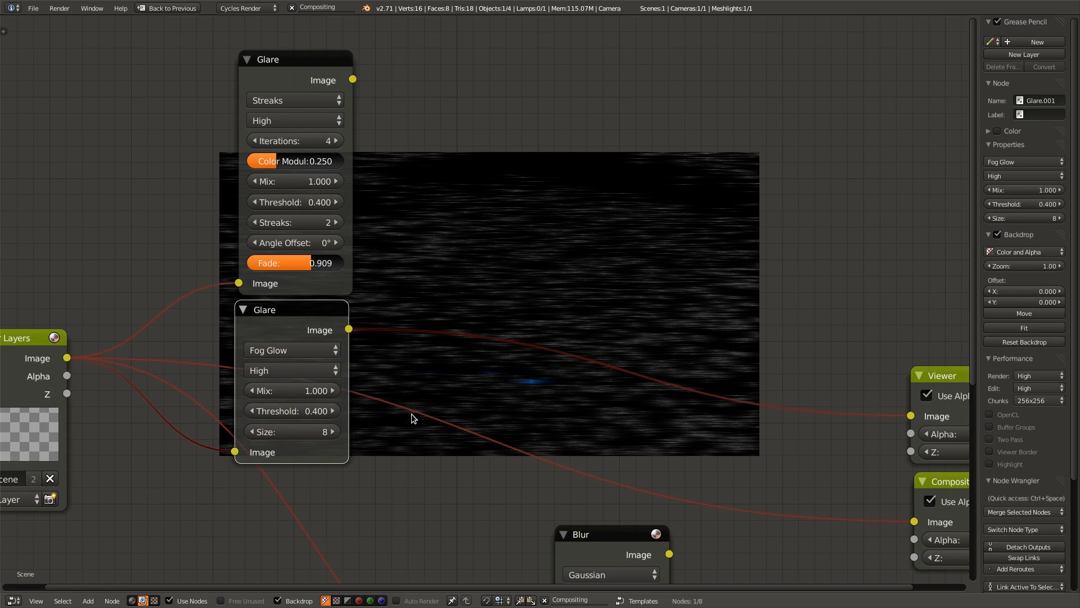
- Set the Fog Glow node's Mix to 0 and its Threshold to 0.1
scroll(412, 415, "up", 2)
middle_click_drag(412, 412, 568, 393)
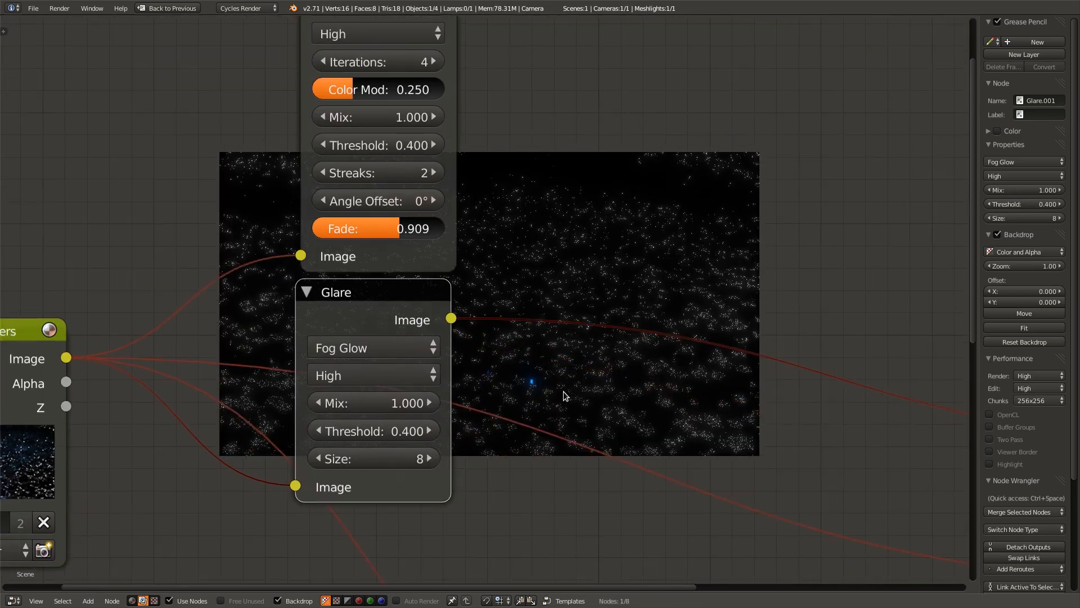
left_click(357, 402)
type("0")
key("Return")
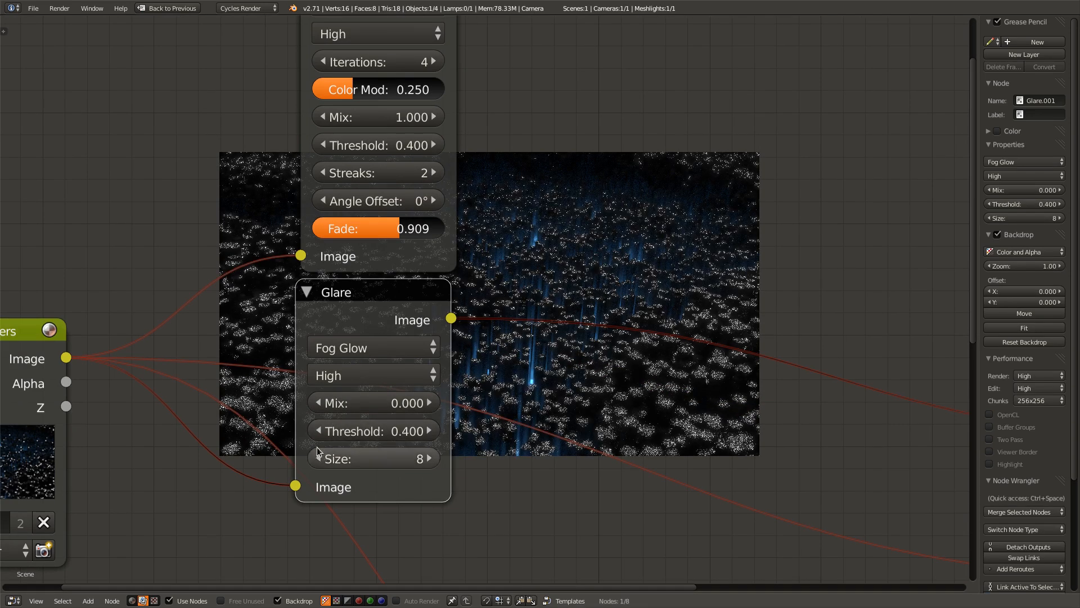
left_click(354, 443)
type("0.1")
key("Return")
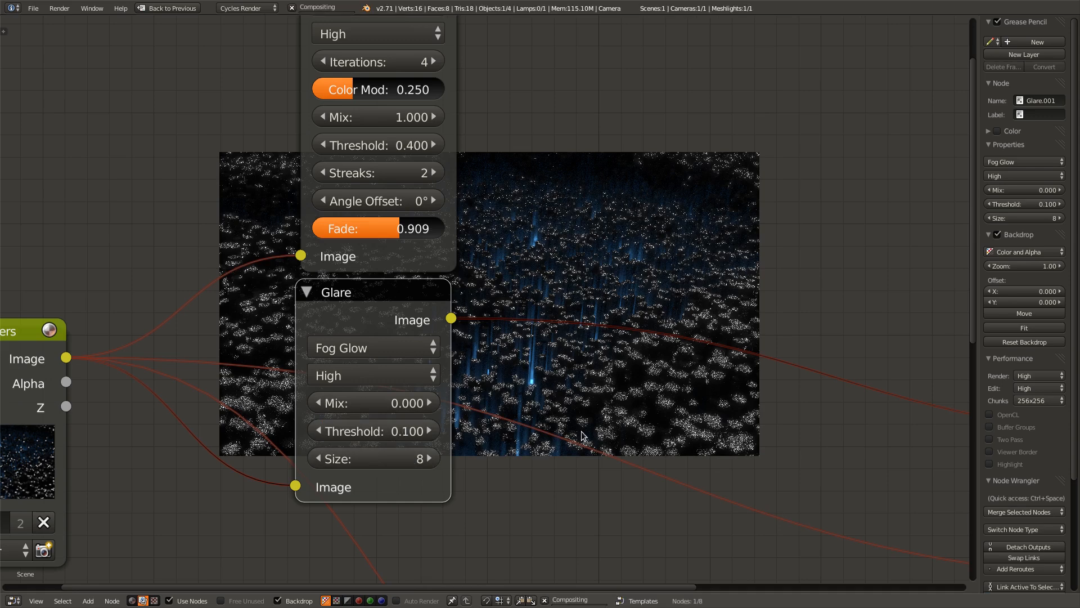
- Add a Mix node to the right of the two Glare nodes and set its blend mode to Add
middle_click_drag(792, 400, 643, 381)
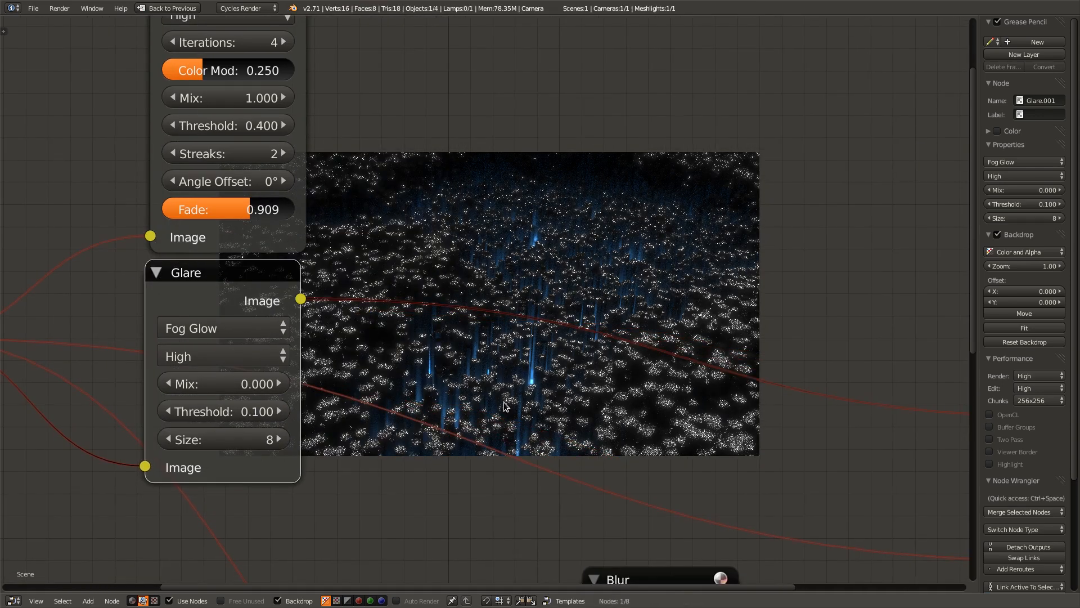
middle_click_drag(500, 387, 628, 395)
scroll(497, 386, "up", 1)
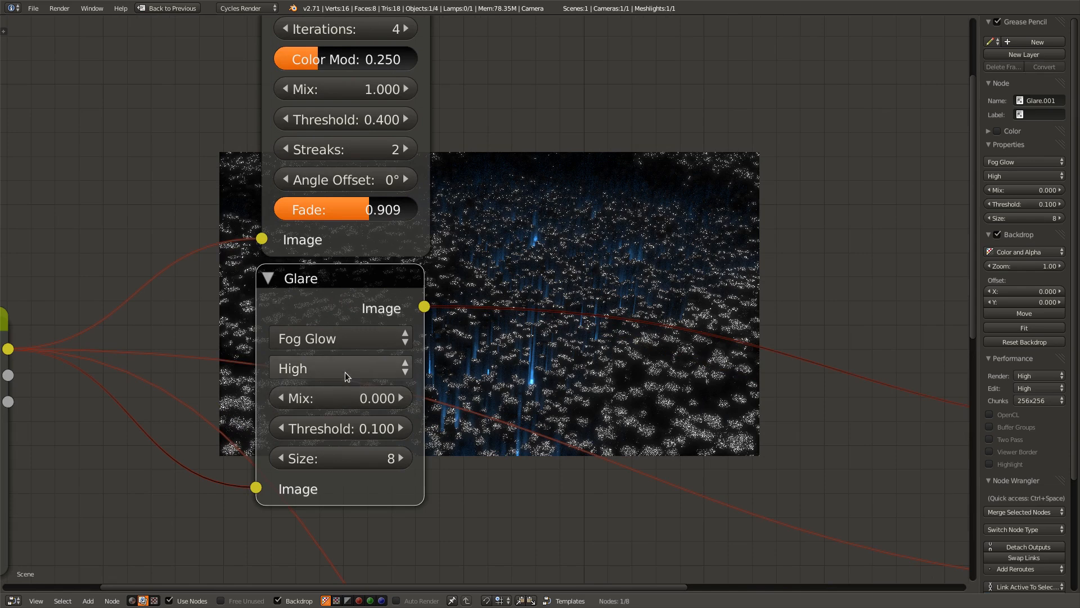
middle_click_drag(586, 411, 460, 481)
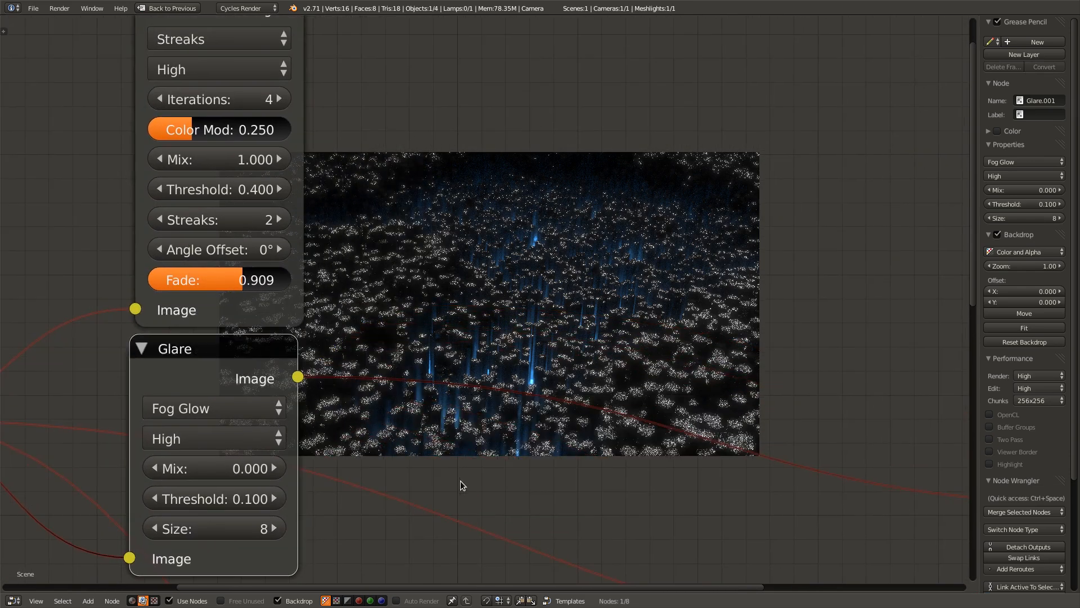
scroll(417, 315, "down", 3)
middle_click_drag(422, 312, 371, 370)
key("a")
middle_click_drag(515, 287, 485, 265)
key("shift+a")
left_click(485, 265)
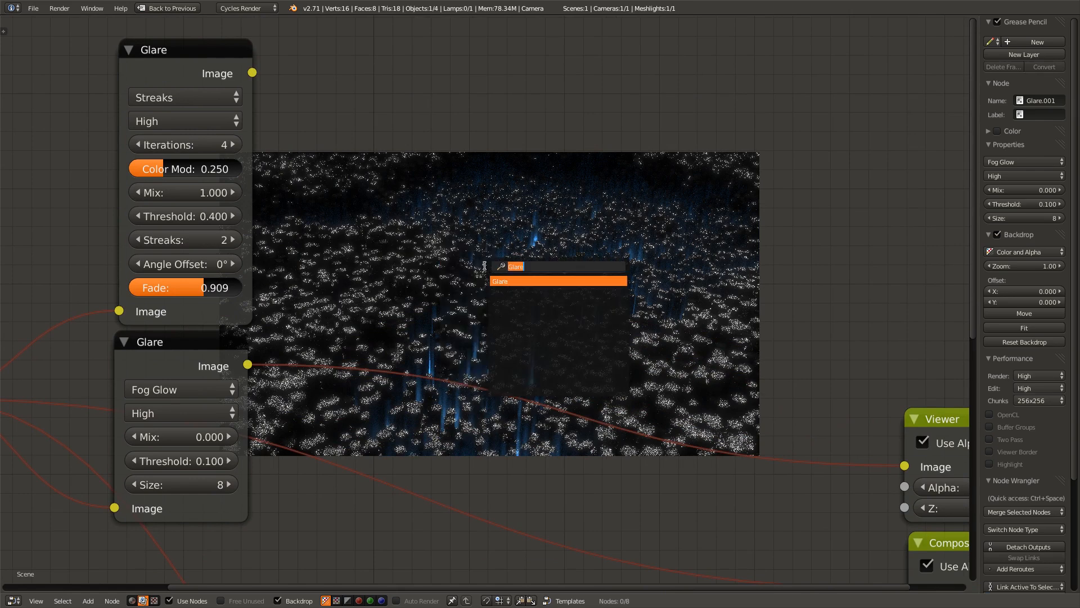
type("mix")
key("Return")
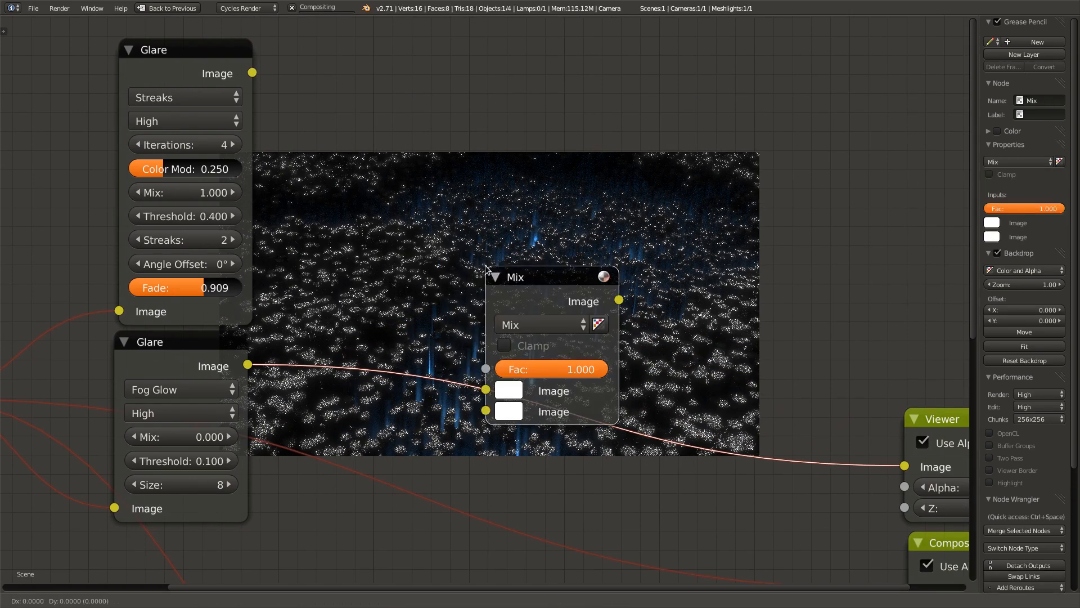
left_click(453, 186)
left_click(505, 246)
left_click(498, 287)
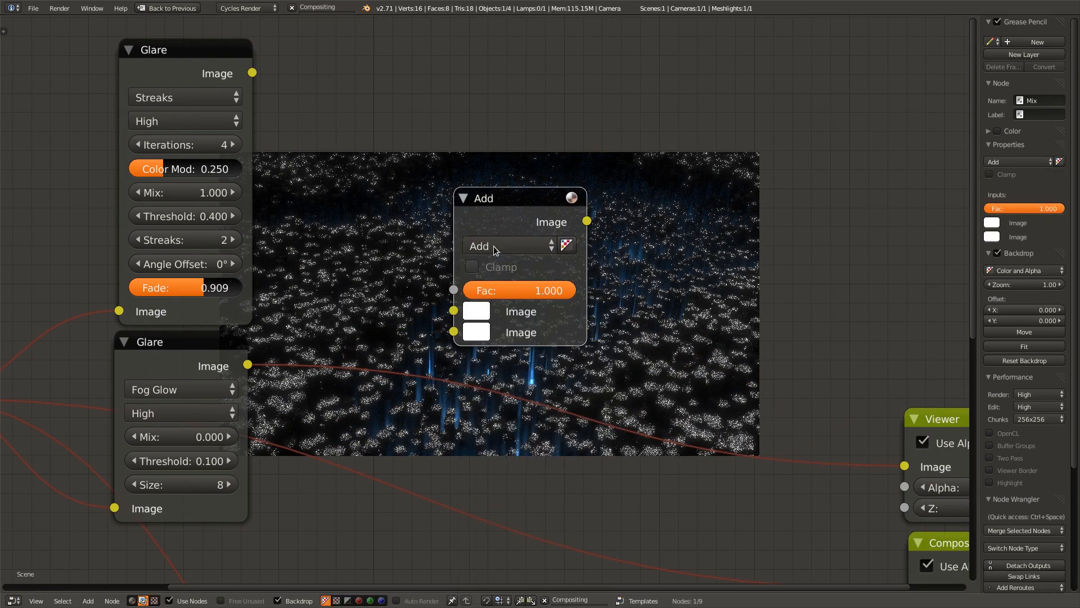
- Connect the Streaks and Fog Glow outputs to the Add node's first and second image inputs, and preview the result through the Viewer
left_click_drag(454, 311, 252, 72)
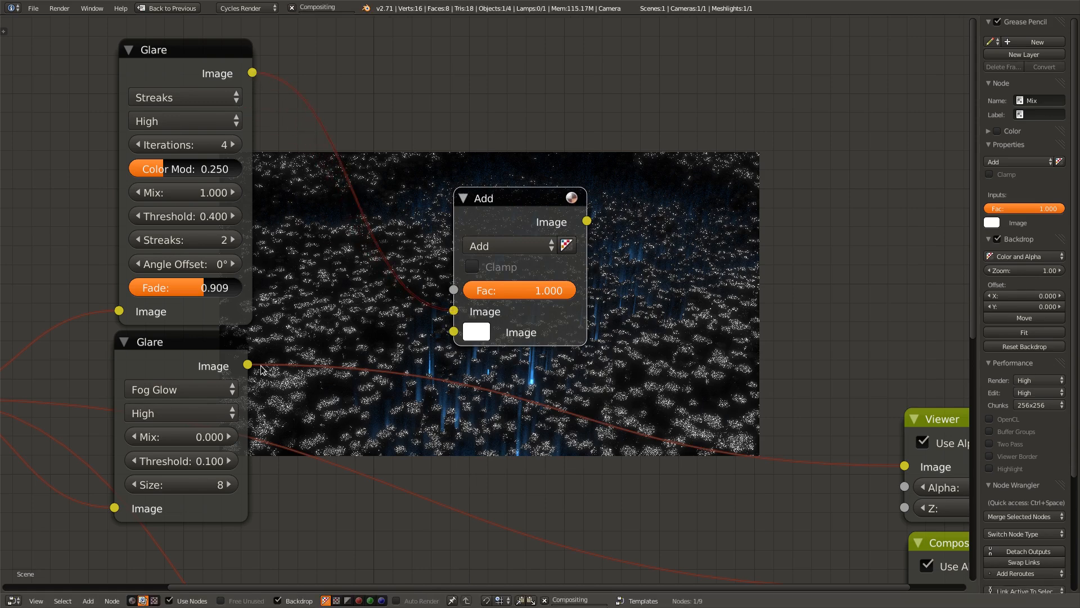
left_click_drag(248, 364, 454, 332)
left_click(532, 208, "ctrl+shift")
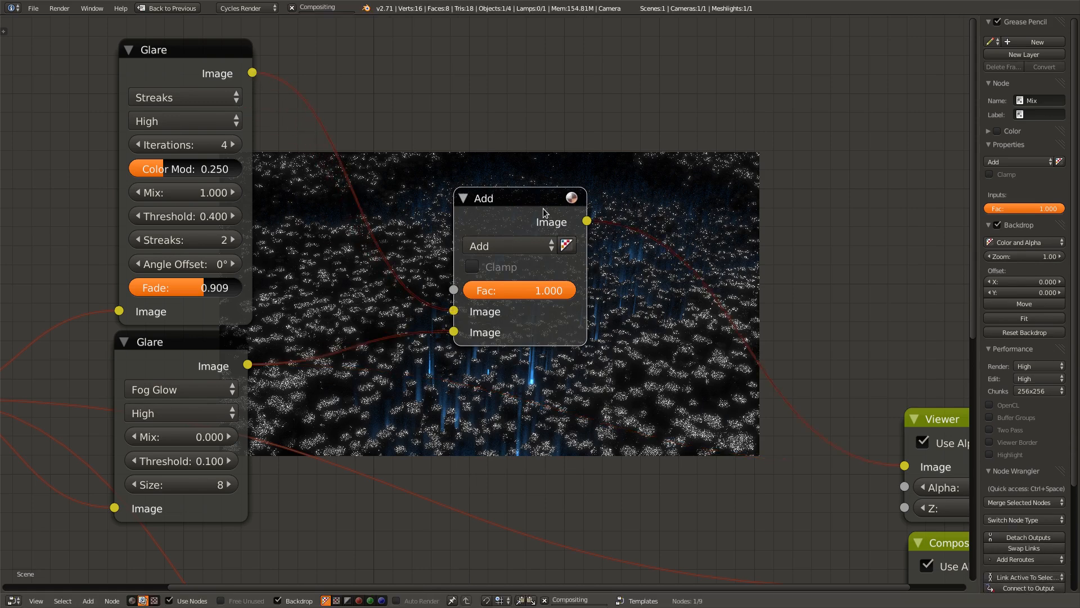
left_click_drag(542, 208, 414, 291)
- Reduce the Add node's factor to 0.691
middle_click_drag(562, 418, 473, 371)
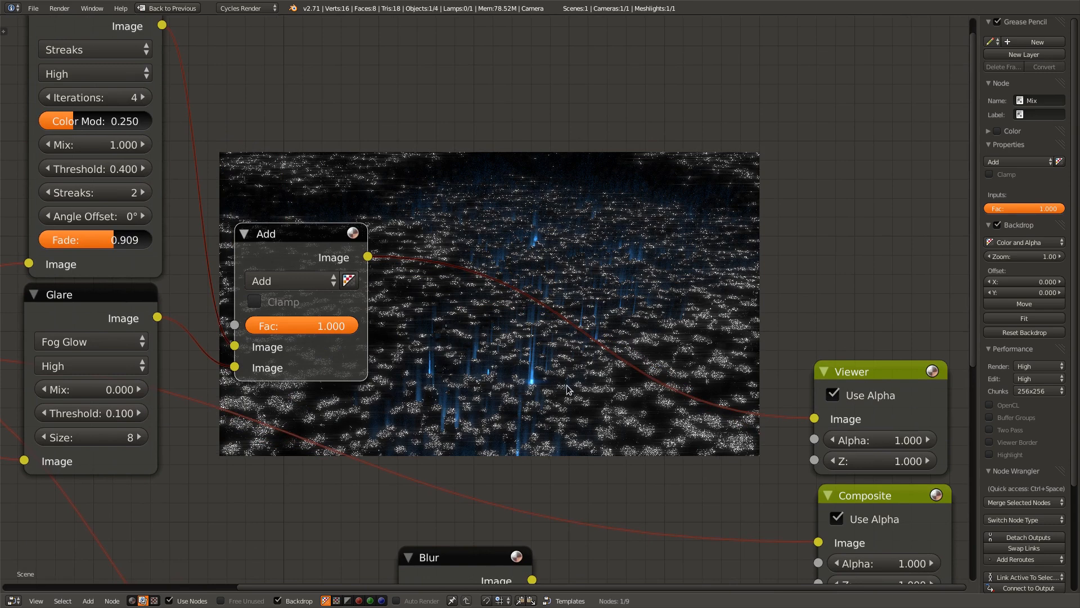
middle_click_drag(551, 428, 587, 425)
scroll(582, 425, "up", 4)
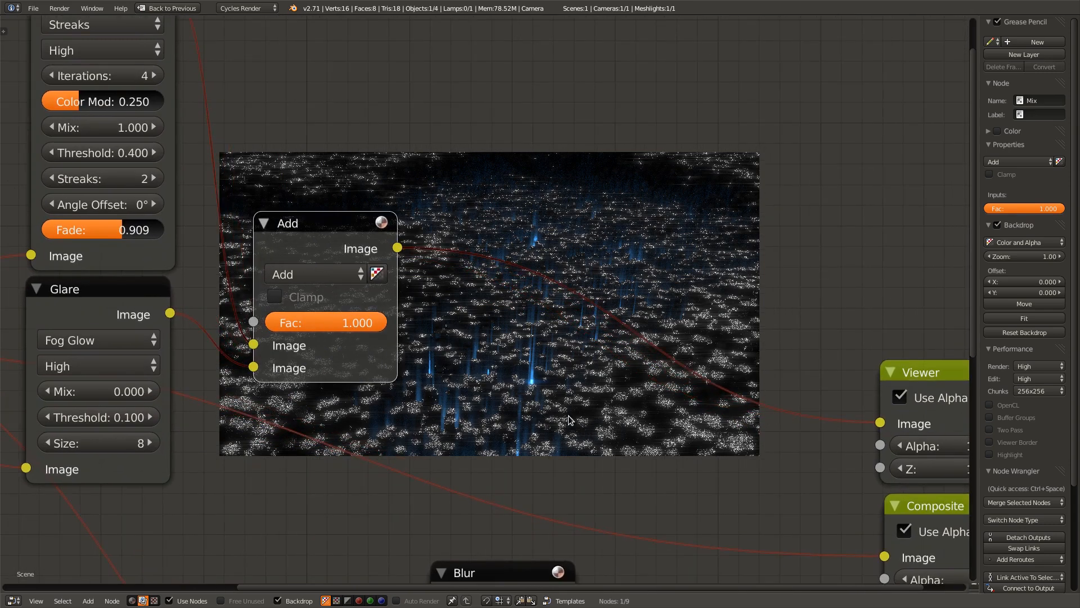
middle_click_drag(394, 346, 414, 429)
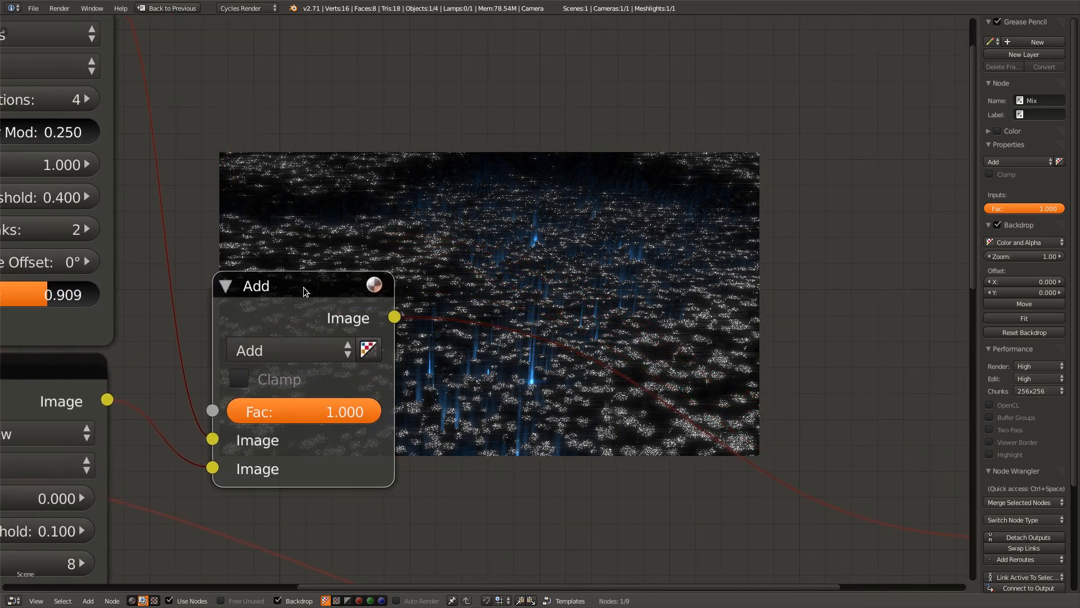
mouse_move(303, 287)
left_mouse_down()
mouse_move(294, 324)
mouse_move(304, 271)
left_mouse_up()
left_click_drag(364, 401, 335, 400)
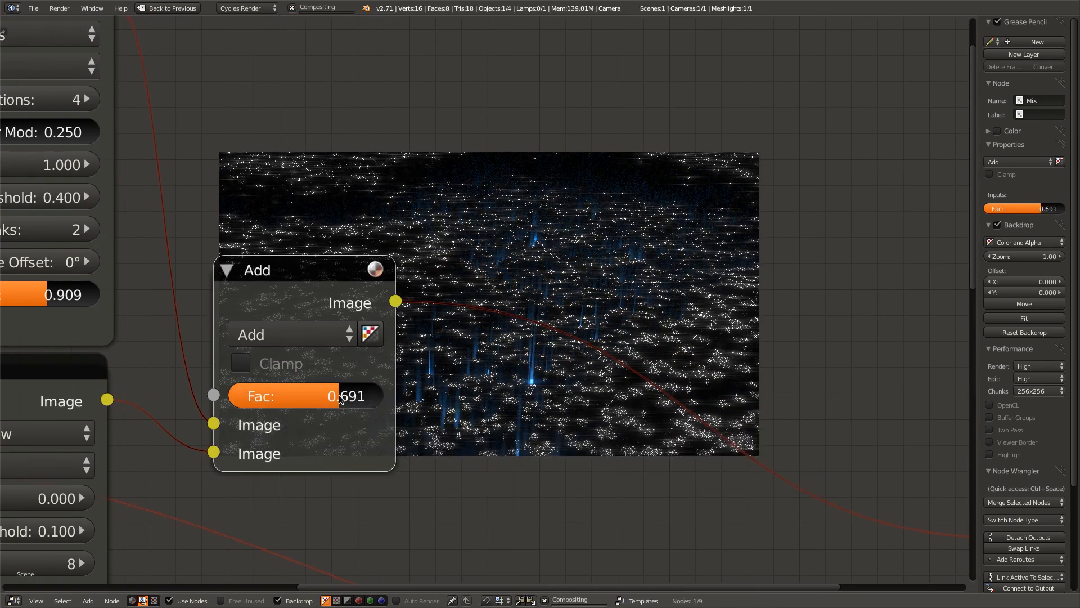
- Save the project over the existing blend file
scroll(520, 472, "down", 1)
middle_click_drag(520, 471, 365, 445)
scroll(434, 409, "down", 4)
key("ctrl+s")
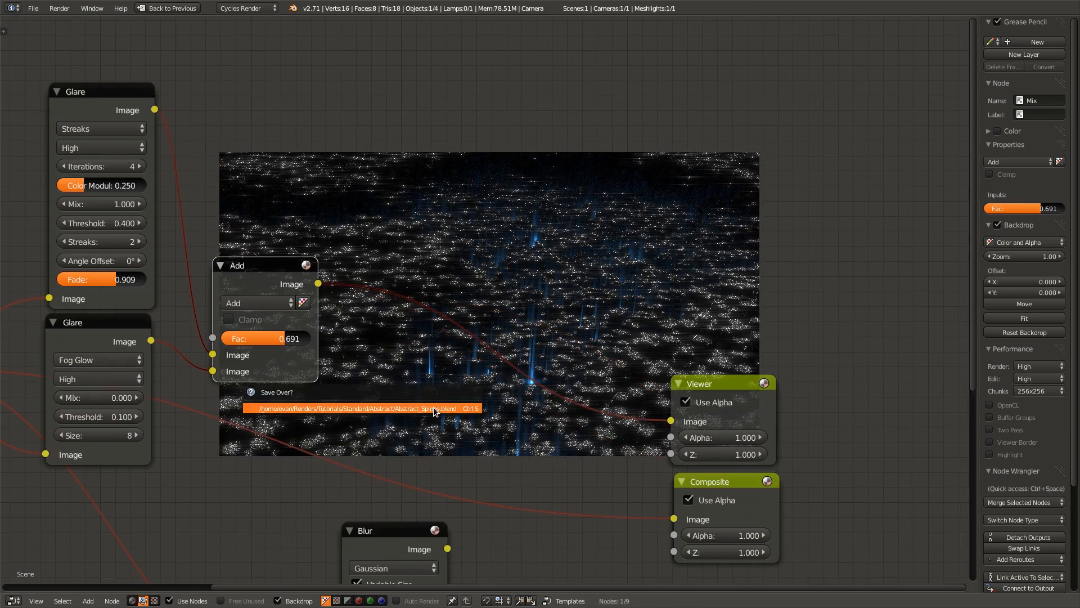
left_click(434, 409)
- Move the Add node closer to the Glare nodes and place a duplicate of the Fog Glow node above it
scroll(422, 400, "down", 1)
middle_click_drag(418, 397, 494, 471)
left_click_drag(346, 342, 304, 408)
middle_click_drag(488, 302, 446, 354)
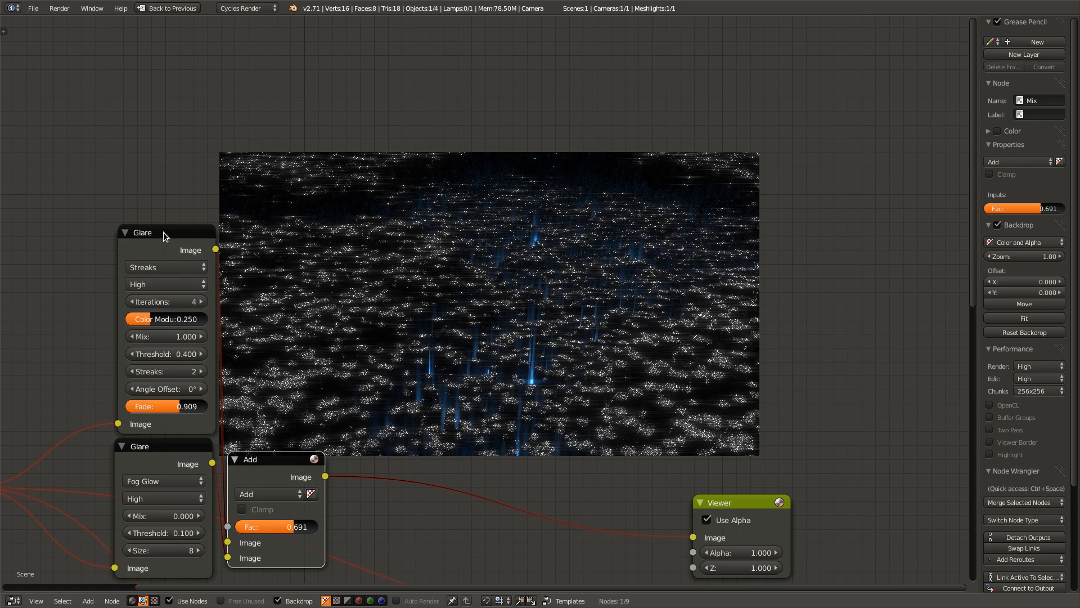
left_click(144, 445)
key("shift+d")
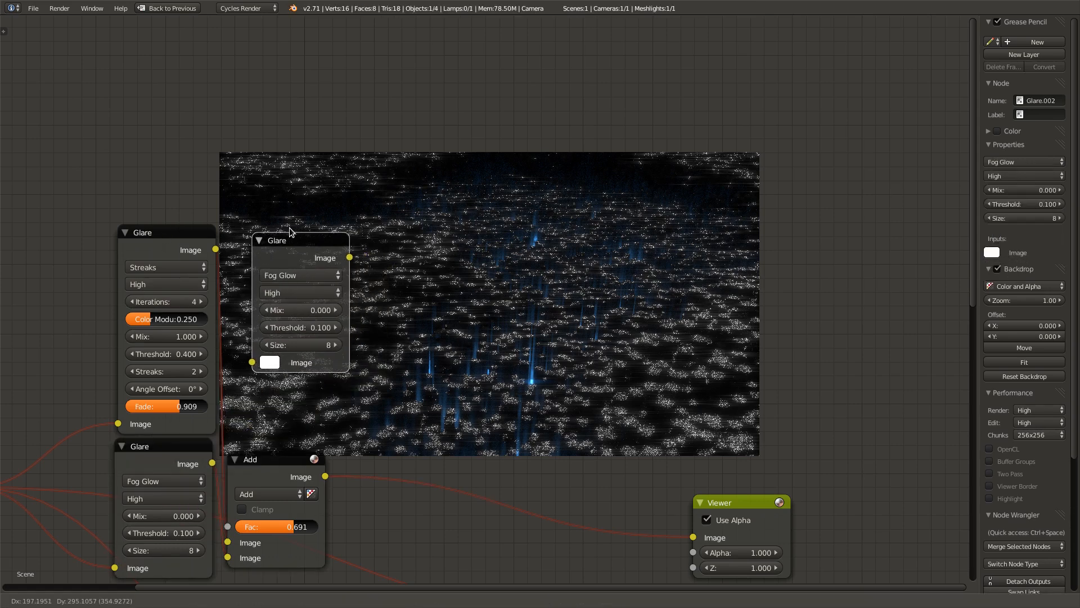
left_click(287, 226)
- Feed the Render Layers image into the new Glare duplicate, preview it through the Viewer and change its type to Ghosts
scroll(478, 276, "up", 1)
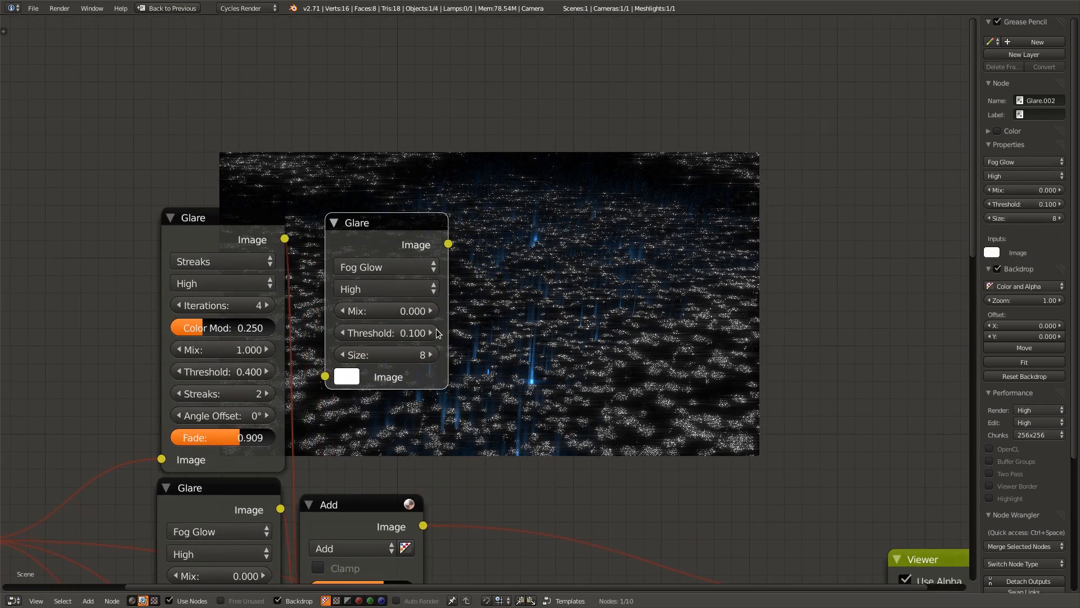
left_click_drag(326, 376, 10, 542)
middle_click_drag(11, 542, 87, 515)
left_click_drag(51, 513, 401, 349)
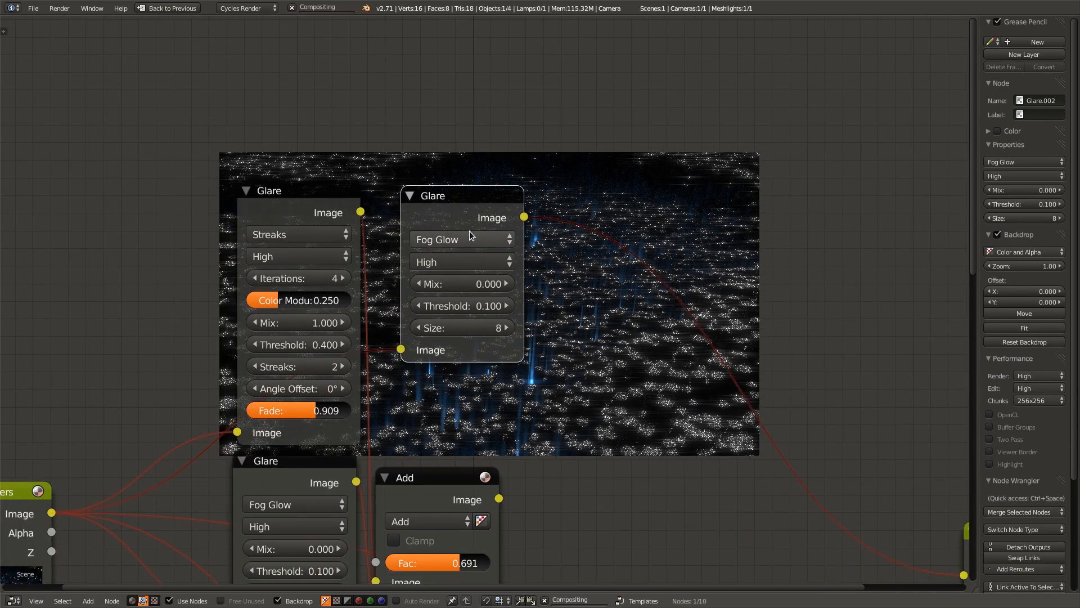
left_click(470, 236)
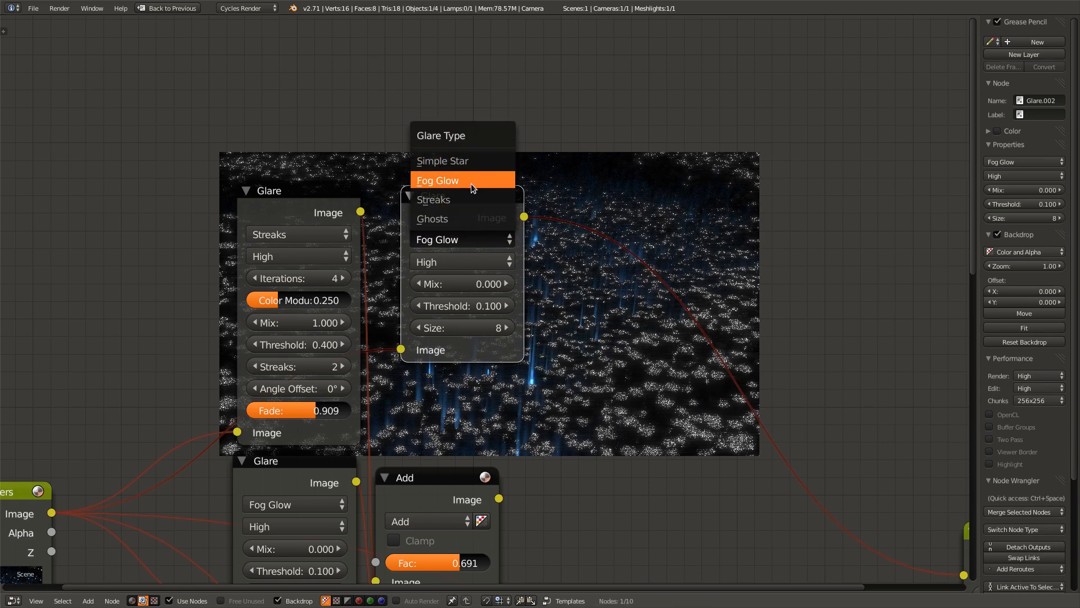
left_click(466, 211)
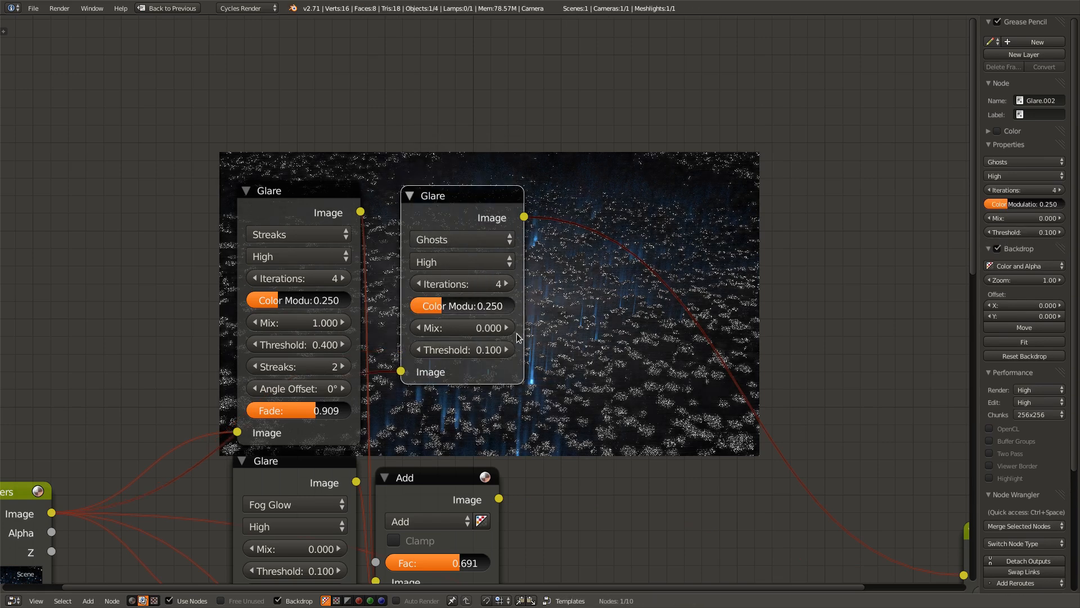
- Set the Ghosts Glare node's Mix to 1 and its Threshold to 0.9
middle_click_drag(638, 392, 489, 370)
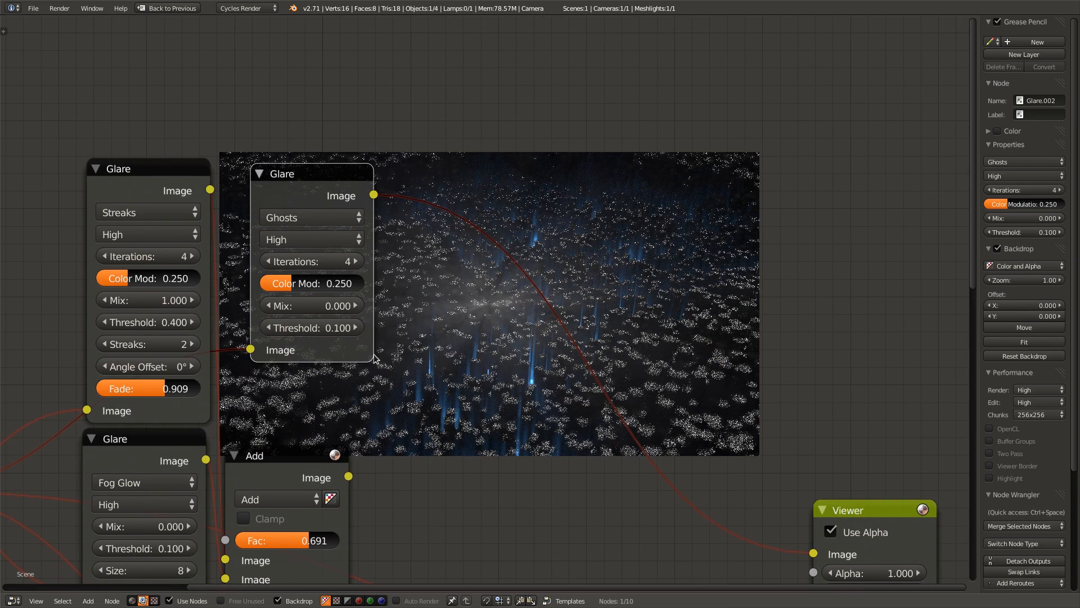
left_click_drag(308, 311, 459, 310)
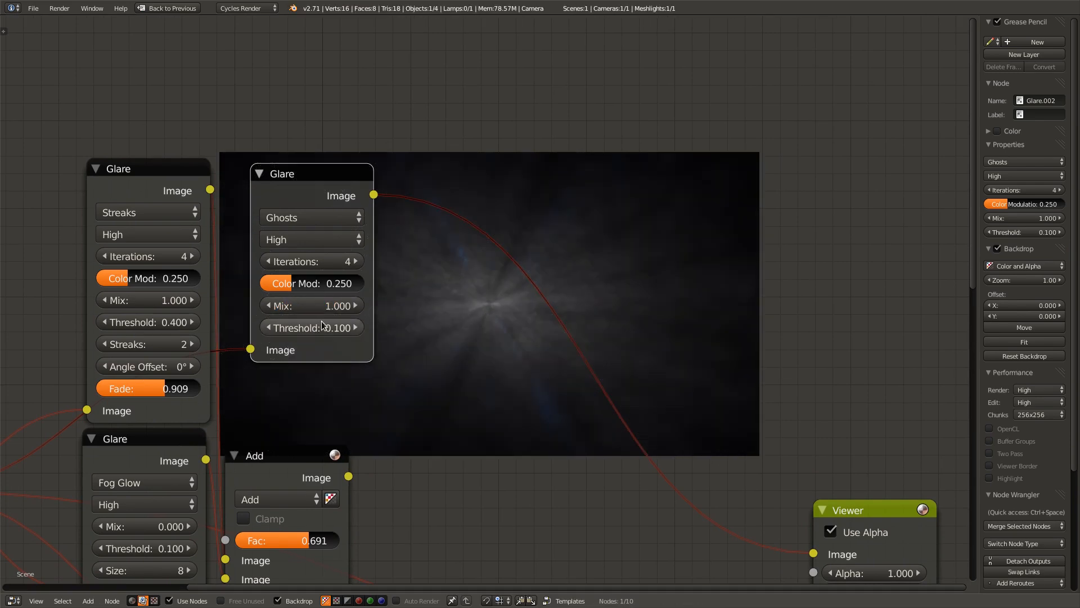
middle_click_drag(403, 374, 366, 365)
scroll(366, 365, "up", 3)
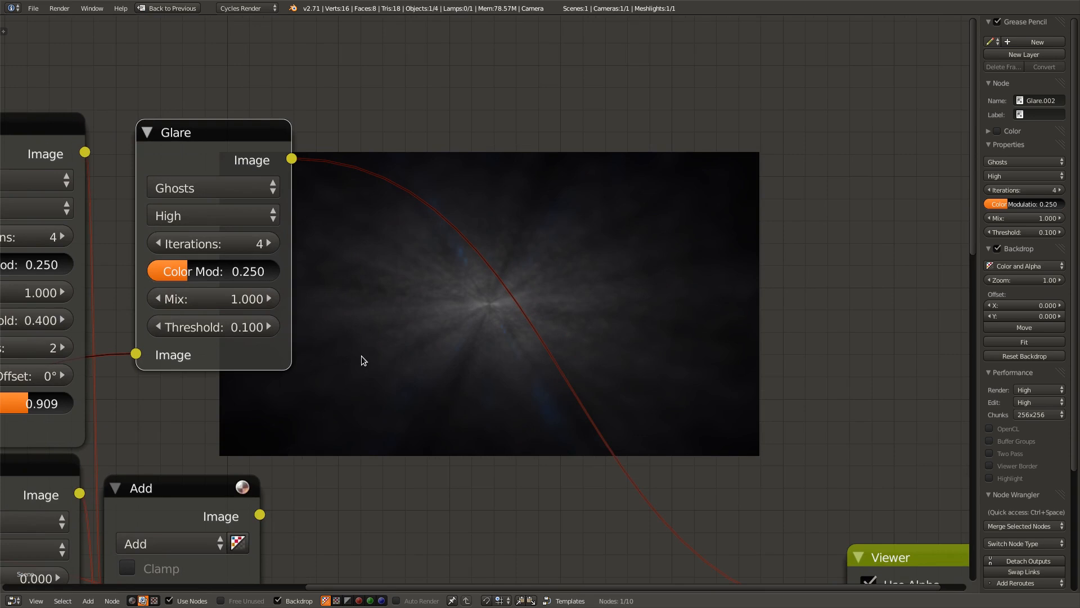
left_click(216, 332)
type("0")
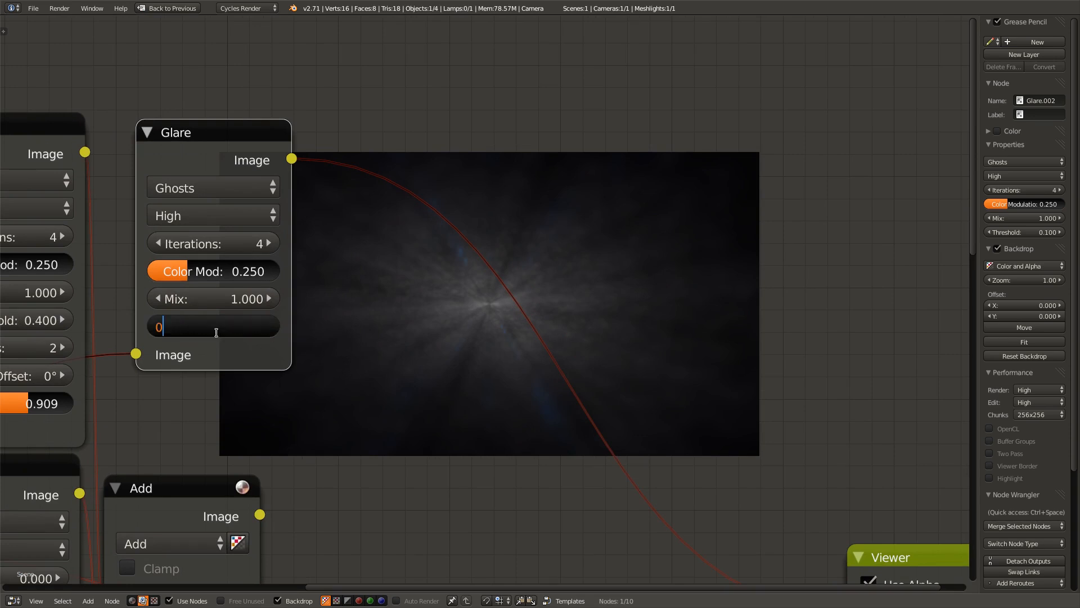
type(".9")
key("Return")
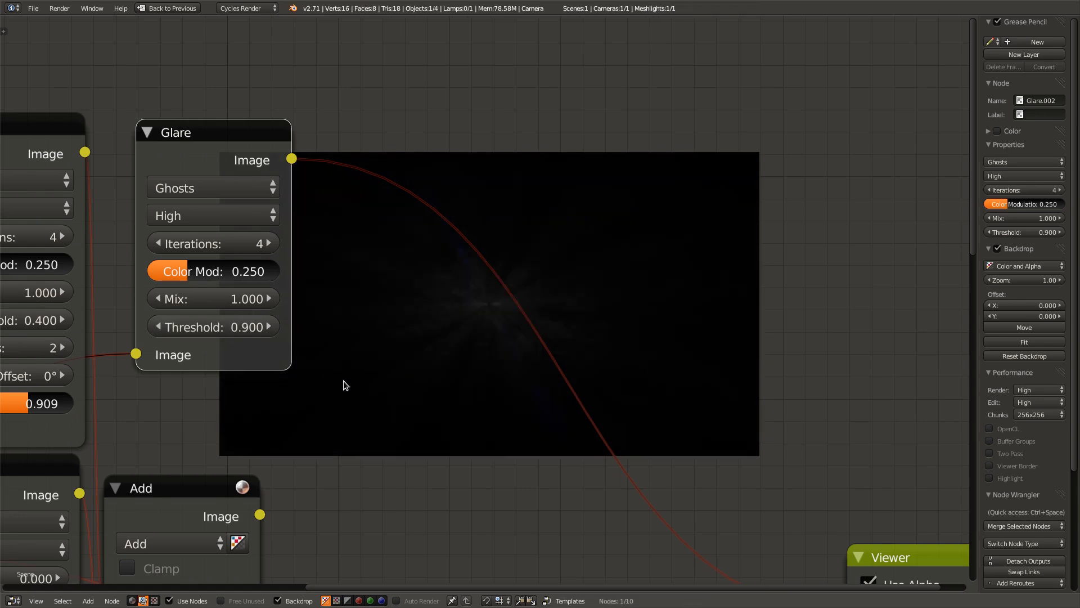
- Set the Ghosts Glare node's iterations to 5 and move the node right beside the Streaks Glare node
scroll(405, 383, "up", 2)
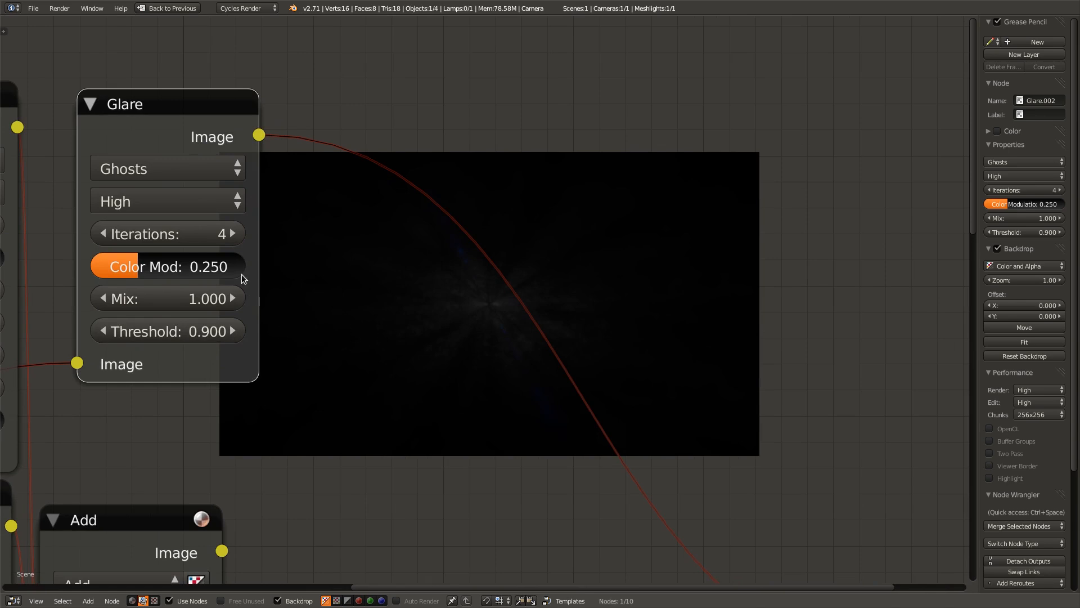
left_click(236, 234)
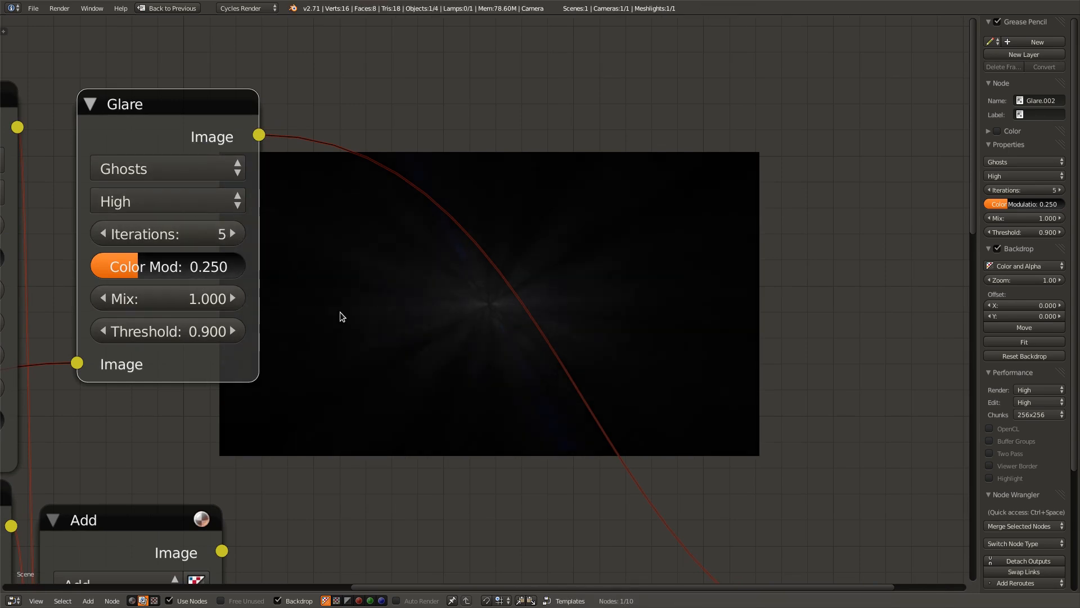
middle_click_drag(342, 317, 463, 206)
scroll(441, 275, "down", 1)
left_click_drag(320, 67, 288, 57)
scroll(603, 425, "down", 1)
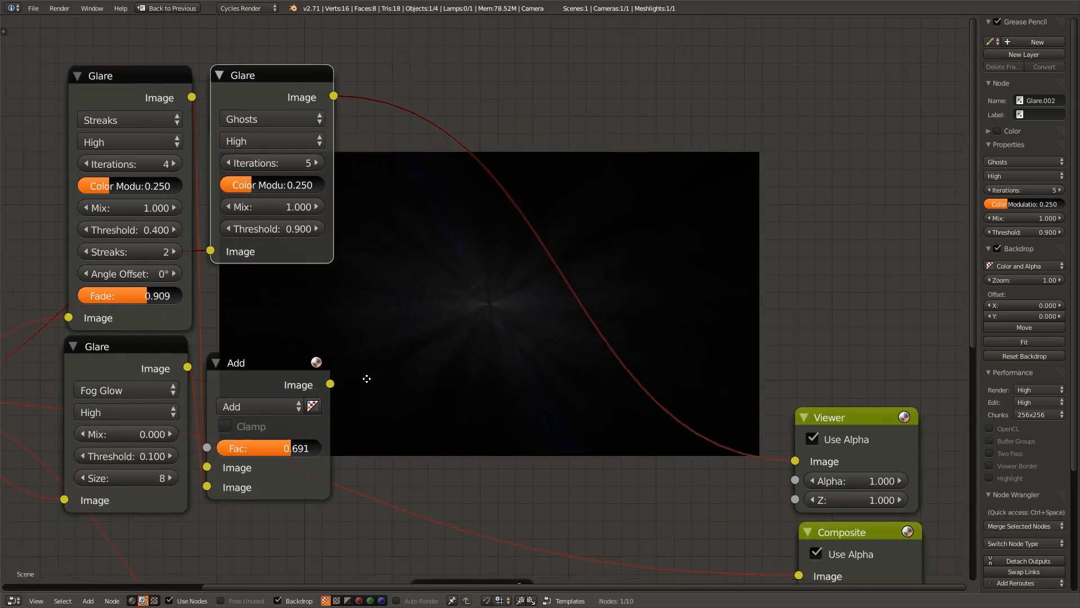
- Move the Viewer node well away from the Glare nodes and the Add node up beneath the Ghosts Glare node
scroll(557, 440, "down", 1)
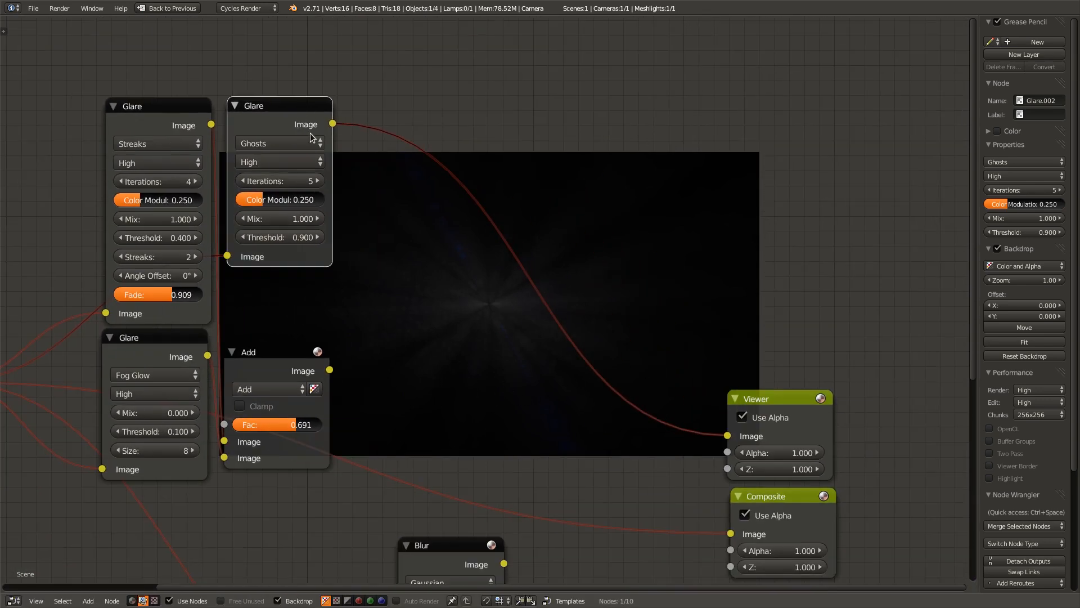
scroll(260, 243, "down", 1)
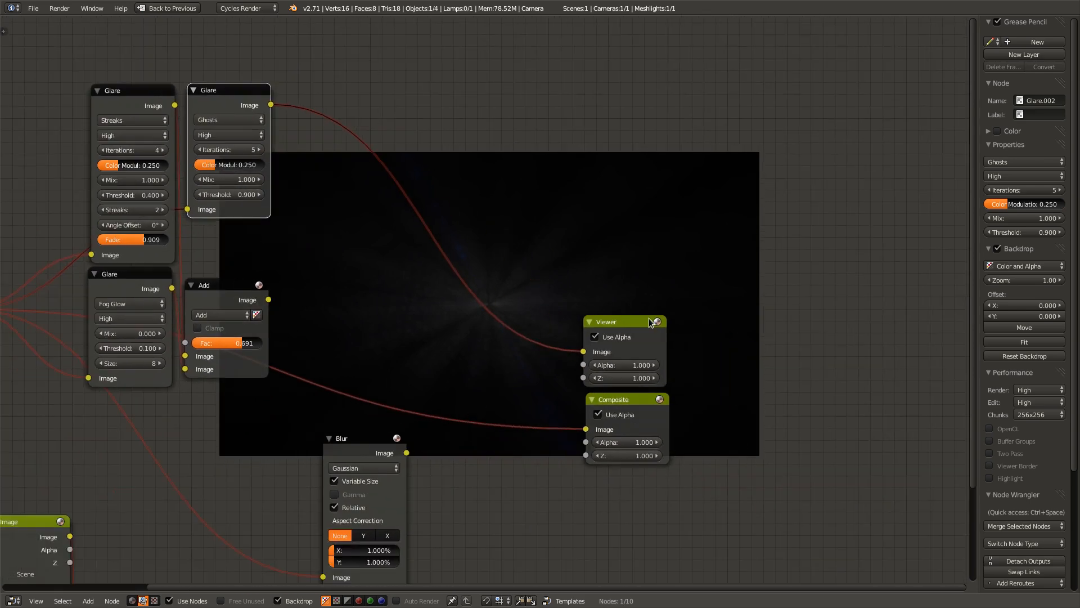
left_click_drag(623, 324, 804, 204)
middle_click_drag(555, 293, 647, 242)
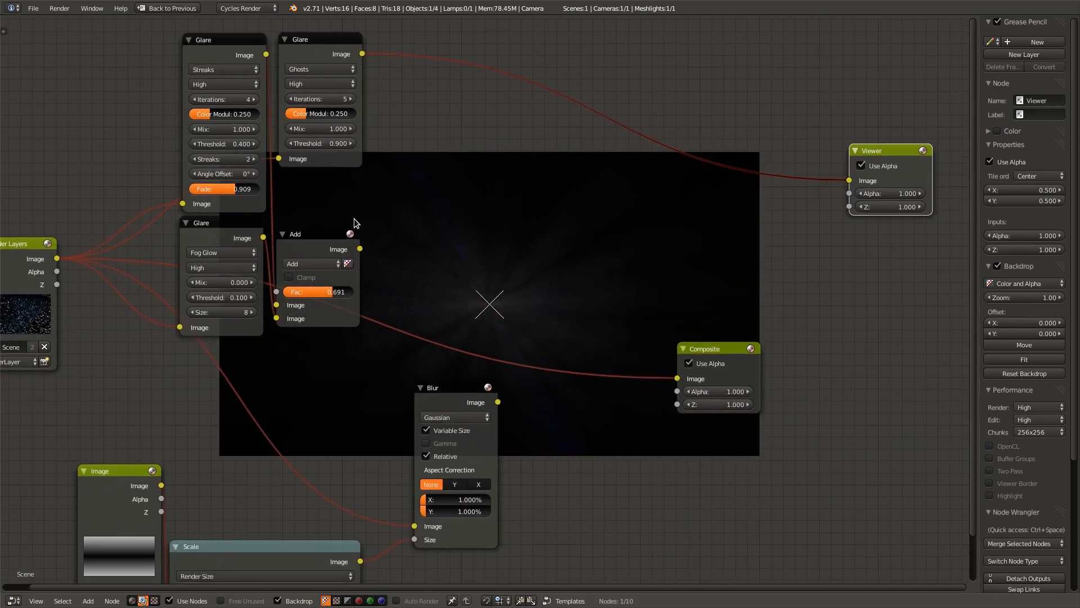
left_click_drag(311, 230, 310, 207)
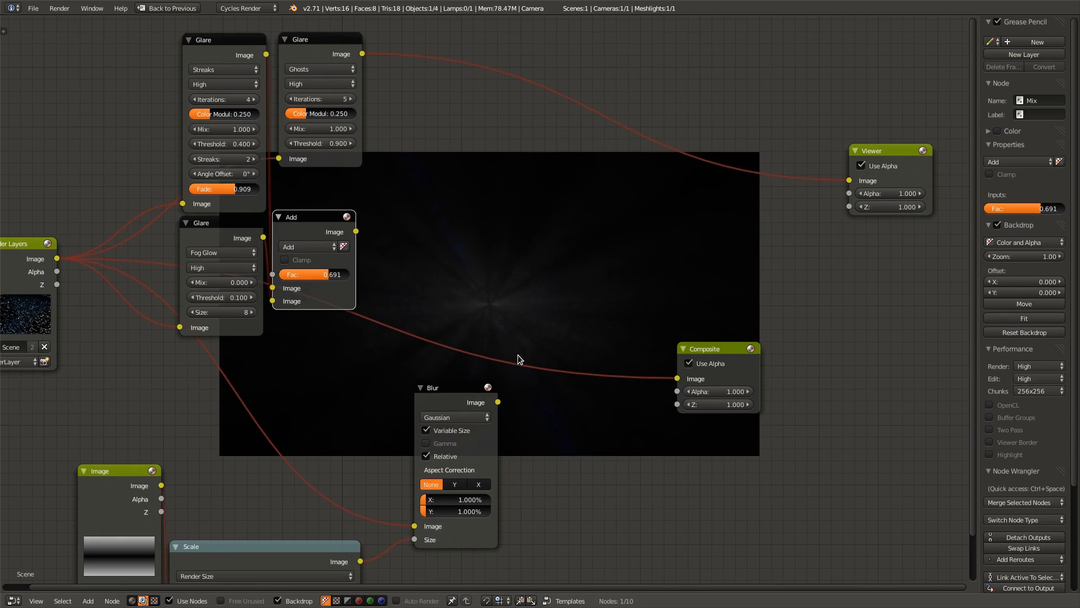
- Move the Composite node out of the way, above the Render Layers and Streaks Glare nodes
left_click_drag(712, 352, 898, 341)
scroll(771, 439, "down", 1)
middle_click_drag(771, 439, 567, 490)
key("g")
left_click(503, 116)
middle_click_drag(650, 341, 872, 415)
key("g")
left_click(216, 409)
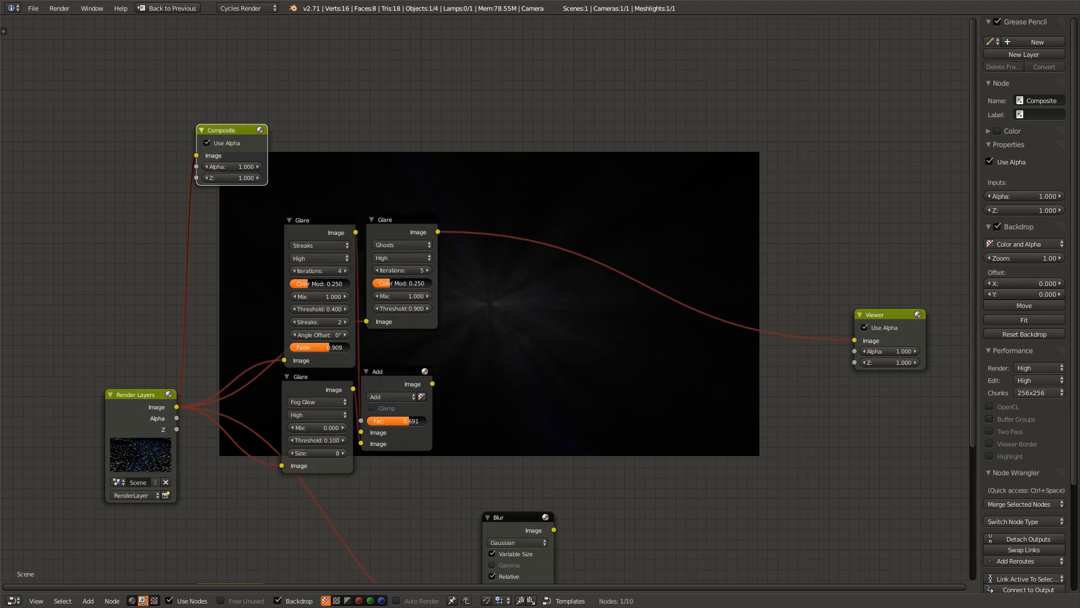
- Cut the Render Layers link to the Blur node, feed the Add node's image into it and preview the Blur output
middle_click_drag(482, 505, 399, 391)
left_click_drag(412, 402, 593, 364)
left_click_drag(355, 476, 332, 360, "ctrl")
left_click_drag(349, 271, 579, 485)
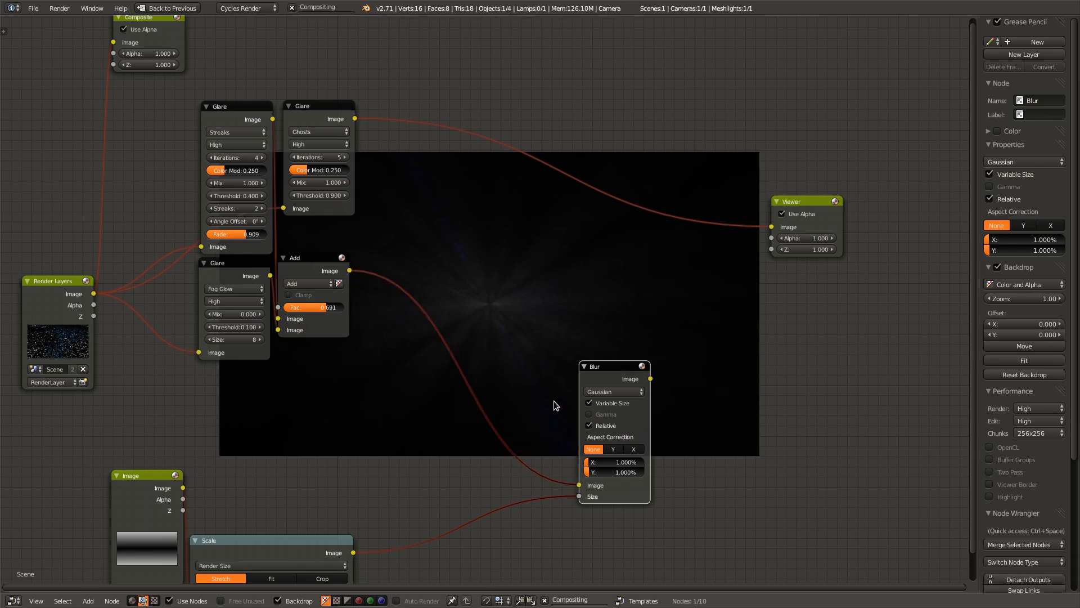
middle_click_drag(581, 370, 413, 336)
left_click(436, 339, "ctrl+shift")
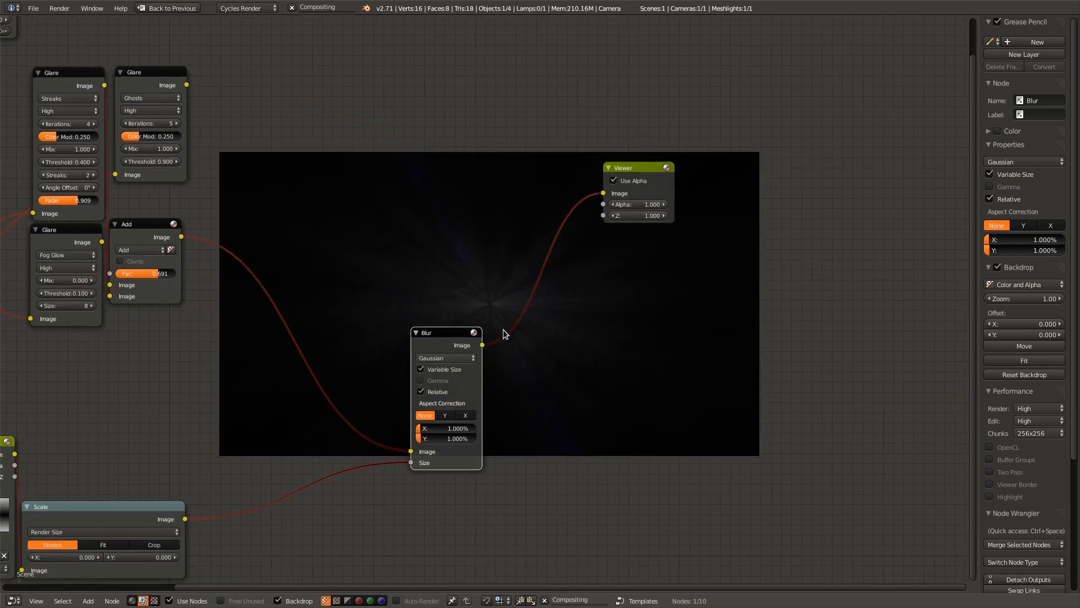
- Place the Viewer beside the Blur node and move the Blur node closer to the Add and Scale nodes
left_click_drag(622, 173, 656, 366)
middle_click_drag(499, 395, 378, 518)
scroll(427, 401, "down", 2)
middle_click_drag(433, 559, 467, 423)
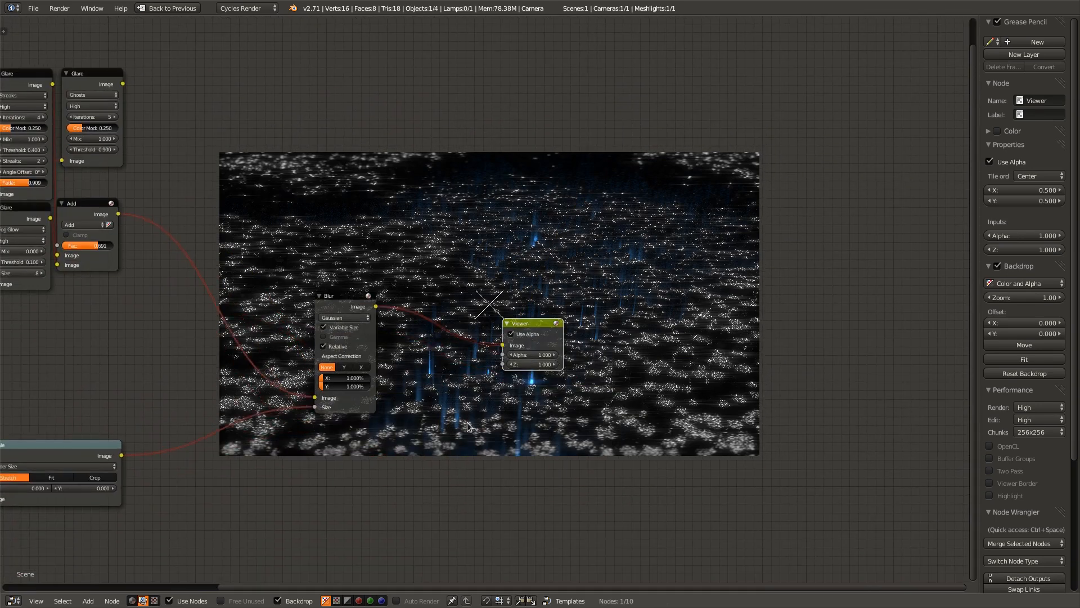
middle_click_drag(571, 470, 831, 400)
scroll(564, 460, "up", 3)
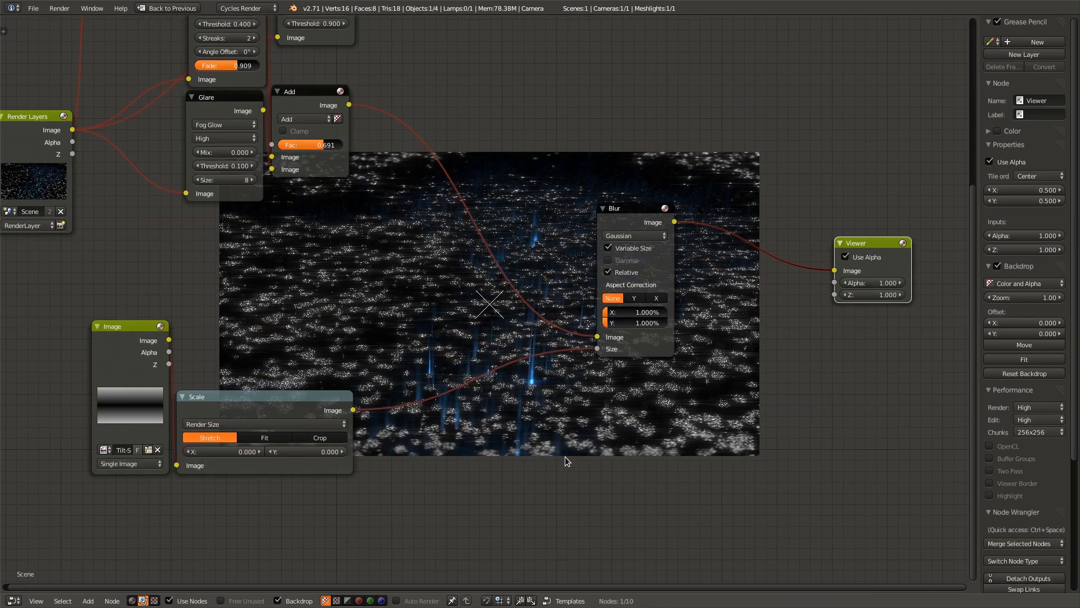
middle_click_drag(565, 456, 387, 475)
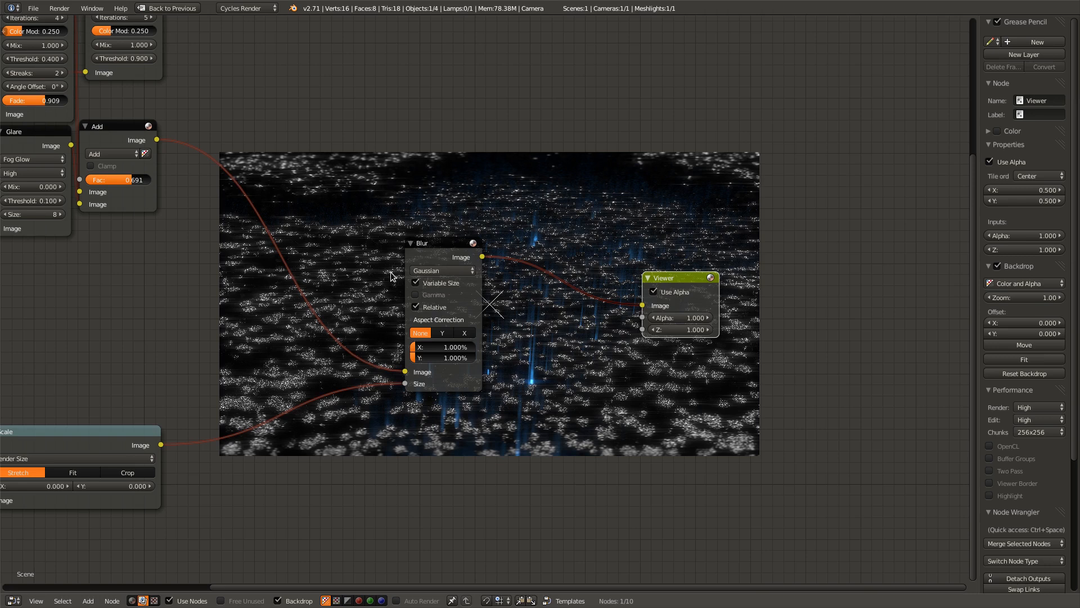
left_click_drag(442, 245, 248, 258)
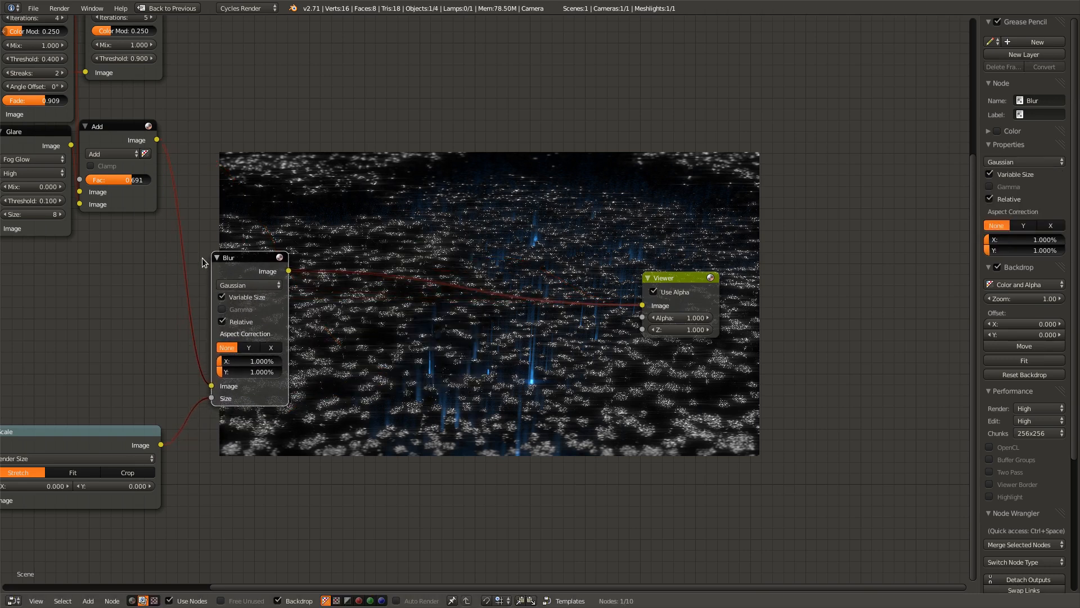
- Duplicate the Add node and connect the Blur image to the duplicate's second image input
left_click(102, 134)
key("shift+d")
left_click(361, 136)
left_click_drag(340, 207, 290, 272)
key("g")
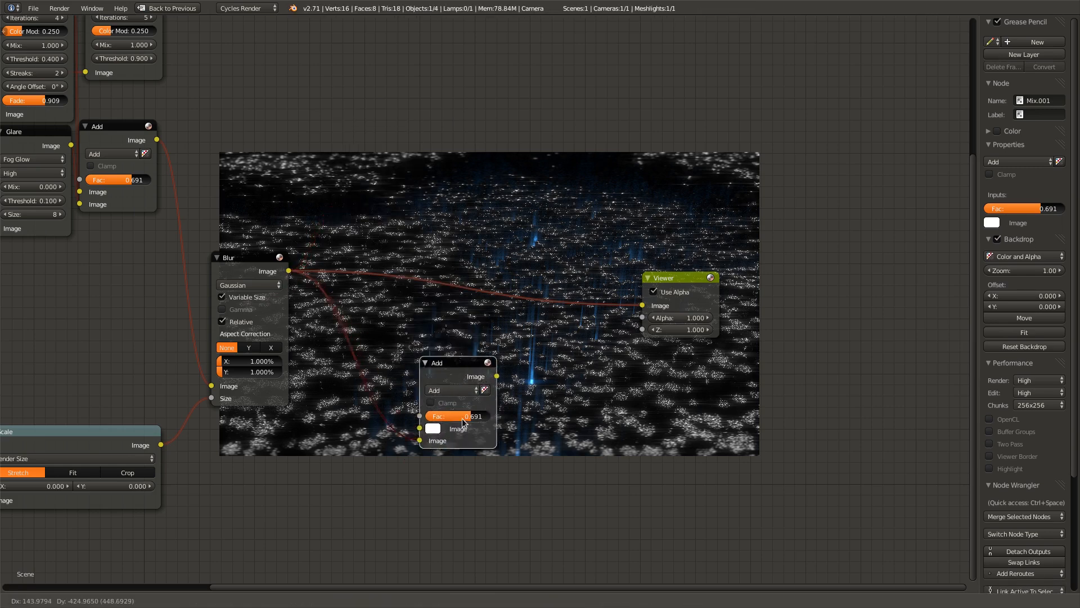
left_click(470, 465)
- Connect the Ghosts Glare output to the duplicate Add node's first image input and insert the node between Blur and Viewer
middle_click_drag(260, 264, 328, 332)
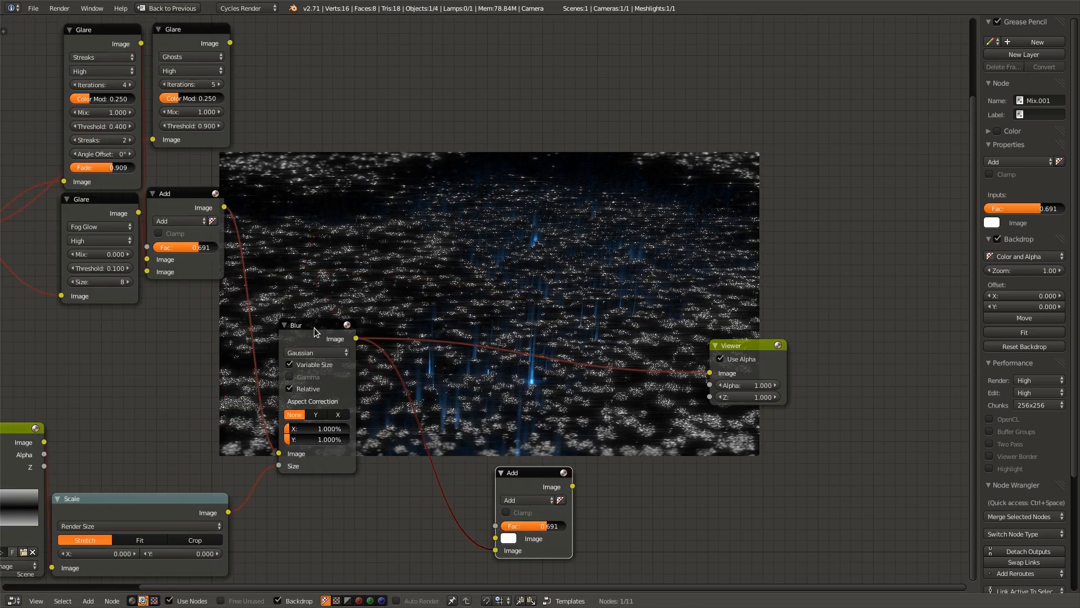
left_click_drag(495, 538, 233, 44)
left_click_drag(524, 480, 397, 339)
middle_click_drag(511, 463, 501, 483)
left_click_drag(391, 354, 392, 361)
- Set the new Add node's Fac to 1 and align the node beside the Blur node
left_click_drag(397, 413, 441, 416)
middle_click_drag(475, 467, 217, 430)
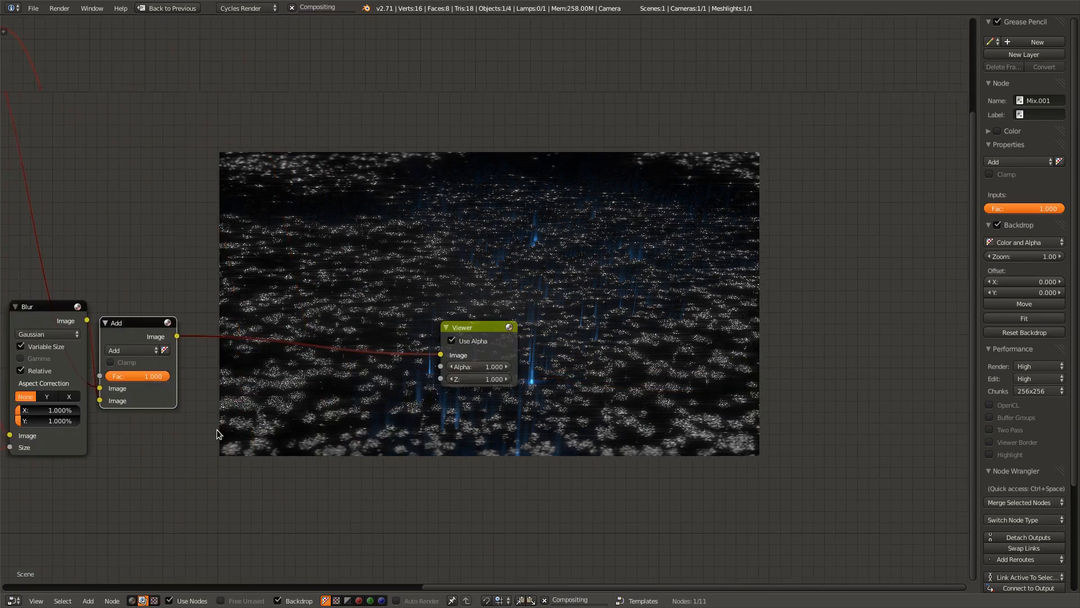
middle_click_drag(423, 438, 661, 441)
scroll(512, 474, "up", 3)
left_click_drag(330, 298, 324, 289)
middle_click_drag(509, 402, 442, 372)
scroll(484, 390, "down", 1)
- Insert a Color Balance node between the new Add node and the Viewer, and move the Viewer farther away
key("shift+a")
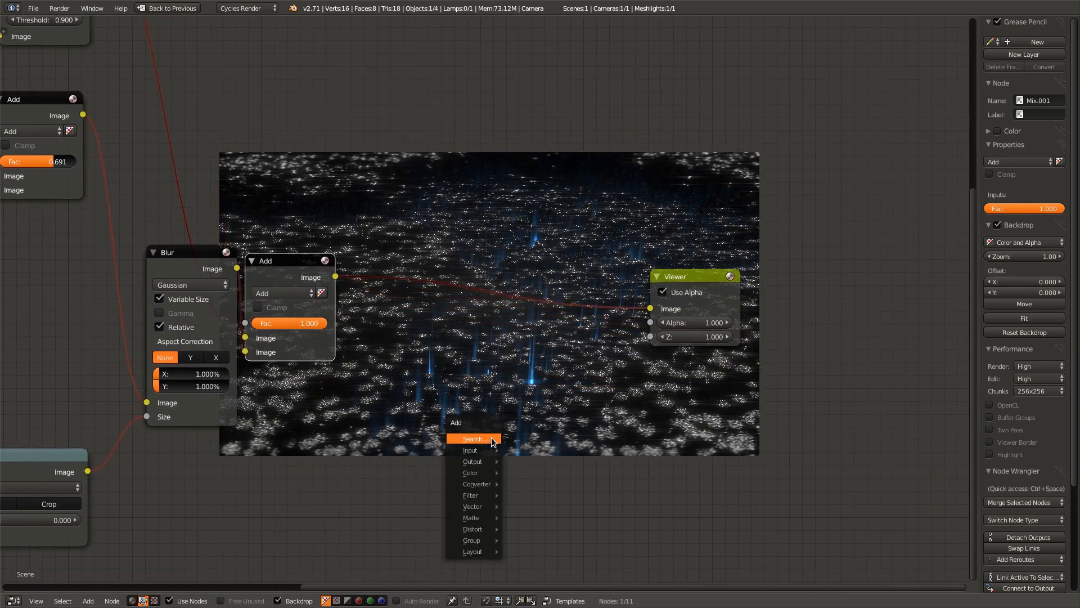
left_click(490, 438)
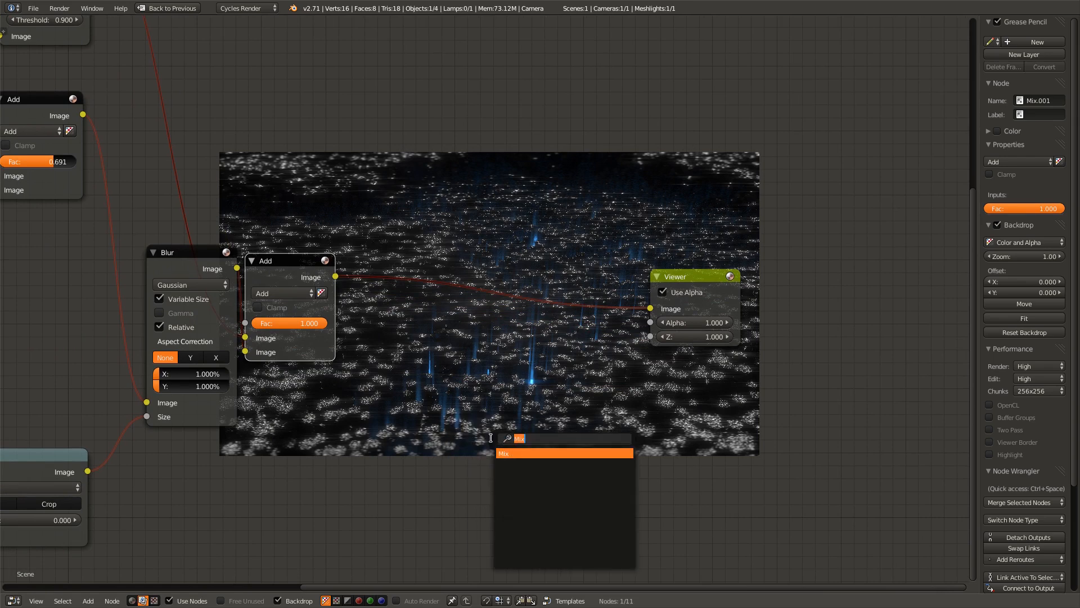
type("color")
key("Return")
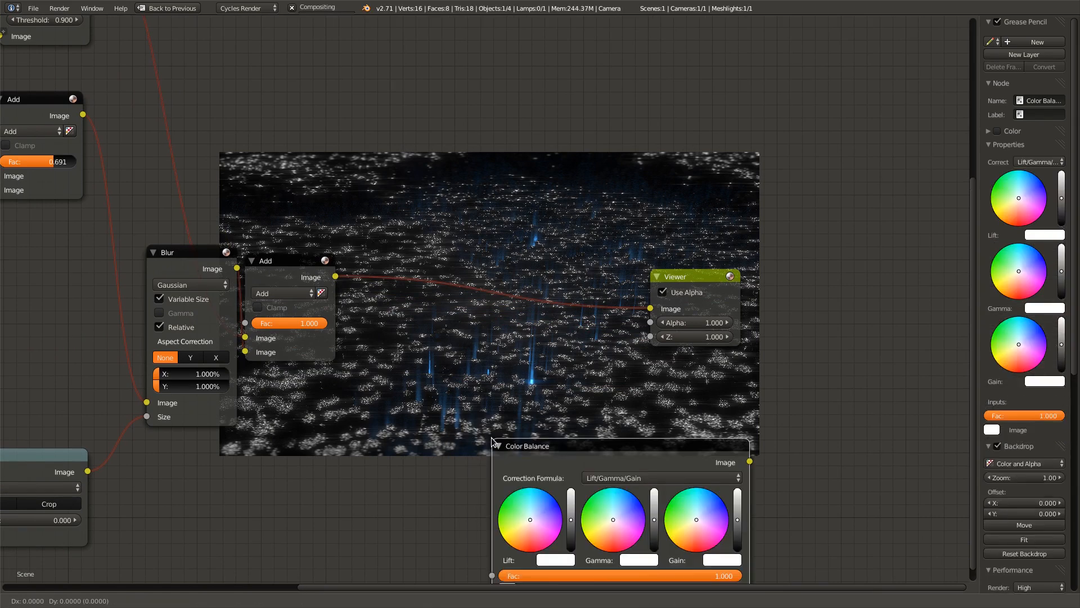
left_click(589, 284)
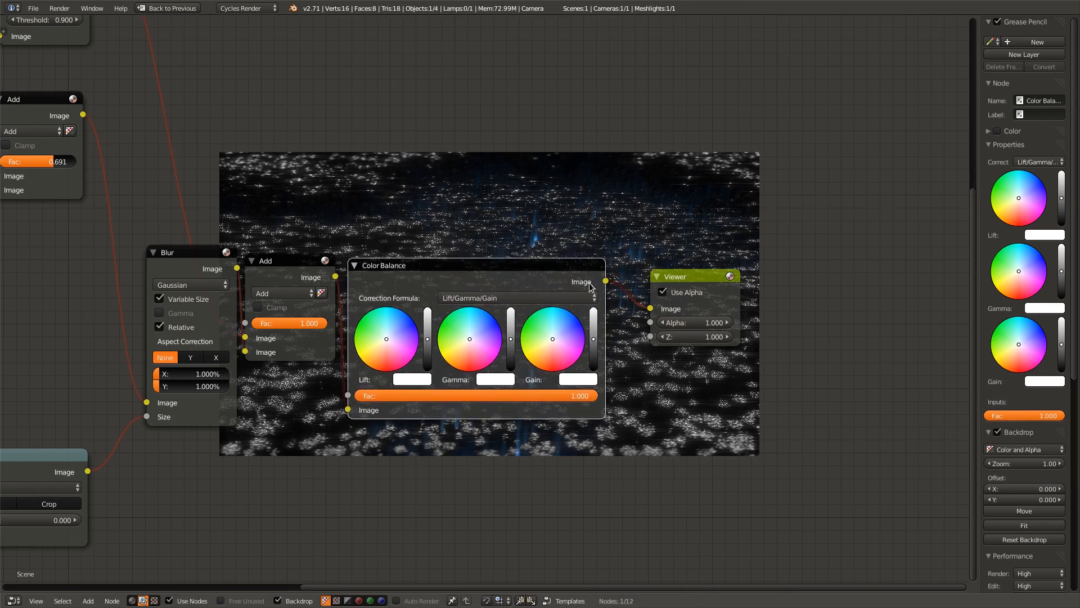
left_click_drag(683, 281, 825, 237)
middle_click_drag(595, 401, 465, 366)
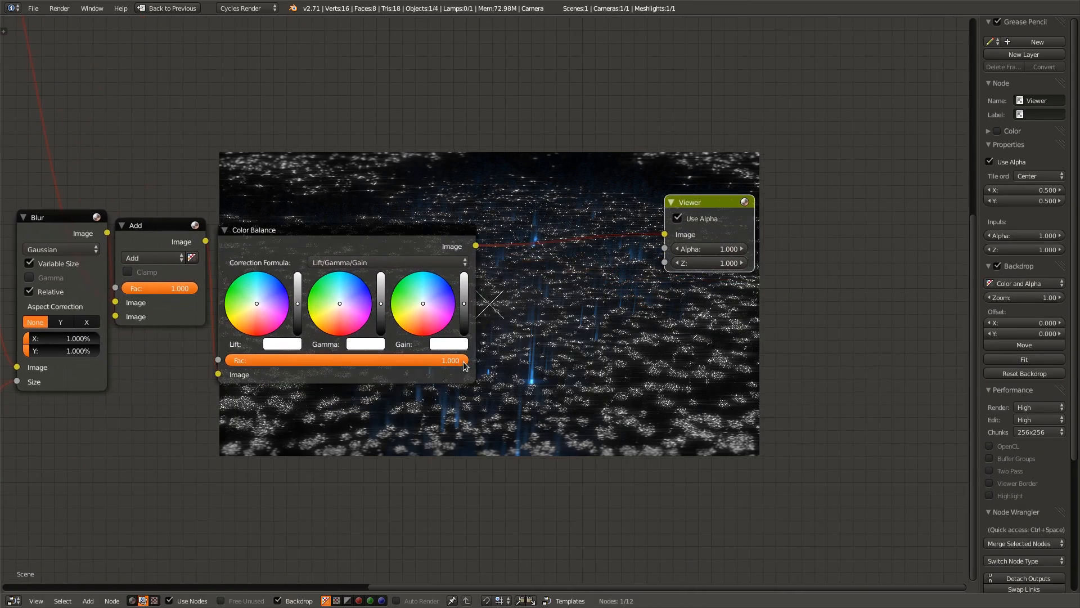
- Try light blue tints for the Color Balance node's Lift and return it to near white
scroll(405, 490, "up", 4)
scroll(188, 474, "up", 3)
middle_click_drag(405, 489, 497, 481)
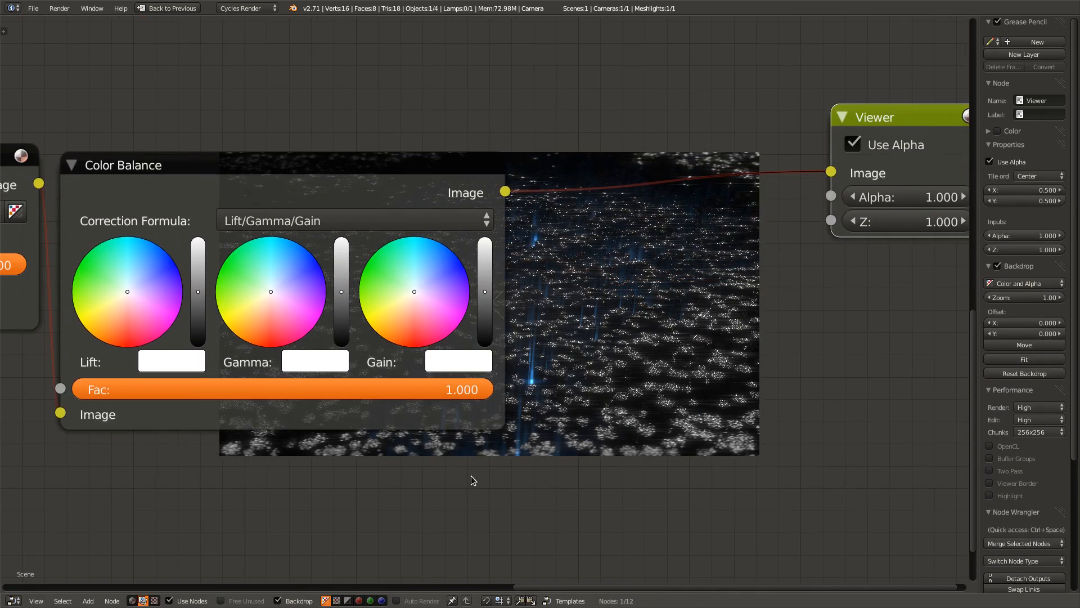
left_click(304, 221)
middle_click_drag(213, 487, 282, 501)
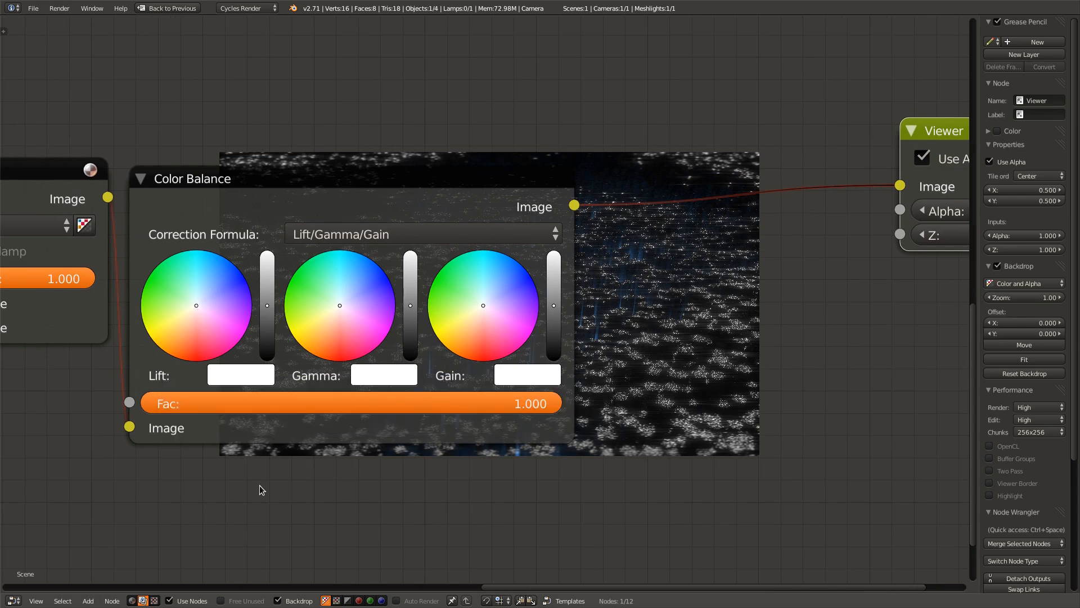
left_click(200, 298)
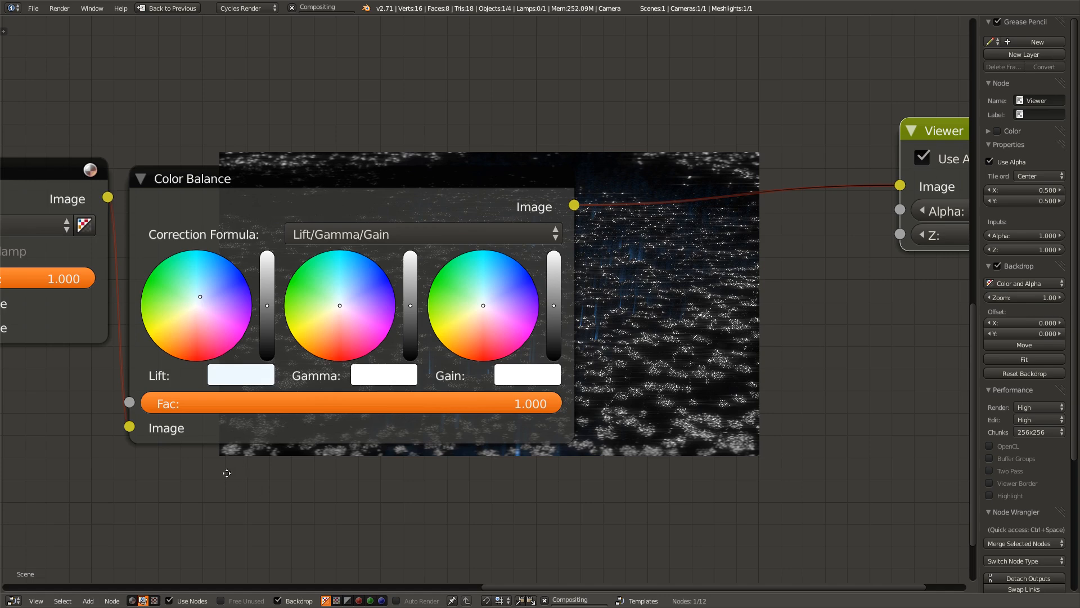
middle_click_drag(224, 471, 155, 553)
left_click(144, 367)
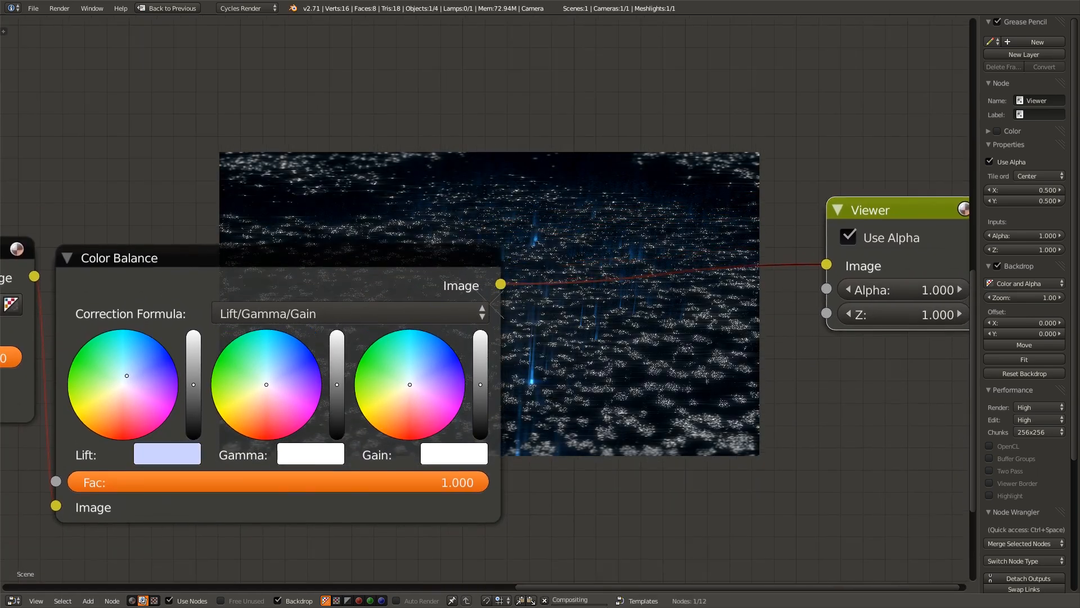
left_click(140, 355)
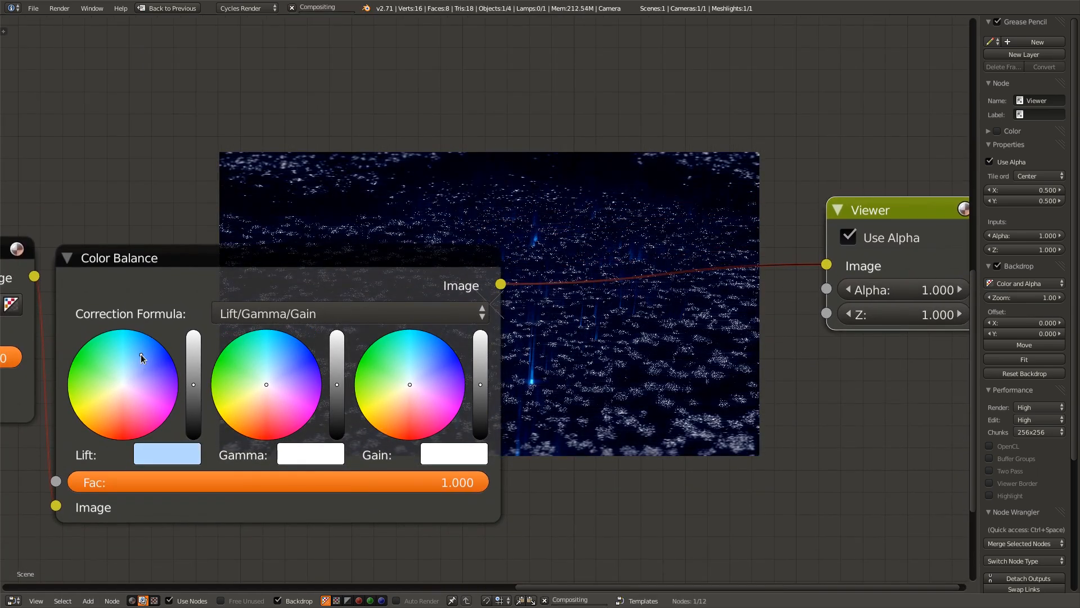
left_click(117, 385)
left_click(123, 383)
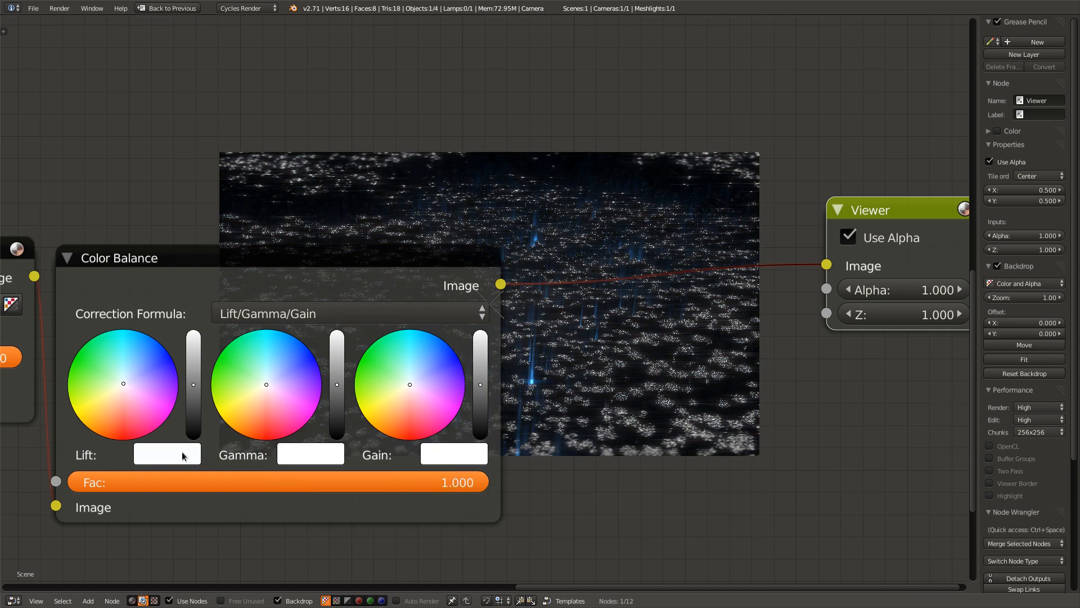
- Raise the Color Balance node's Gain brightness slightly and shift its Gain colour faintly towards green
left_click(481, 407)
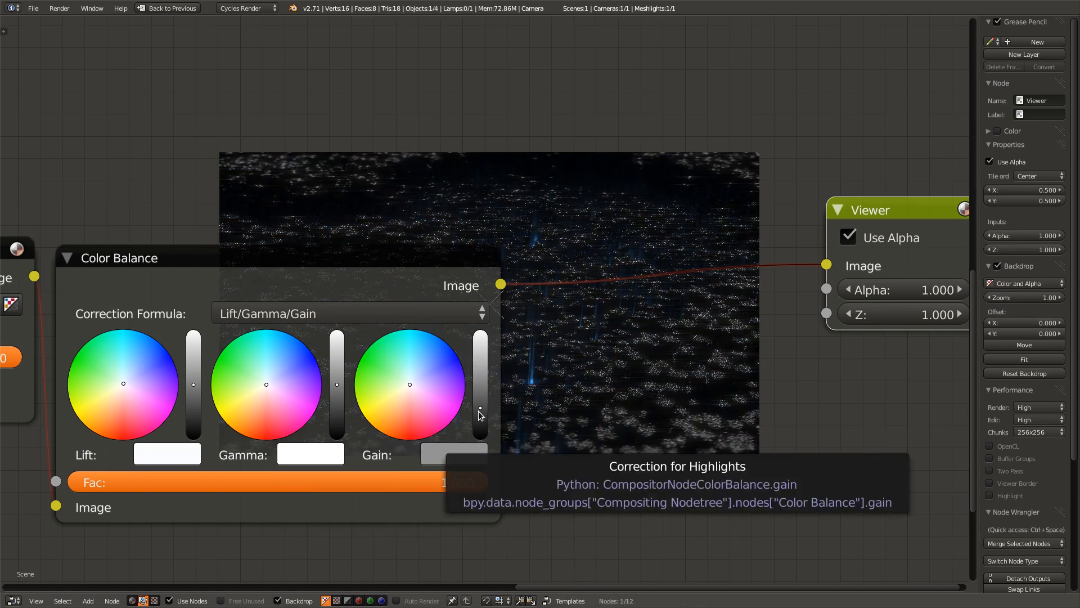
left_click(480, 362)
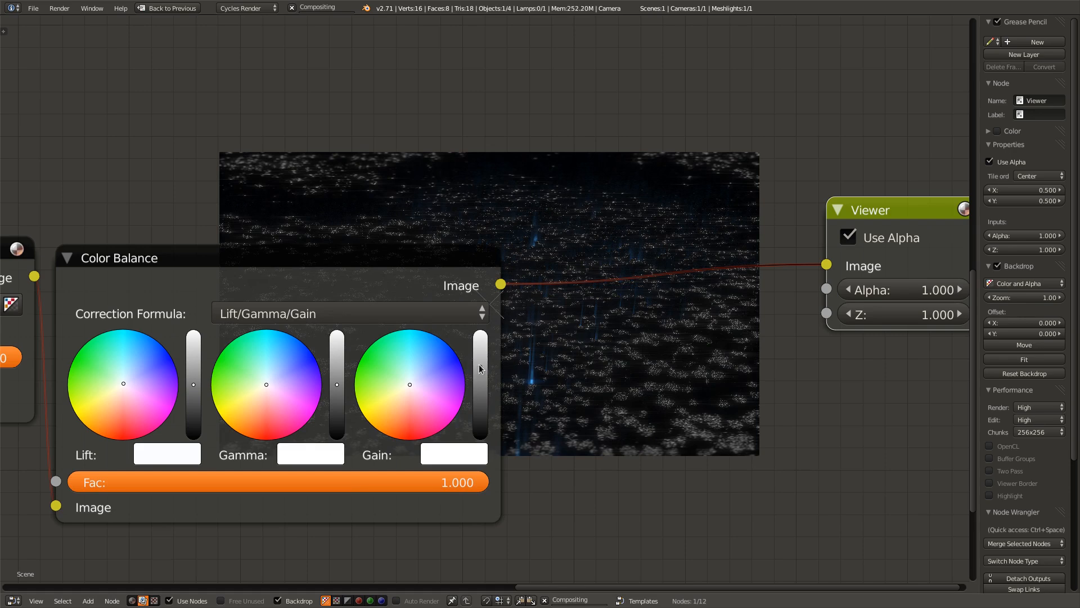
left_click_drag(480, 366, 481, 378)
left_click(406, 381)
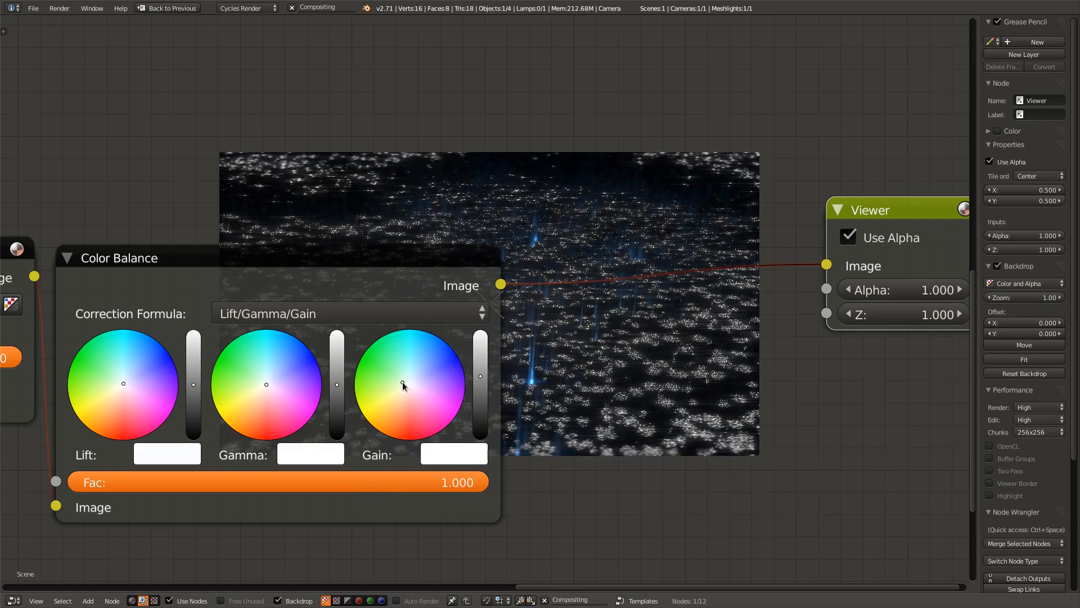
left_click_drag(403, 383, 397, 383)
- Shift the Color Balance node's Gamma colour slightly towards green and tint its Lift light blue
middle_click_drag(400, 379, 356, 403)
middle_click_drag(487, 424, 653, 458)
scroll(653, 461, "up", 1)
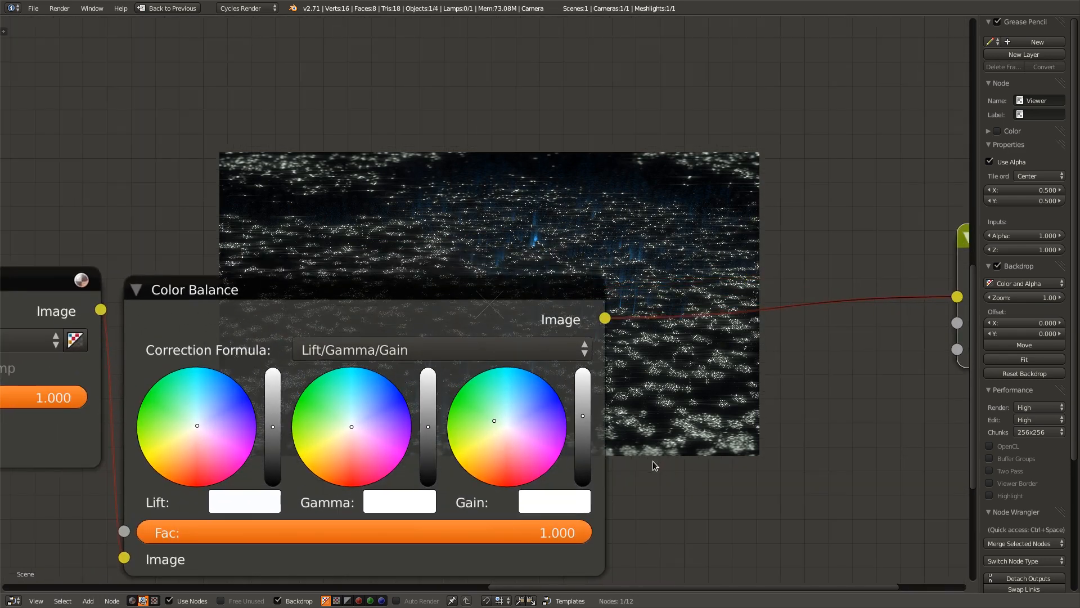
left_click(344, 423)
left_click(210, 413)
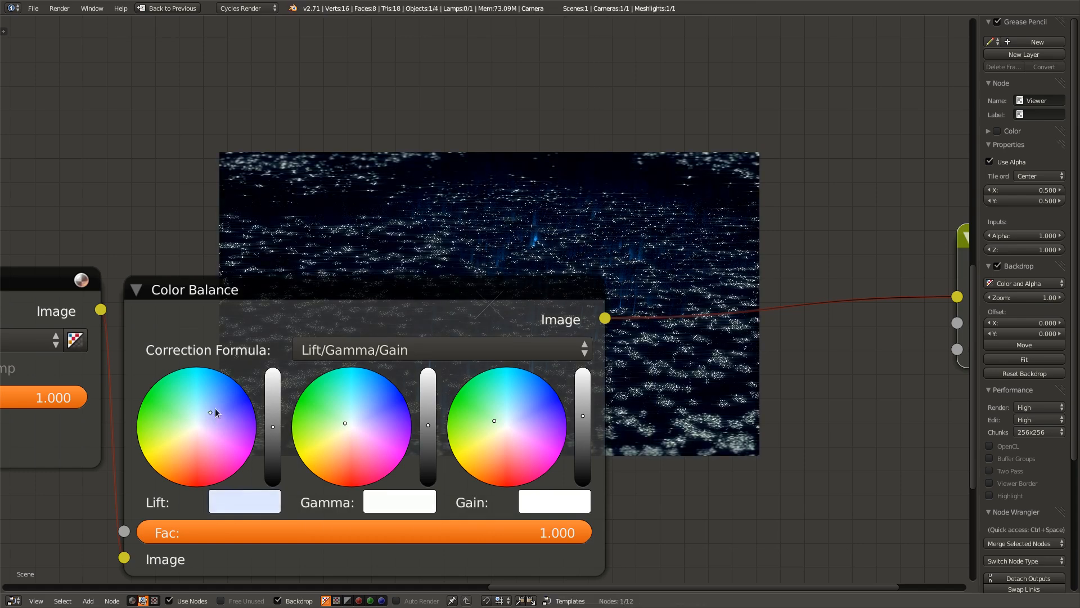
left_click(215, 410)
left_click(208, 407)
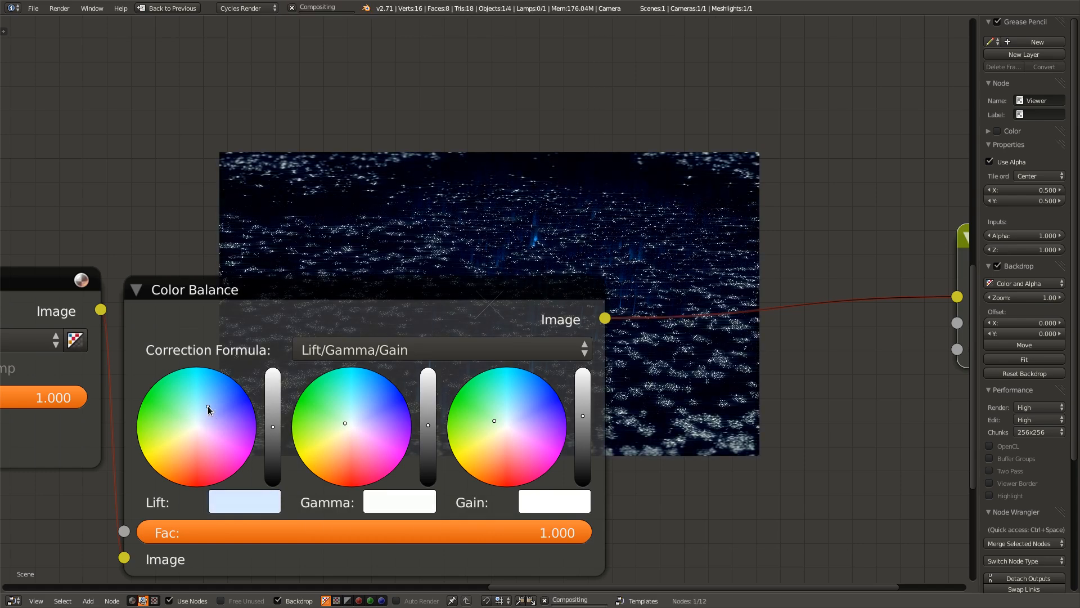
- Strengthen the pale green tint of the Color Balance node's Gamma
middle_click_drag(355, 458, 279, 352)
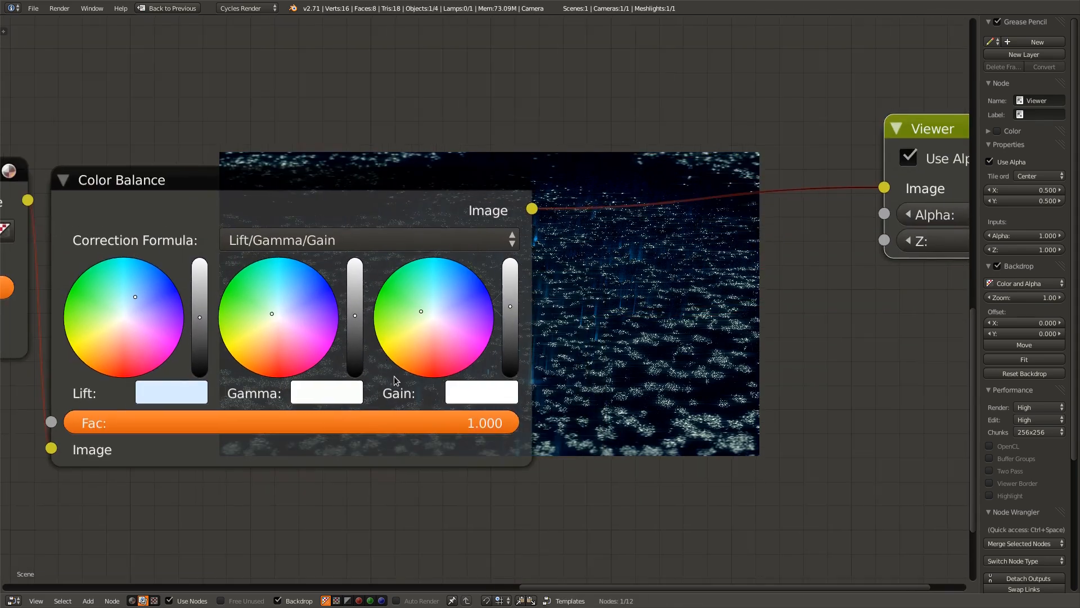
scroll(388, 375, "up", 1)
left_click_drag(243, 322, 241, 309)
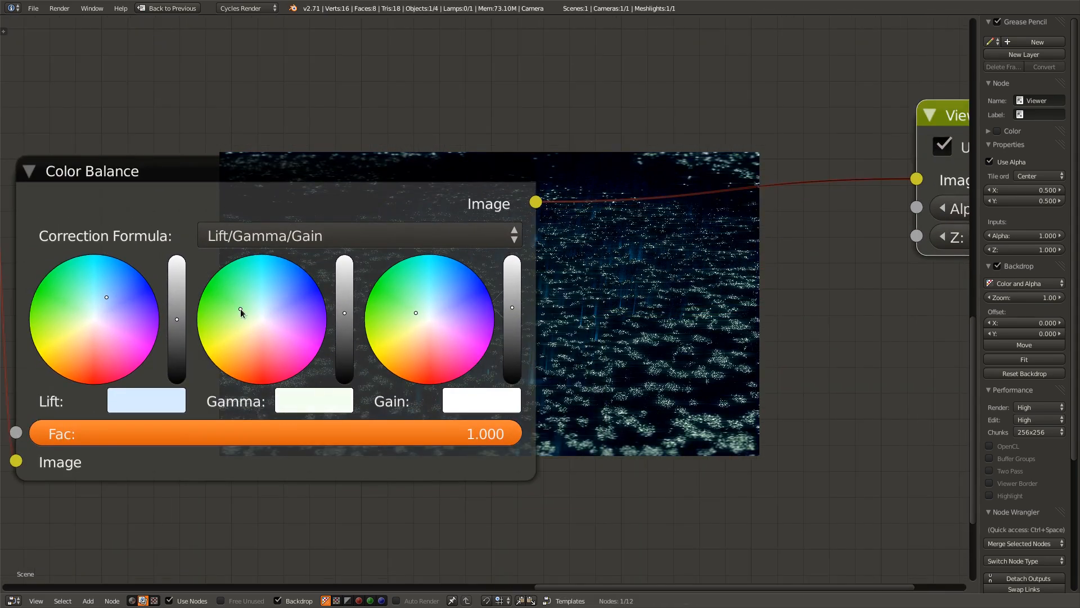
- Shift the Color Balance node's Lift colour to a slightly deeper light blue
middle_click_drag(355, 347, 303, 380)
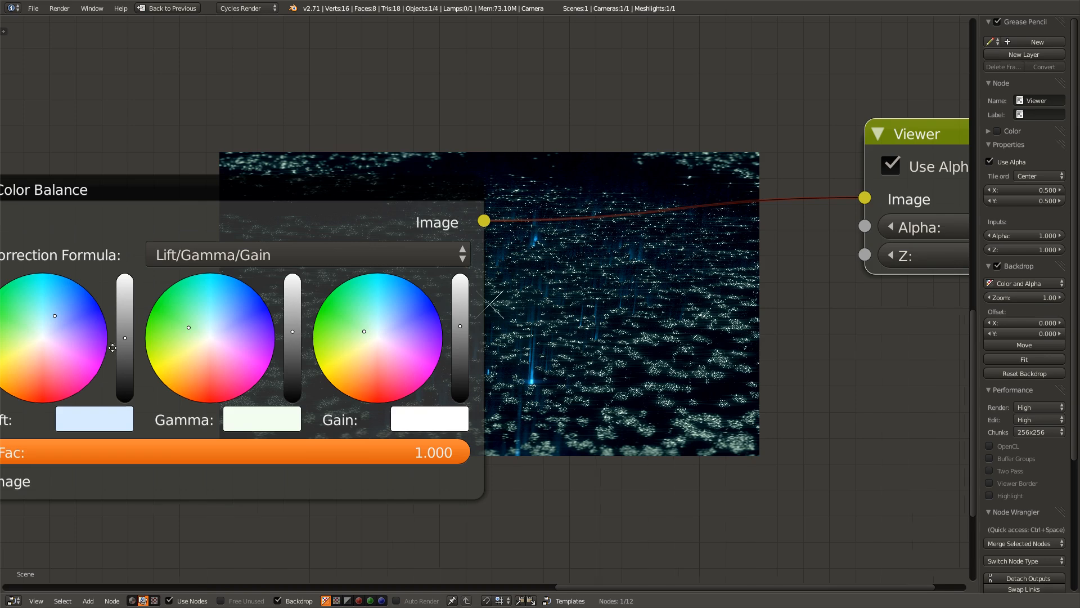
middle_click_drag(112, 347, 171, 353)
left_click_drag(114, 319, 116, 318)
middle_click_drag(438, 441, 450, 487)
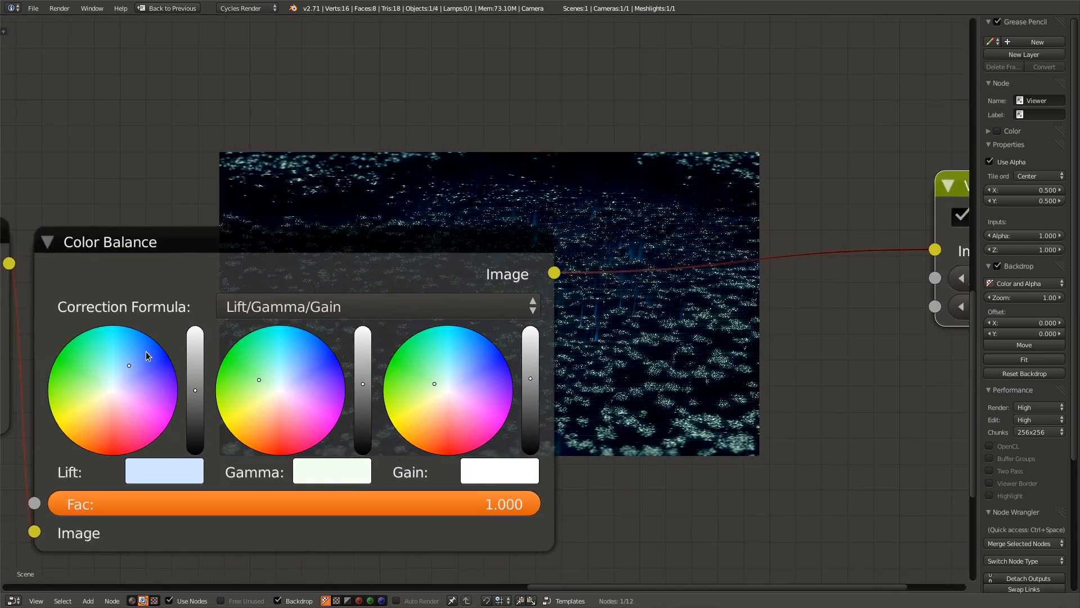
- Fine-tune the light blue tint of the Color Balance node's Lift
left_click_drag(147, 355, 141, 353)
middle_click_drag(282, 421, 151, 361)
left_click(56, 299)
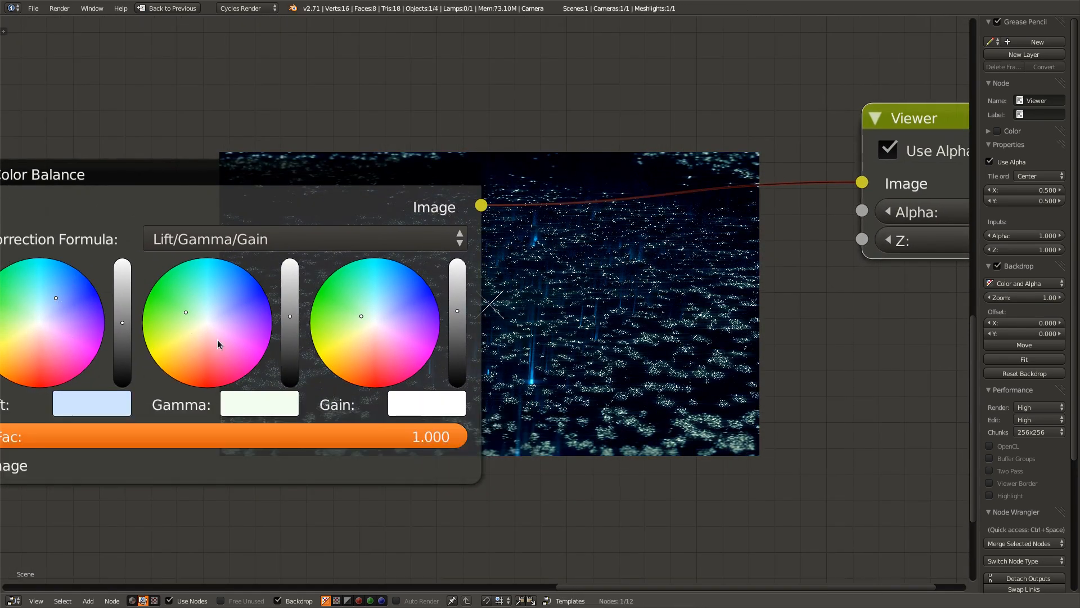
- Reset the Color Balance node's Gamma colour to neutral white and shift its Gain slightly further towards green-cyan
left_click(205, 322)
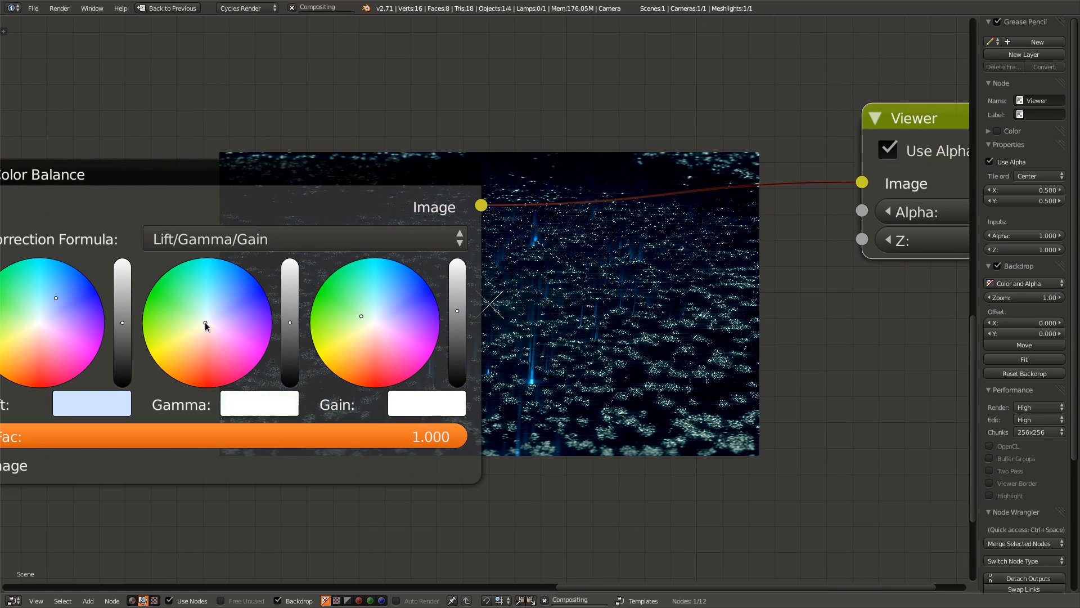
left_click(359, 311)
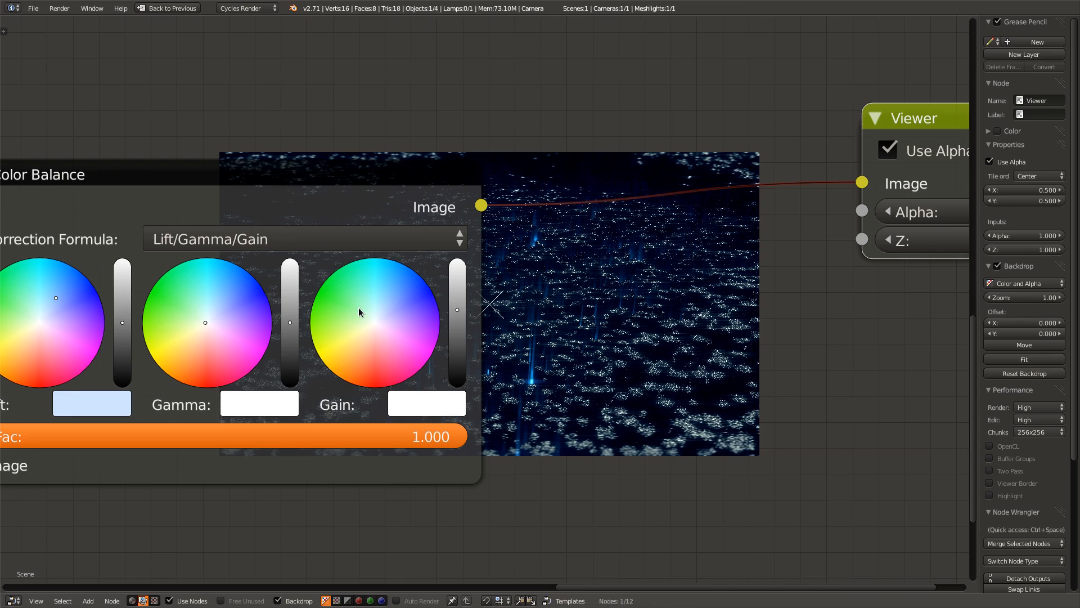
middle_click_drag(357, 306, 260, 336)
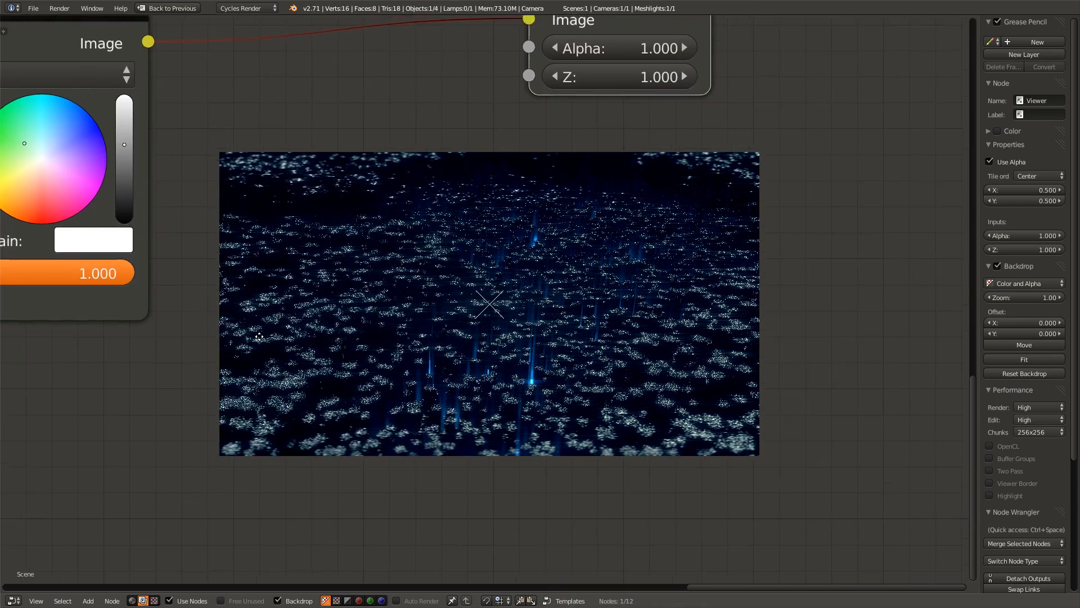
- Add a Texture node below the Color Balance node
scroll(486, 453, "down", 6)
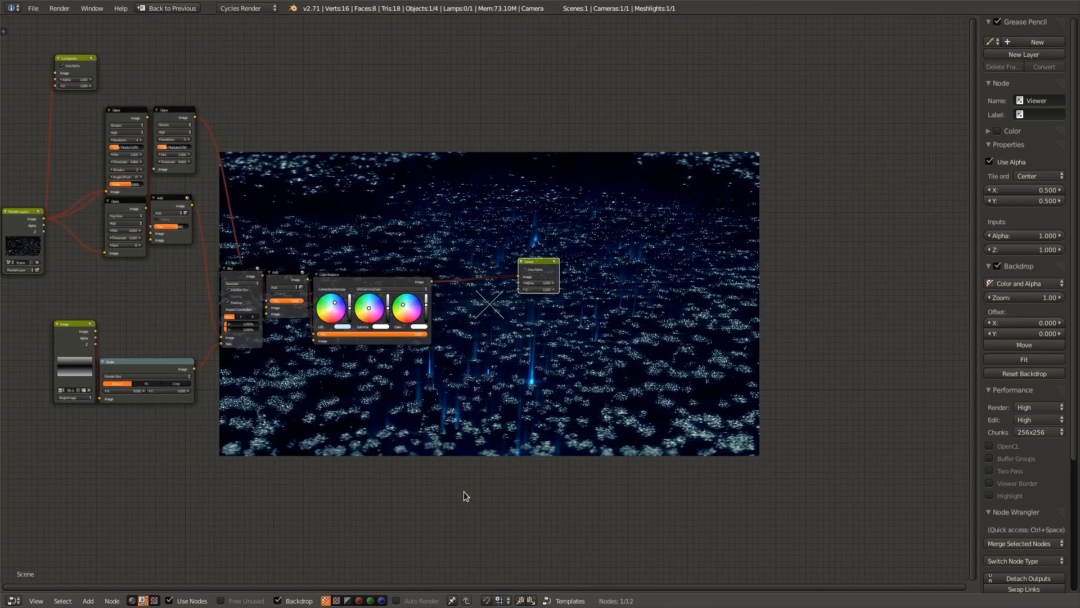
scroll(463, 491, "up", 4)
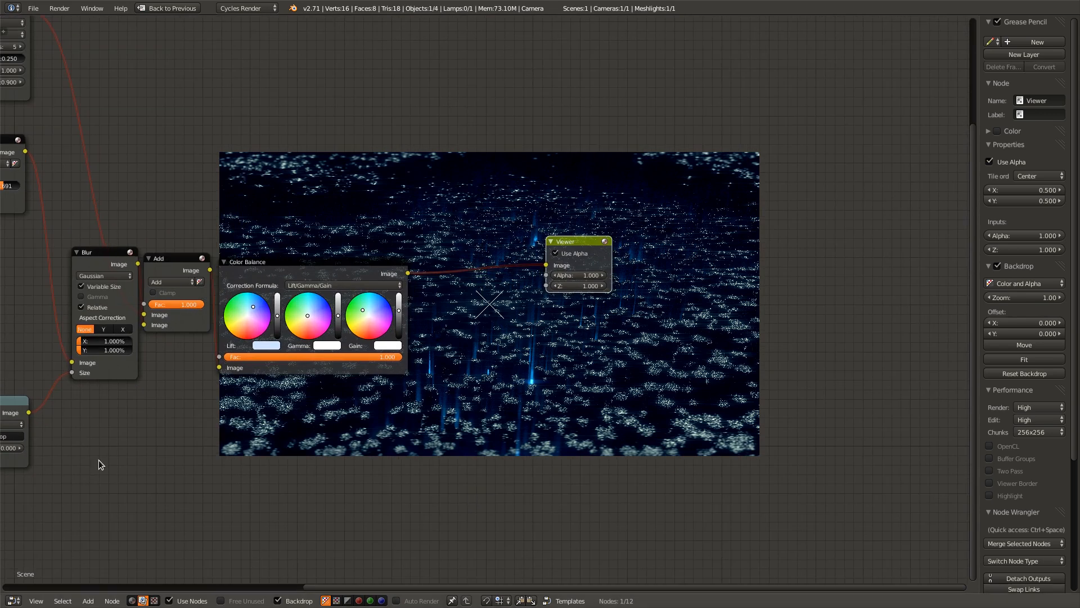
middle_click_drag(346, 502, 441, 464)
key("shift+a")
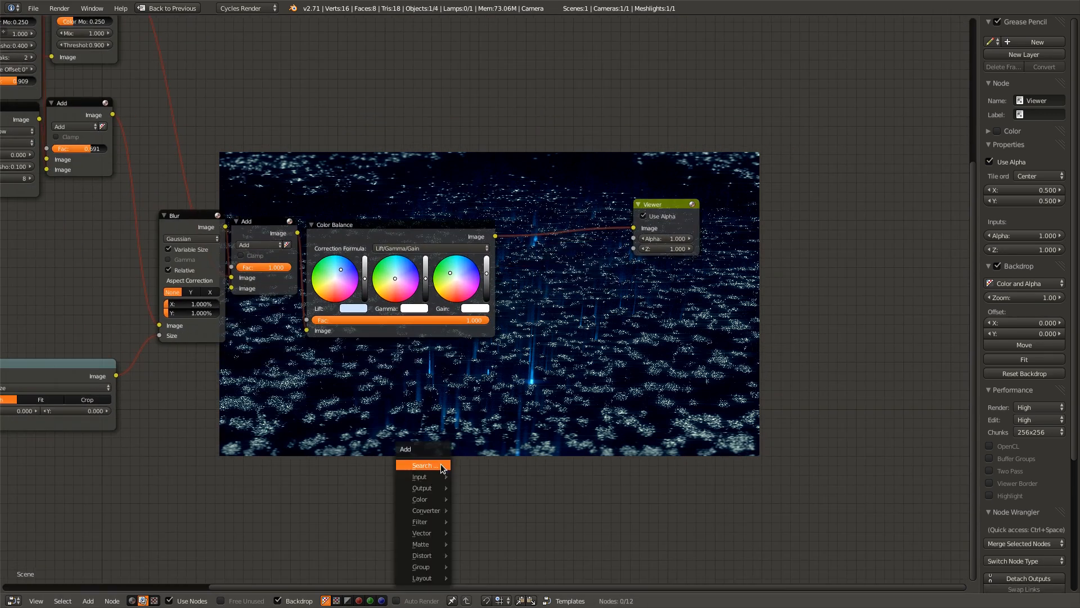
left_click(441, 465)
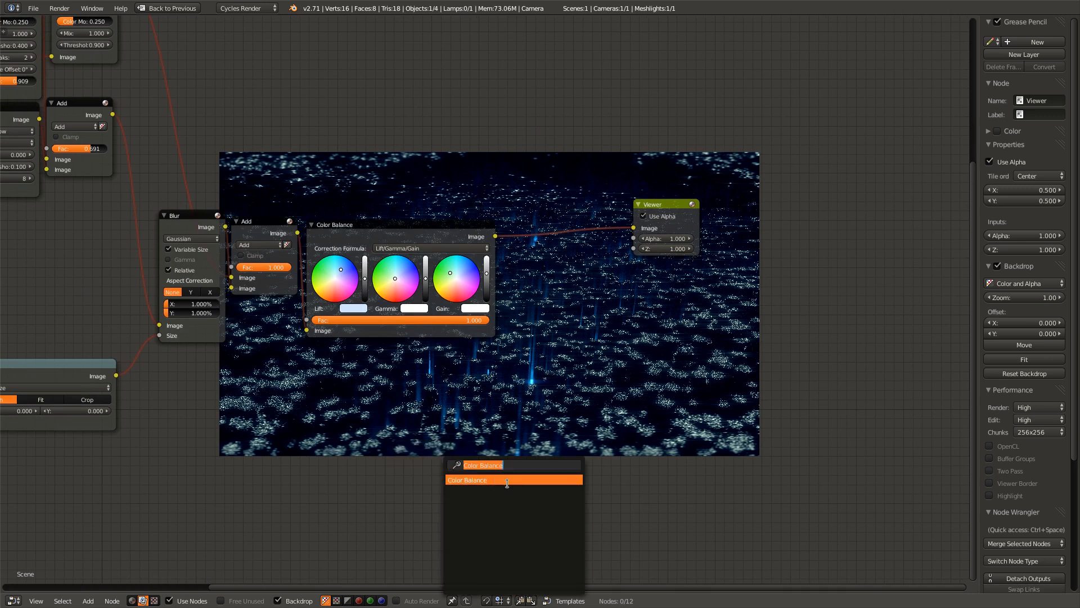
key("BackSpace")
type("tex")
key("Return")
left_click(378, 379)
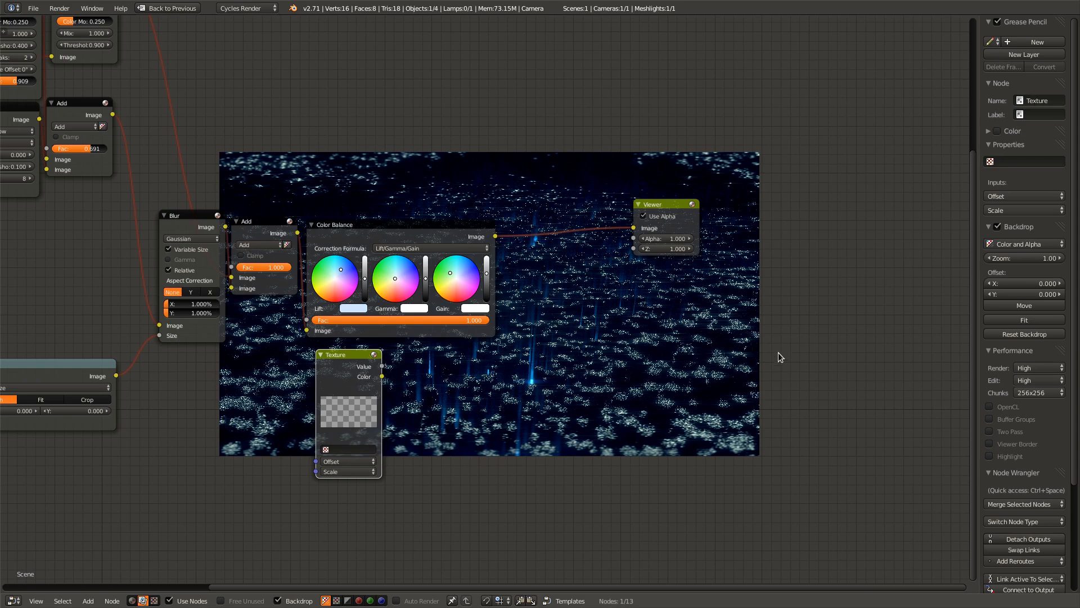
- Return from the maximised node editor to the full layout and create a new brush texture named Splotchy
key("ctrl+Up")
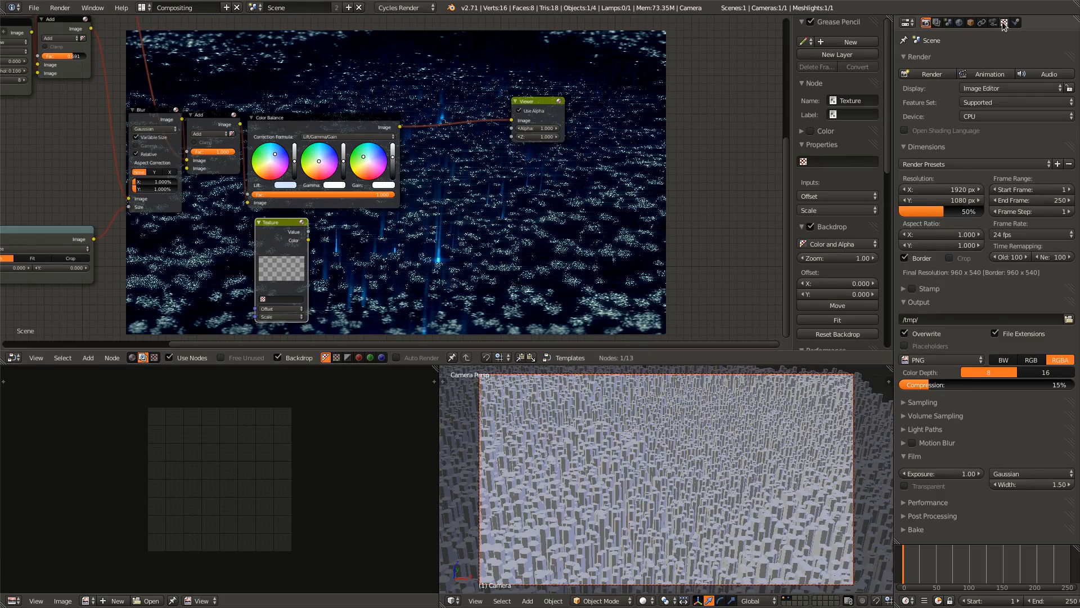
left_click(951, 83)
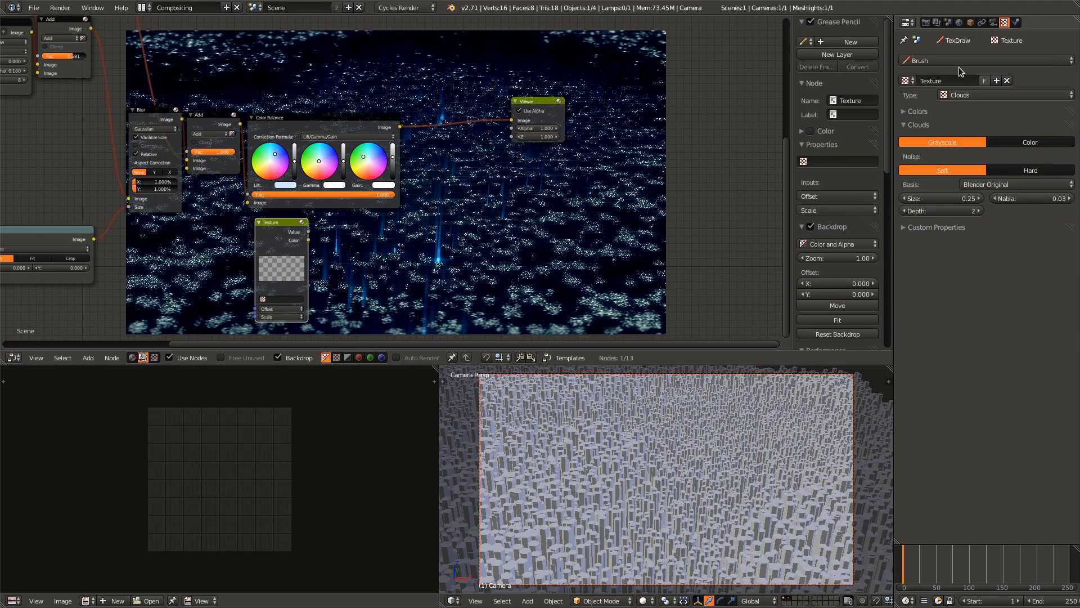
type("Sl")
key("Return")
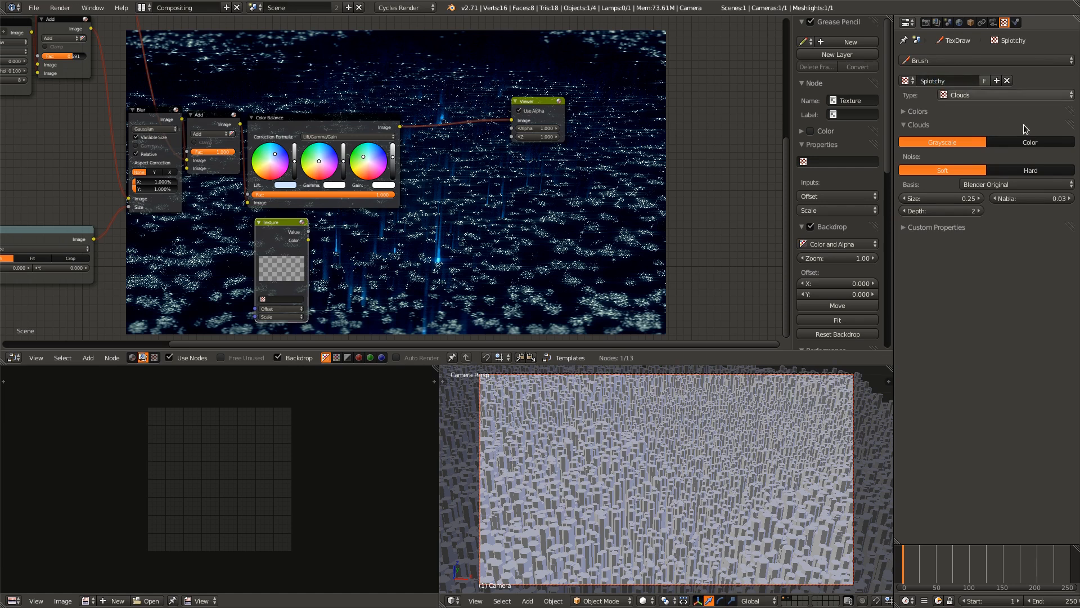
- Switch the Splotchy Clouds texture from grayscale to Color and set its noise size to 2.00
left_click(1034, 143)
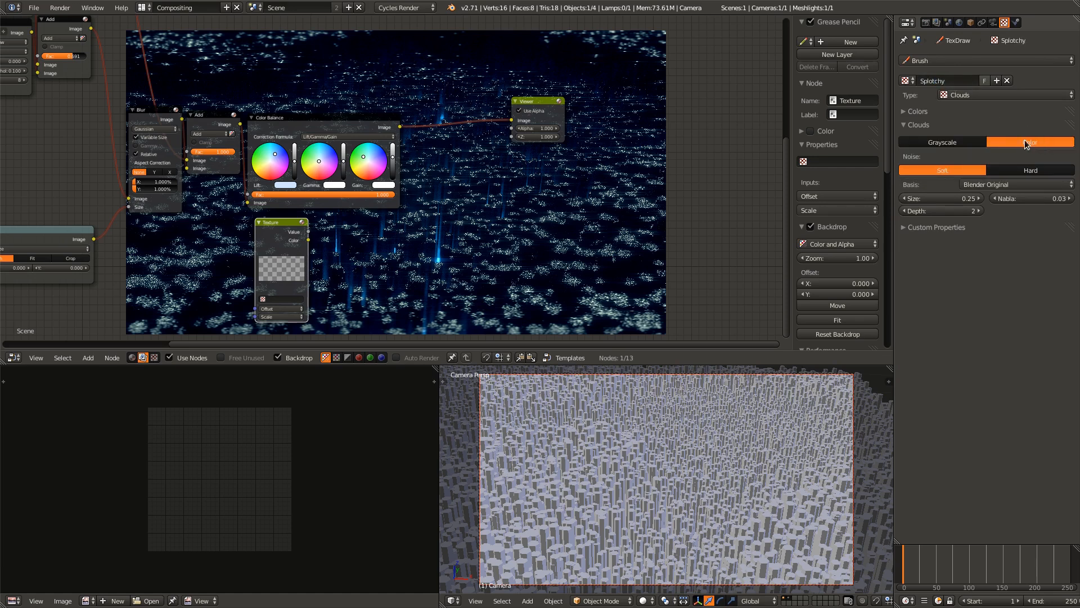
left_click(929, 111)
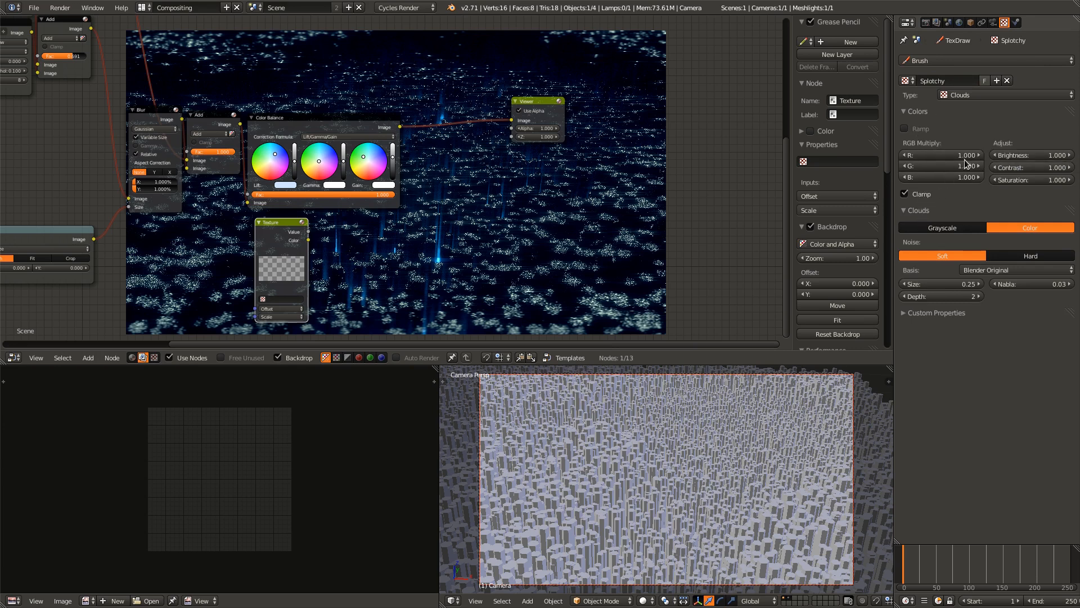
left_click(918, 111)
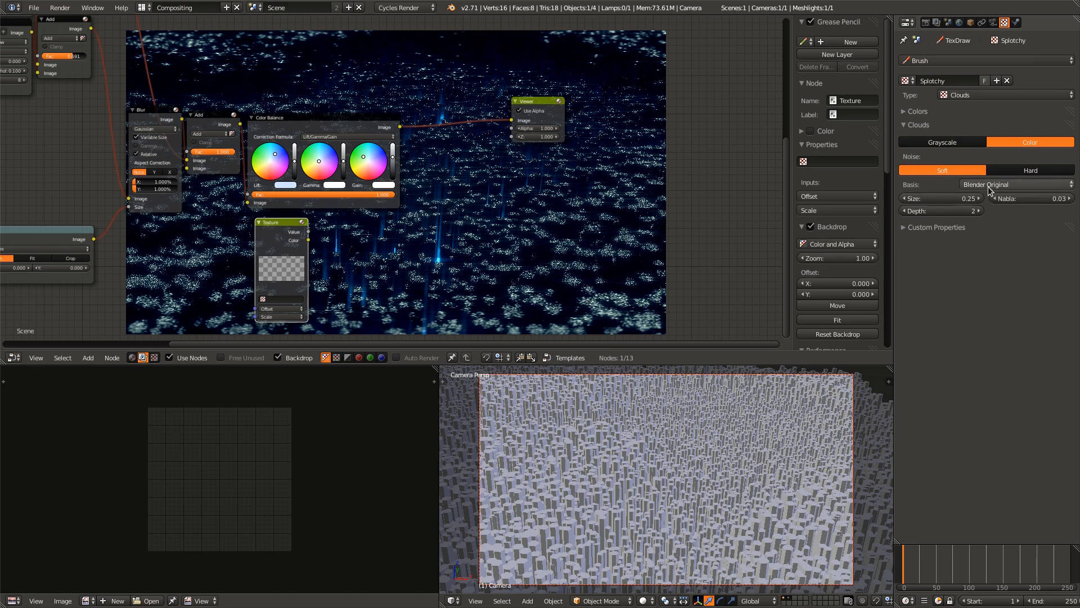
left_click(941, 199)
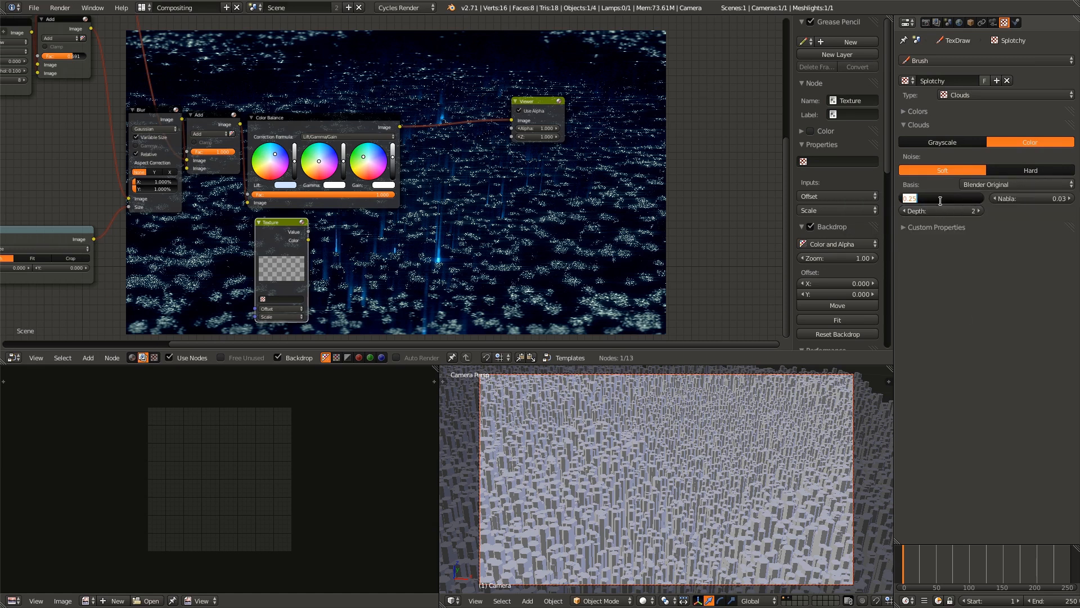
key("Escape")
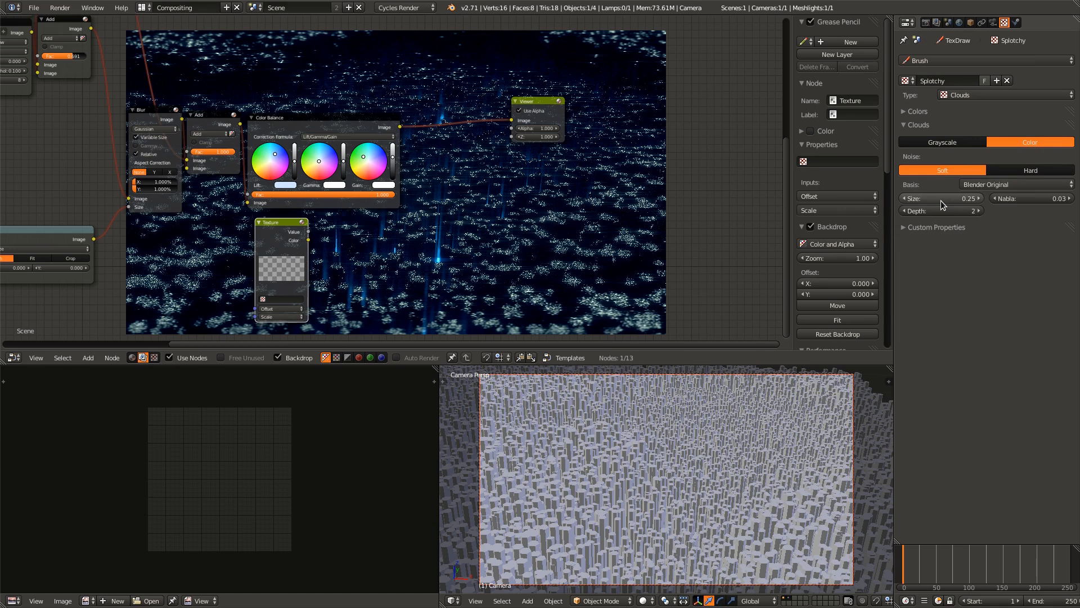
left_click(941, 200)
type("2")
key("Return")
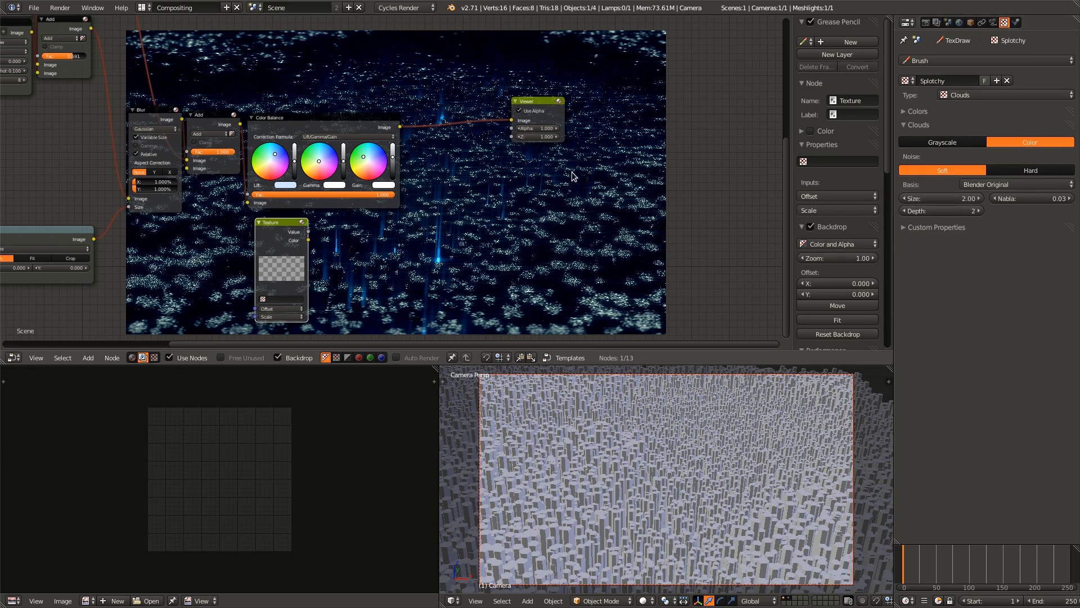
- Set the Splotchy Clouds texture's Nabla to 0.10
left_click(1024, 198)
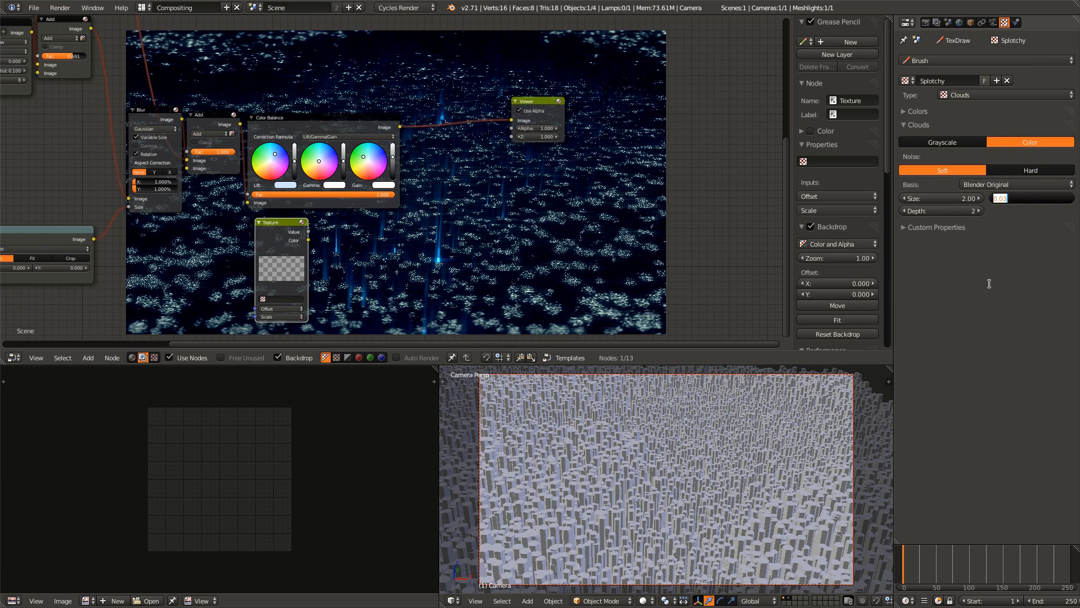
type("0.1")
key("Return")
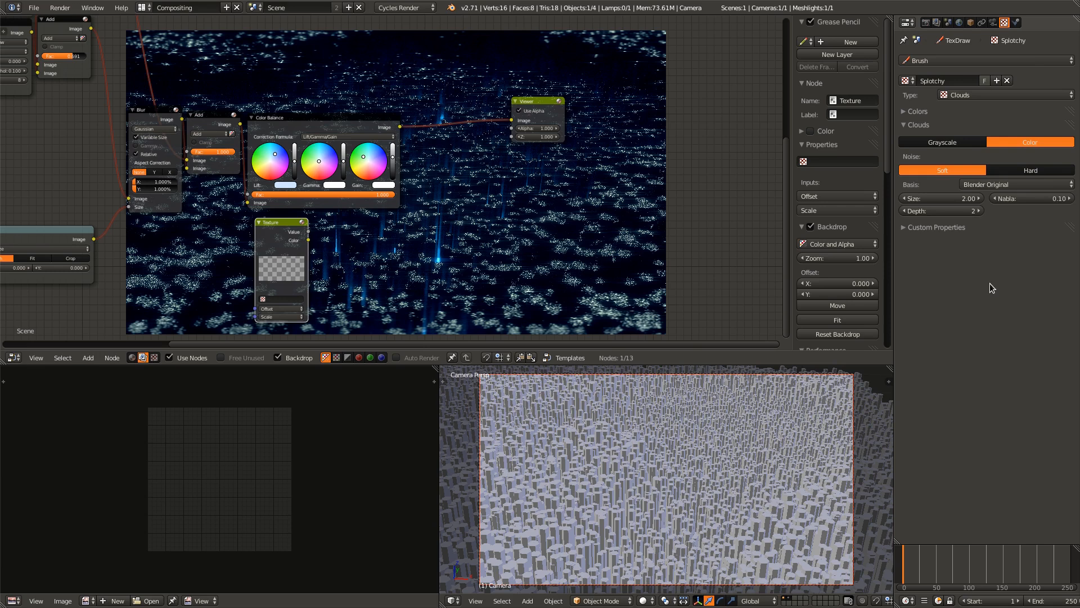
left_click(938, 211)
key("Return")
- Duplicate the Add mix node between Color Balance and Viewer and connect the Texture node's Color output to its second Image input
scroll(416, 216, "down", 2)
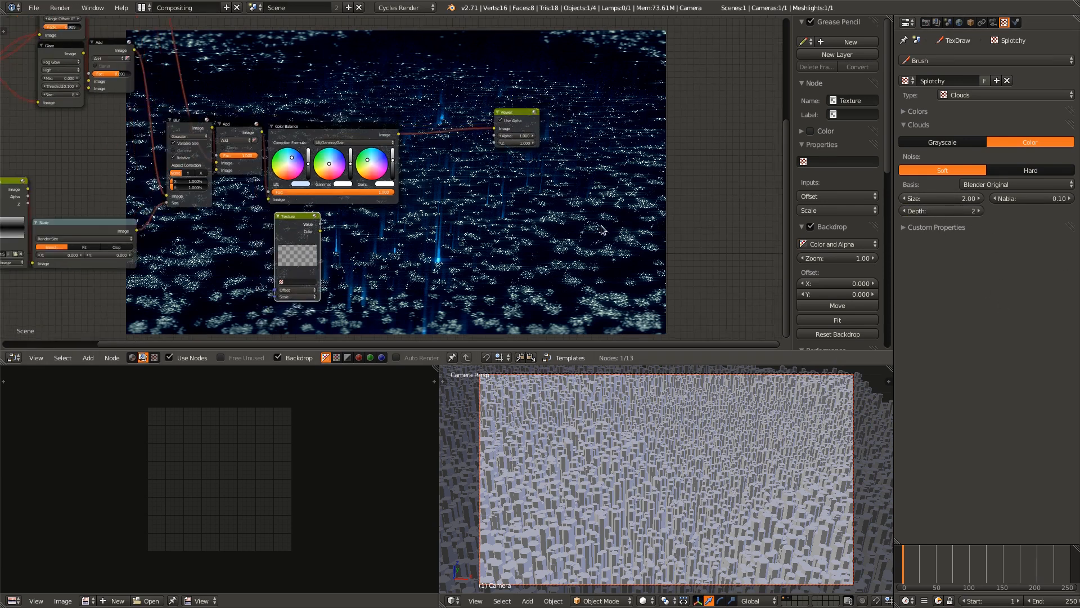
scroll(515, 216, "up", 3)
middle_click_drag(516, 216, 568, 212)
scroll(633, 249, "up", 1)
key("a")
key("shift+a")
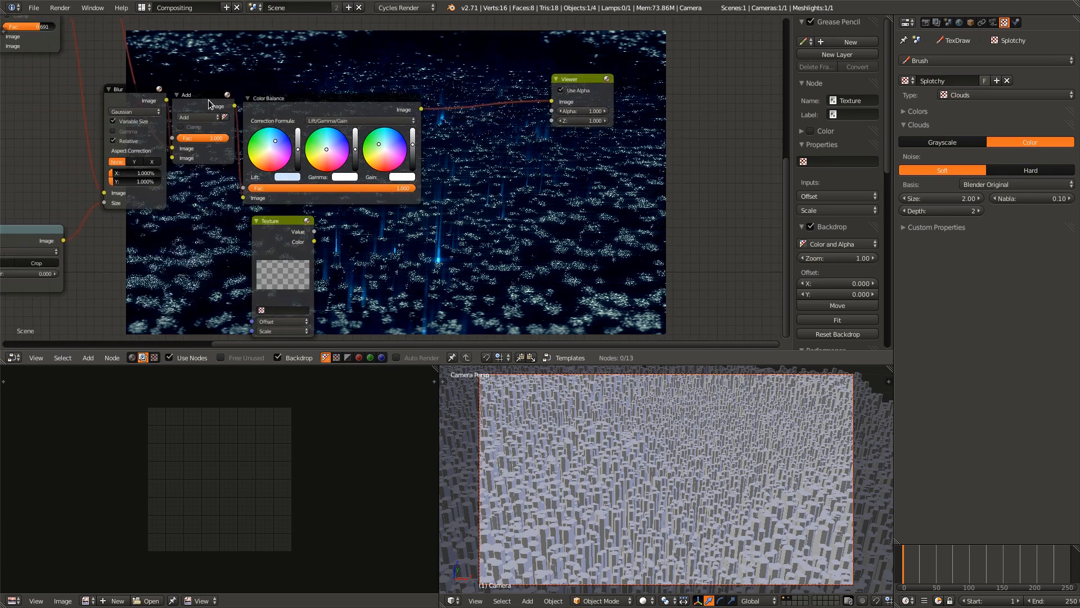
left_click(206, 108)
key("shift+d")
left_click(508, 115)
left_click_drag(468, 167, 314, 241)
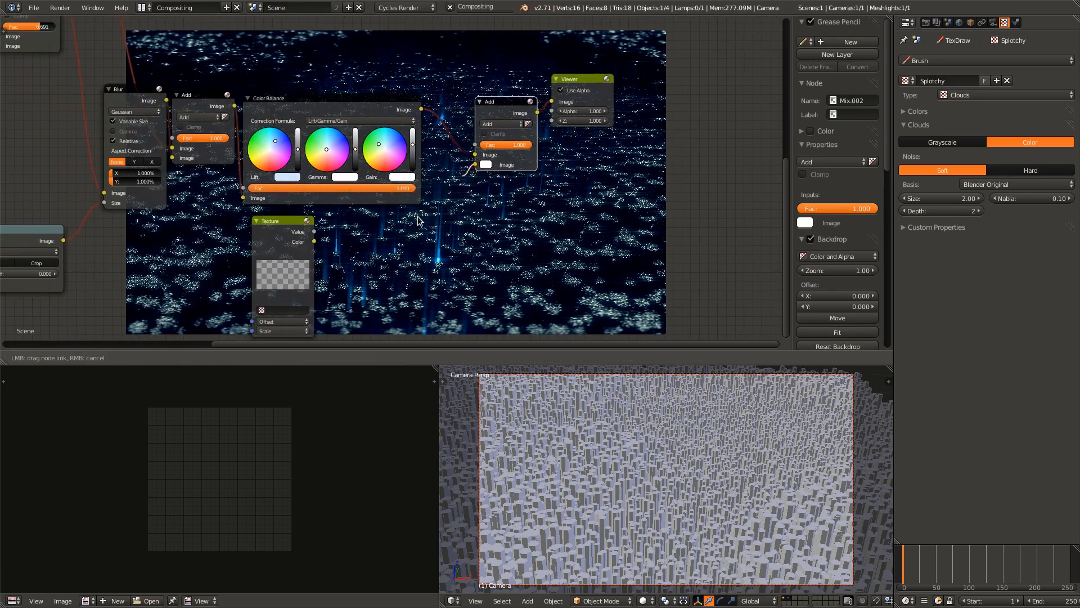
- Change the duplicated mix node's blend type to Color and move it closer to the Color Balance node
left_click(504, 123)
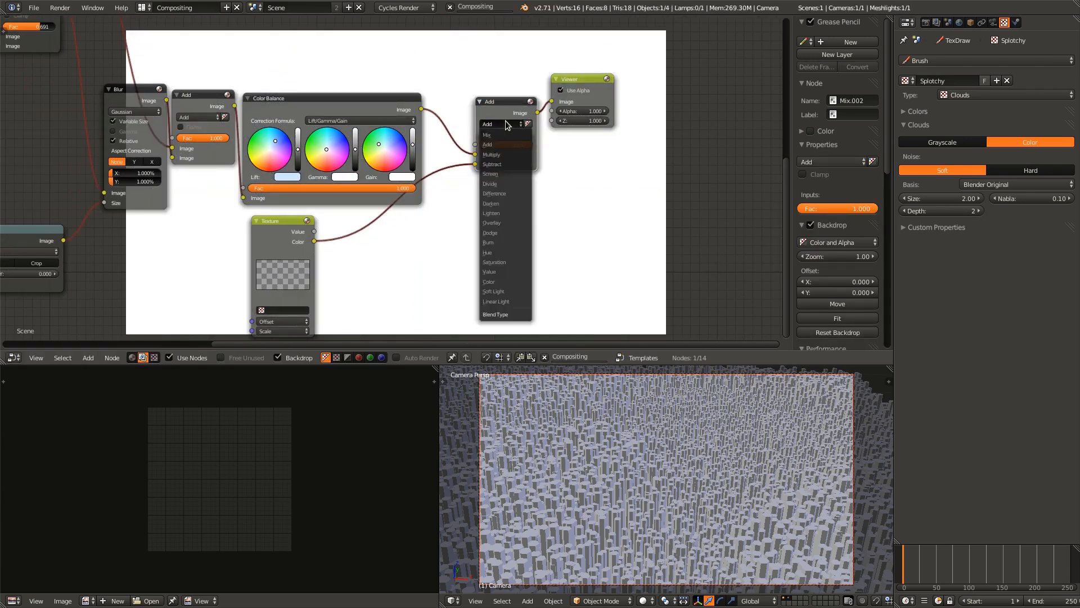
left_click(513, 281)
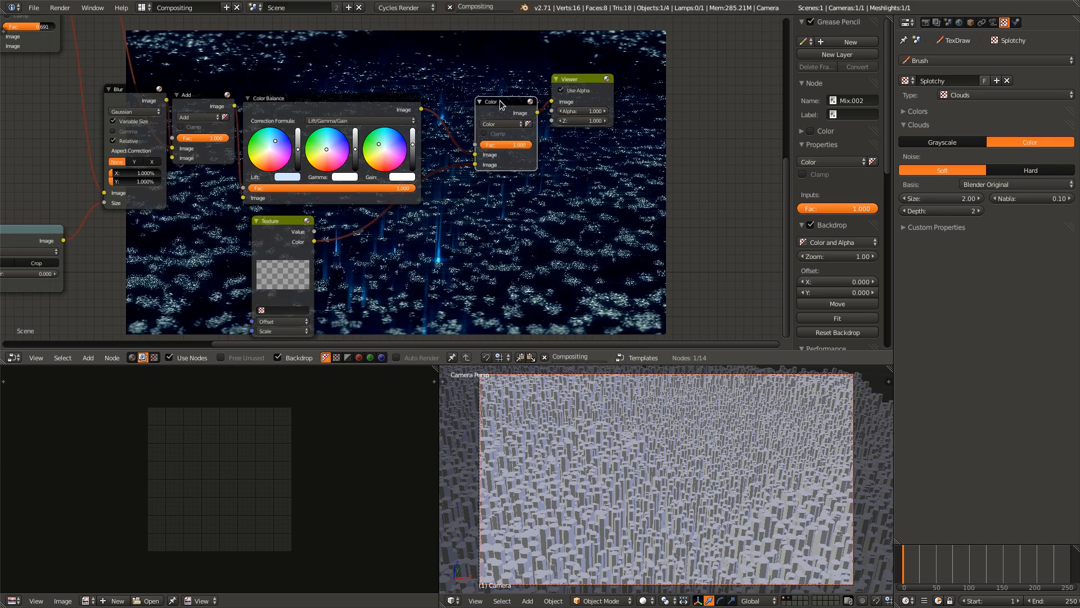
left_click_drag(498, 105, 466, 116)
- Preview the Texture node through the Viewer and assign the Splotchy texture to it
scroll(441, 163, "down", 2)
middle_click_drag(441, 163, 332, 123)
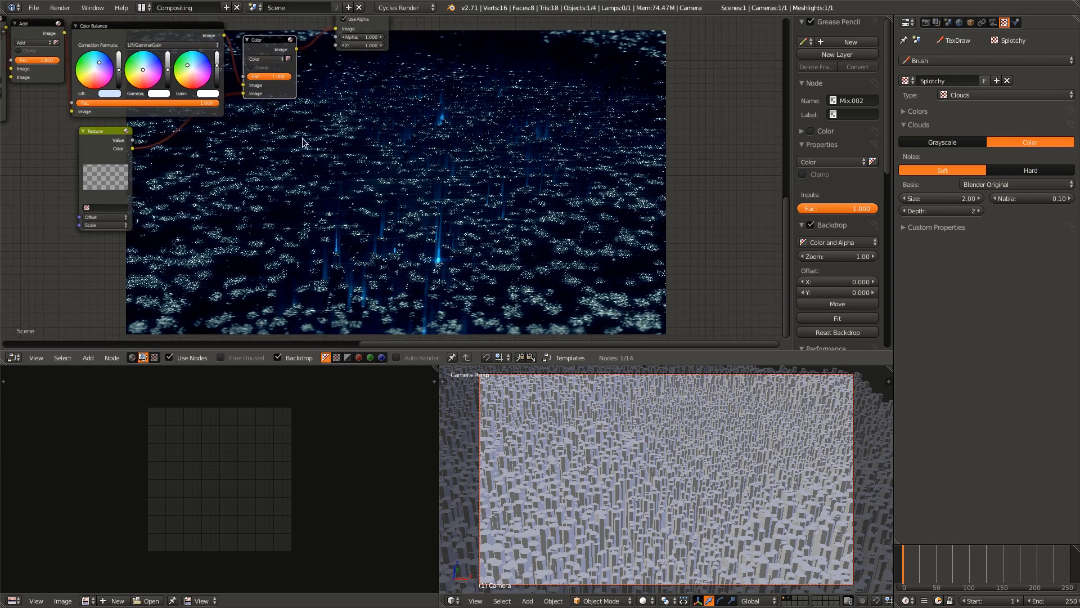
left_click(115, 137)
left_click(109, 132, "ctrl+shift")
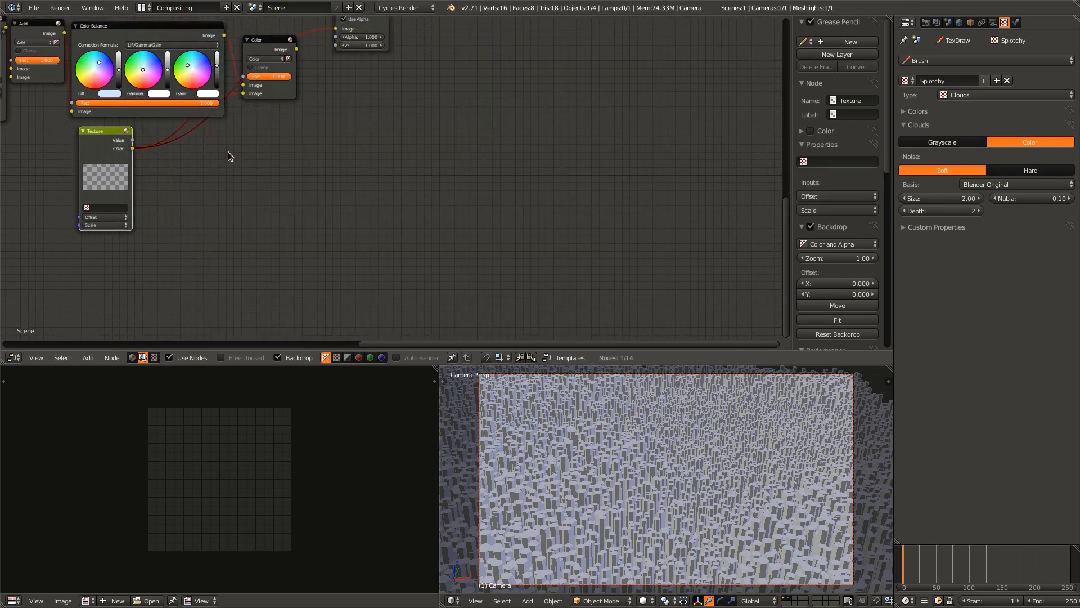
middle_click_drag(210, 184, 337, 208)
scroll(336, 208, "up", 3)
left_click(198, 240)
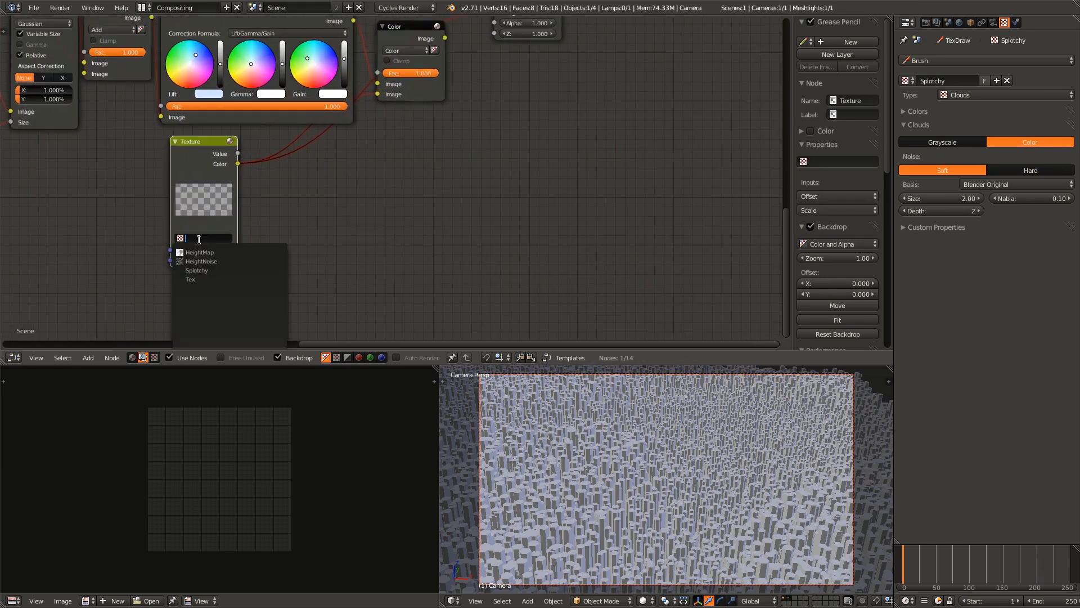
left_click(202, 270)
- Link the Color mix node's output back to the Viewer to preview the tinted composite
middle_click_drag(417, 169, 263, 201)
scroll(265, 211, "down", 3)
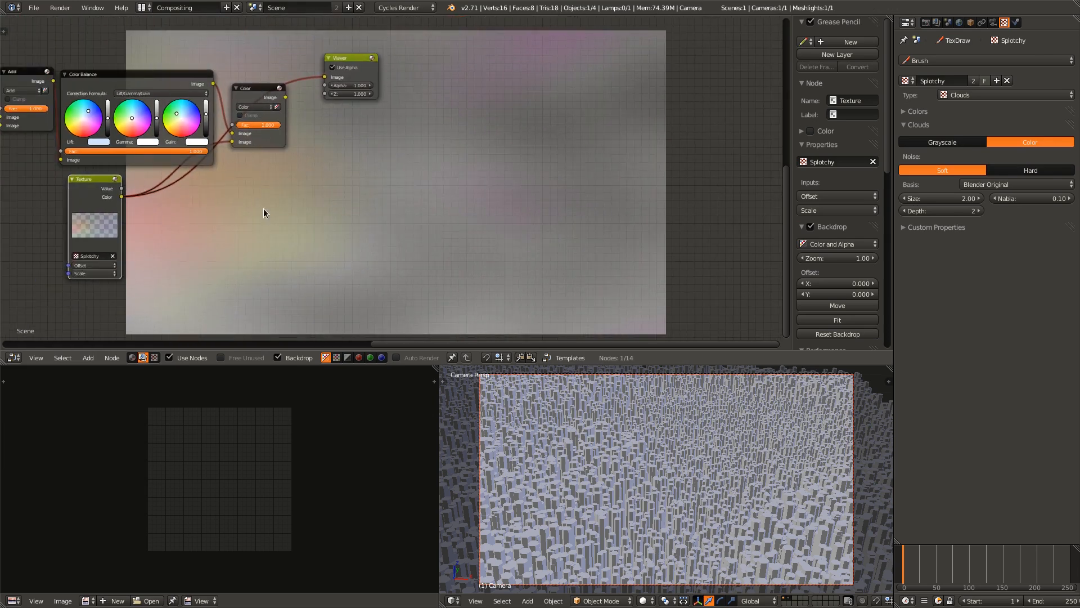
middle_click_drag(269, 120, 283, 164)
scroll(325, 175, "up", 1)
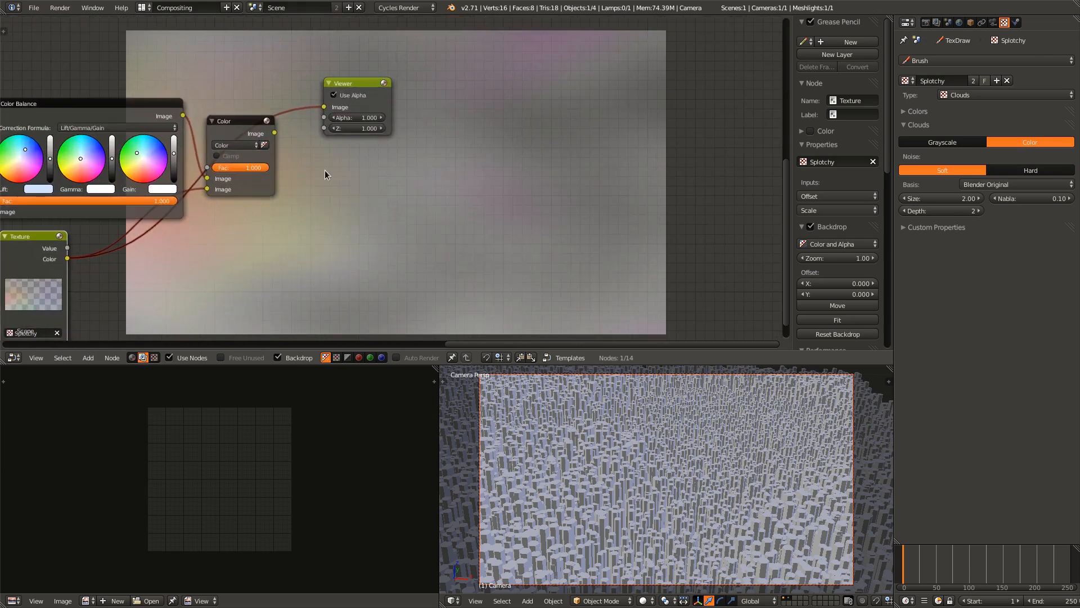
left_click(241, 129, "ctrl+shift")
middle_click_drag(384, 256, 282, 187)
scroll(215, 234, "up", 1)
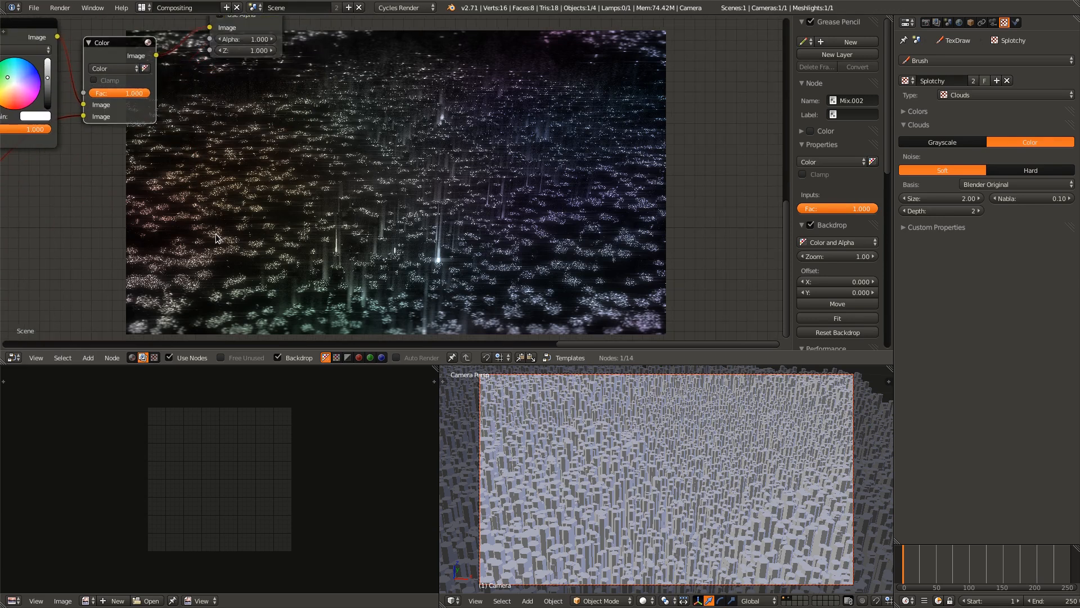
- Lower the Color mix node's factor to 0.418
middle_click_drag(249, 192, 390, 218)
scroll(389, 219, "up", 5)
left_click(160, 120)
type("0.355")
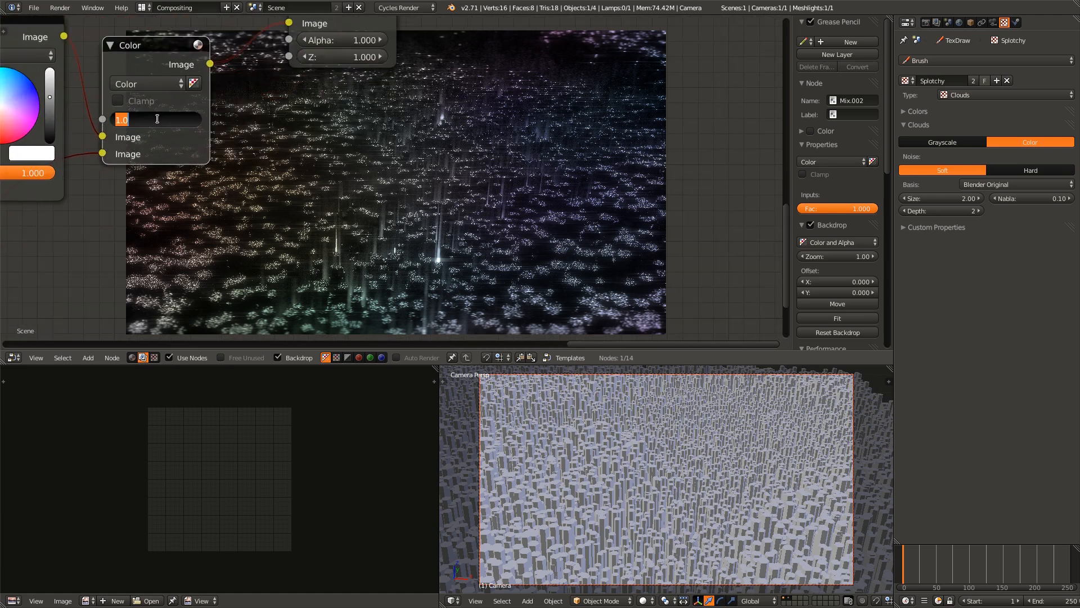
key("Return")
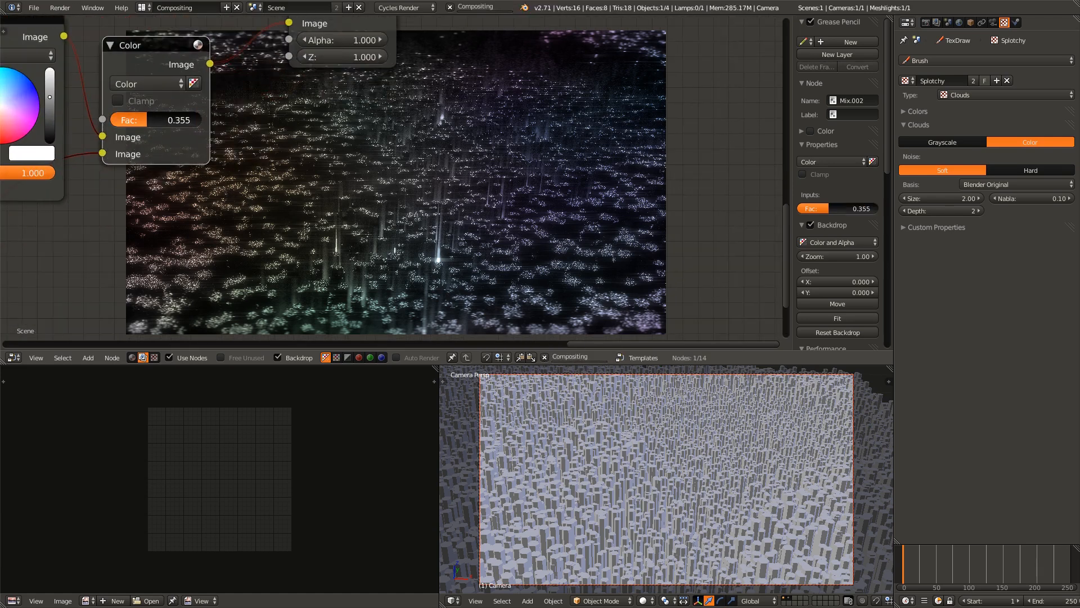
left_click_drag(147, 121, 153, 121)
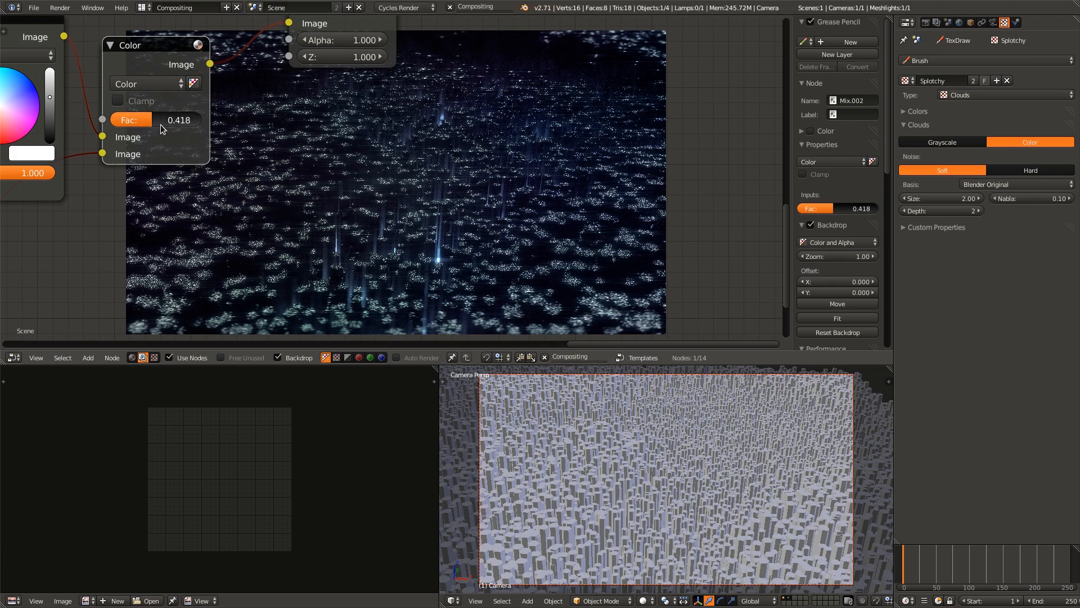
middle_click_drag(409, 217, 295, 194)
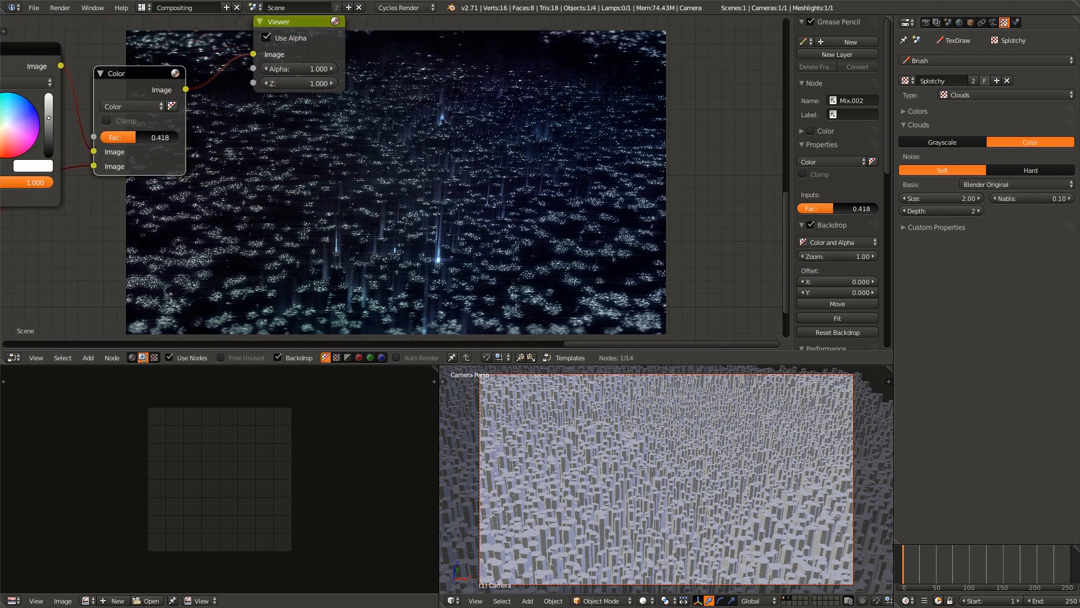
- Cut the link running from the Render Layers node to the Composite node
scroll(282, 191, "down", 3)
middle_click_drag(123, 169, 326, 186)
scroll(327, 187, "down", 2)
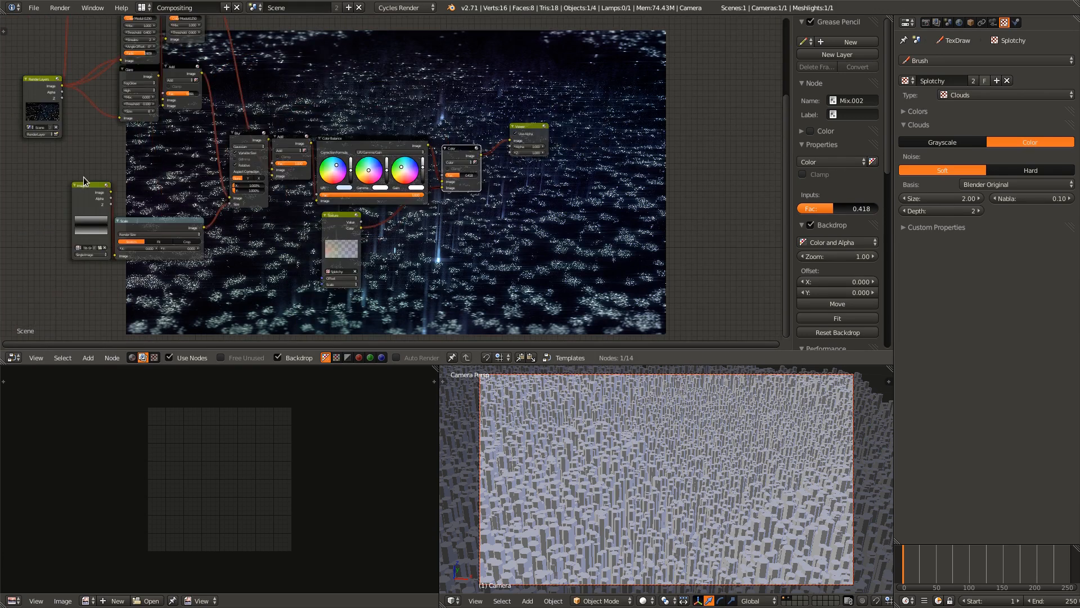
scroll(56, 188, "up", 2)
middle_click_drag(56, 187, 339, 353)
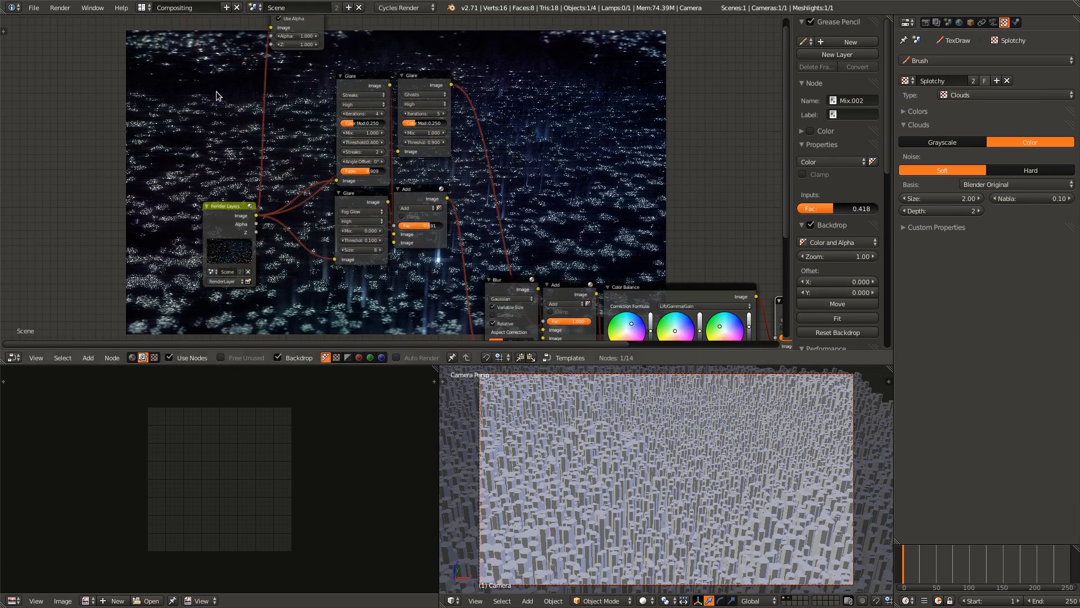
left_click_drag(218, 139, 298, 123, "ctrl")
scroll(298, 127, "down", 1)
middle_click_drag(299, 127, 233, 201)
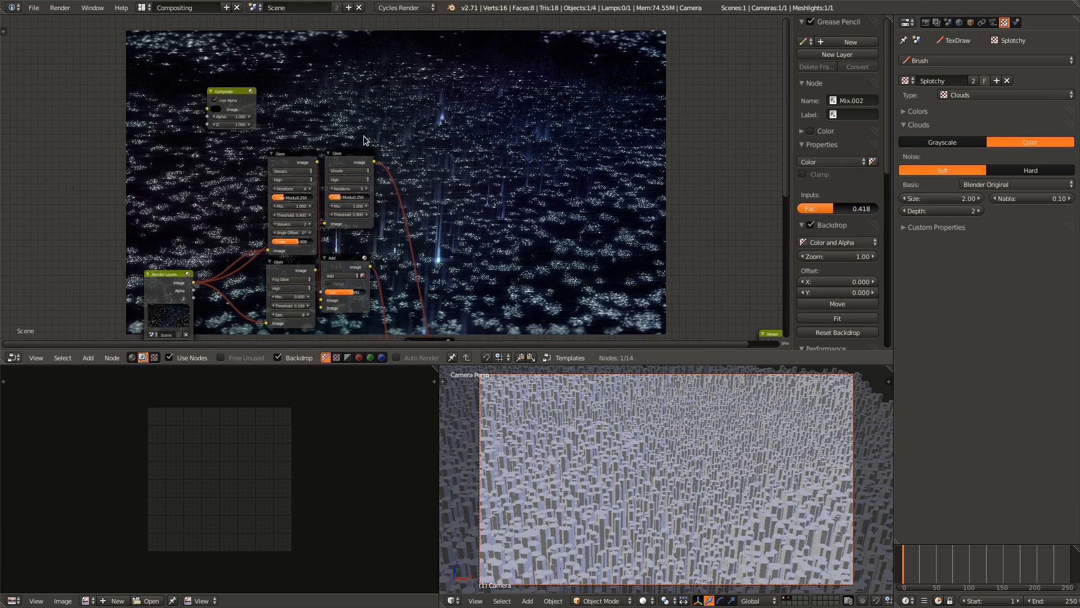
- Move the Composite node to the end of the node chain, directly below the Viewer node
left_click(222, 93)
middle_click_drag(270, 156, 57, 95)
key("g")
left_click(557, 266)
middle_click_drag(557, 267, 445, 185)
key("g")
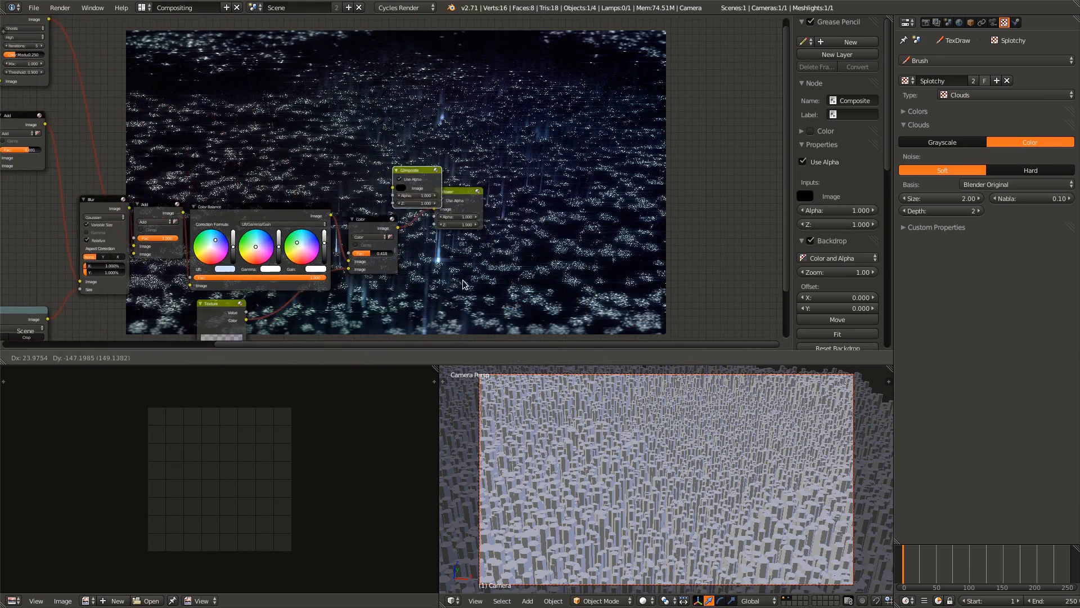
left_click(495, 316)
- Link the Color mix node's output to the Composite node
left_click(365, 217, "shift")
key("f")
middle_click_drag(365, 218, 262, 158)
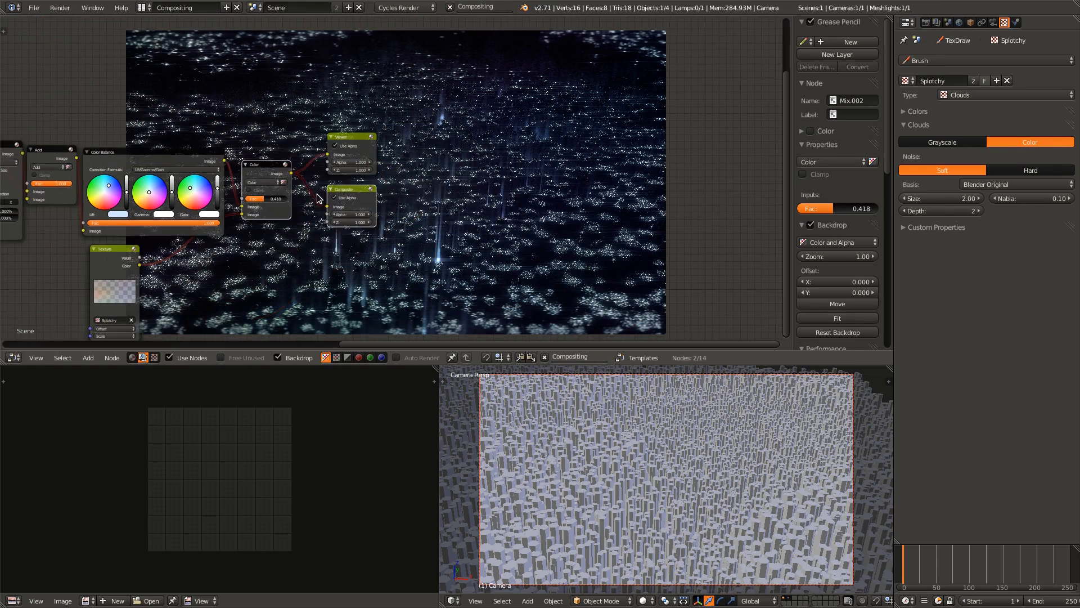
scroll(273, 301, "up", 4)
middle_click_drag(273, 299, 445, 214)
scroll(445, 214, "down", 2)
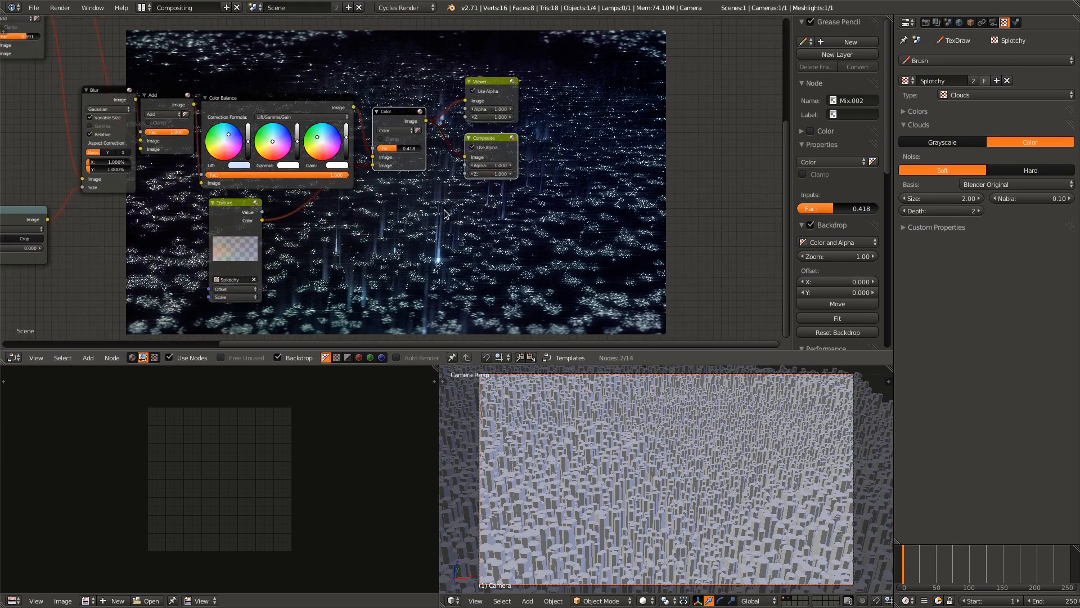
- Apply the HDTV 1080p preset to the render dimensions
left_click(925, 22)
left_click(981, 165)
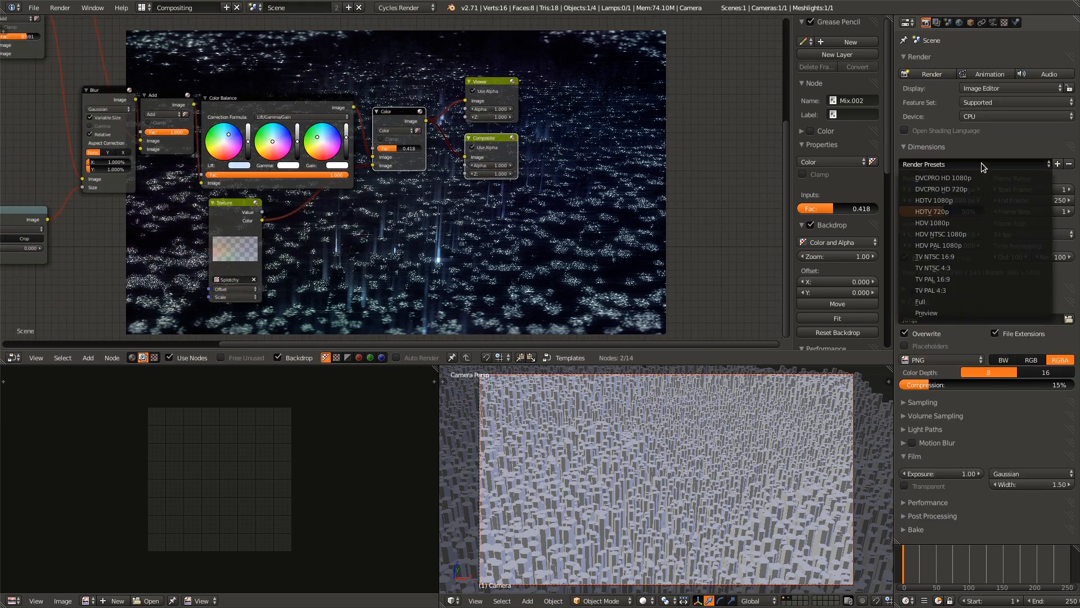
left_click(936, 200)
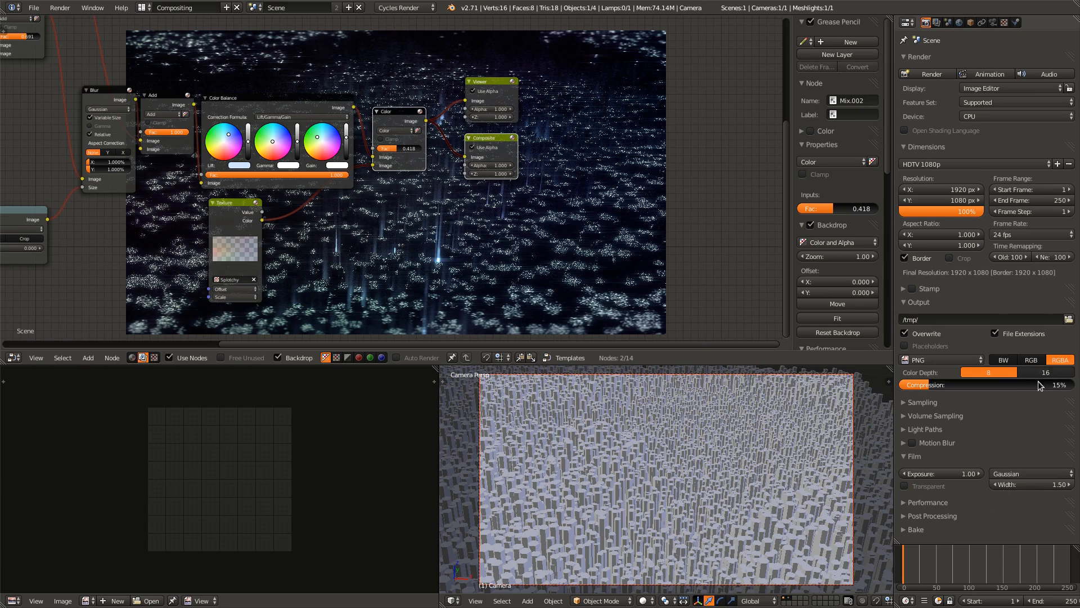
- Apply the Final sampling preset to the Cycles render settings
left_click(968, 402)
left_click(968, 420)
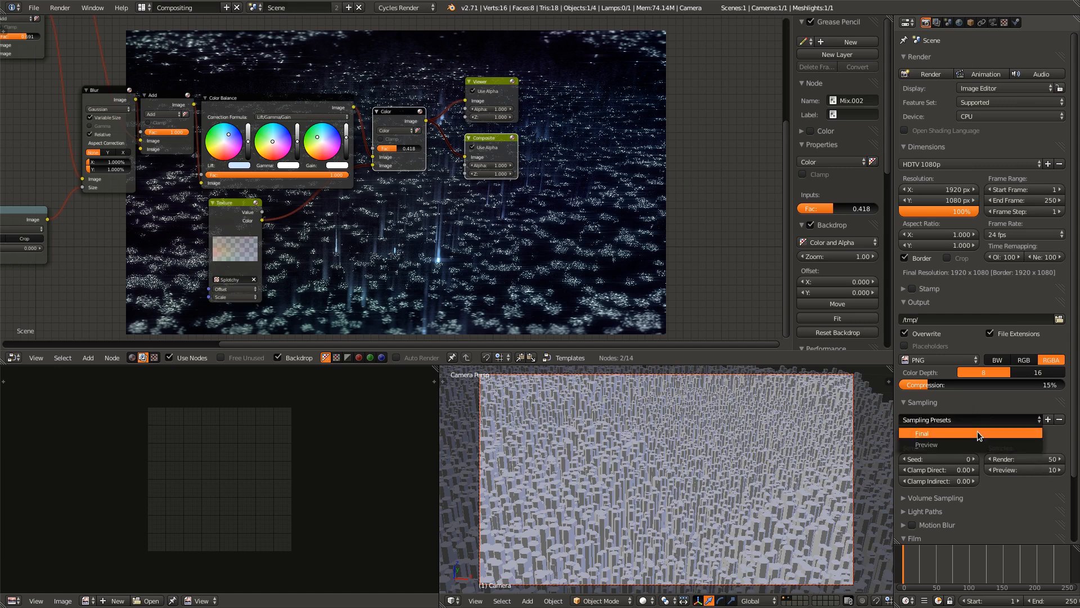
left_click(956, 456)
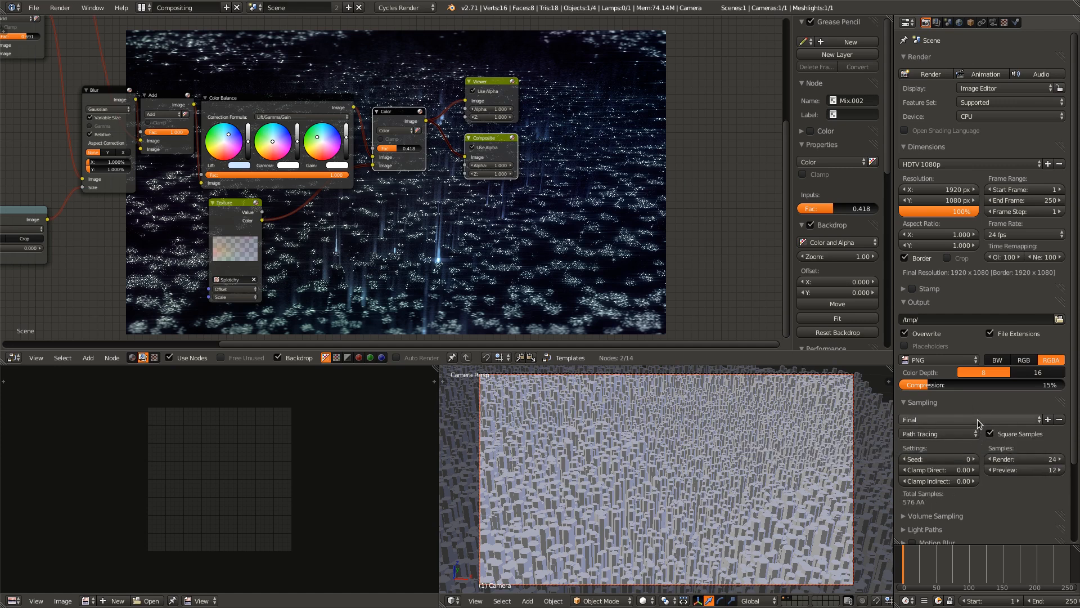
left_click(978, 422)
left_click(978, 422)
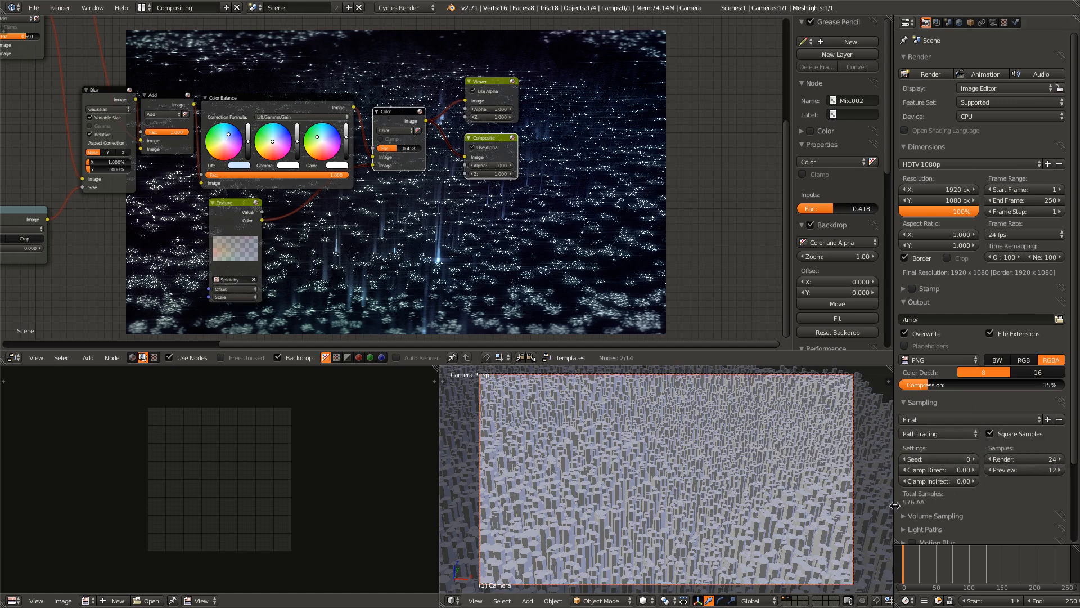
- Set the render samples to 100
left_click(1058, 459)
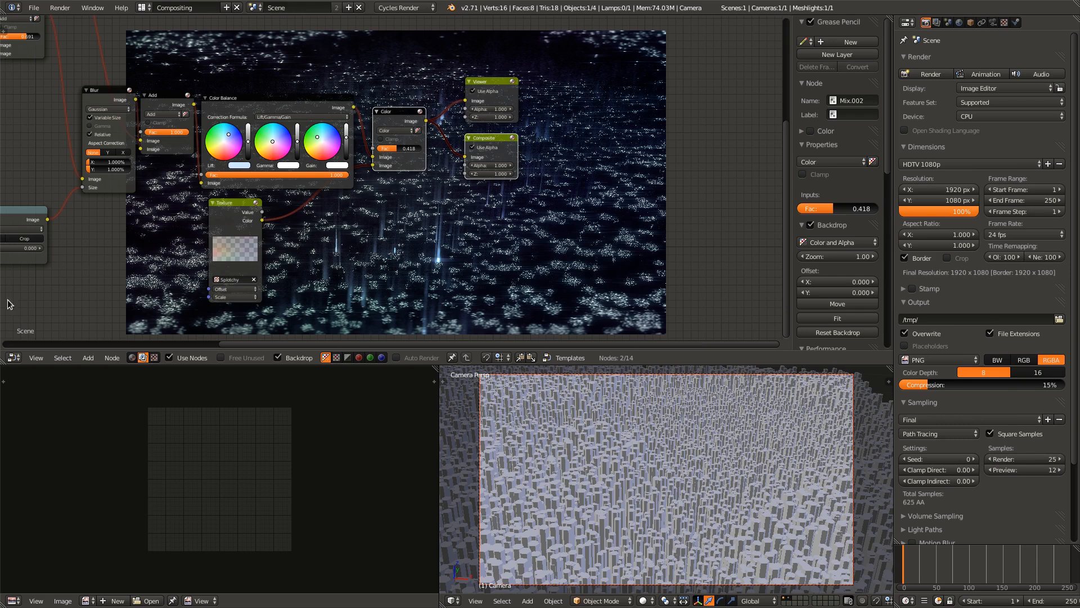
left_click(1020, 459)
type("100")
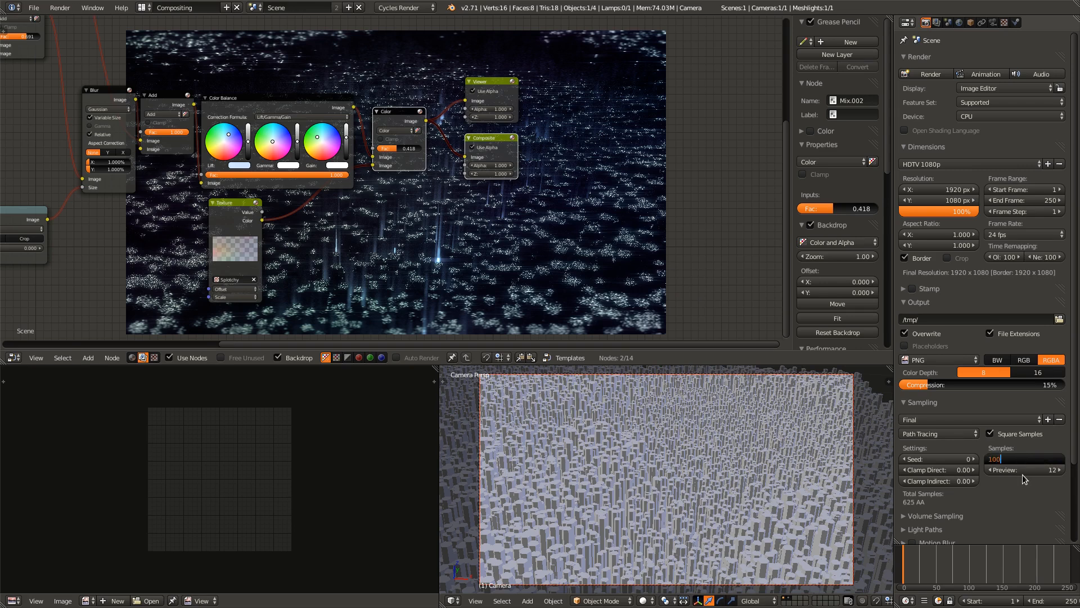
key("Return")
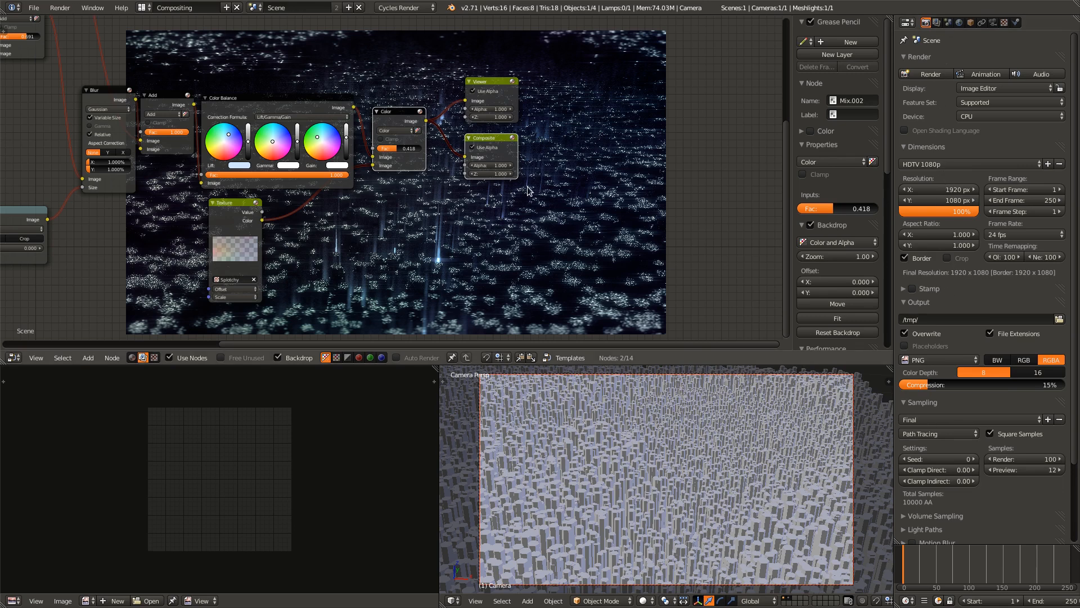
- Set the number of hair particles on the plane's particle system to 15000
scroll(528, 190, "down", 1)
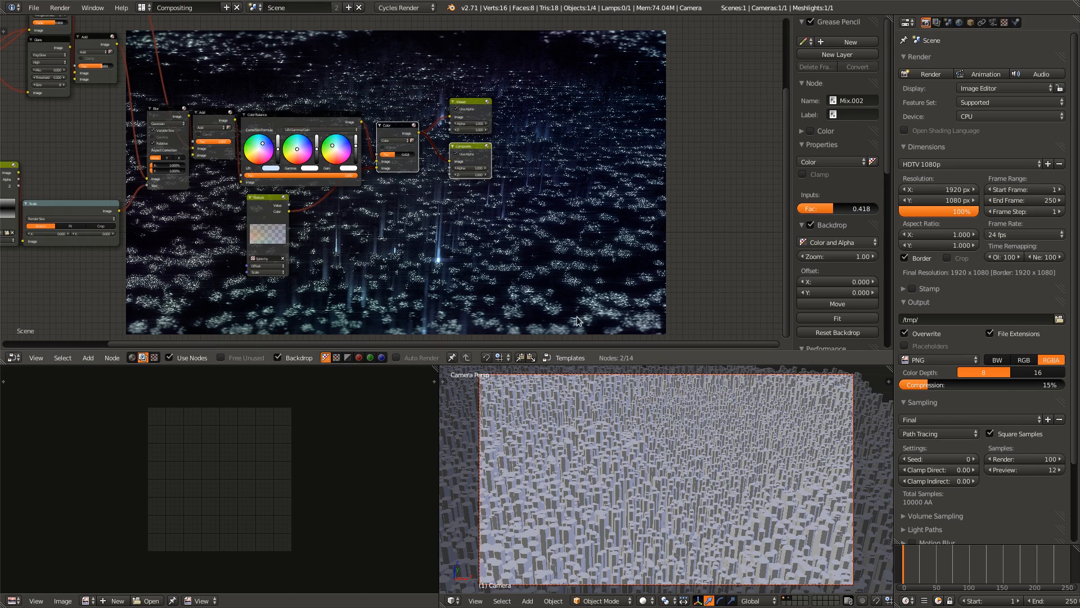
right_click(641, 470)
left_click(1038, 23)
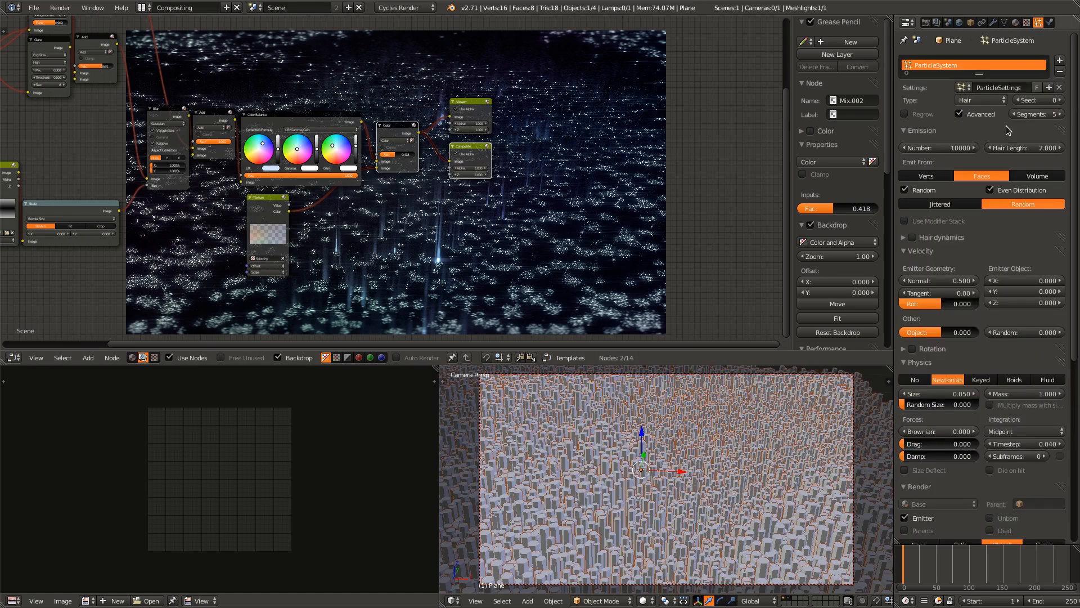
left_click(948, 147)
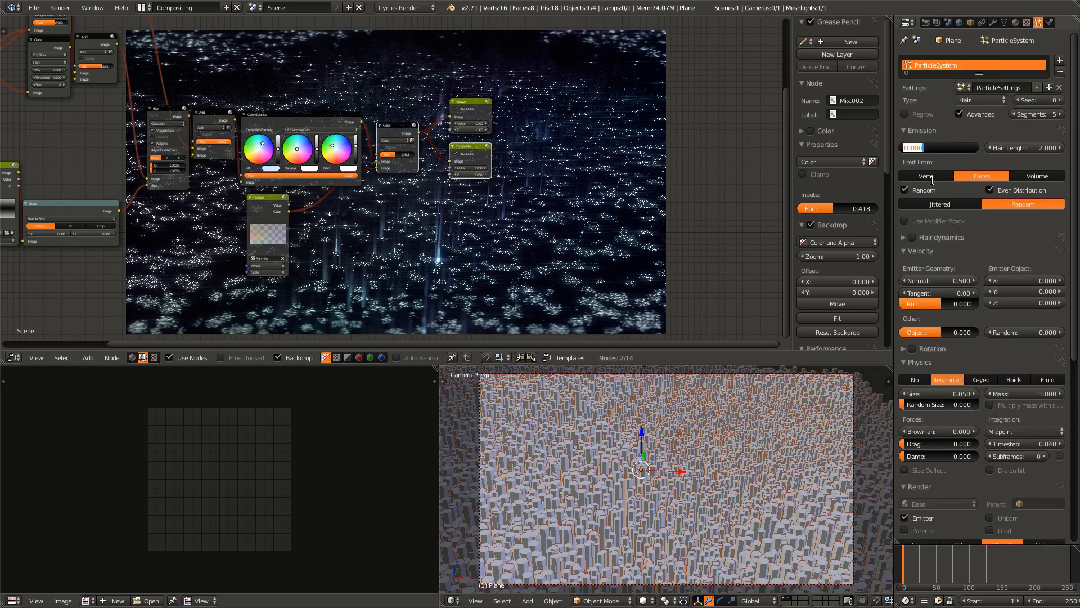
key("Right")
type("5")
key("Return")
scroll(699, 429, "down", 3)
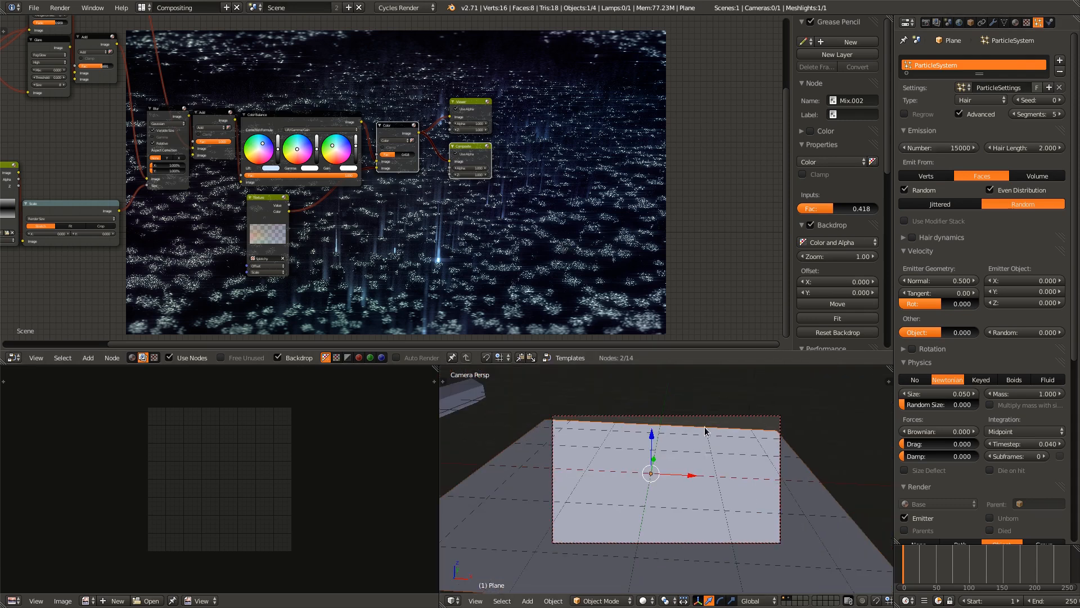
scroll(700, 273, "up", 1)
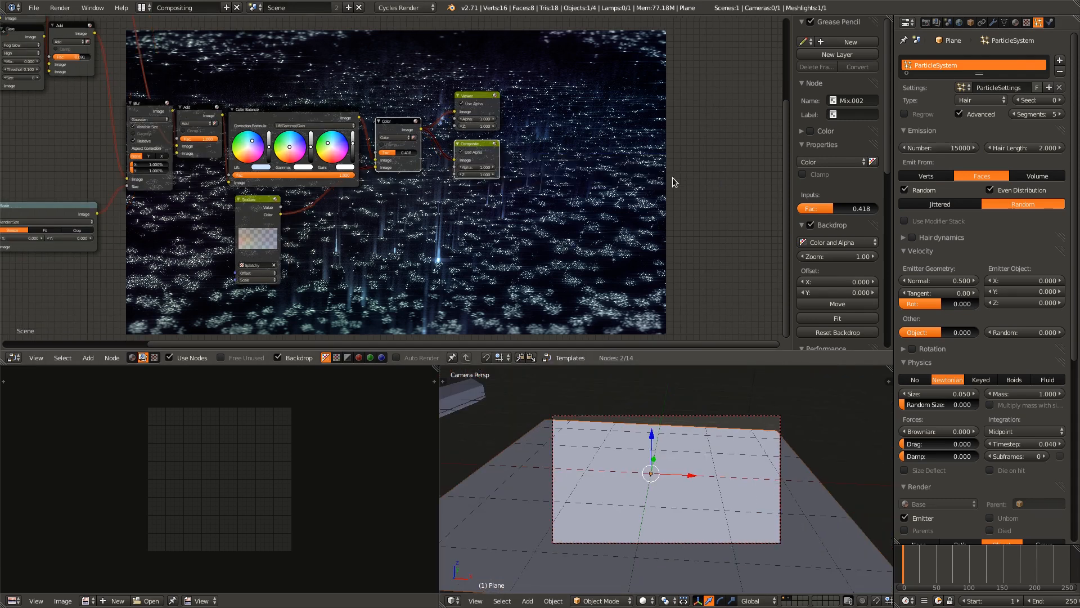
middle_click_drag(675, 181, 674, 265)
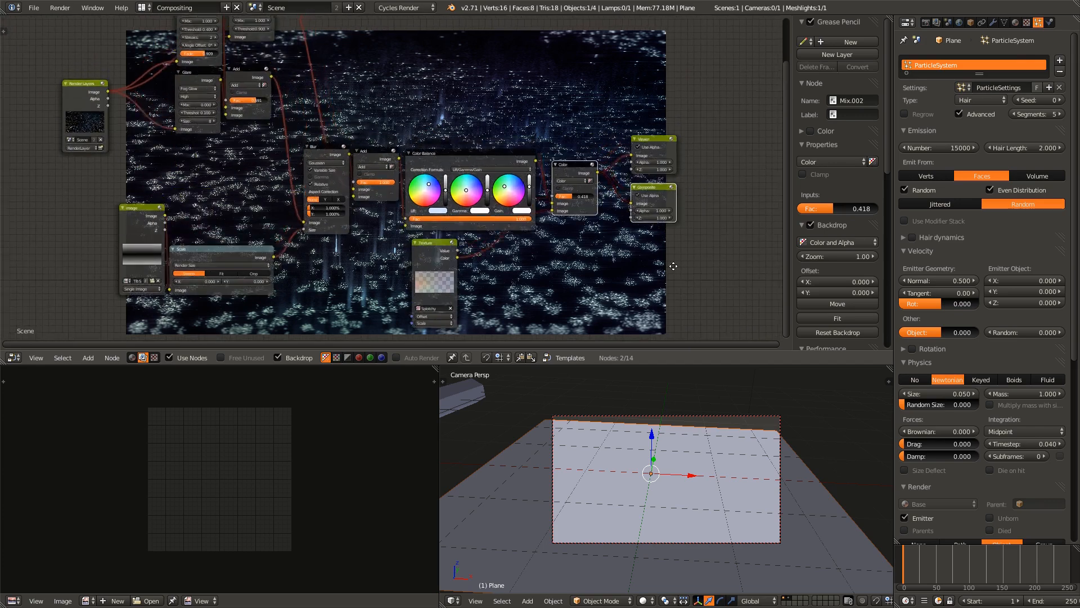
key("super")
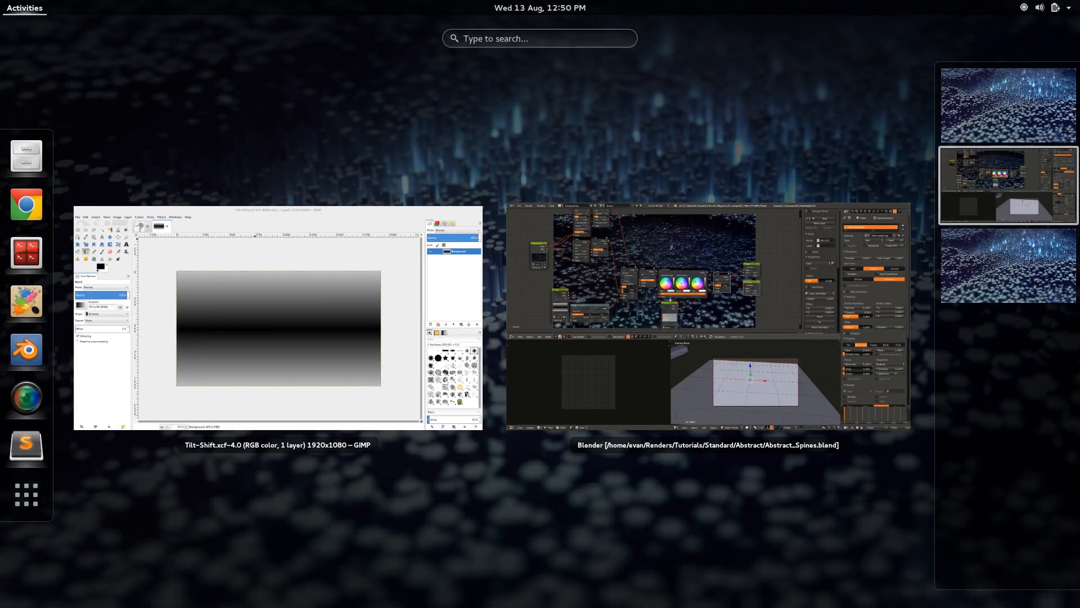
key("super")
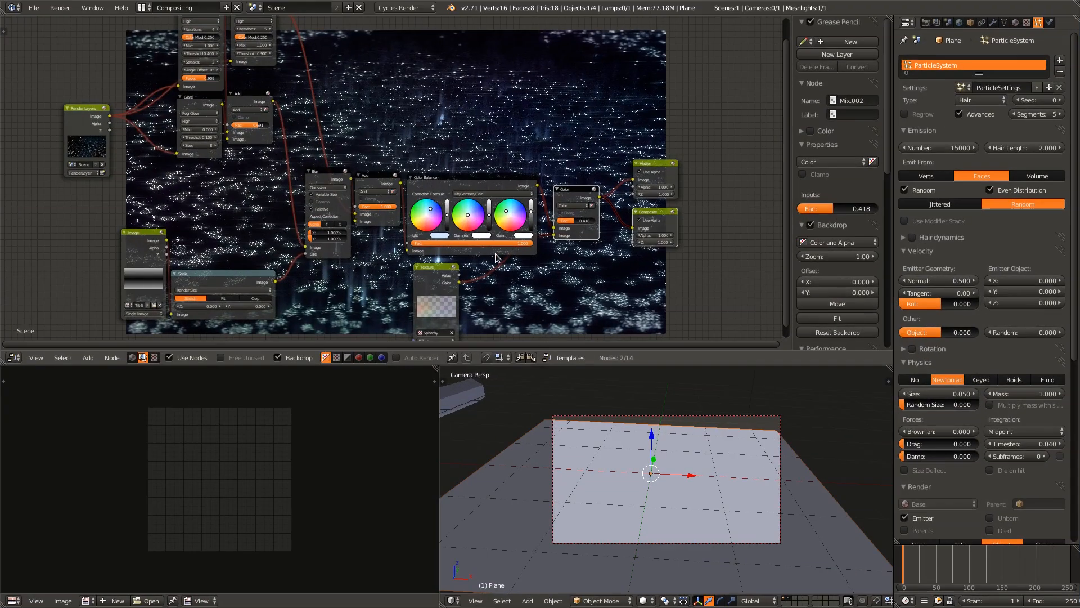
- Save the scene over the existing blend file
scroll(498, 254, "down", 1)
scroll(499, 251, "down", 1)
middle_click_drag(560, 292, 617, 278)
key("ctrl+s")
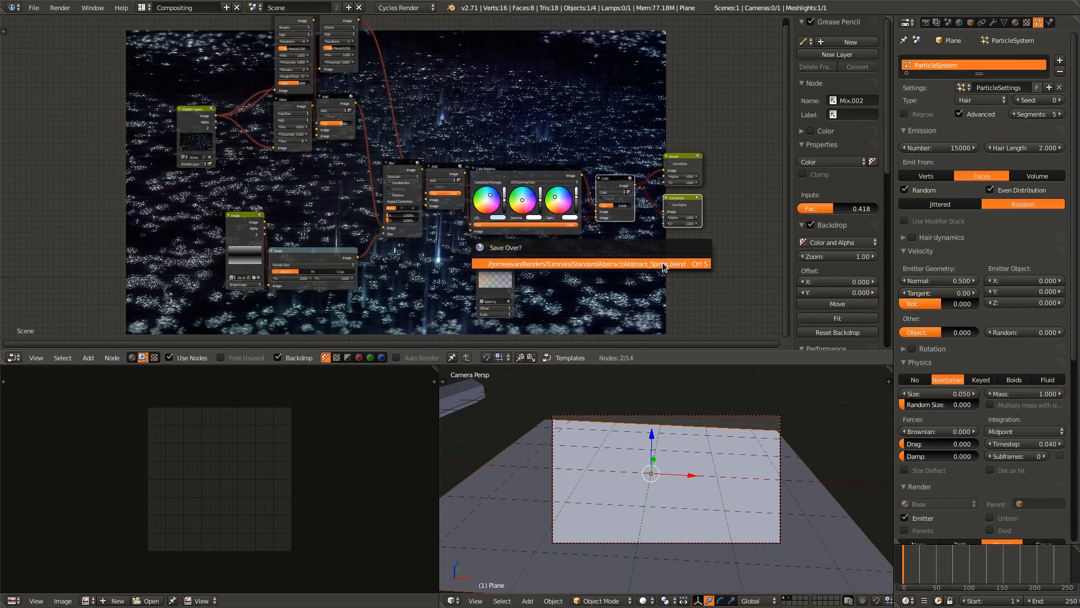
left_click(663, 263)
- Check the render and volume sampling settings and try rendering the current frame
left_click(926, 23)
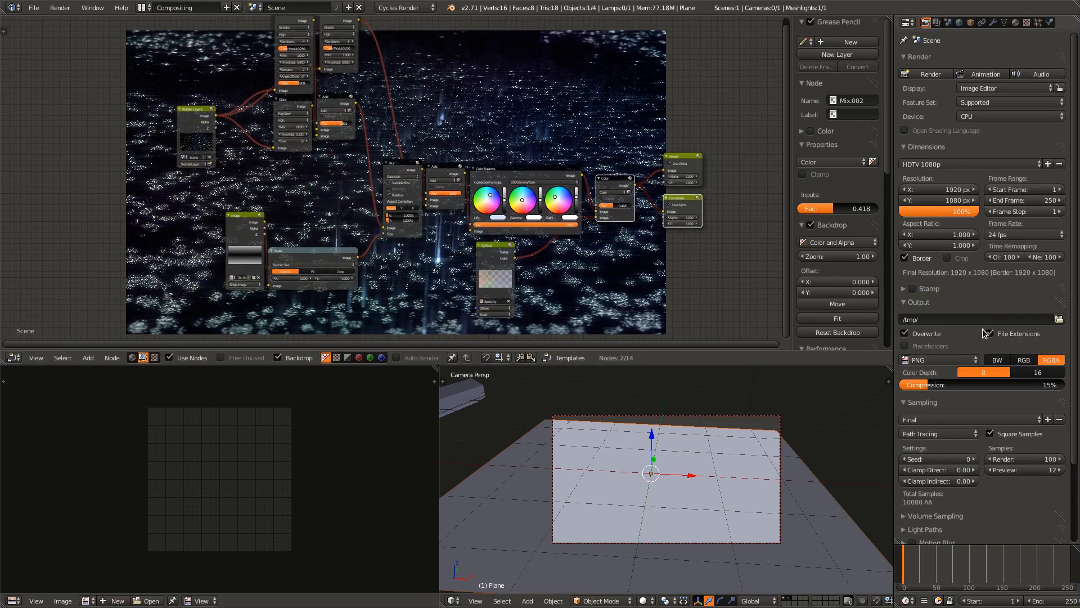
scroll(982, 394, "down", 4)
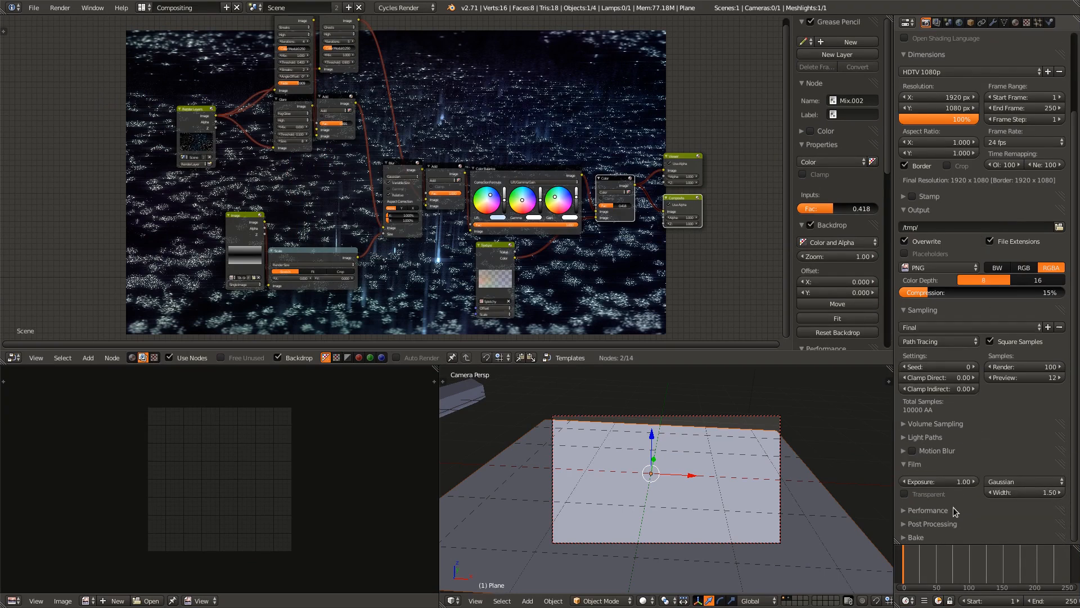
left_click(945, 426)
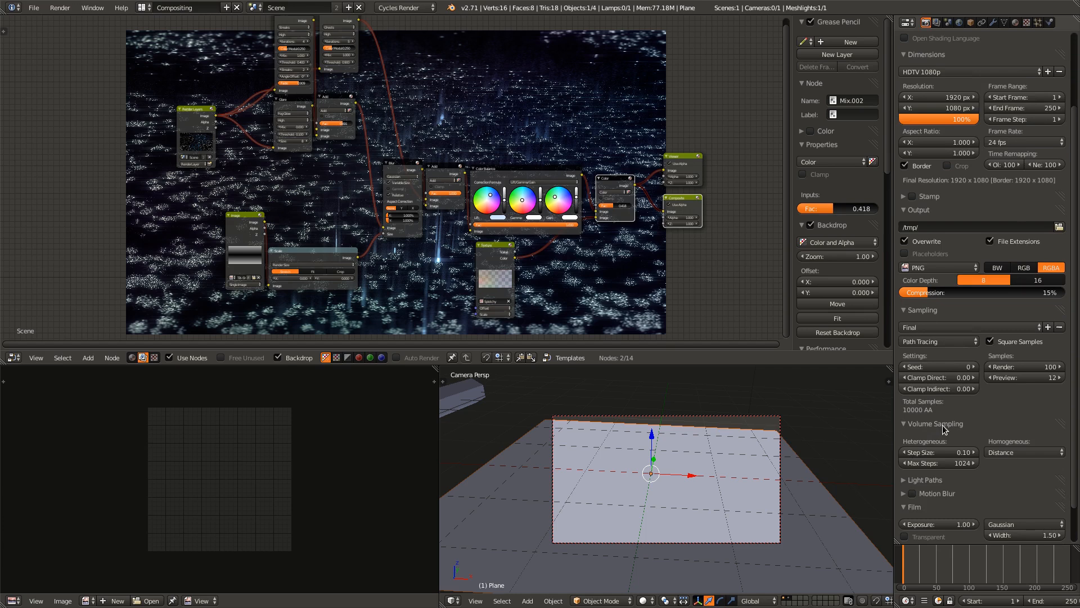
left_click(944, 426)
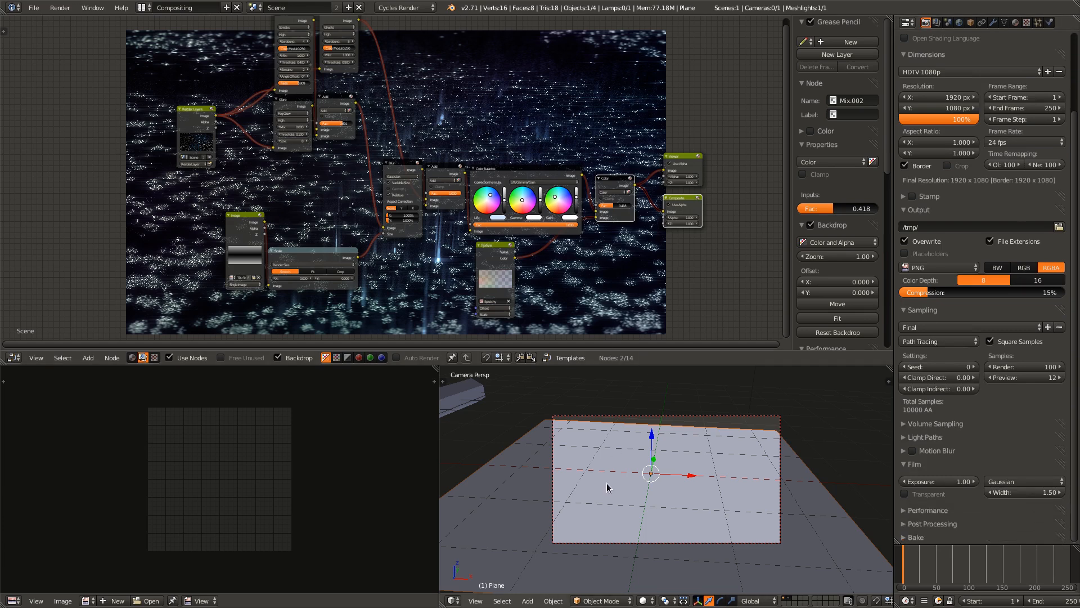
key("F12")
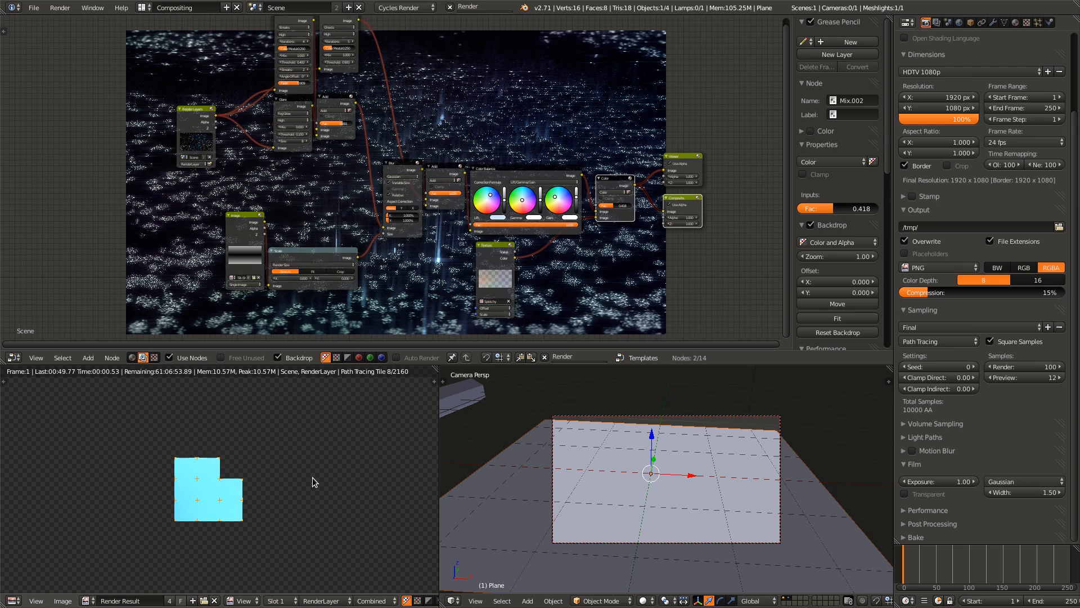
key("Escape")
- Save the blend file again, overwriting the existing version
scroll(723, 196, "down", 3, "ctrl")
key("ctrl+s")
left_click(620, 272)
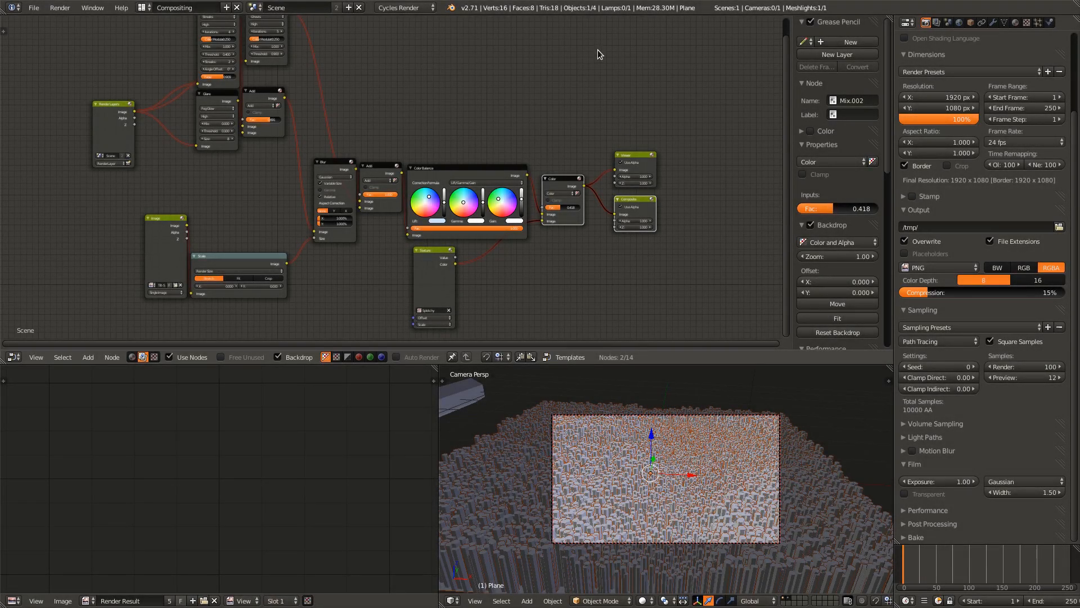
- Test-render the frame in an enlarged image view and inspect its first tiles up close
key("F12")
key("ctrl+Up")
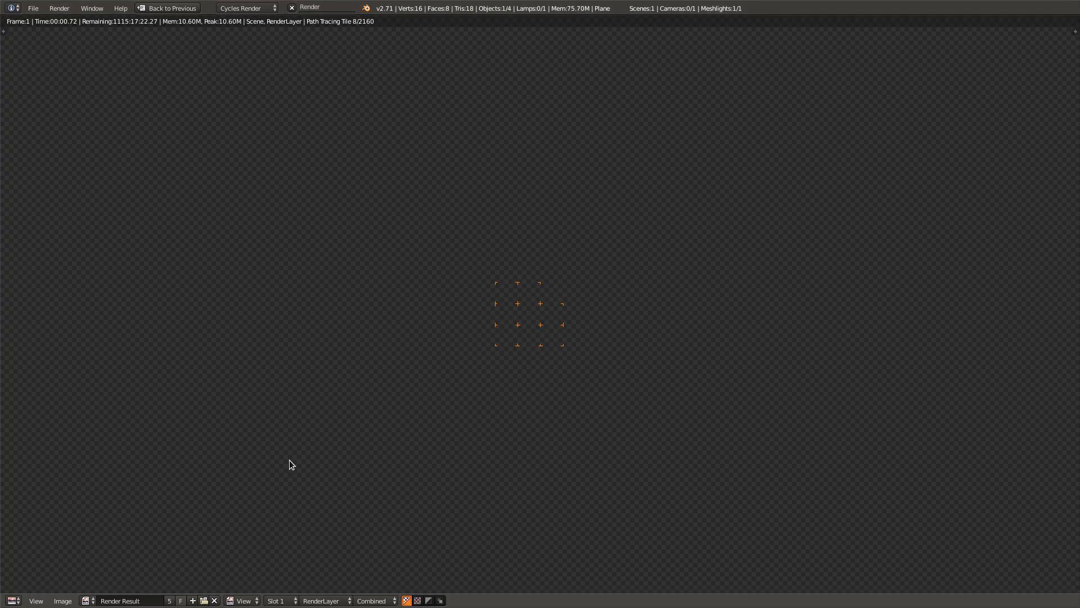
scroll(381, 420, "up", 5)
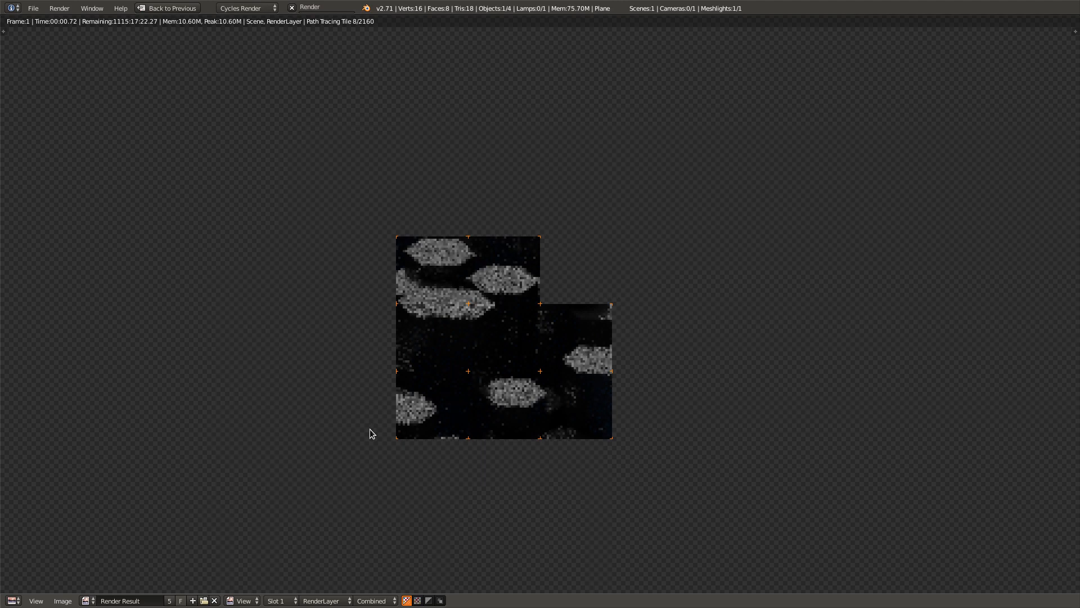
scroll(369, 430, "up", 2)
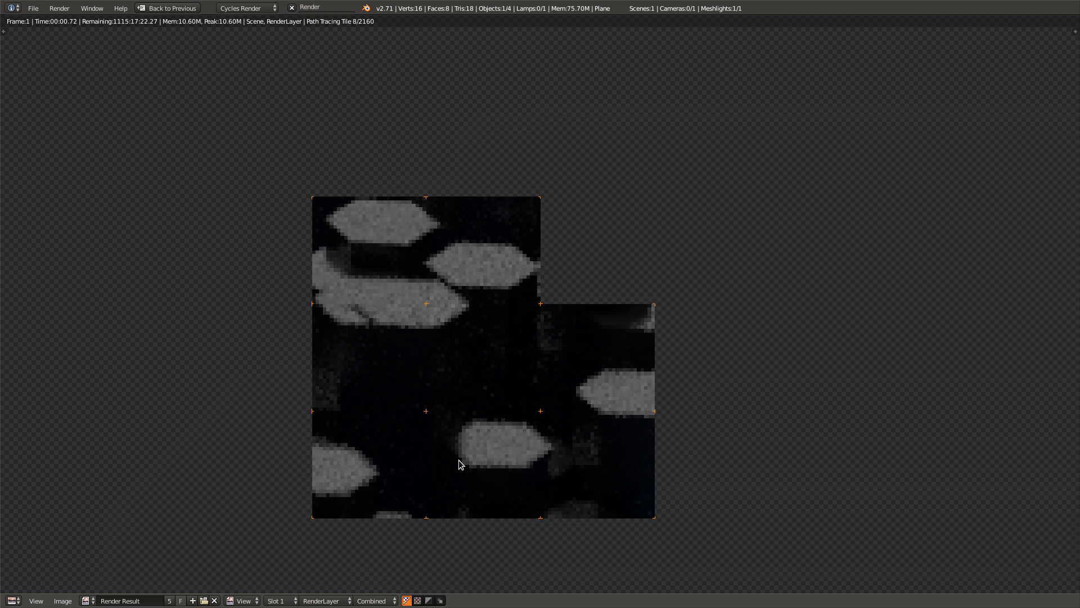
key("Escape")
scroll(460, 448, "down", 2)
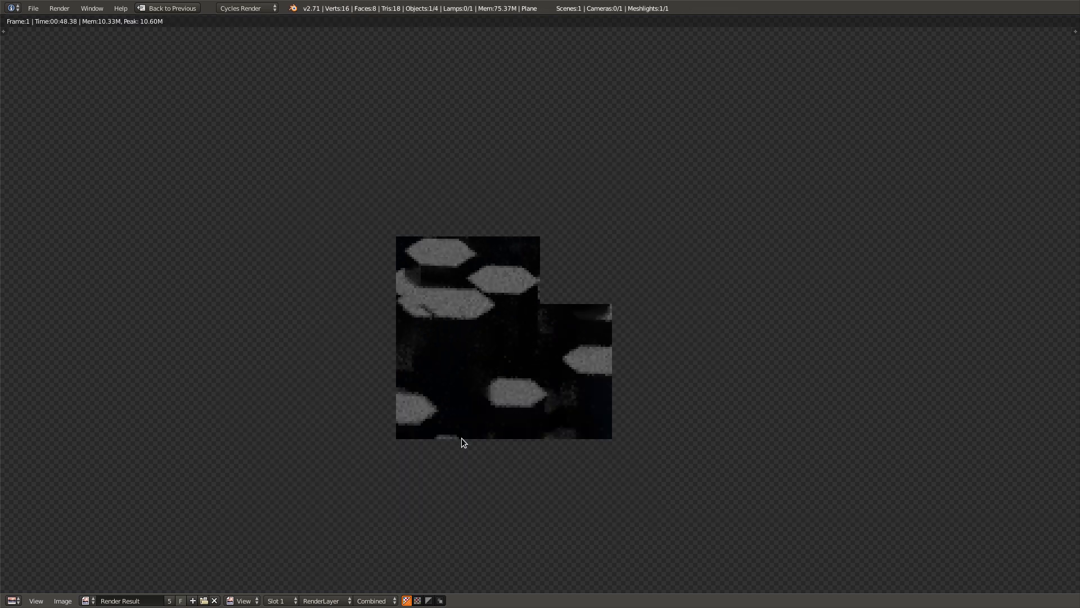
scroll(472, 416, "down", 3)
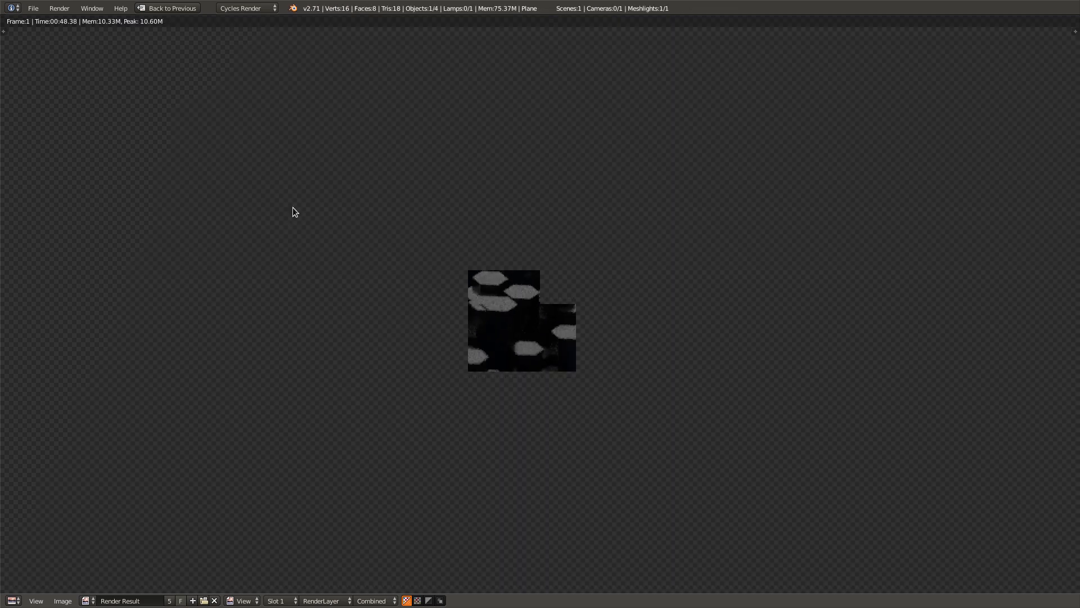
key("Escape")
- Maximize the node editor and select the Color mix node at the end of the chain
key("shift+space")
middle_click_drag(597, 288, 242, 194)
scroll(253, 189, "up", 3)
left_click(288, 162)
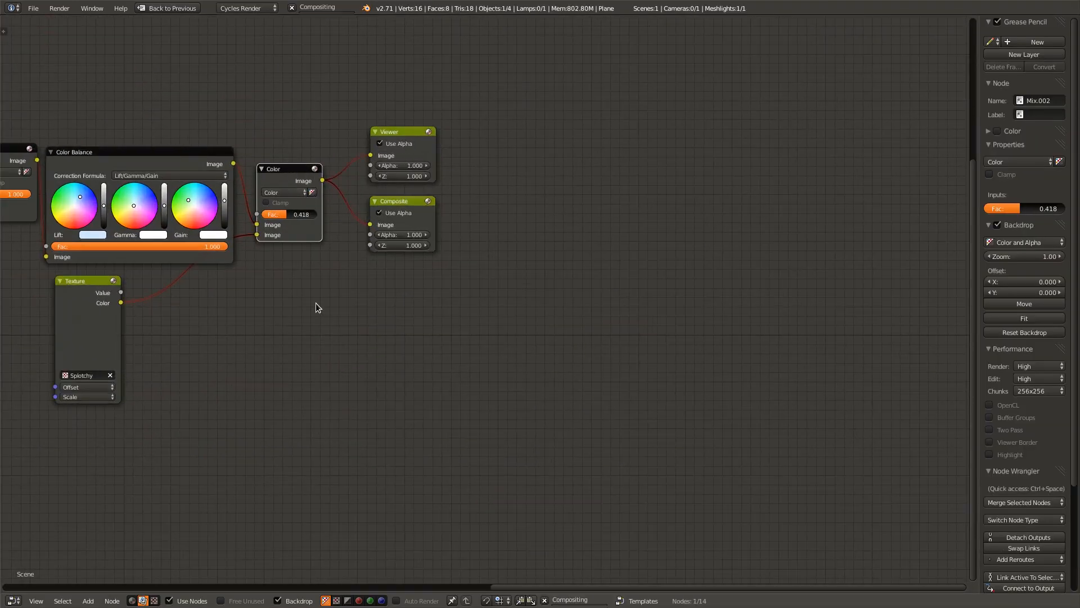
- Preview in the Viewer the output of the Add node that combines the Streaks and Fog Glow glares
middle_click_drag(366, 419, 724, 504)
scroll(346, 420, "down", 5)
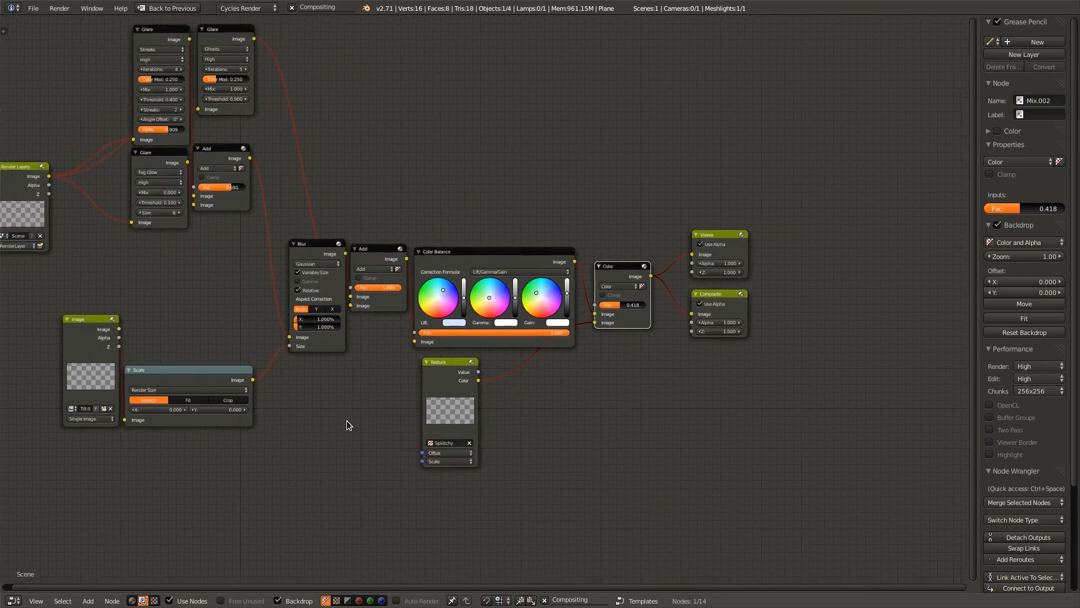
middle_click_drag(302, 432, 539, 483)
scroll(538, 487, "up", 2)
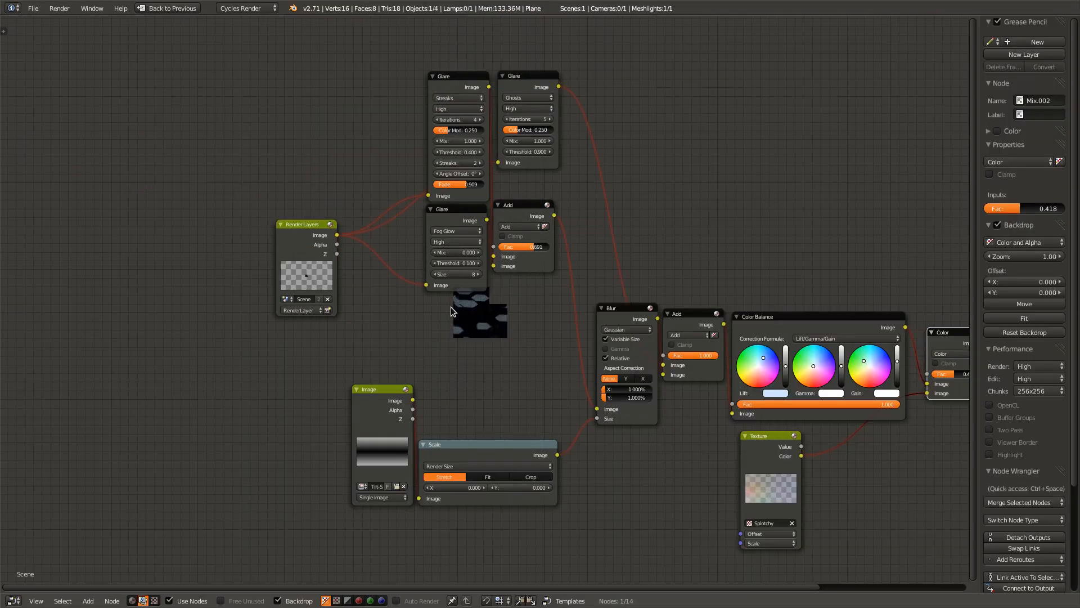
scroll(310, 291, "up", 8)
middle_click_drag(432, 371, 500, 374)
scroll(498, 370, "up", 6)
middle_click_drag(488, 260, 433, 458)
scroll(434, 450, "down", 6)
middle_click_drag(439, 388, 416, 458)
left_click(462, 255, "ctrl+shift")
middle_click_drag(643, 327, 486, 307)
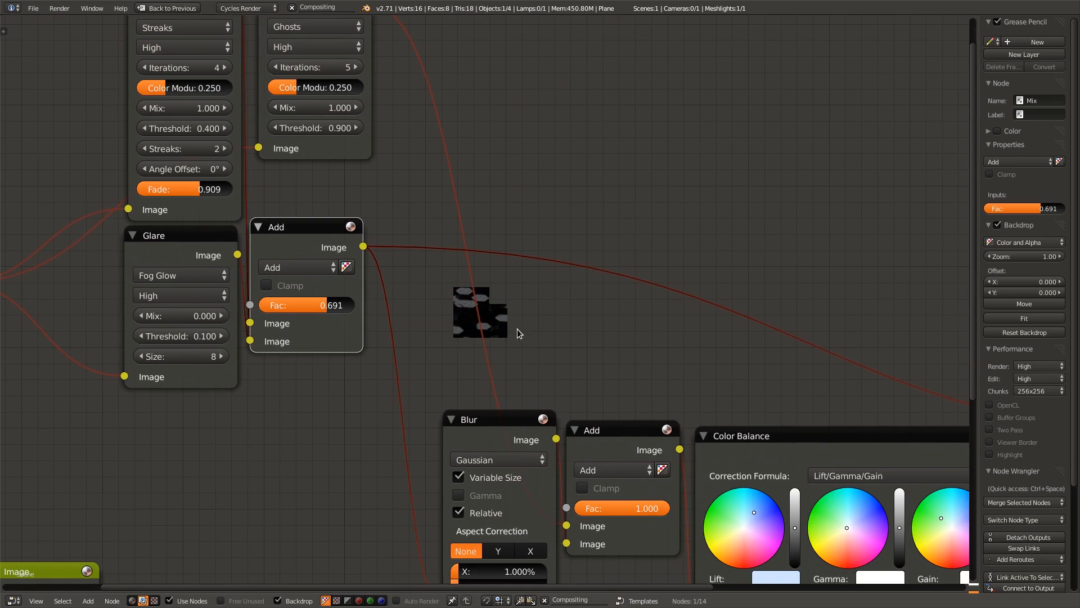
- Preview the raw Render Layers image and the Fog Glow Glare node's output in the Viewer
middle_click_drag(517, 329, 680, 343)
left_click(37, 277)
middle_click_drag(189, 412, 248, 440)
left_click(394, 279)
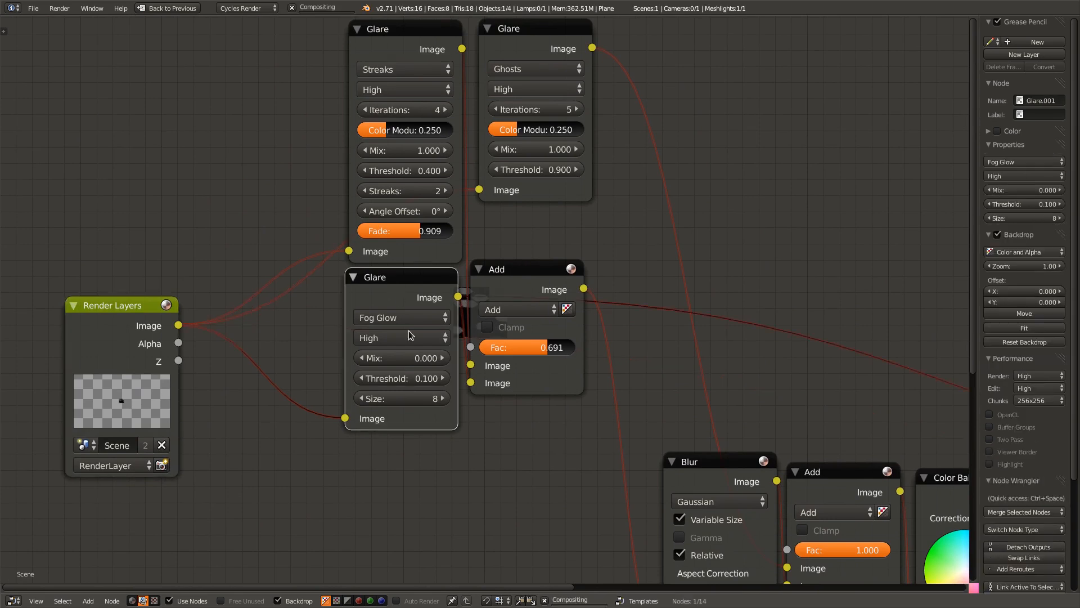
- Route the final Color mix node back to the Viewer and move it up against the Color Balance node
middle_click_drag(406, 497, 246, 499)
middle_click_drag(422, 227, 205, 300)
scroll(389, 356, "down", 2)
middle_click_drag(556, 406, 194, 268)
left_click(446, 357)
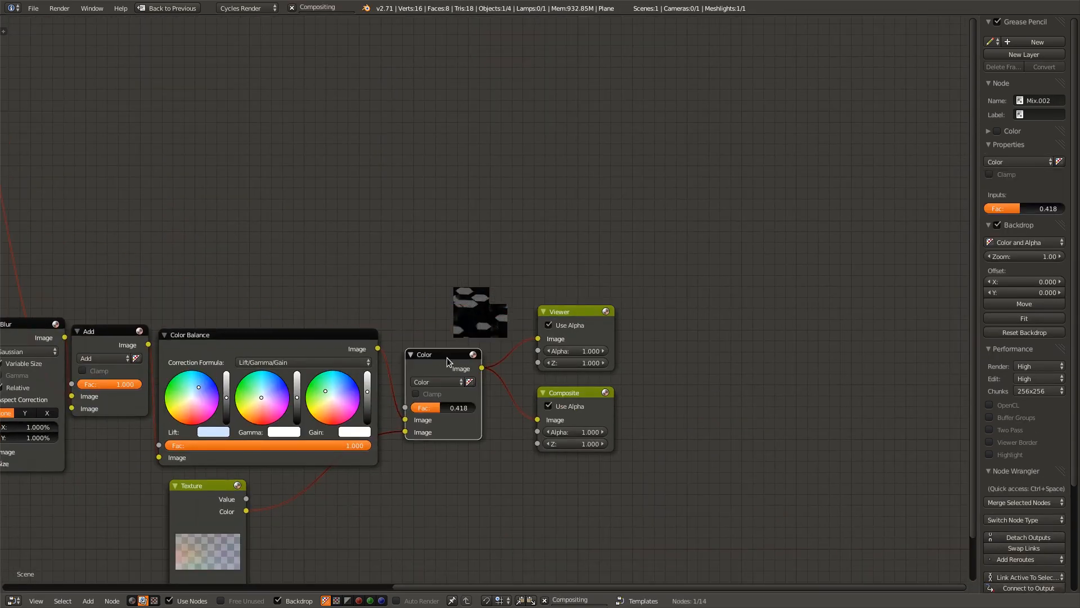
key("g")
left_click(479, 458)
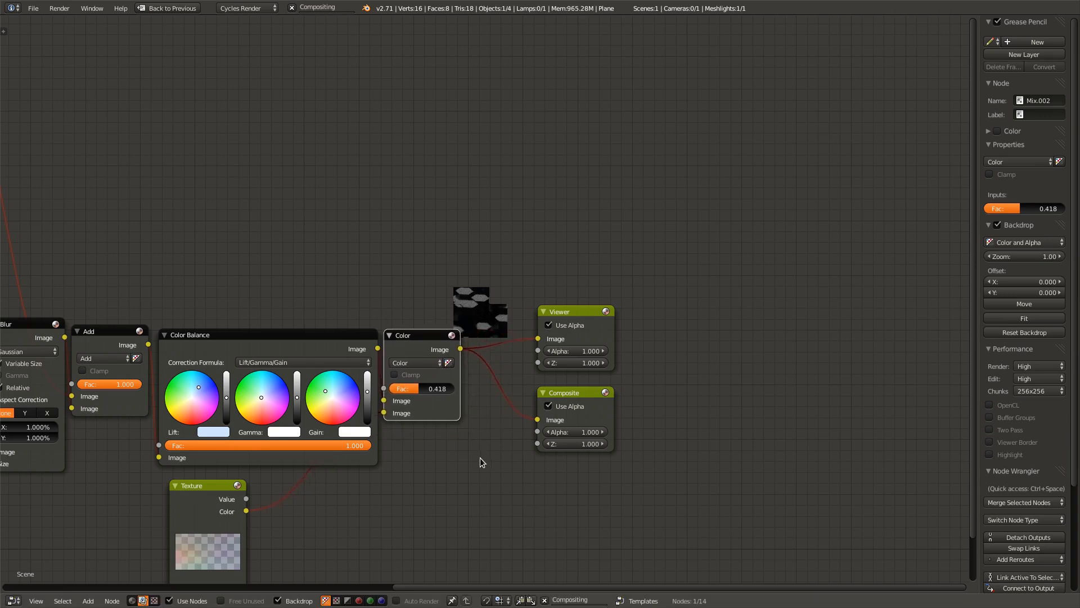
- Render the current frame again
middle_click_drag(487, 483, 511, 538)
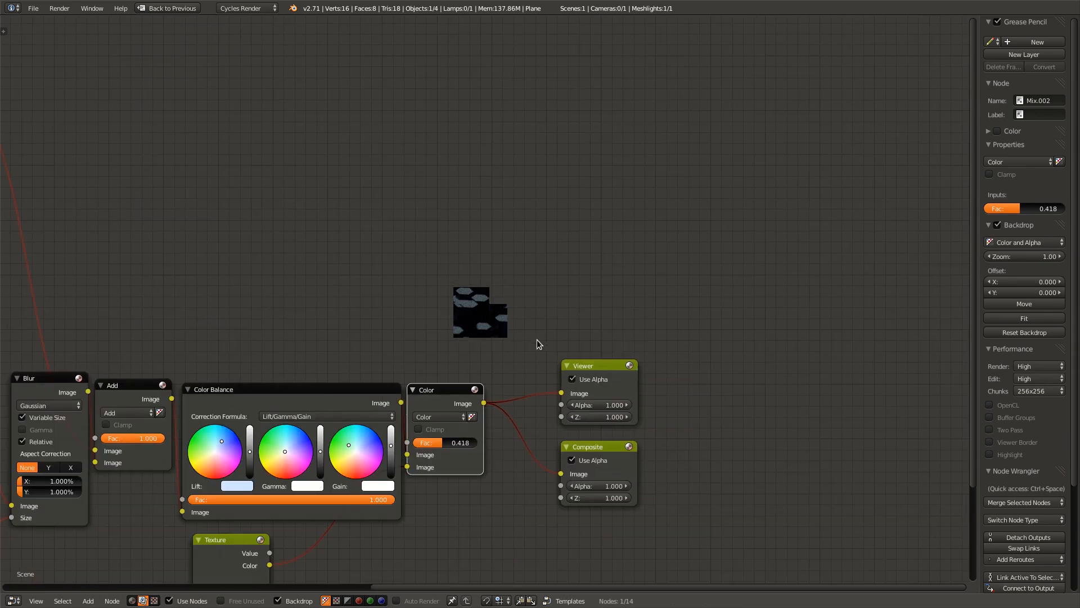
key("F12")
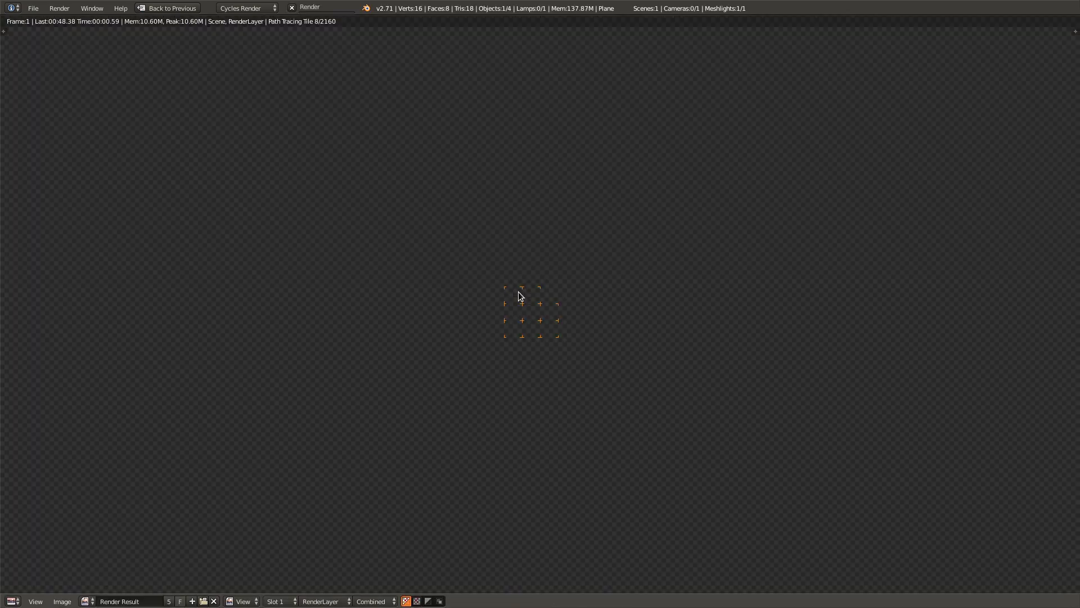